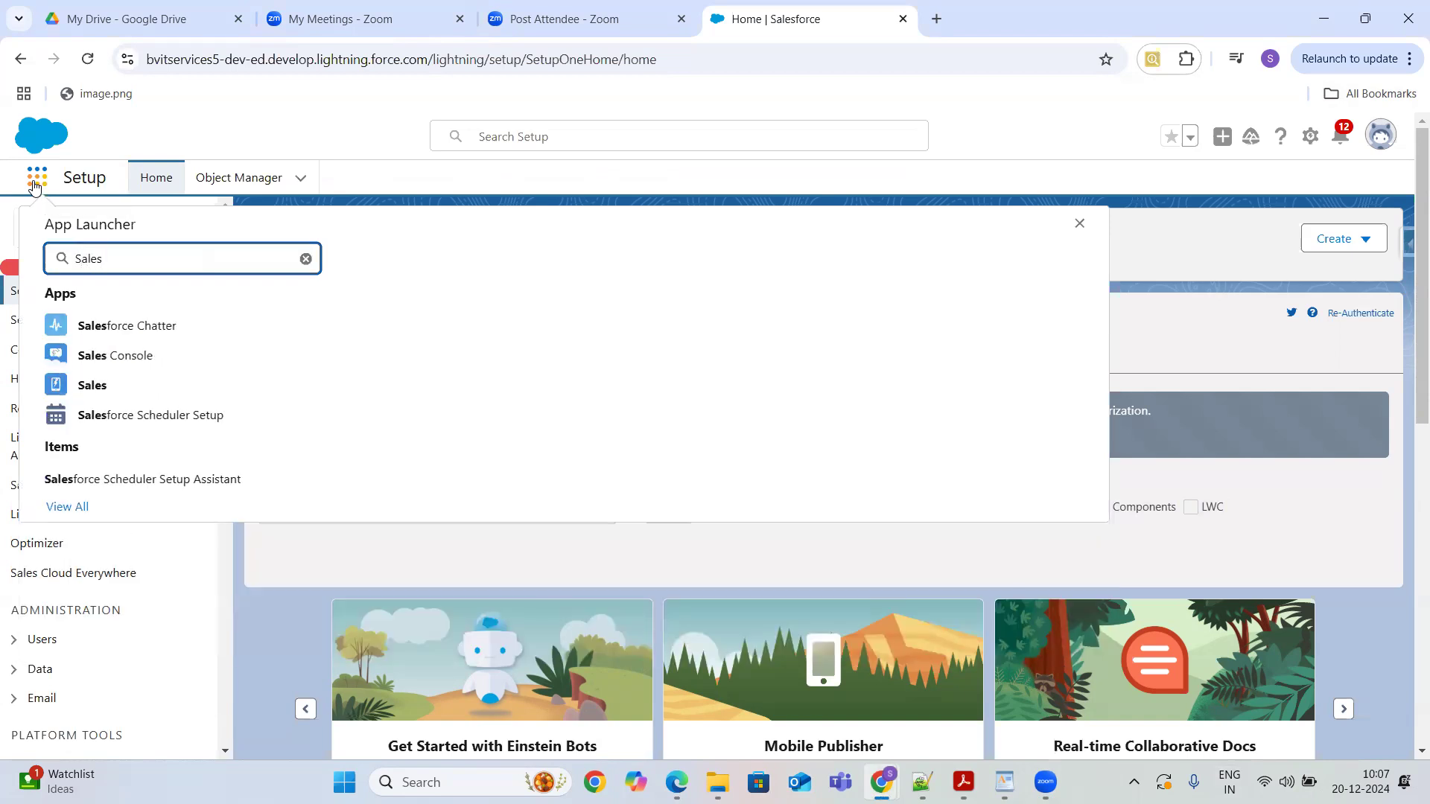
- Open the Sales app and open the Farmers Coop. of Florida- opportunity from the Opportunities list
click(100, 392)
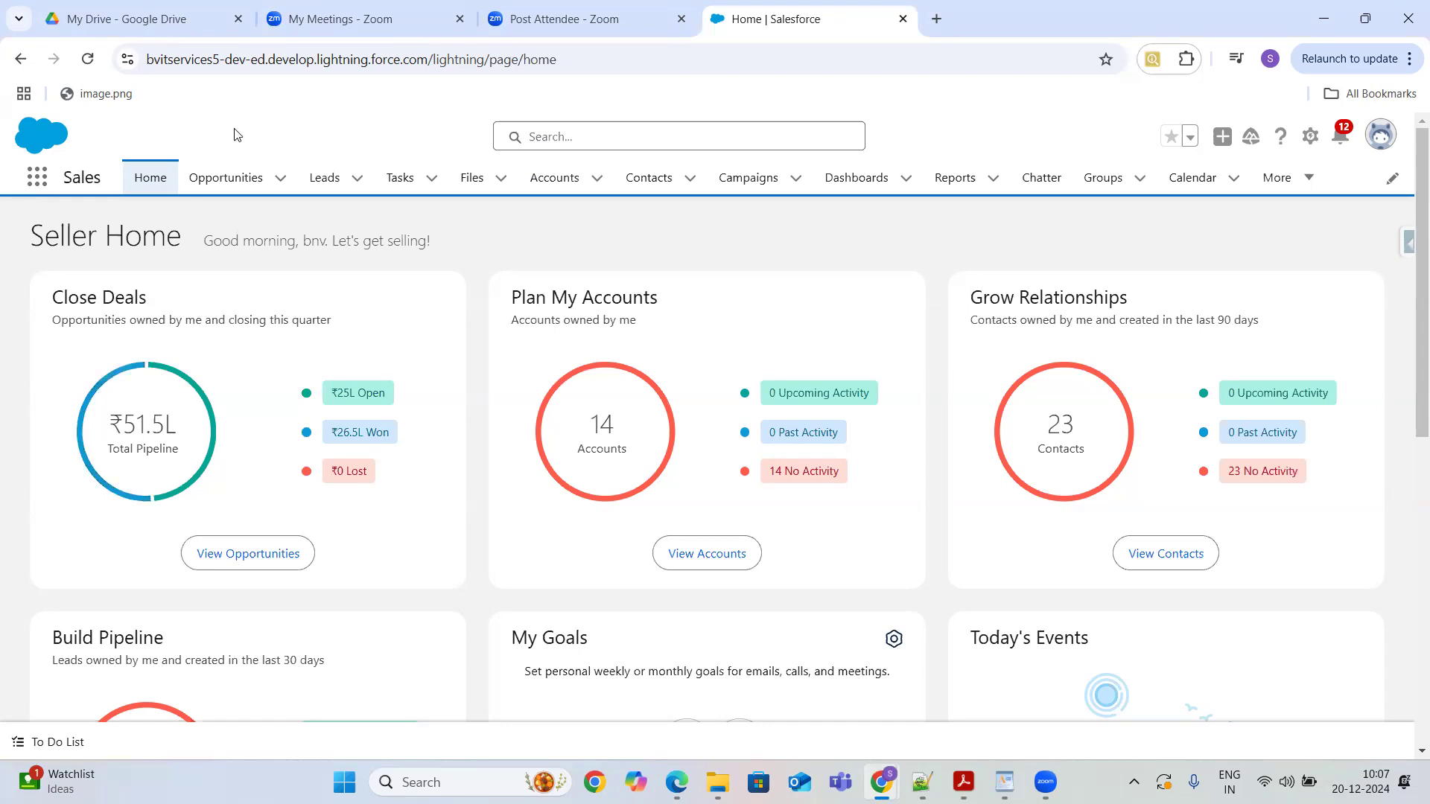
click(239, 183)
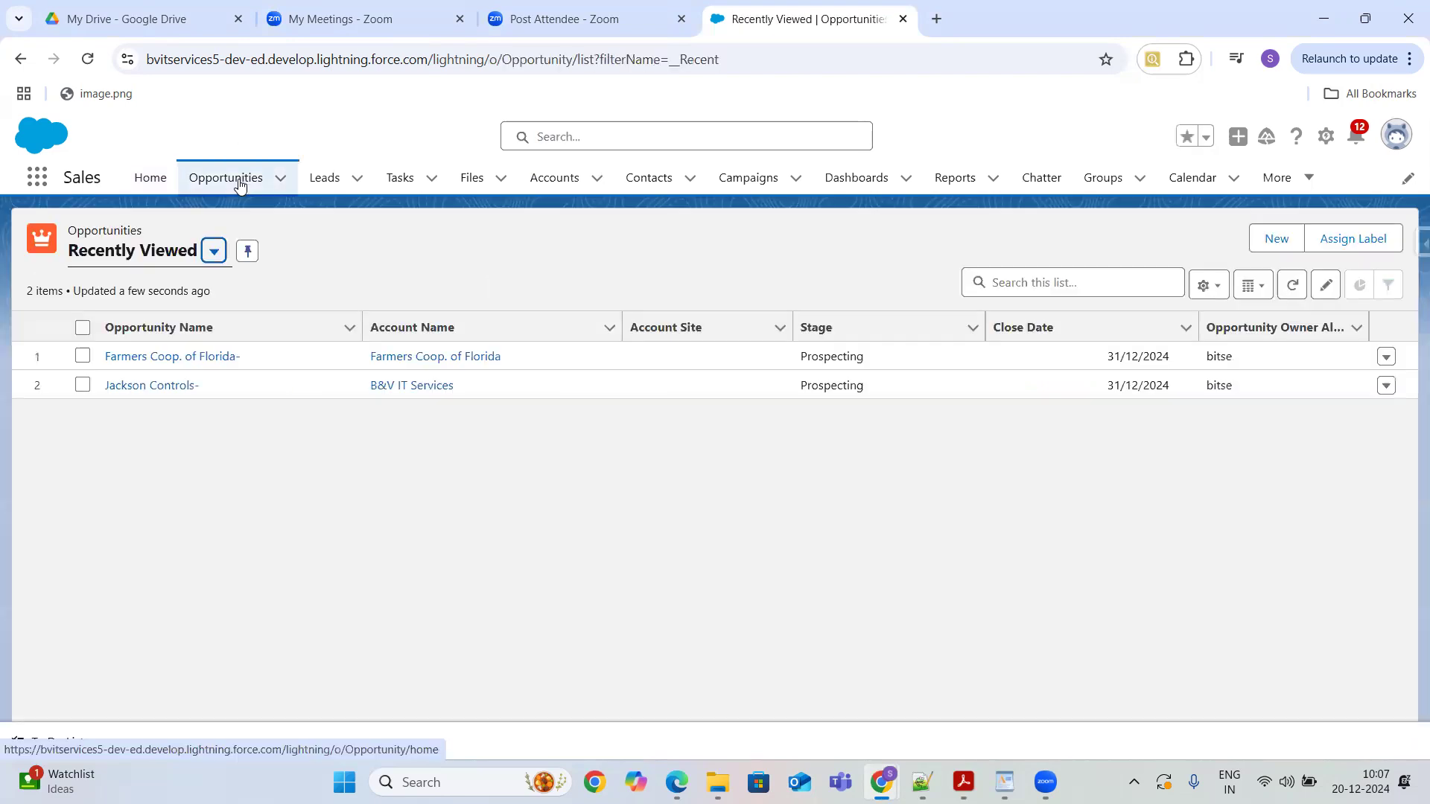
click(191, 357)
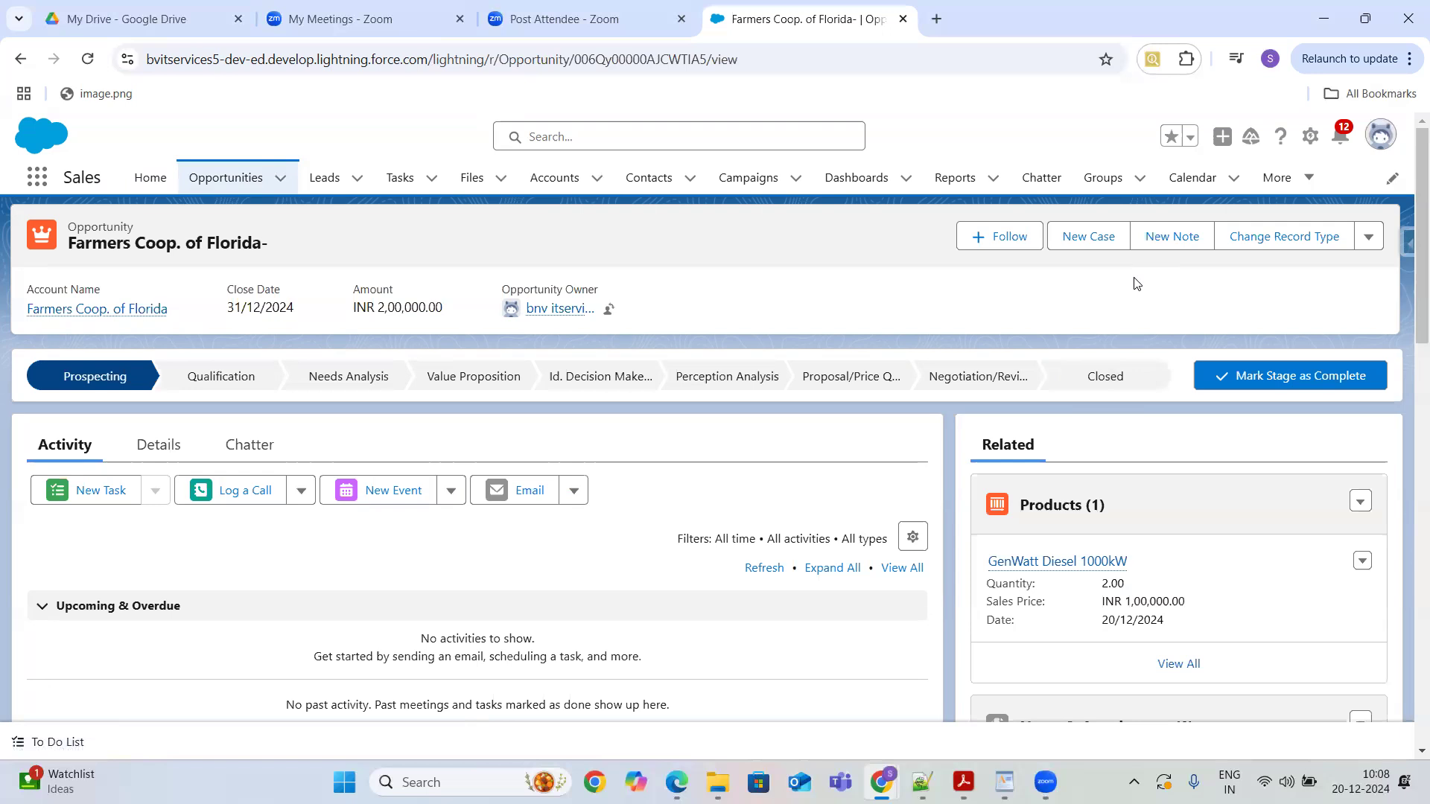
- Open Forecasts and review the December FY 2024 opportunity revenue grid
click(1310, 181)
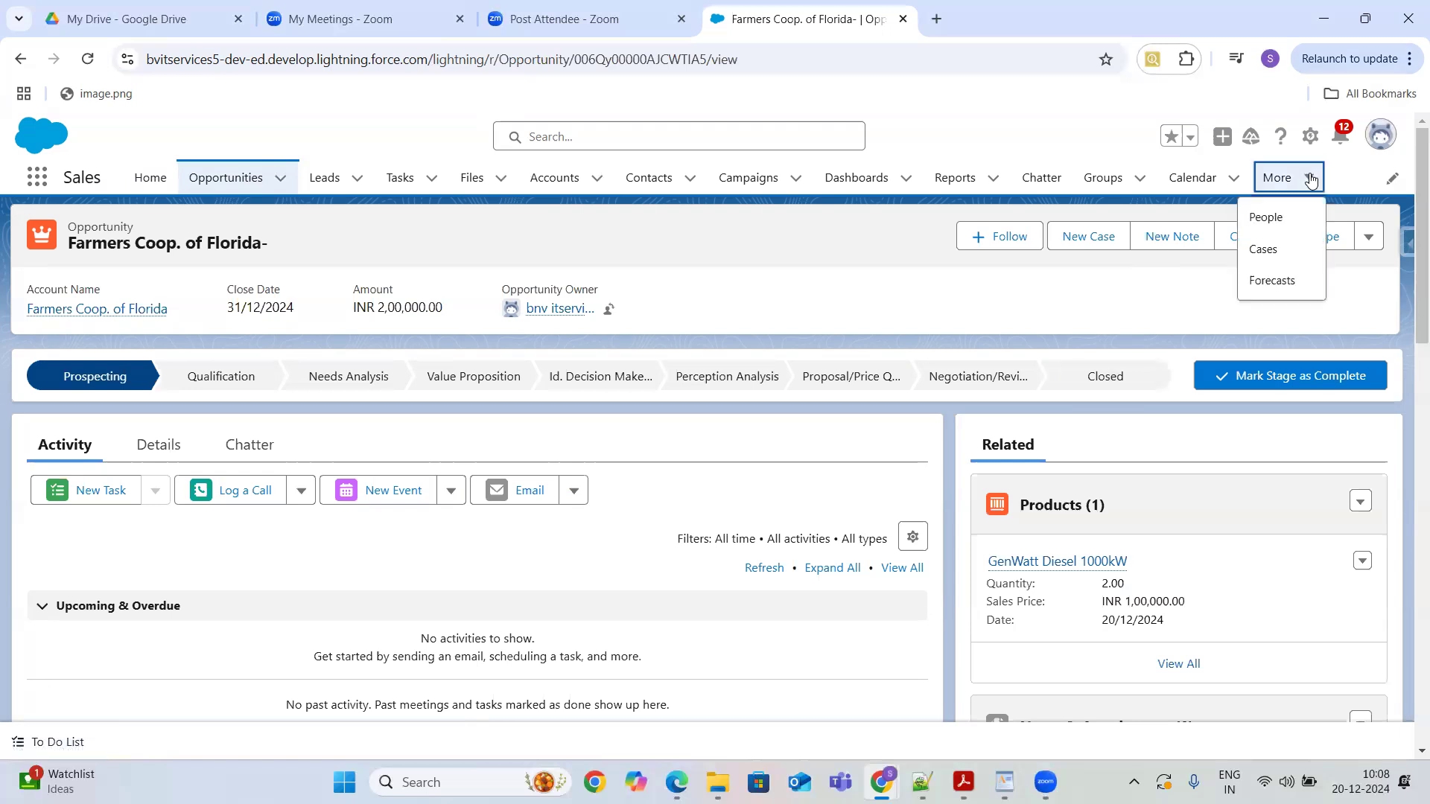
click(1258, 283)
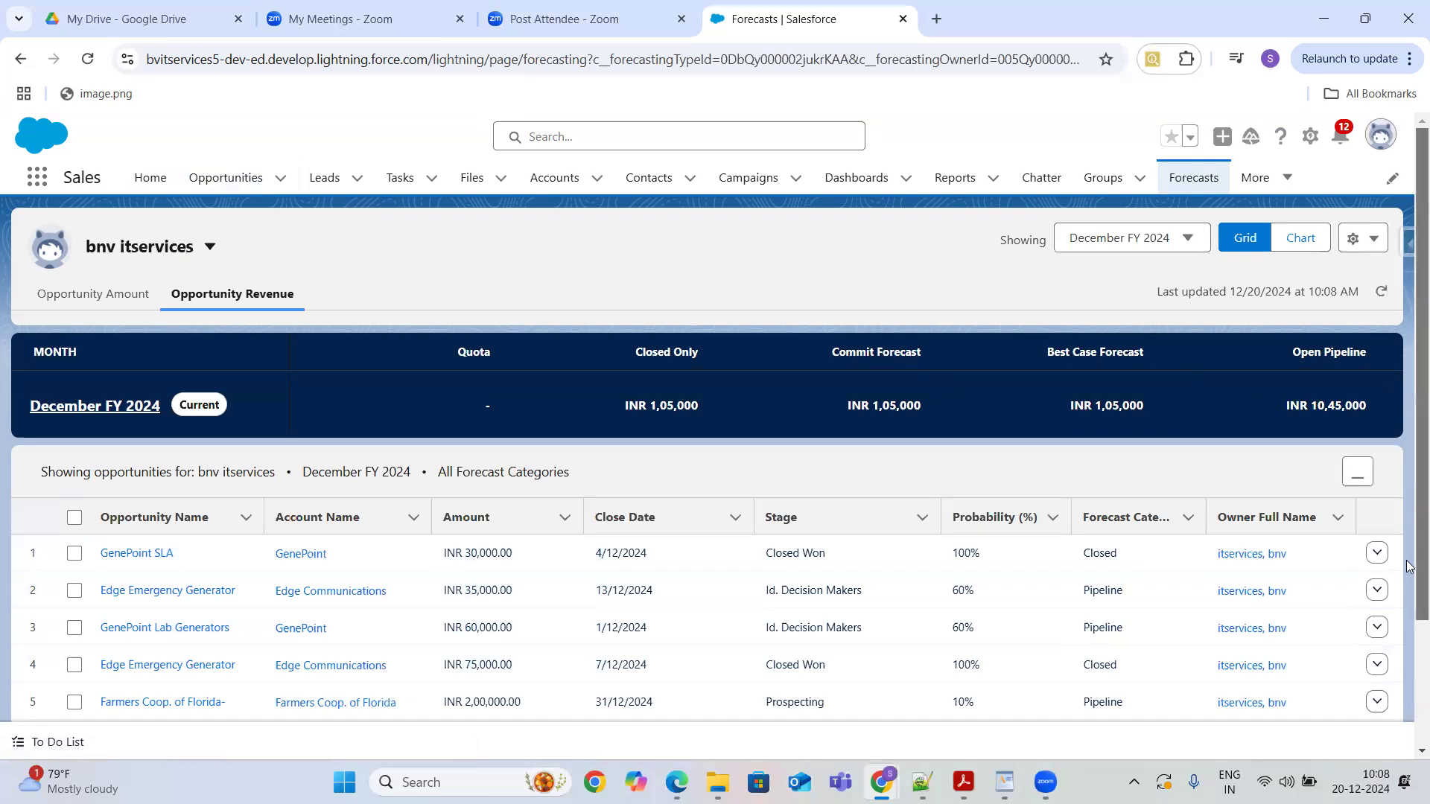
scroll(1409, 503, down, 2)
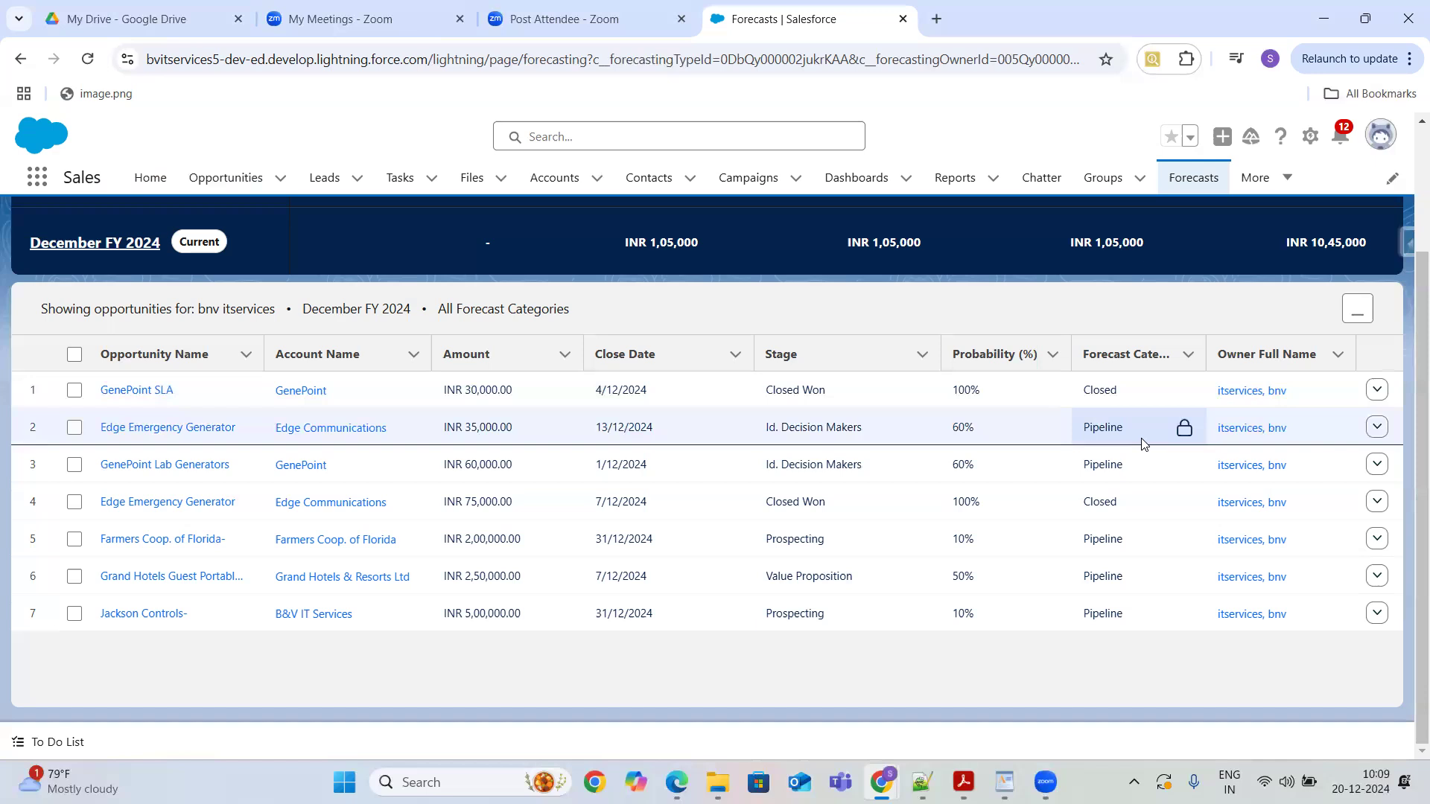
click(621, 423)
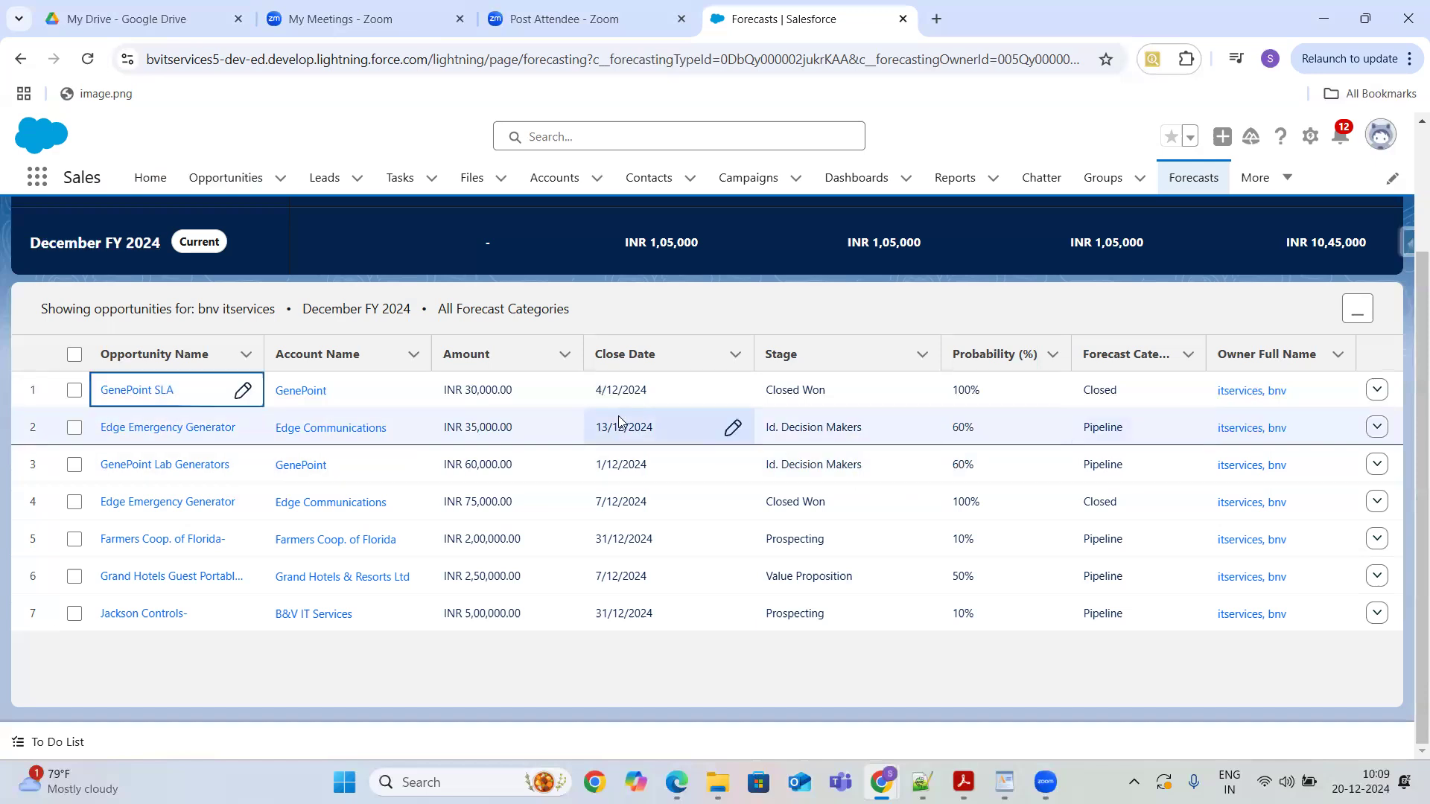
- Open the Opportunity object's Fields & Relationships in Setup via Edit Object
click(233, 179)
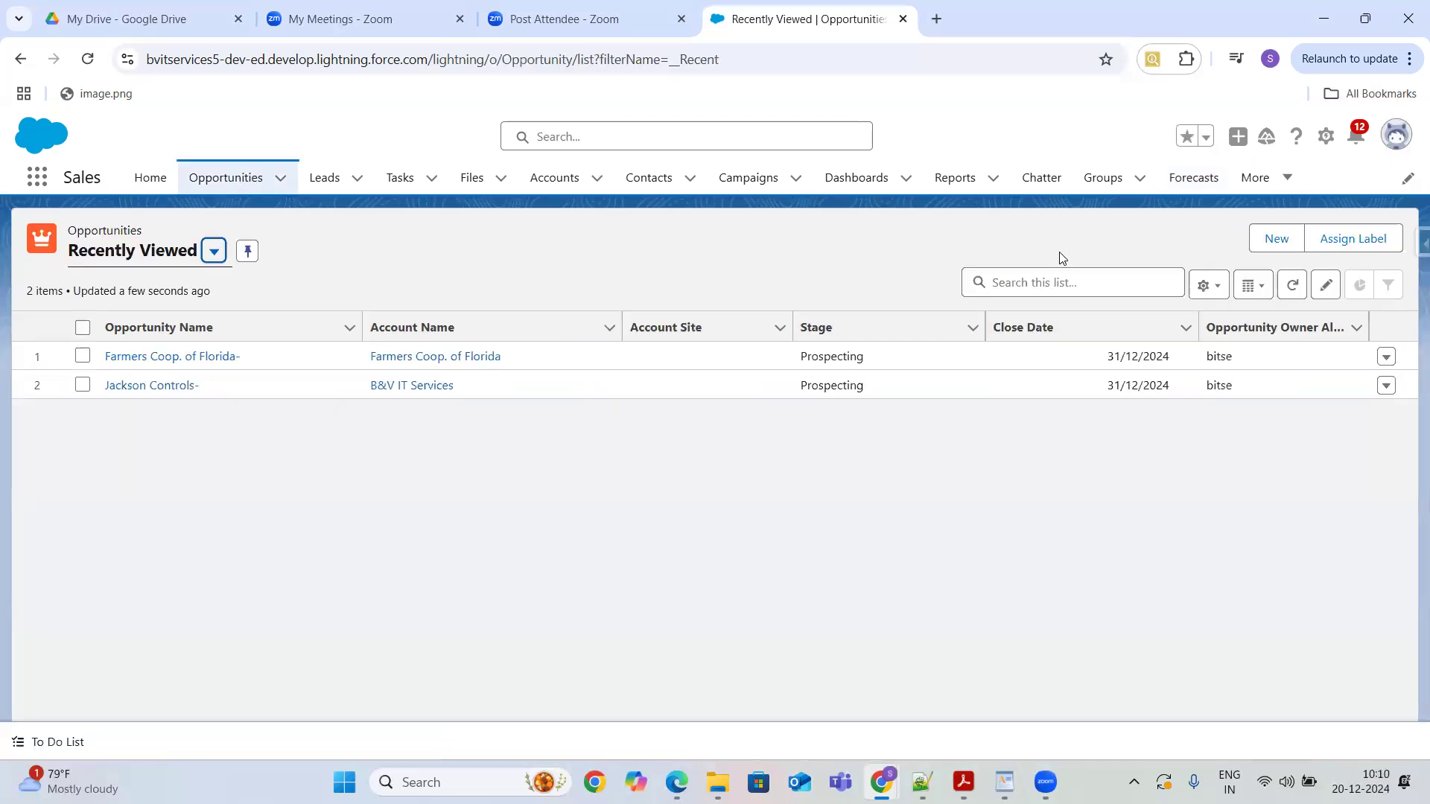
click(1326, 141)
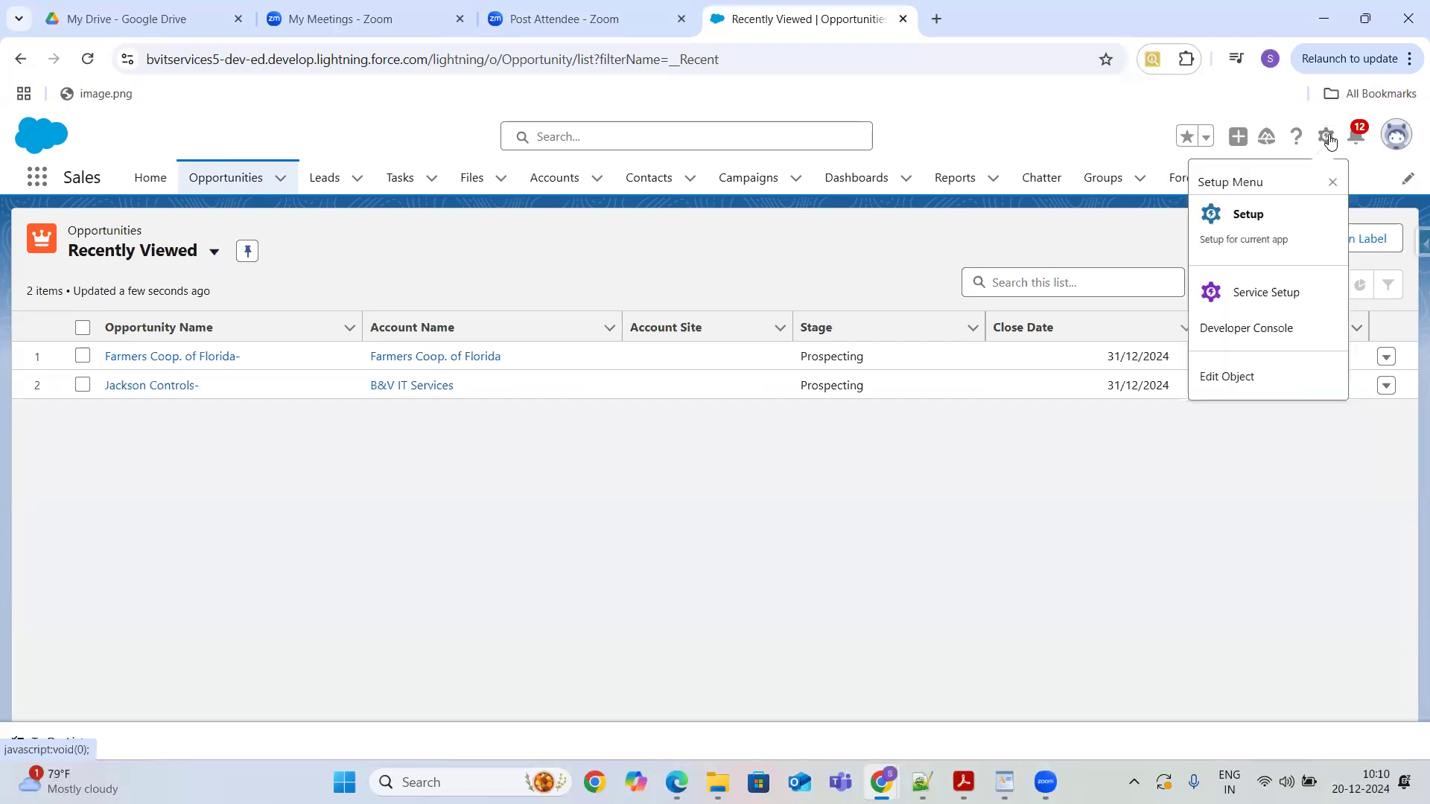
click(1242, 377)
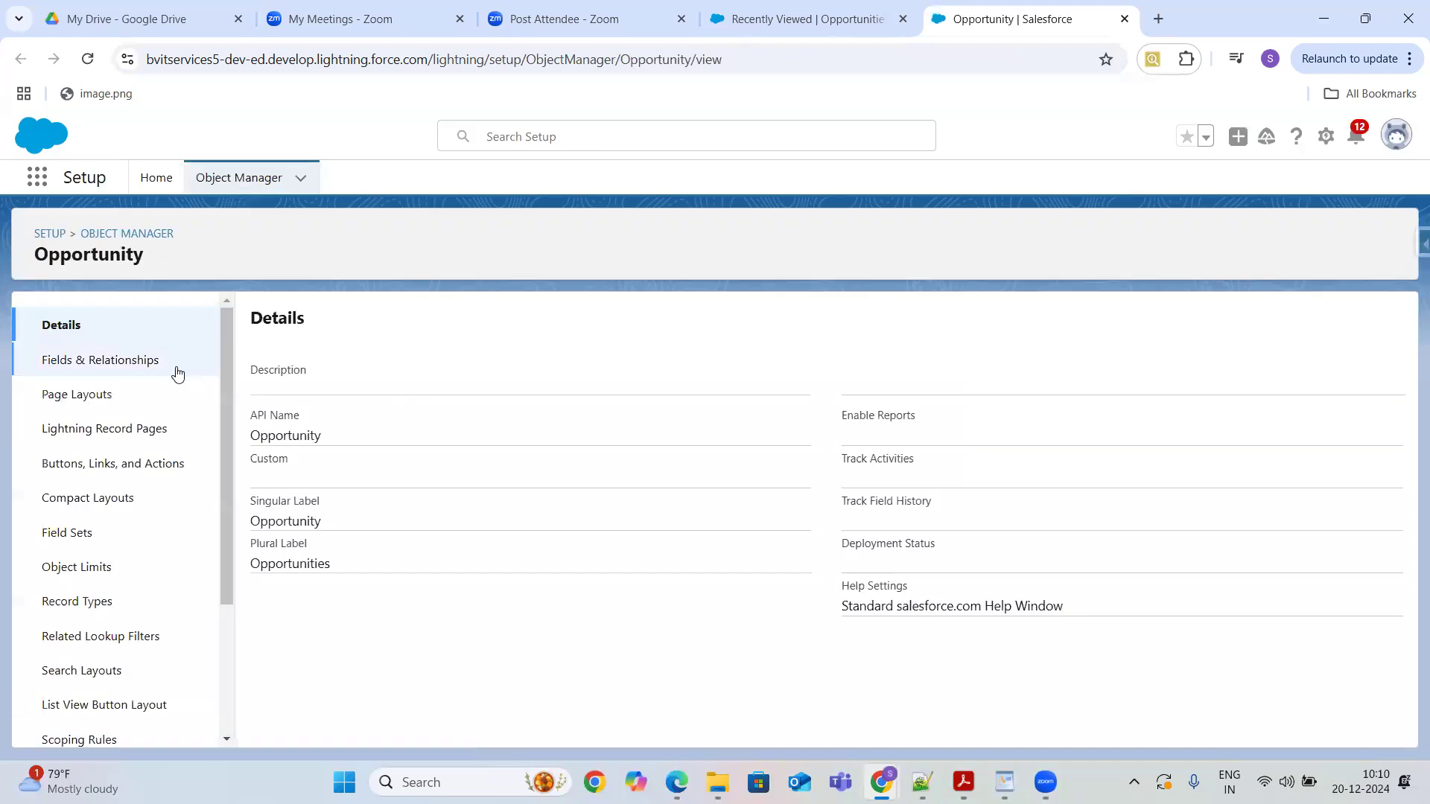
click(148, 364)
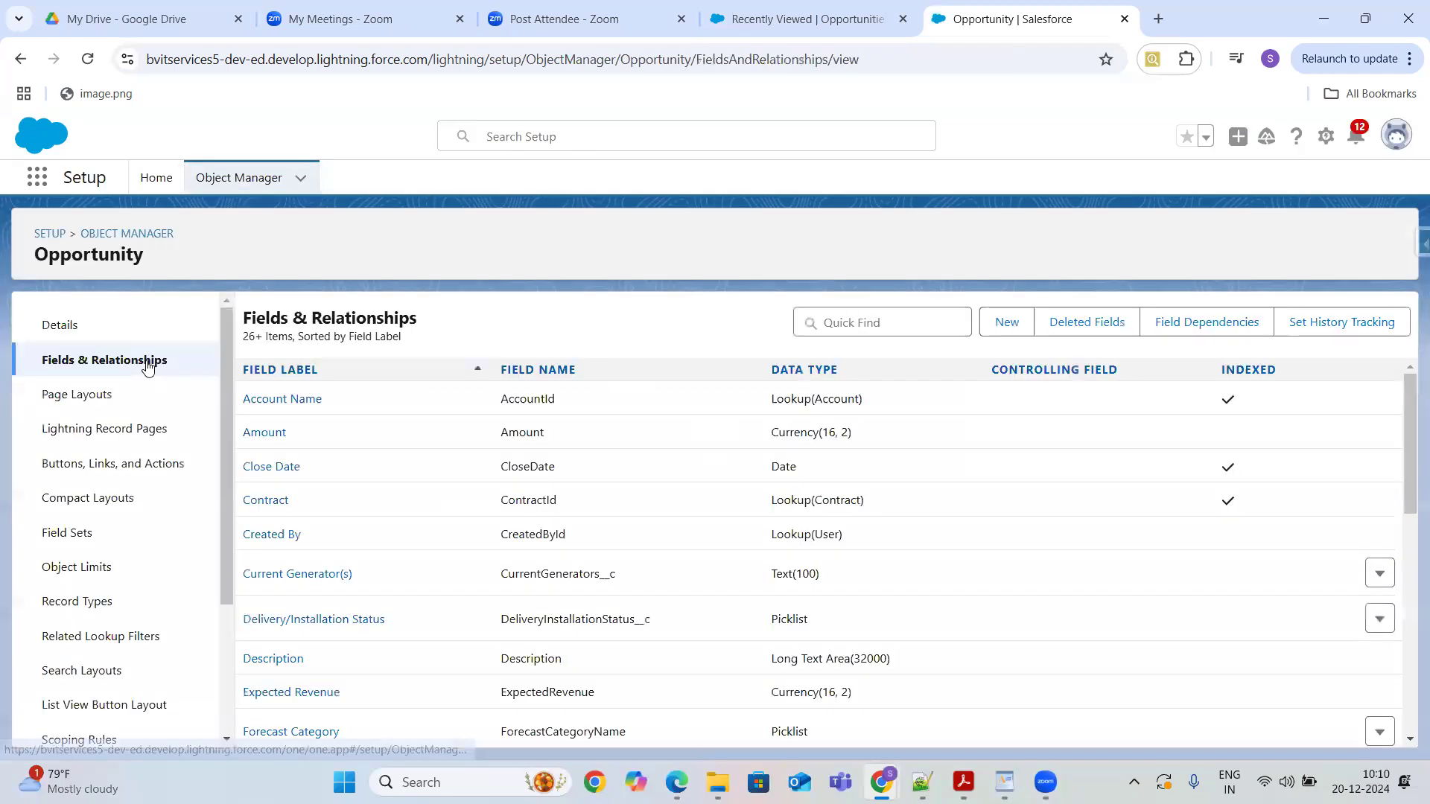
- Search the Opportunity fields for forecast and open the Forecast Category field
click(902, 328)
text(fore)
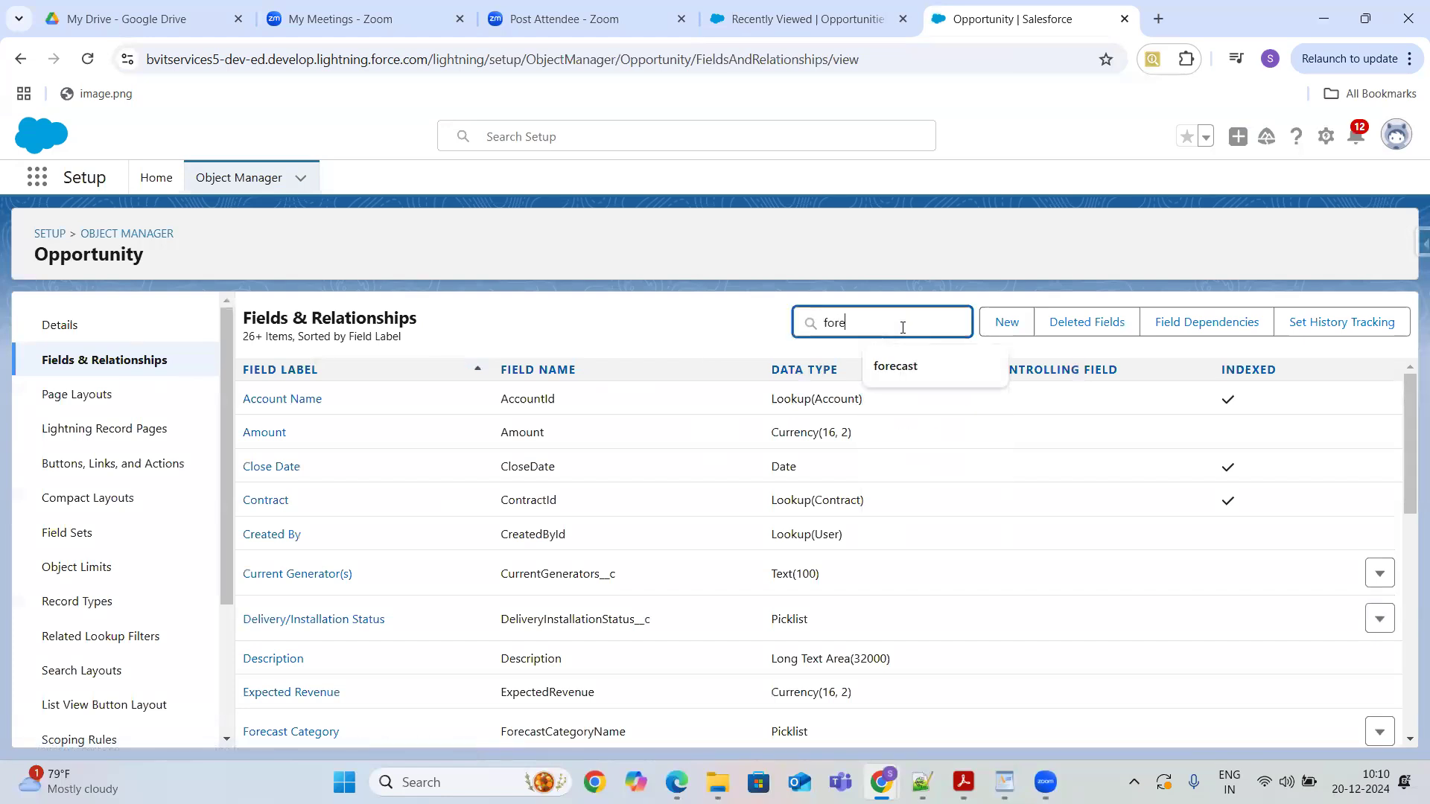
text(cas)
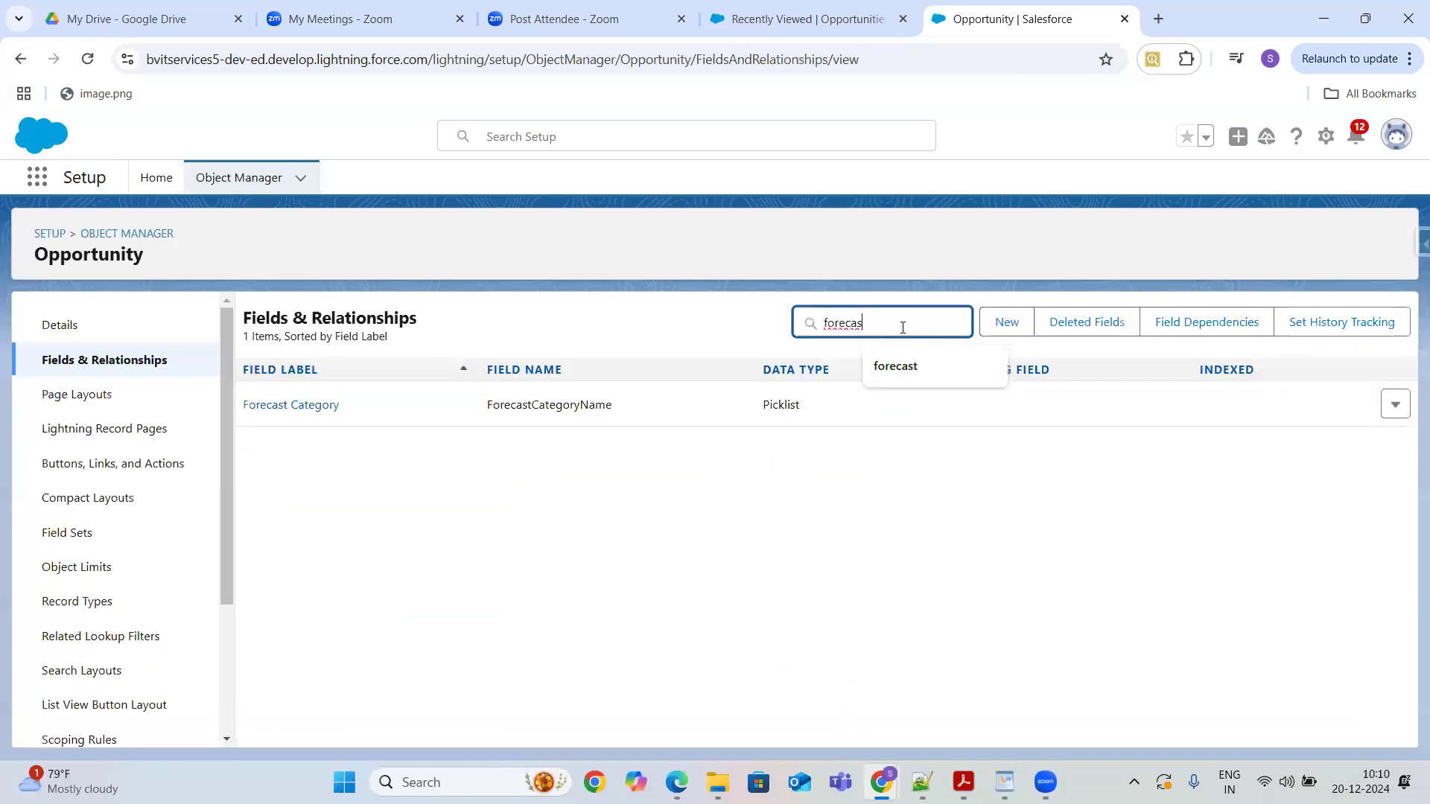
click(320, 408)
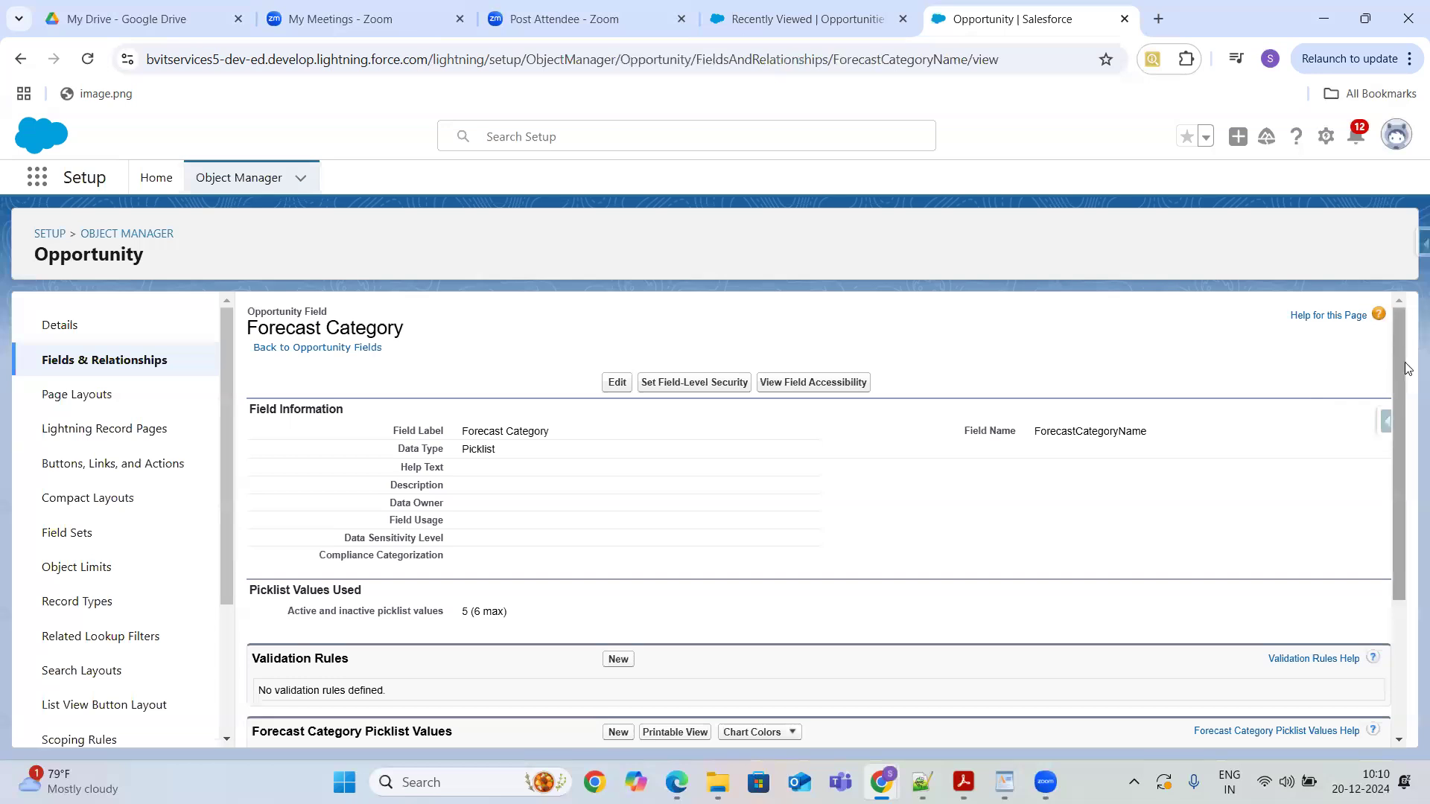
- Examine the Forecast Category picklist values
drag(1398, 365, 1408, 517)
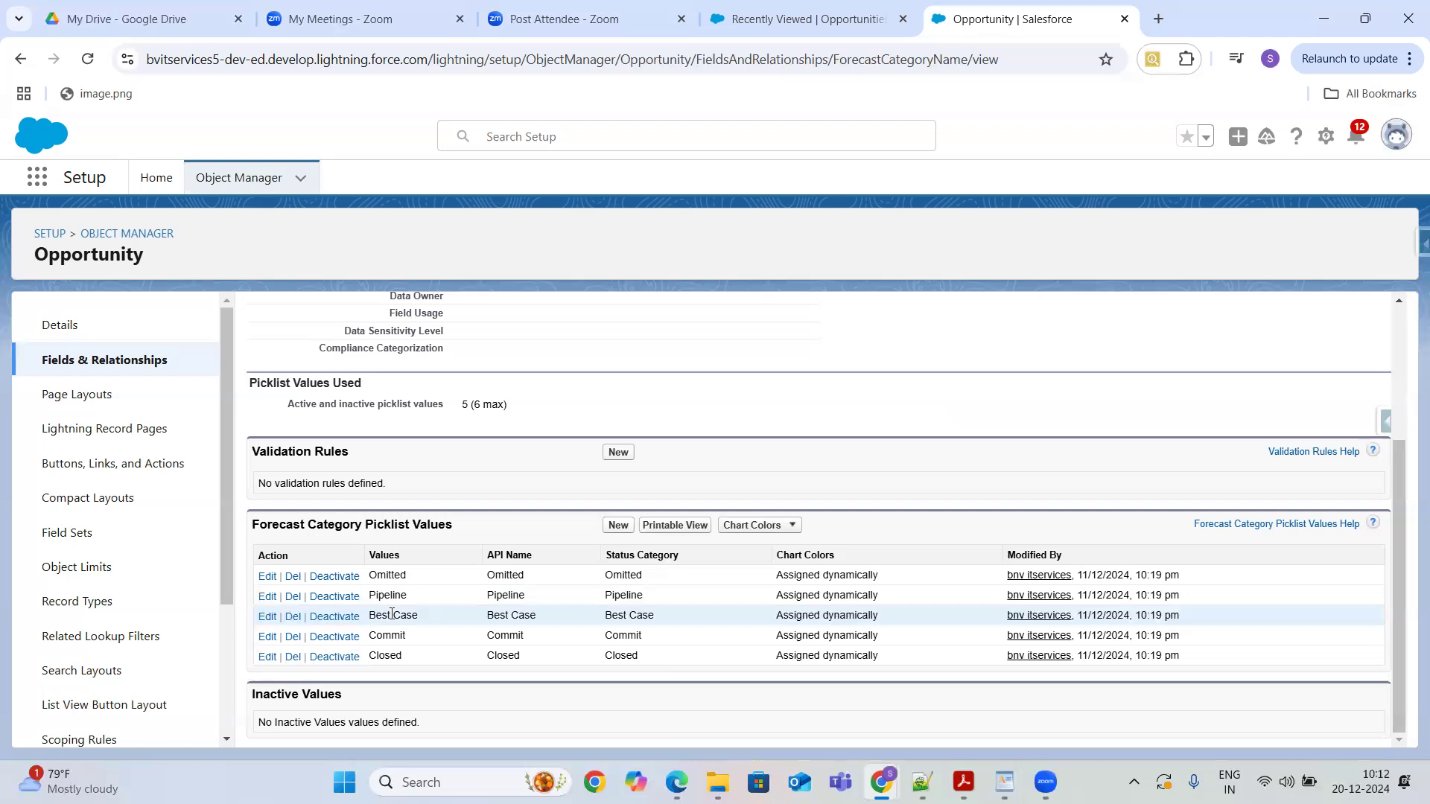
triple_click(787, 323)
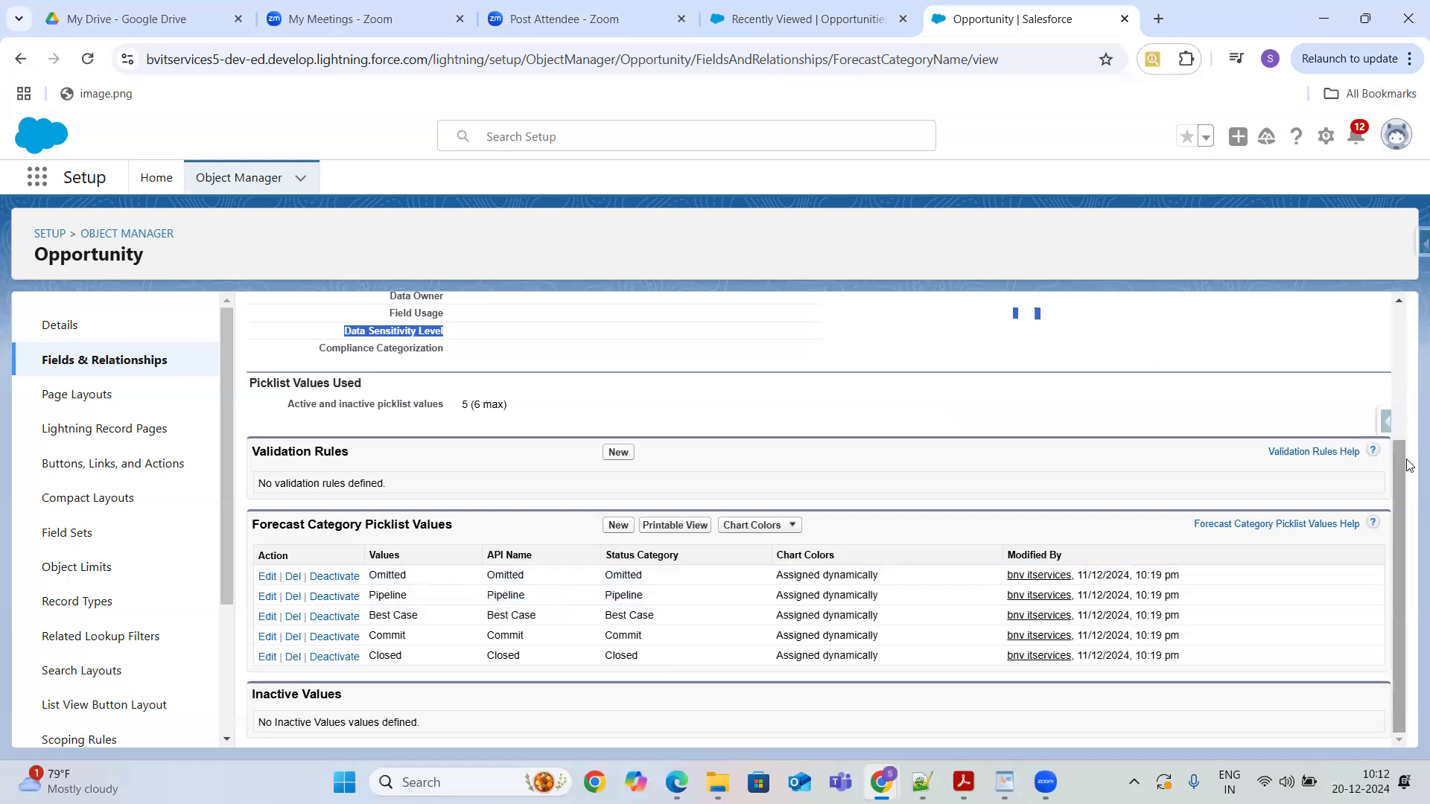
drag(1407, 465, 1409, 245)
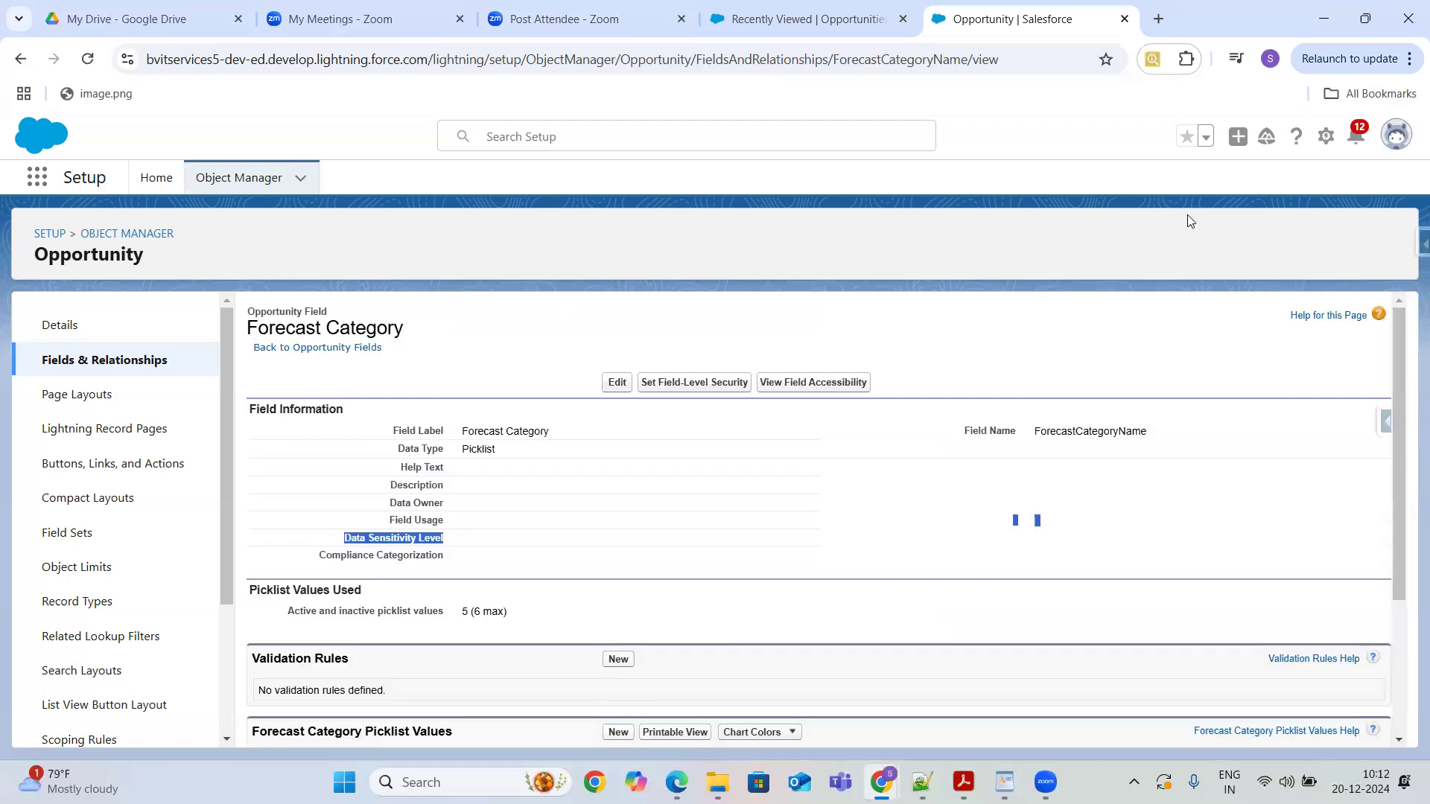
- Open the Television product through the App Launcher and view its related price books
click(38, 176)
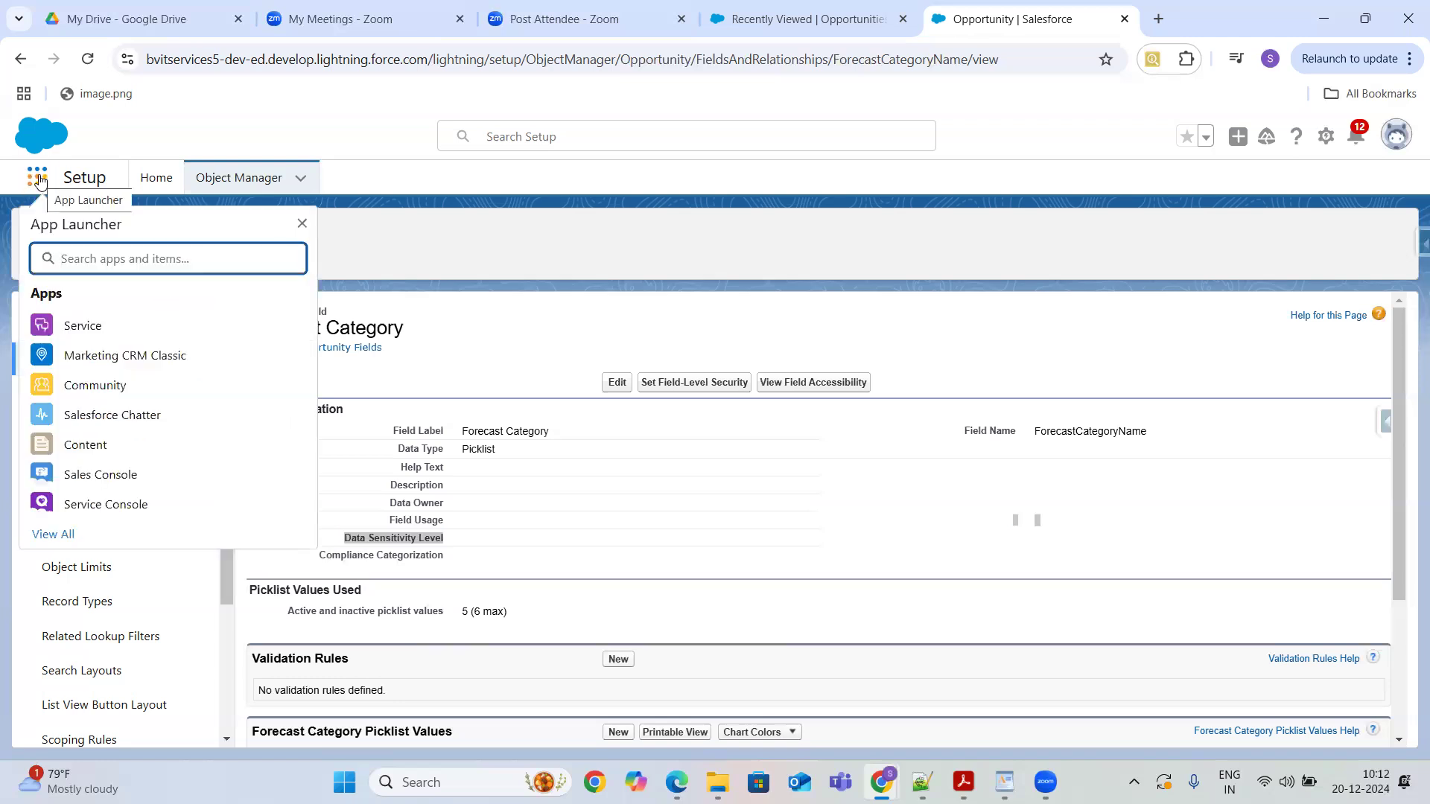
text(Product)
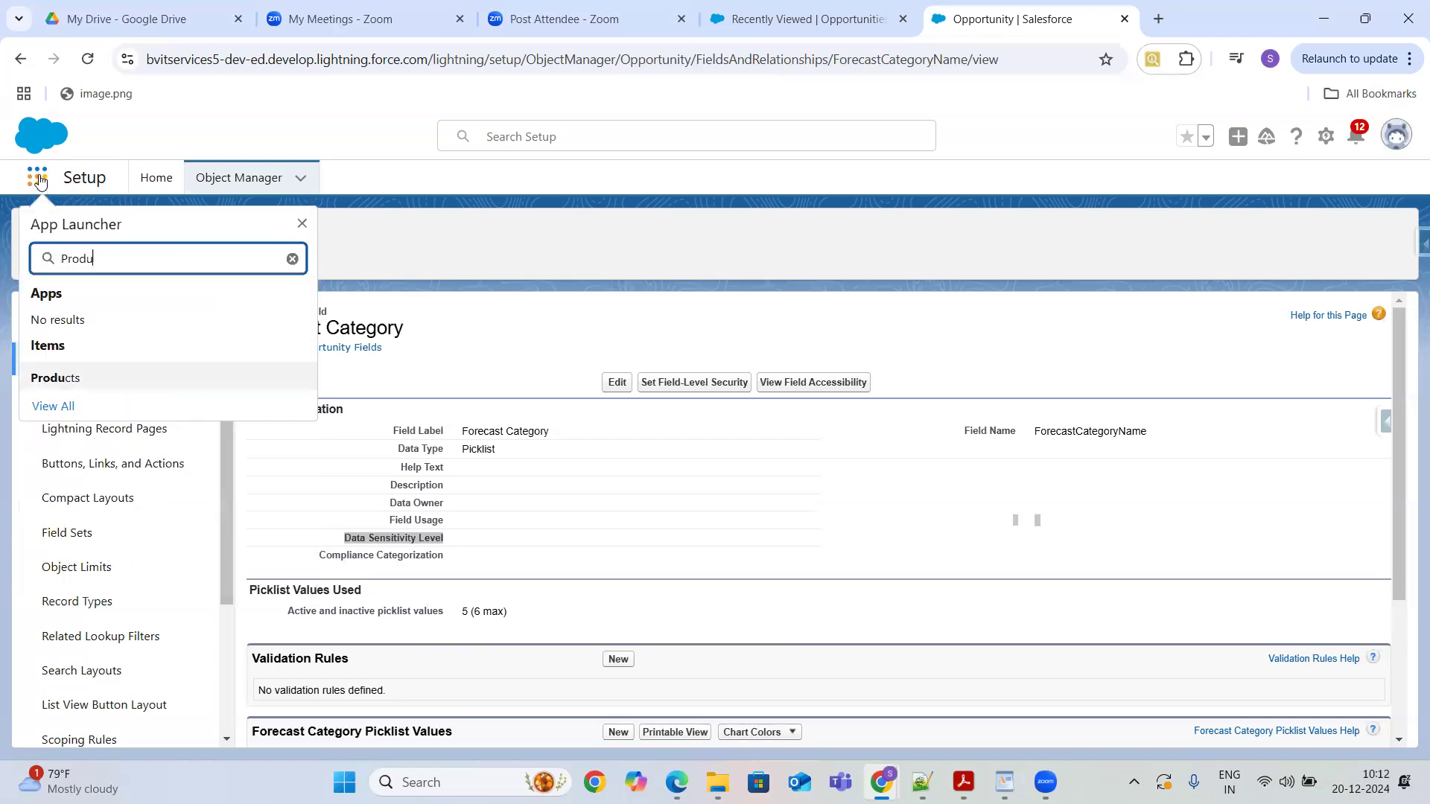
click(55, 378)
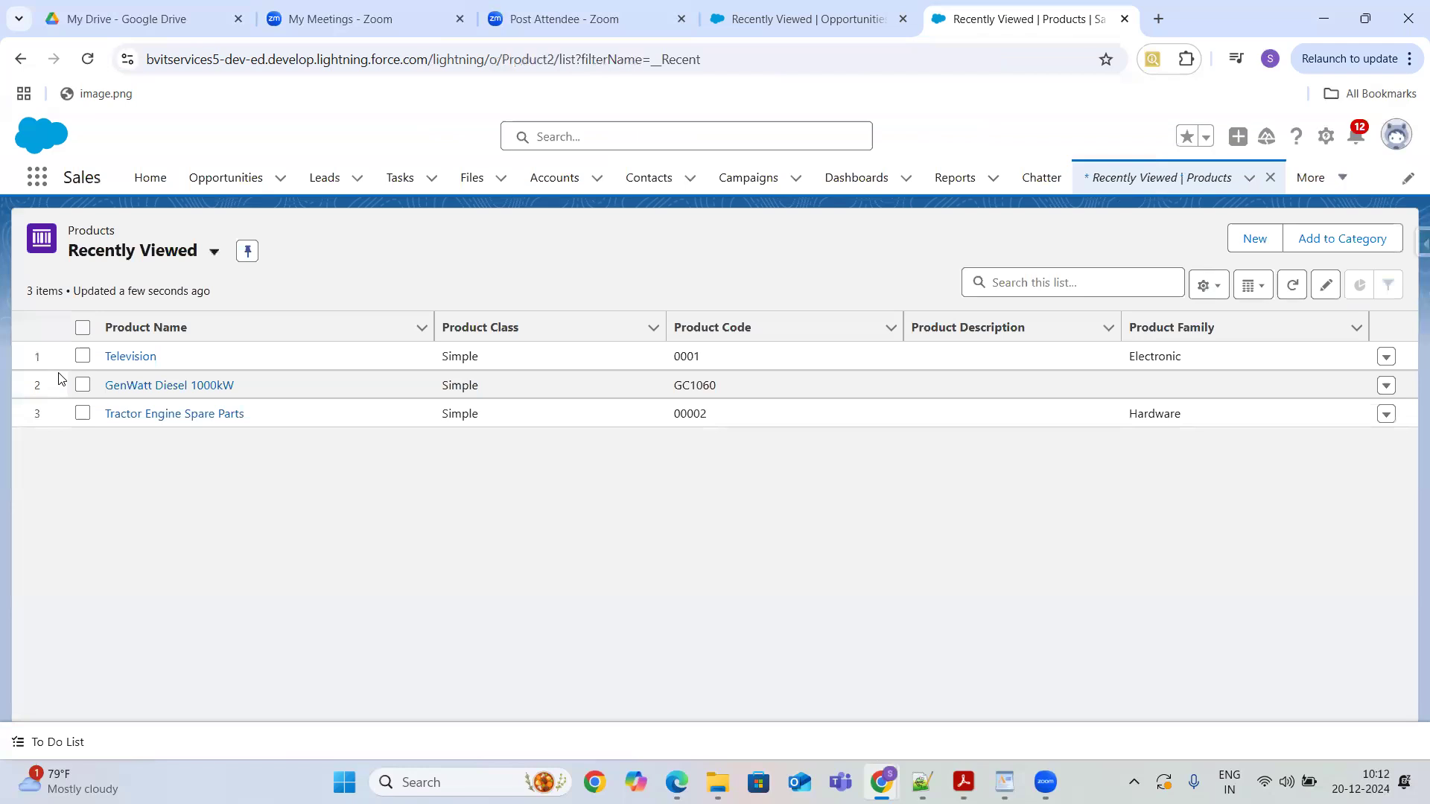
click(128, 357)
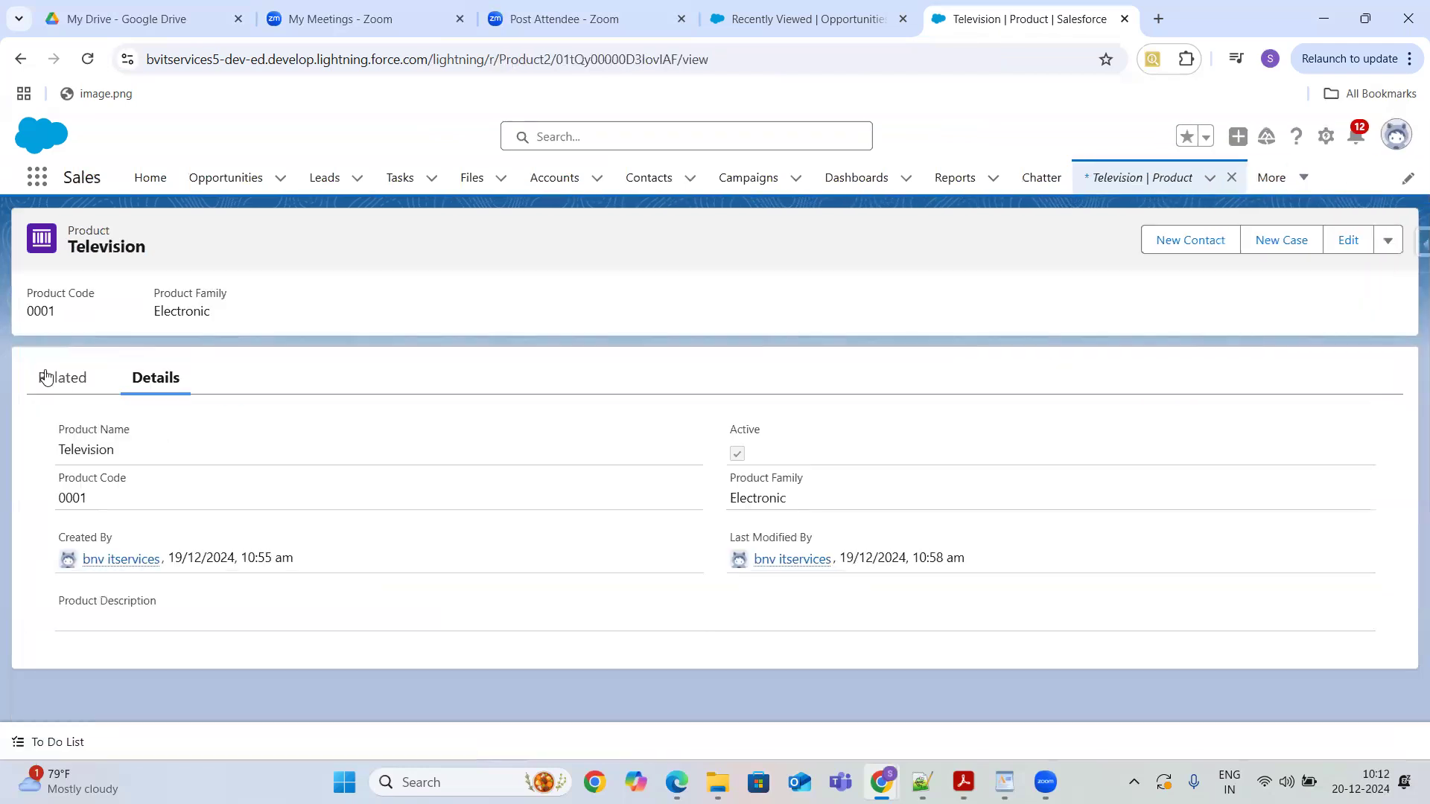
click(49, 382)
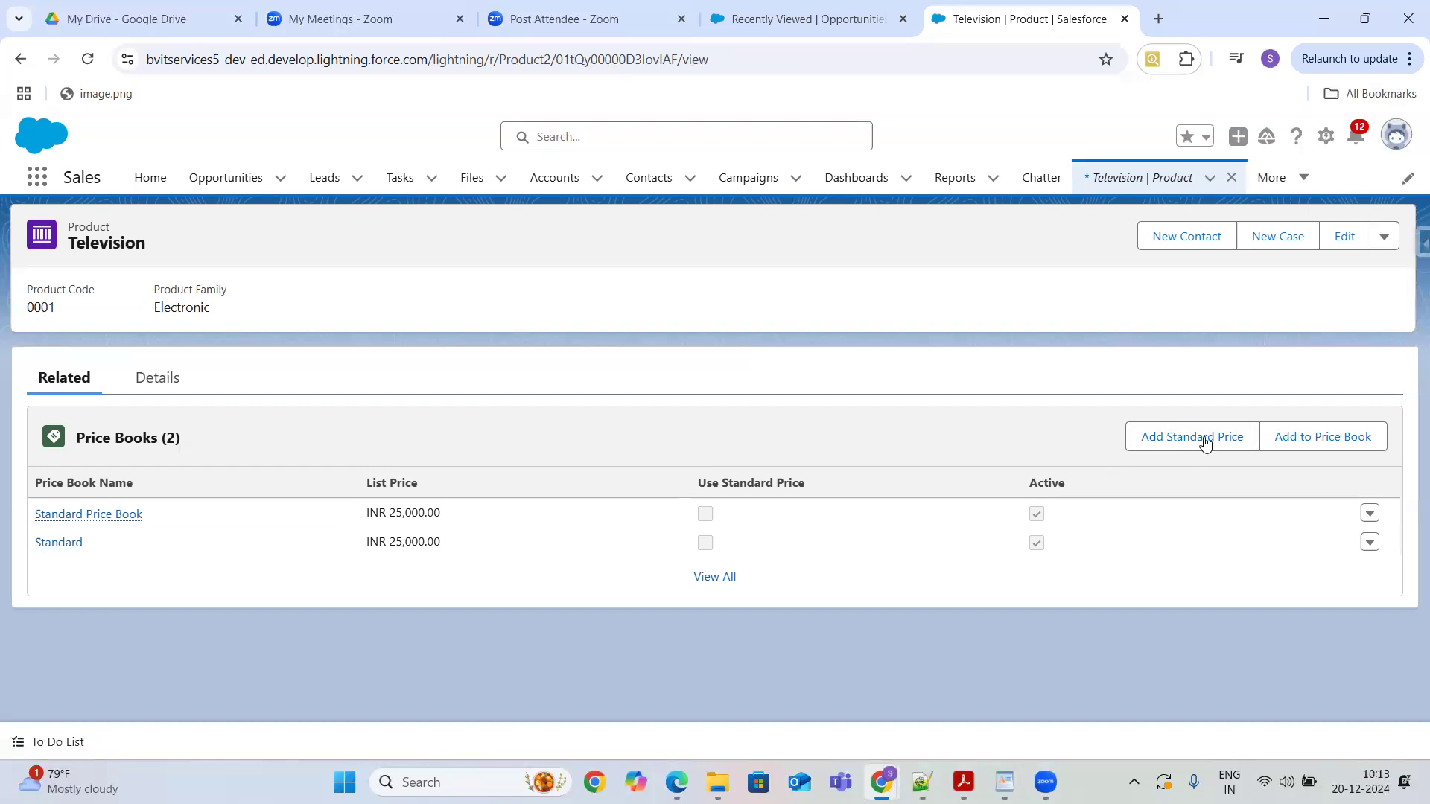
click(1292, 439)
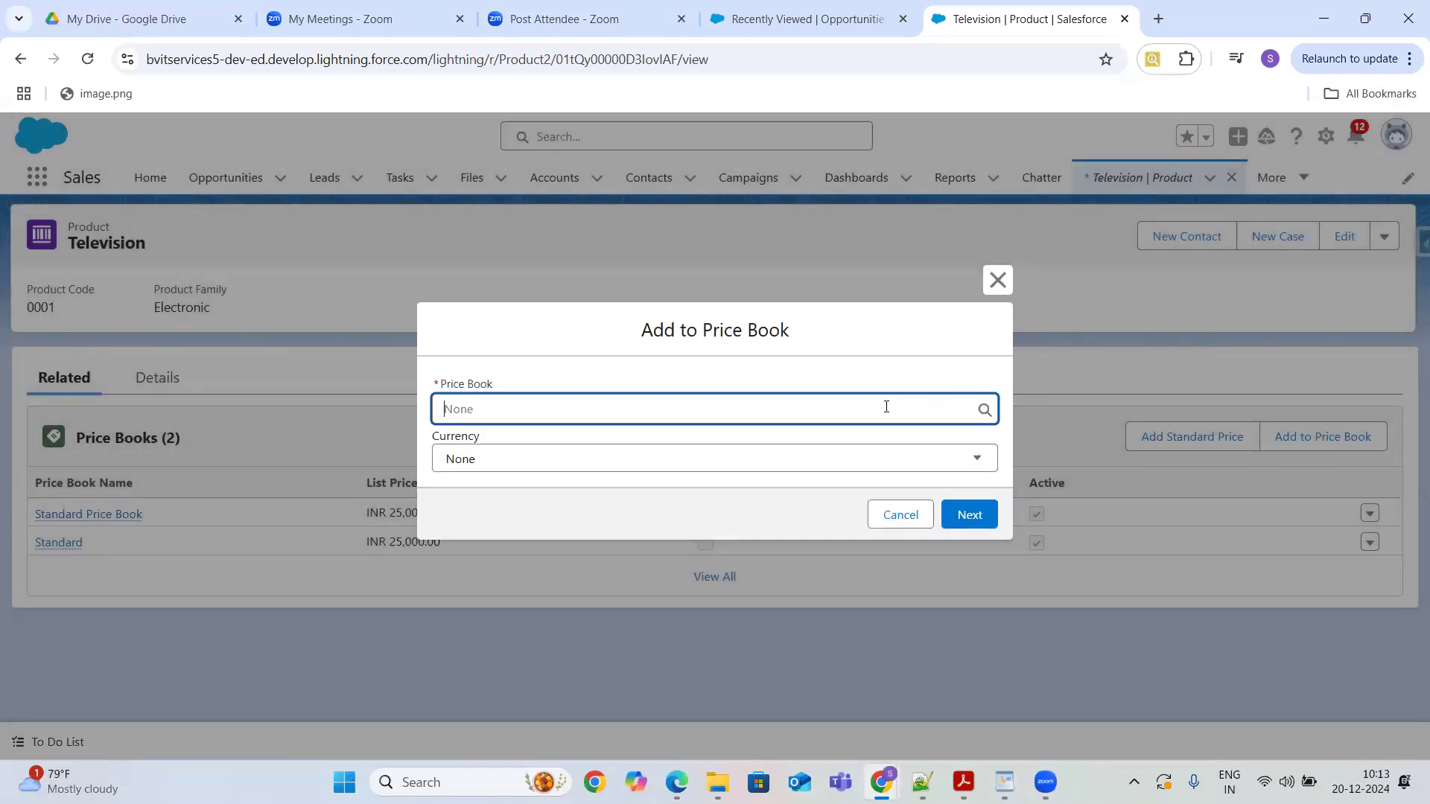
text(ssw)
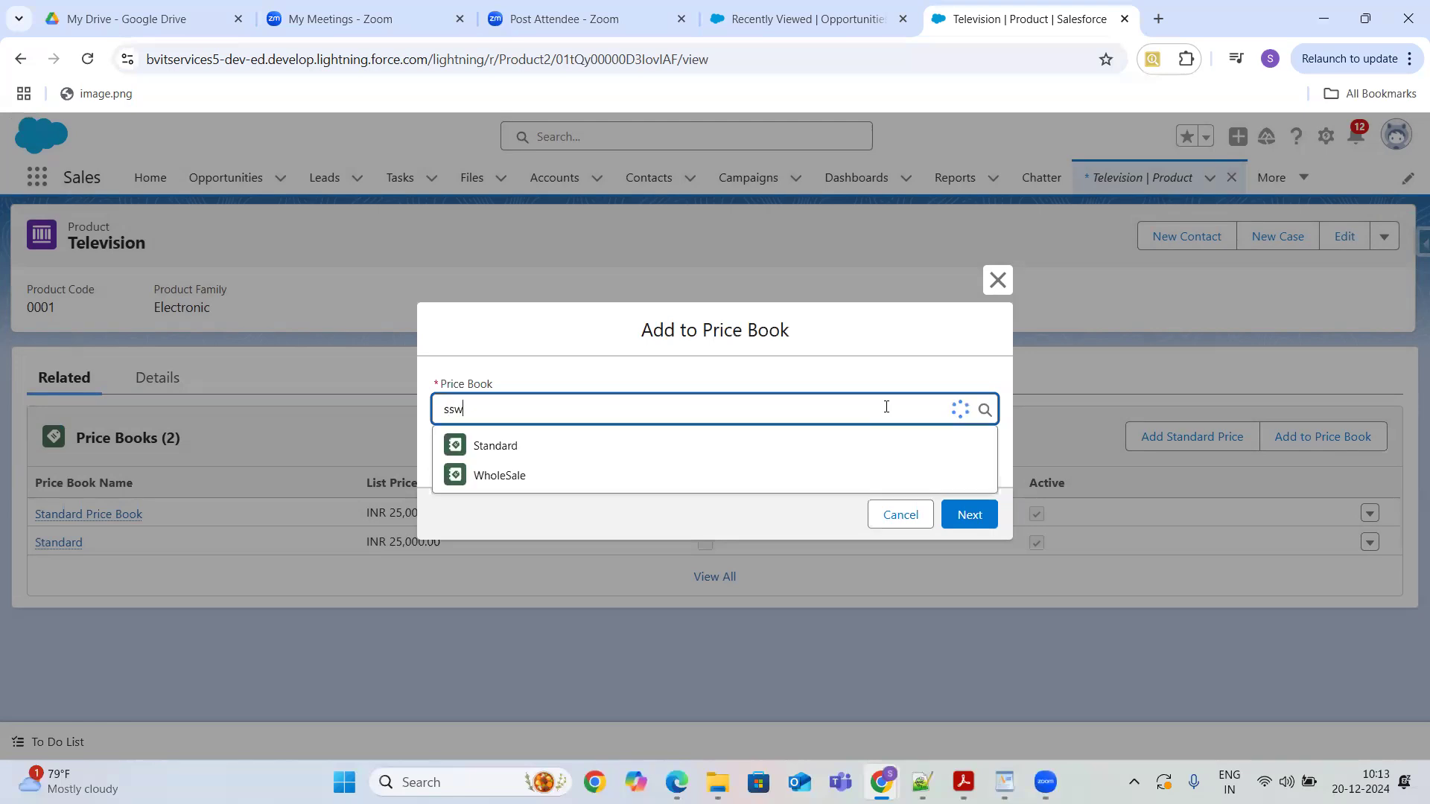
key(BackSpace)
key(BackSpace)
key(BackSpace)
text(whole)
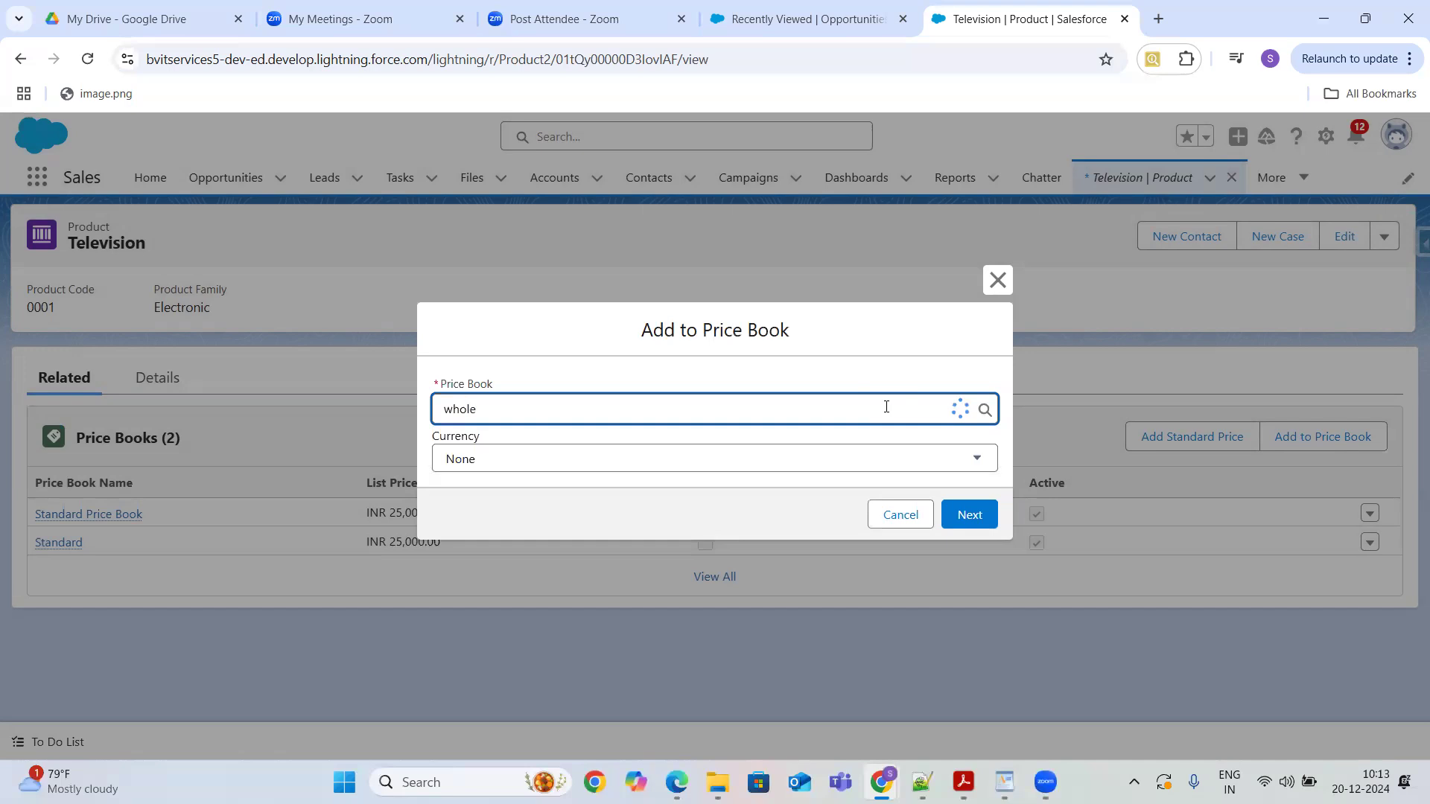
click(885, 519)
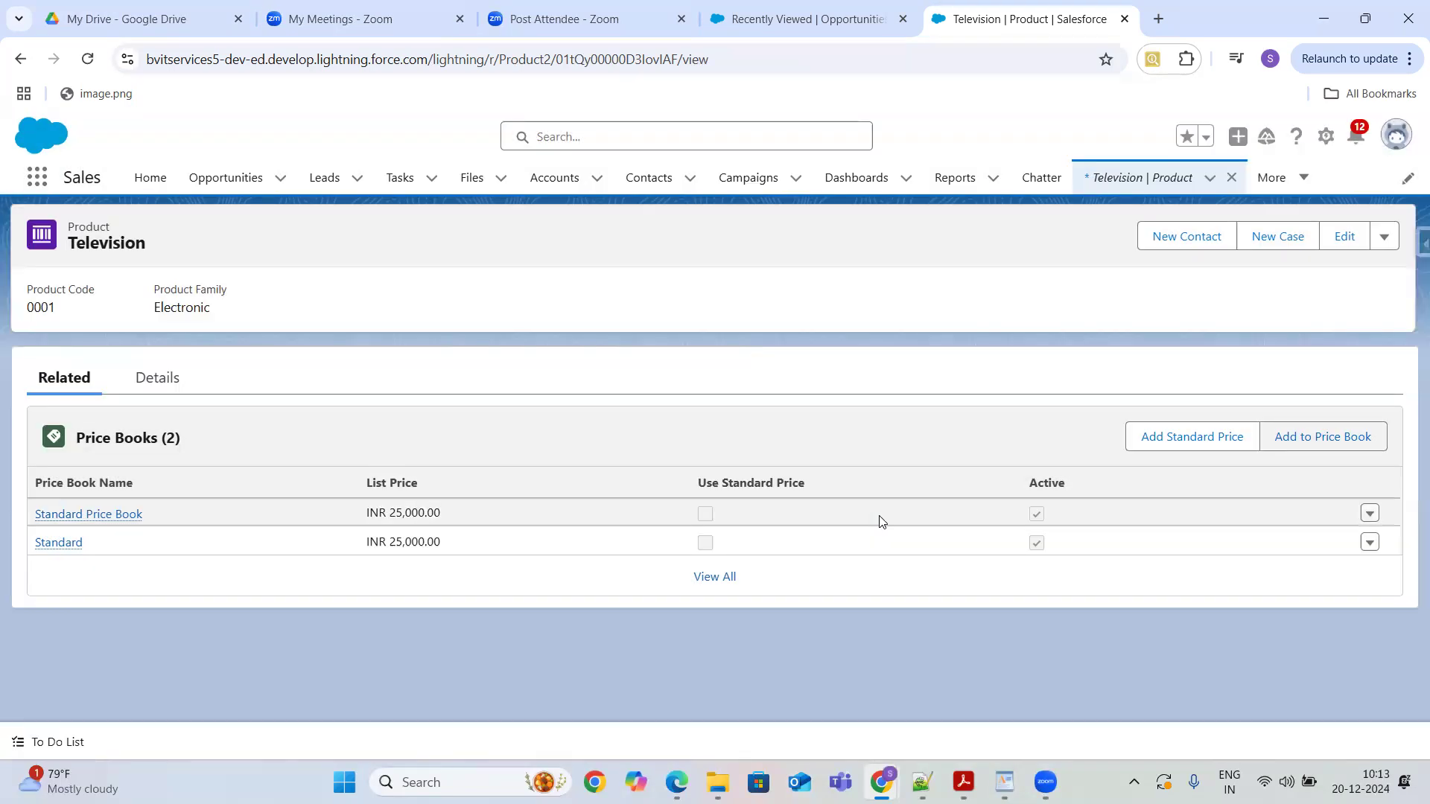
- Open the Price Books list through the App Launcher
click(37, 178)
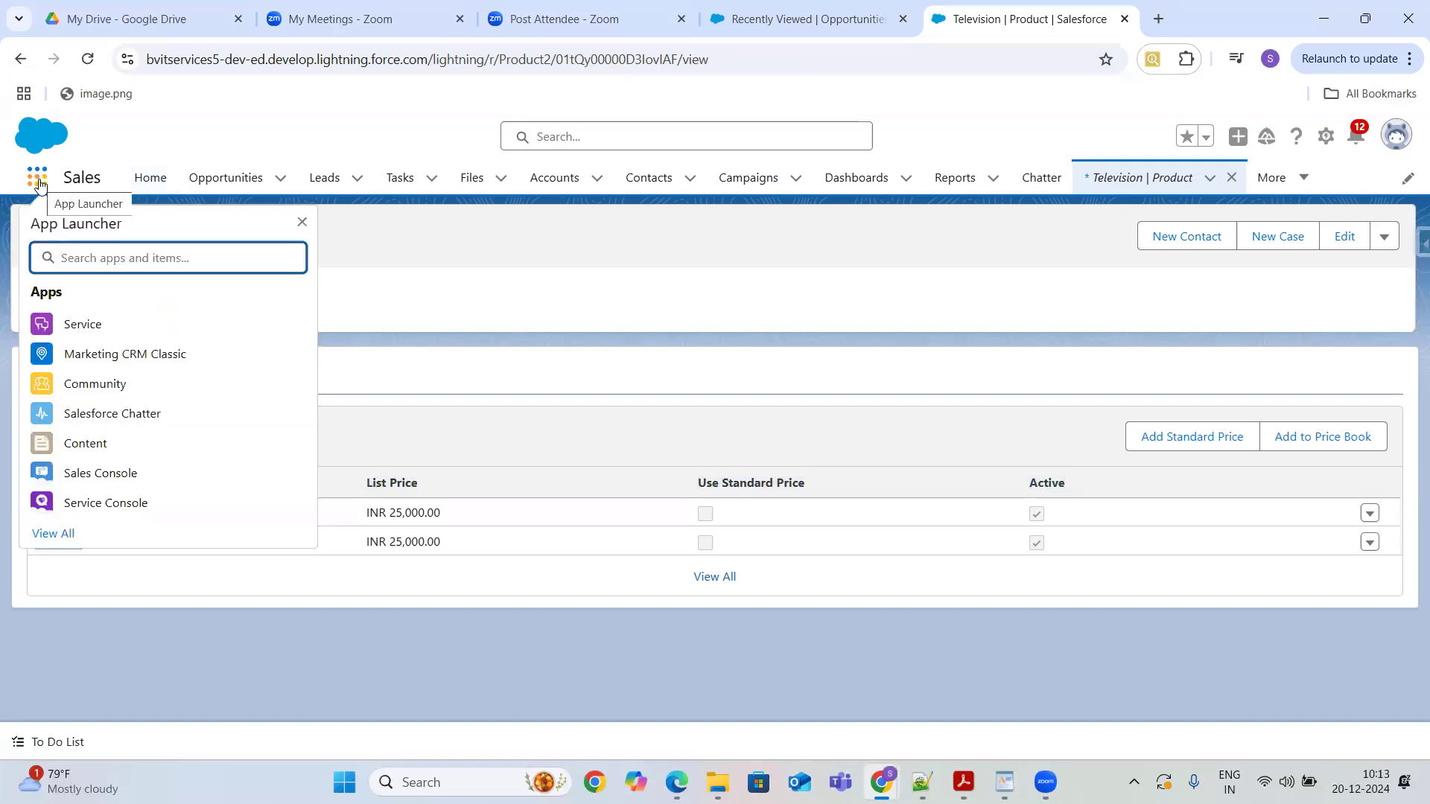
text(Price)
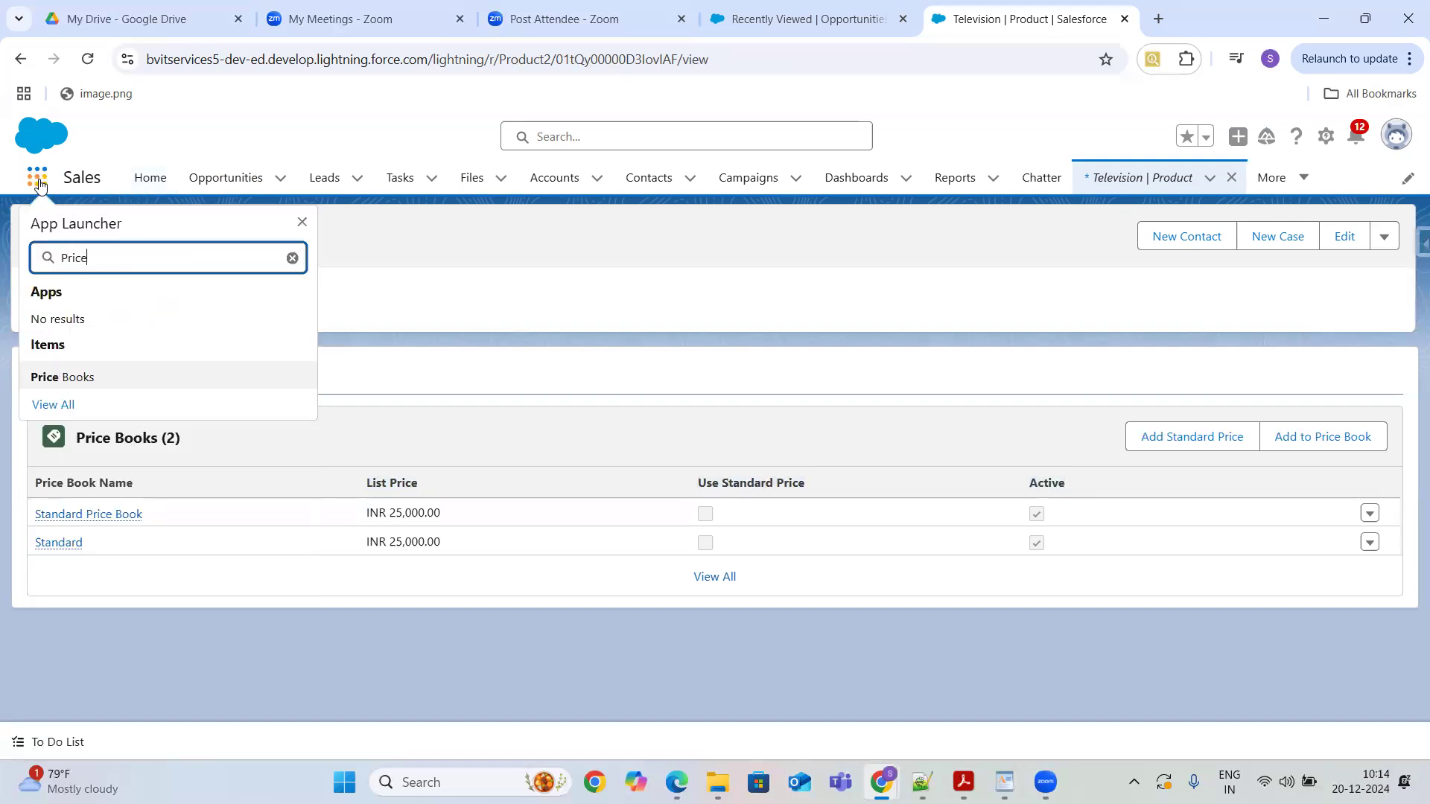
text(b)
key(BackSpace)
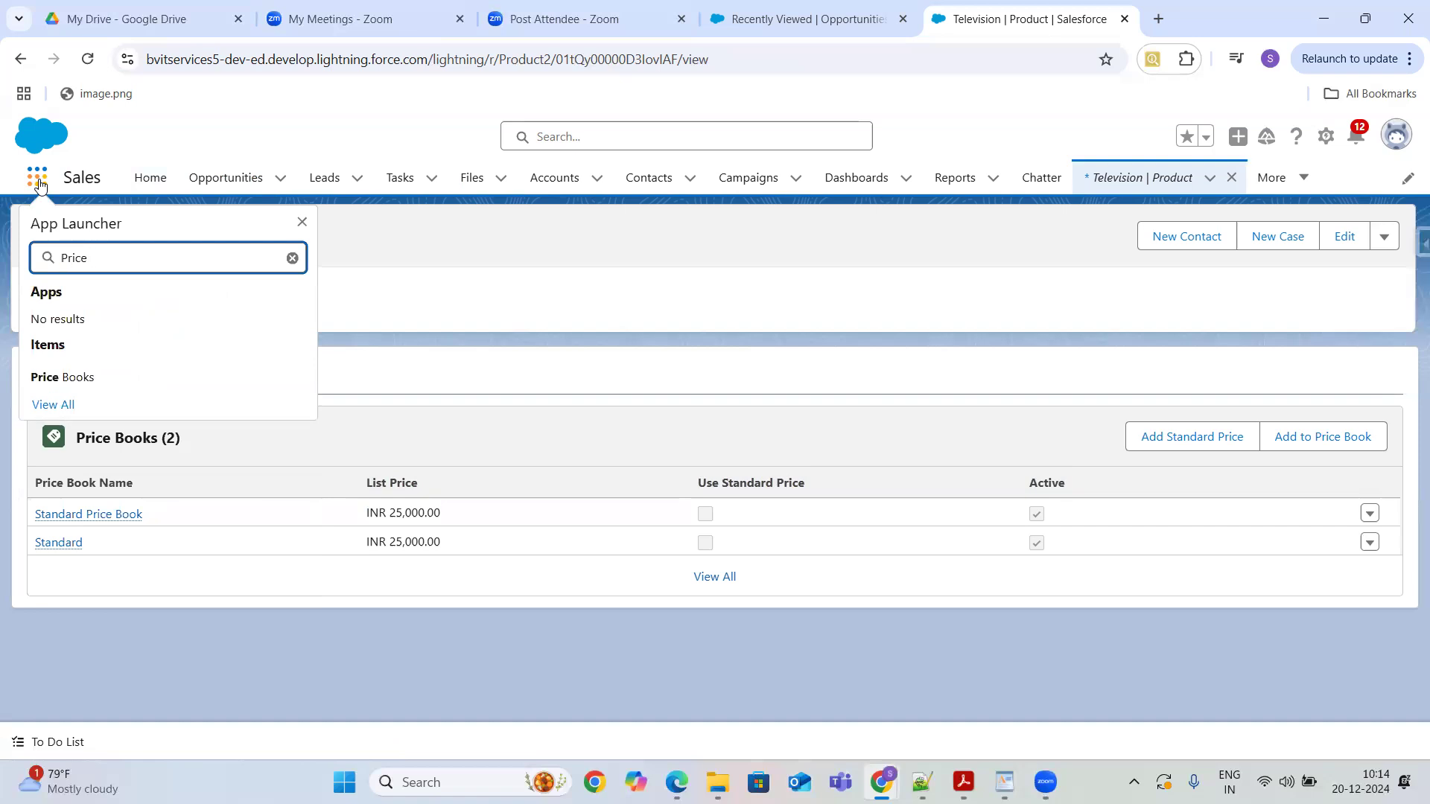
click(53, 378)
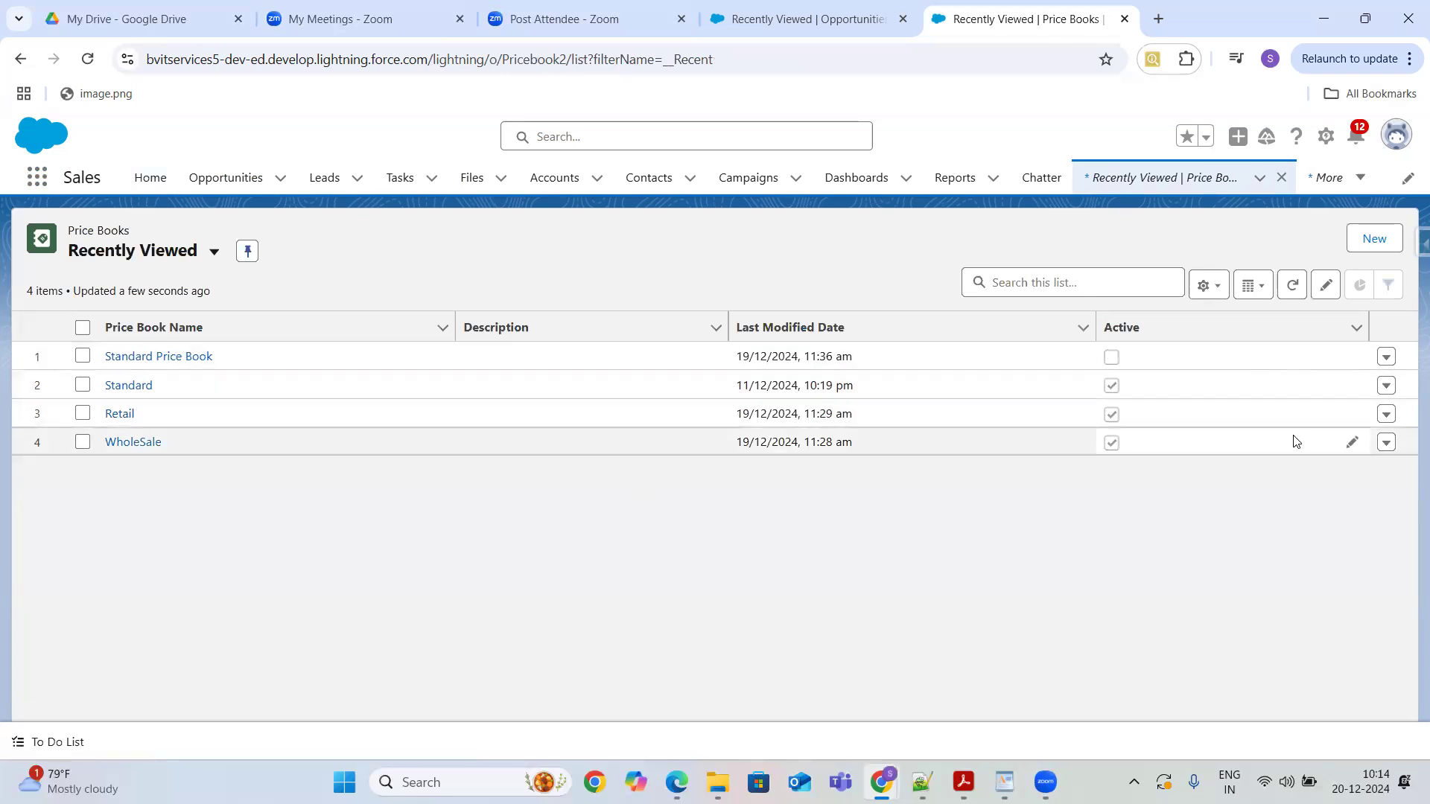
- Delete the Retail price book
click(1387, 414)
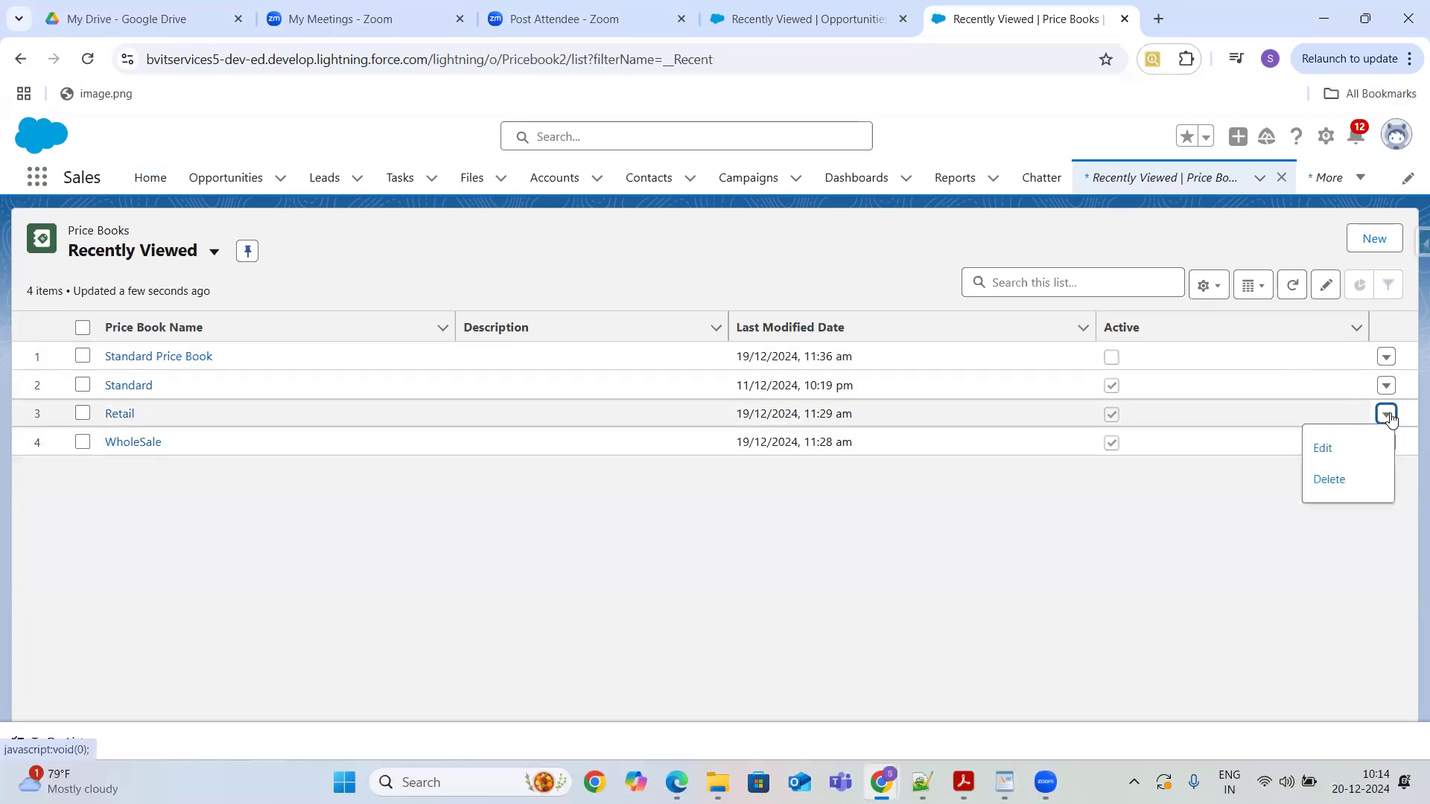
click(1329, 480)
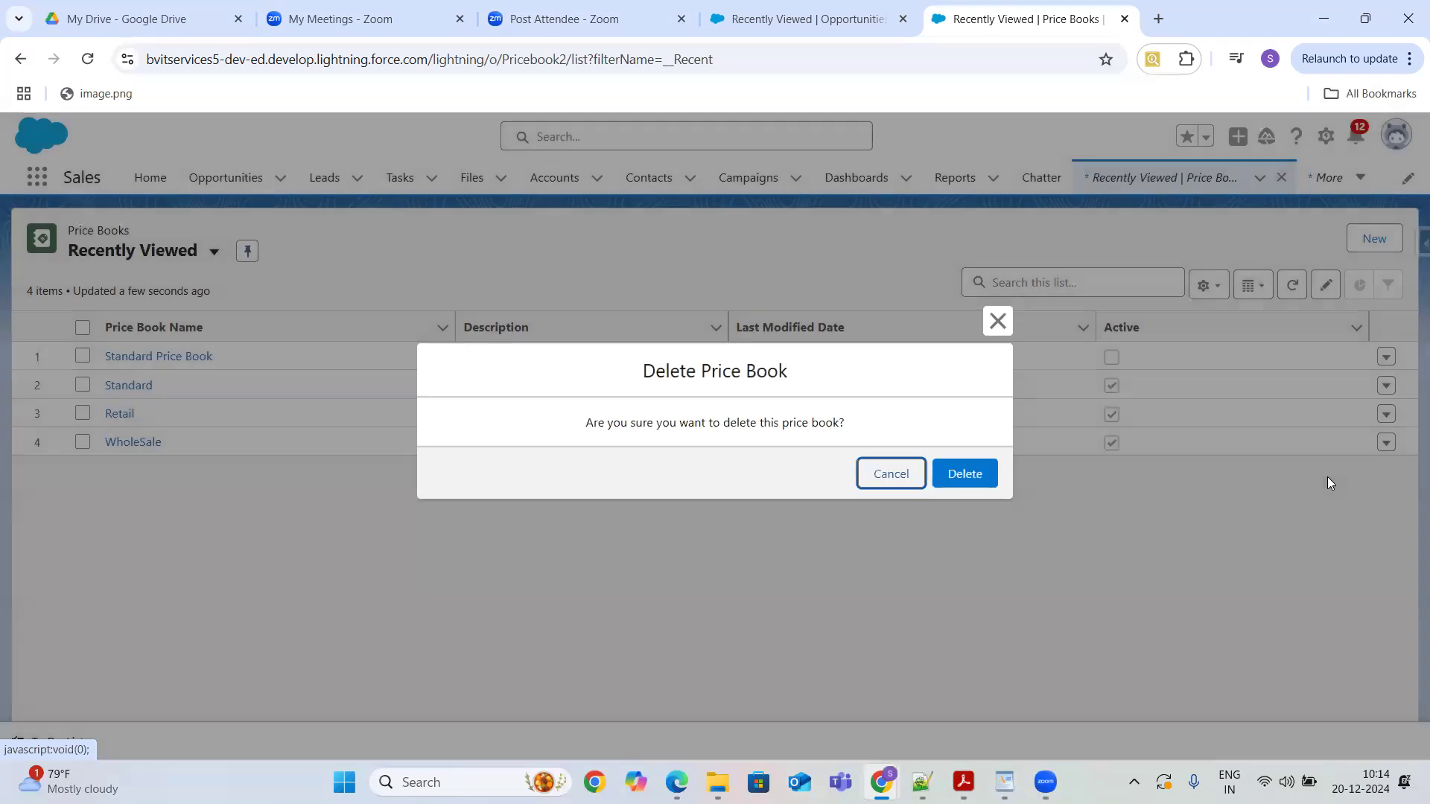
click(979, 480)
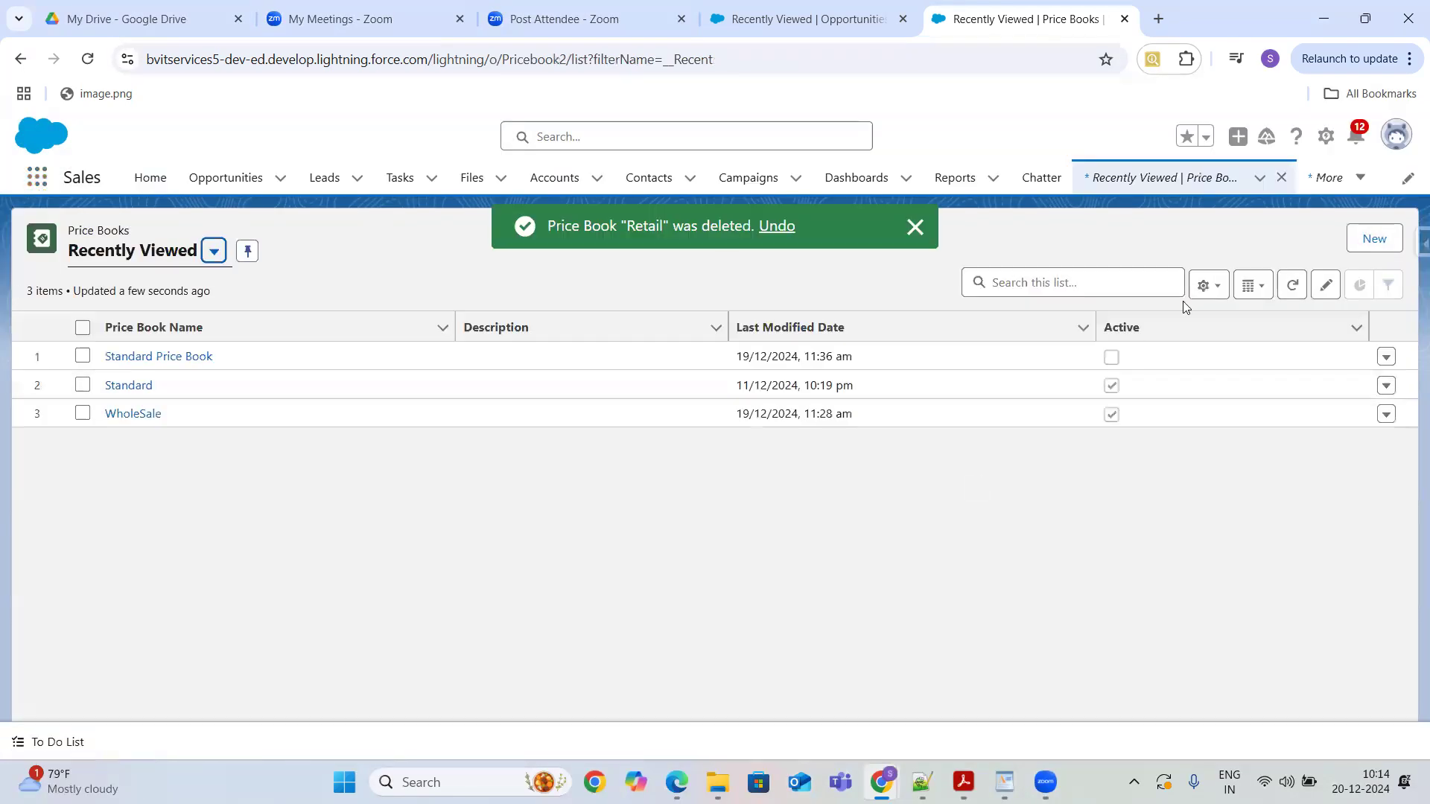
- Create an active price book named Retail with the description Retail Operations
click(1375, 239)
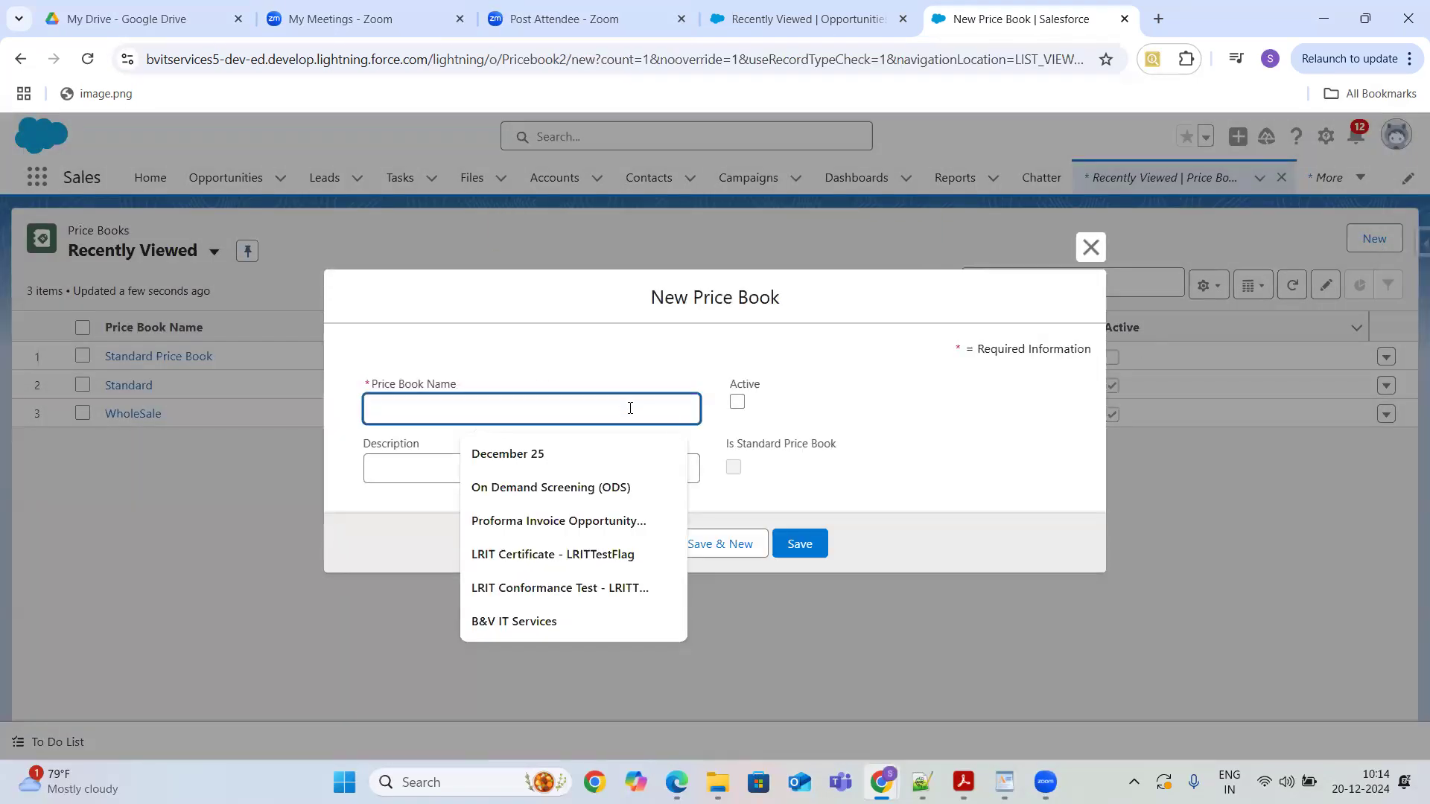
text(Retail)
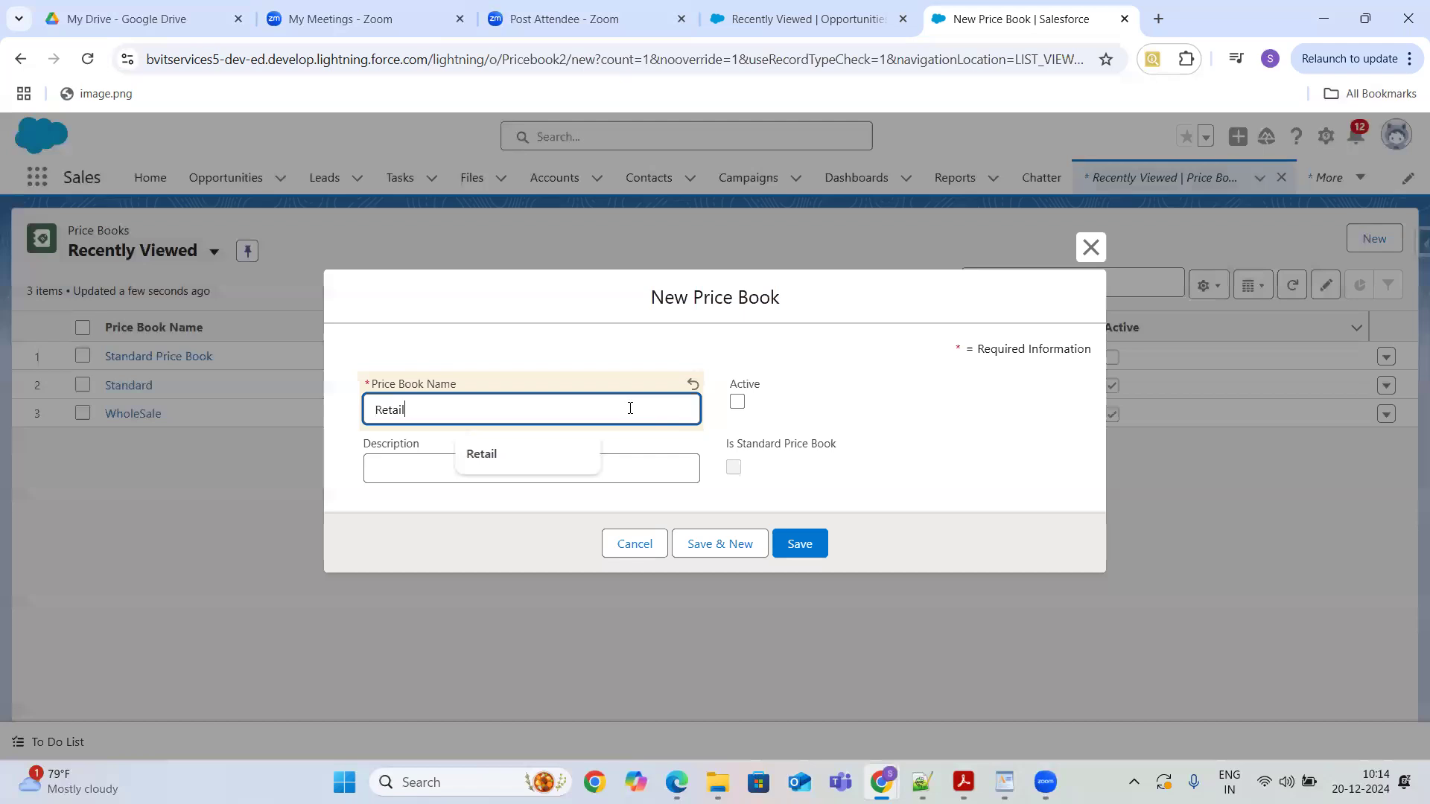
click(607, 472)
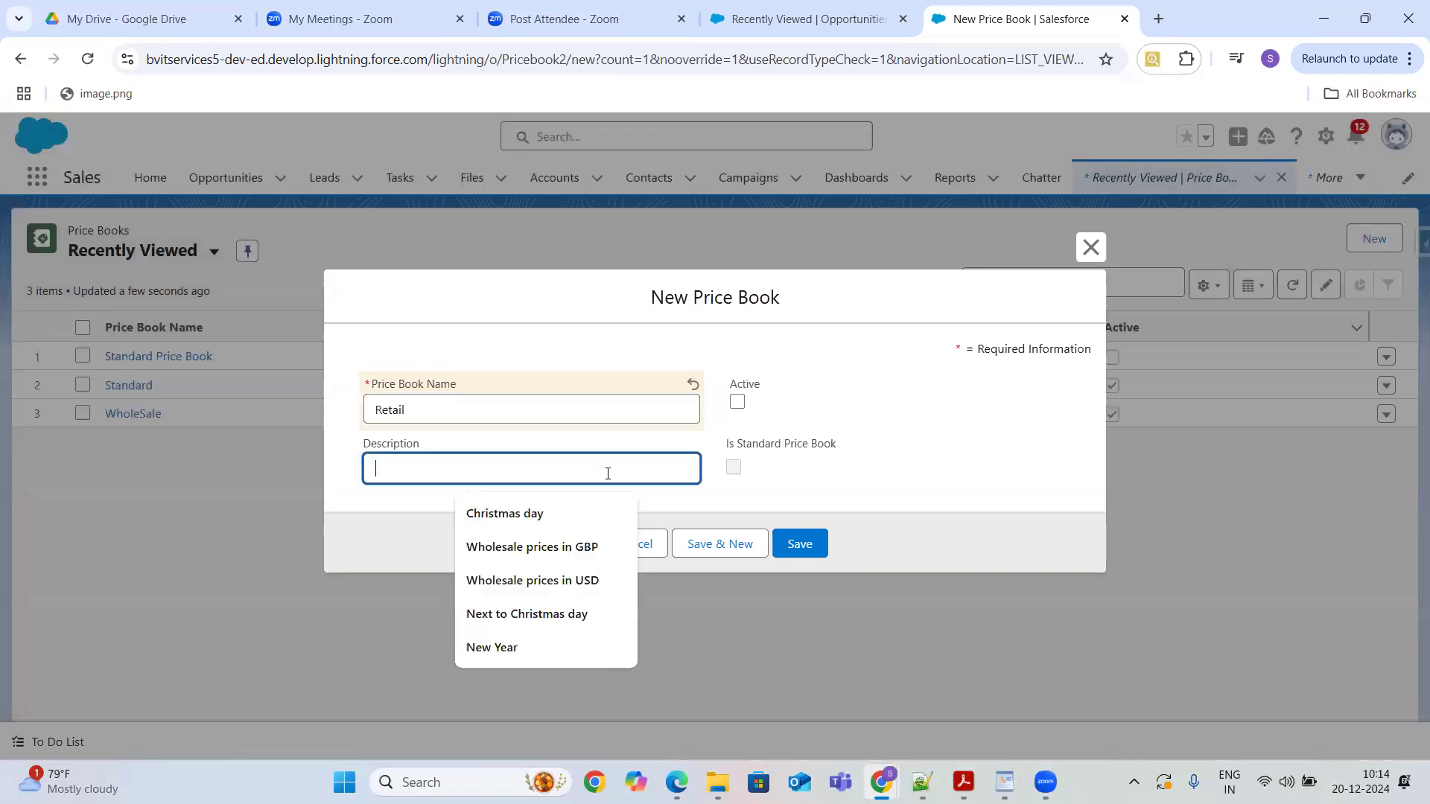
text(Re)
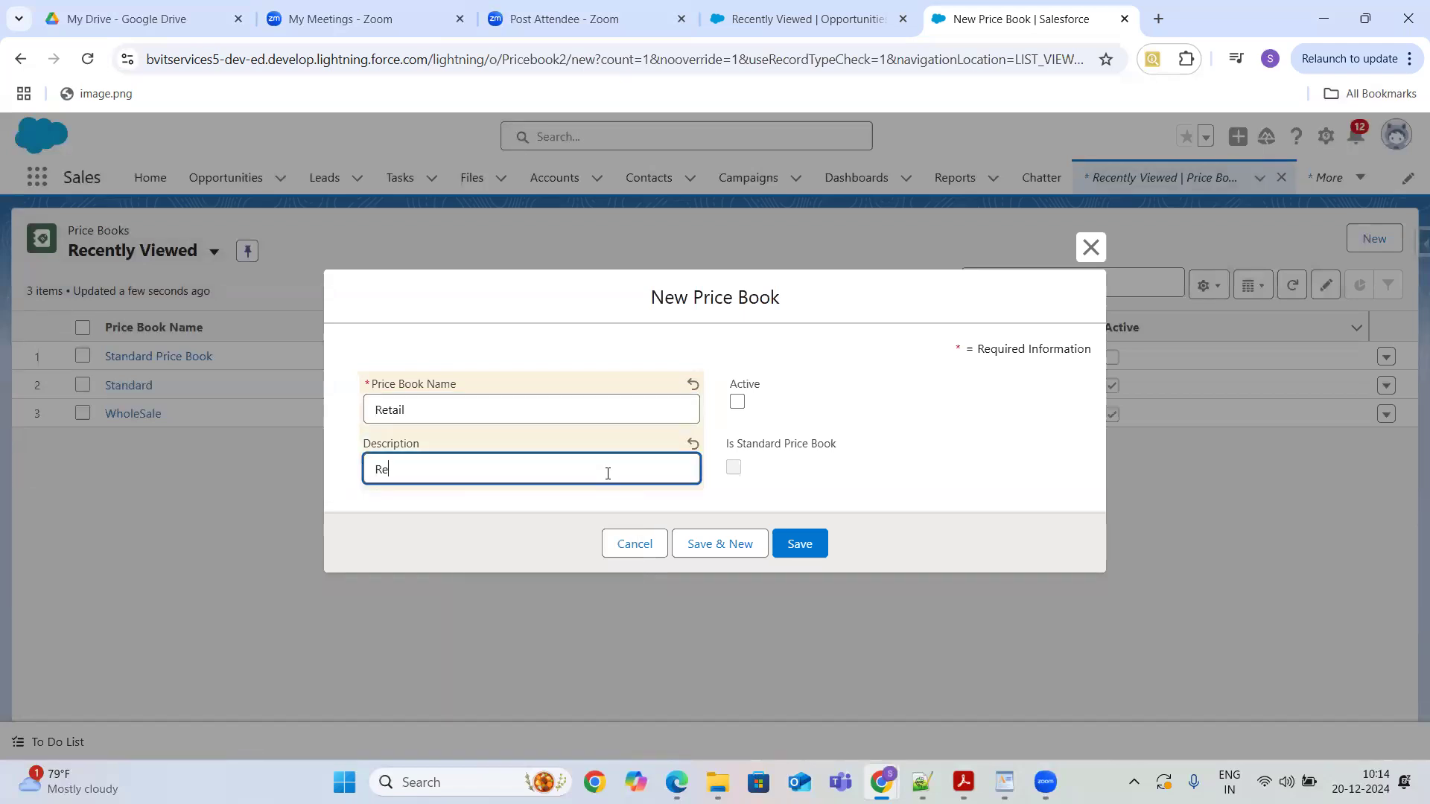
text(tail Operations)
click(738, 405)
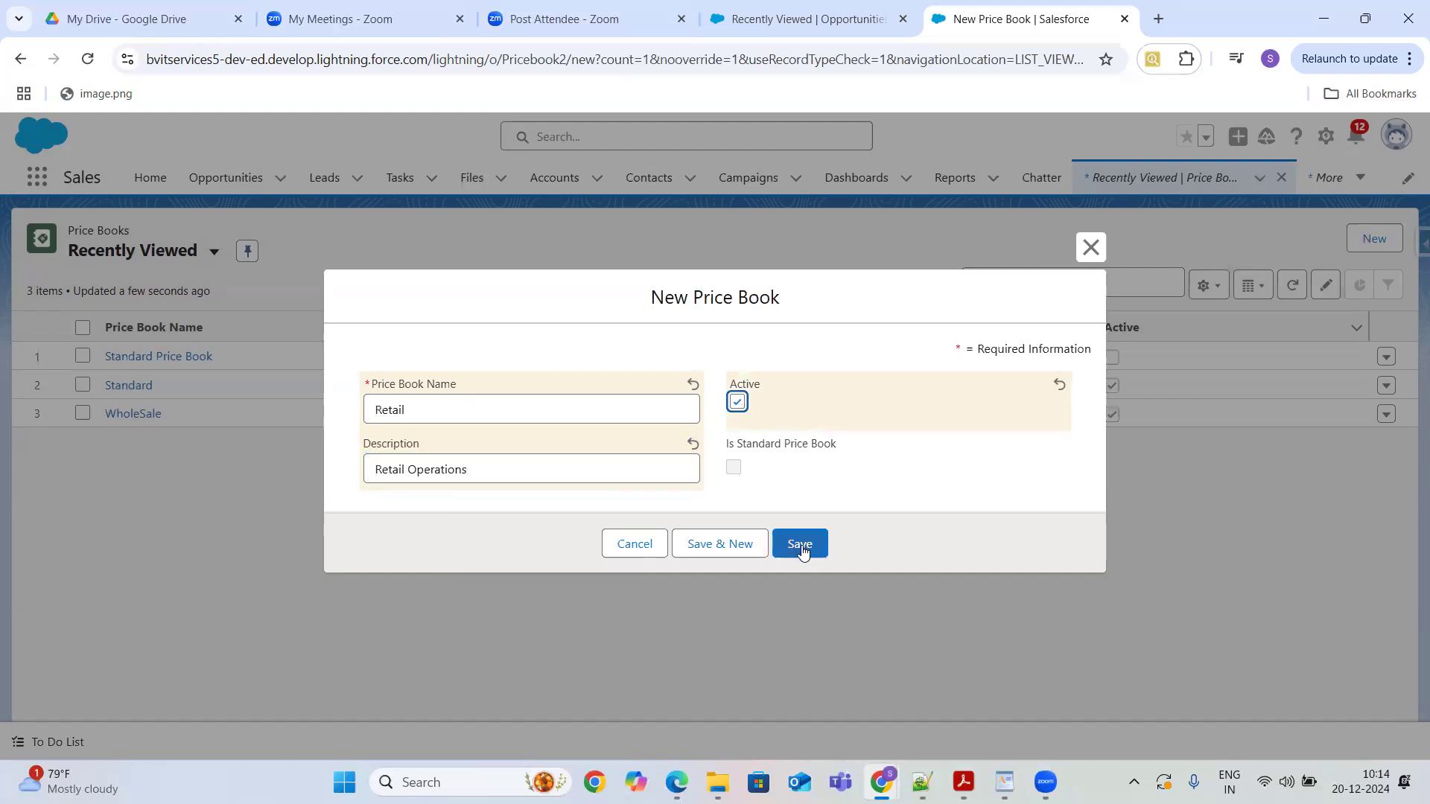
click(734, 469)
click(801, 544)
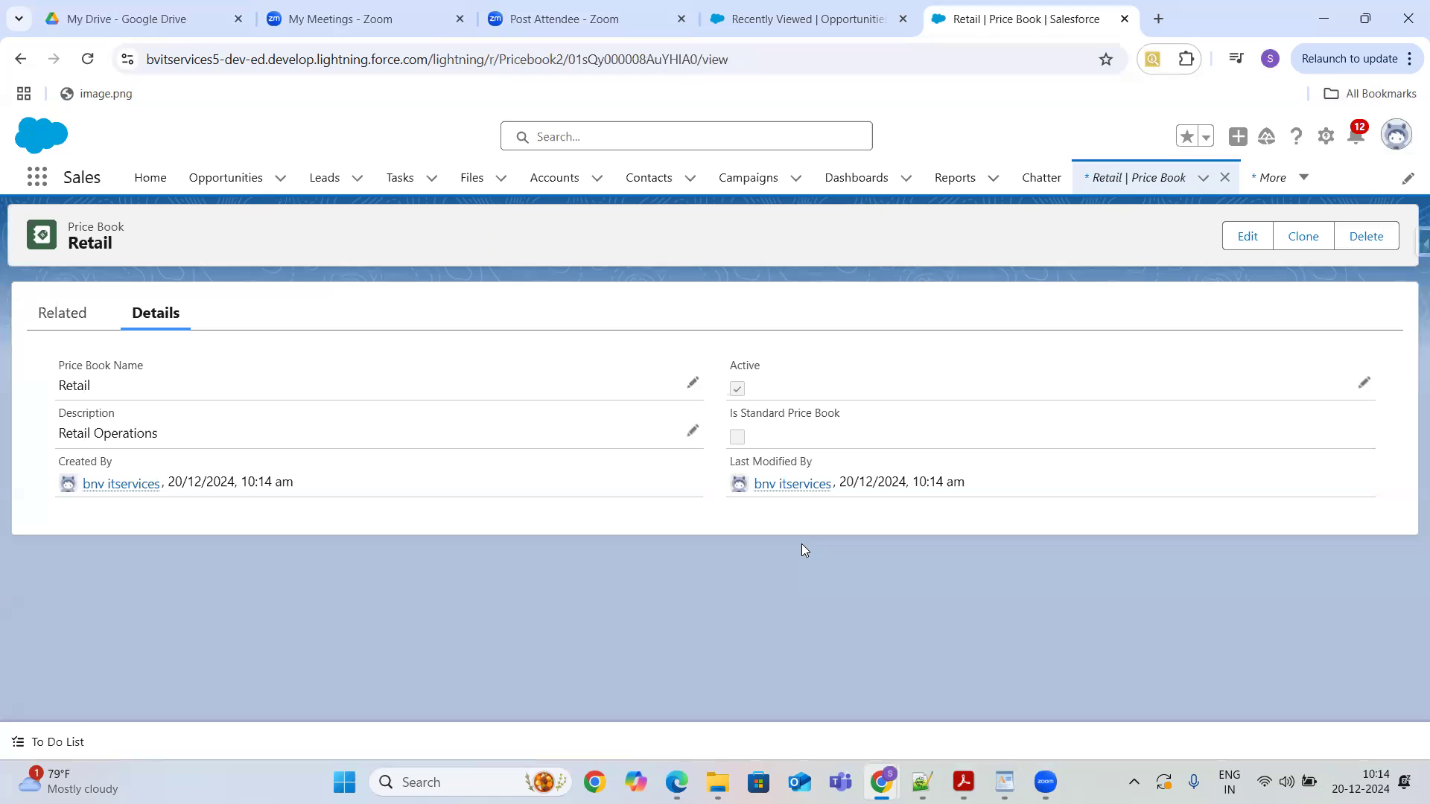
- Open the Standard and Standard Price Book records from the Price Books list to compare their details
click(1112, 183)
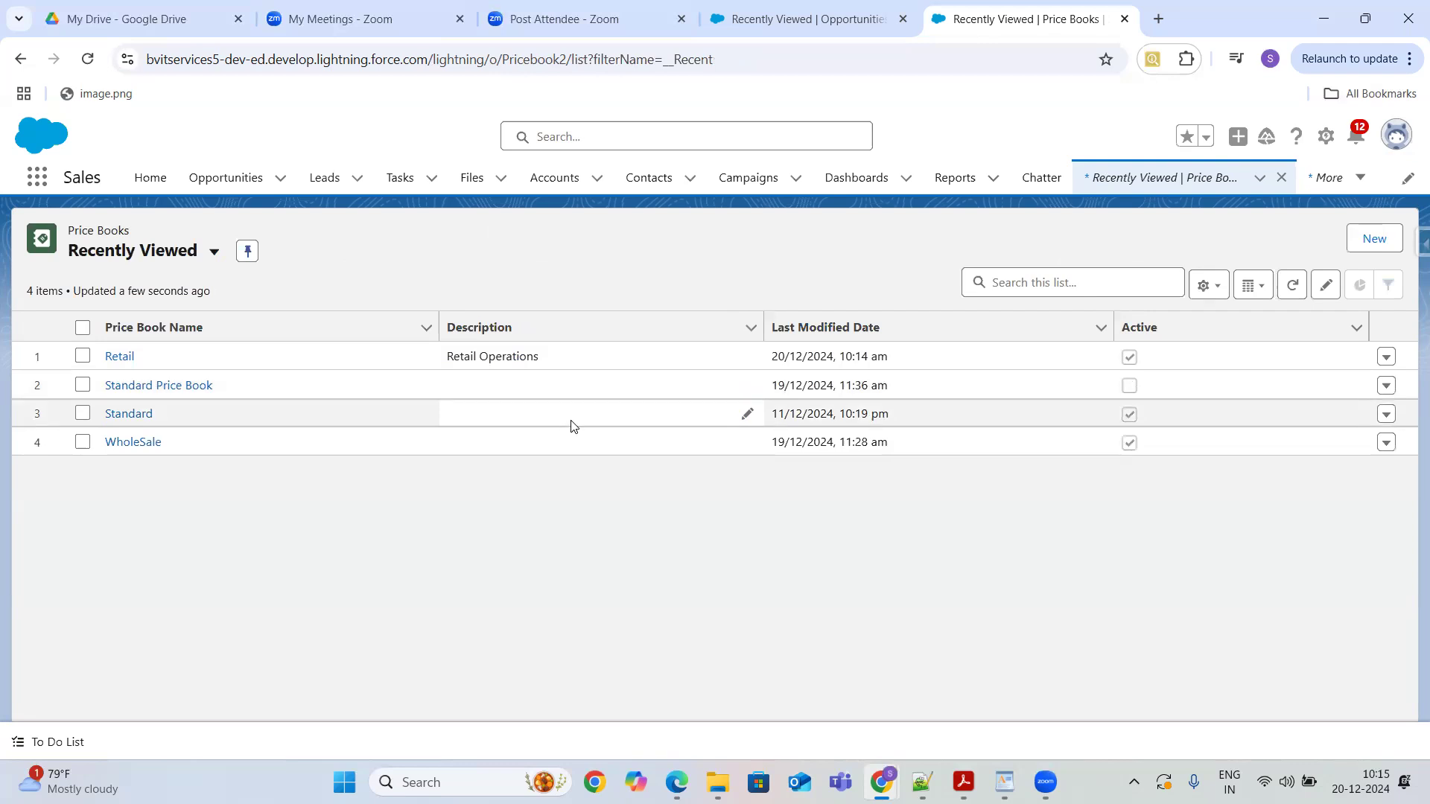
click(128, 415)
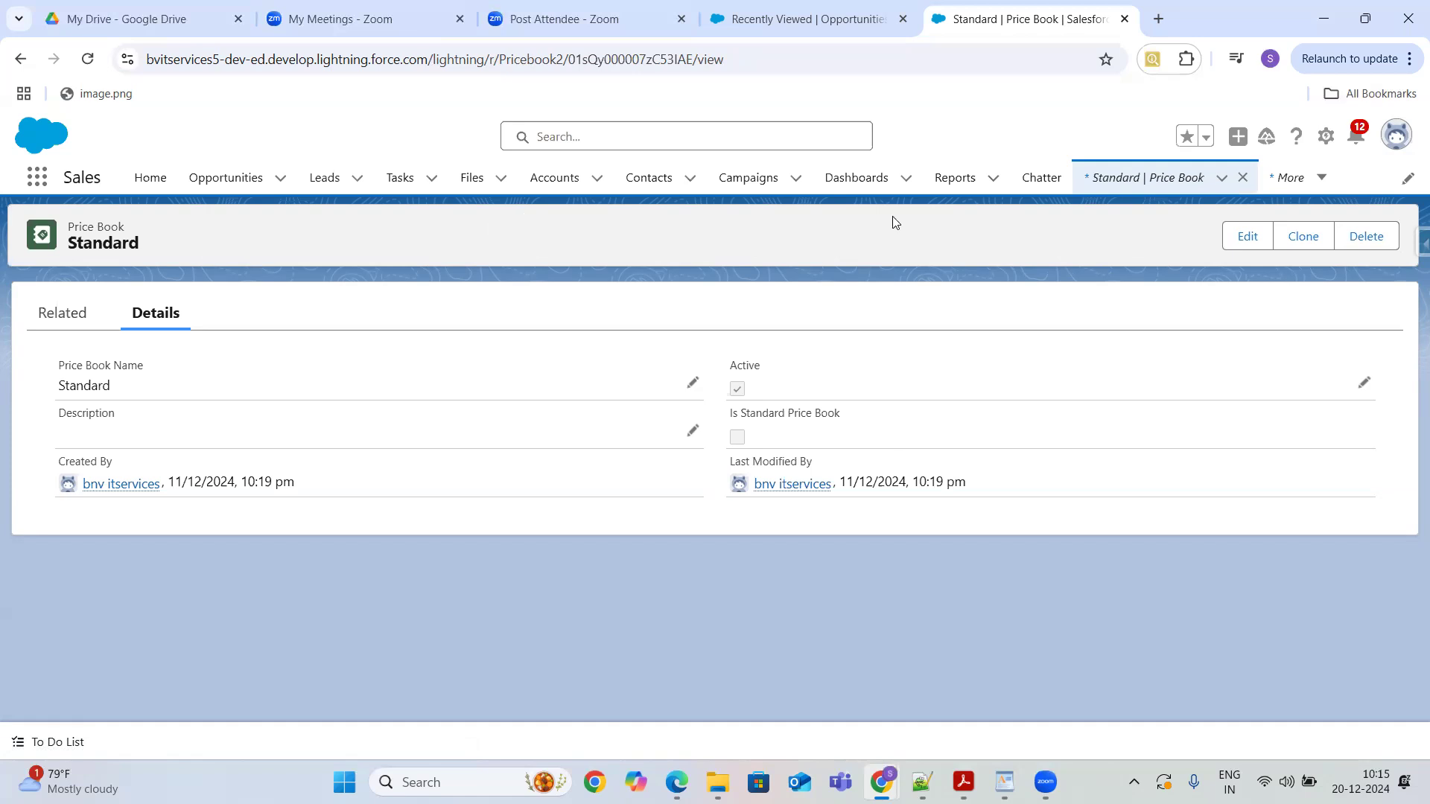
click(1098, 181)
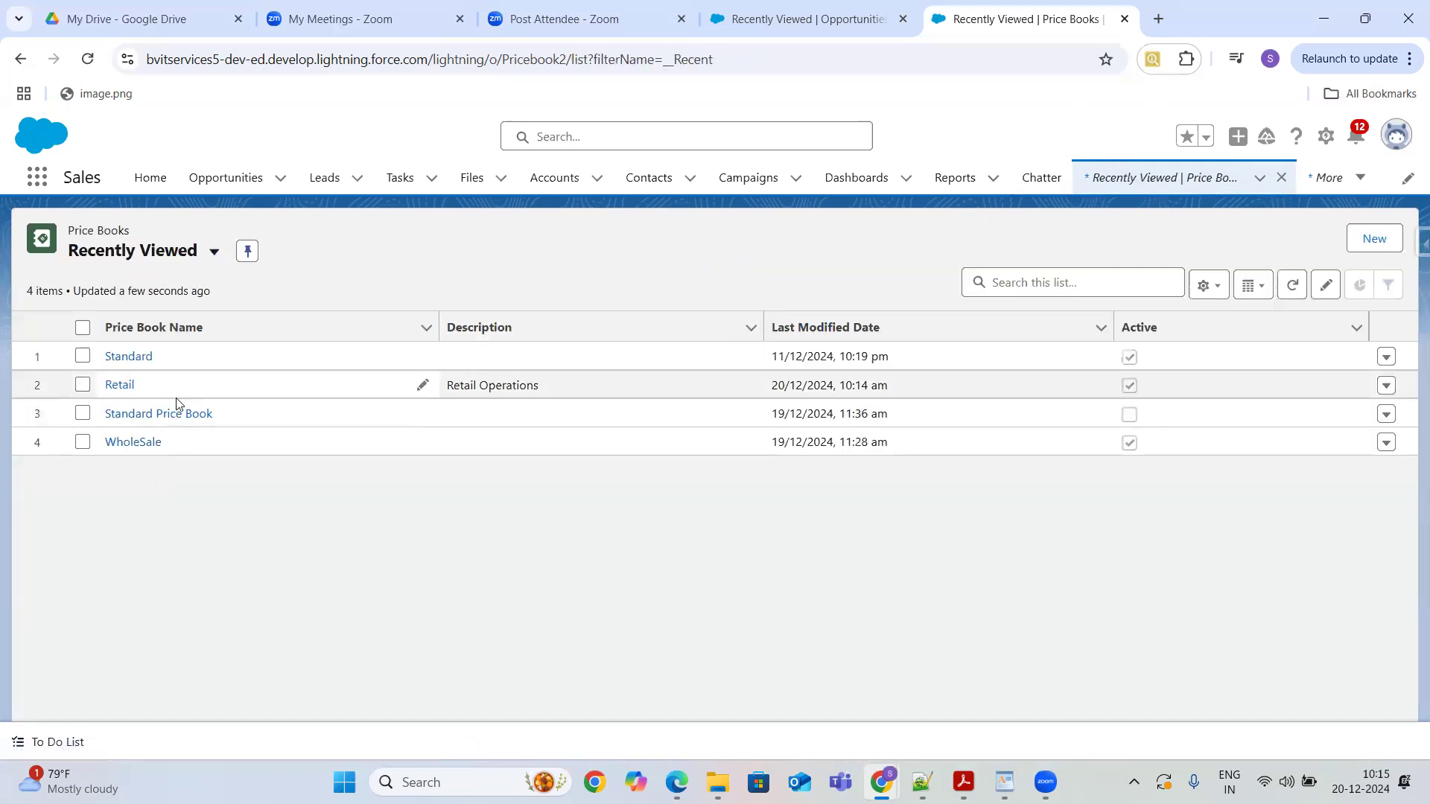
click(174, 414)
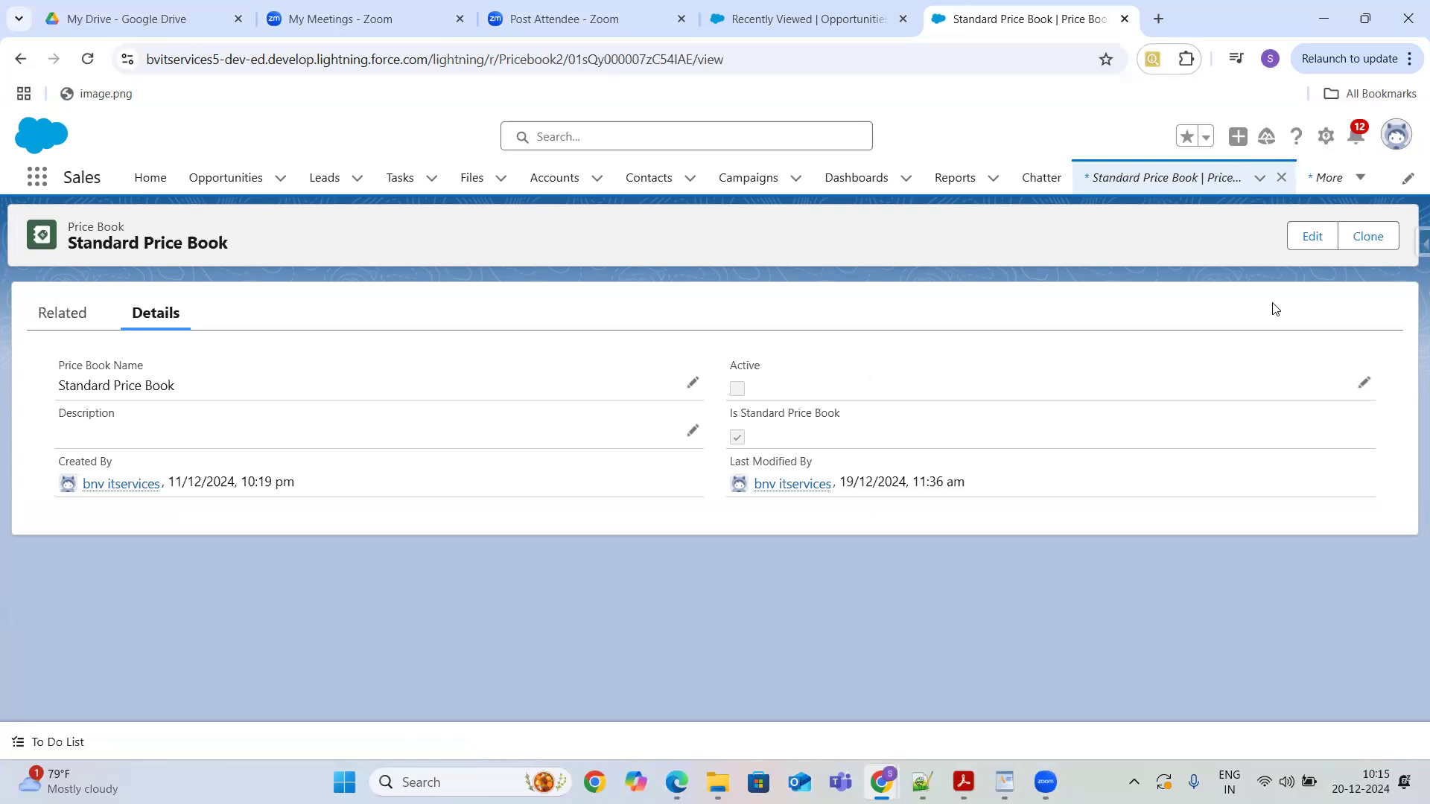
click(1159, 180)
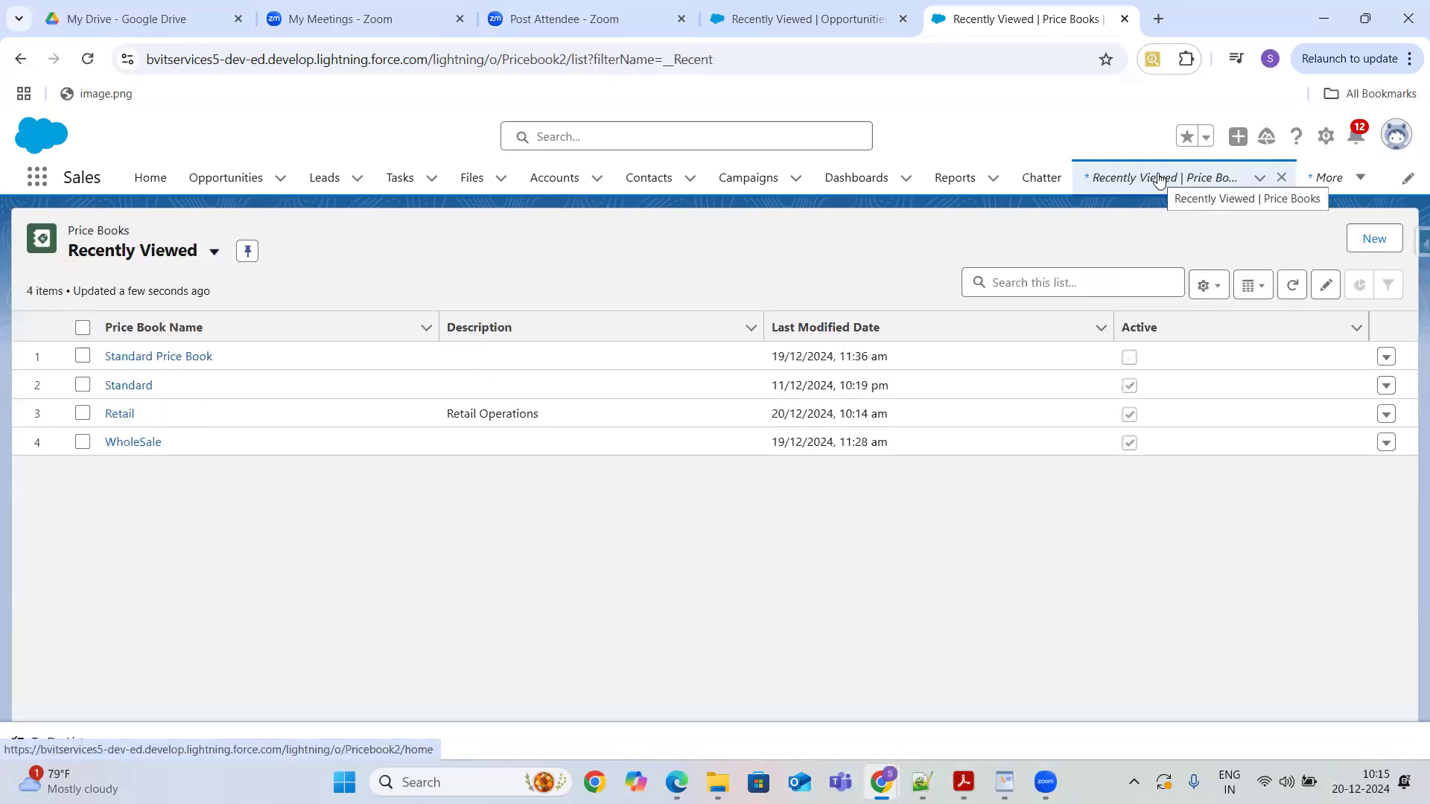
click(1385, 360)
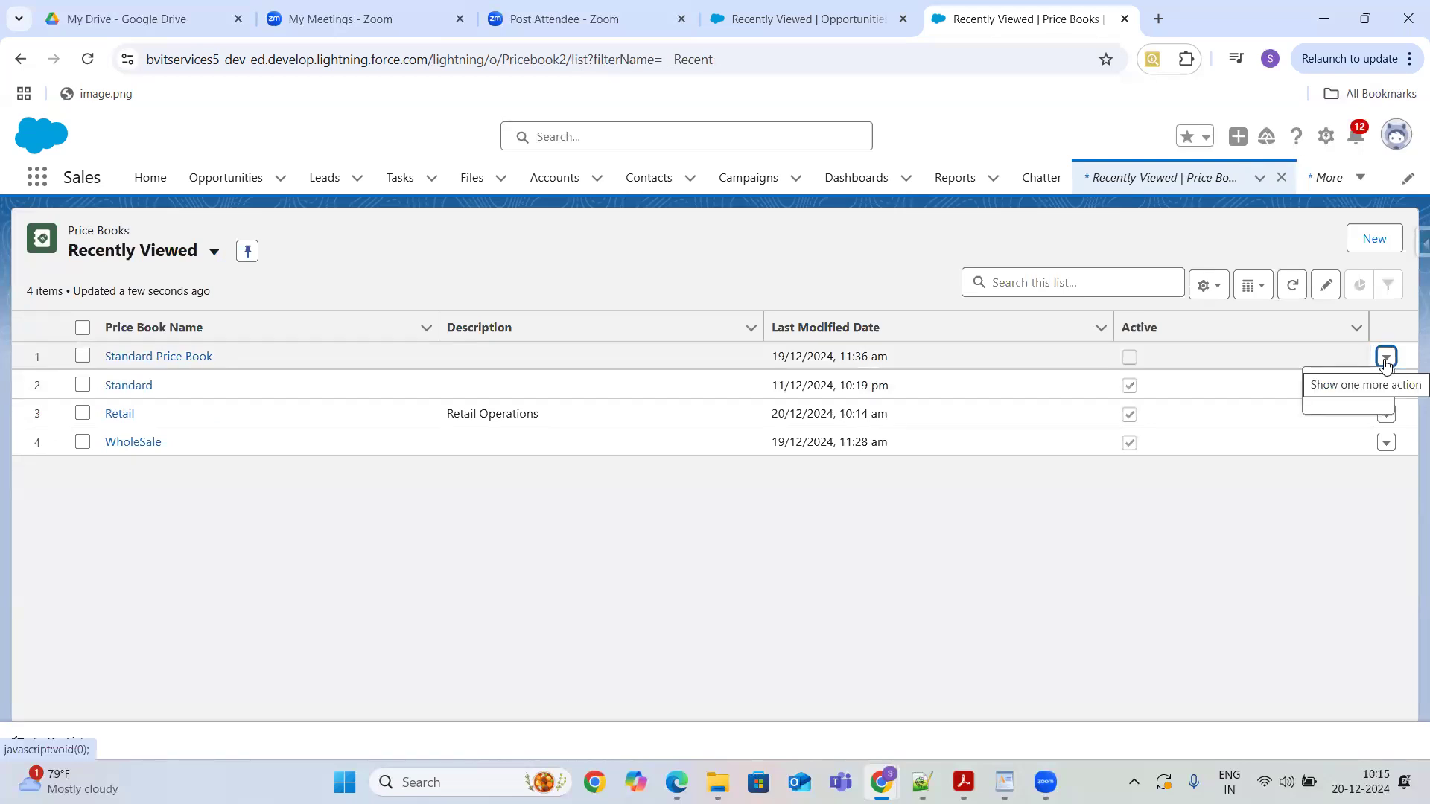
click(1369, 484)
click(1387, 386)
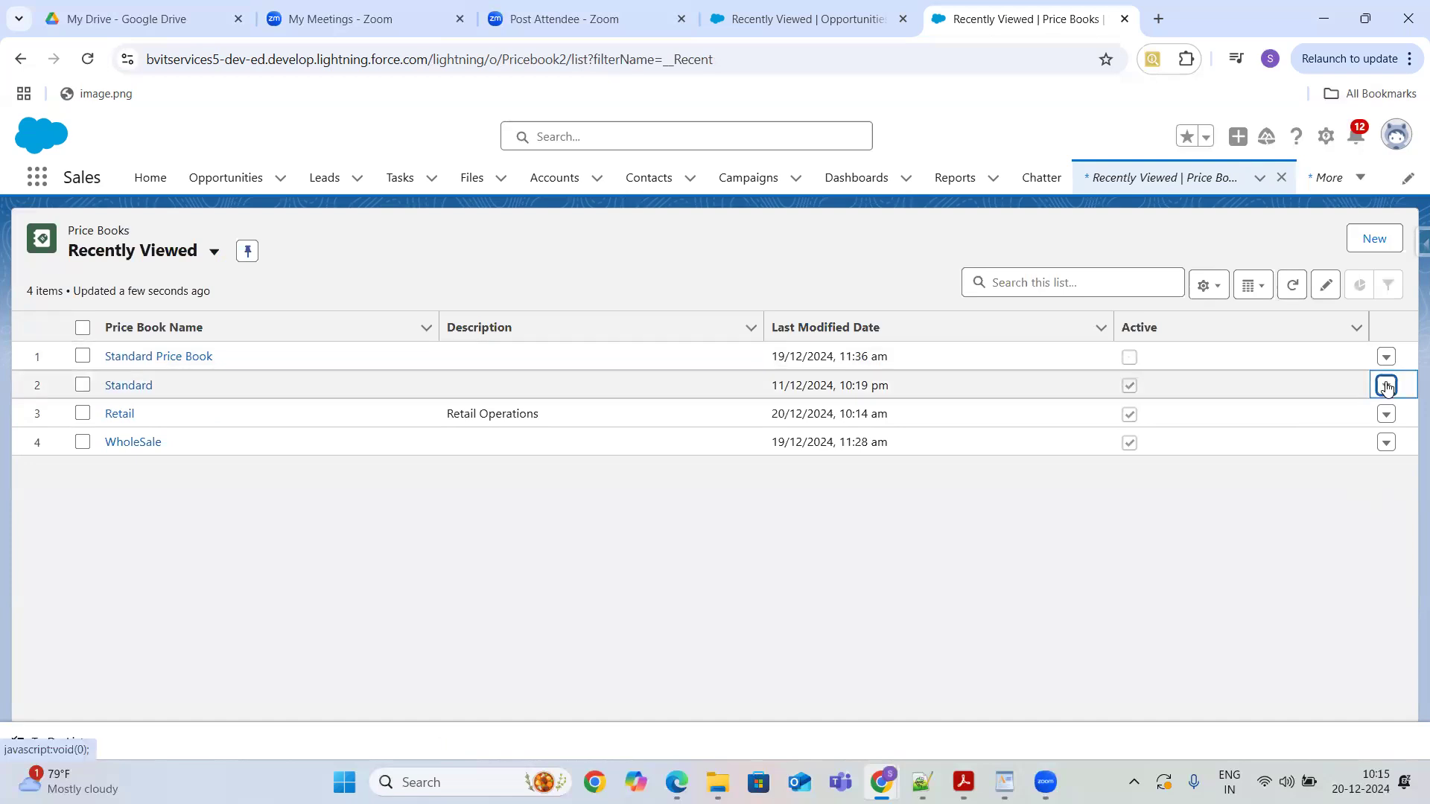
click(1318, 515)
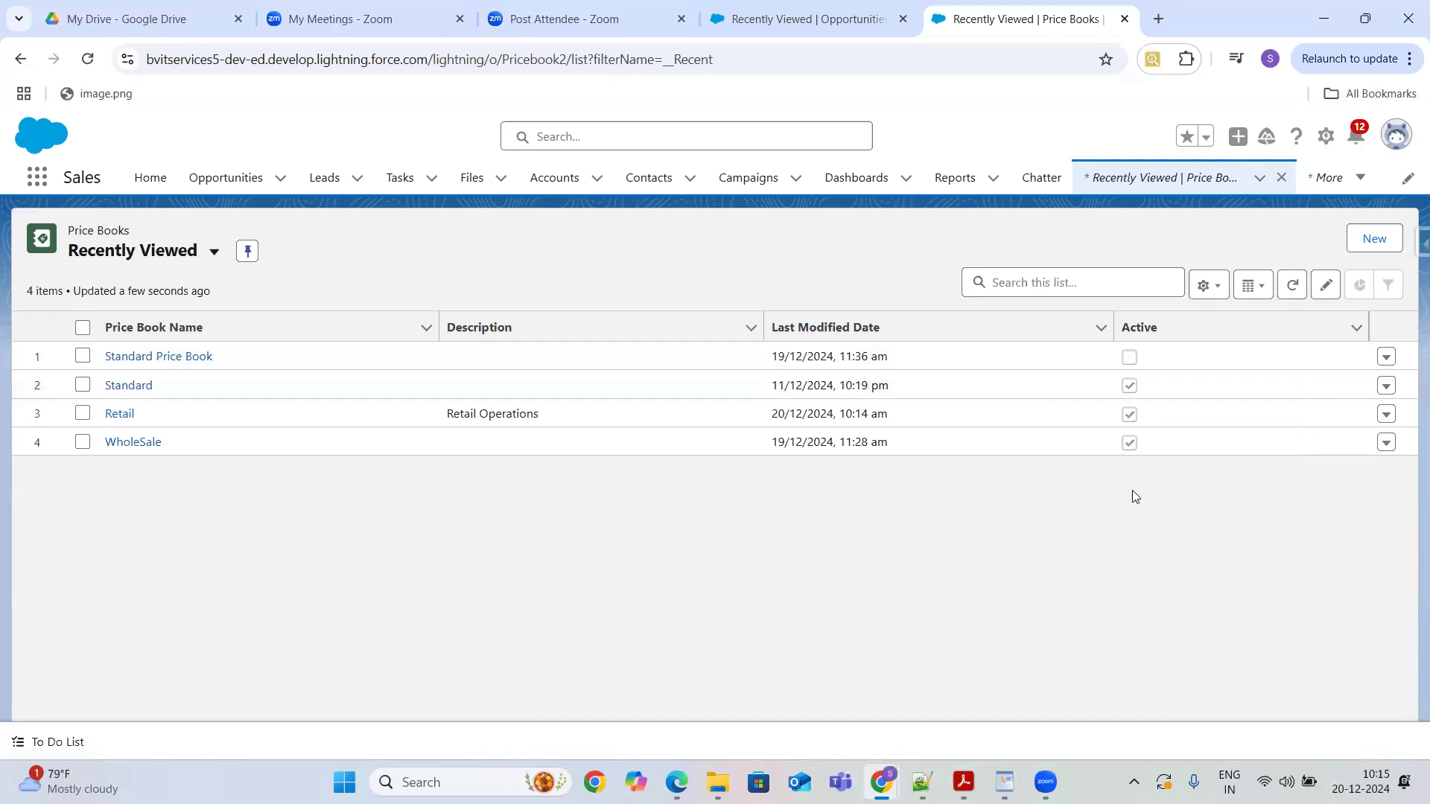
click(617, 361)
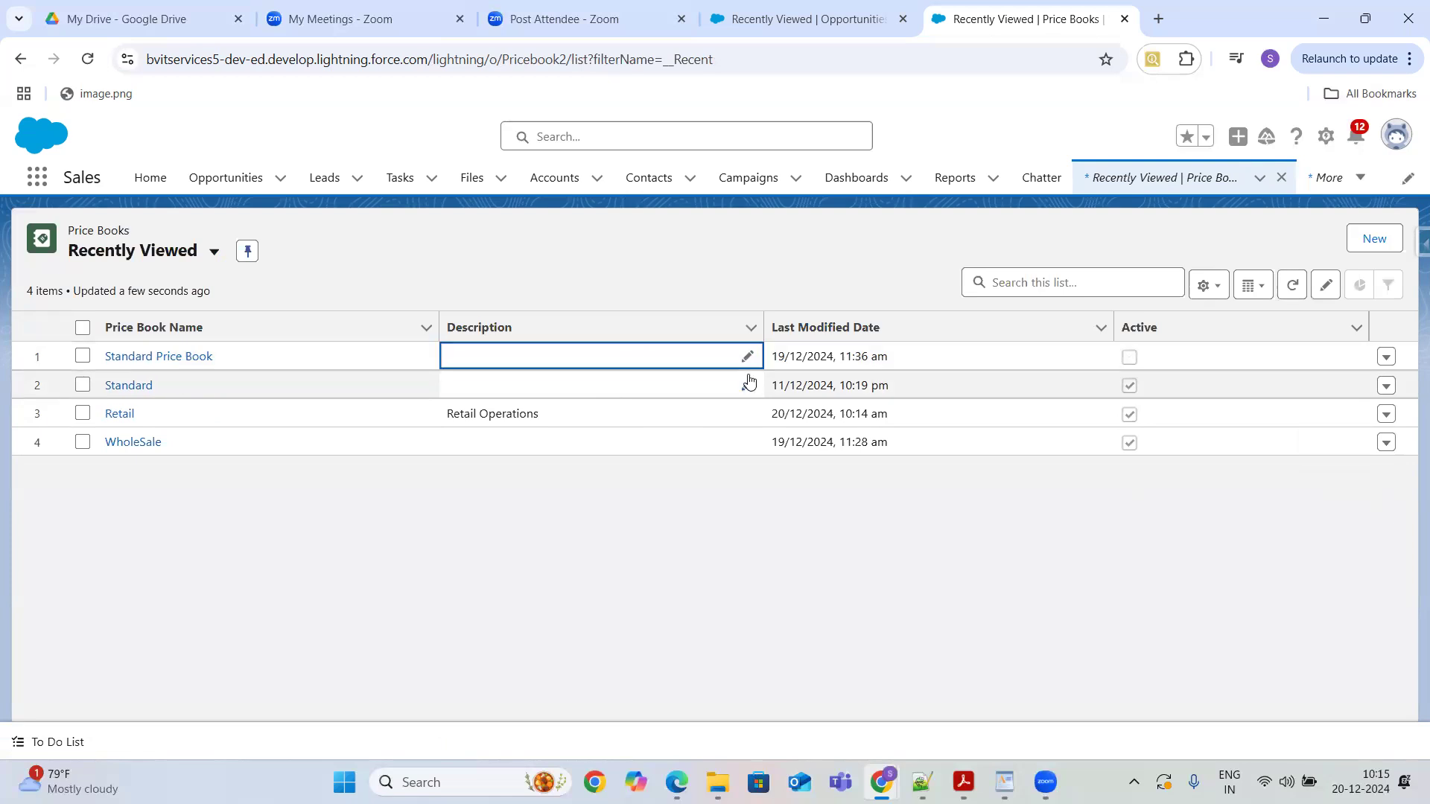
- Try to delete the Standard price book from the Price Books list
click(1386, 385)
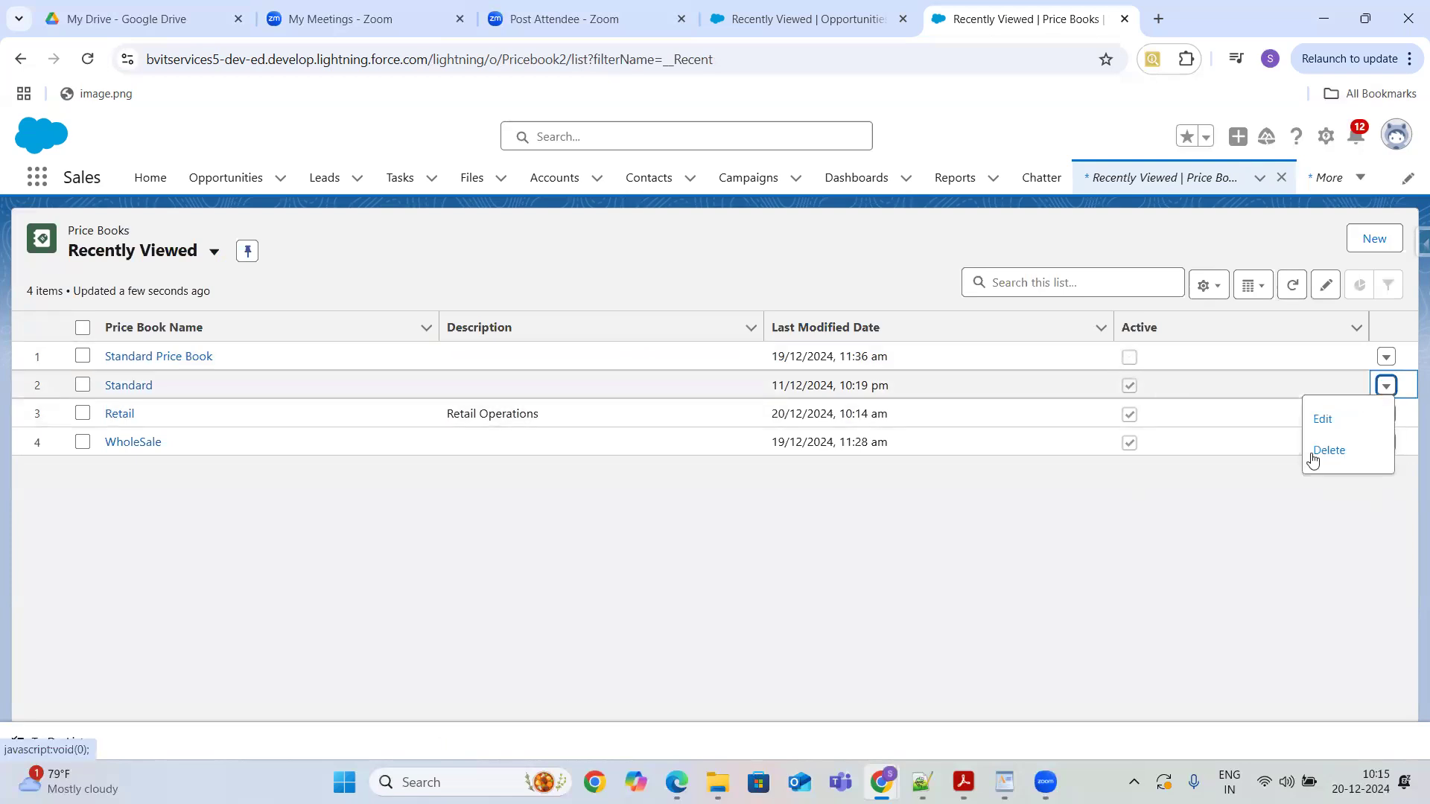
click(1325, 452)
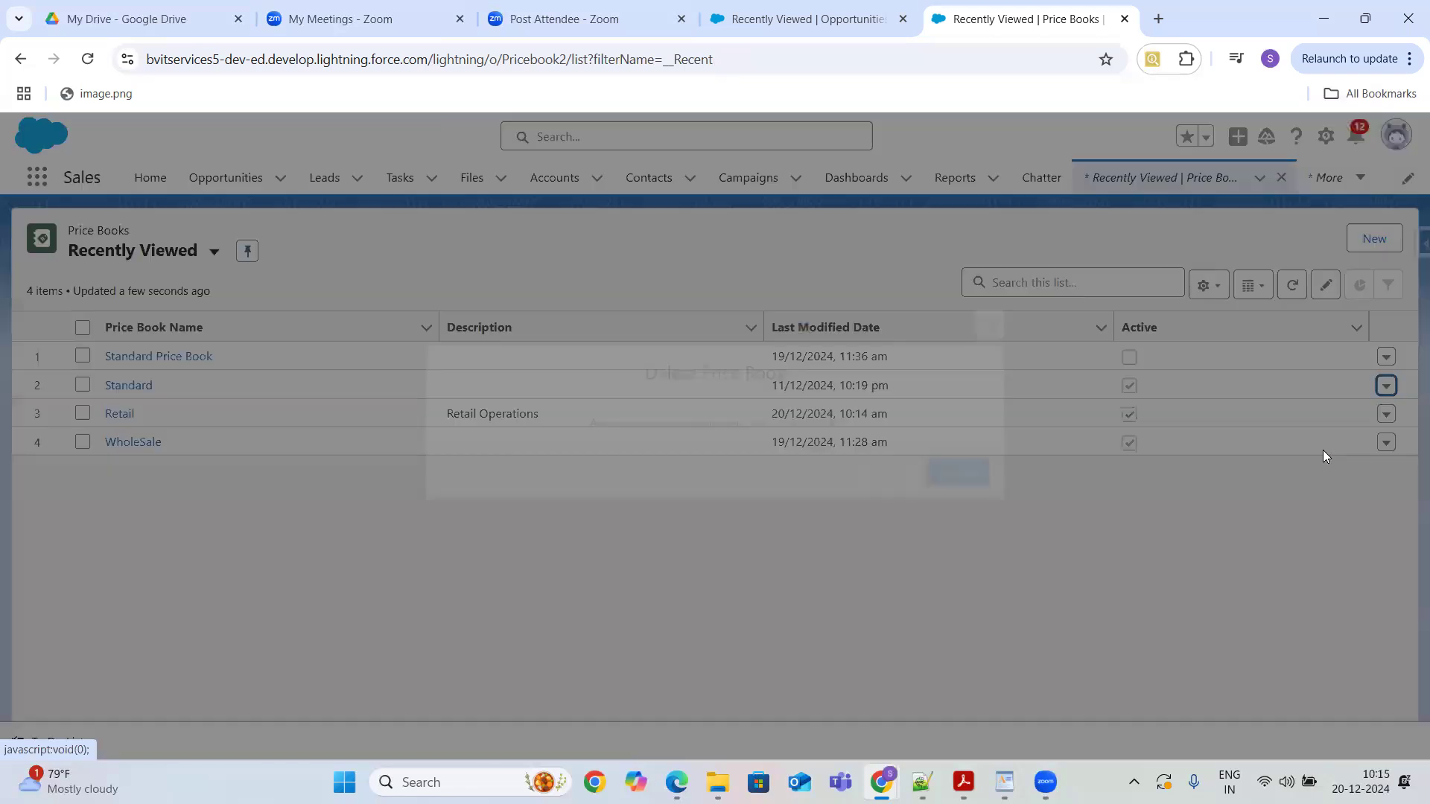
click(963, 476)
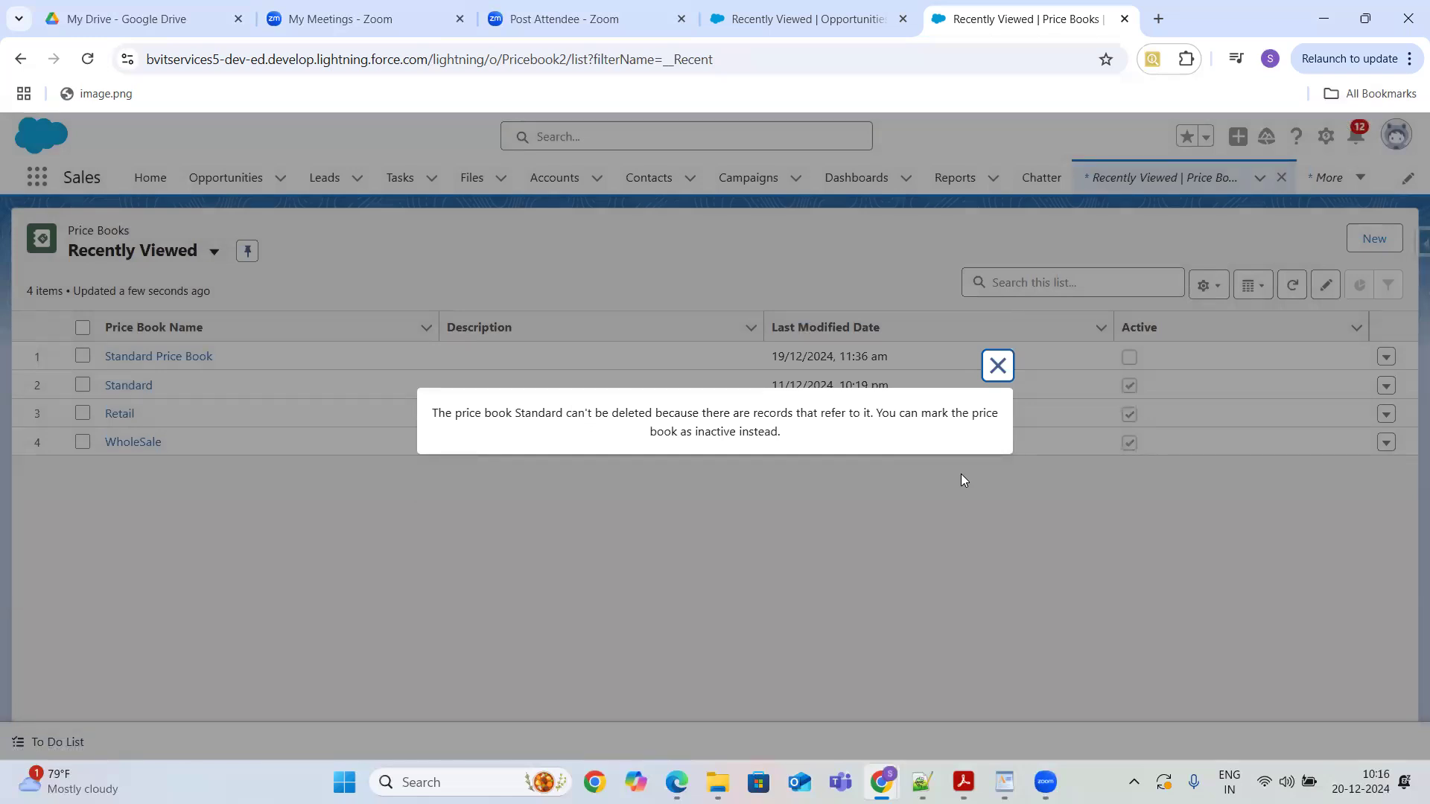
click(997, 365)
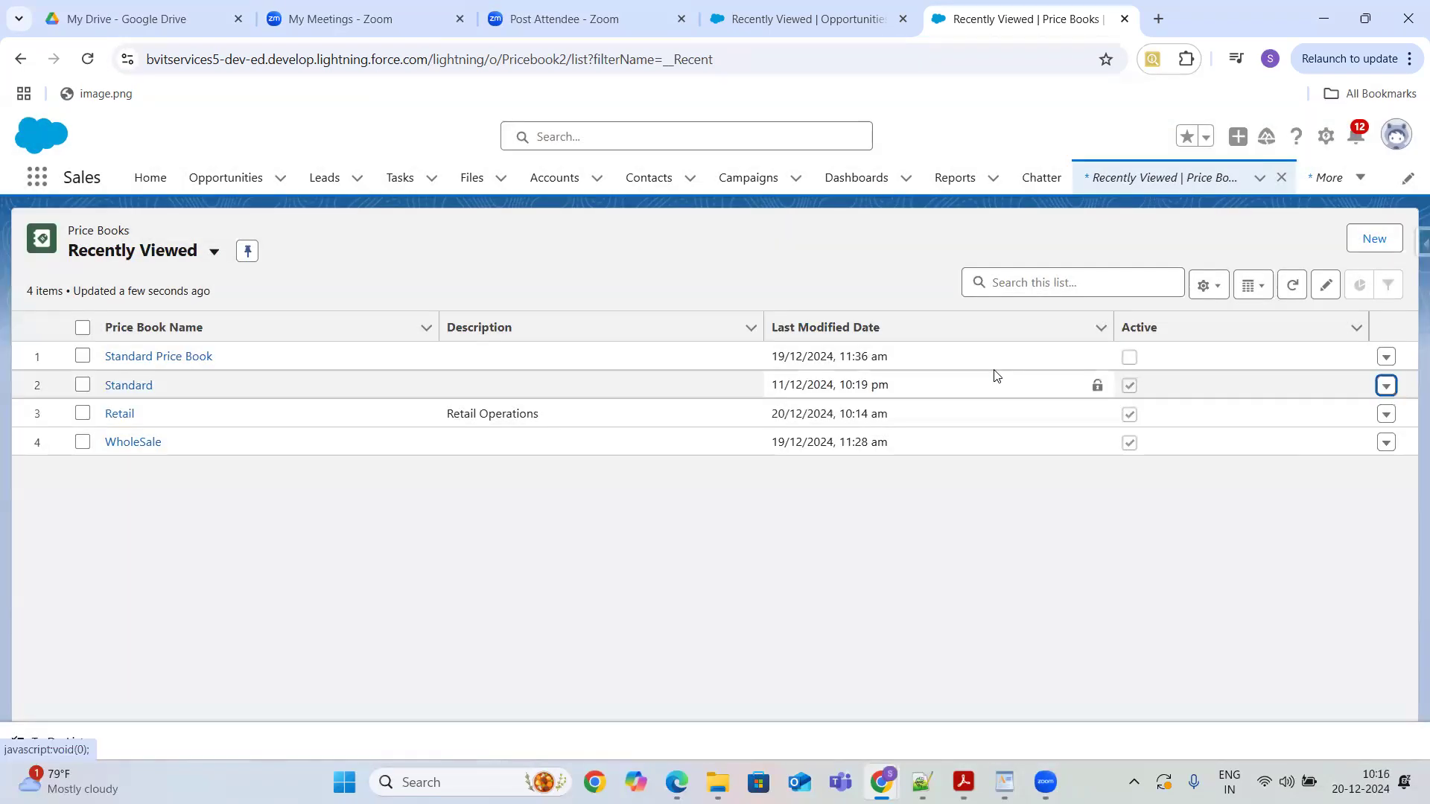
- Open the Standard price book and view all of its price book entries
click(146, 389)
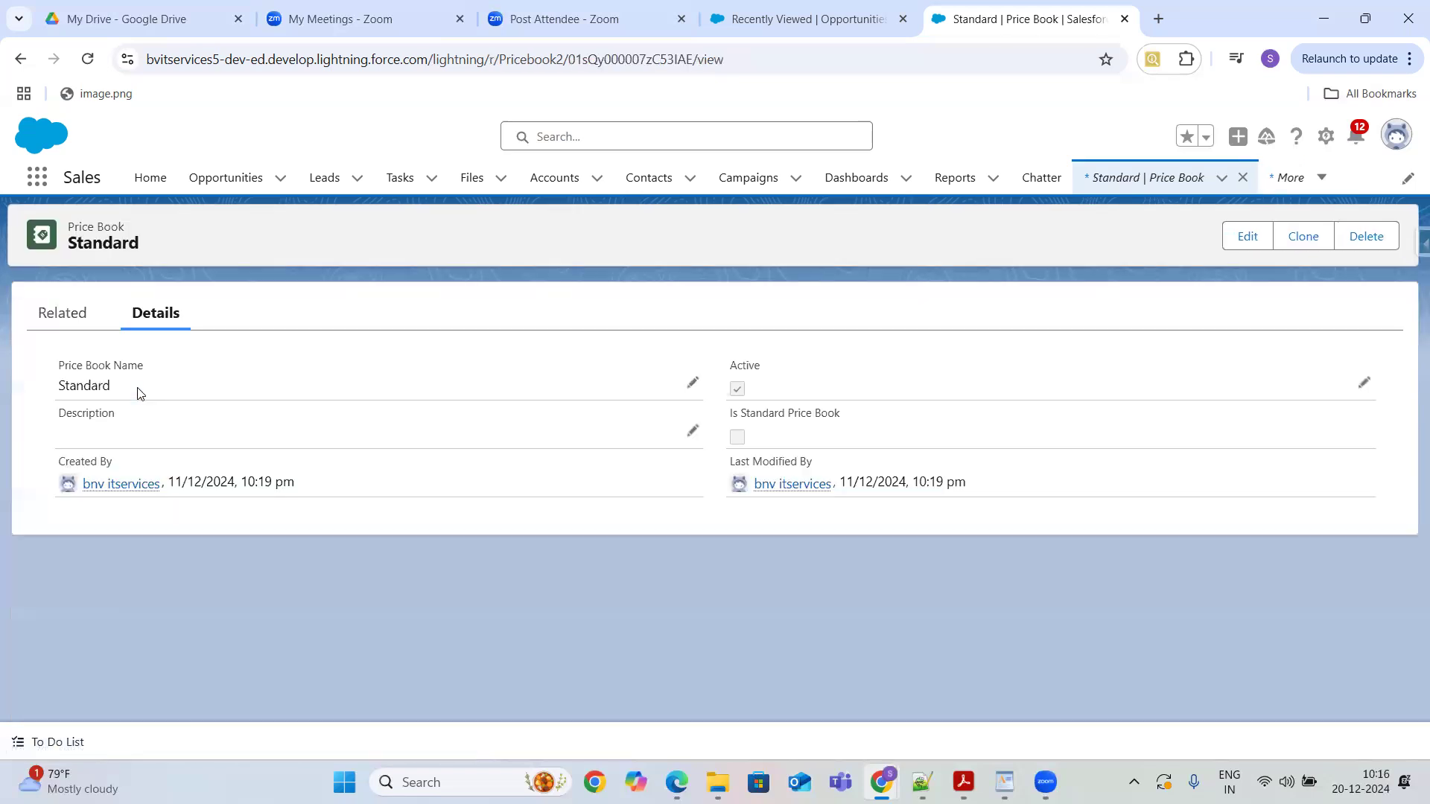
click(73, 322)
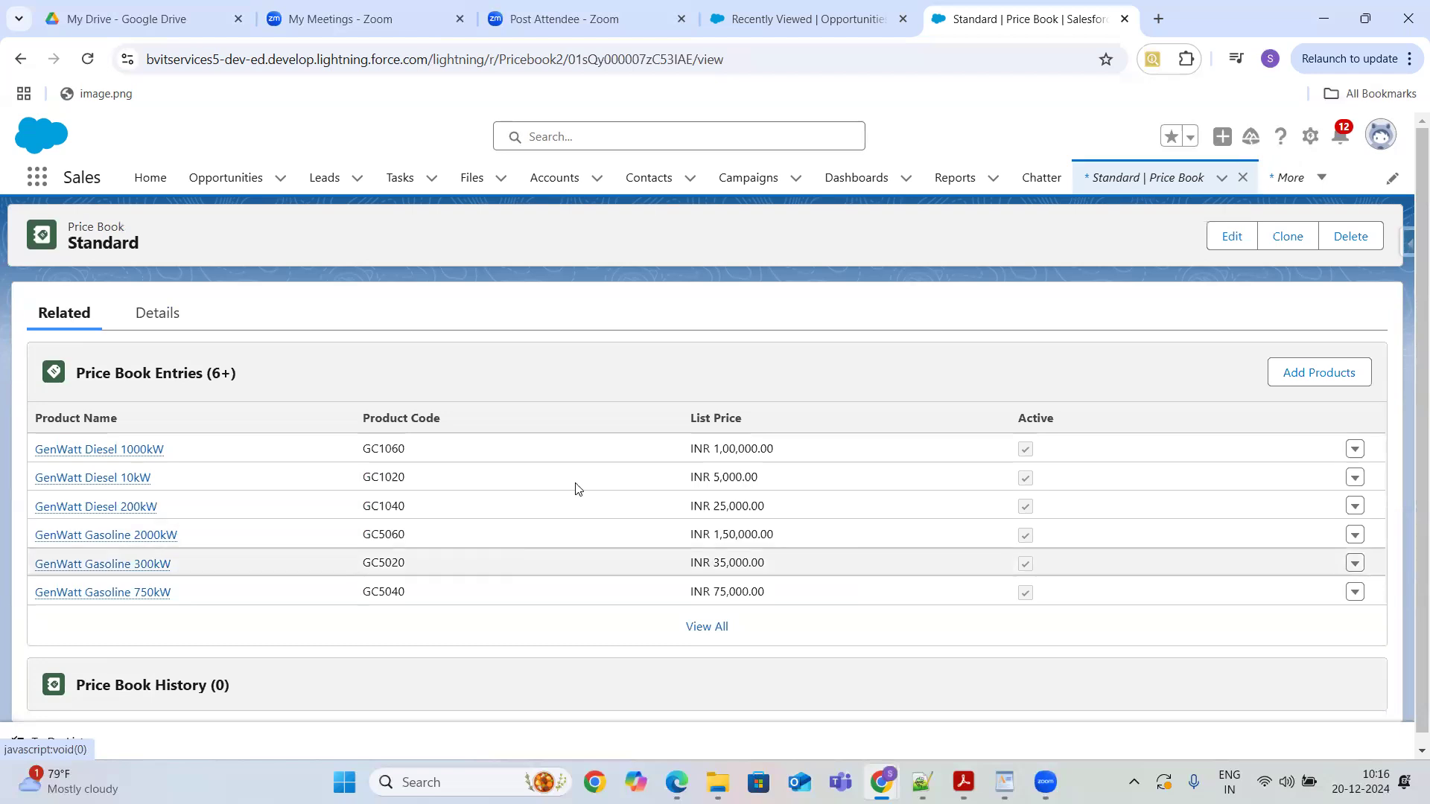
click(719, 627)
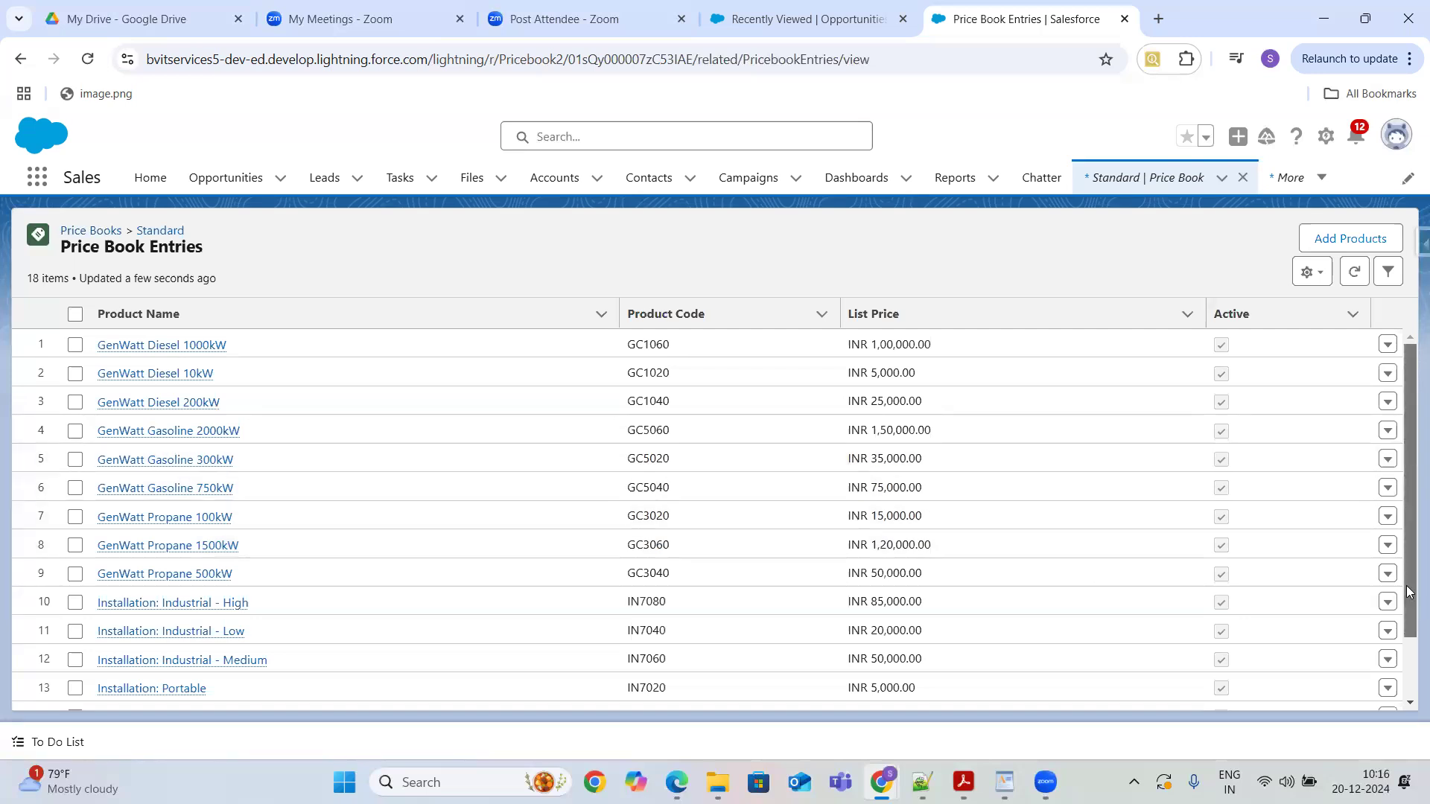
scroll(1410, 592, down, 3)
scroll(1410, 592, up, 3)
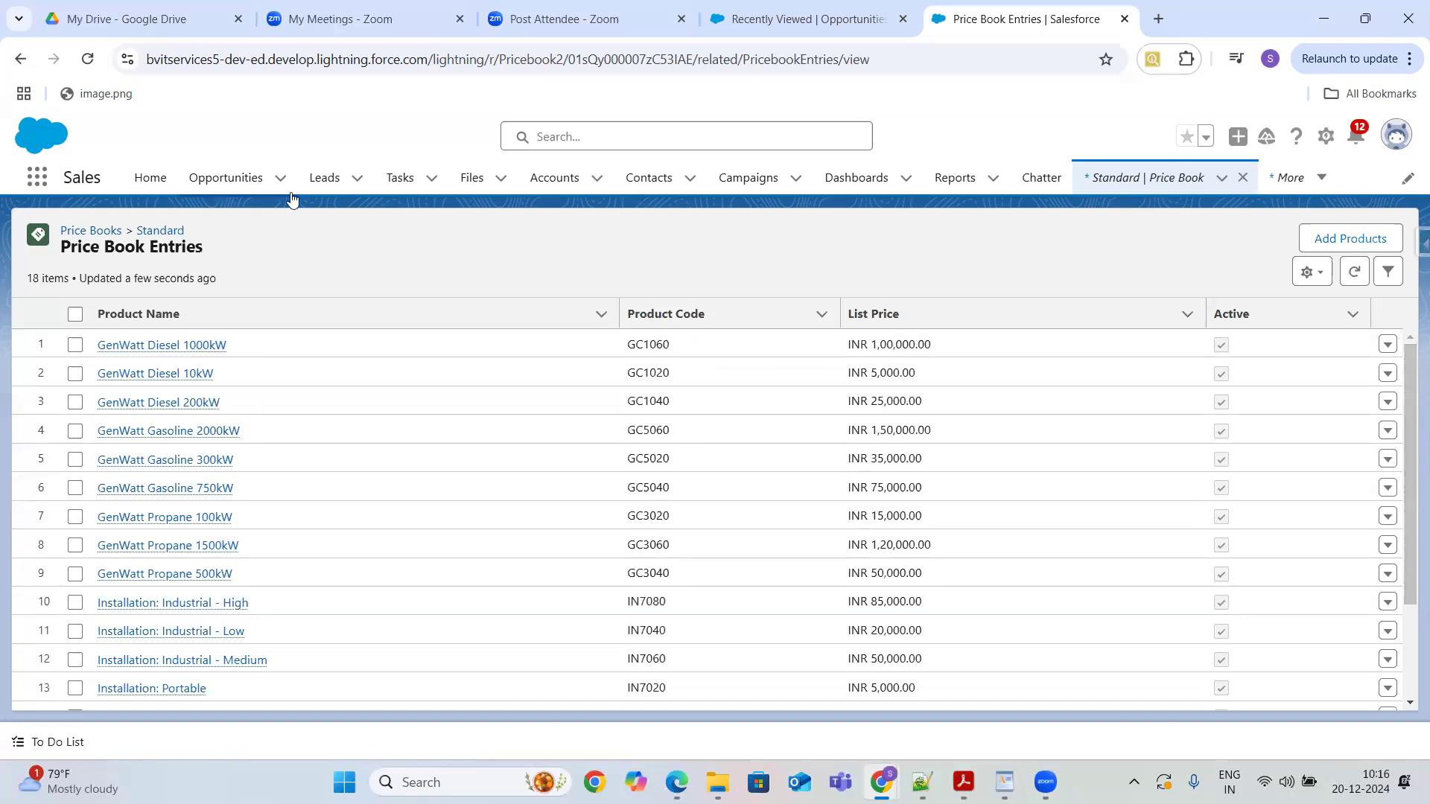
- Add the Television product to the Retail price book with a list price of 25,000
click(1111, 187)
click(849, 440)
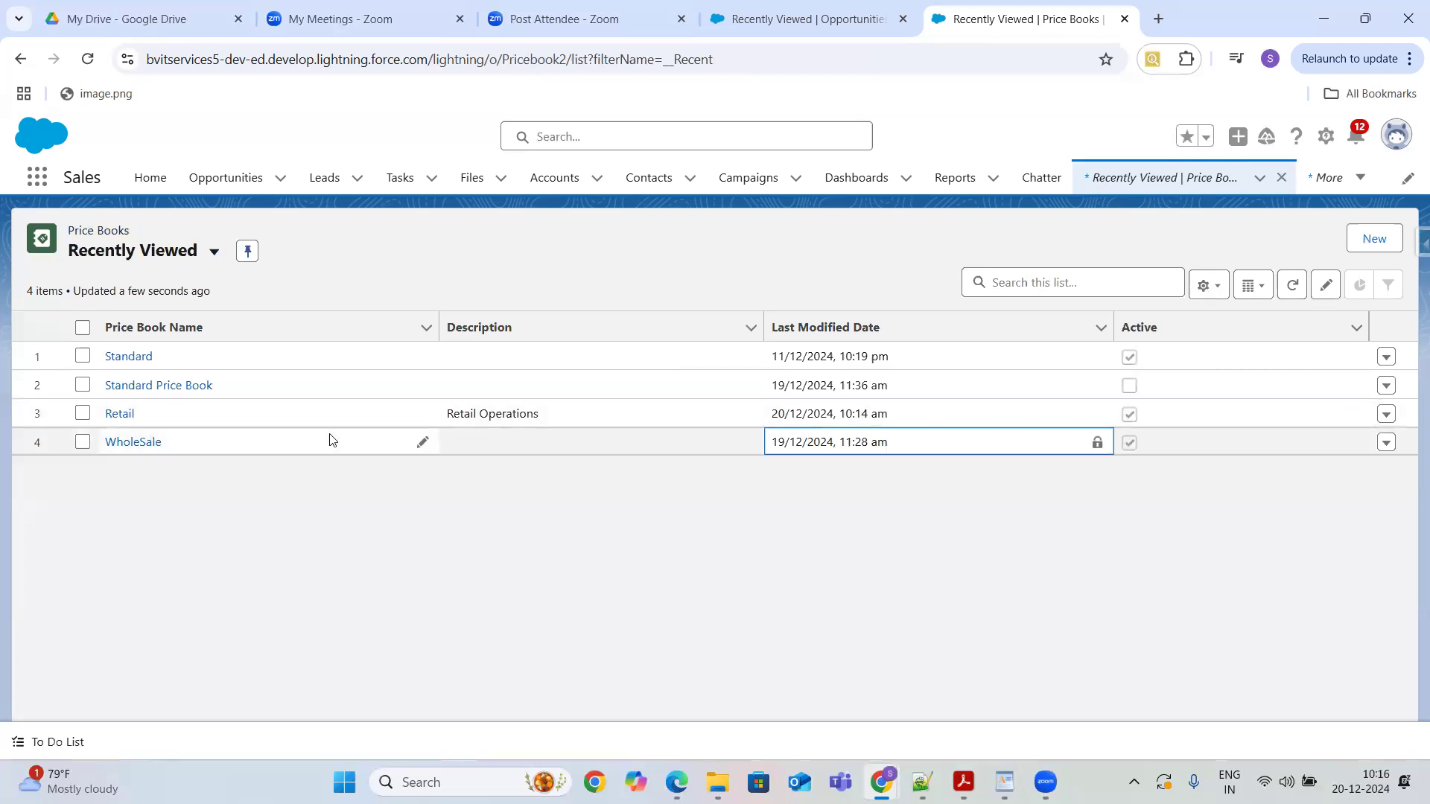
click(117, 415)
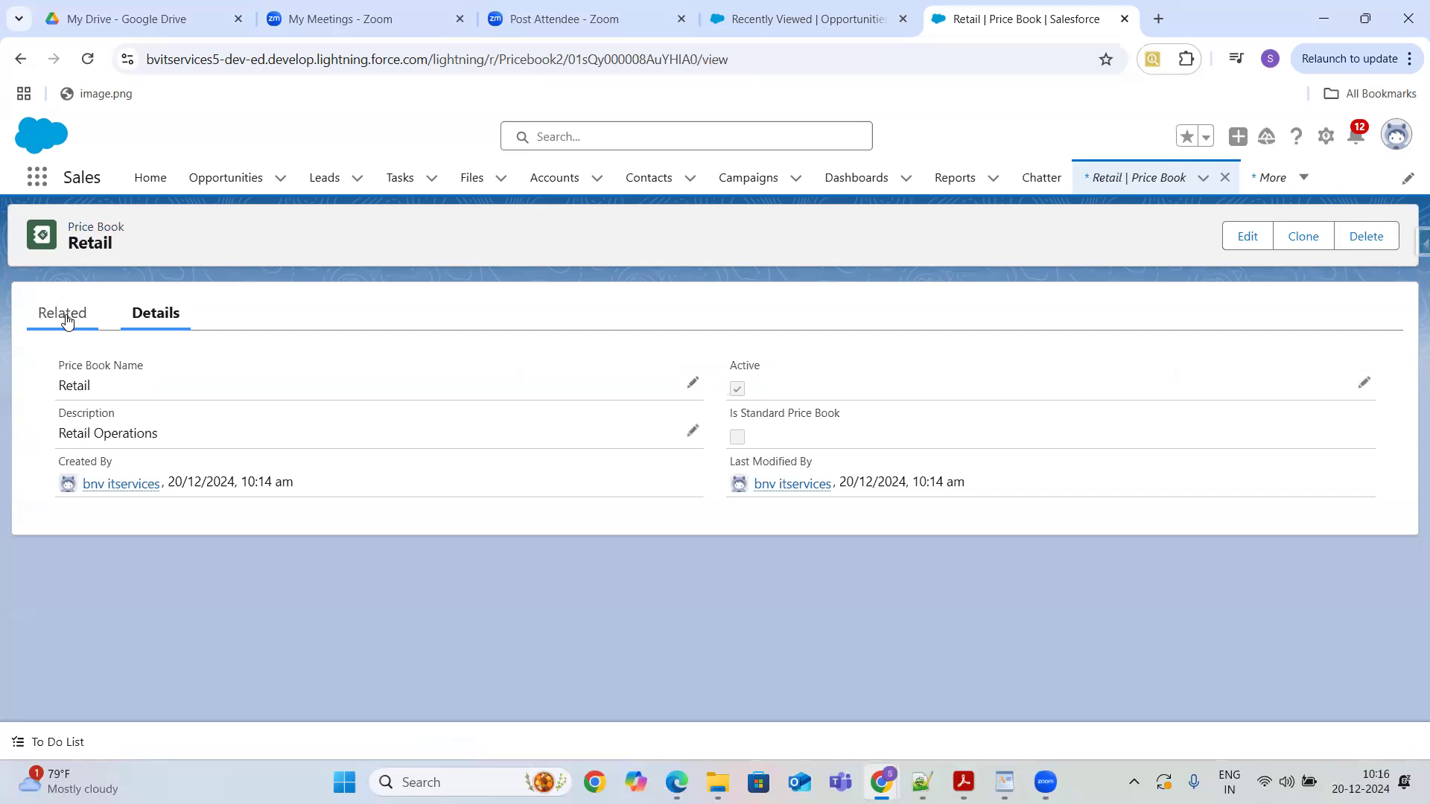
click(65, 318)
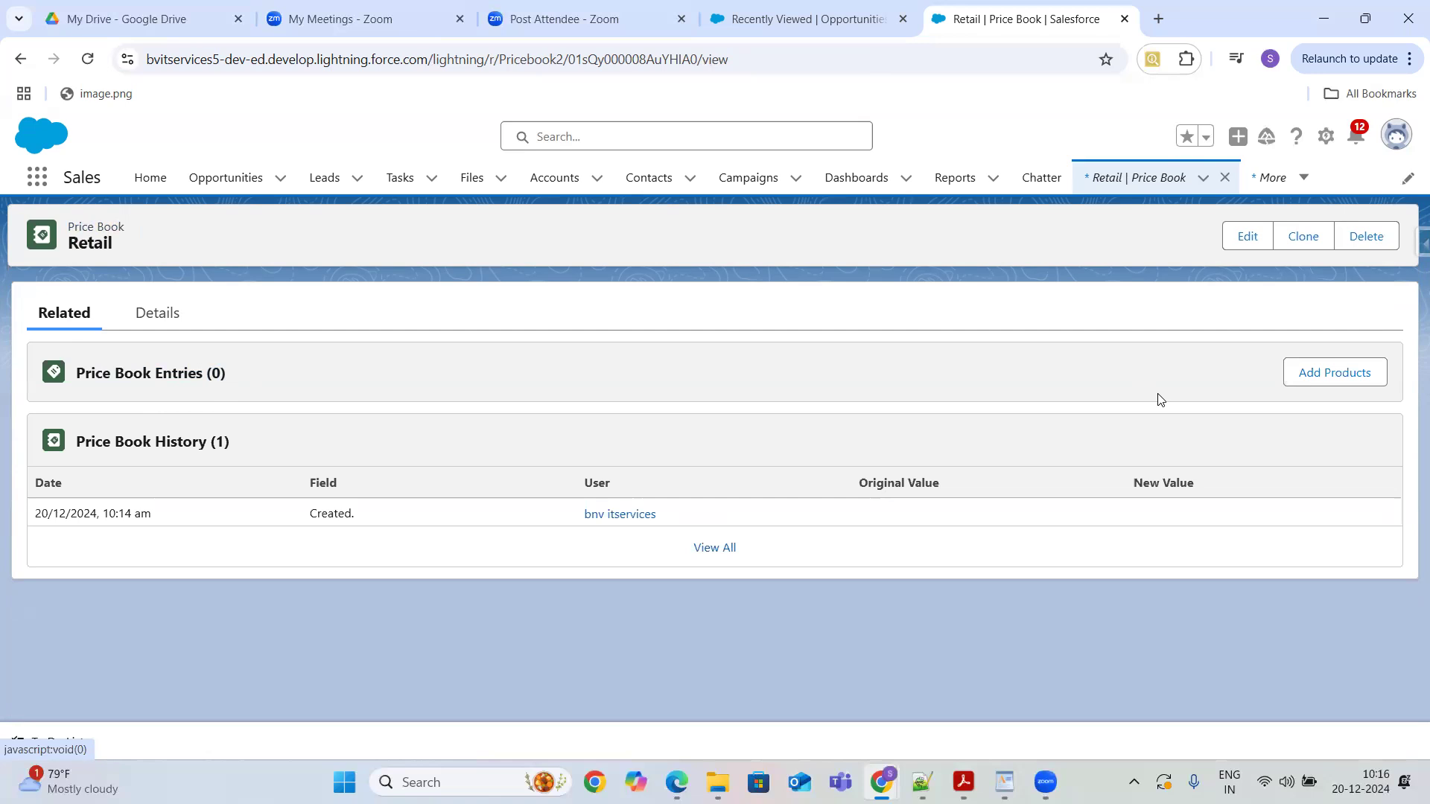
click(1344, 381)
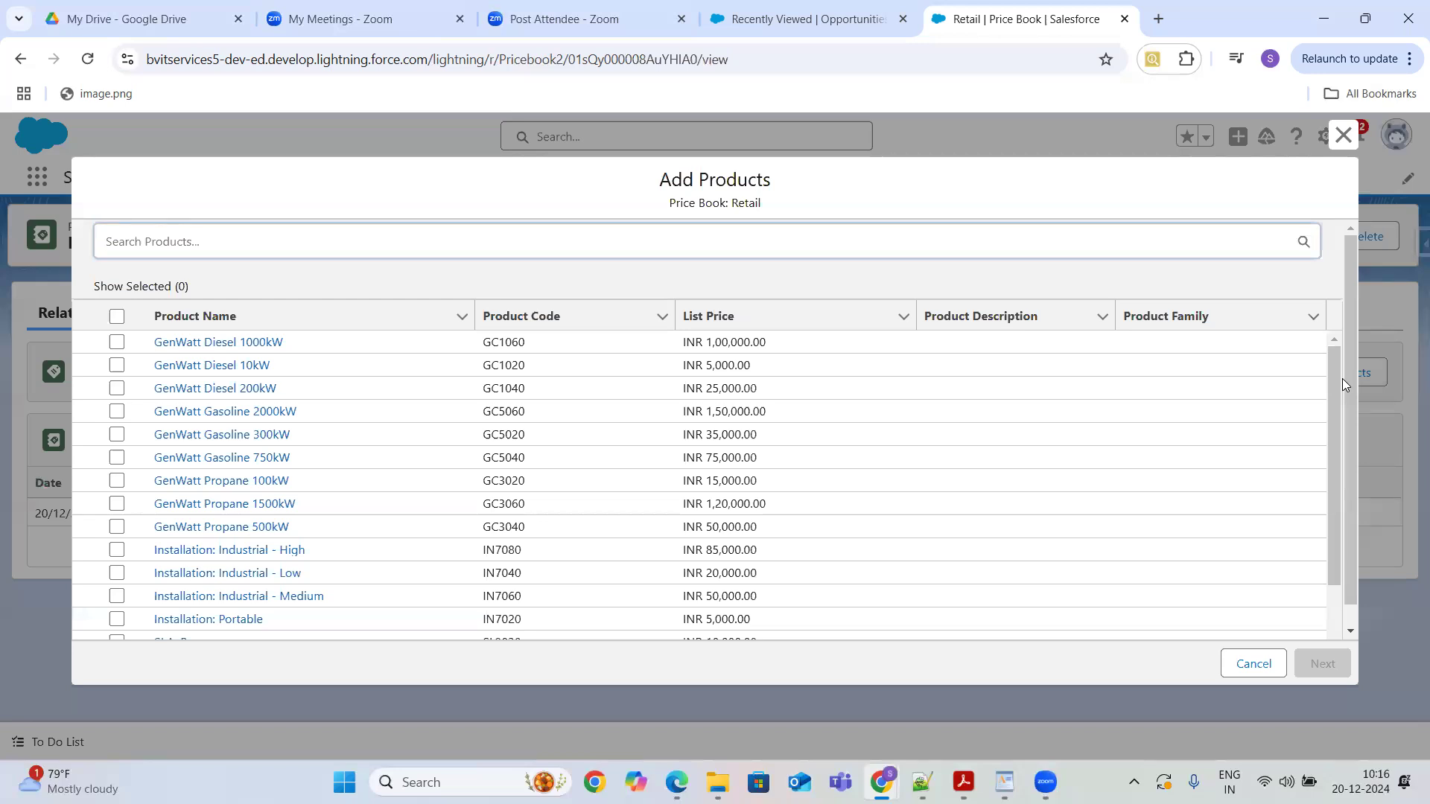
mouse_move(1330, 373)
mouse_down()
mouse_move(1332, 457)
mouse_move(1333, 359)
mouse_up()
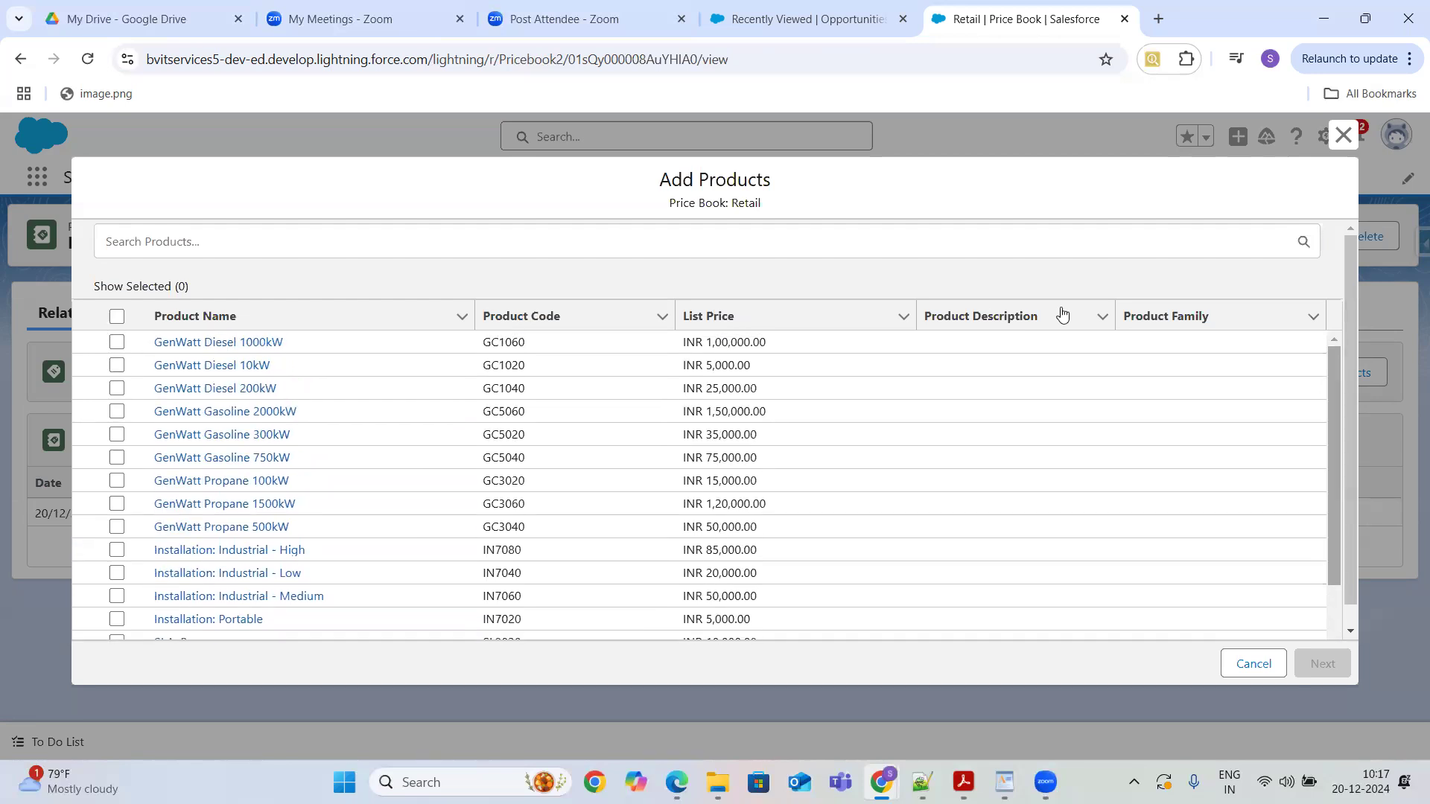
click(575, 246)
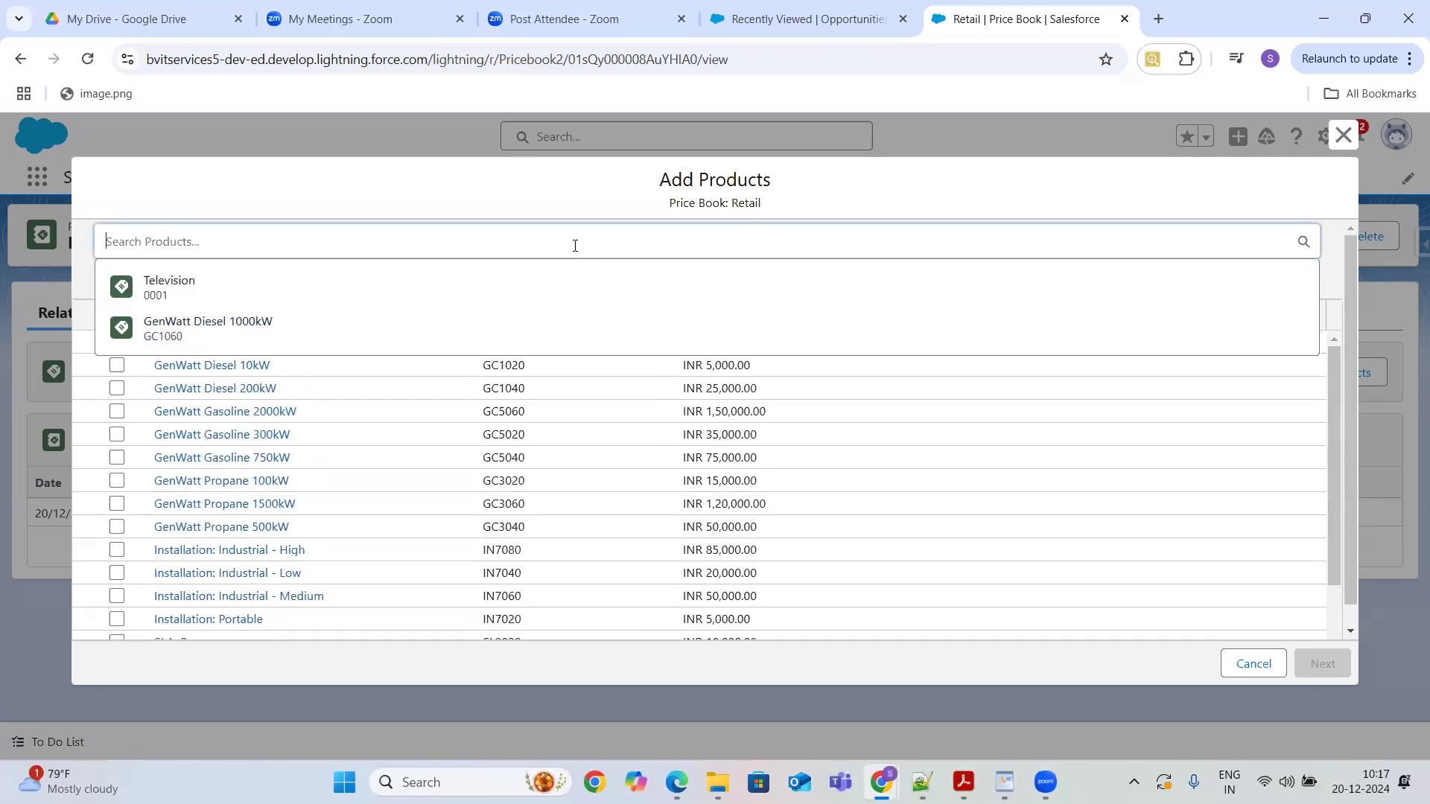
text(Tele)
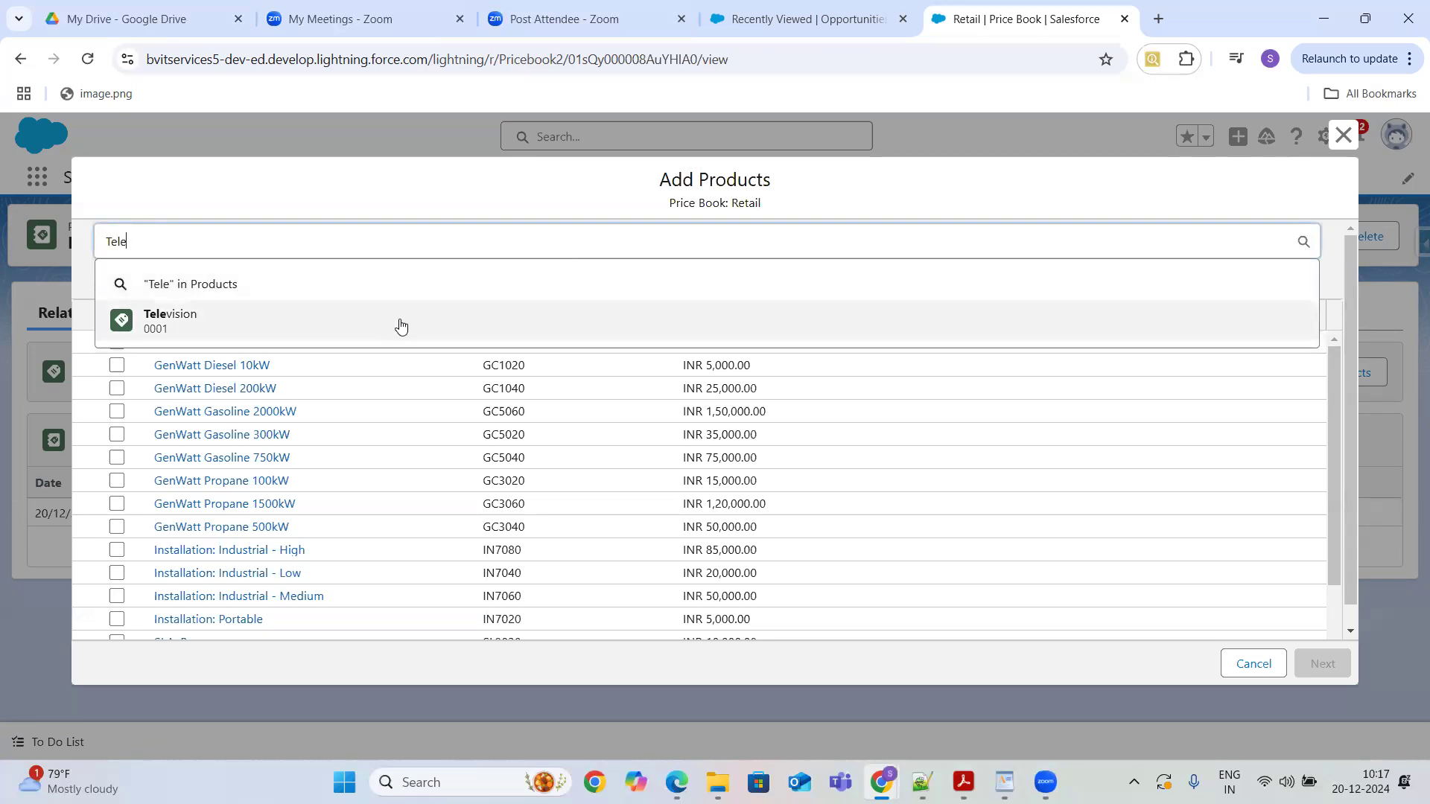
click(402, 320)
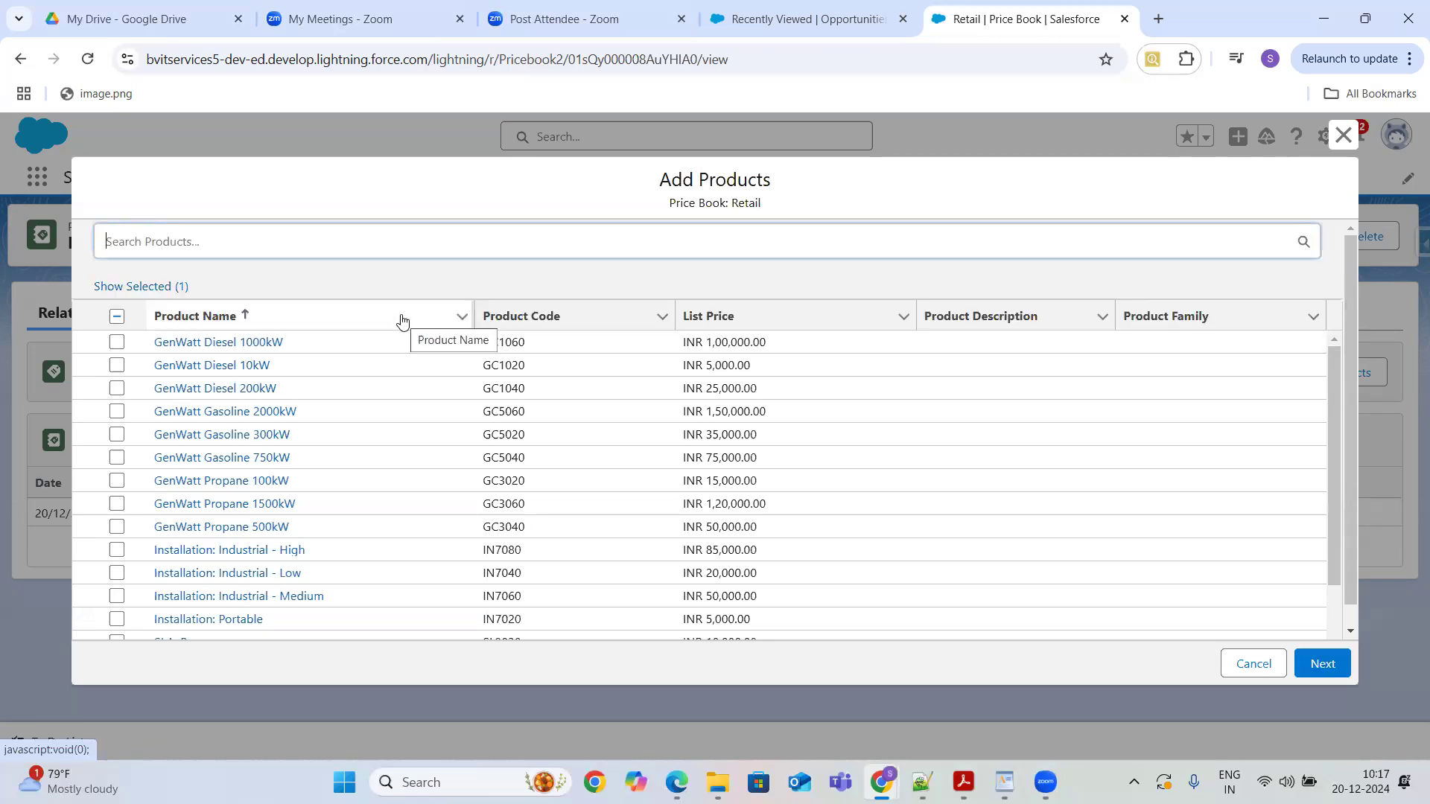
click(1321, 671)
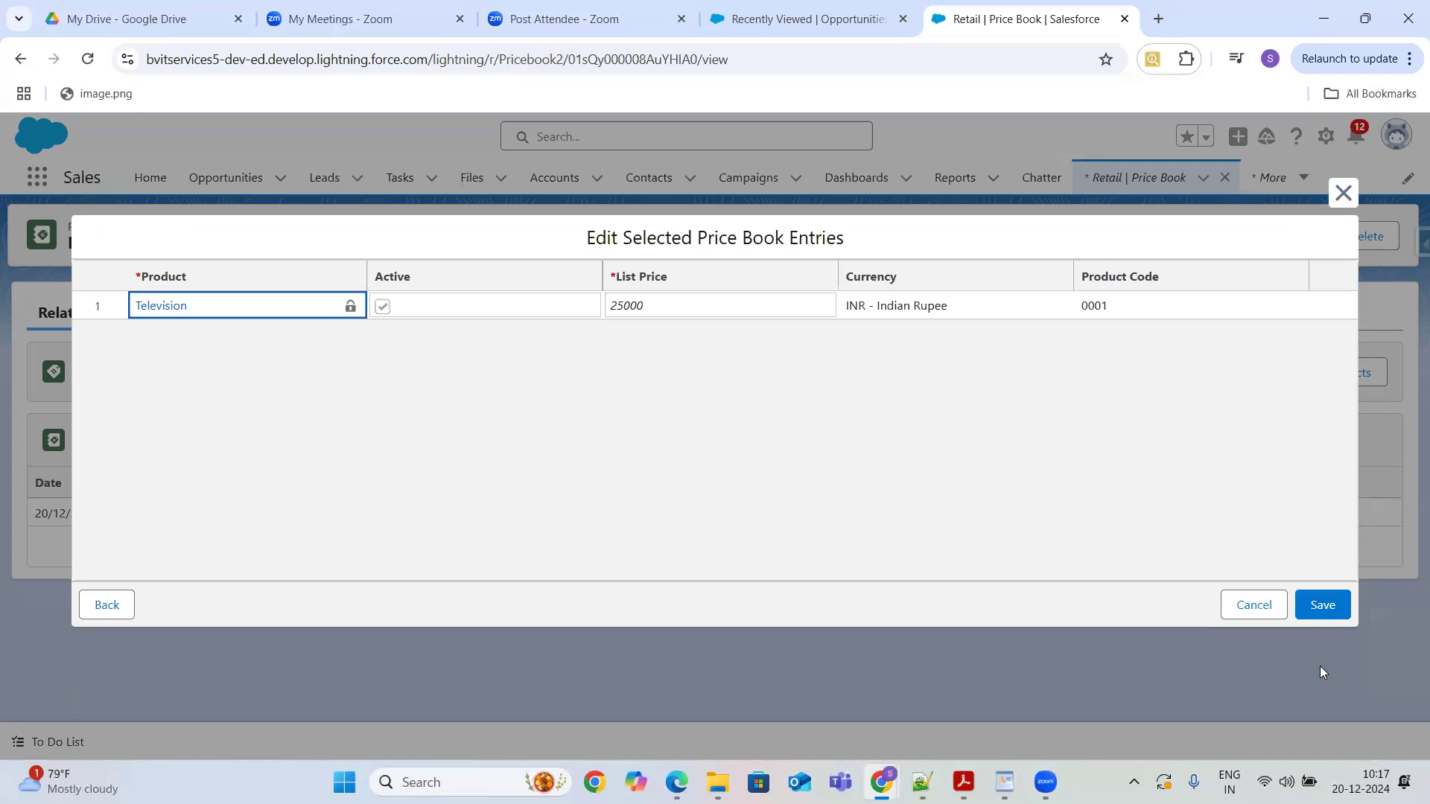
click(725, 302)
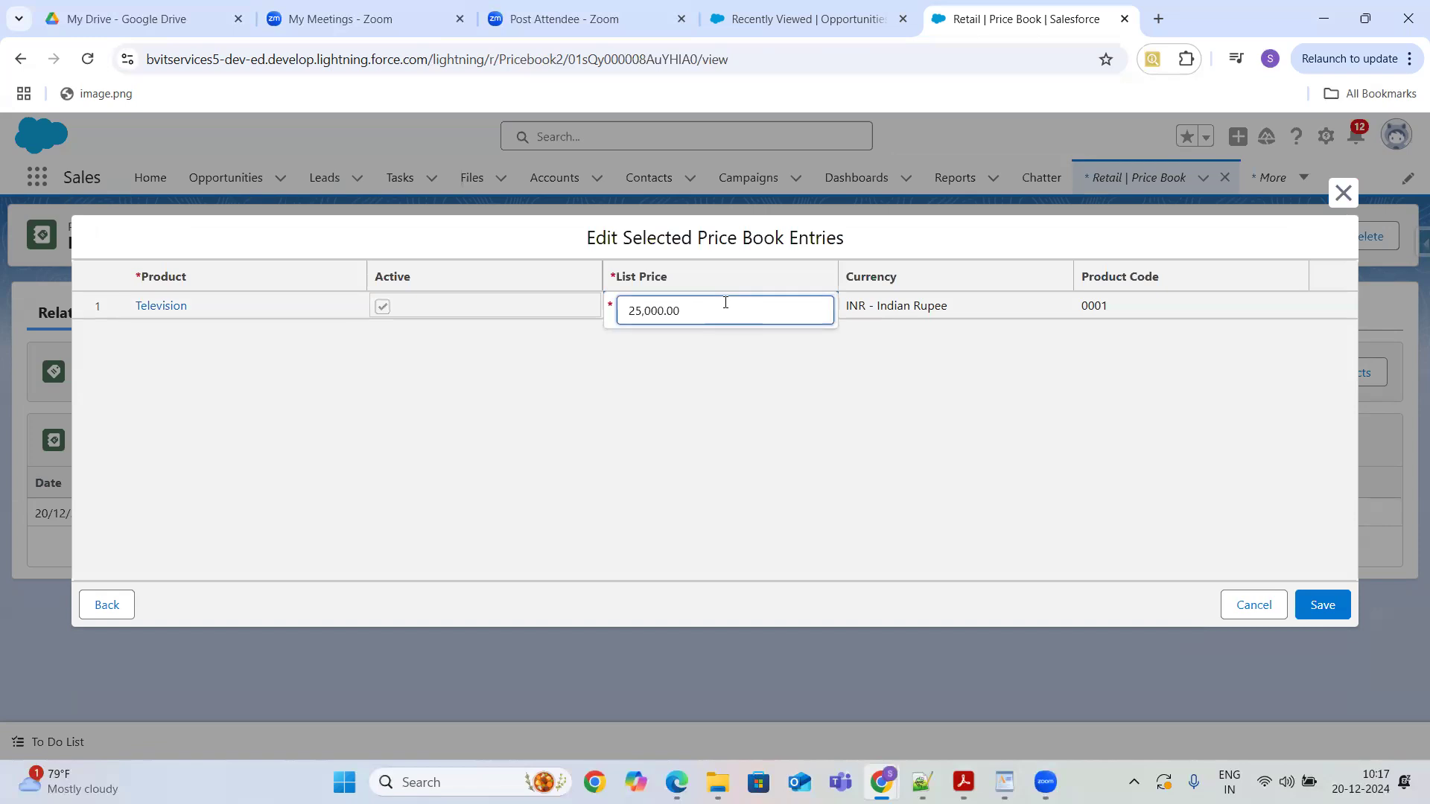
click(1036, 421)
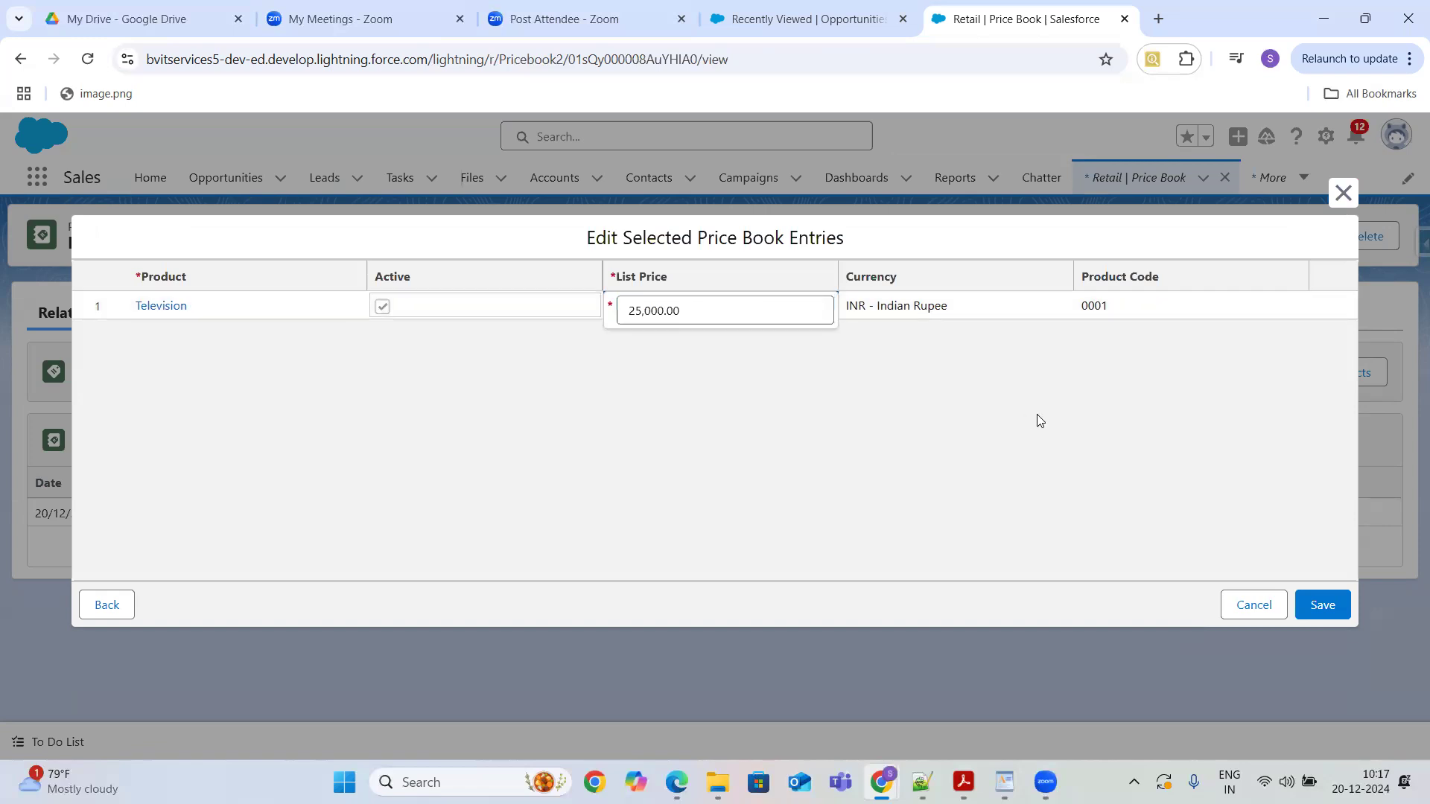
click(1324, 605)
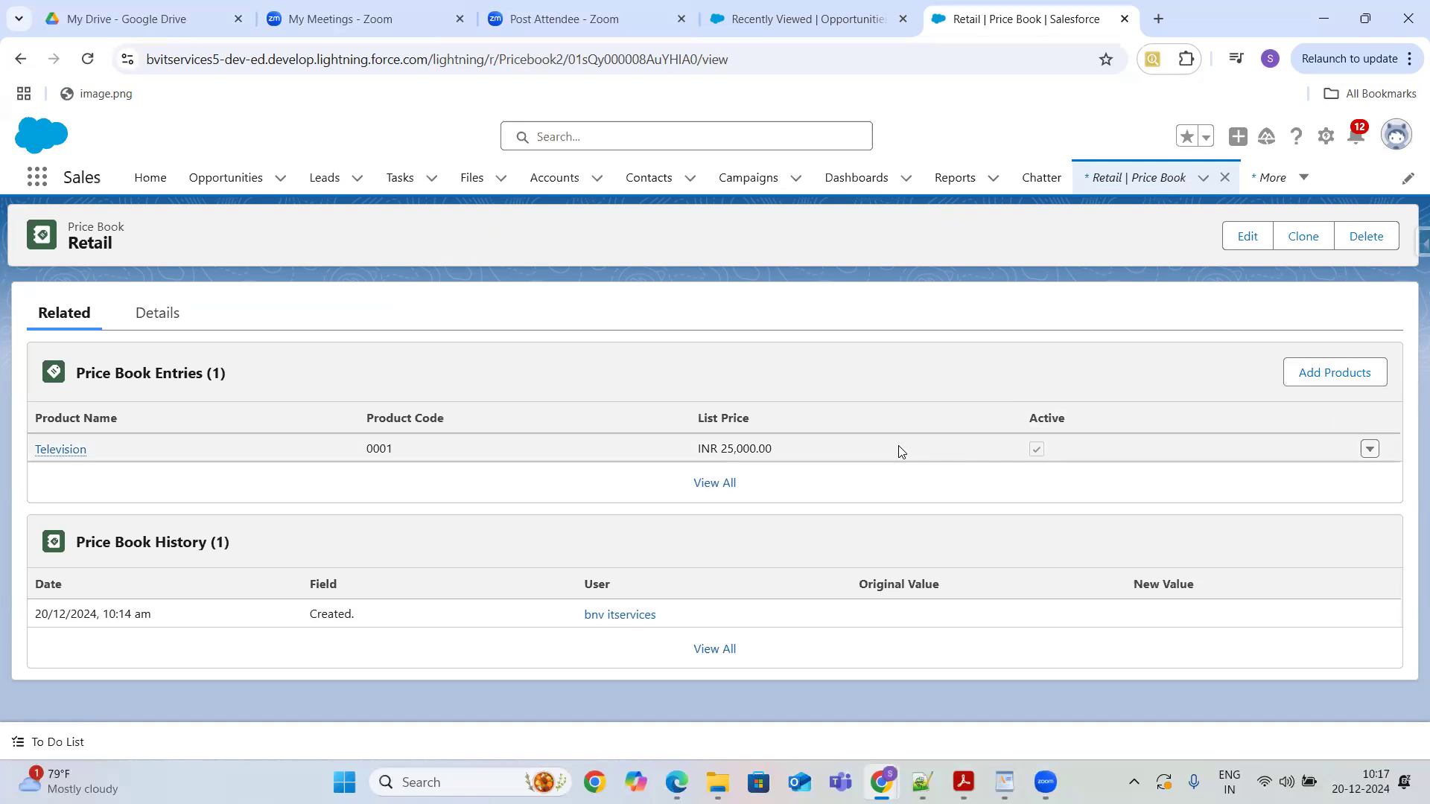
- Open the WholeSale price book and add the Television product to it with a list price of 20,000
click(1118, 176)
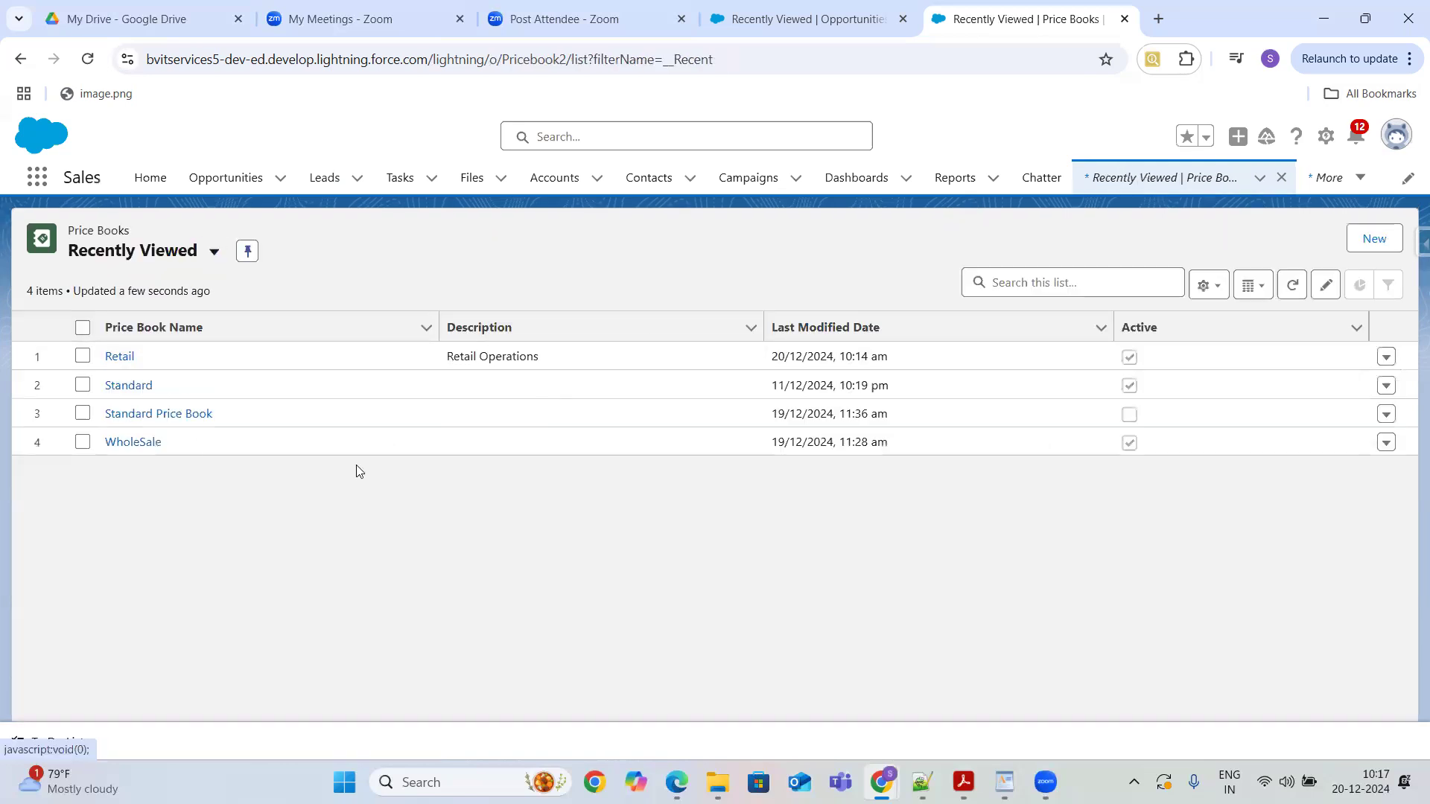
click(131, 442)
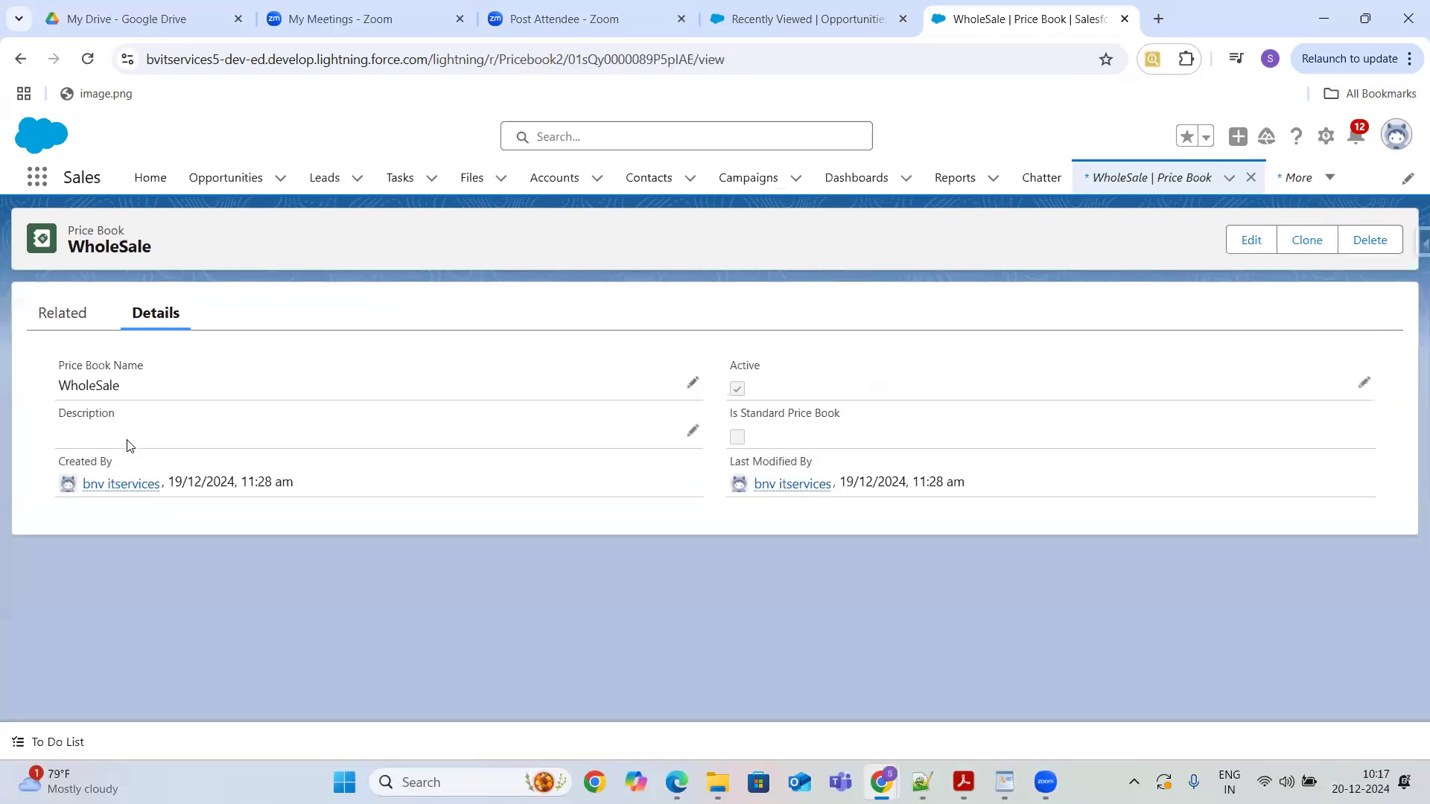
click(64, 315)
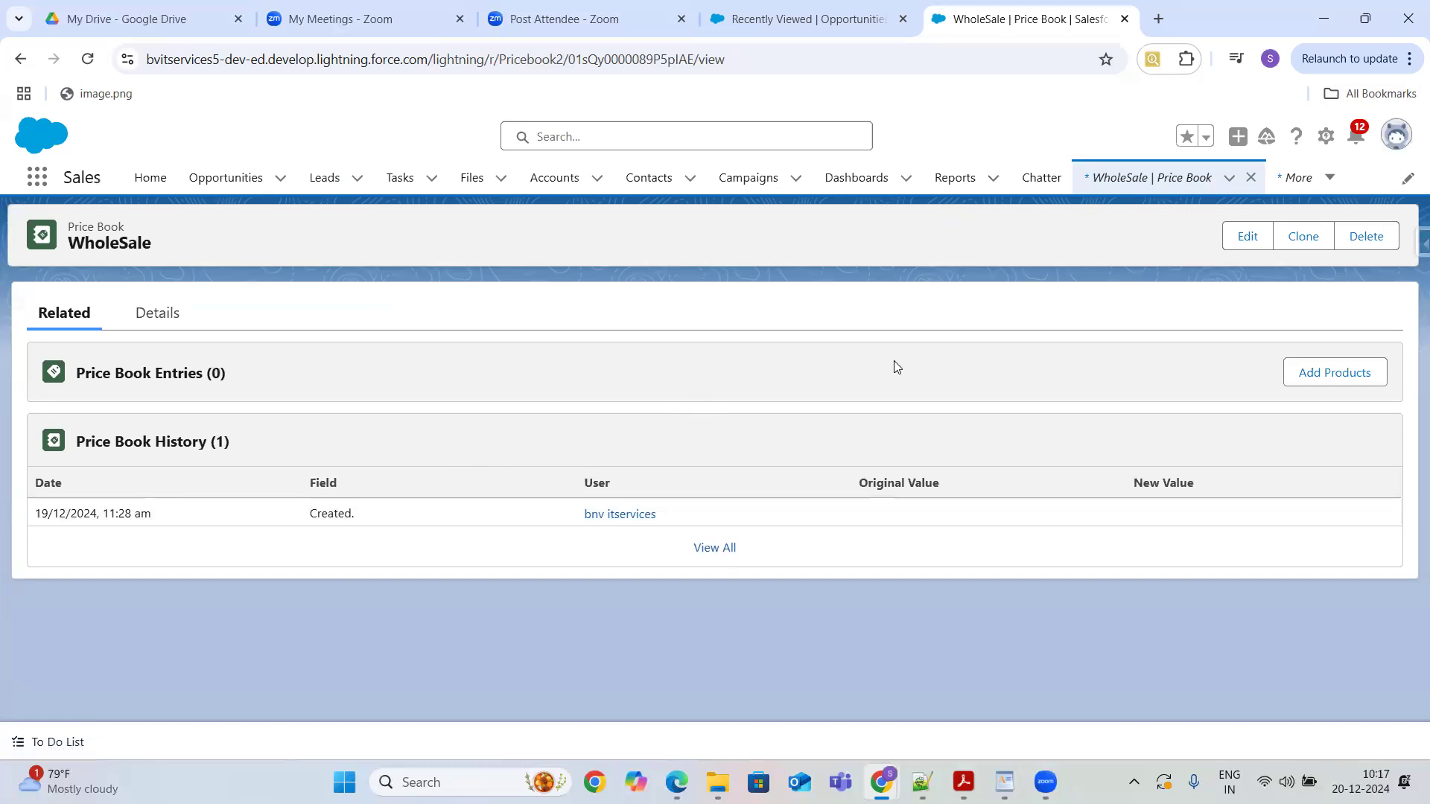
click(1322, 370)
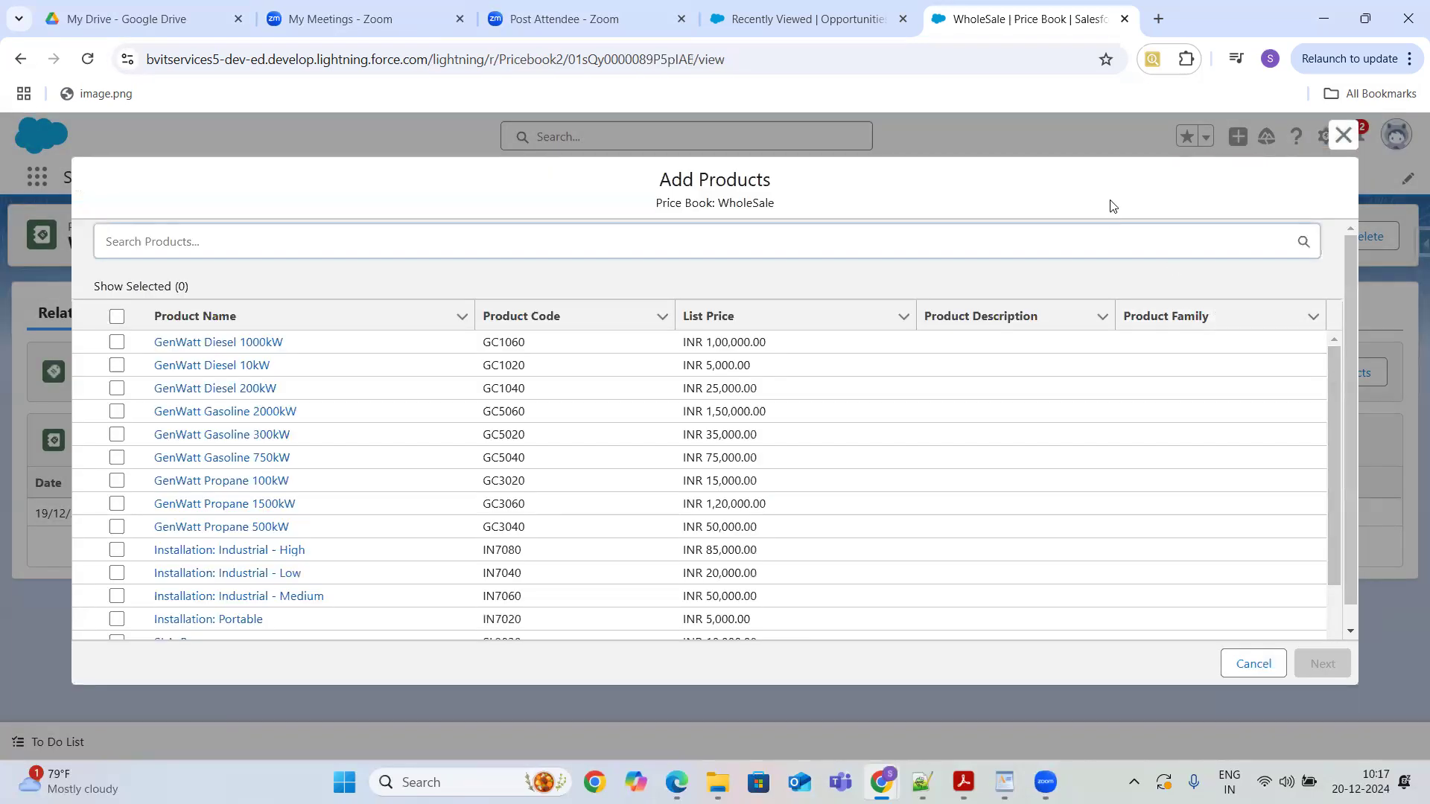
text(tele)
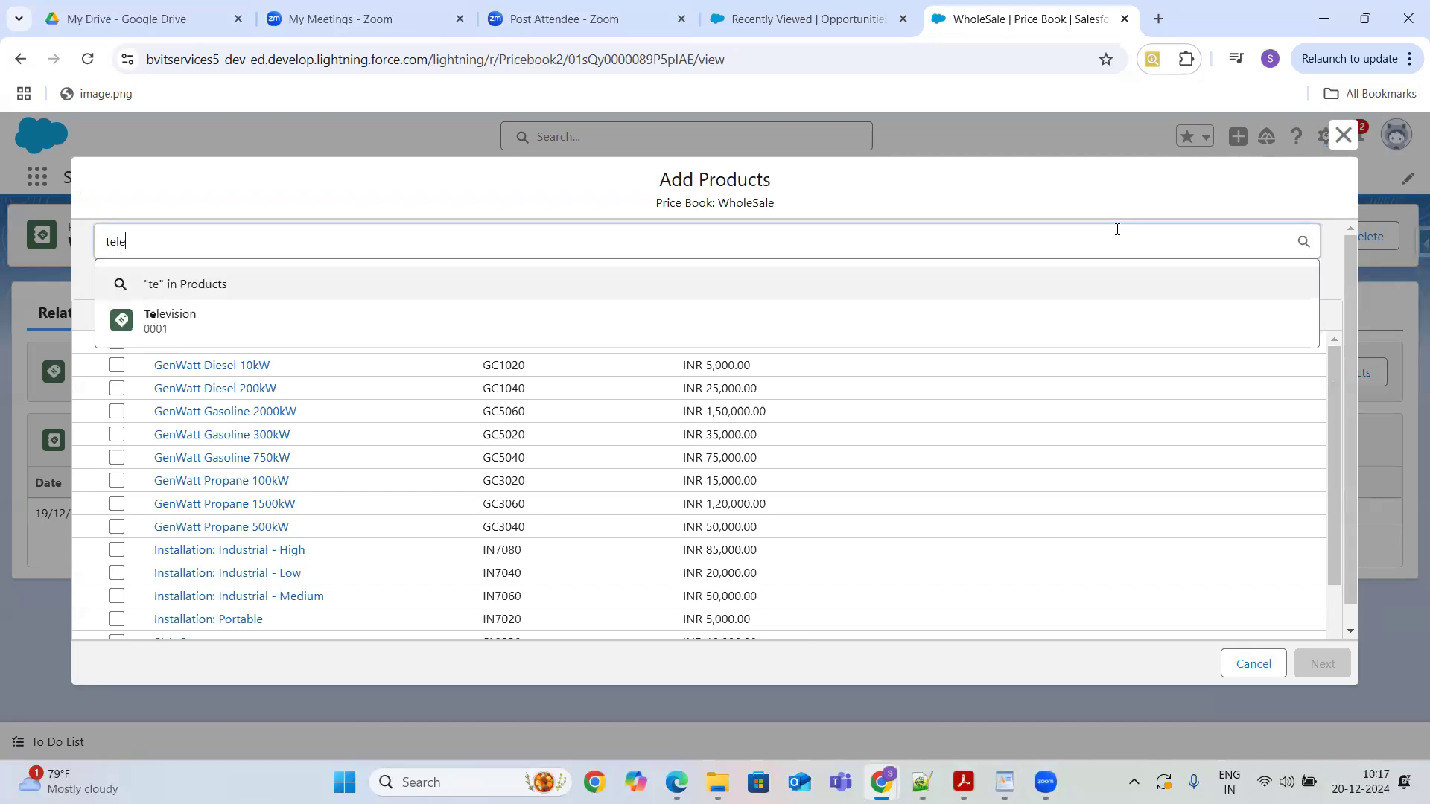
text(vi)
click(779, 338)
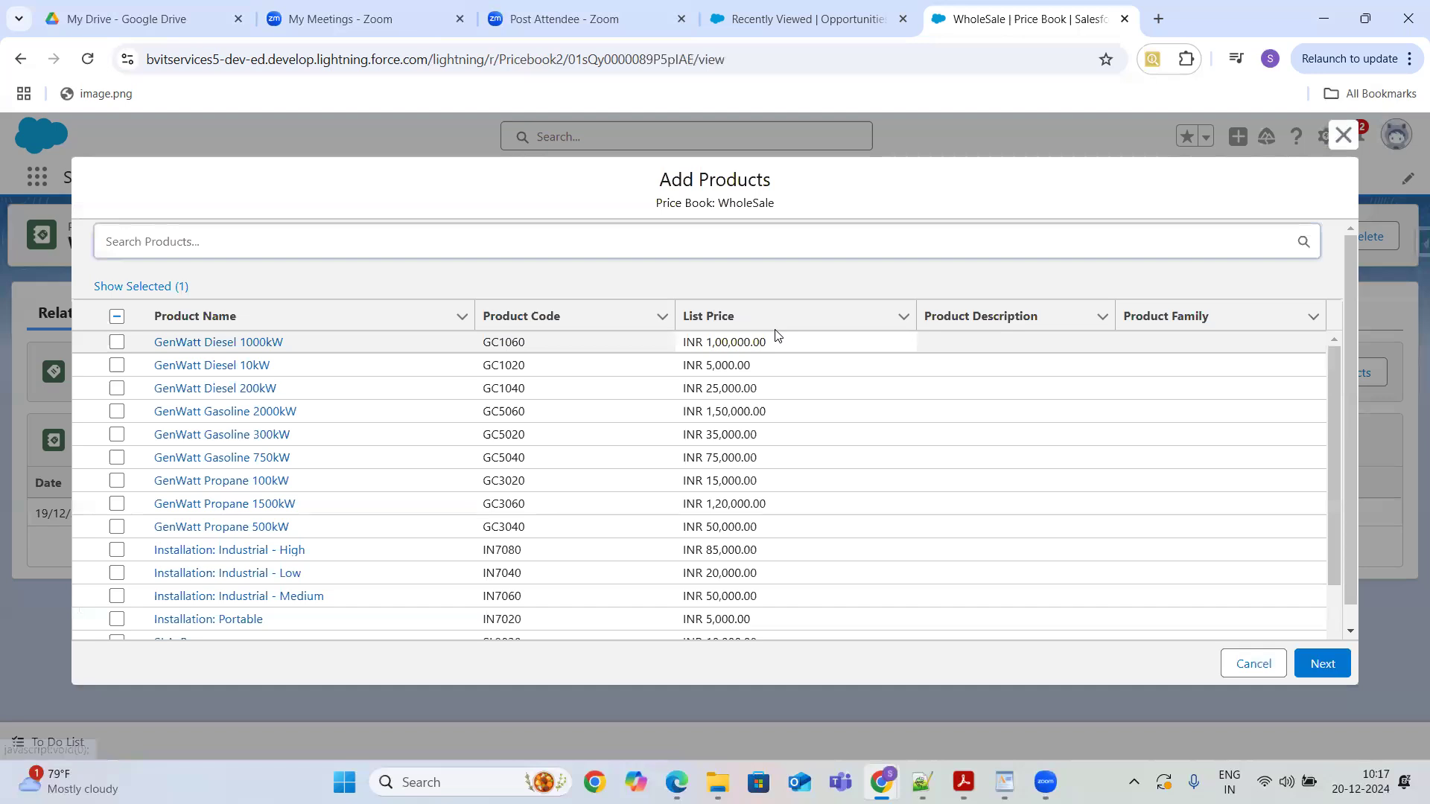
click(1321, 664)
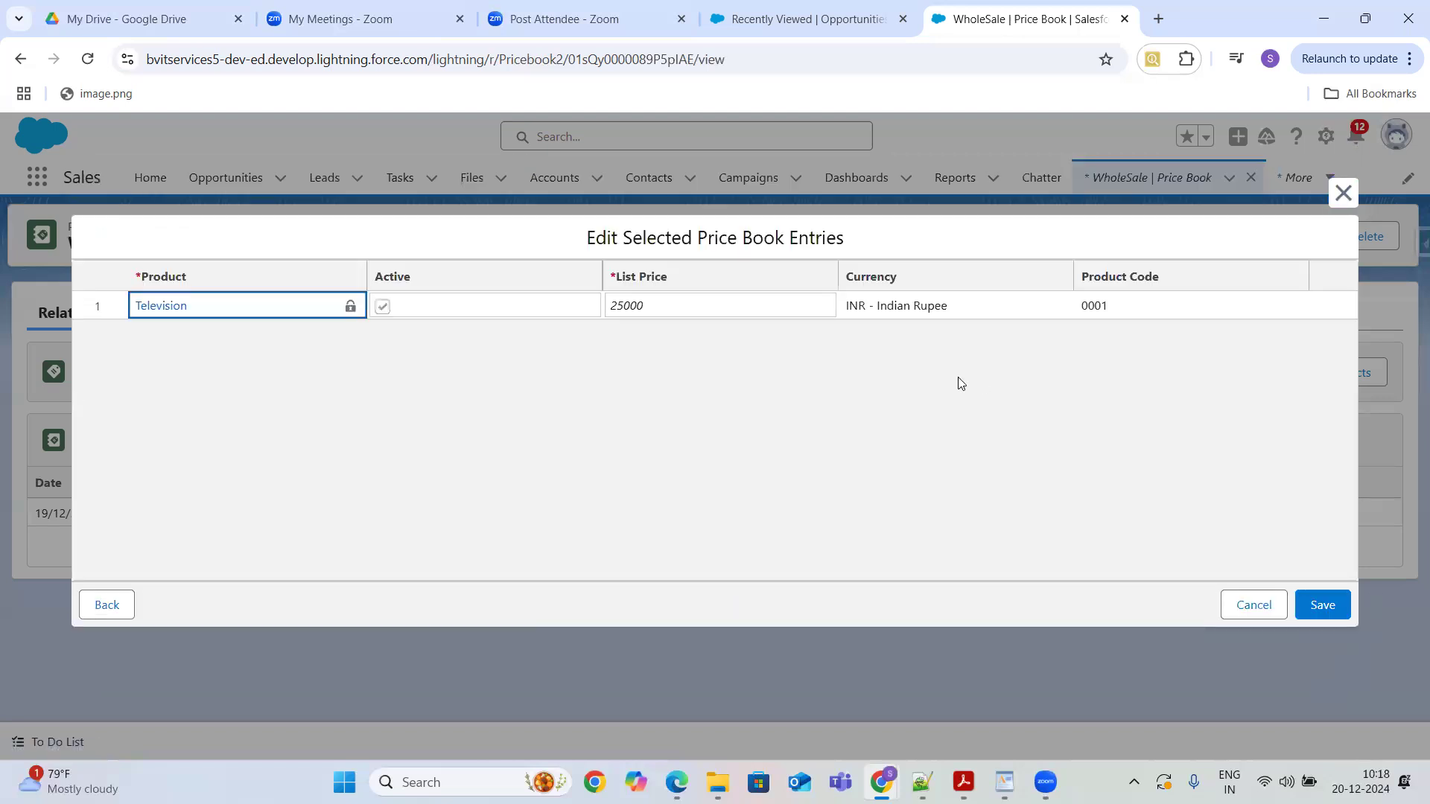
click(708, 303)
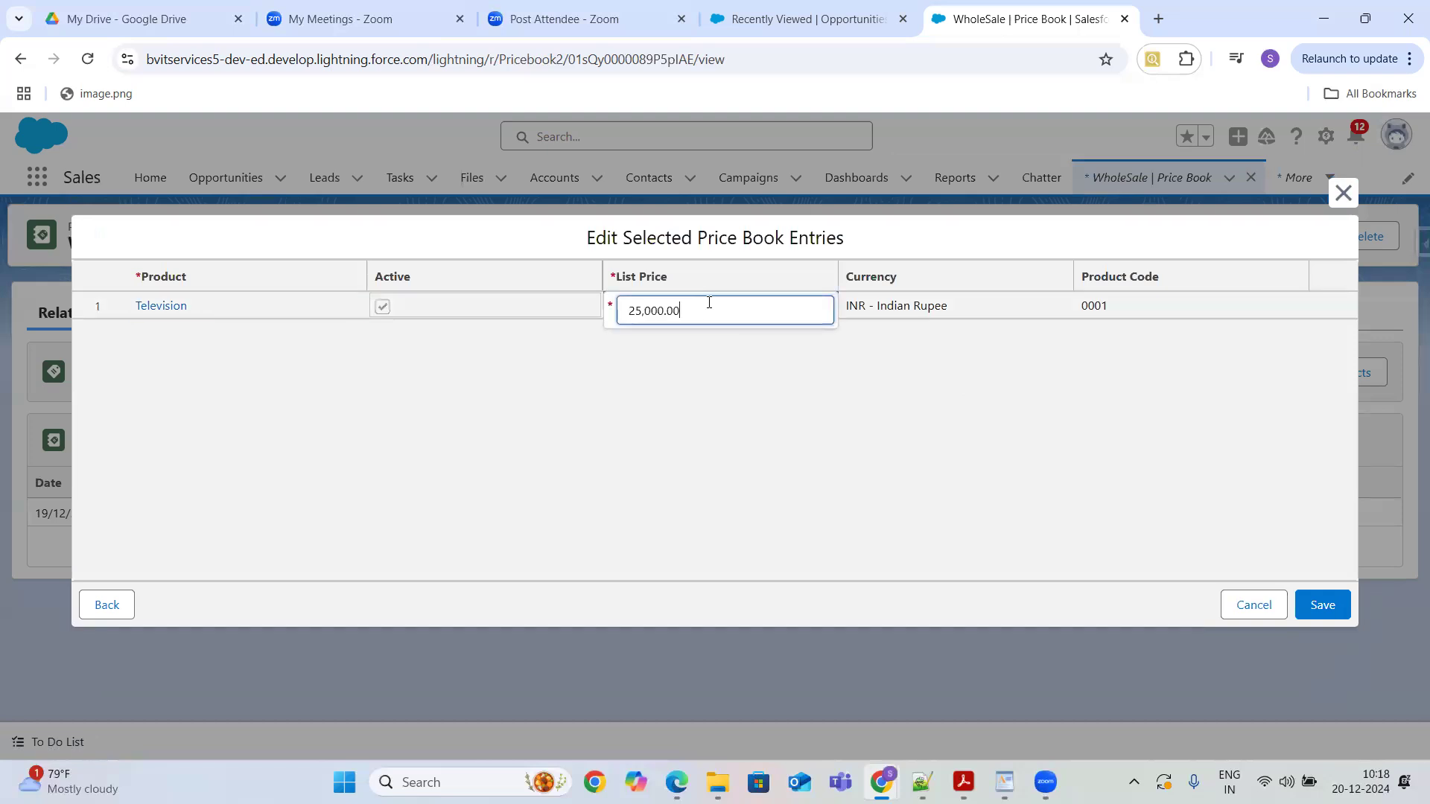
key(BackSpace)
key(BackSpace)
key(BackSpace)
key(BackSpace)
key(BackSpace)
key(BackSpace)
key(BackSpace)
key(BackSpace)
text(0000)
click(1320, 607)
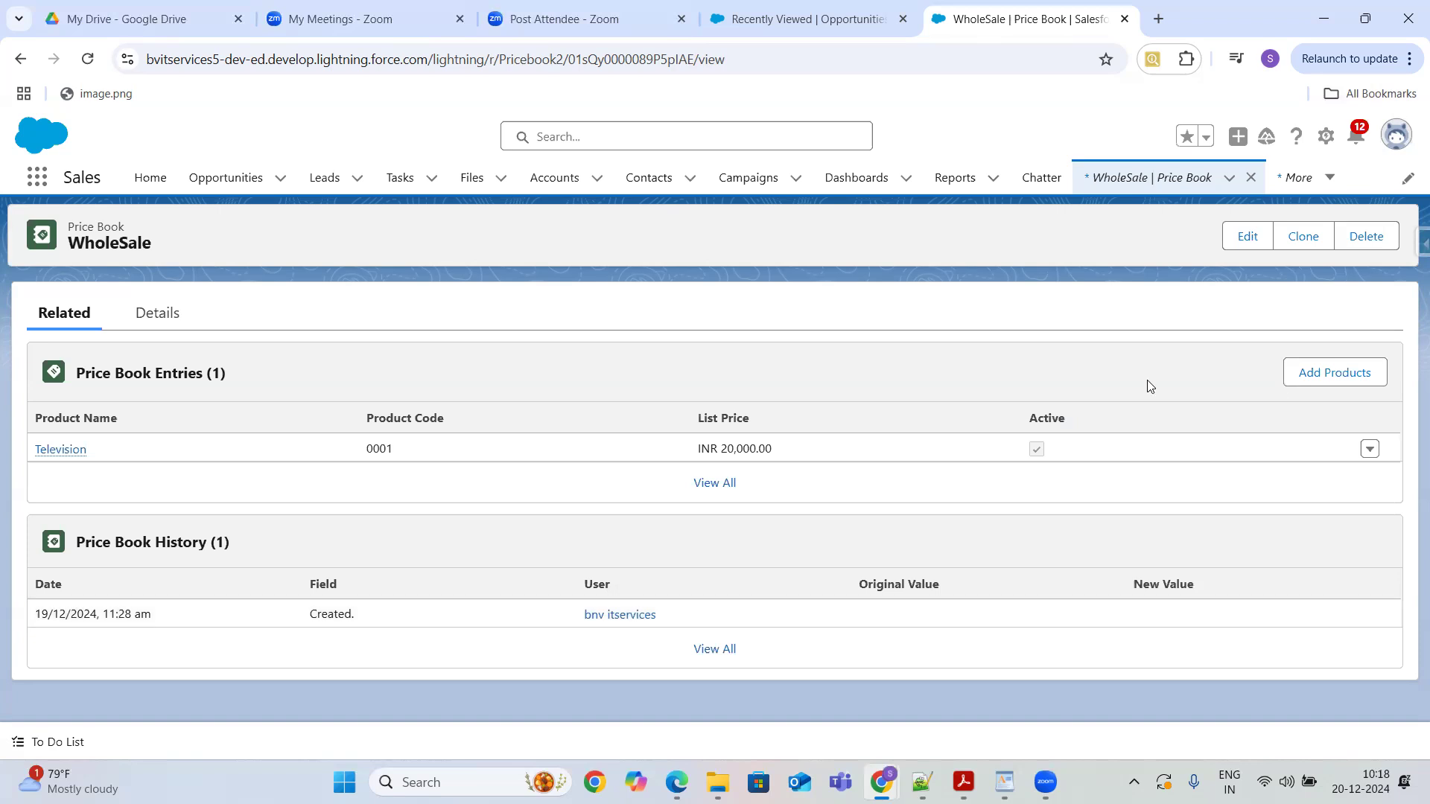
- Open the Farmers Coop. of Florida- opportunity and review its chosen price book
click(201, 178)
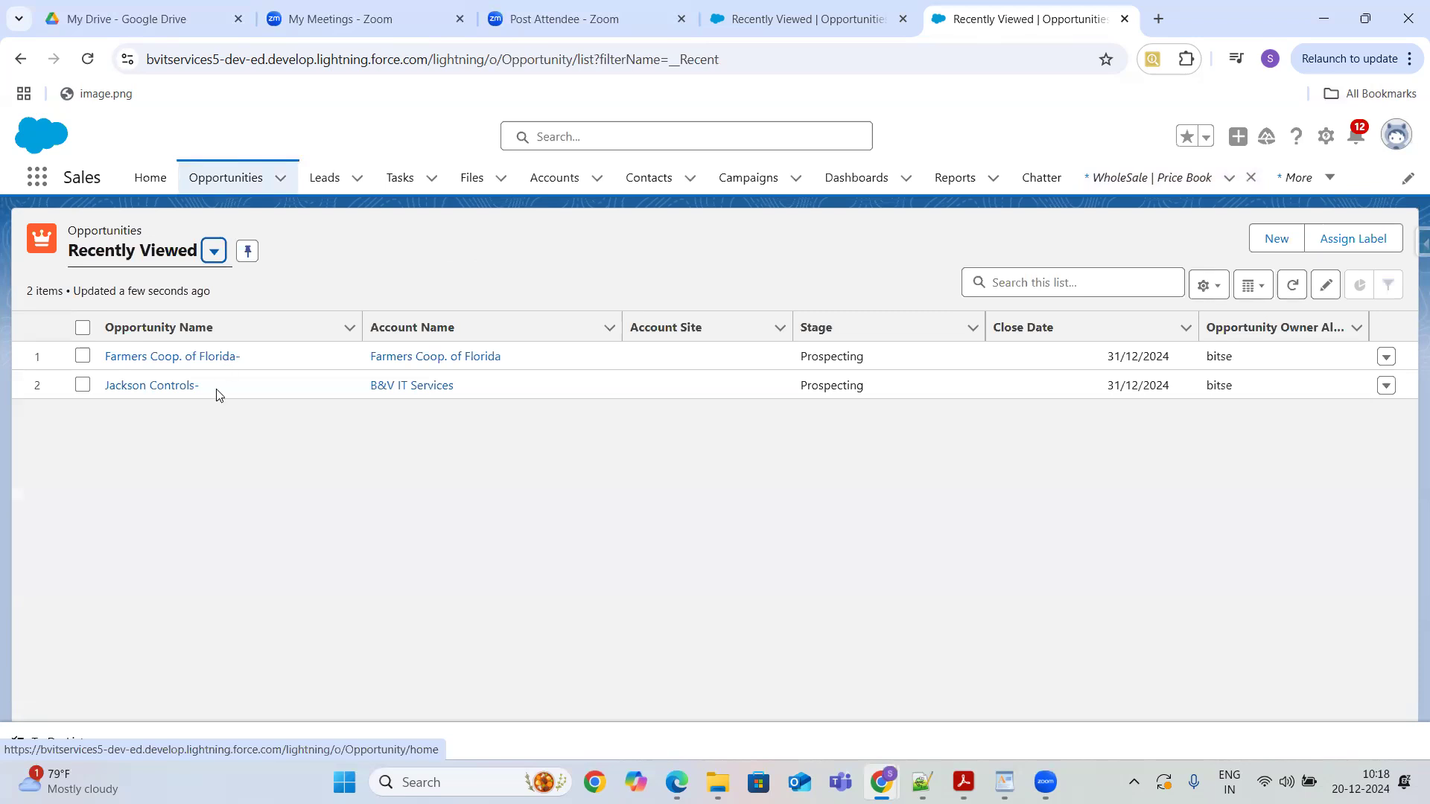
click(211, 357)
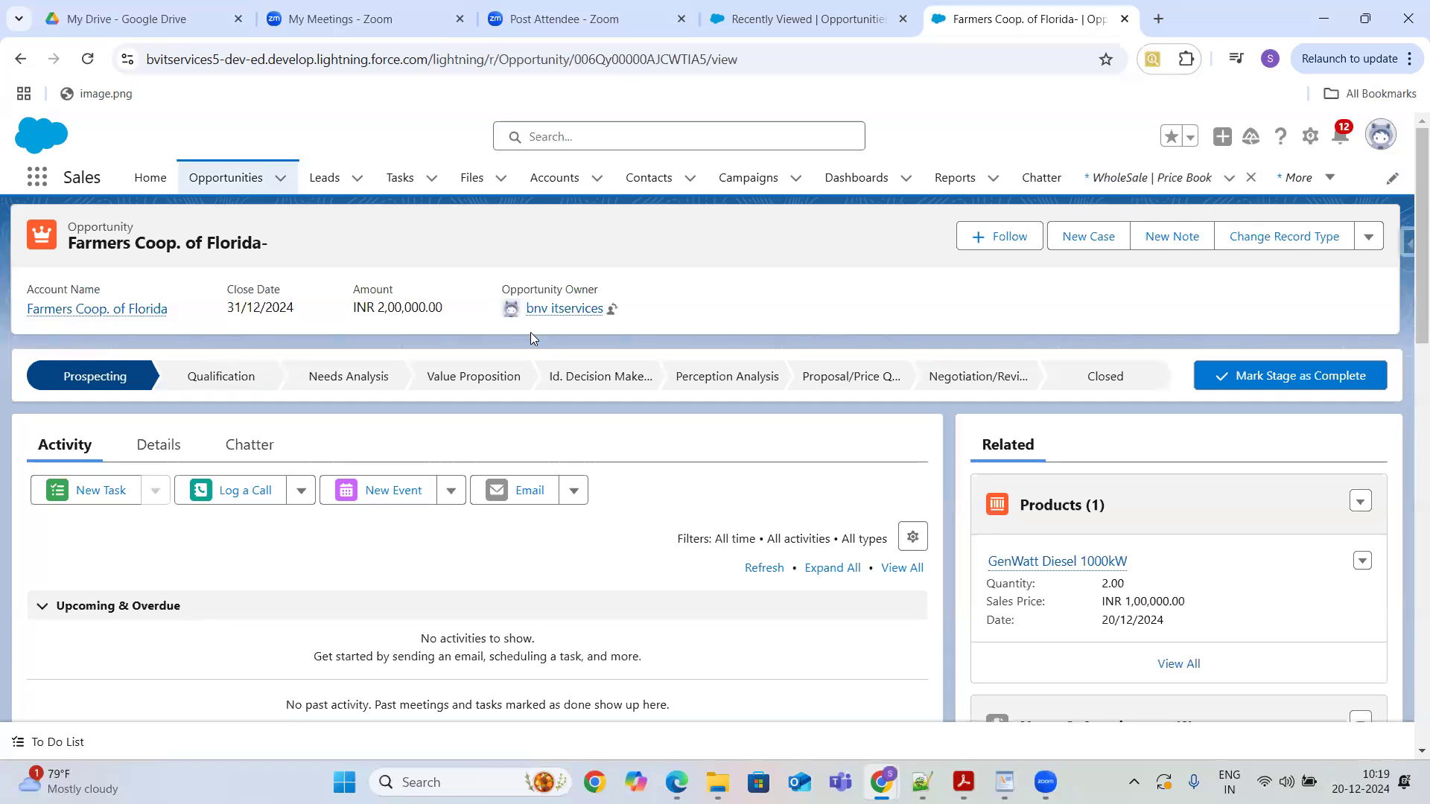
click(1359, 505)
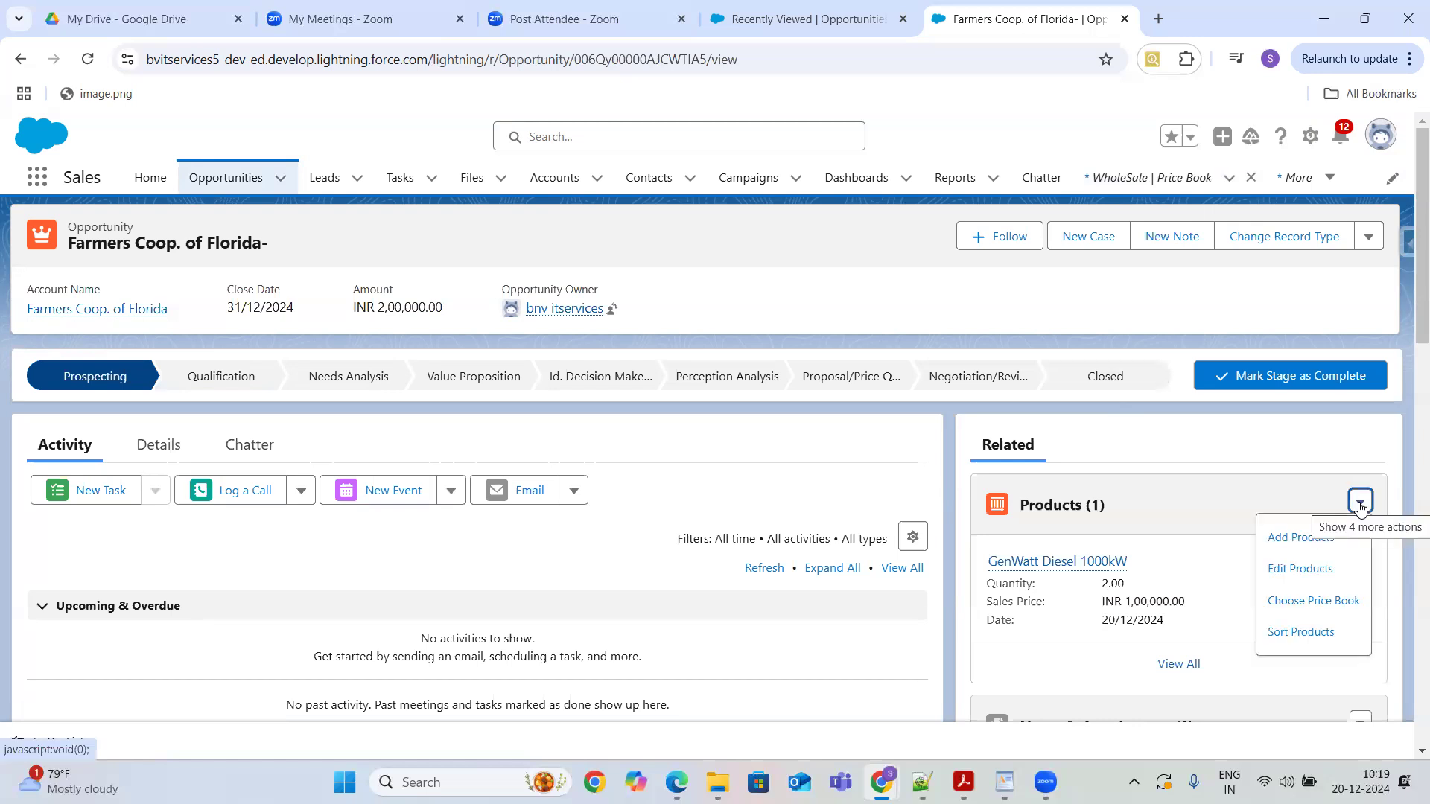
click(1303, 603)
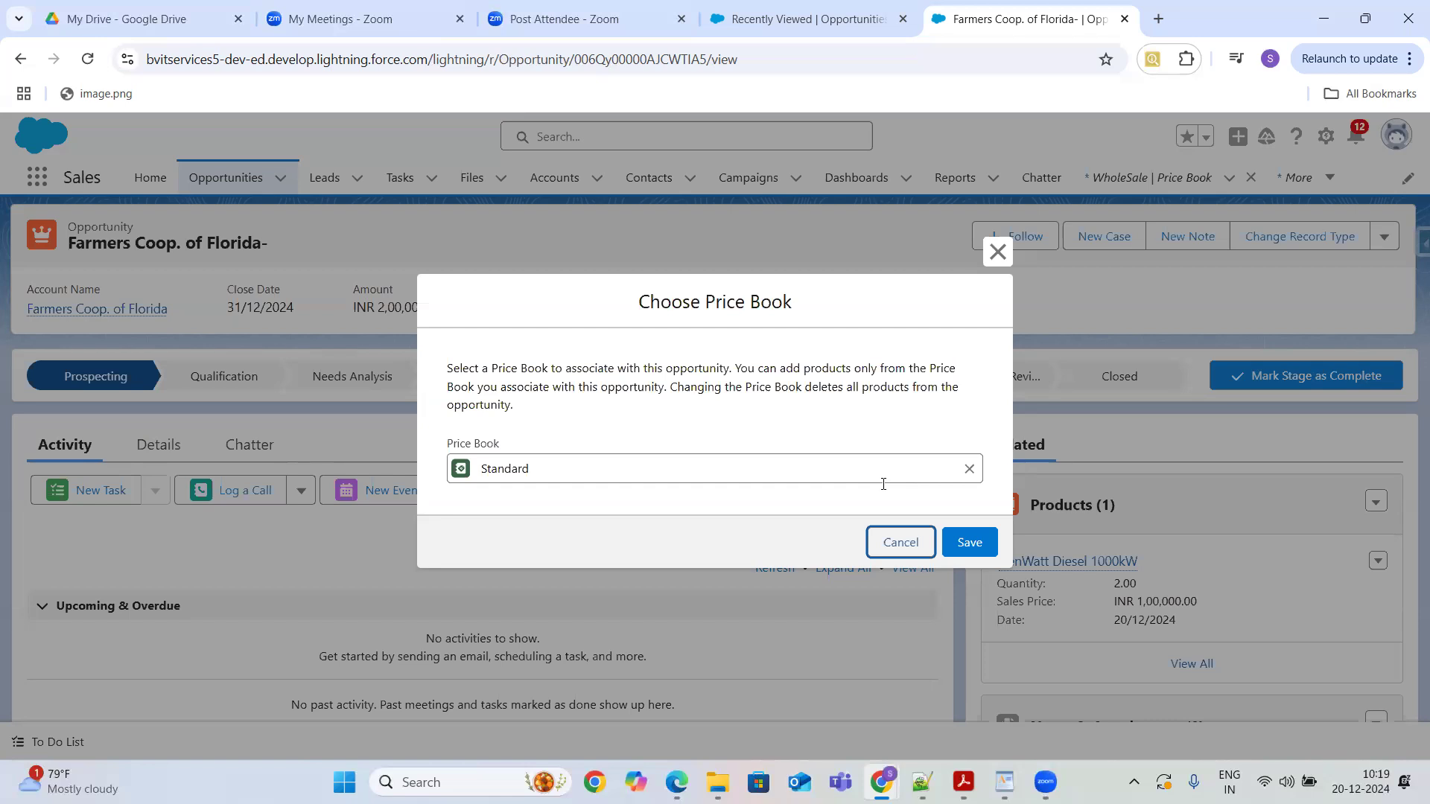
click(971, 545)
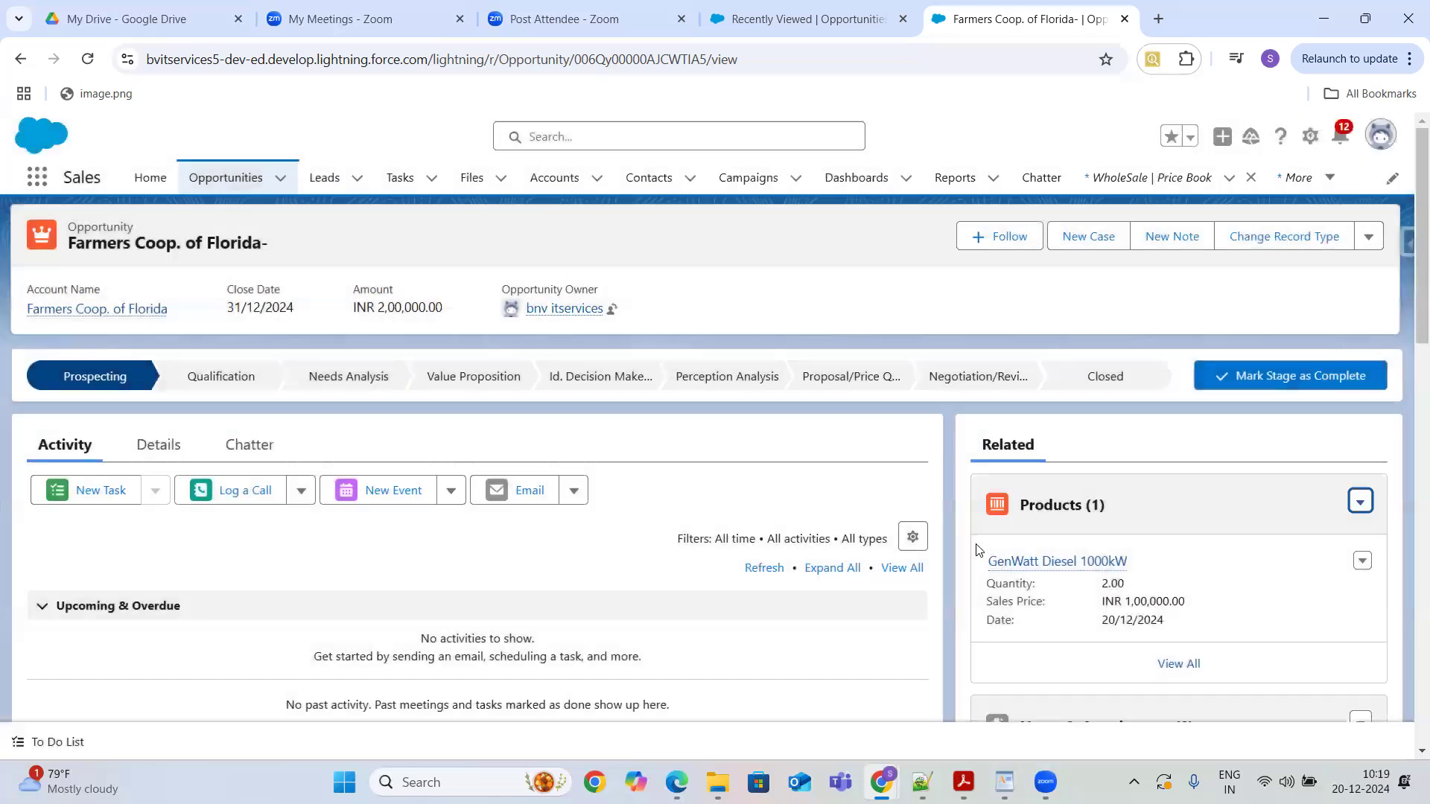
- Search the opportunity's available products for television, then cancel adding products
click(1361, 505)
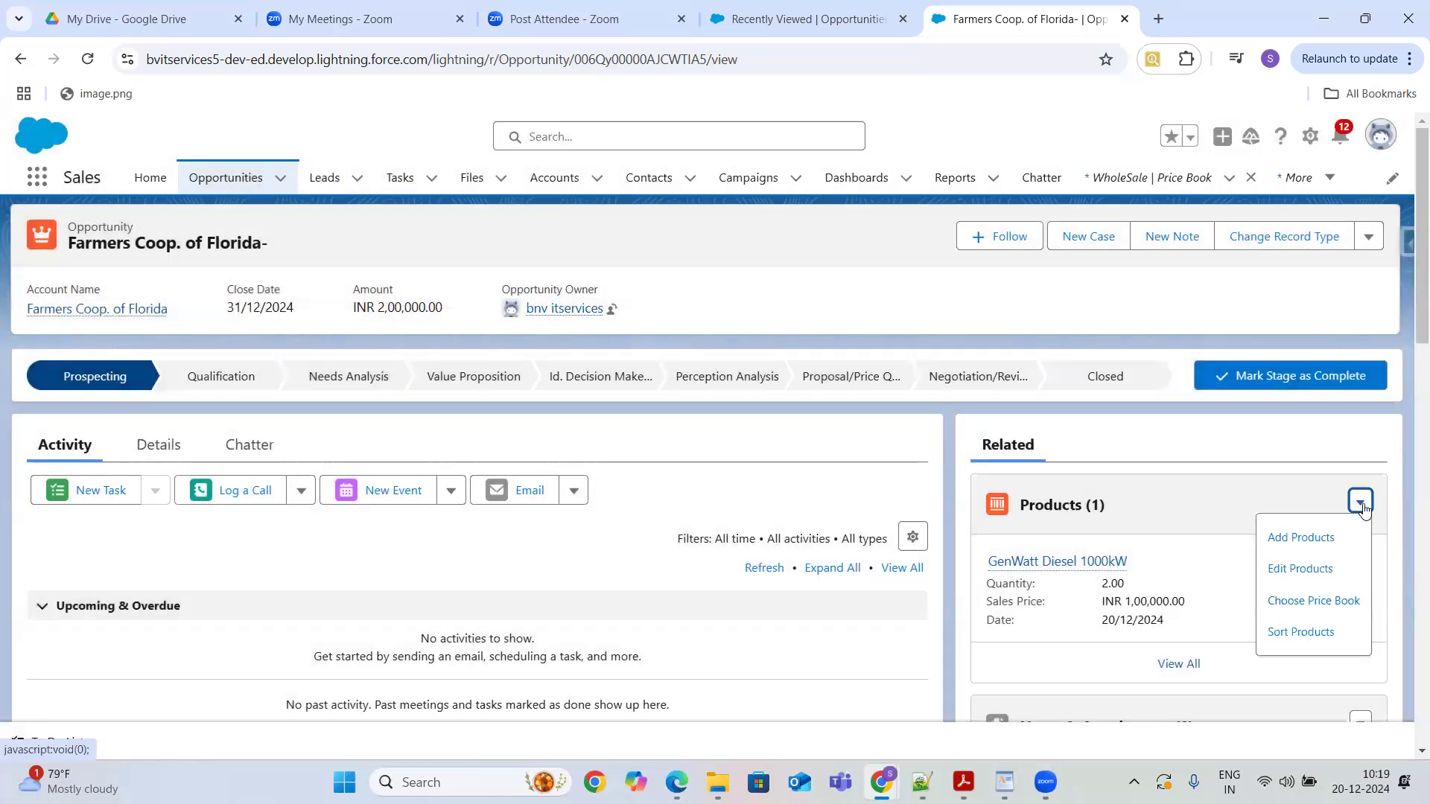
click(1294, 542)
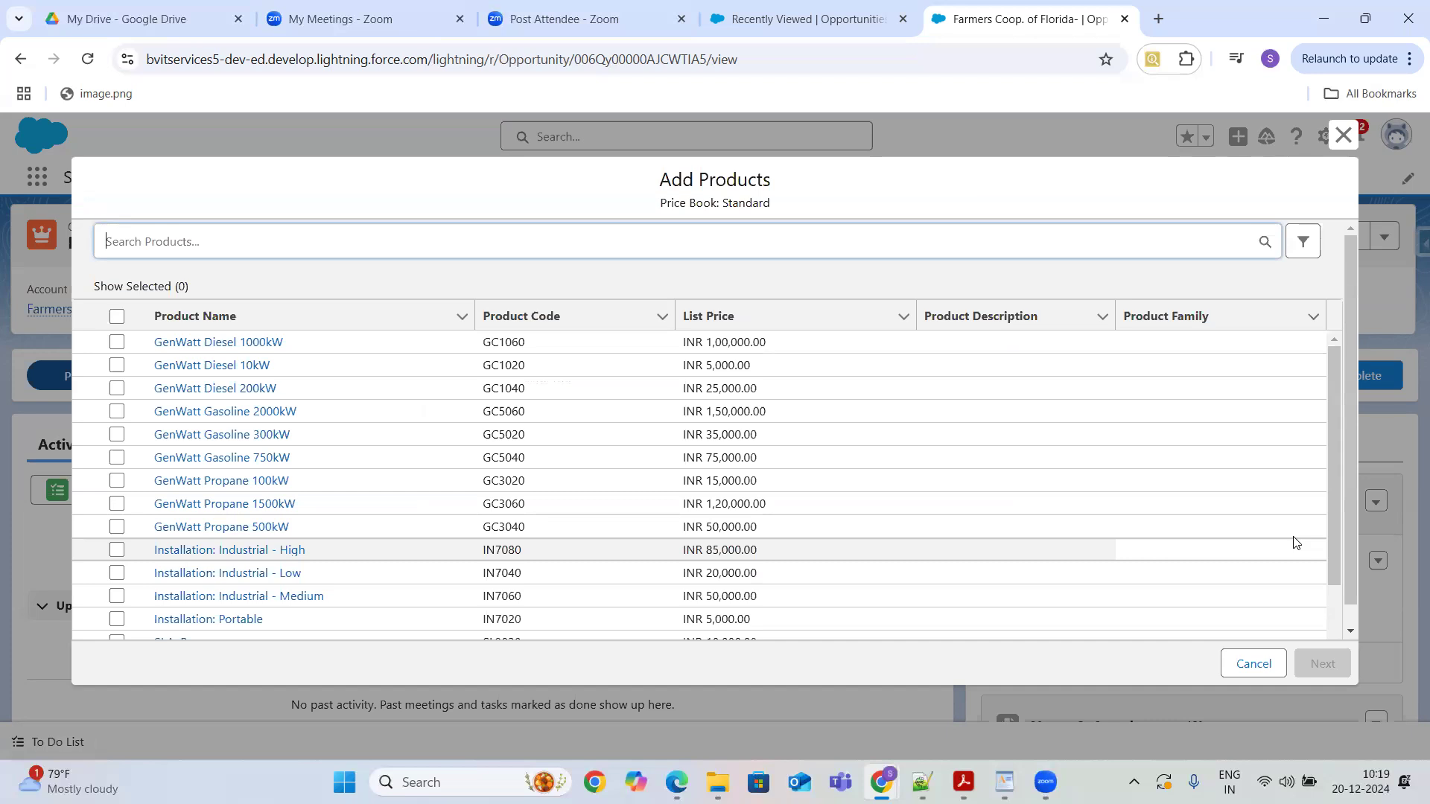
click(906, 242)
text(tele)
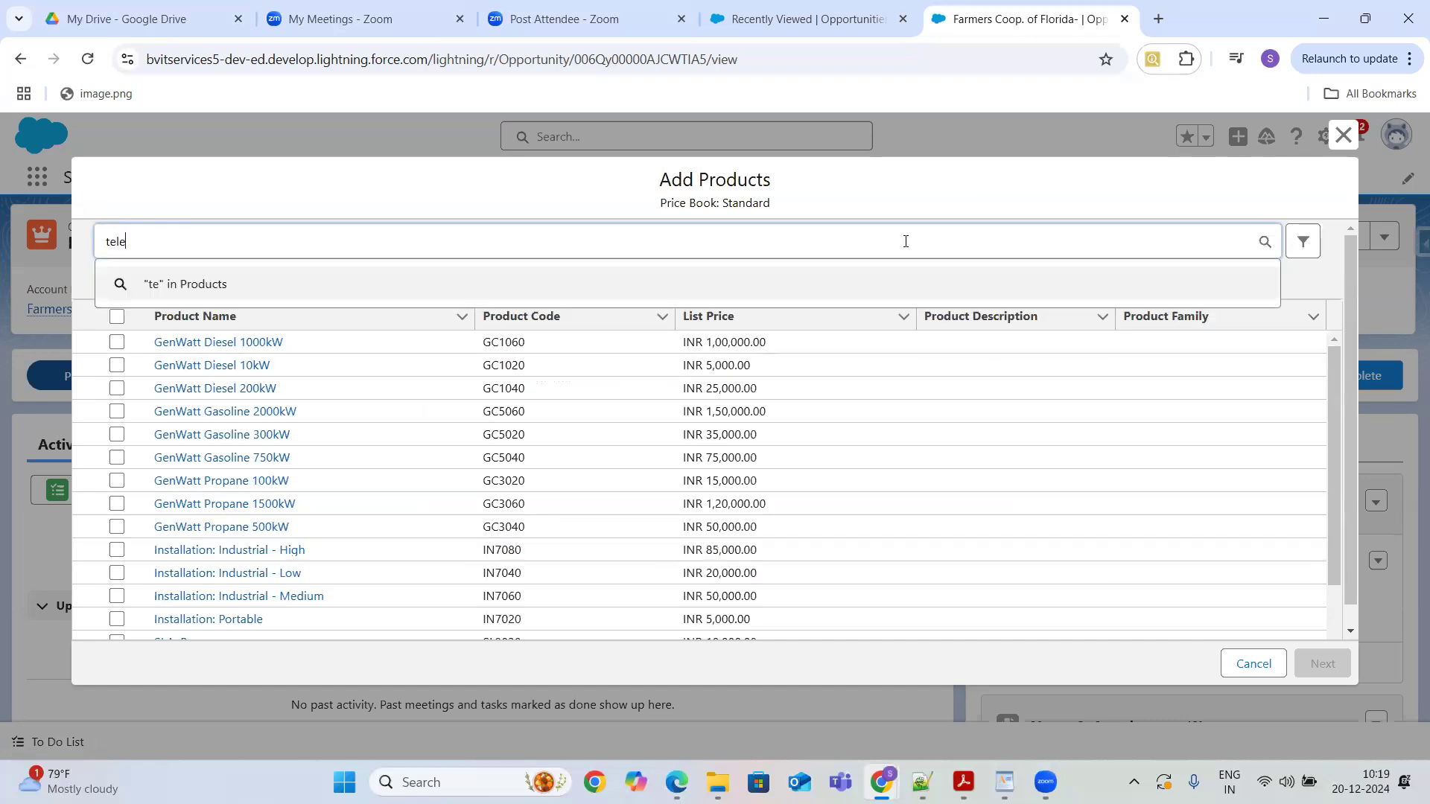
text(vision)
key(Return)
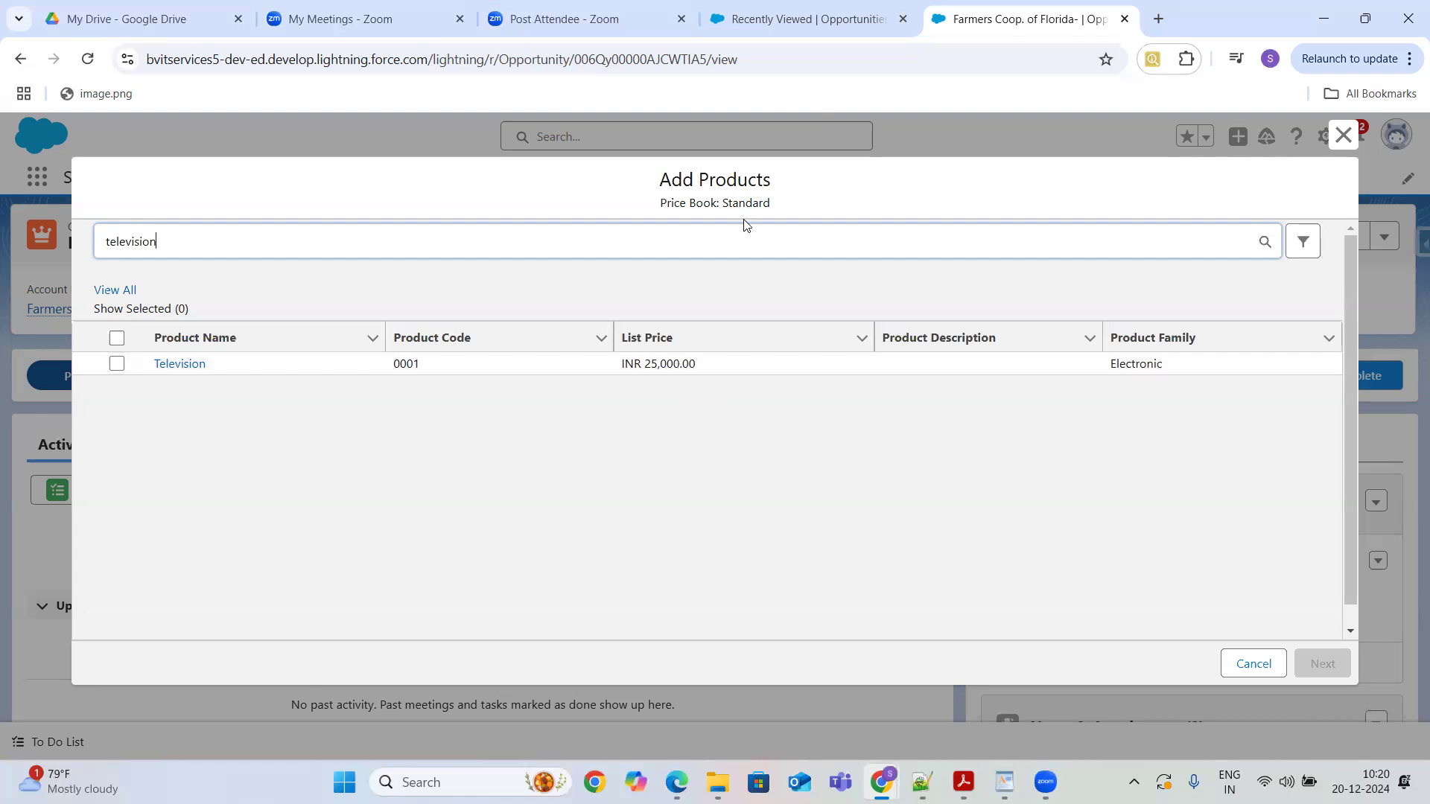
click(1253, 664)
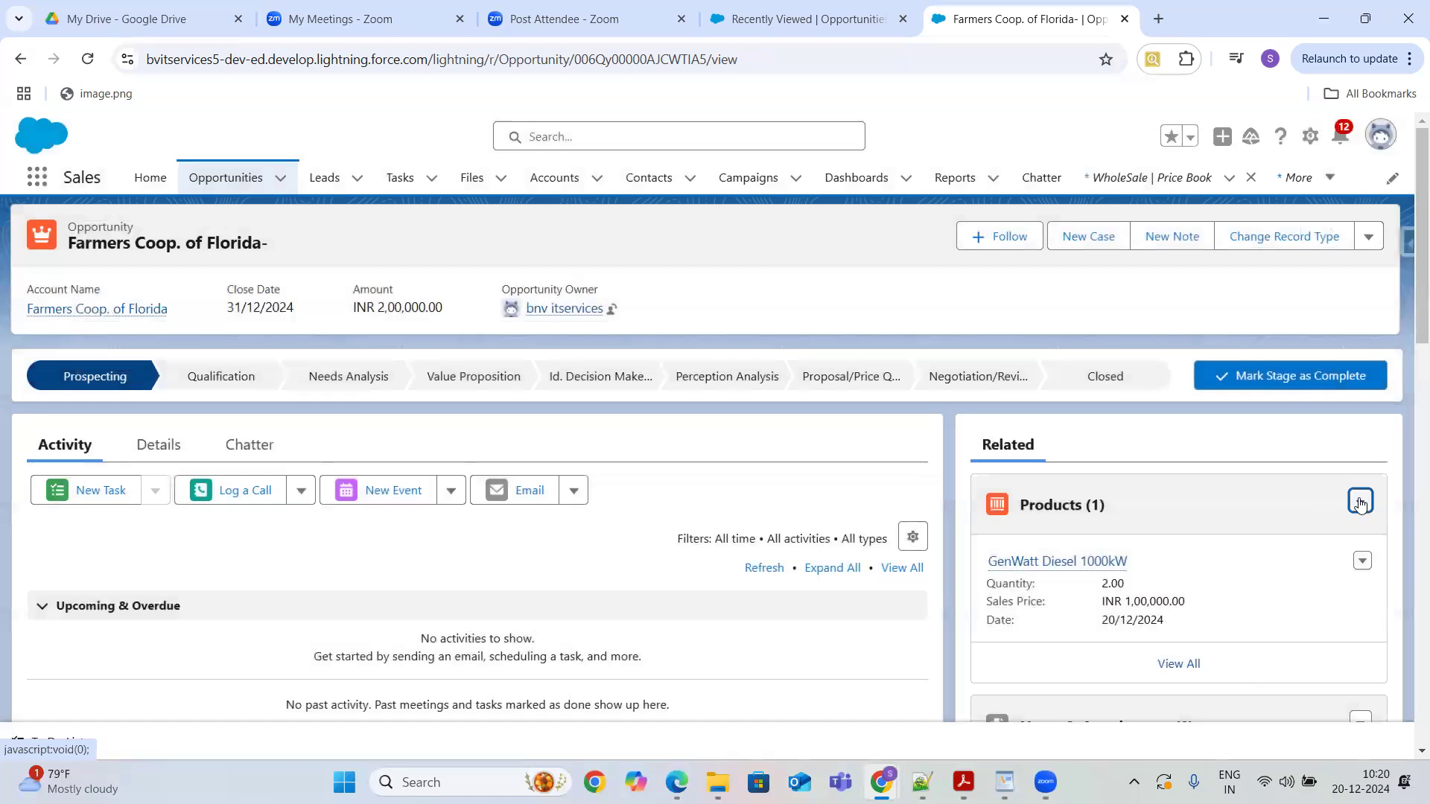
- Change the opportunity's price book to WholeSale and confirm the change
click(1359, 504)
click(1299, 601)
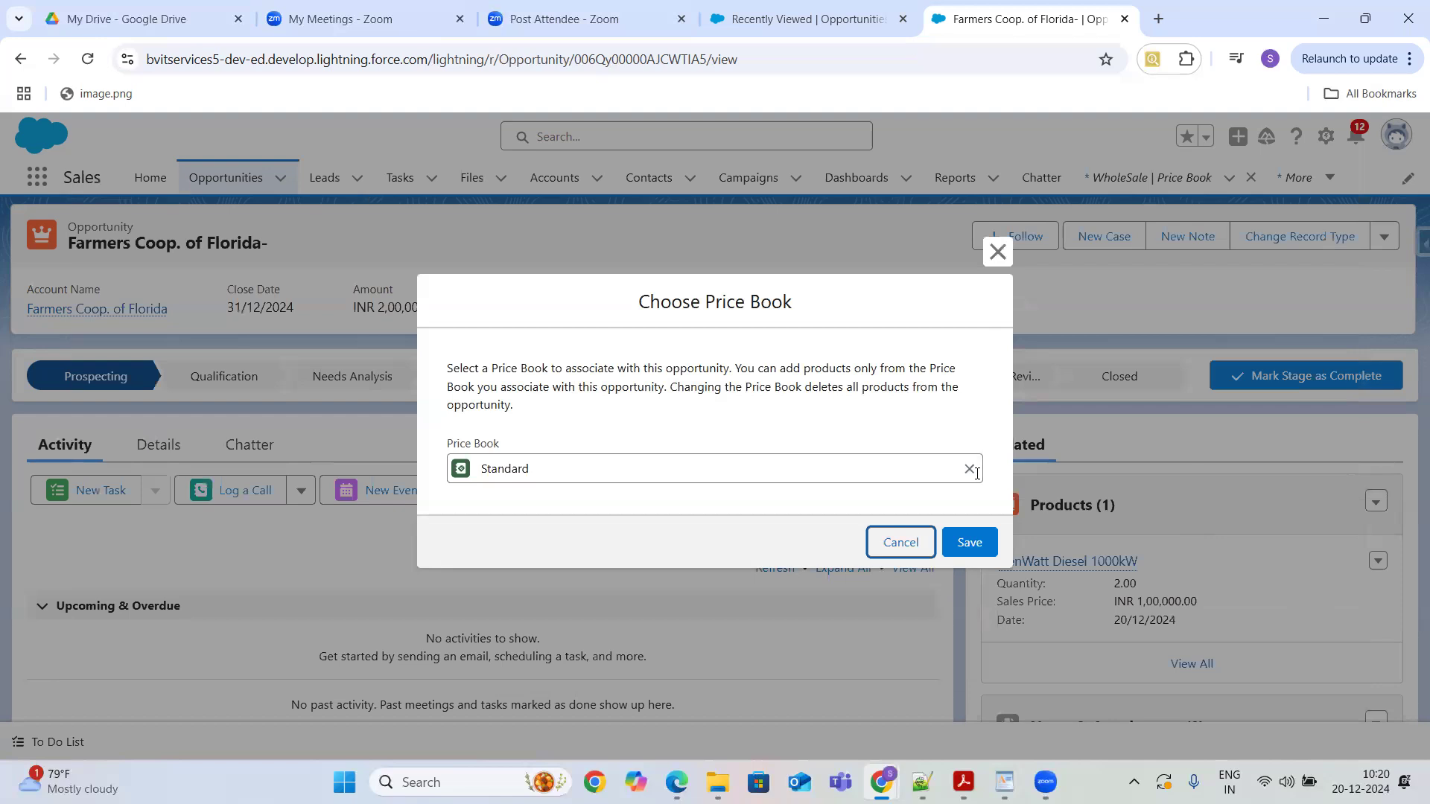
click(969, 468)
text(w)
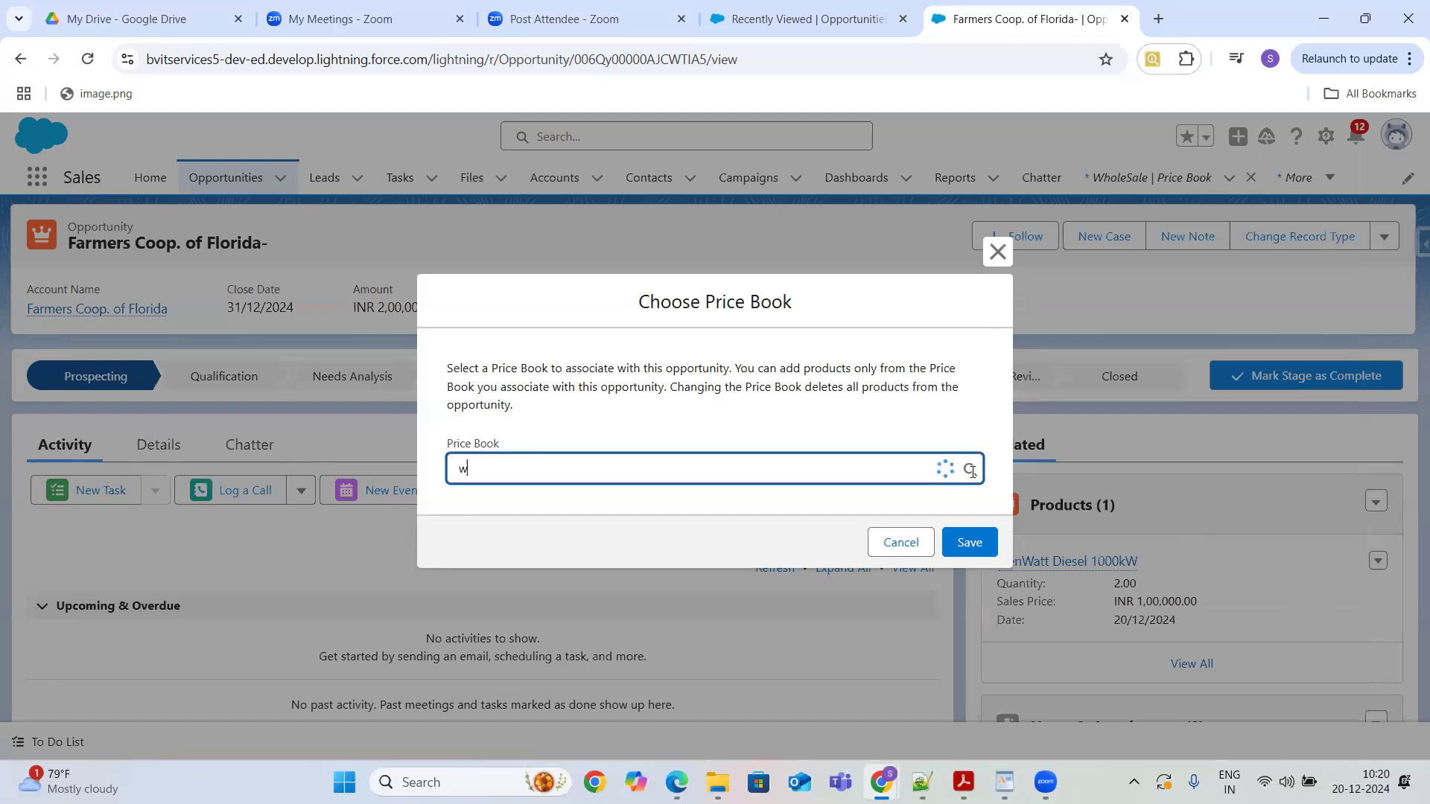
text(holesale)
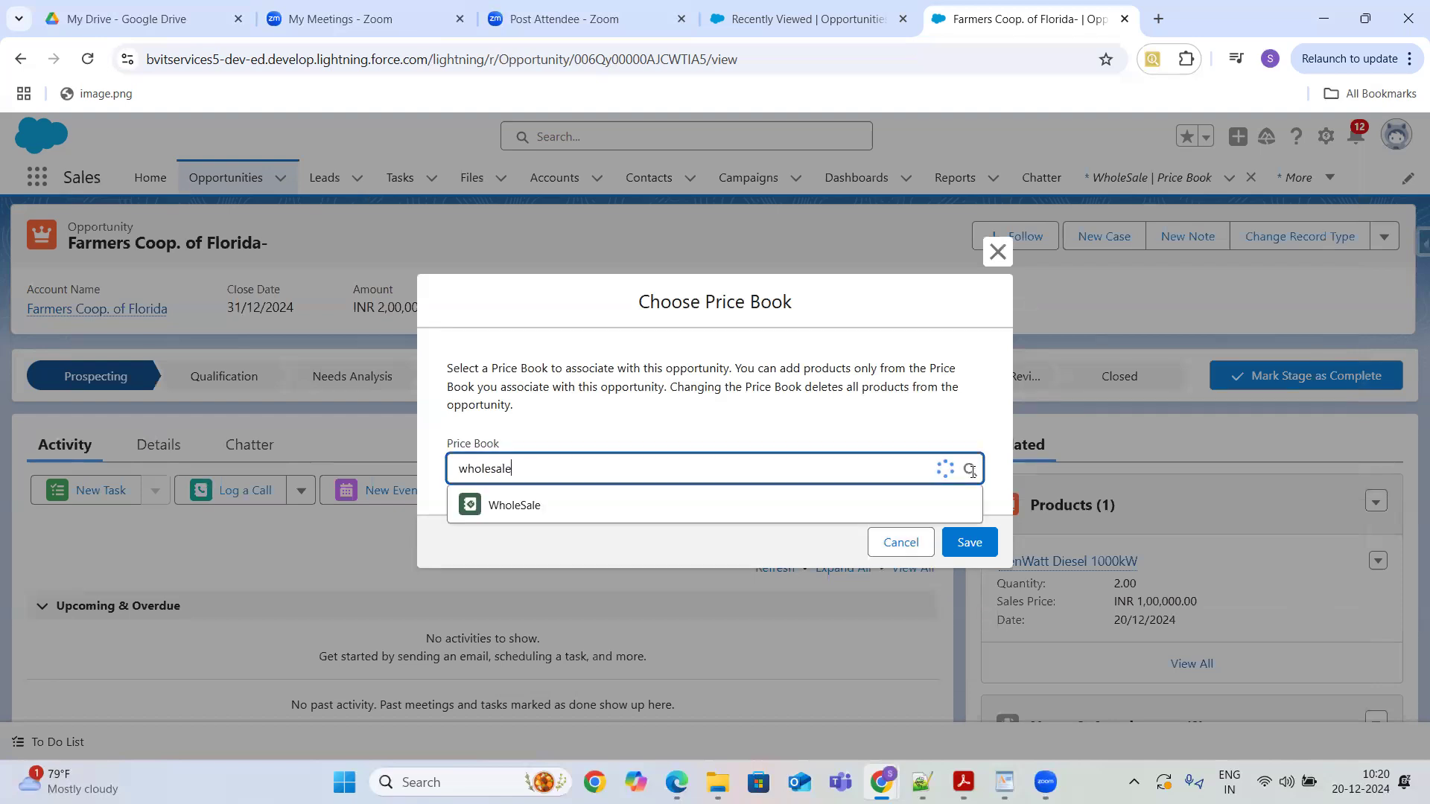
click(587, 504)
click(970, 543)
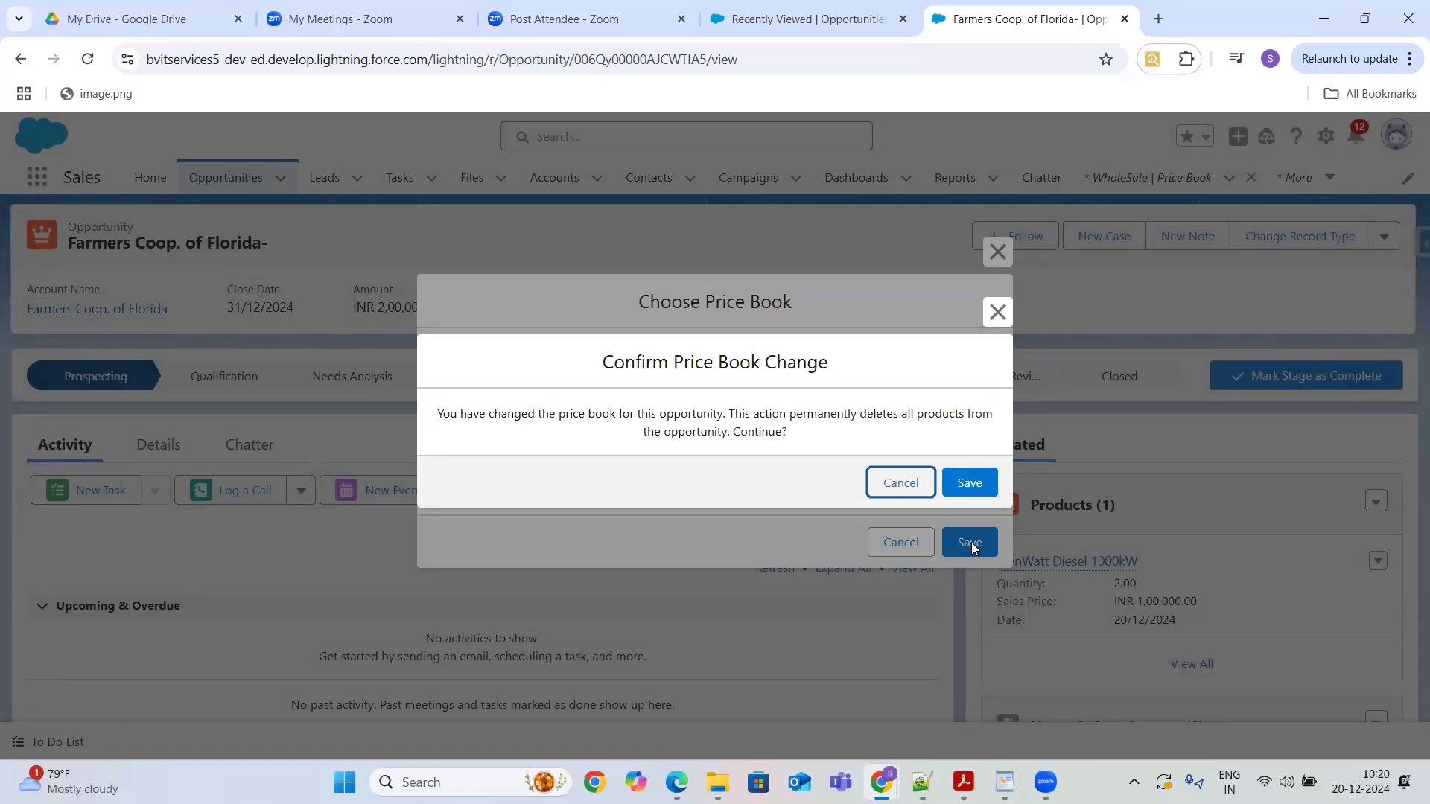
click(969, 483)
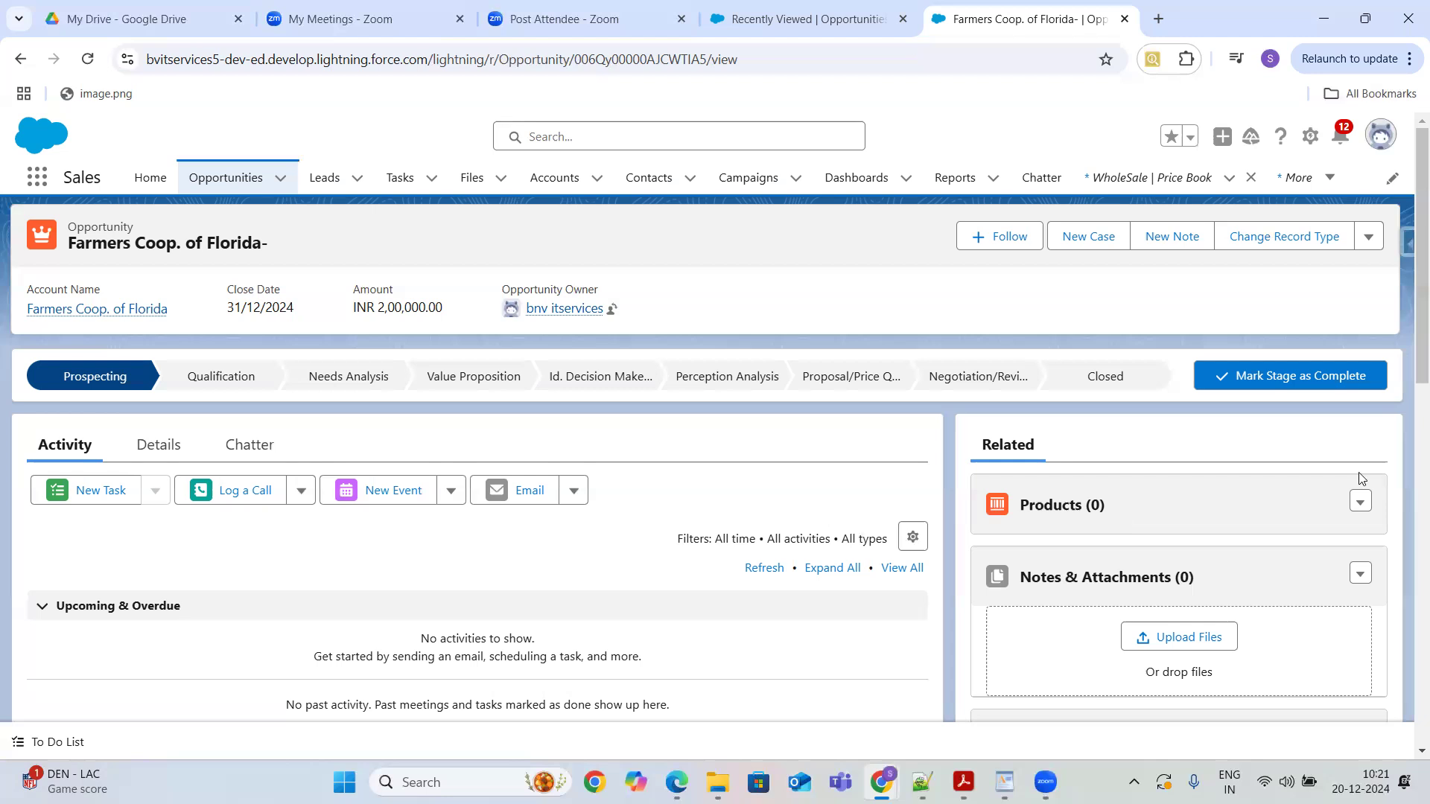
- Reopen the opportunity's price book choice to check the WholeSale selection
click(1359, 503)
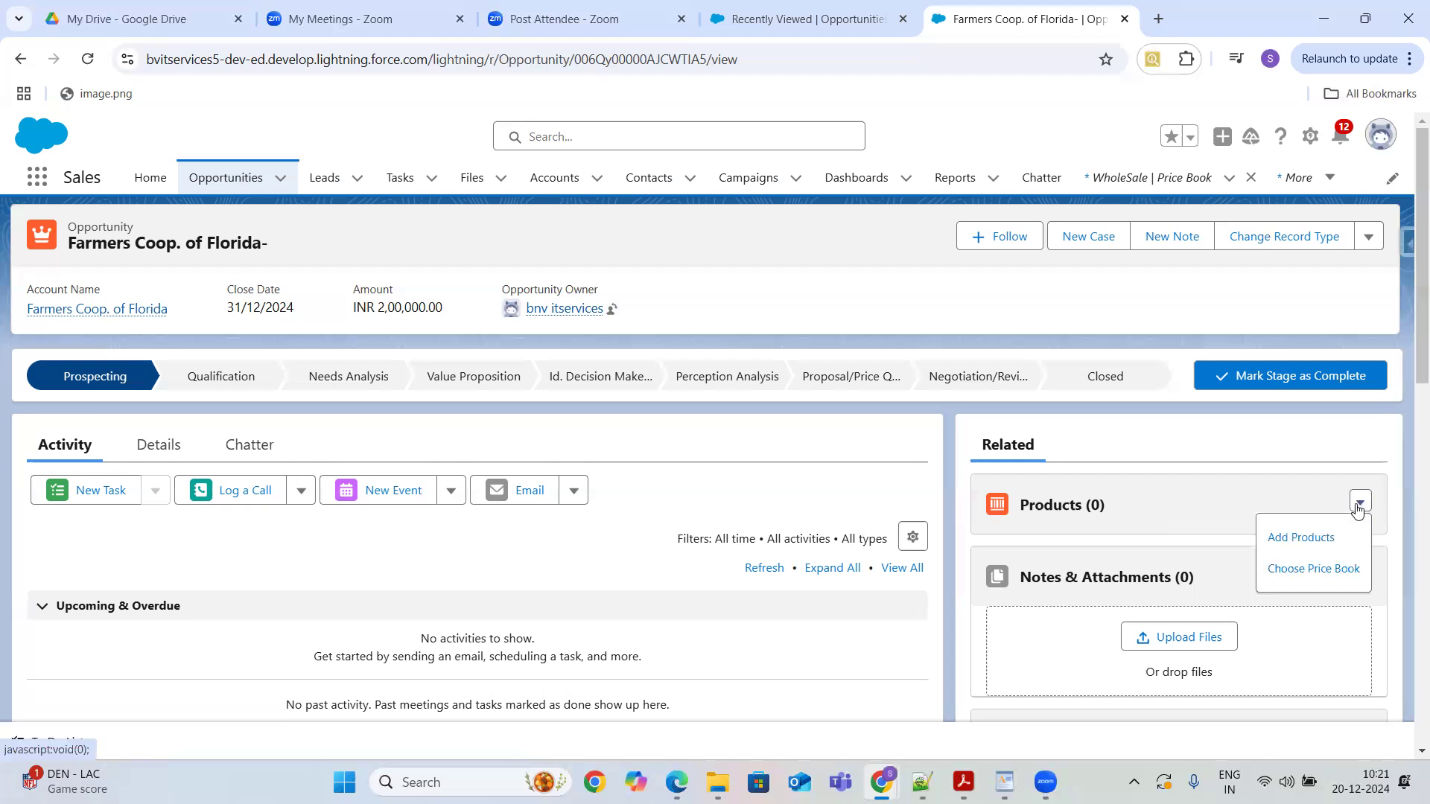
click(1315, 569)
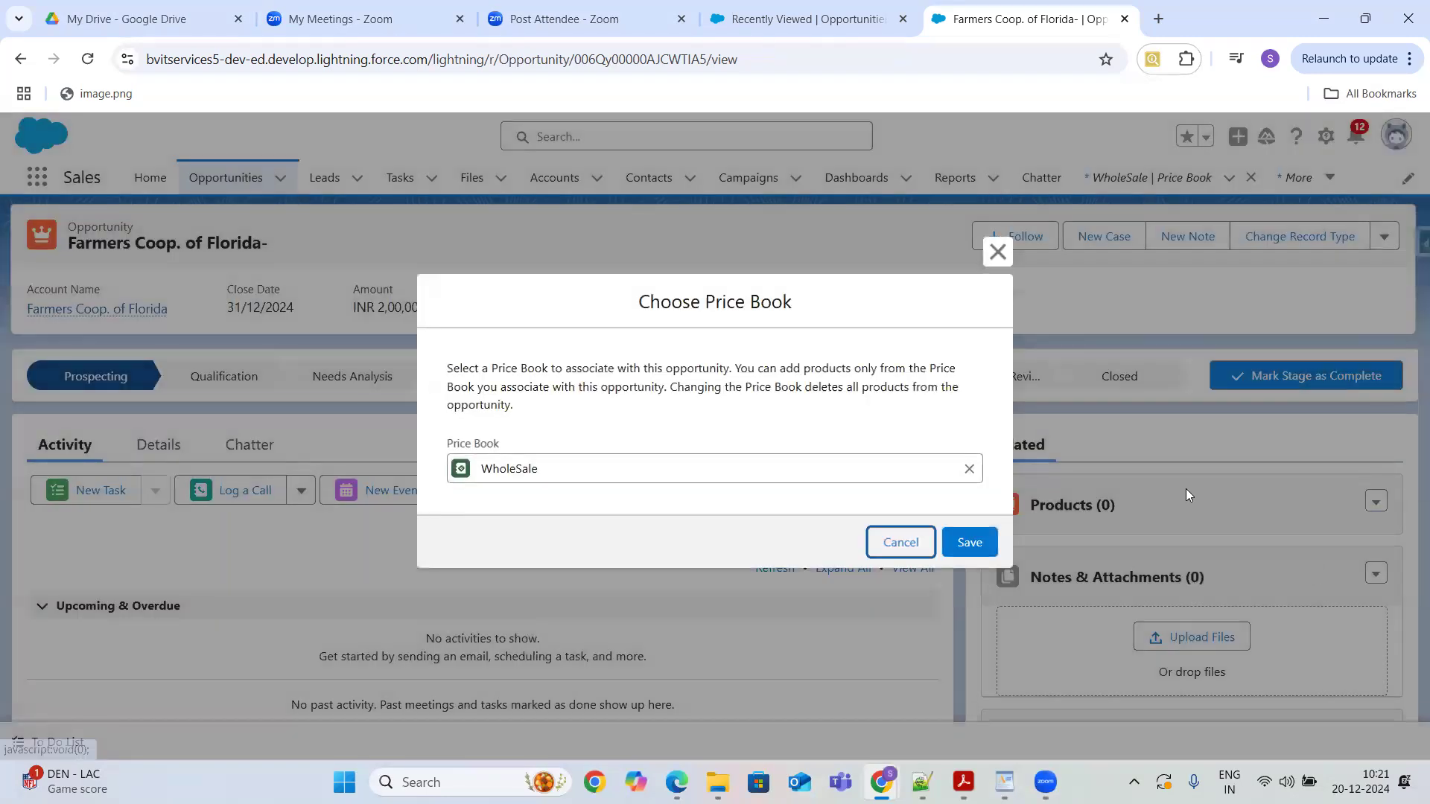
click(966, 543)
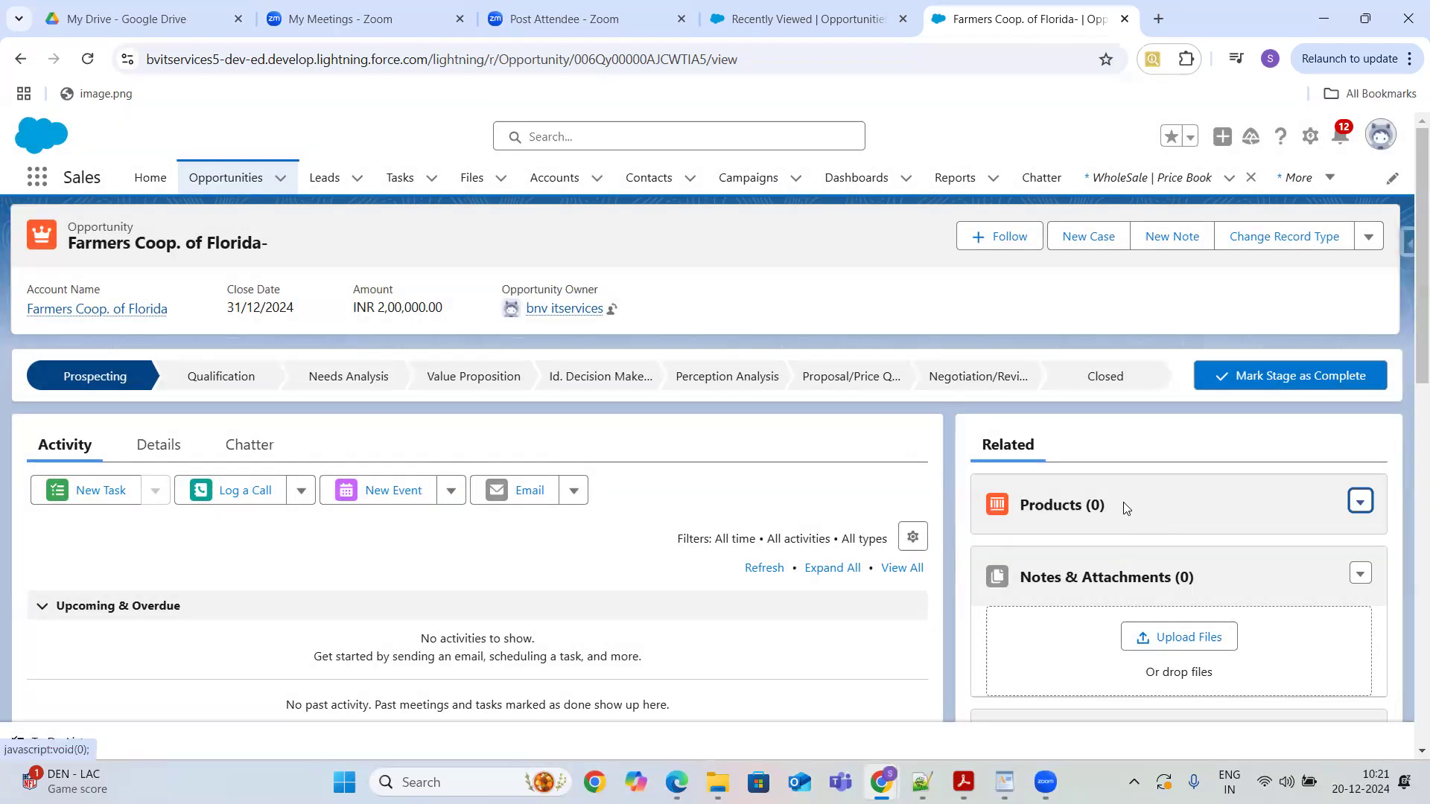
- Add the Television product to the opportunity from the WholeSale price book with a quantity of 5, then inspect the opportunity amount
click(1358, 501)
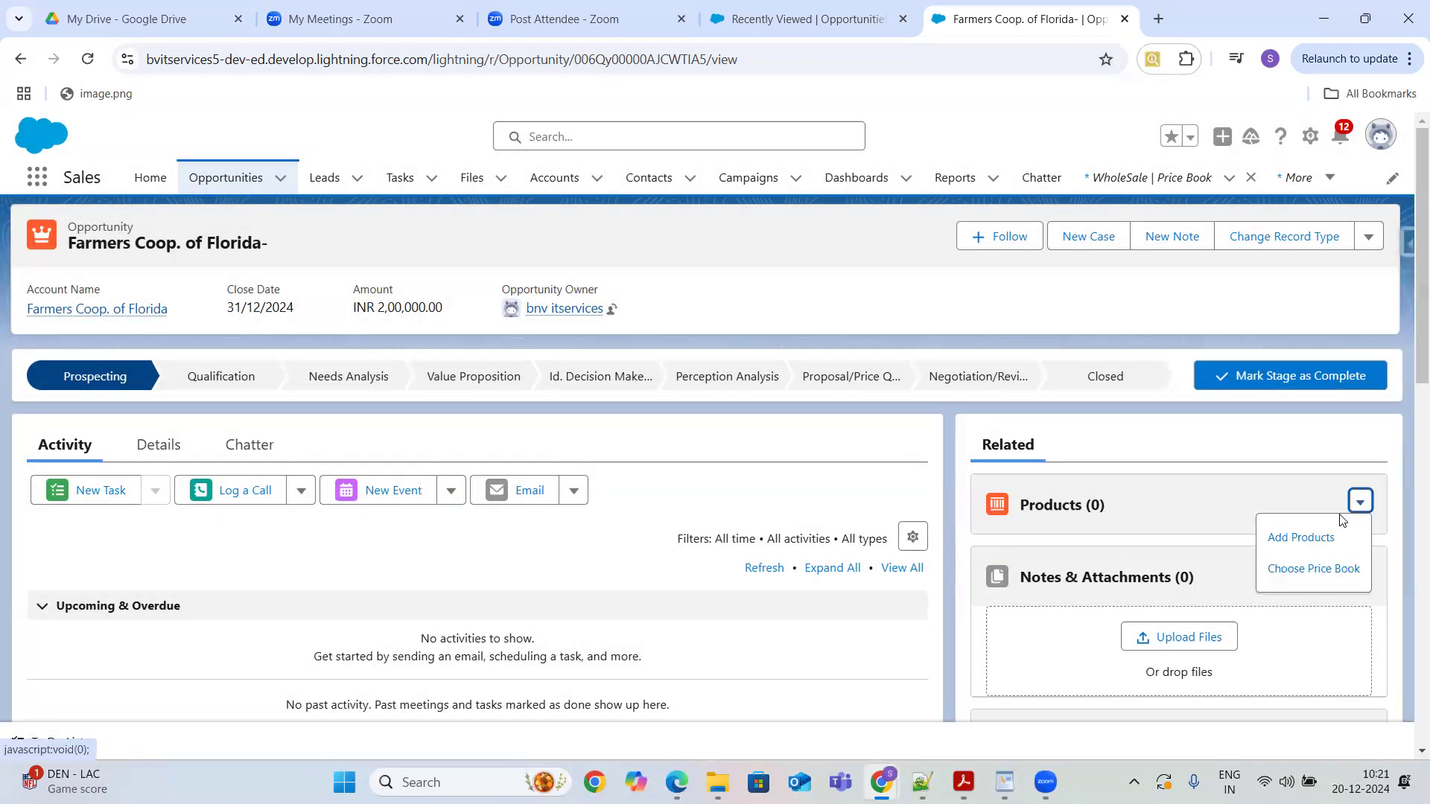
click(1300, 540)
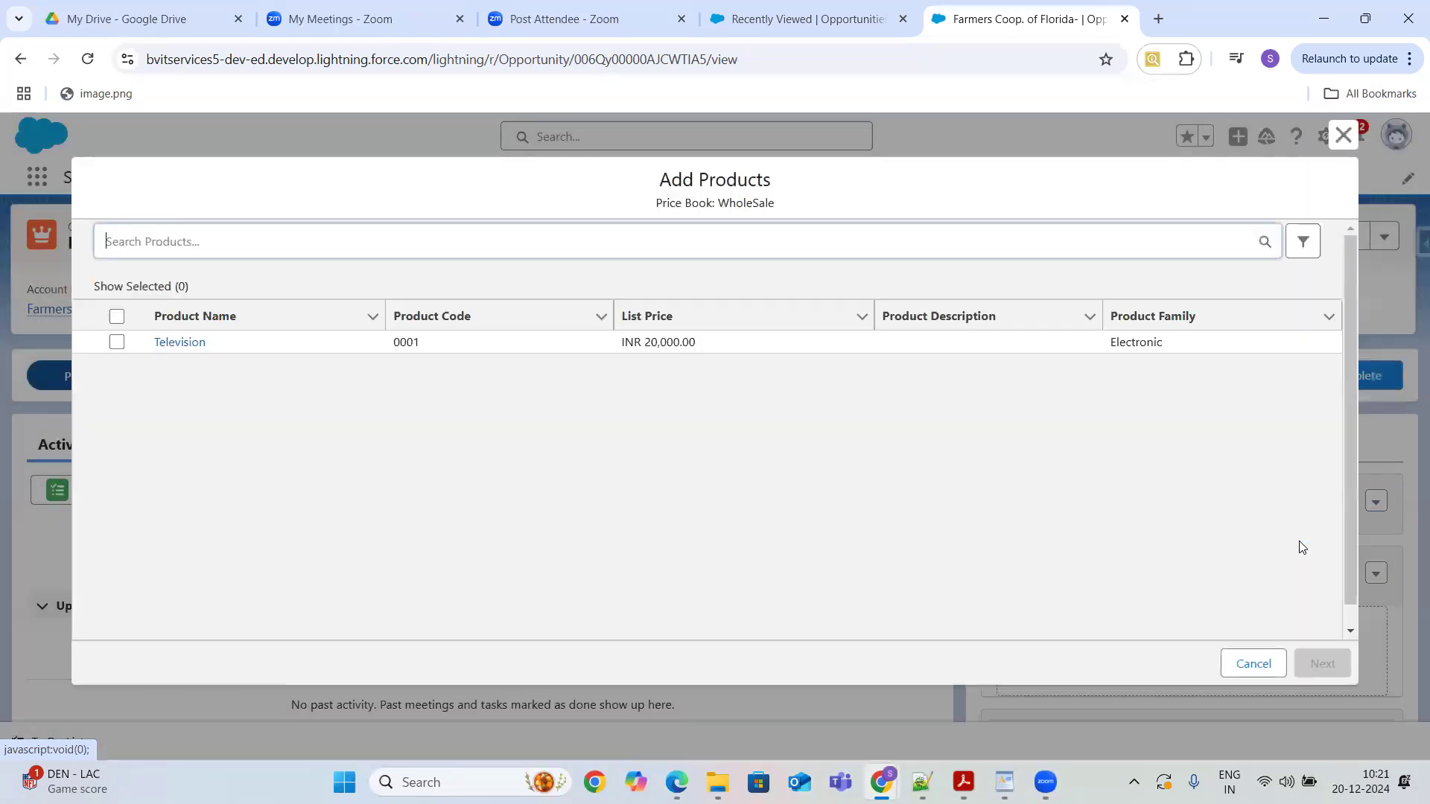
click(1300, 542)
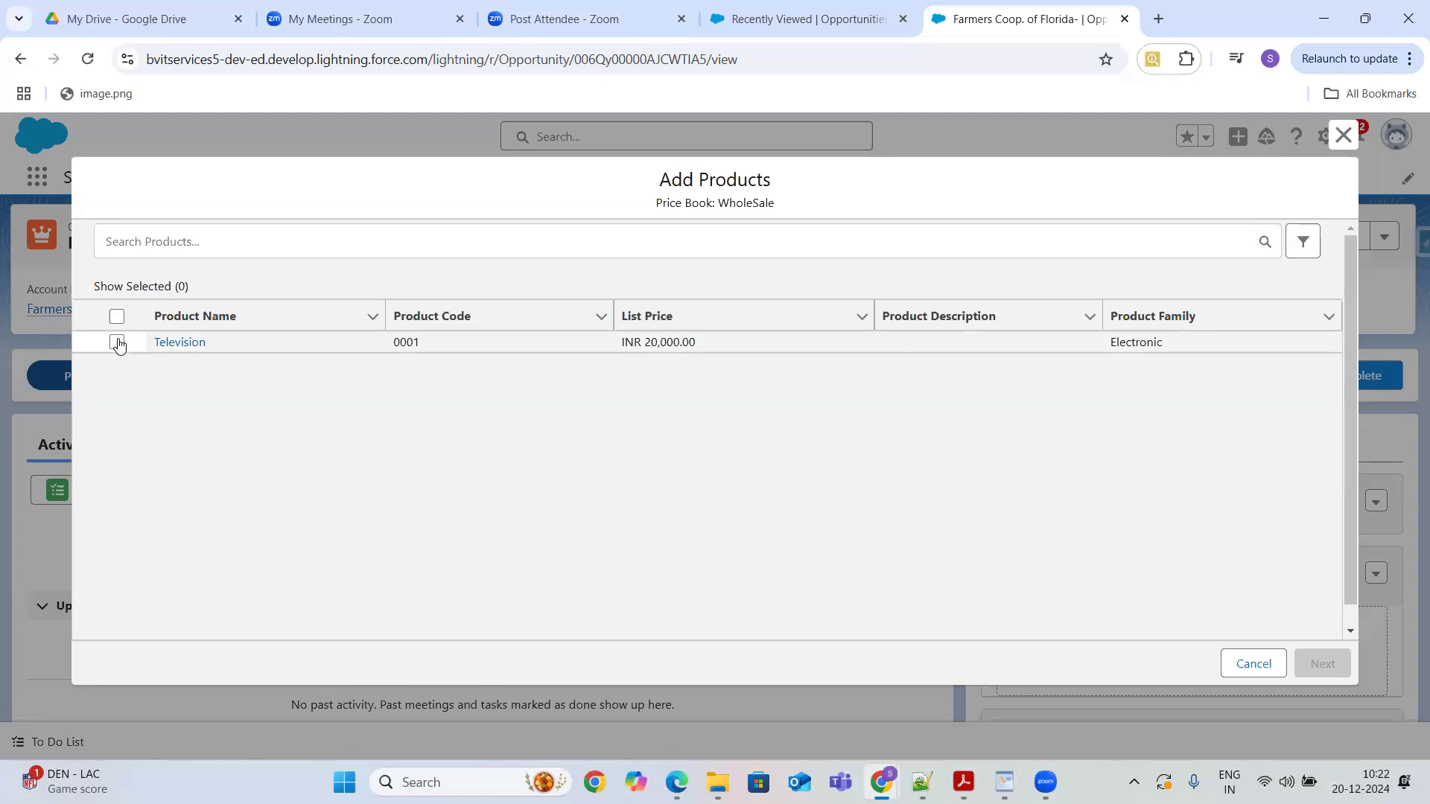
click(117, 342)
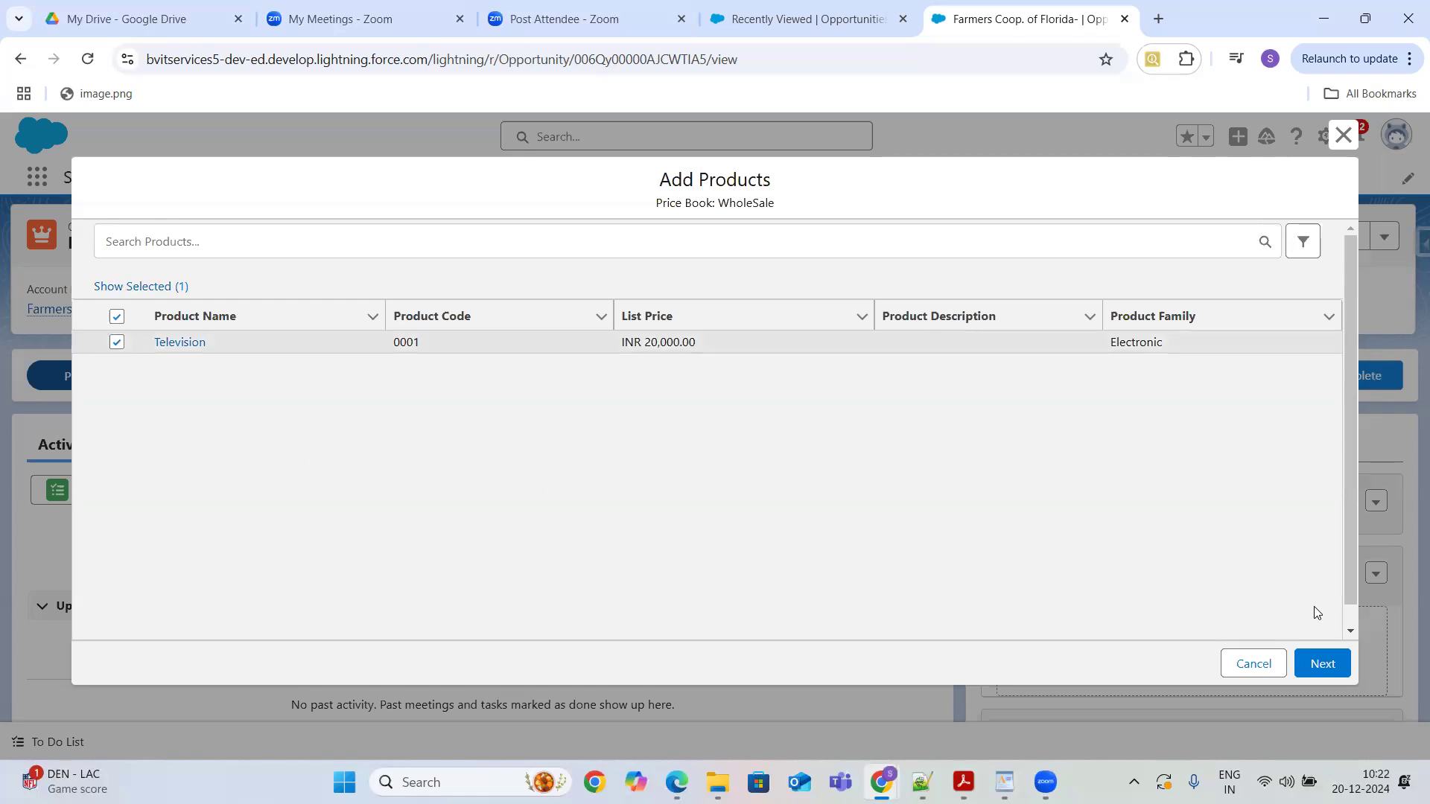
click(1323, 662)
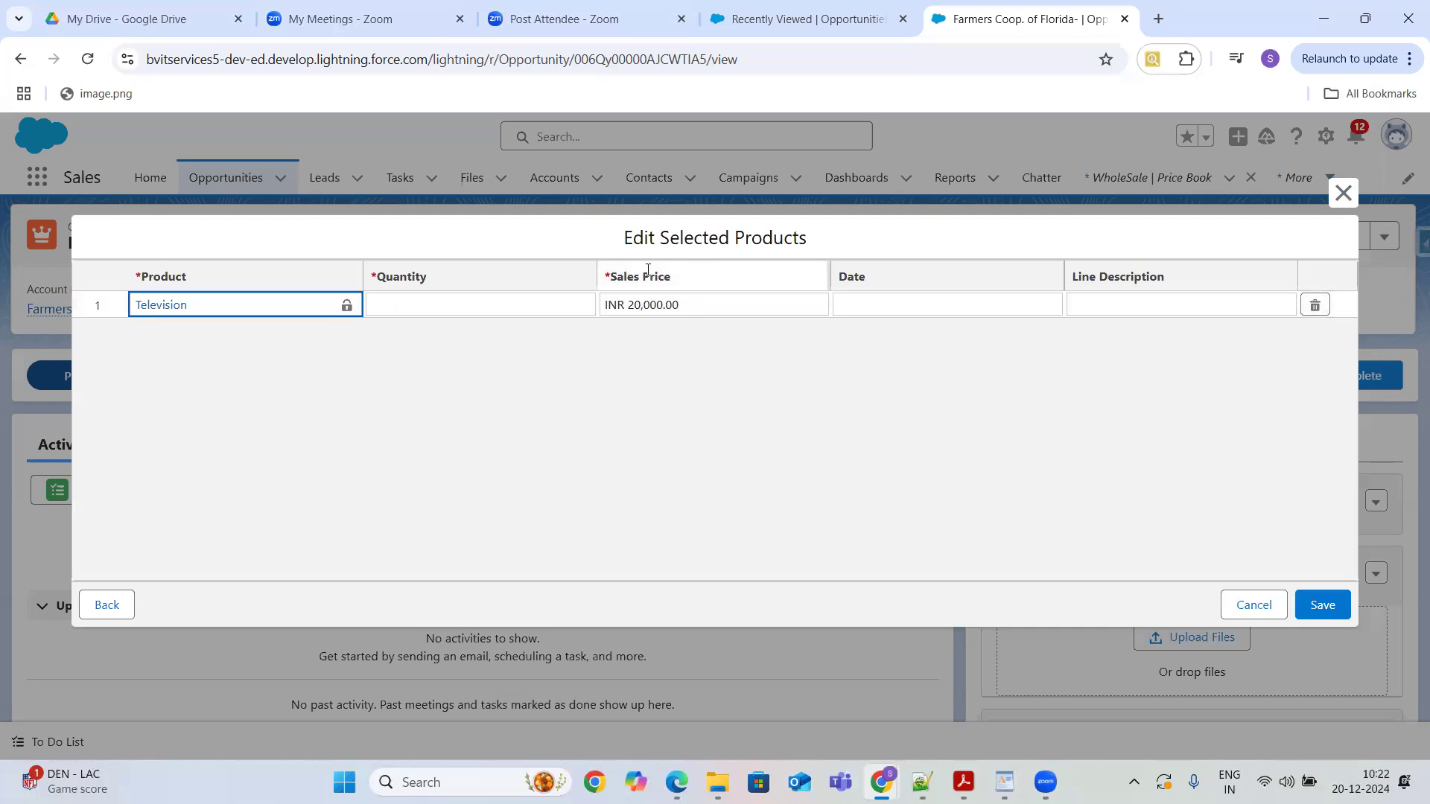
click(463, 304)
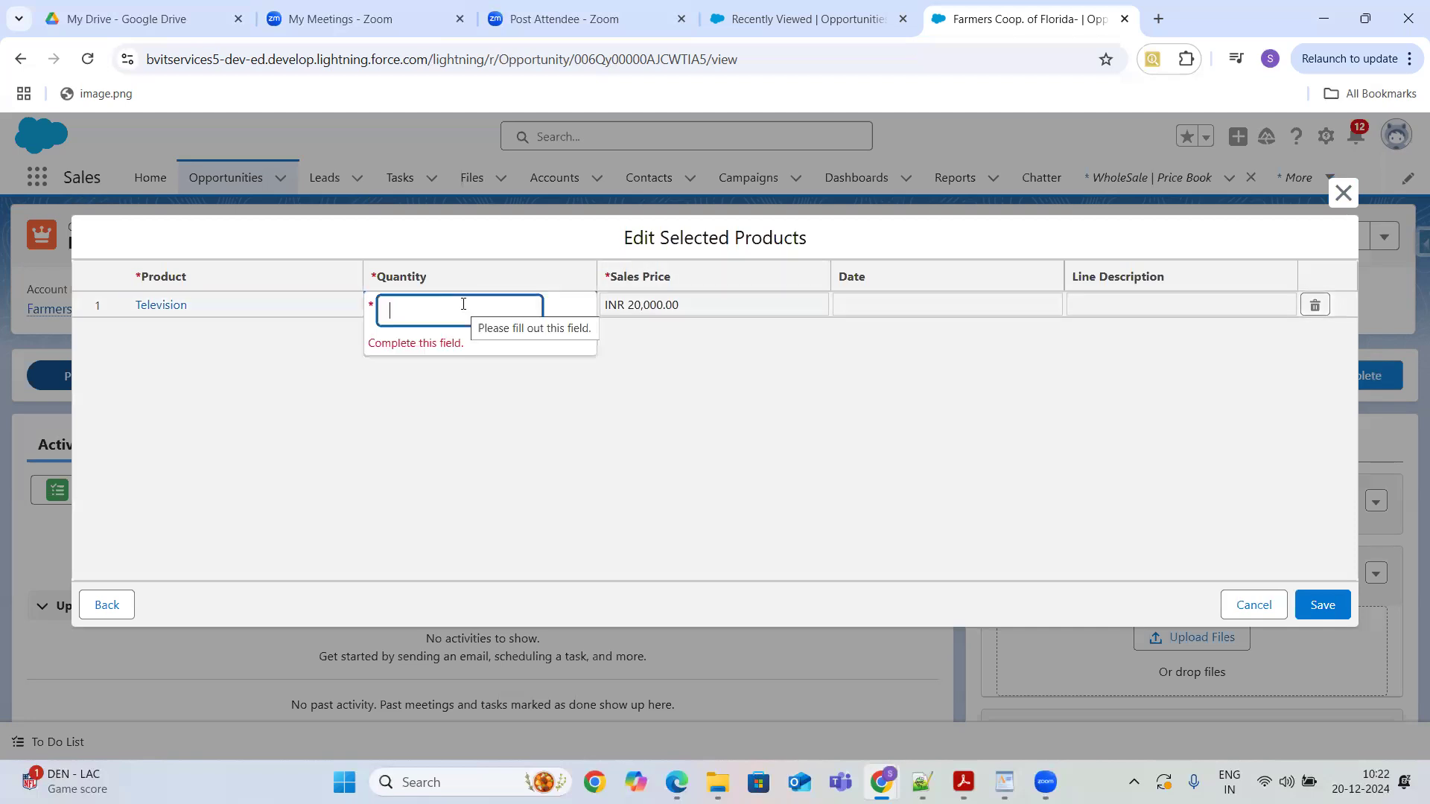
text(5)
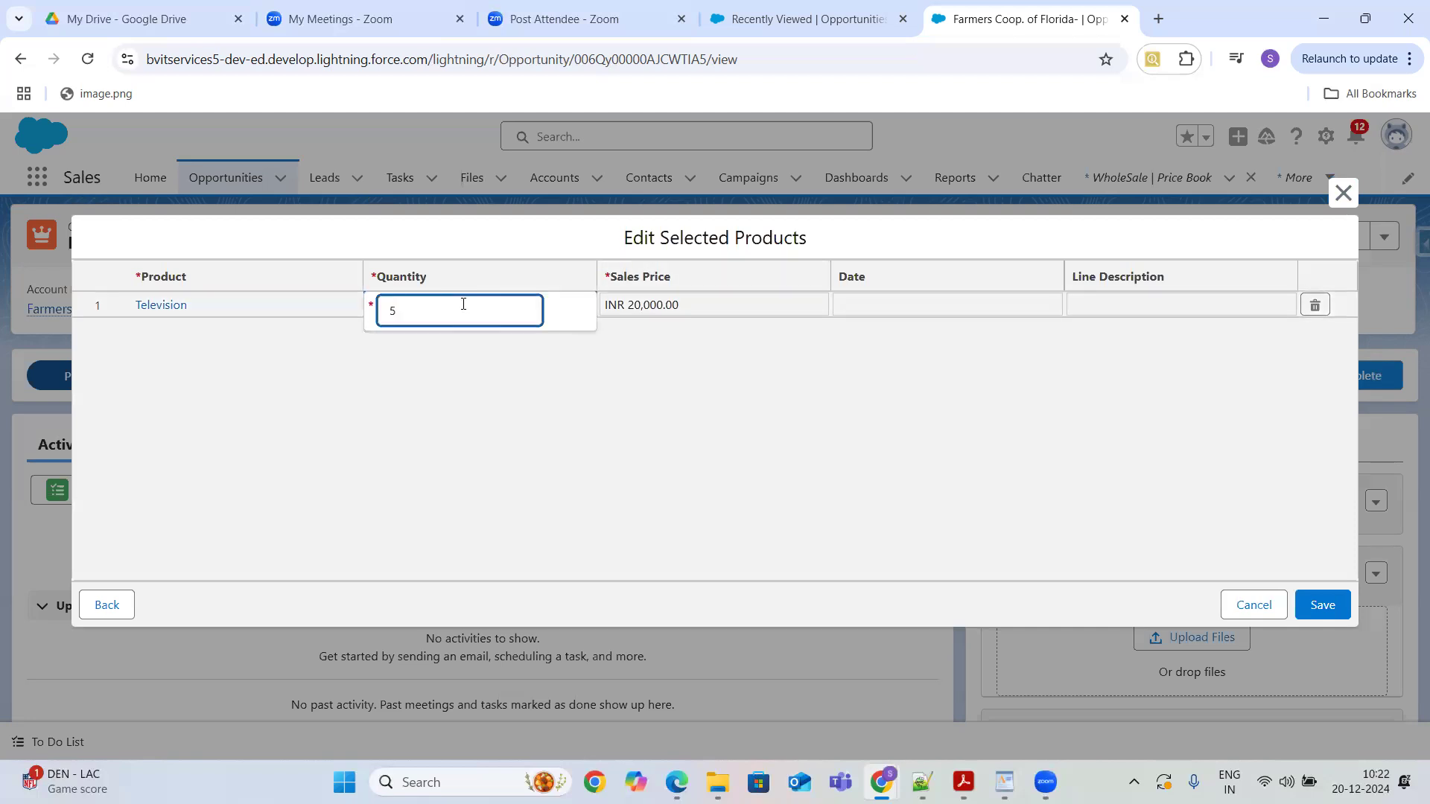
click(557, 383)
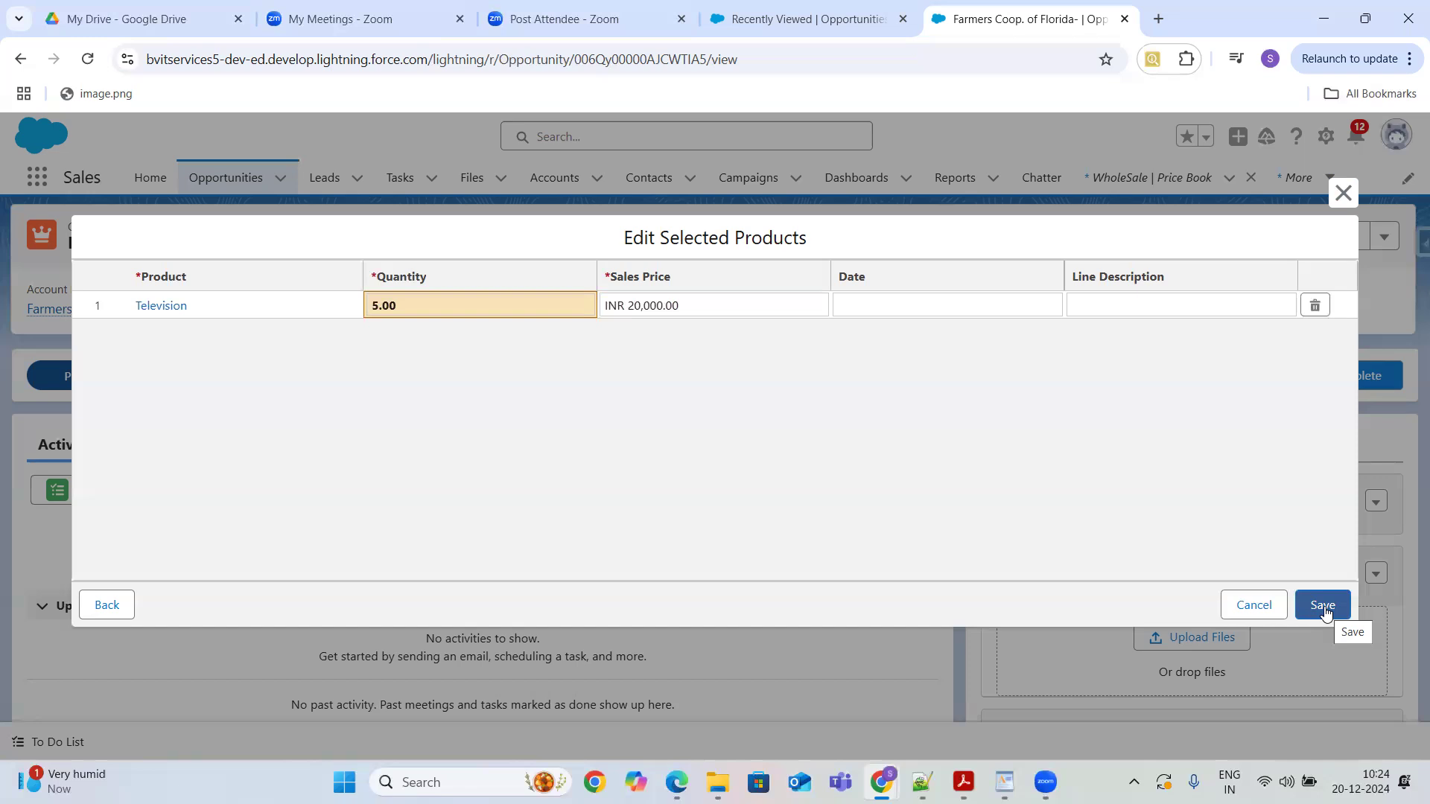
click(1323, 605)
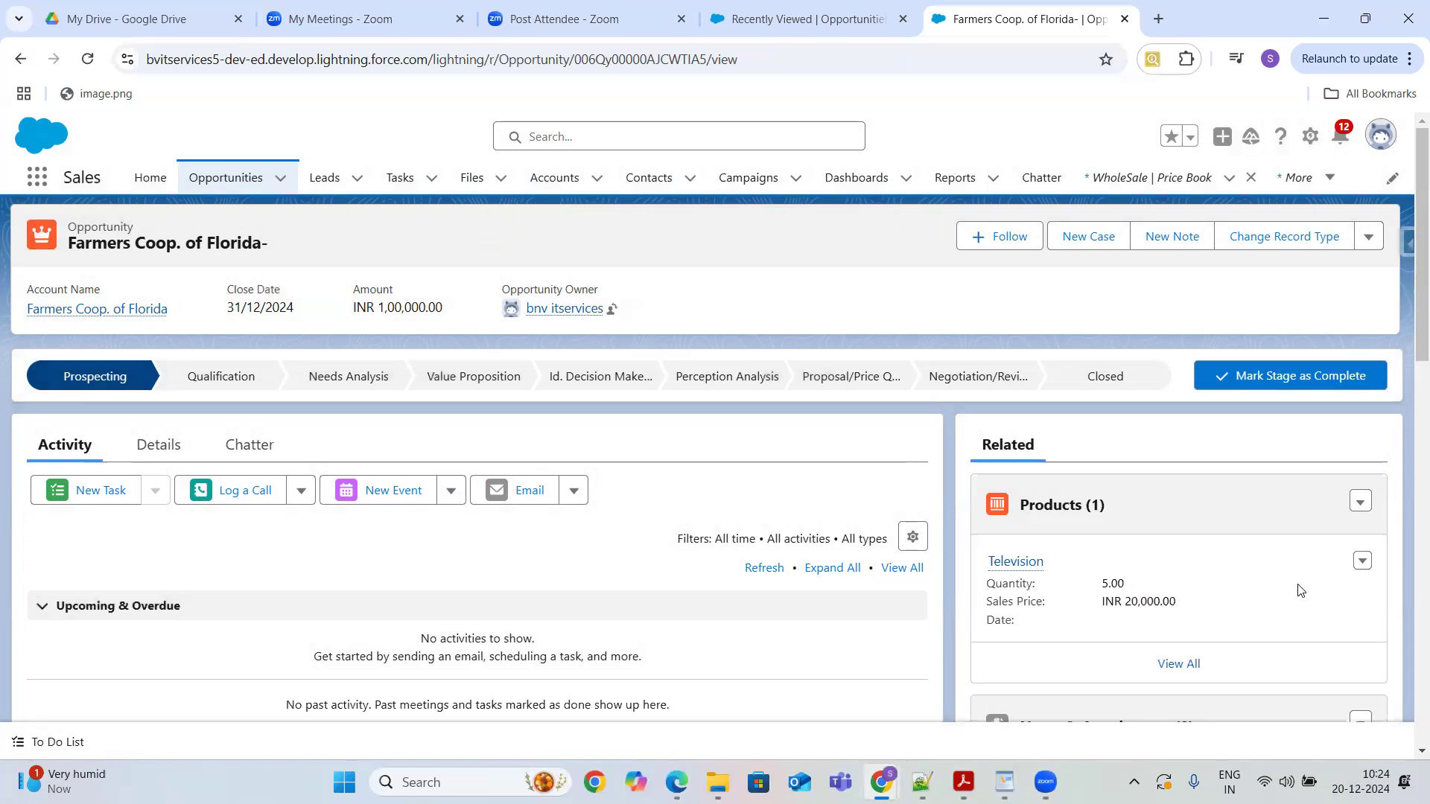
drag(1144, 607, 477, 313)
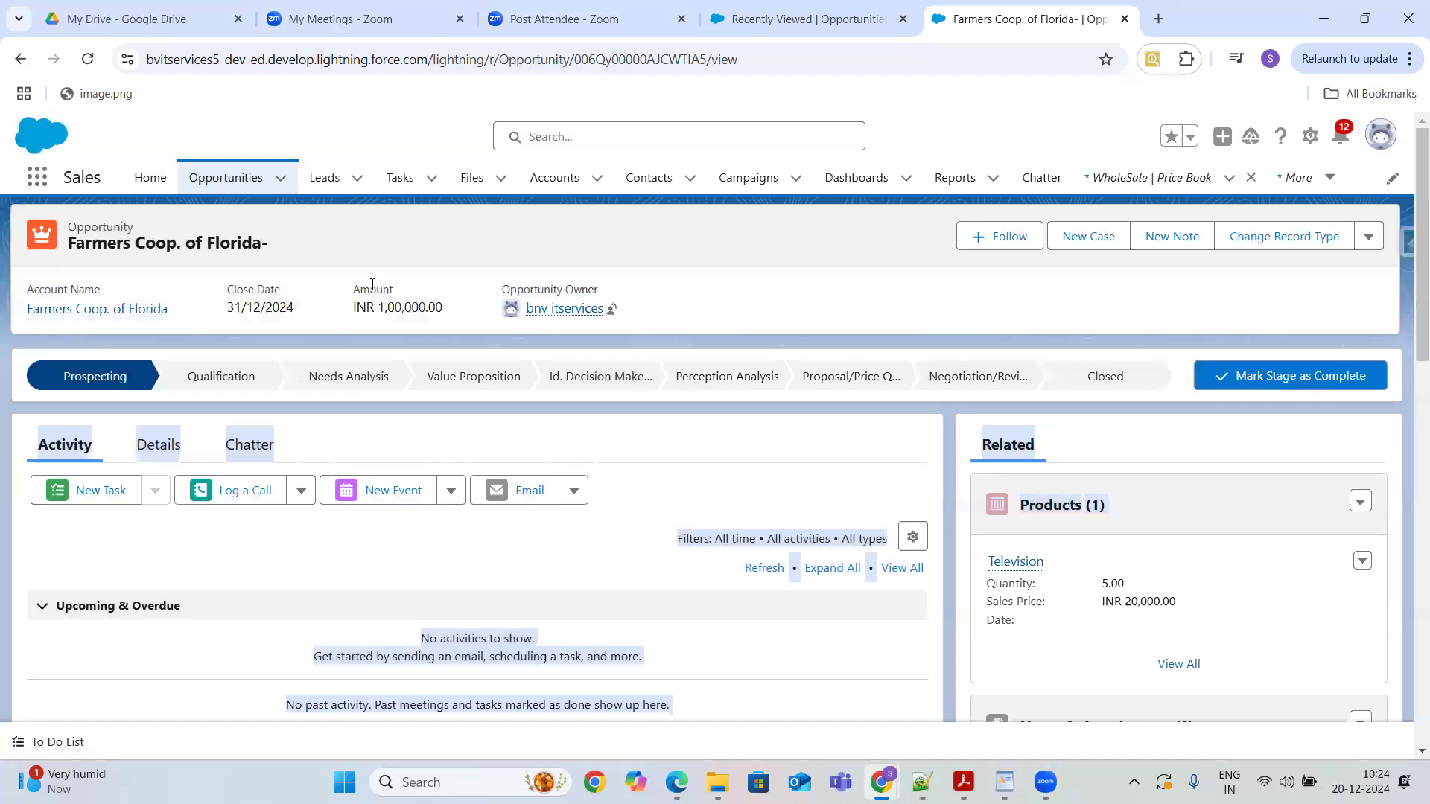
drag(353, 291, 447, 315)
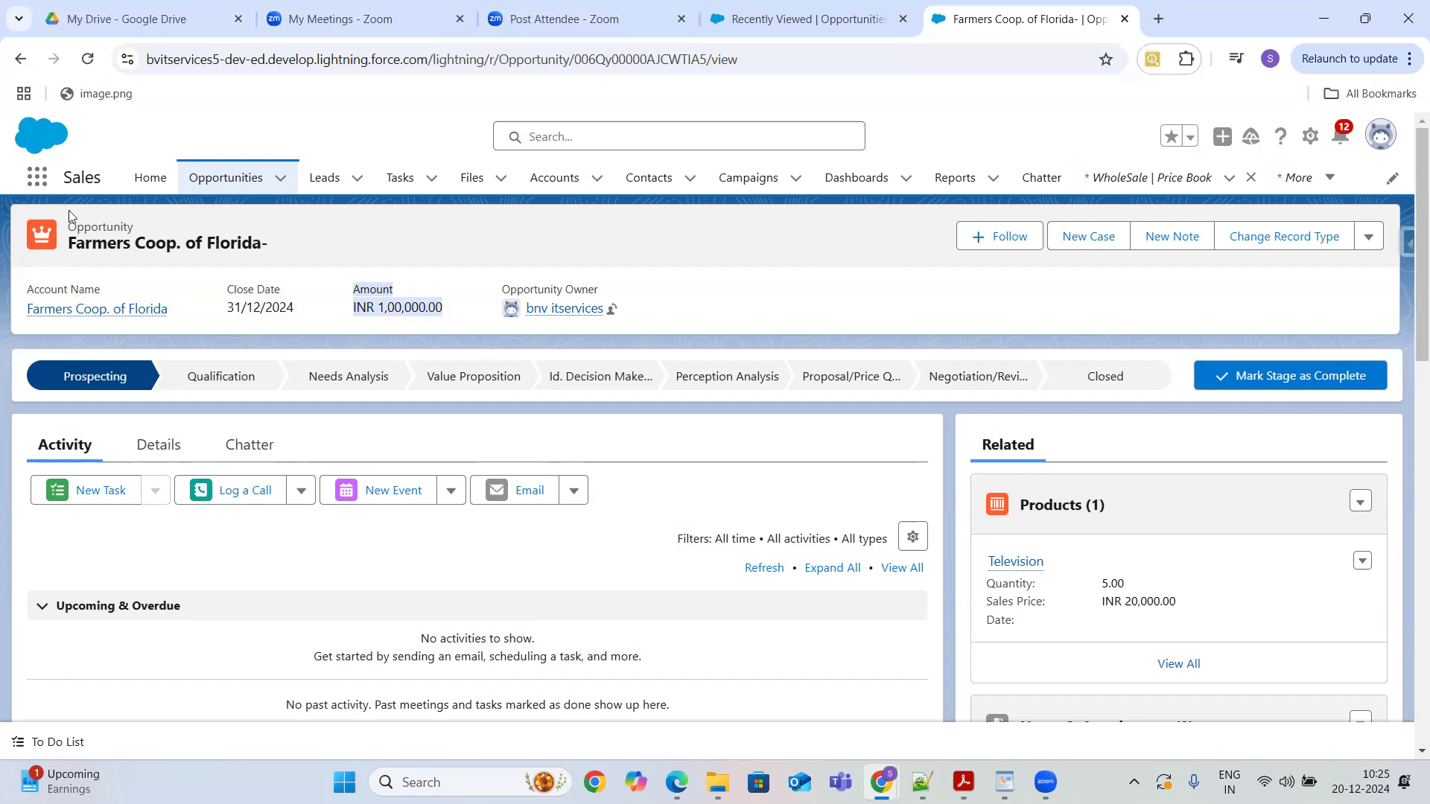
- Open the Television product from the Products list and view its related price books
click(35, 188)
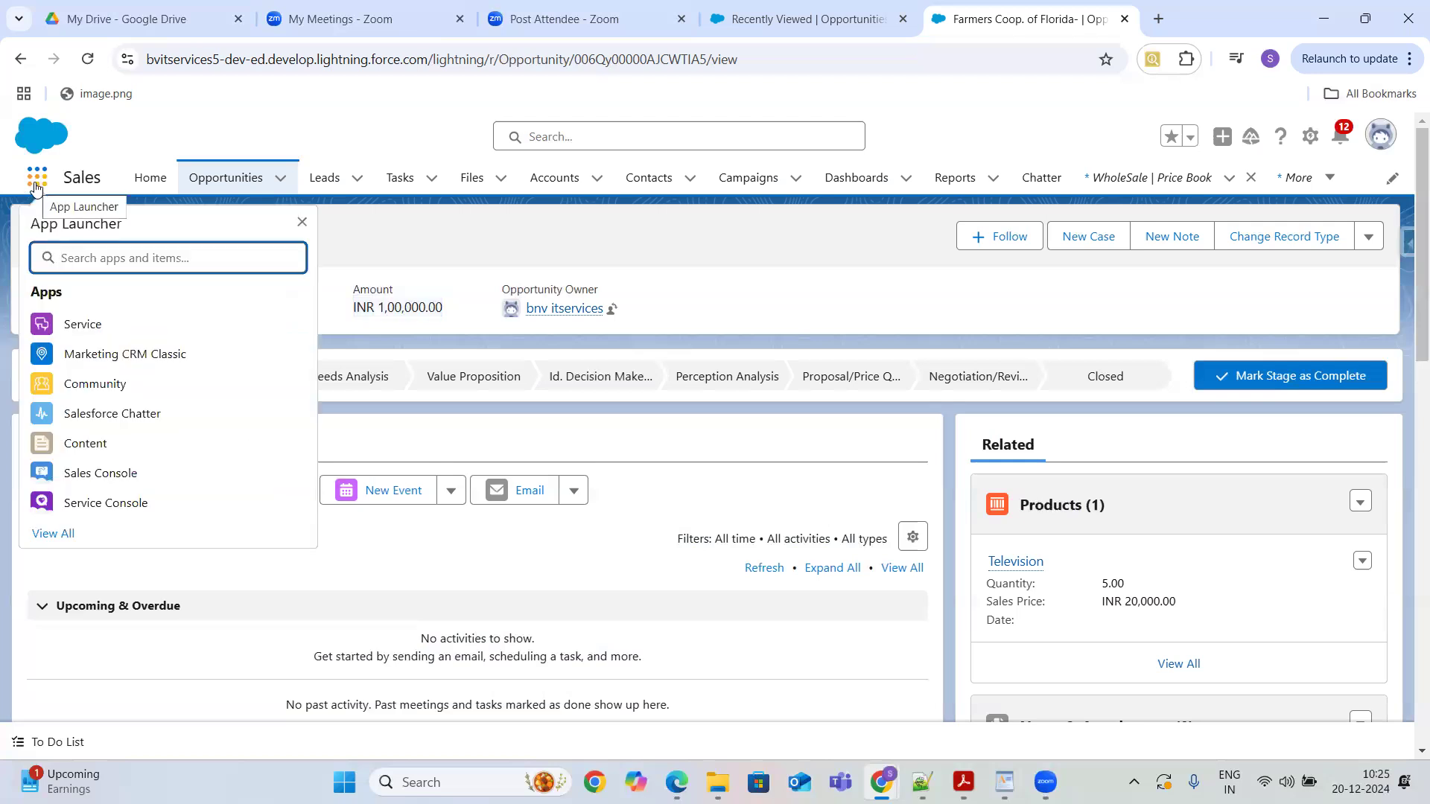
text(product)
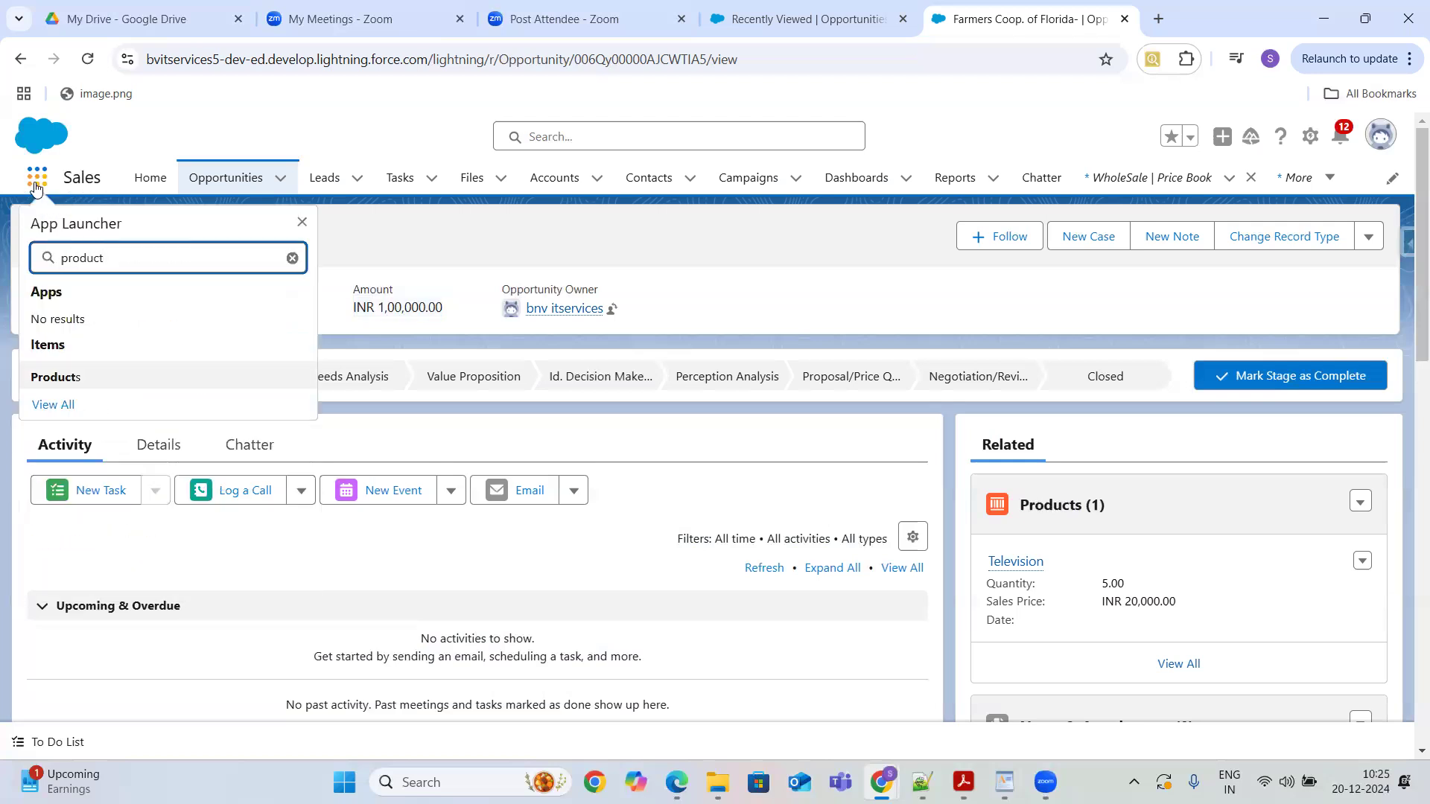
click(50, 375)
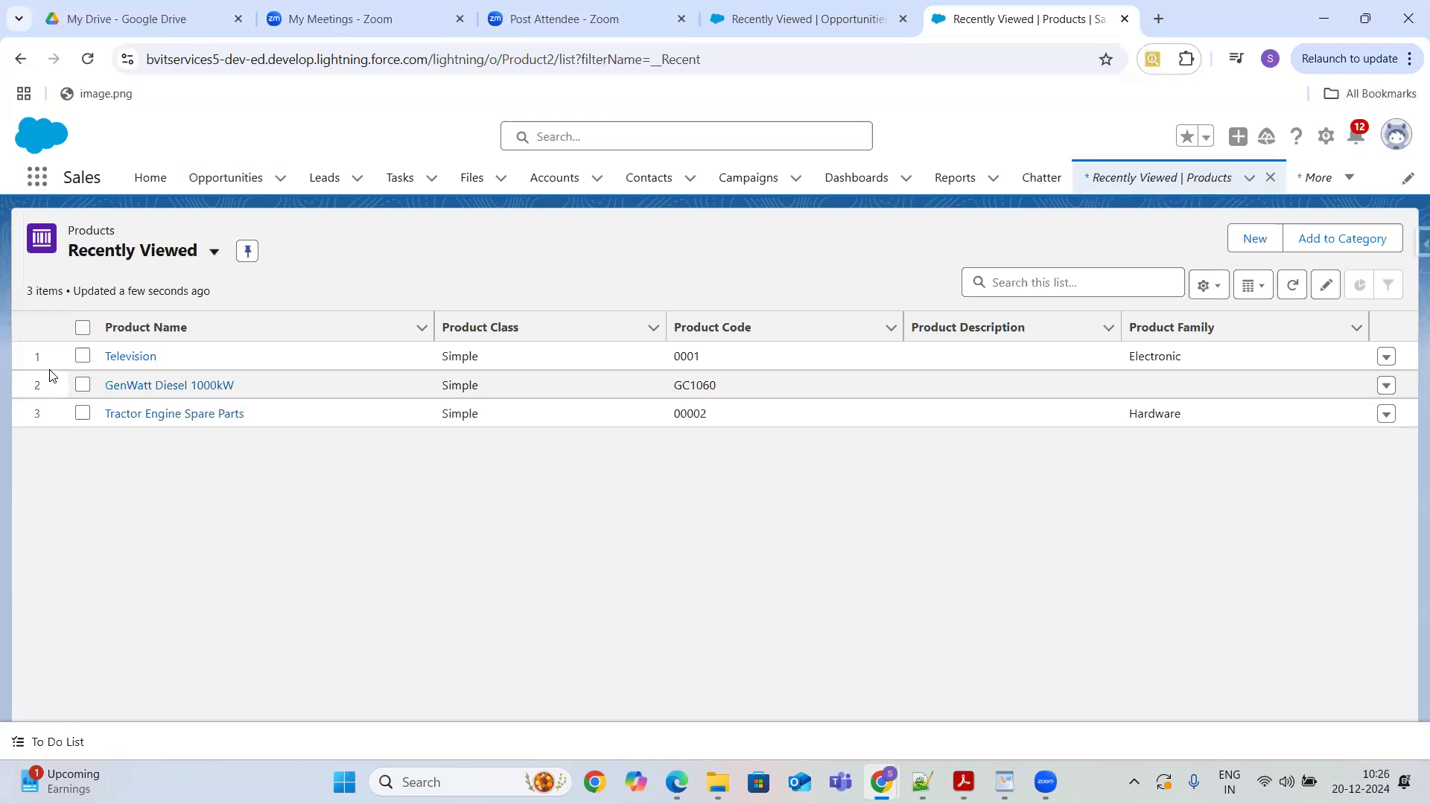
click(132, 357)
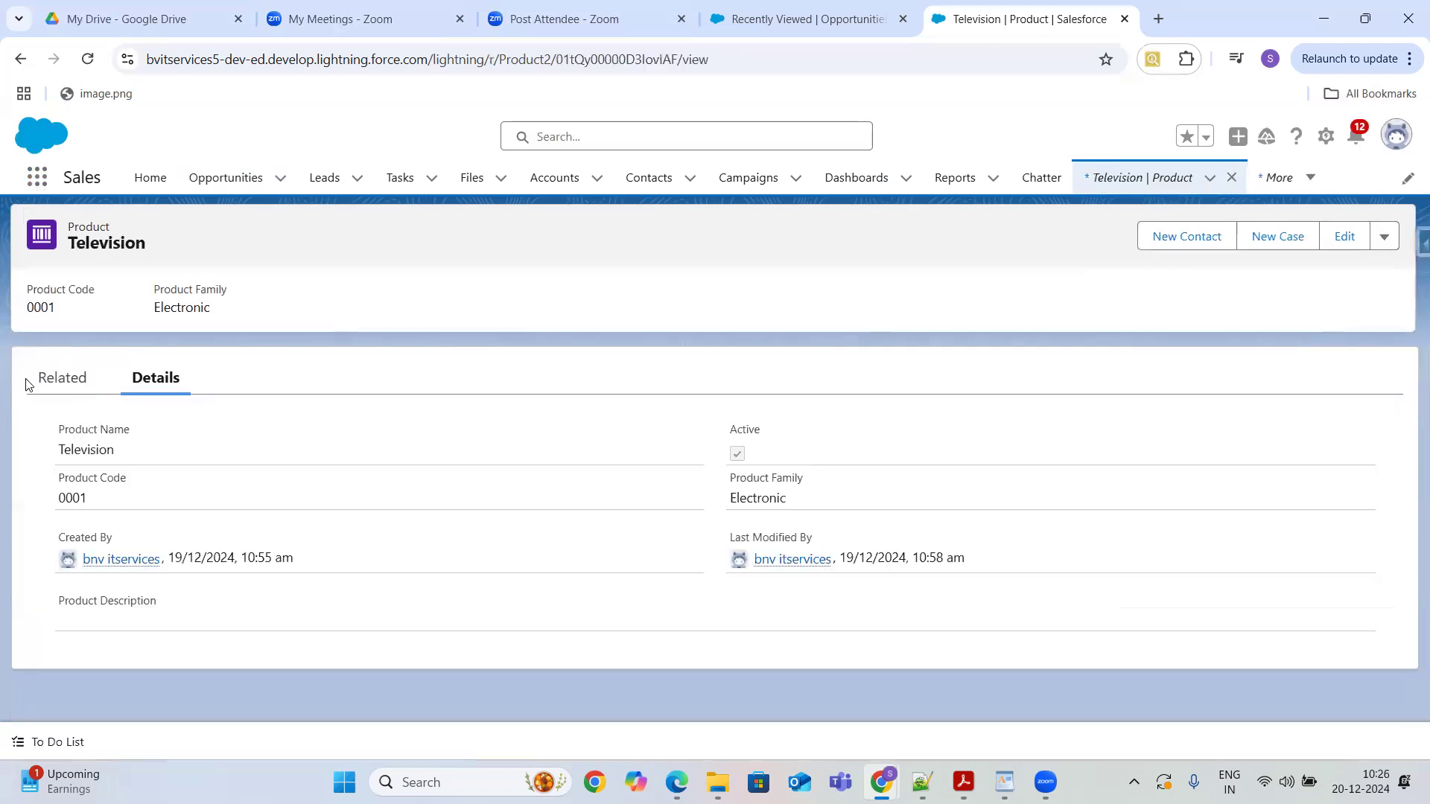
click(48, 382)
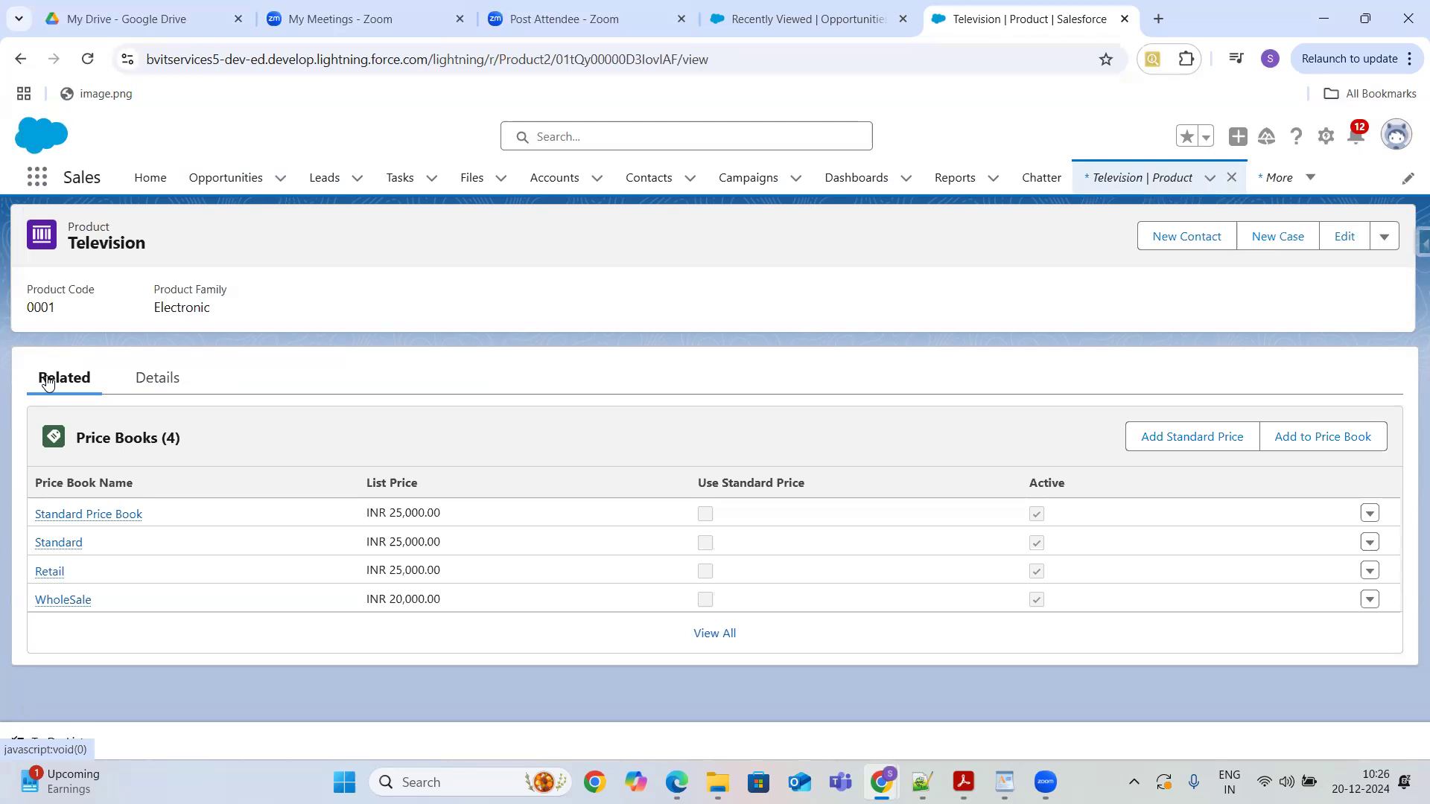
- Open the Standard Price Book, review its price book entries, open GenWatt Diesel 1000kW and return
click(104, 514)
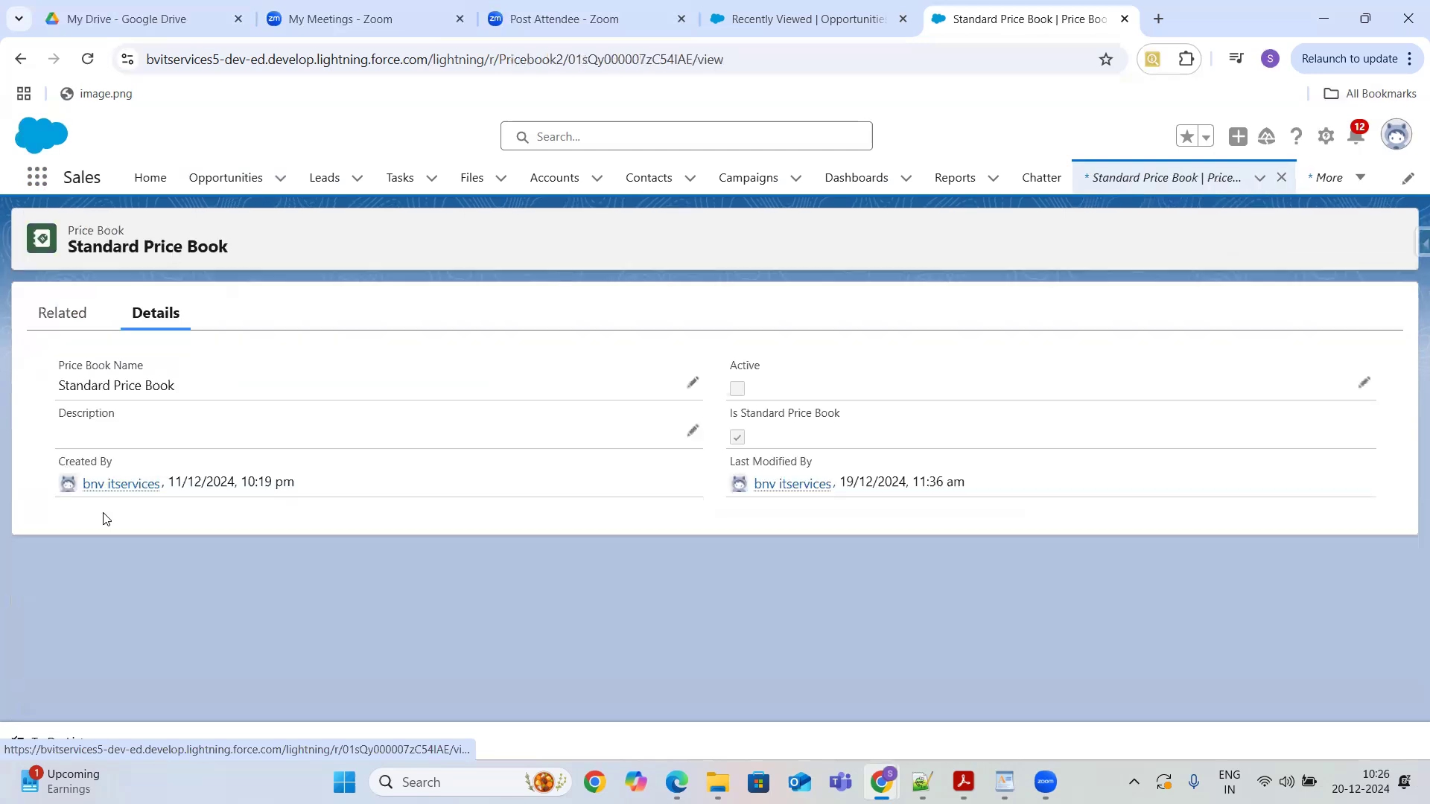
click(63, 331)
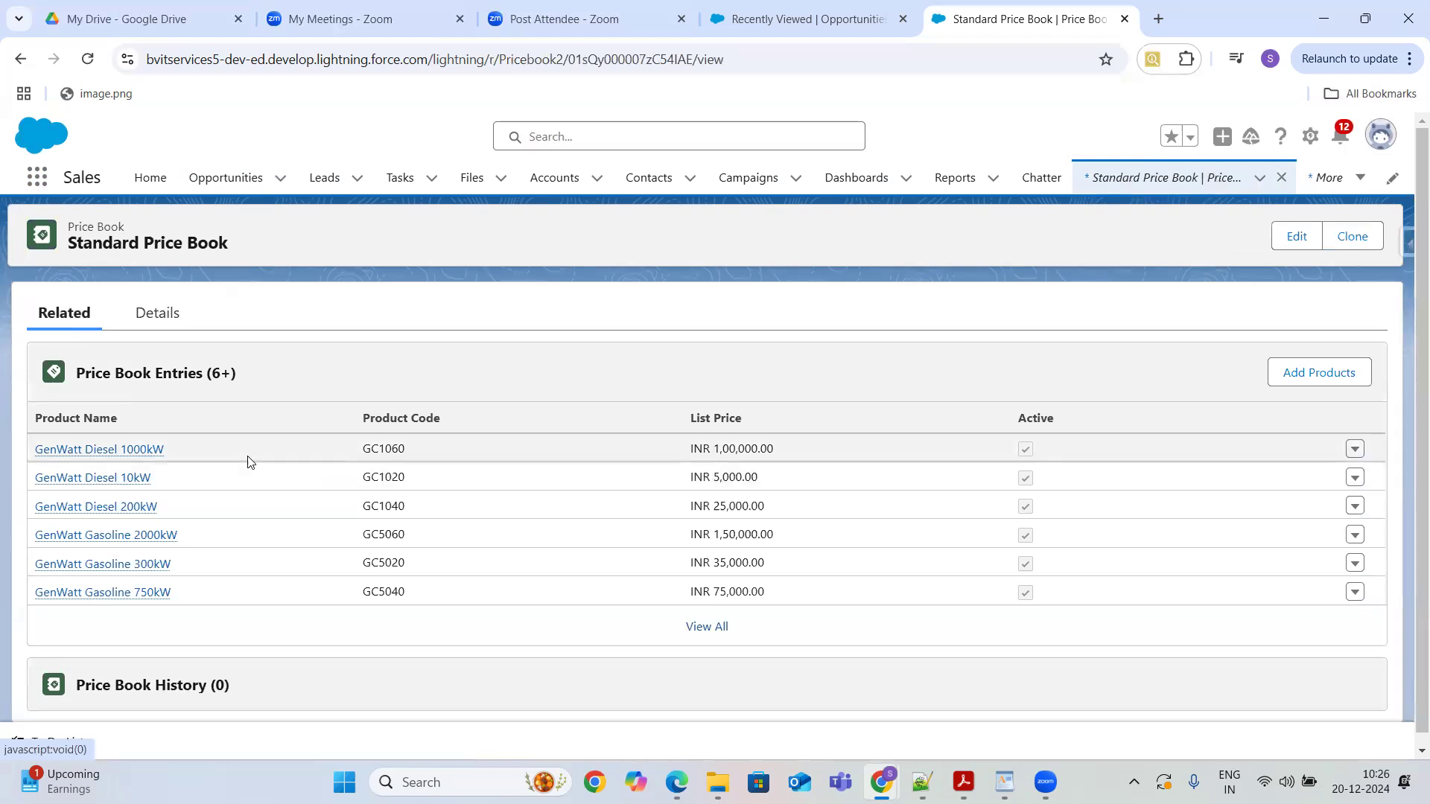
click(116, 450)
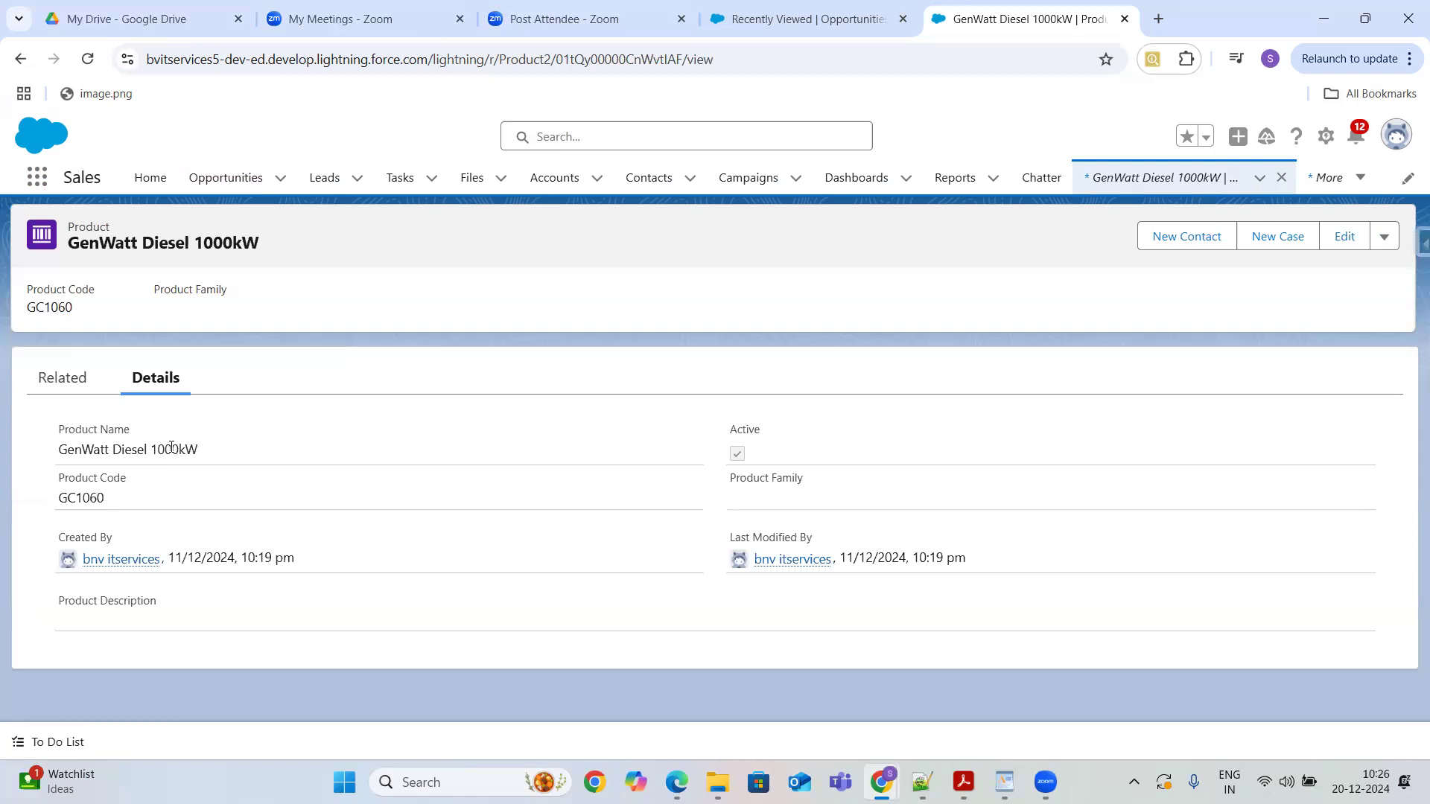
click(20, 60)
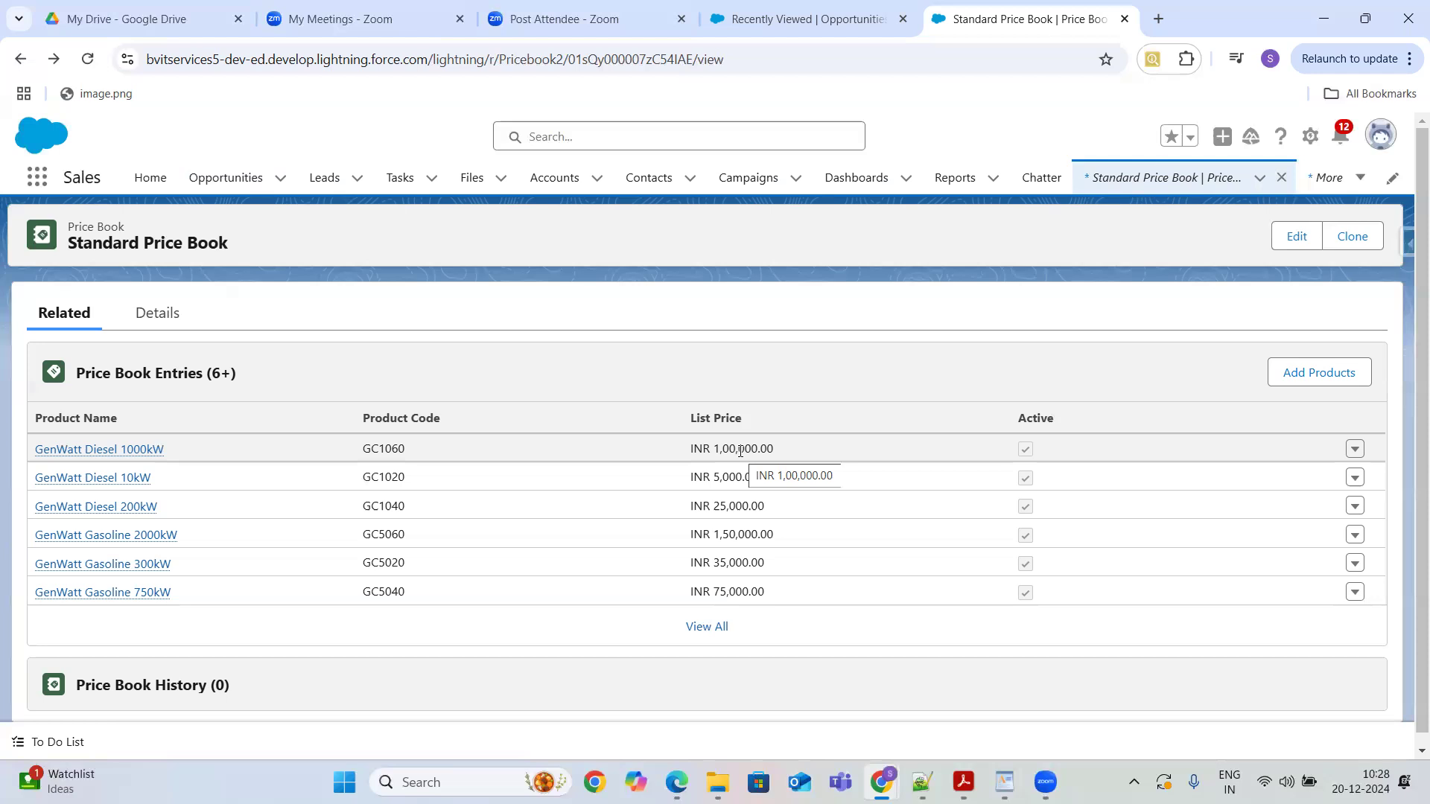
- Switch the Opportunities list to the All Opportunities view
click(231, 188)
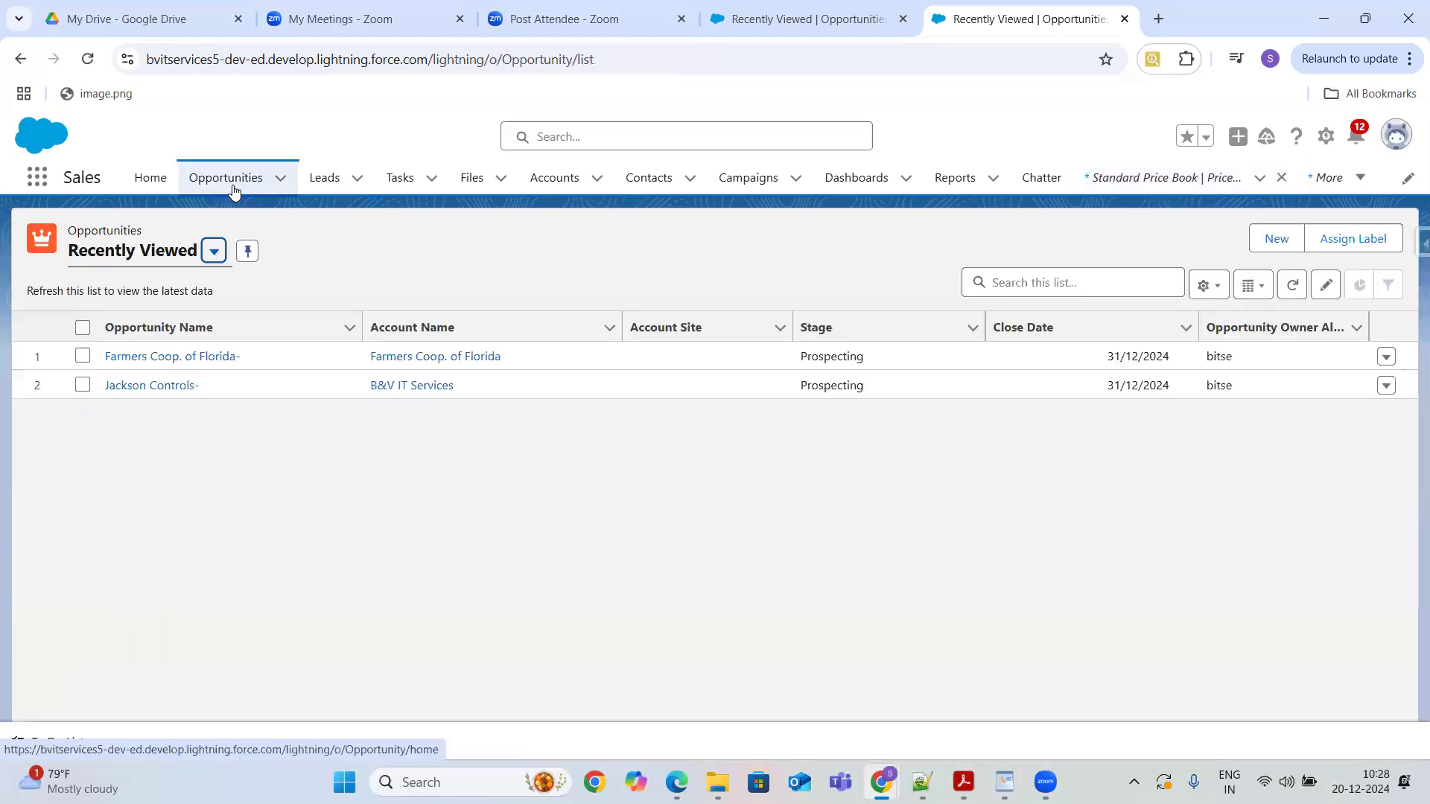
click(214, 251)
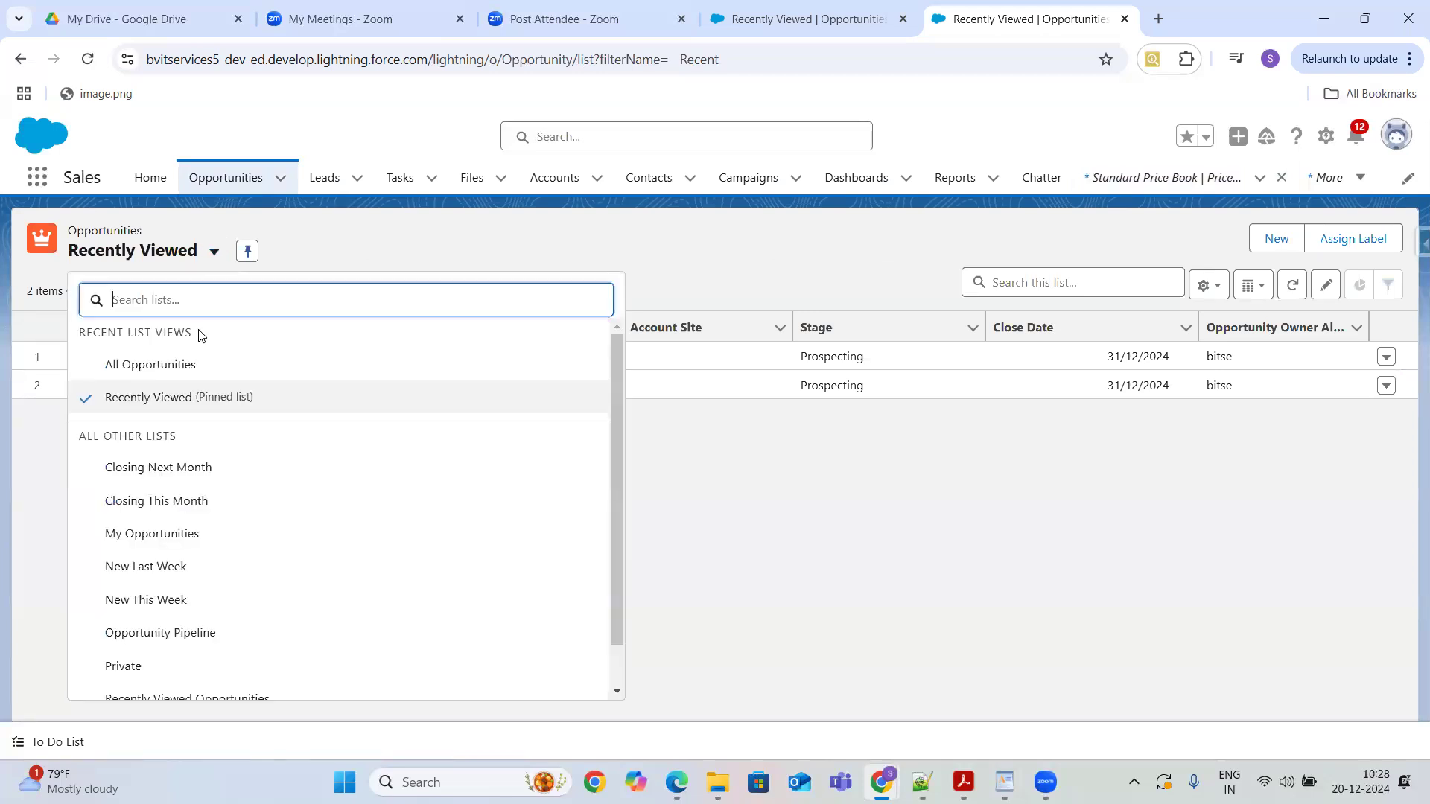
click(170, 376)
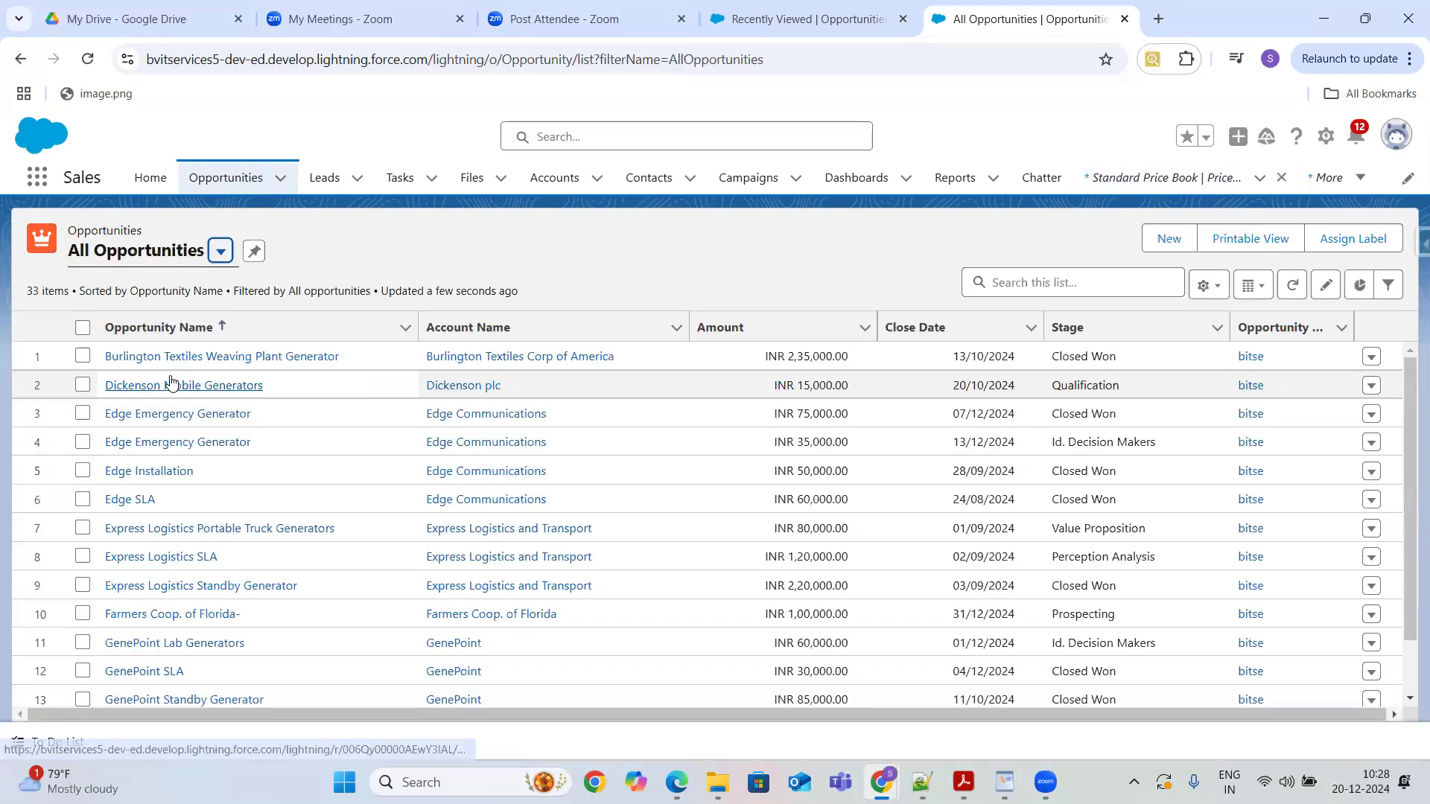
click(271, 416)
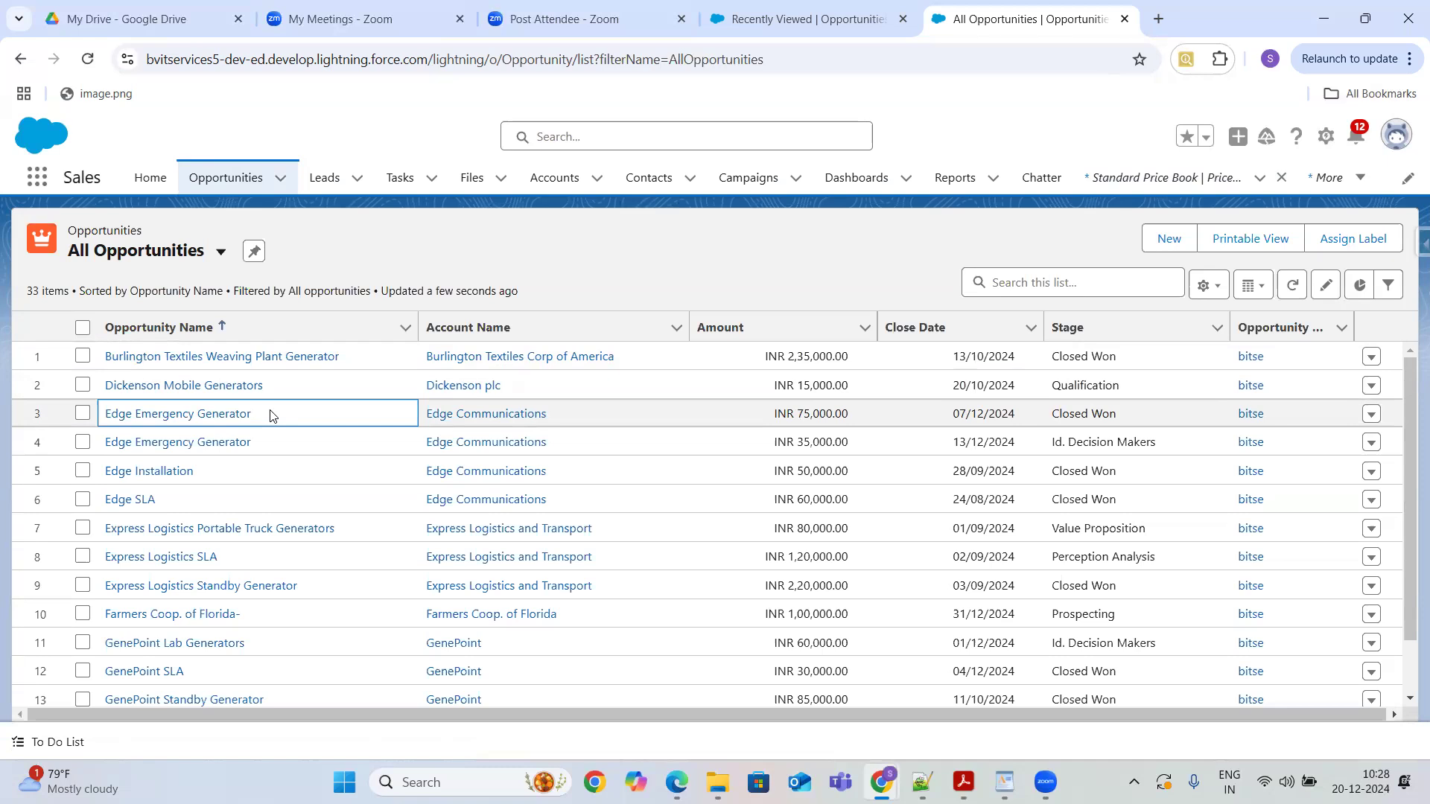
- Open Burlington Textiles Weaving Plant Generator, Dickinson Mobile Generators and Edge Emergency Generator in new browser tabs
right_click(253, 359)
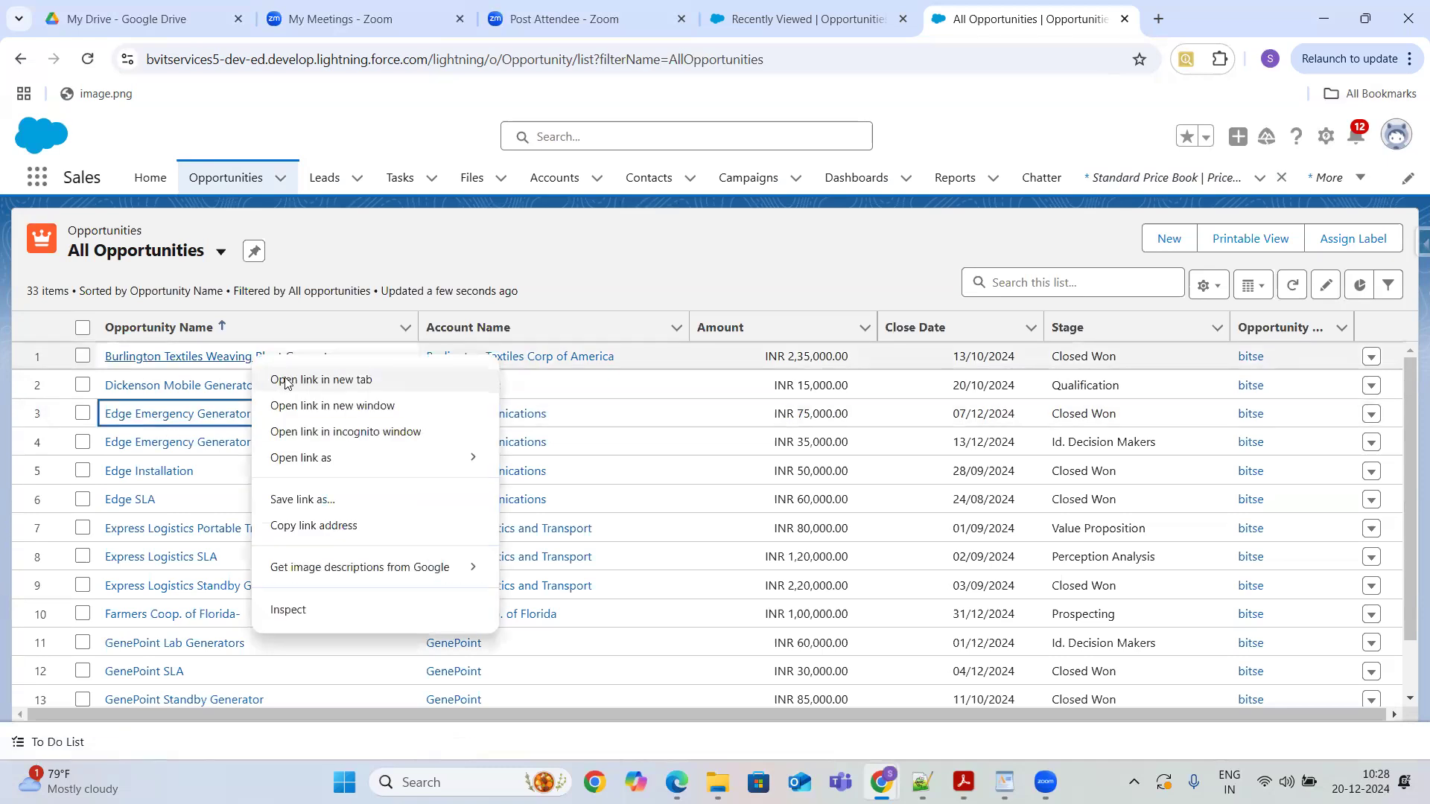
click(321, 380)
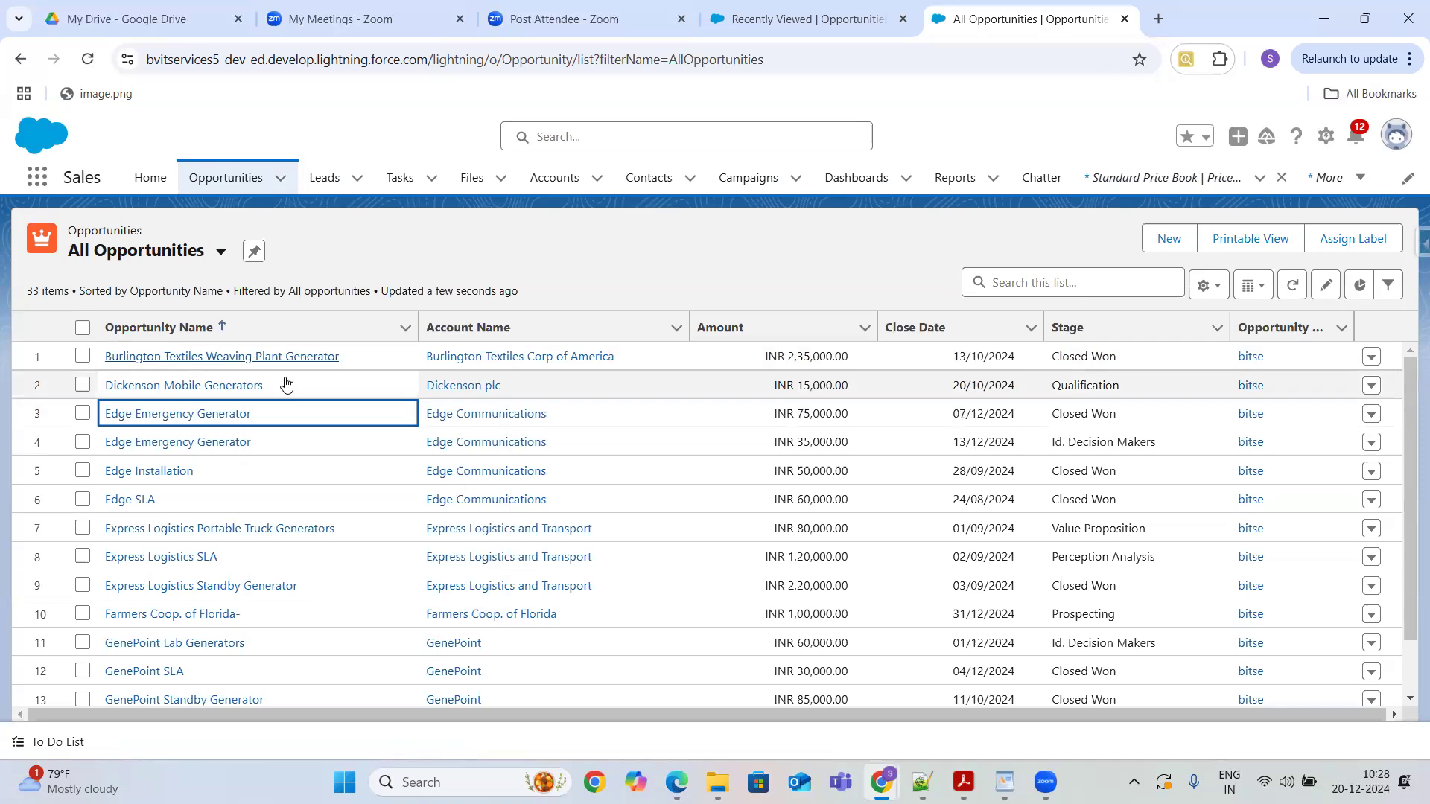
right_click(191, 390)
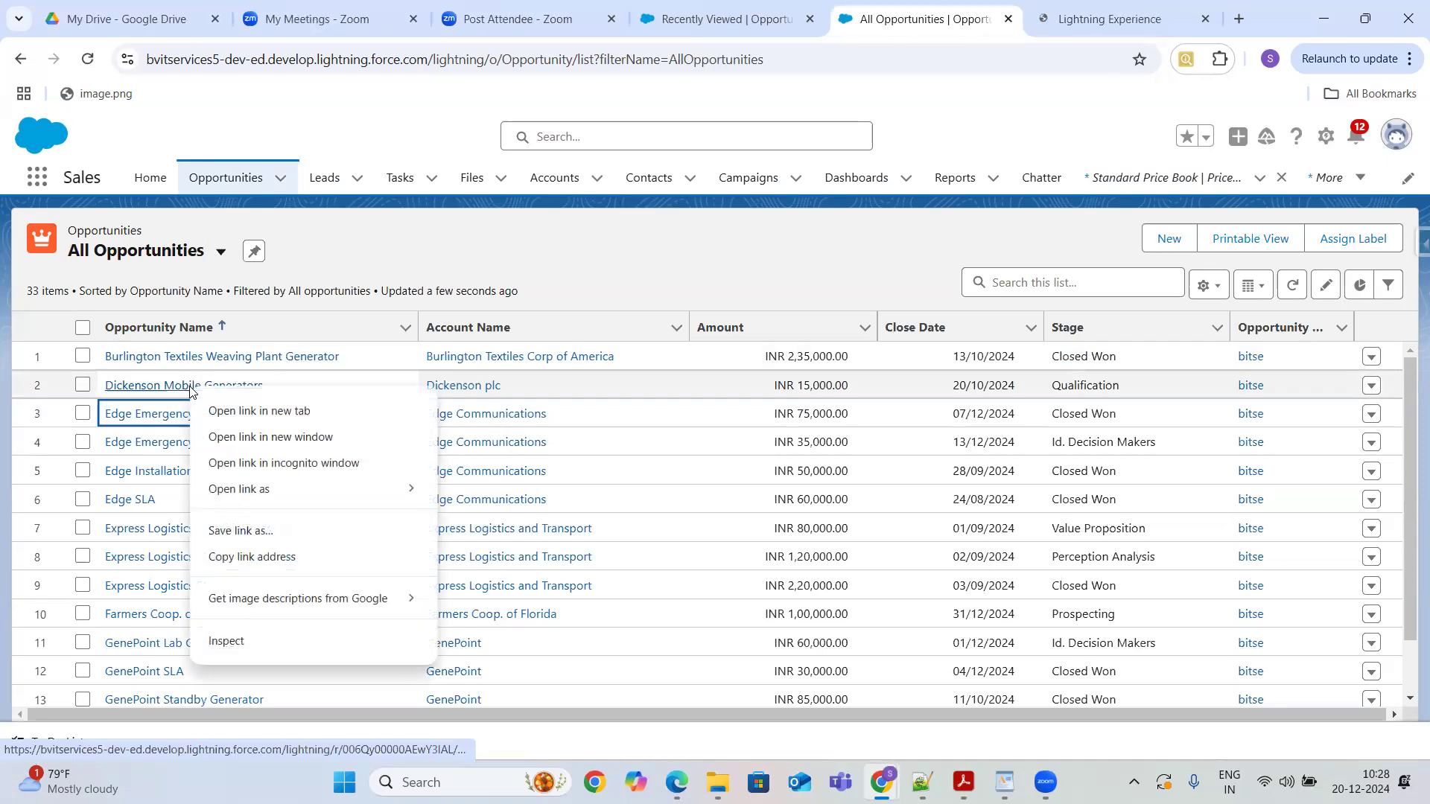
click(217, 412)
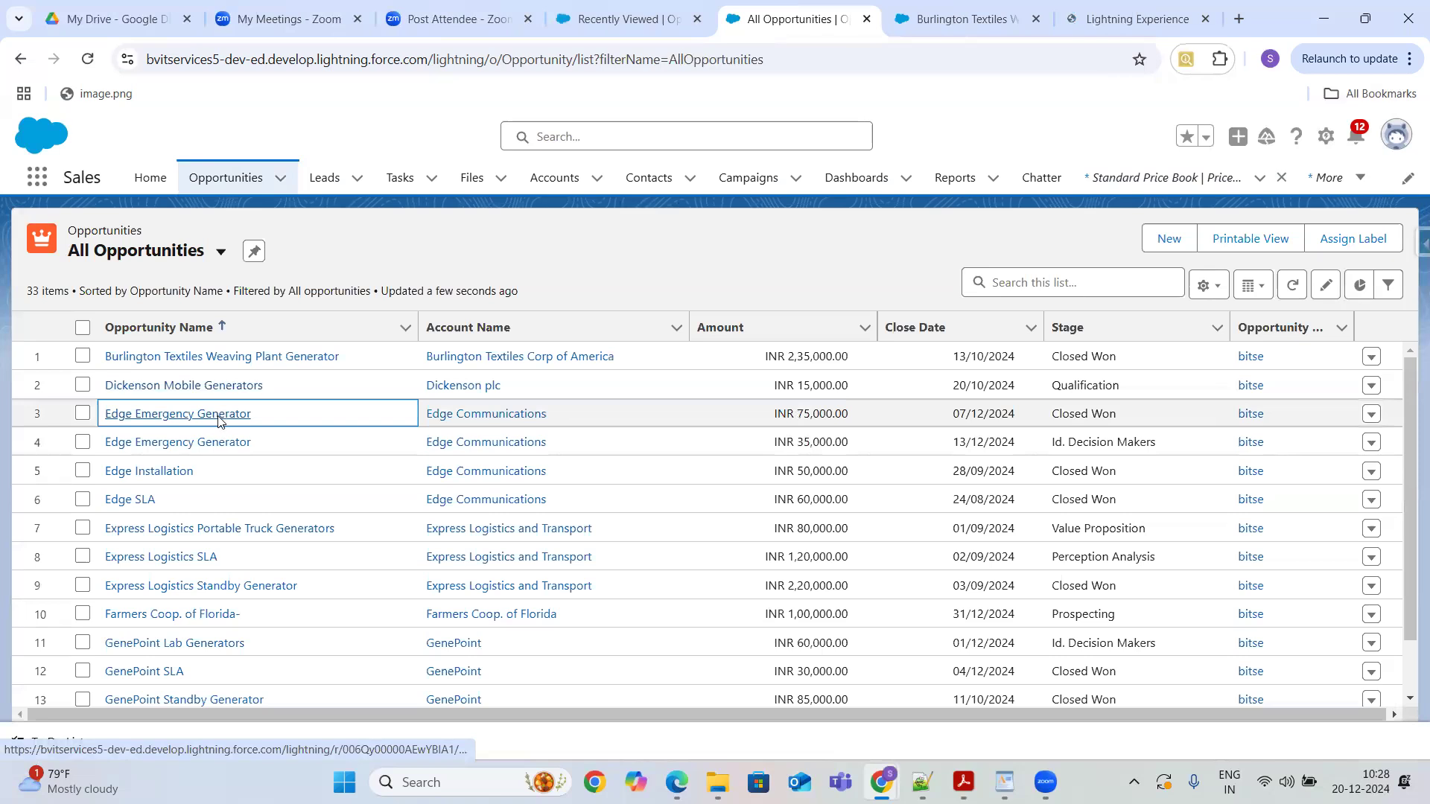
right_click(218, 421)
click(266, 445)
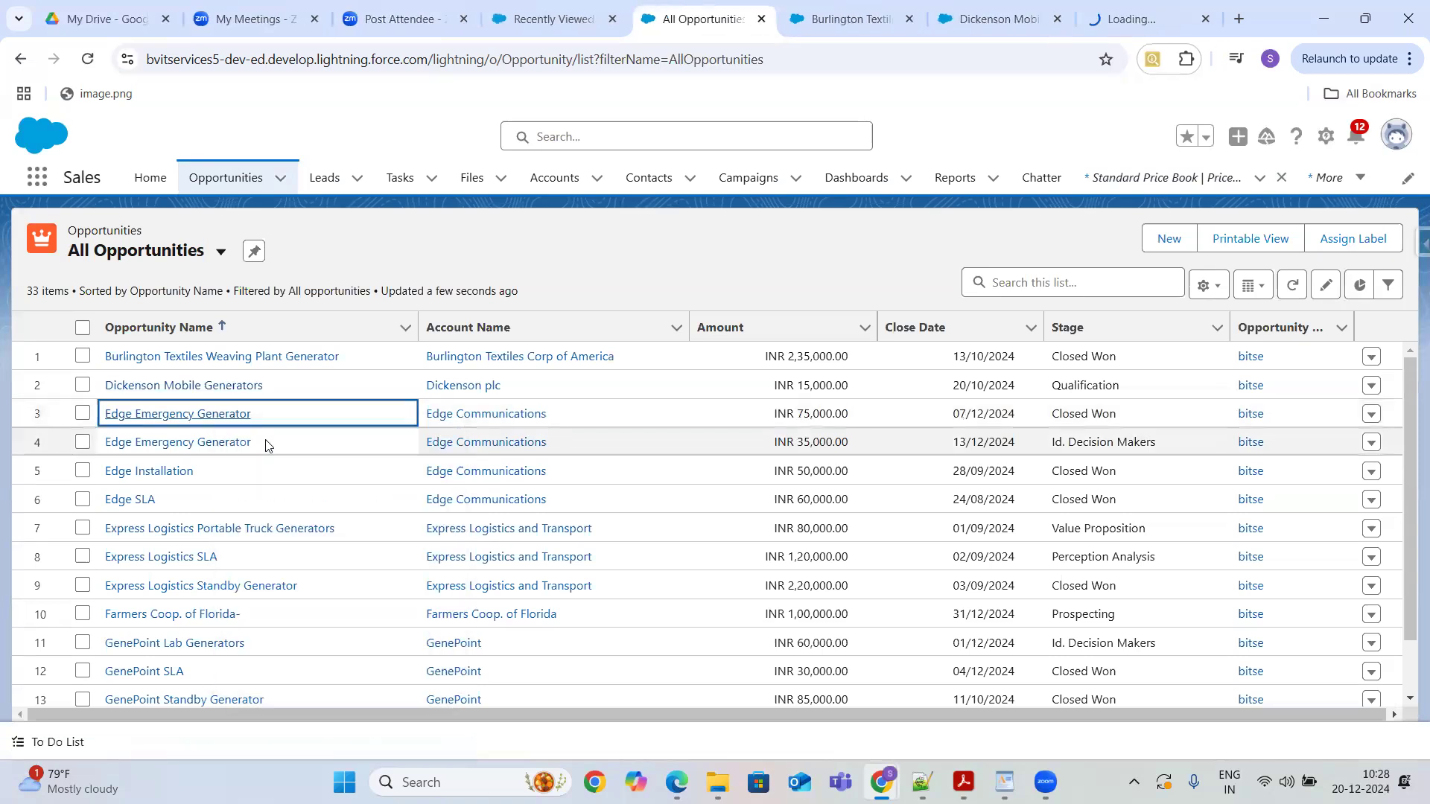
- View the Burlington Textiles Weaving Plant Generator opportunity's details and close the New in Summer '19 panel
click(817, 22)
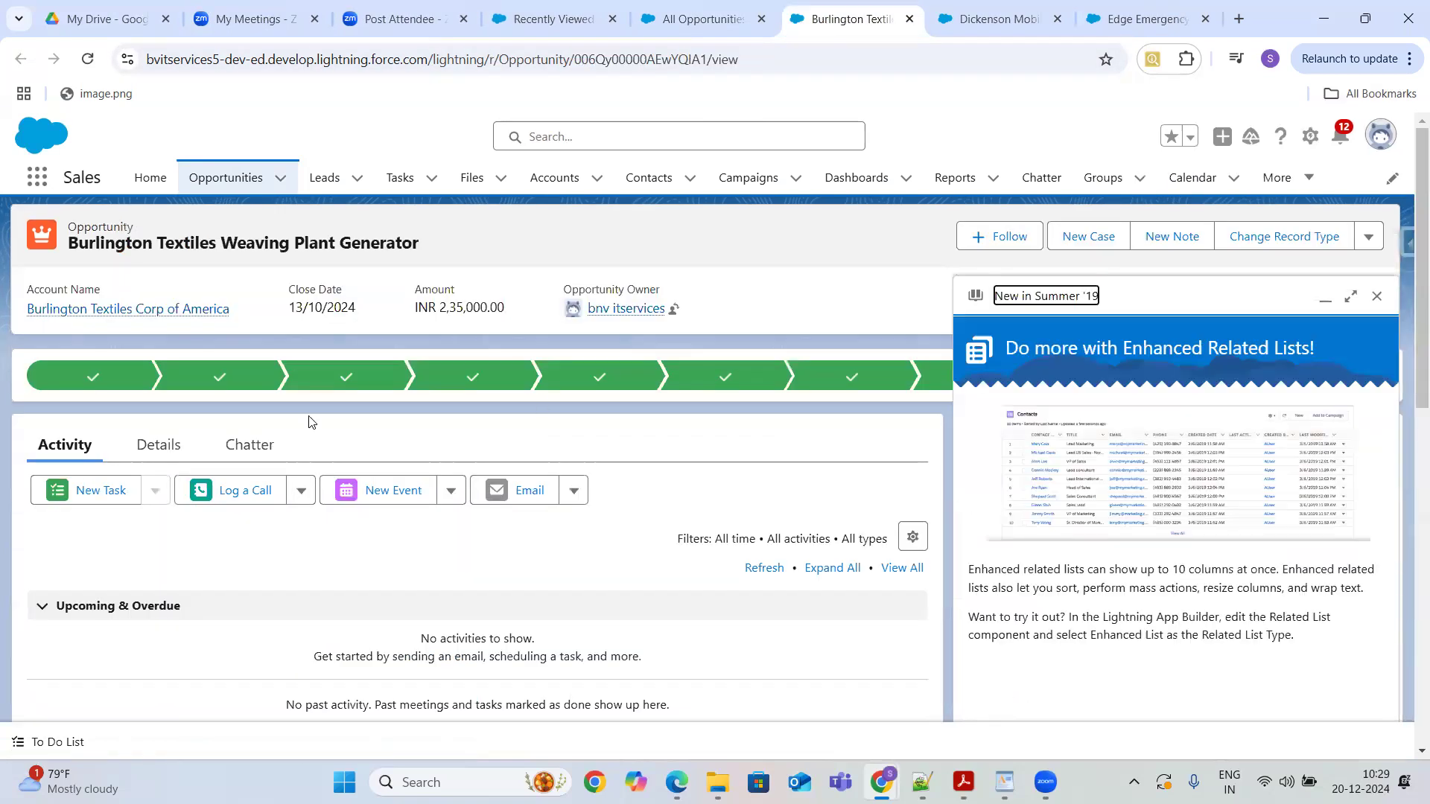
click(173, 443)
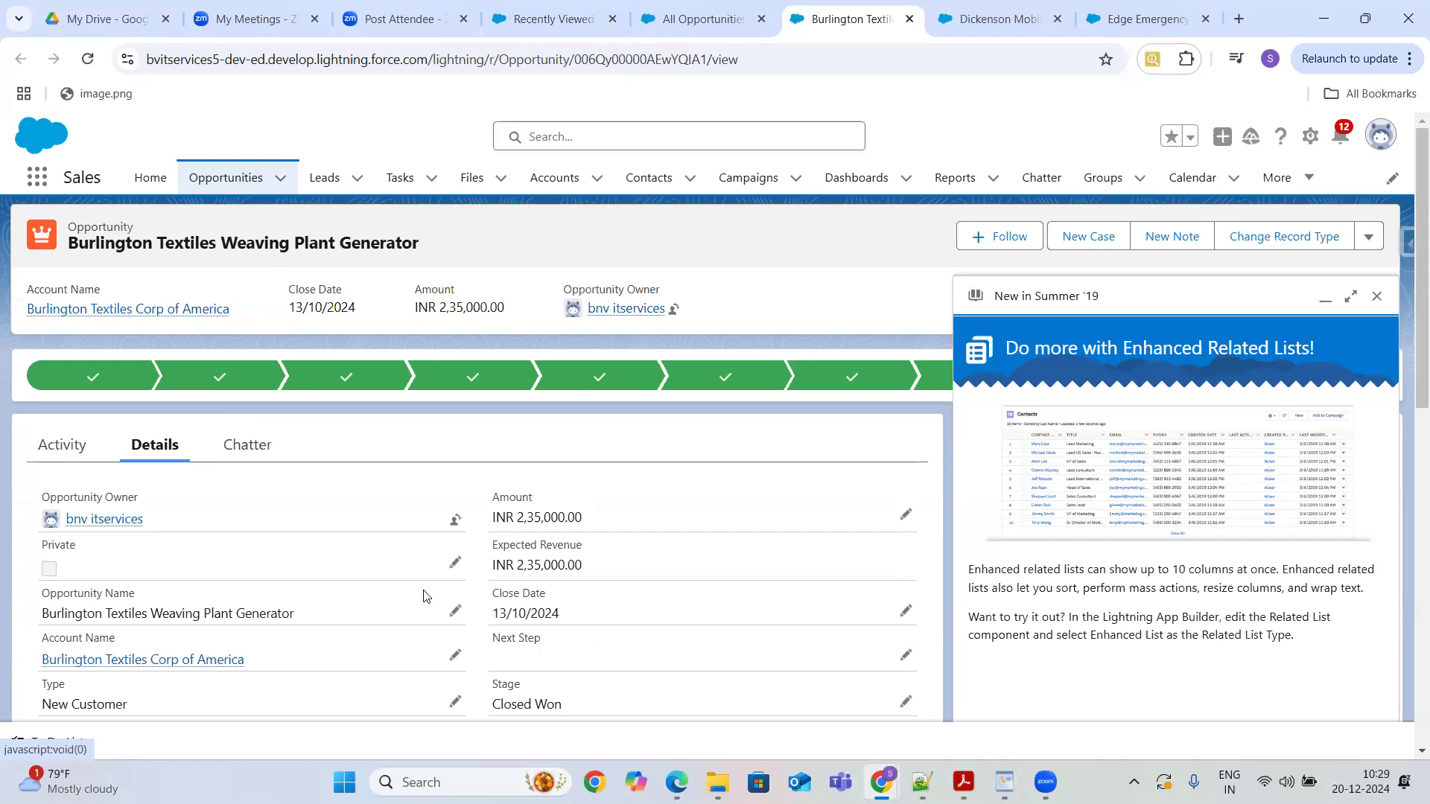
click(1352, 301)
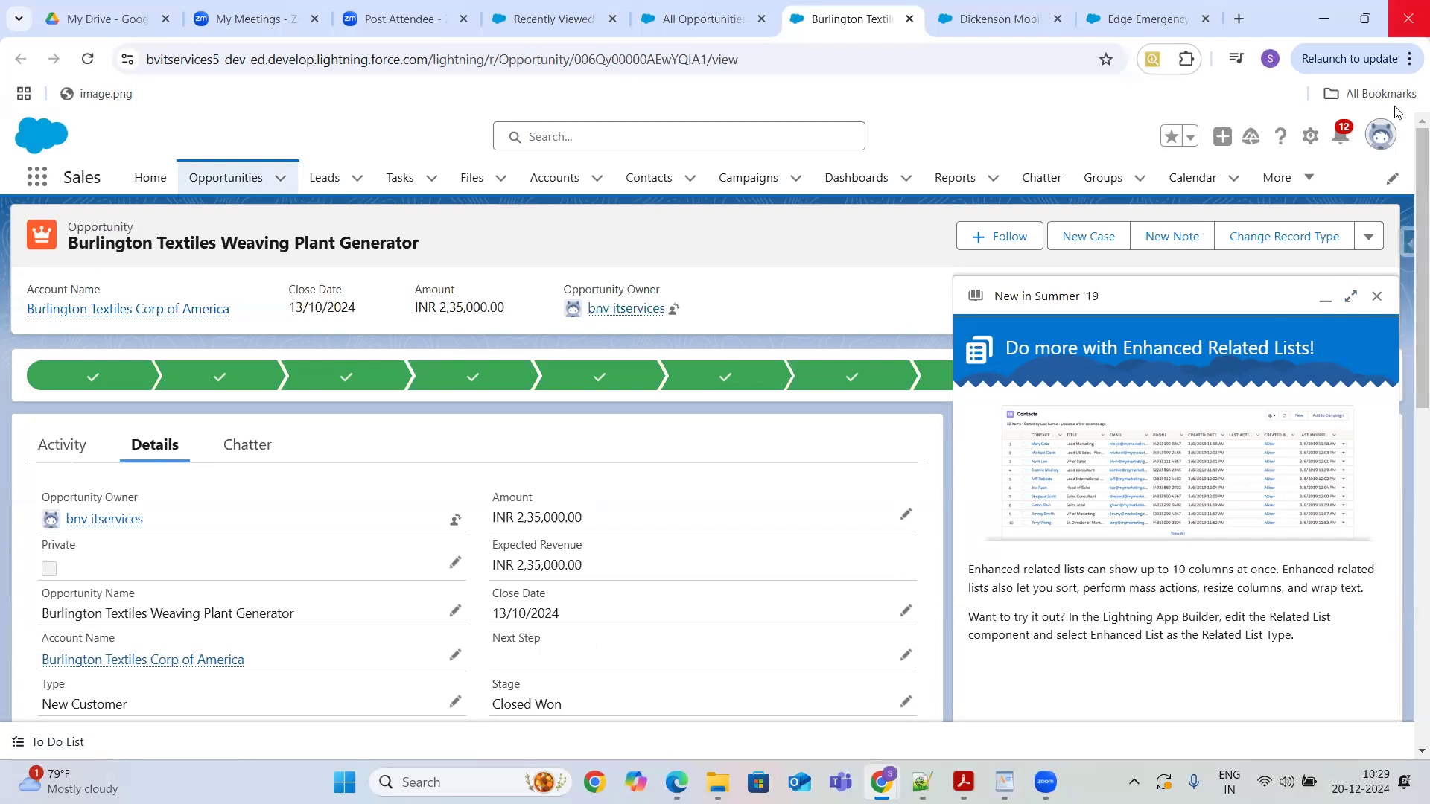
click(1375, 297)
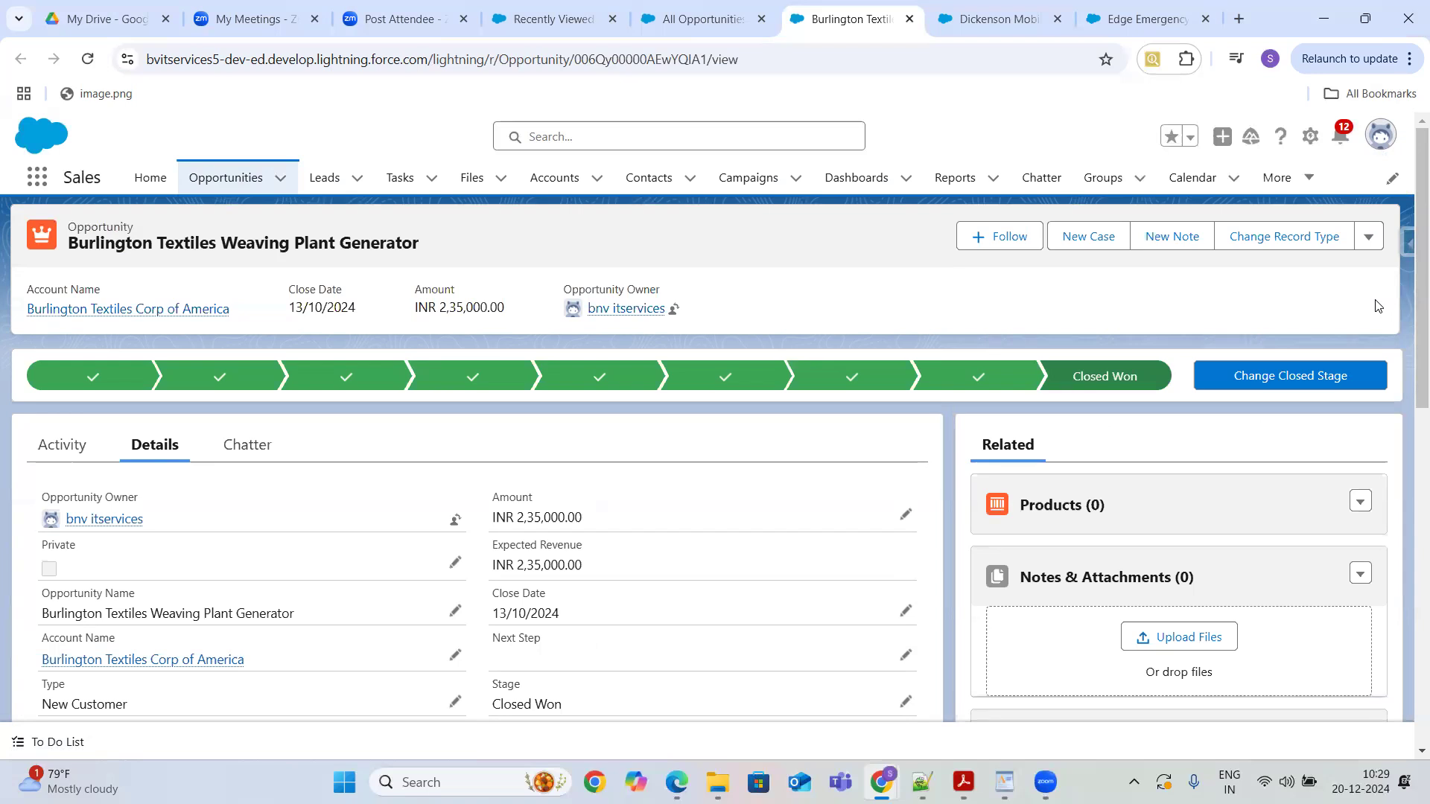
click(1299, 384)
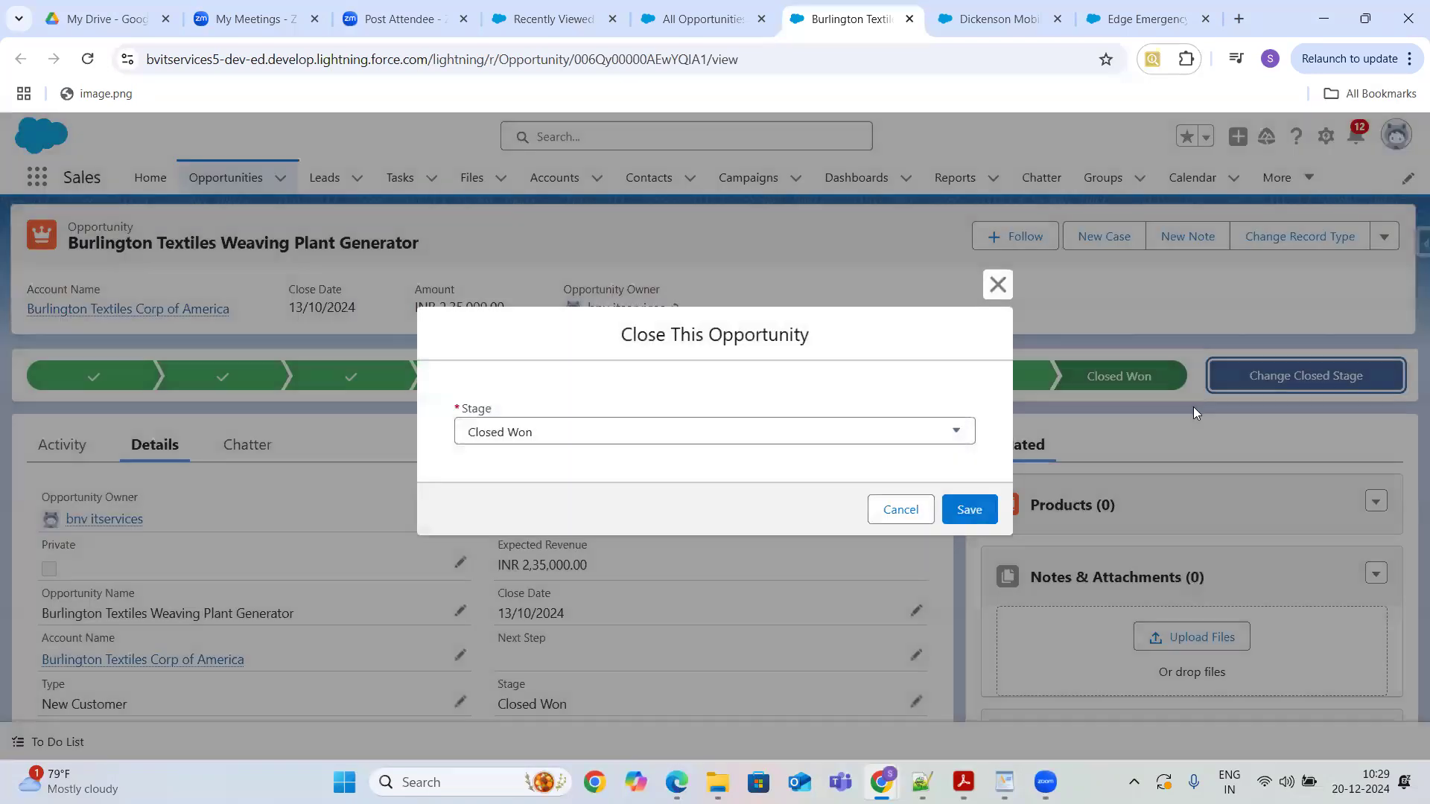
triple_click(1193, 407)
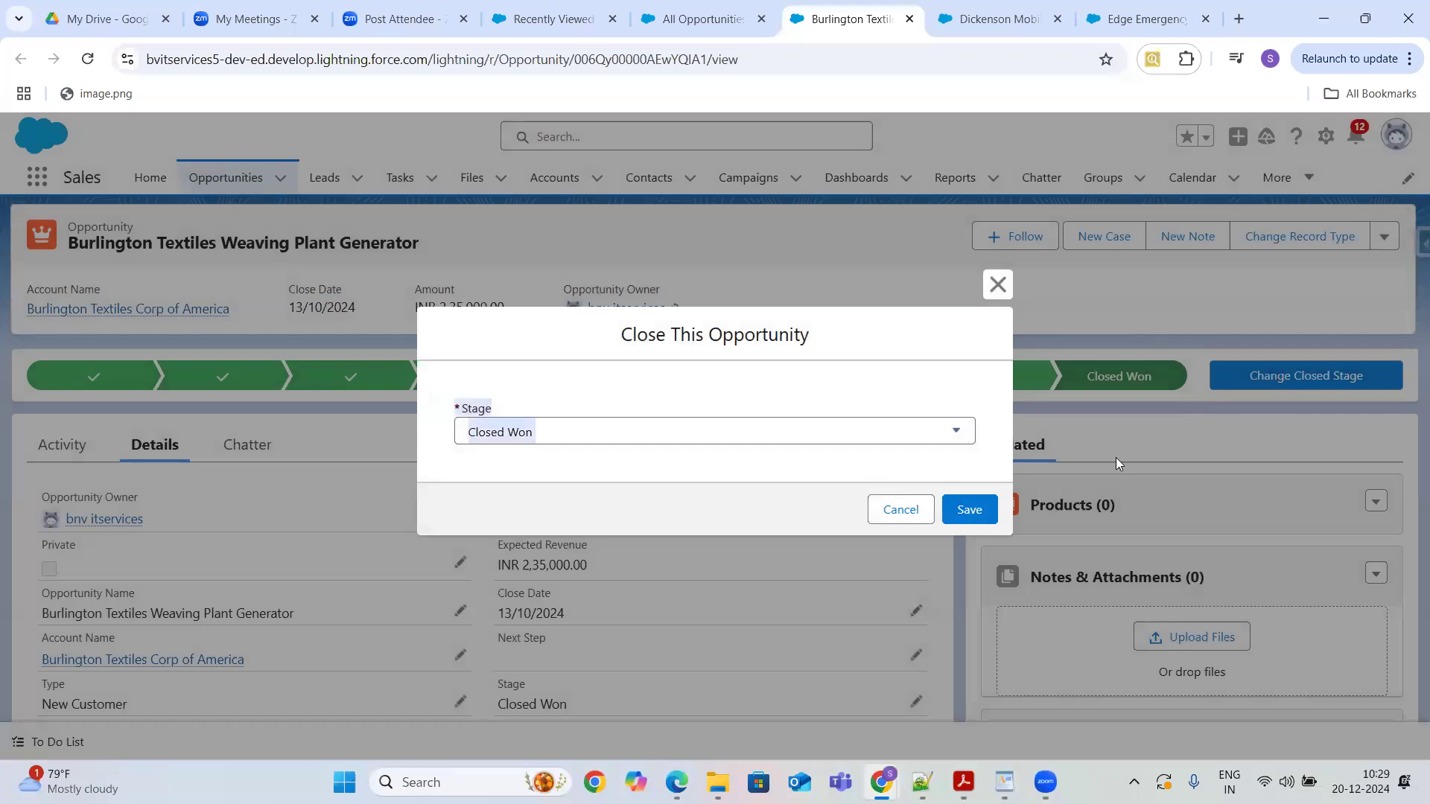
click(900, 511)
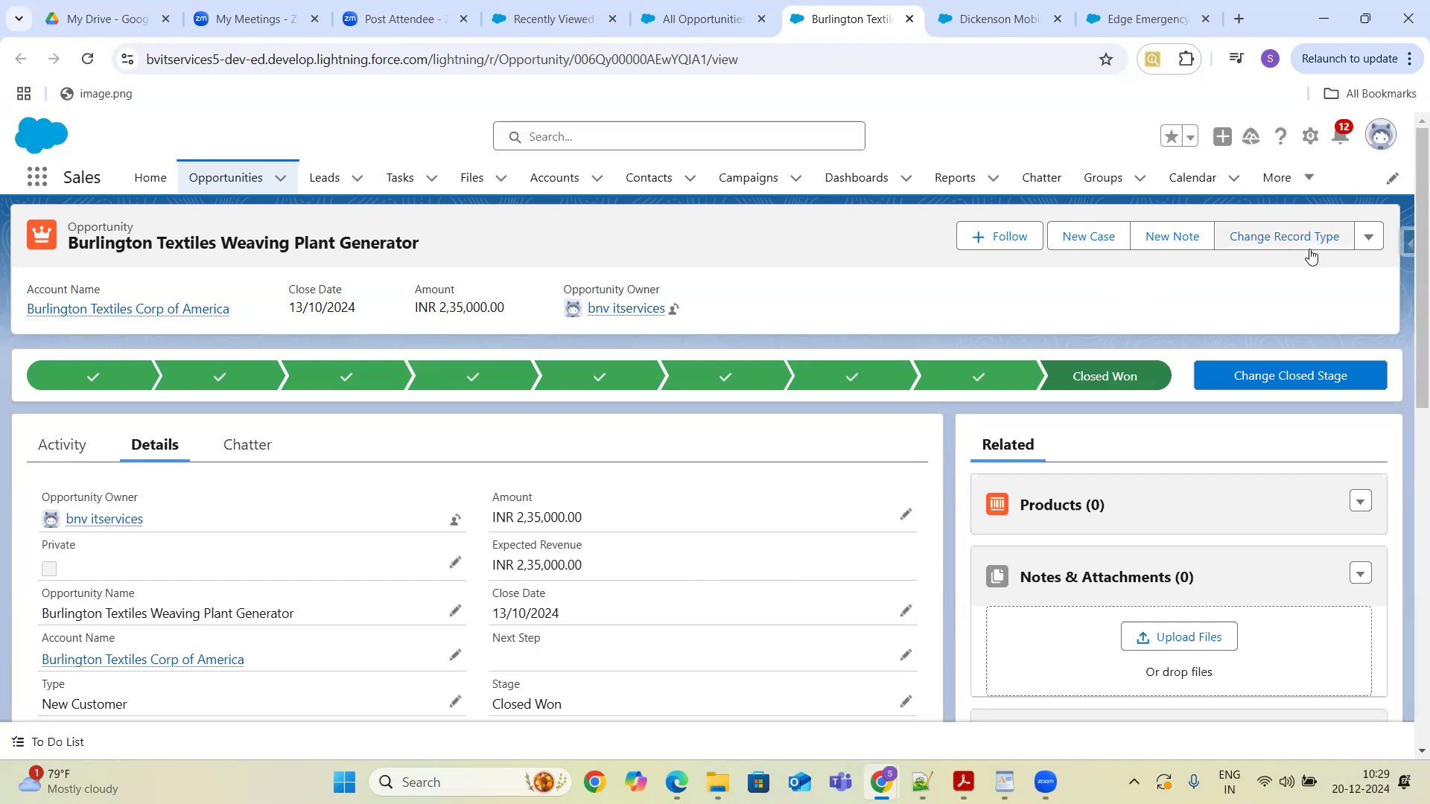
click(1369, 246)
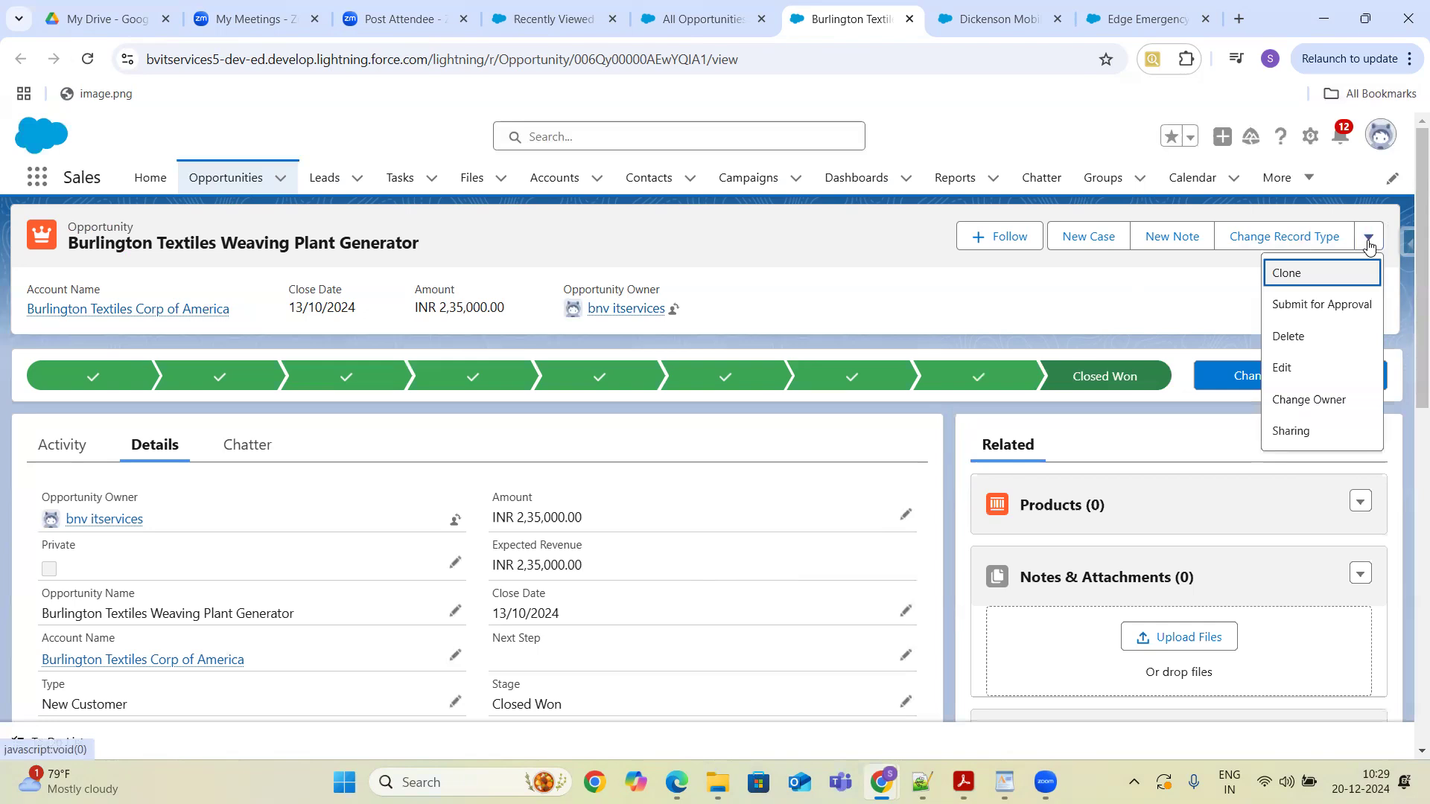
click(1275, 305)
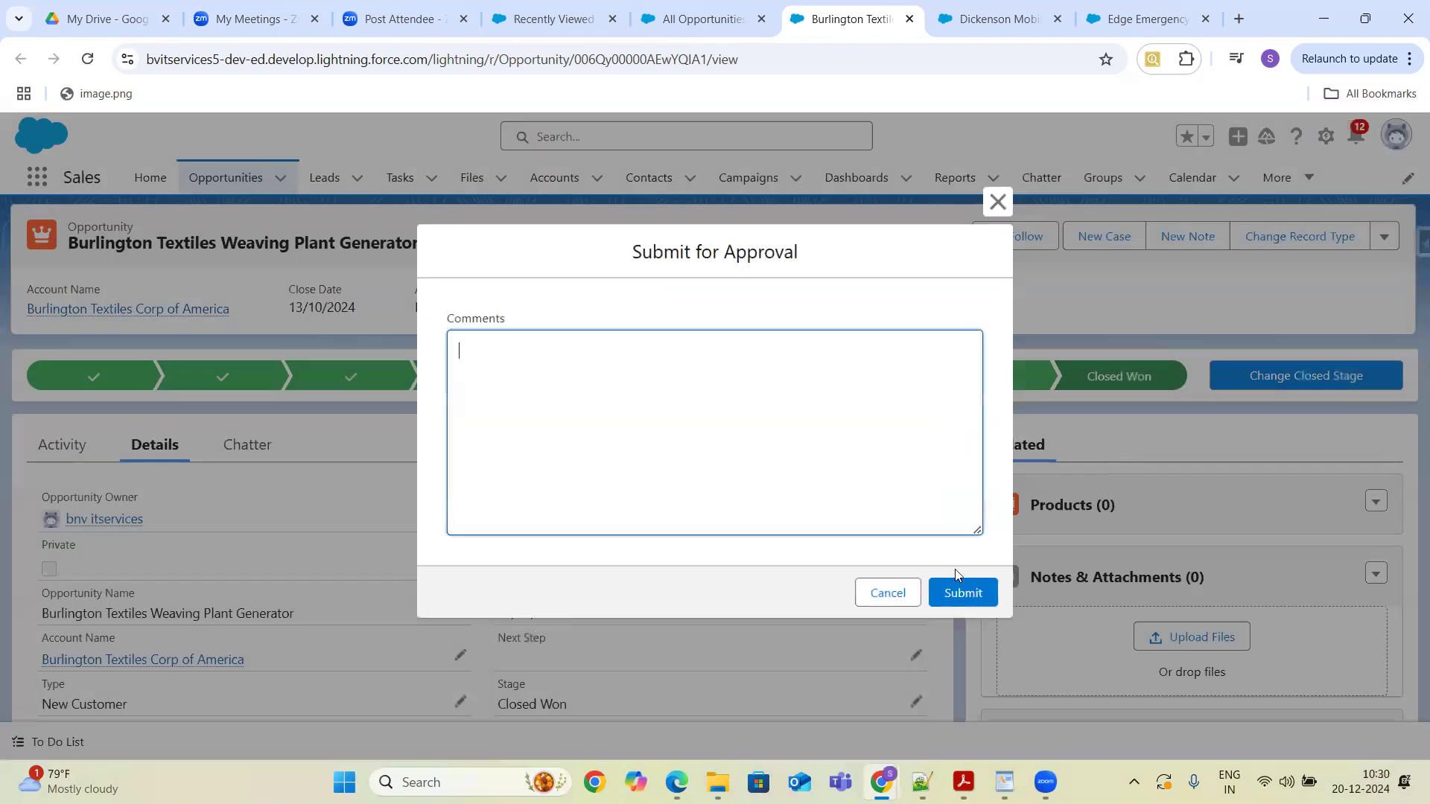
click(884, 600)
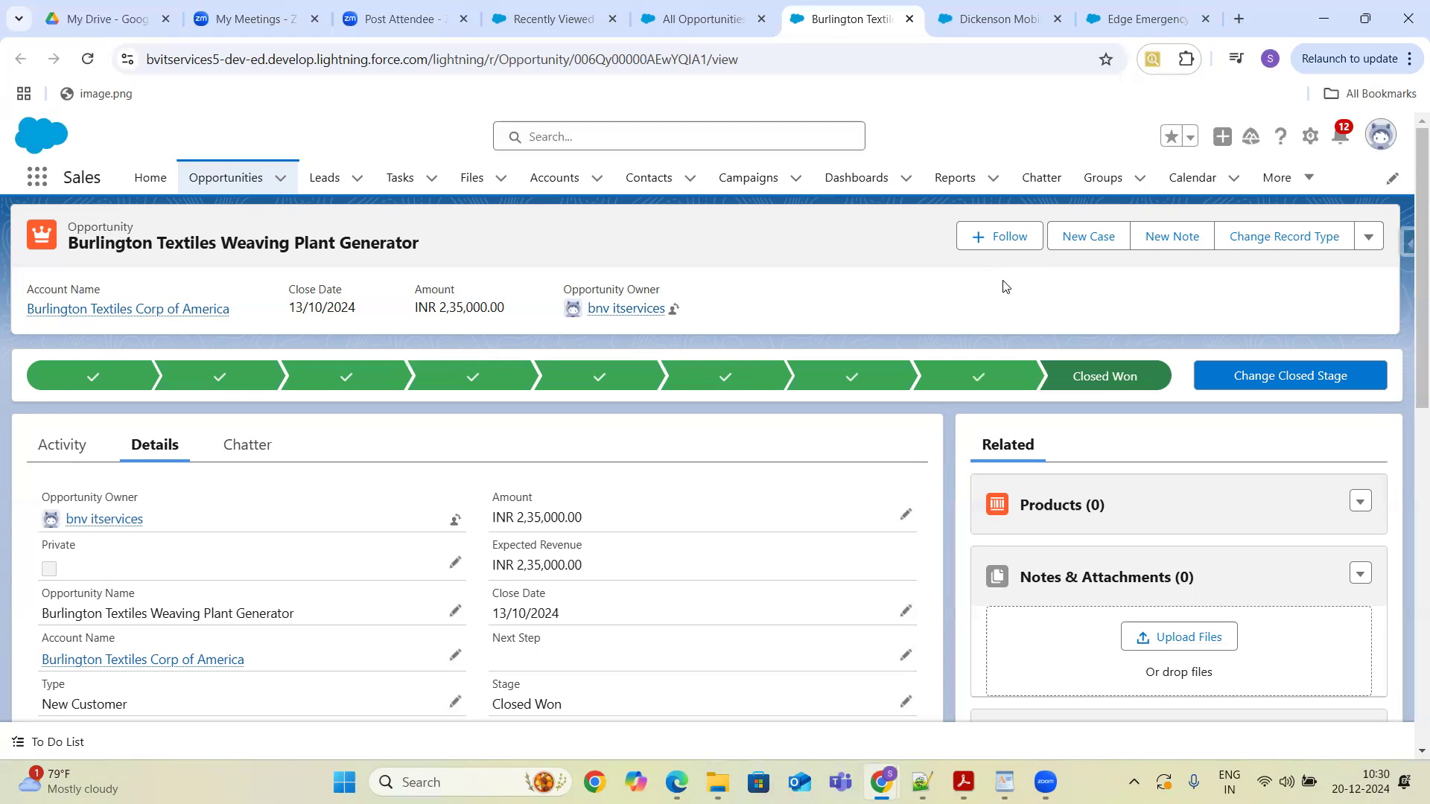
- Open the Chatter page and browse the More navigation menu
click(1030, 185)
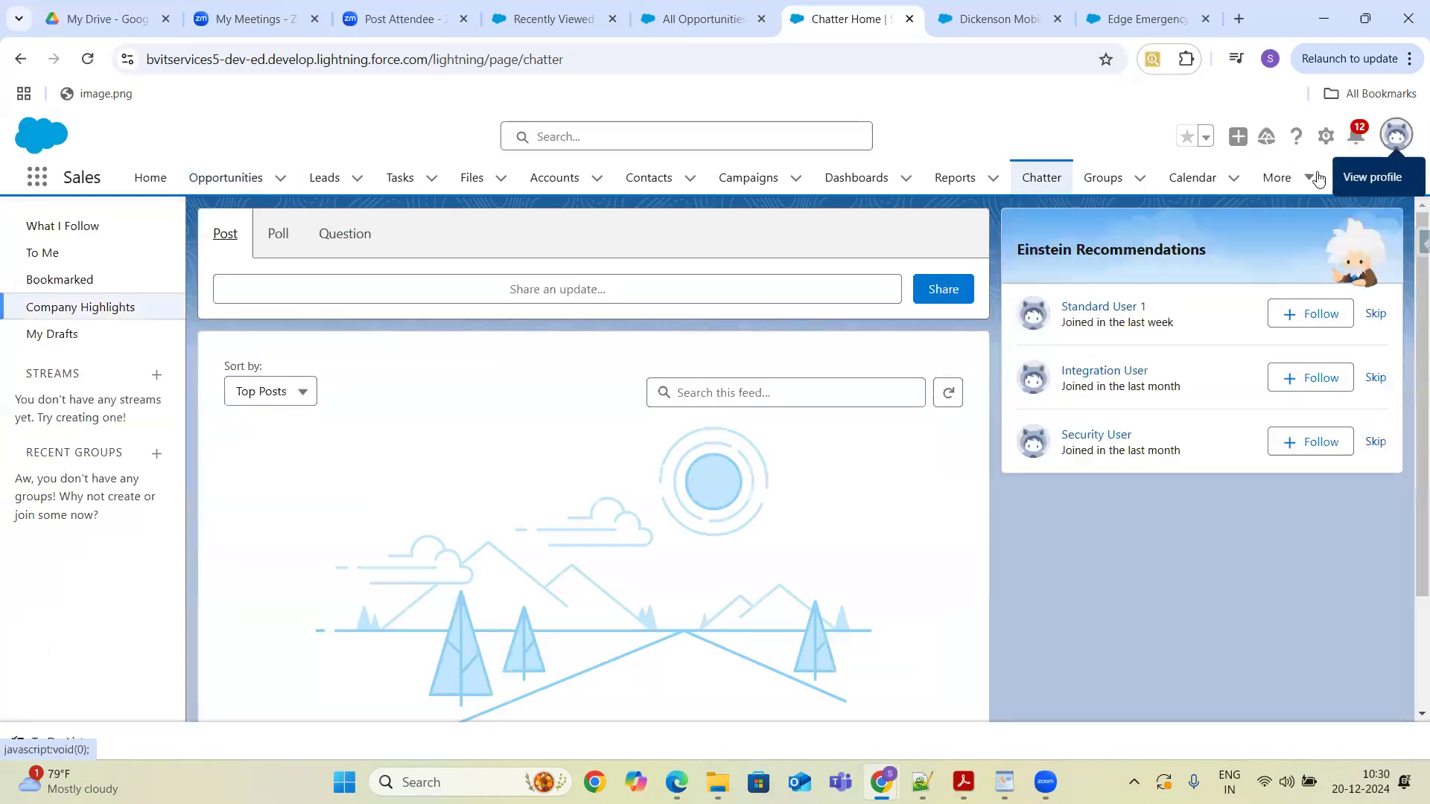
click(1310, 179)
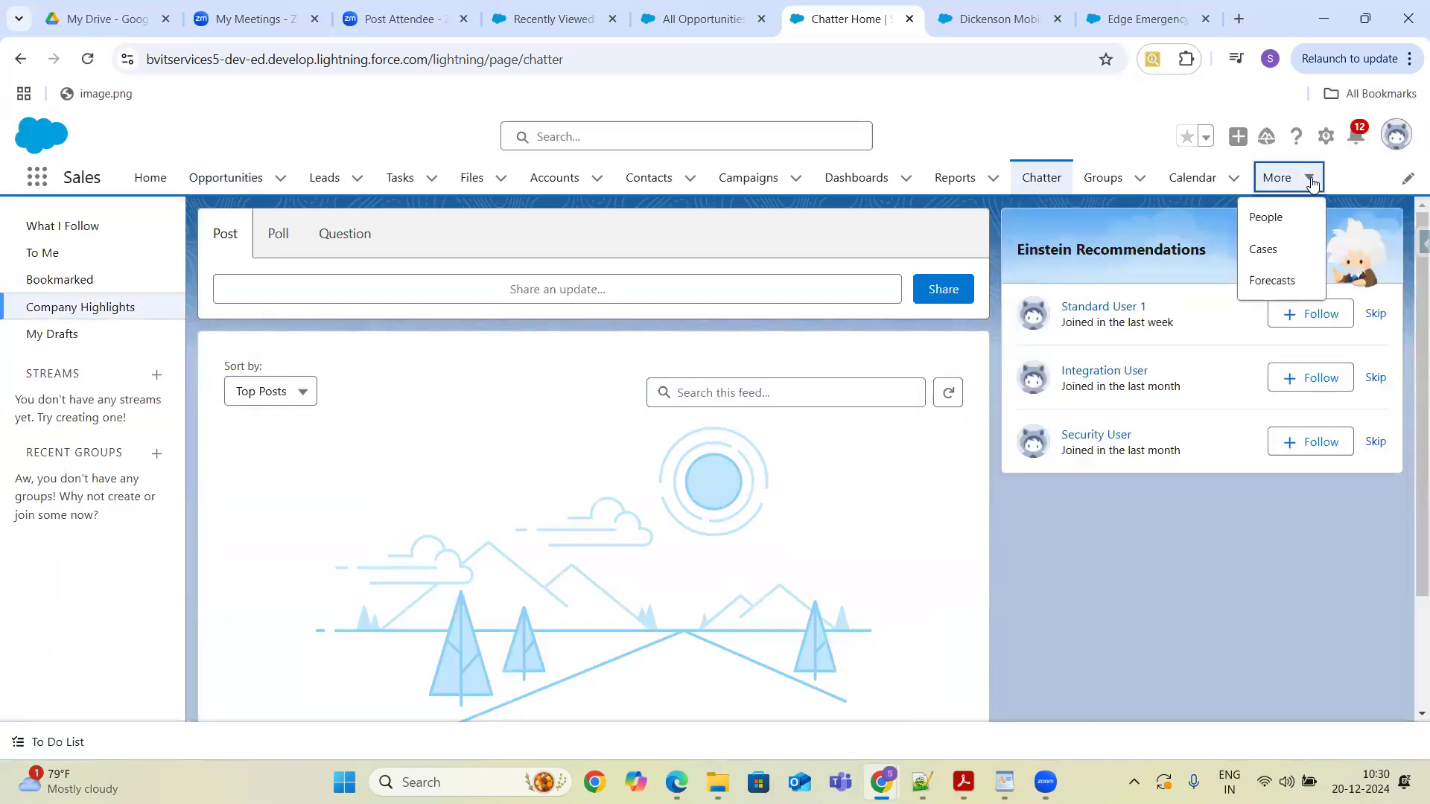
drag(1290, 199, 971, 248)
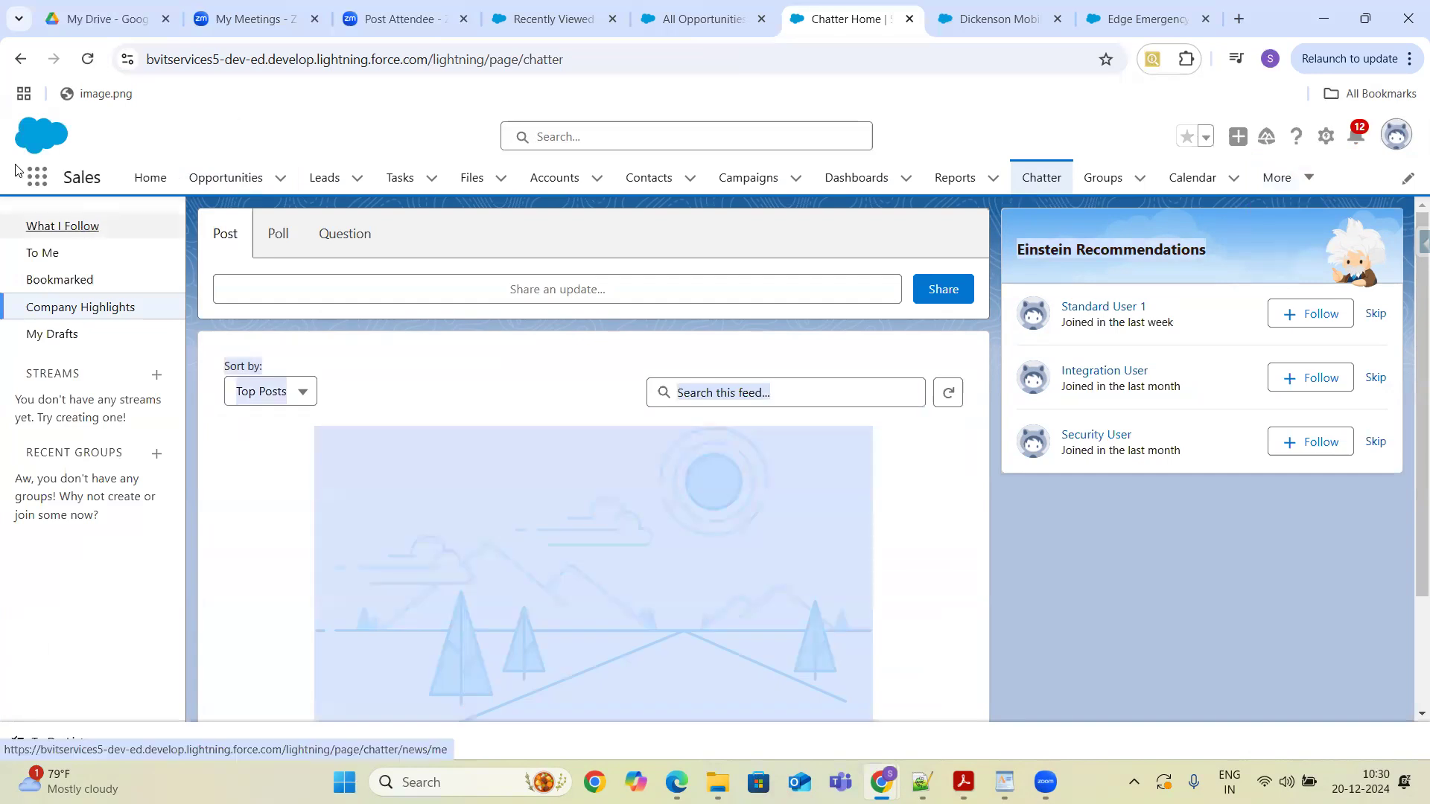
- Open Products through the App Launcher, then open GenWatt Diesel 1000kW and show its related price books
click(35, 181)
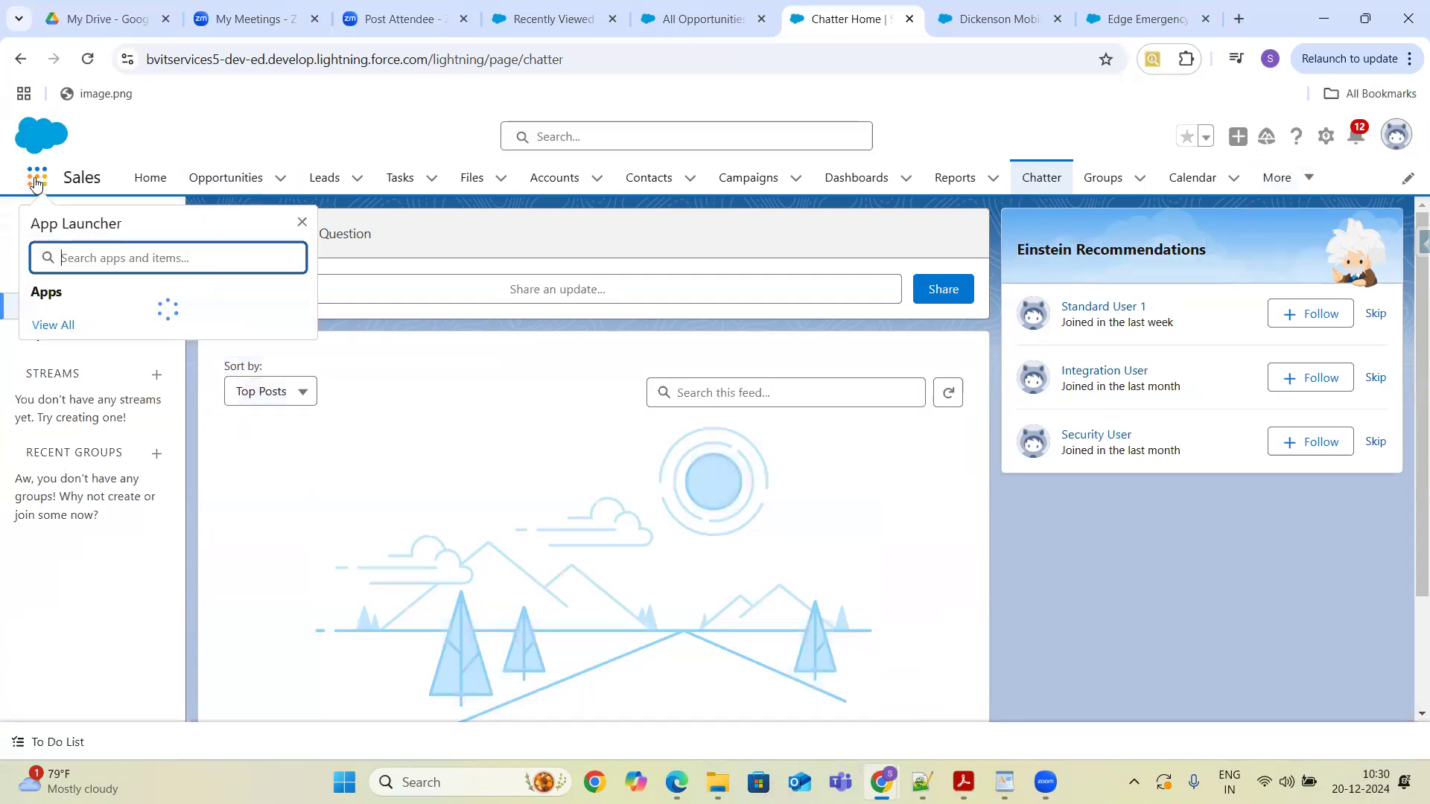
text(Produc)
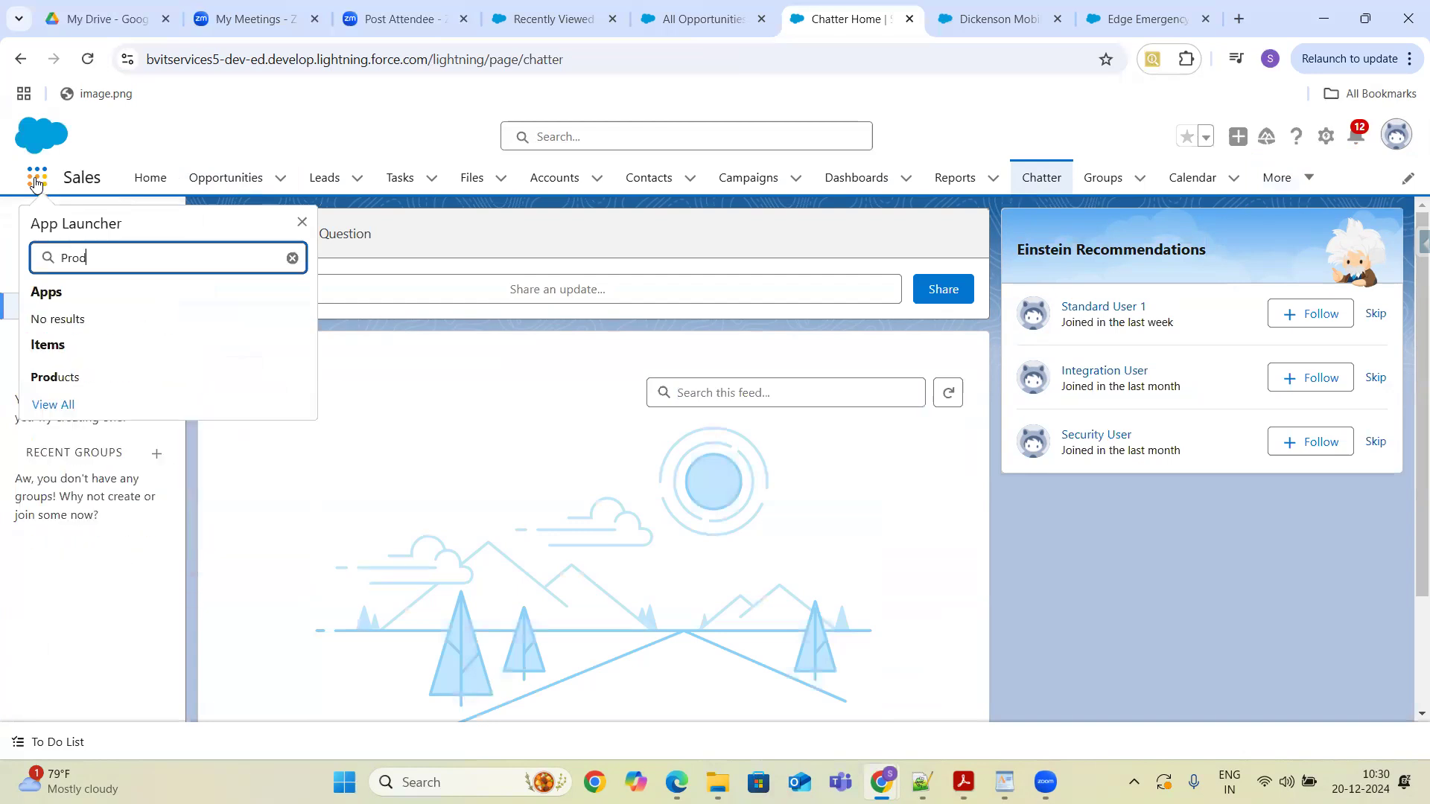
click(58, 378)
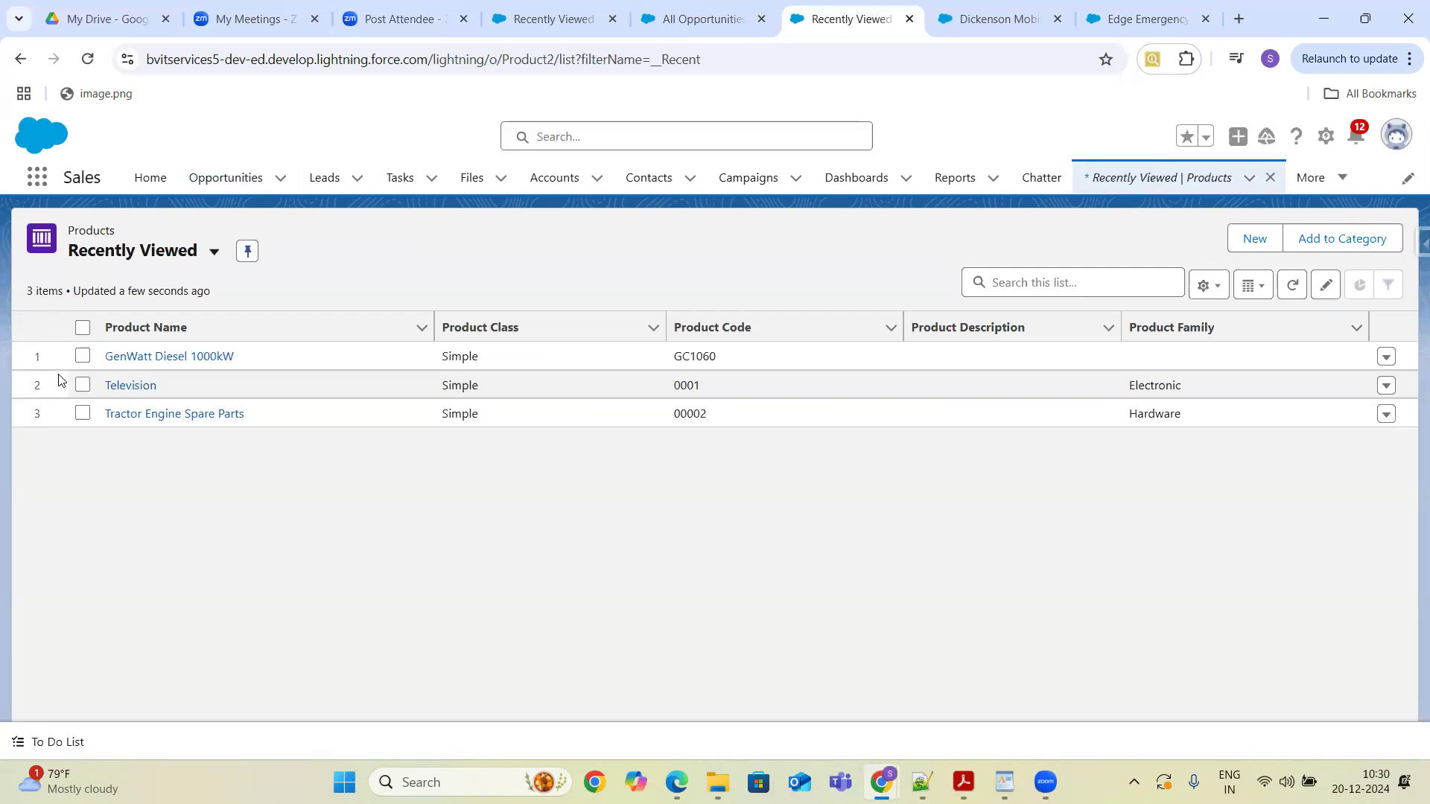
click(118, 357)
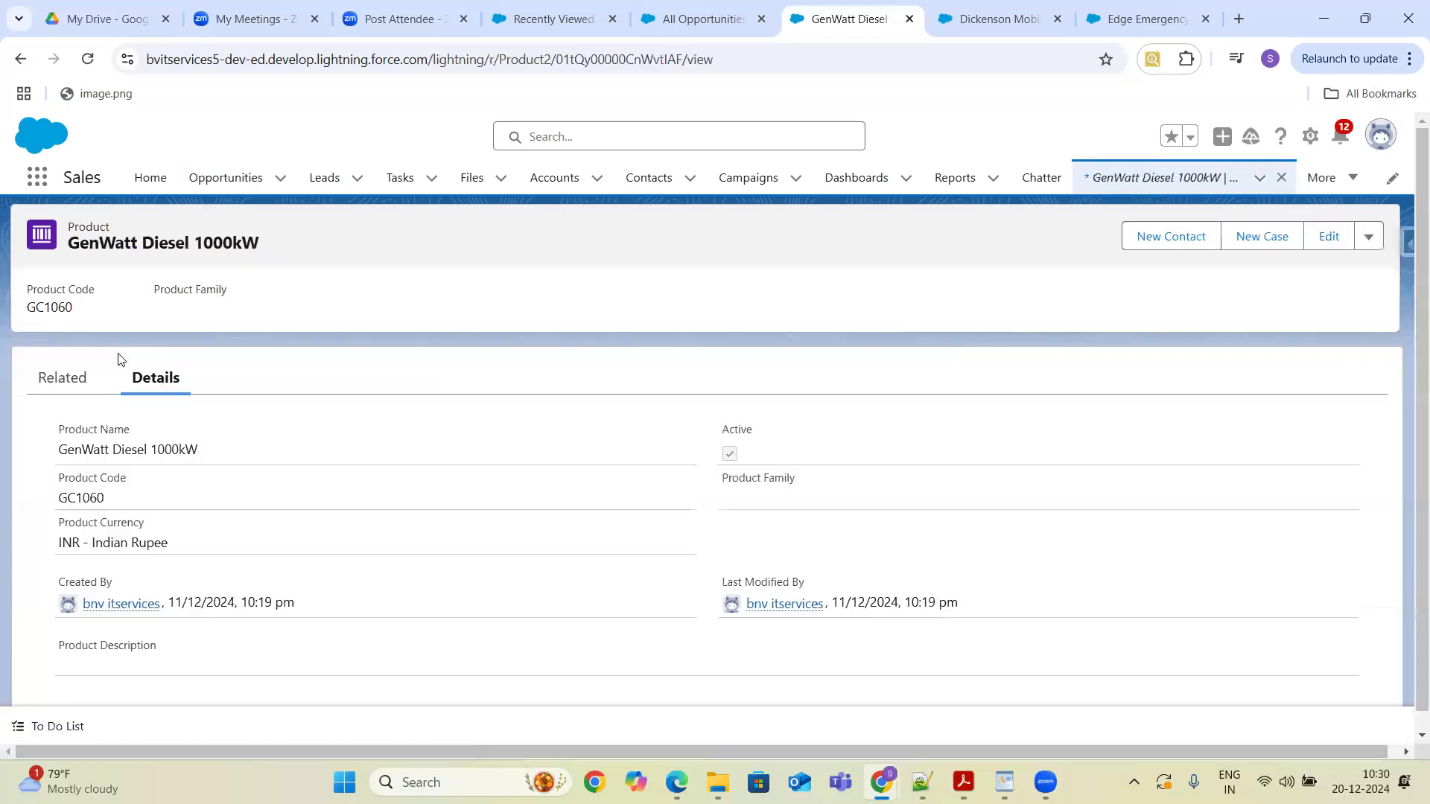
click(66, 384)
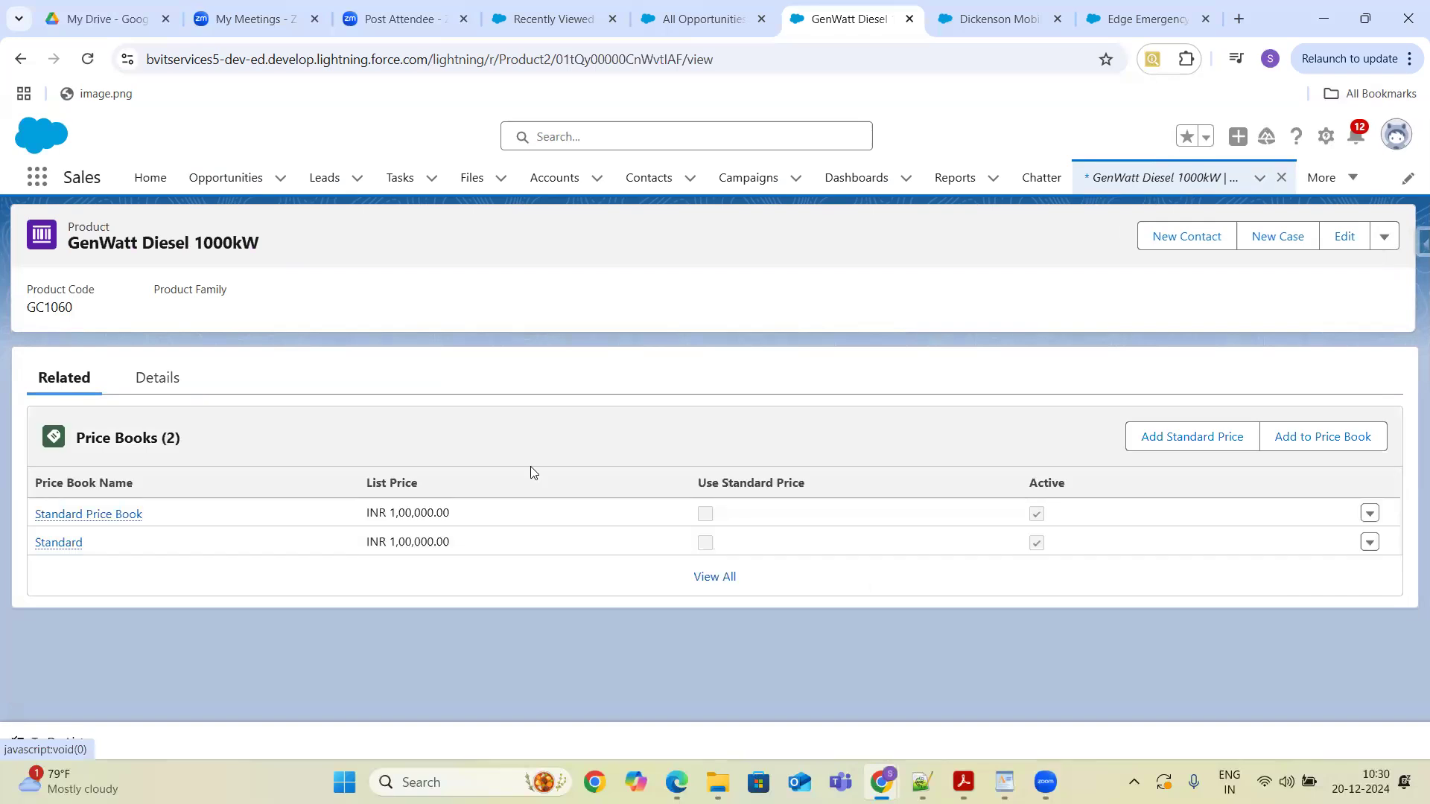
click(1315, 438)
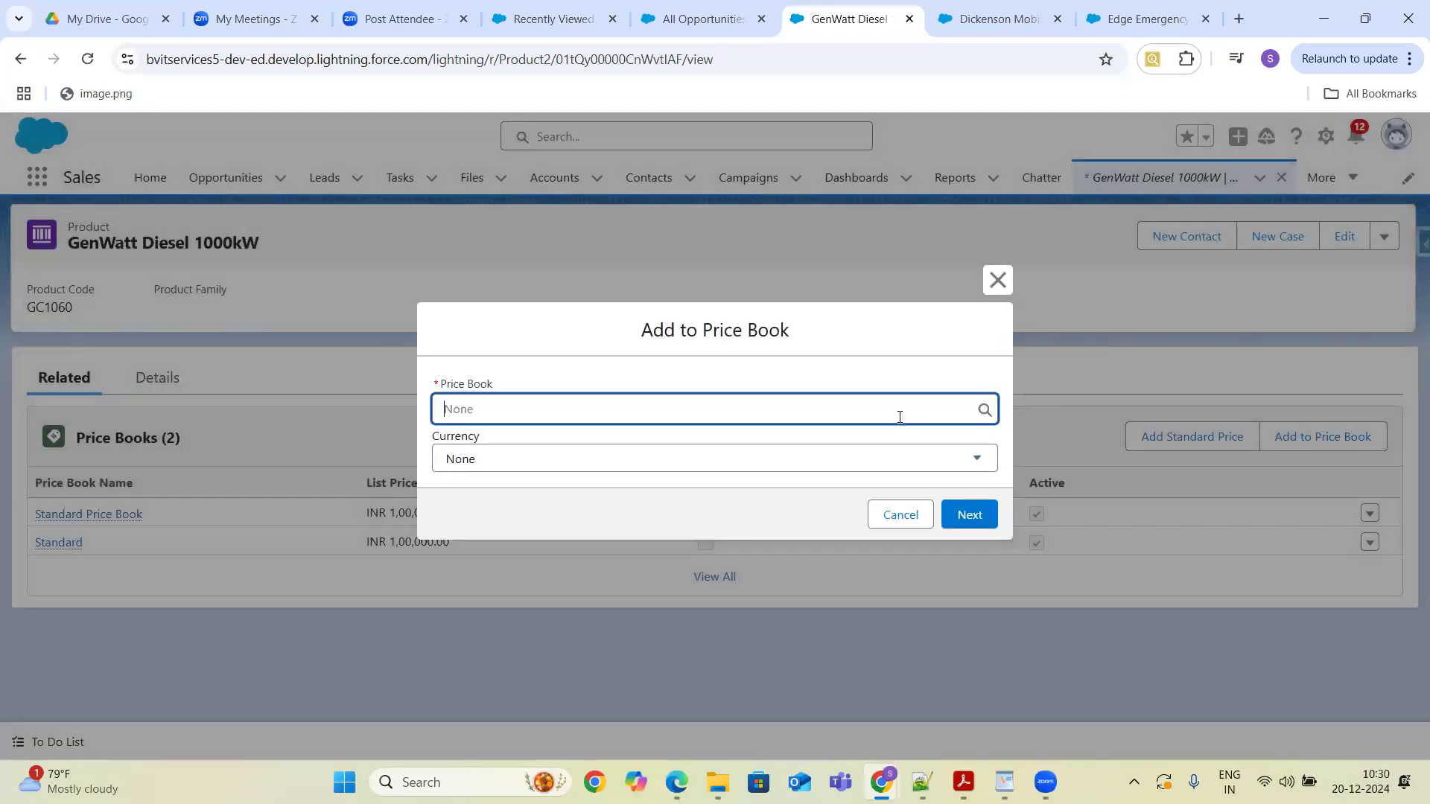
text(w)
text(ole)
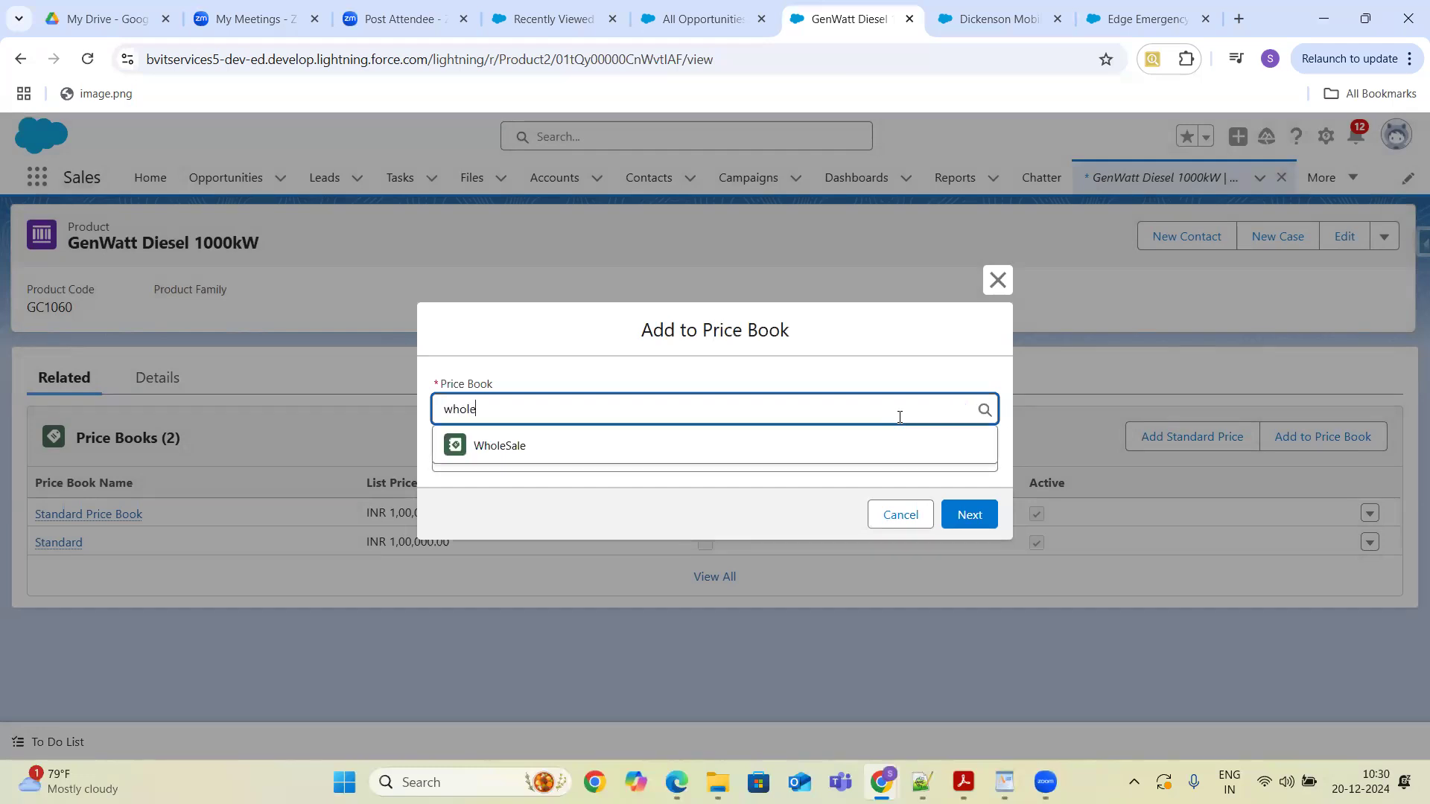
click(830, 446)
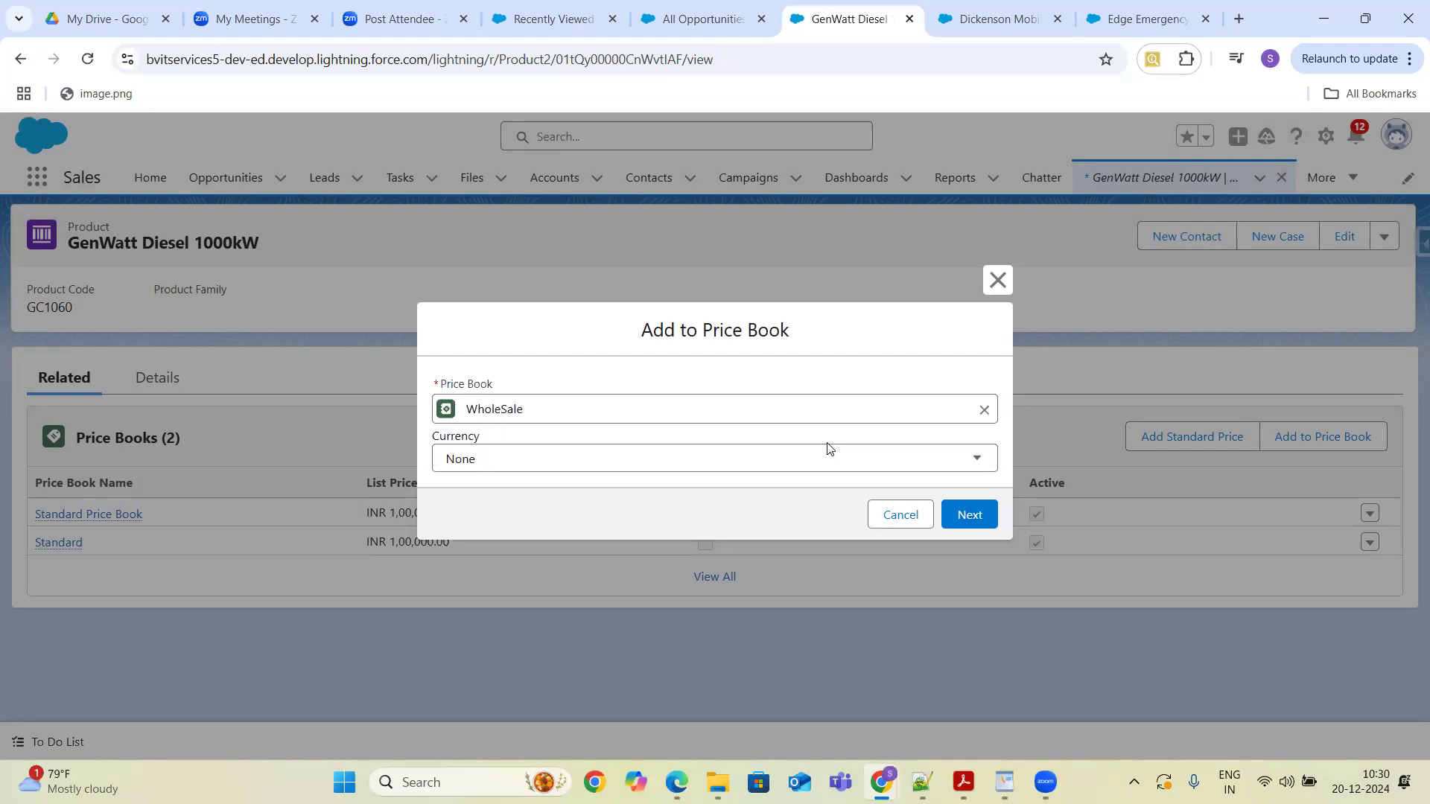
click(795, 465)
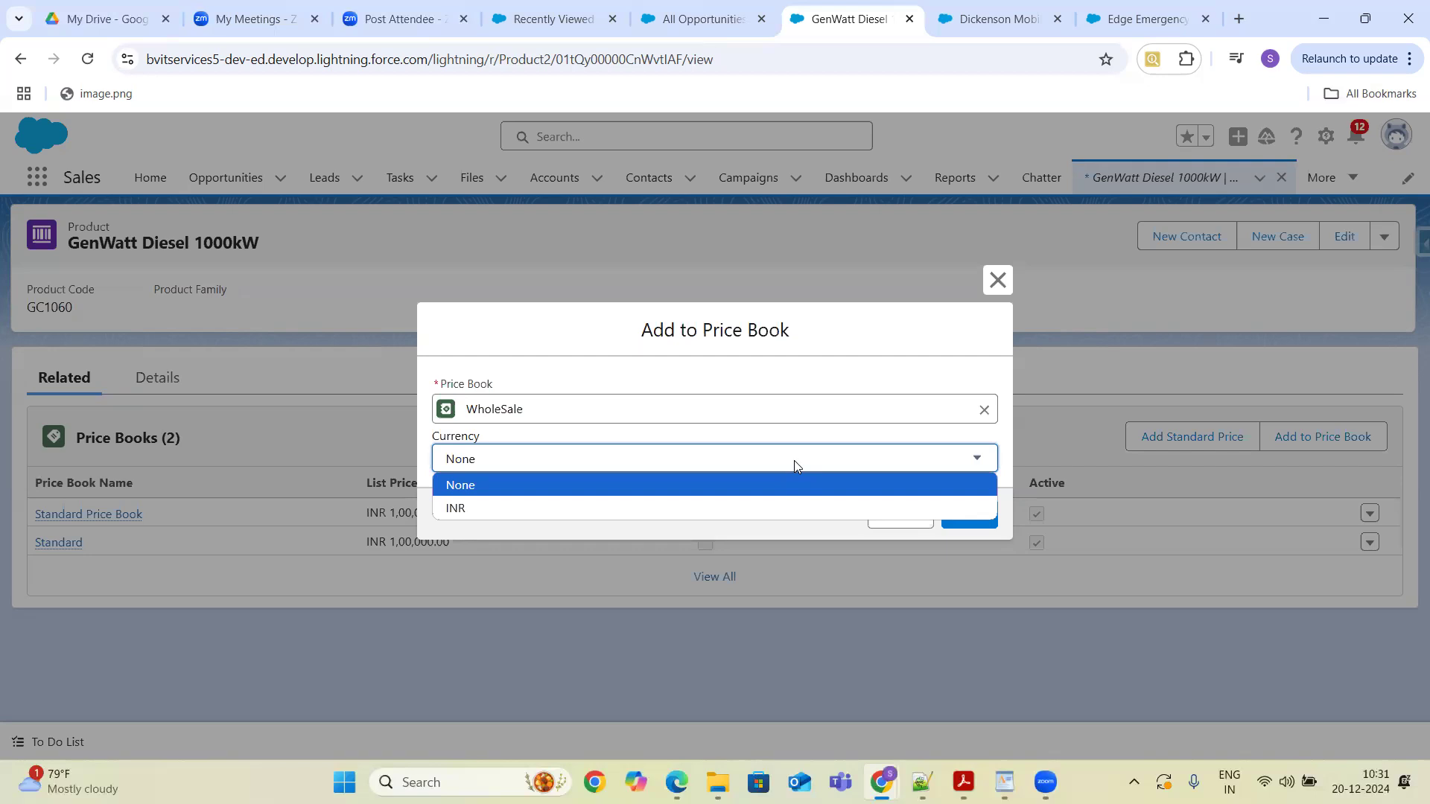
click(794, 461)
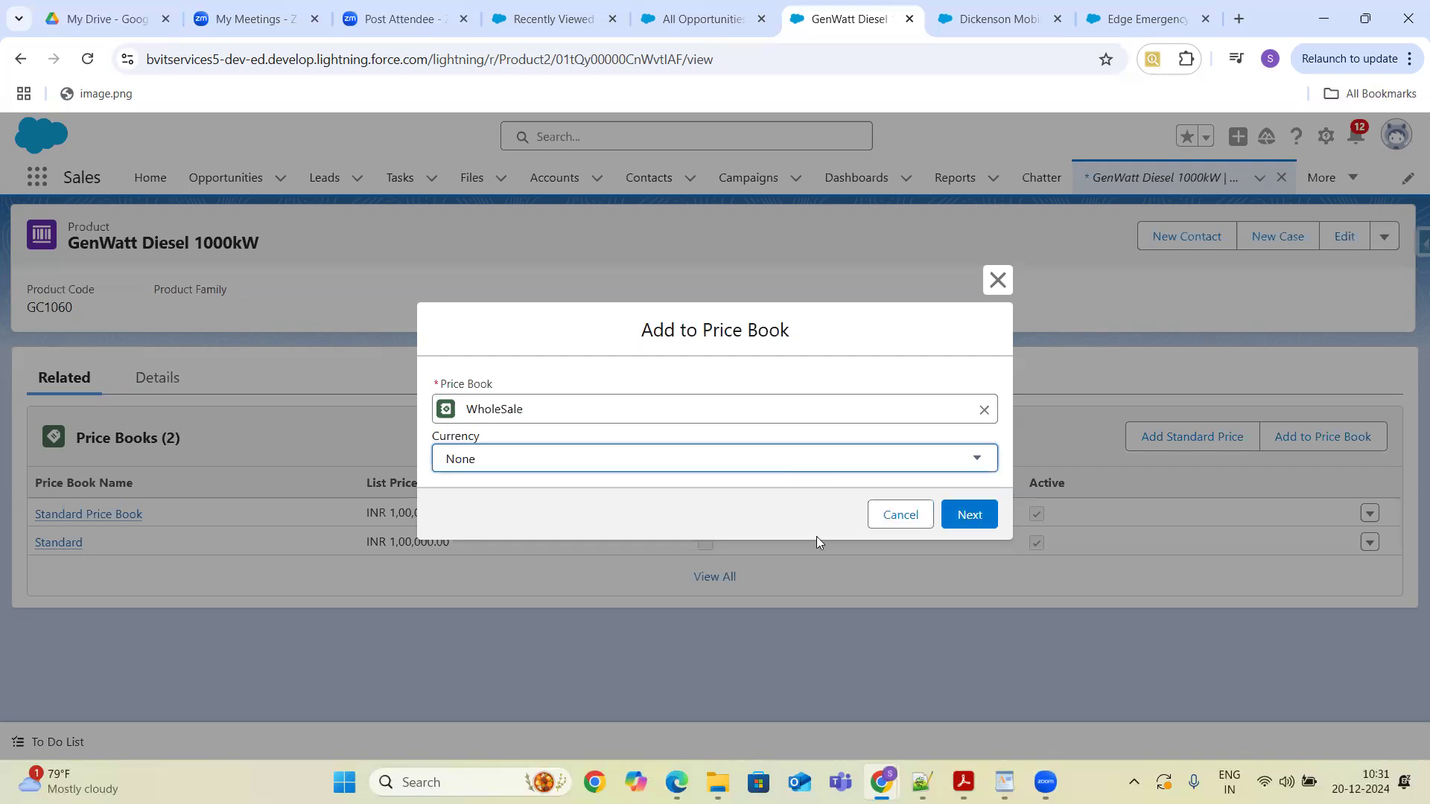
click(914, 515)
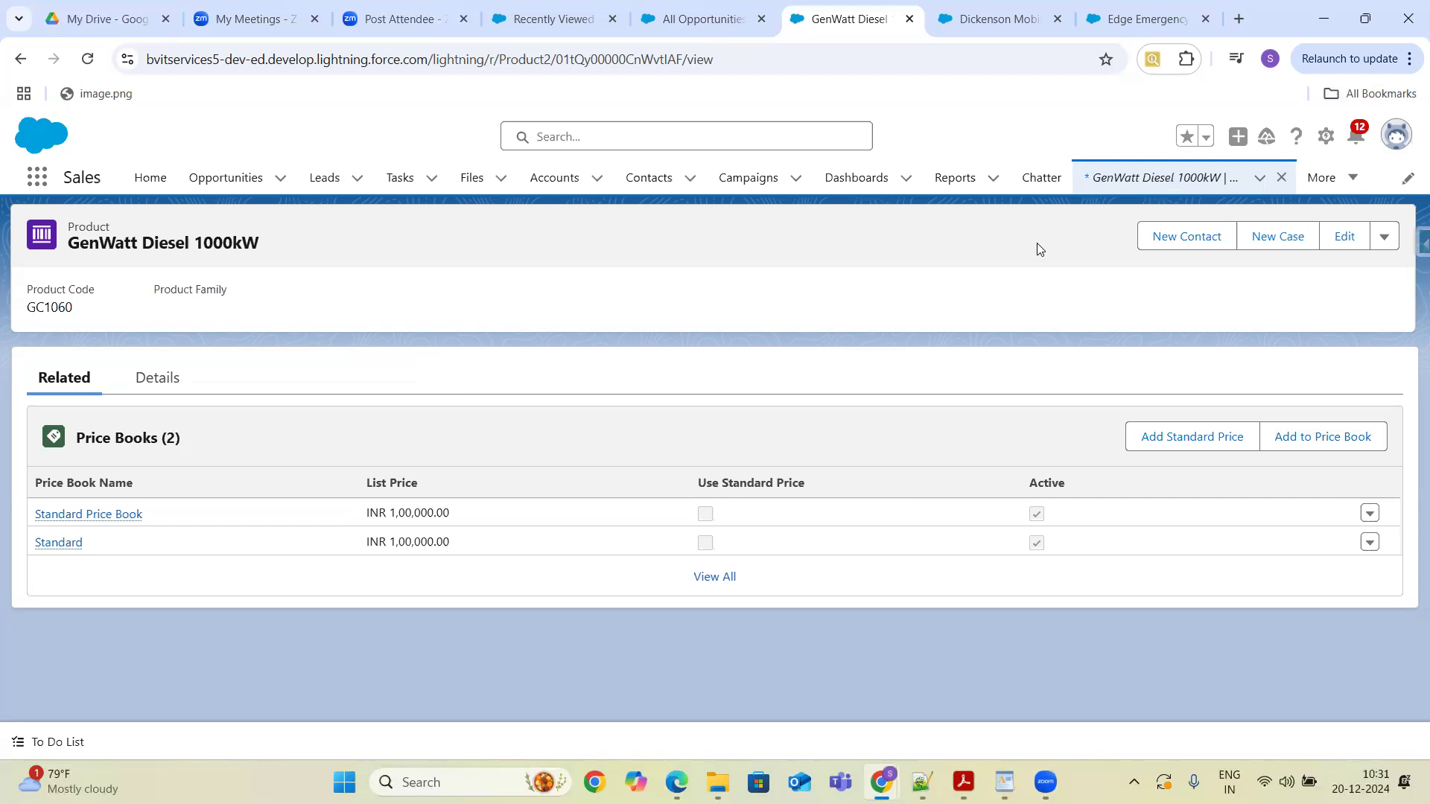
- Open Setup and find the Manage Currencies page through Quick Find
click(1325, 141)
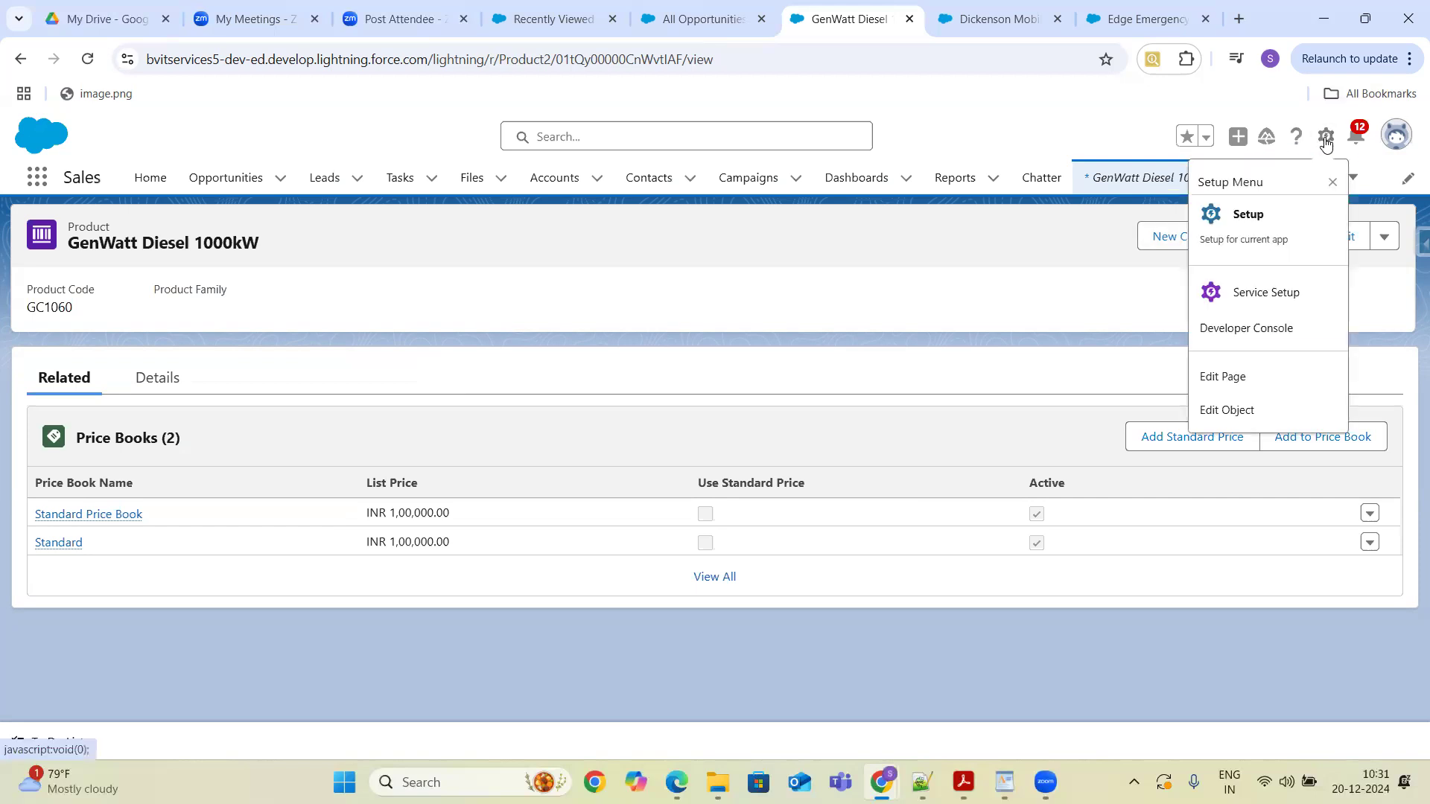
click(1246, 220)
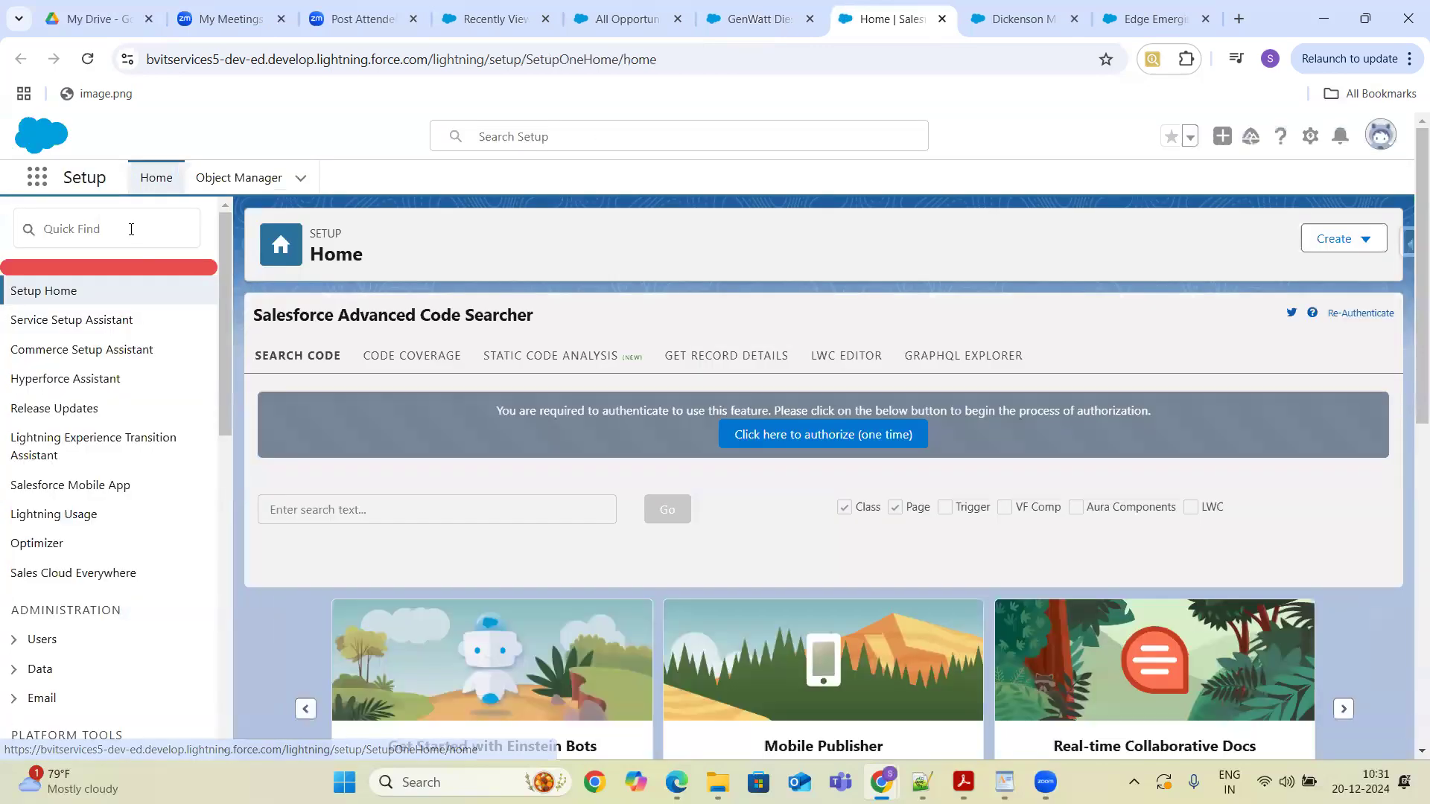
click(131, 229)
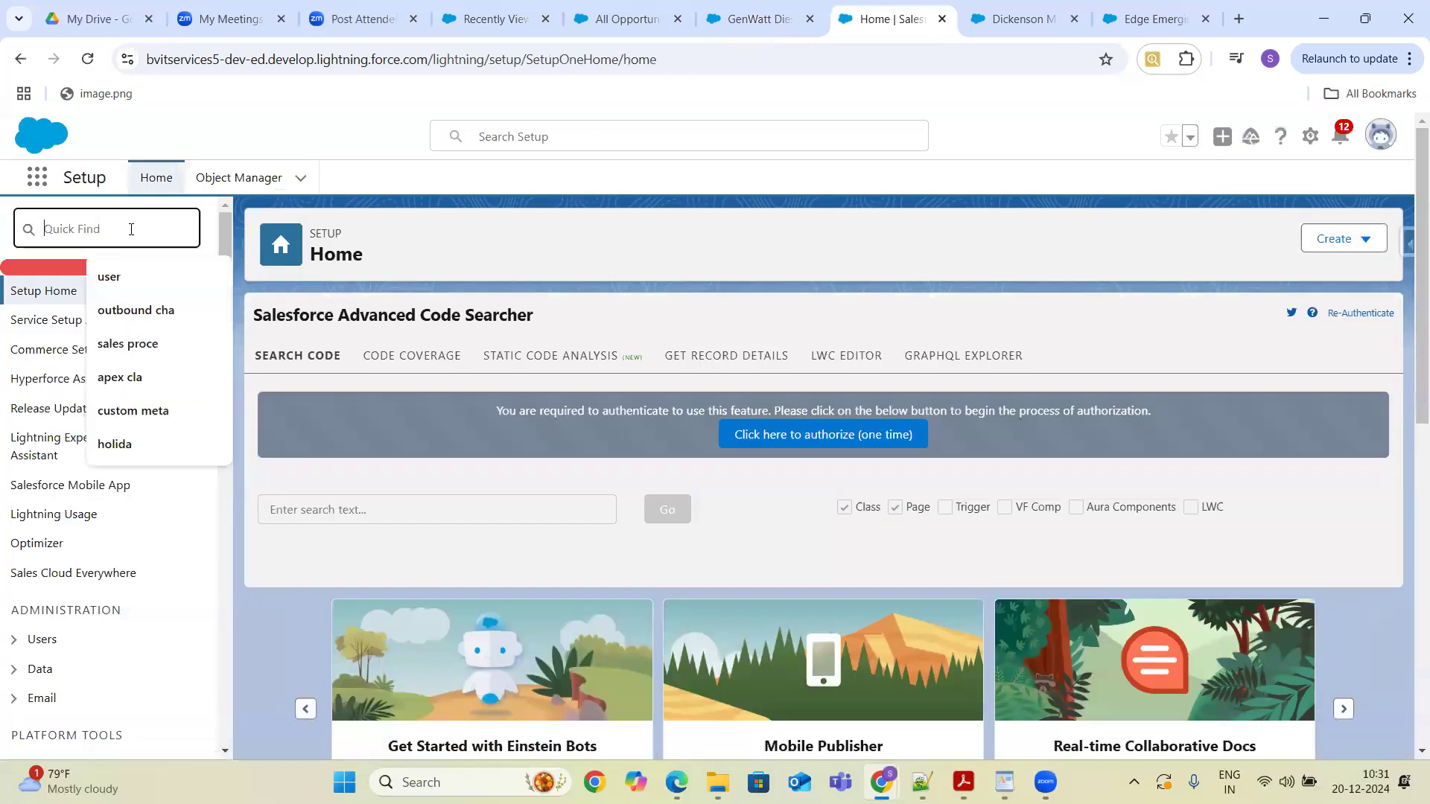
text(Manag)
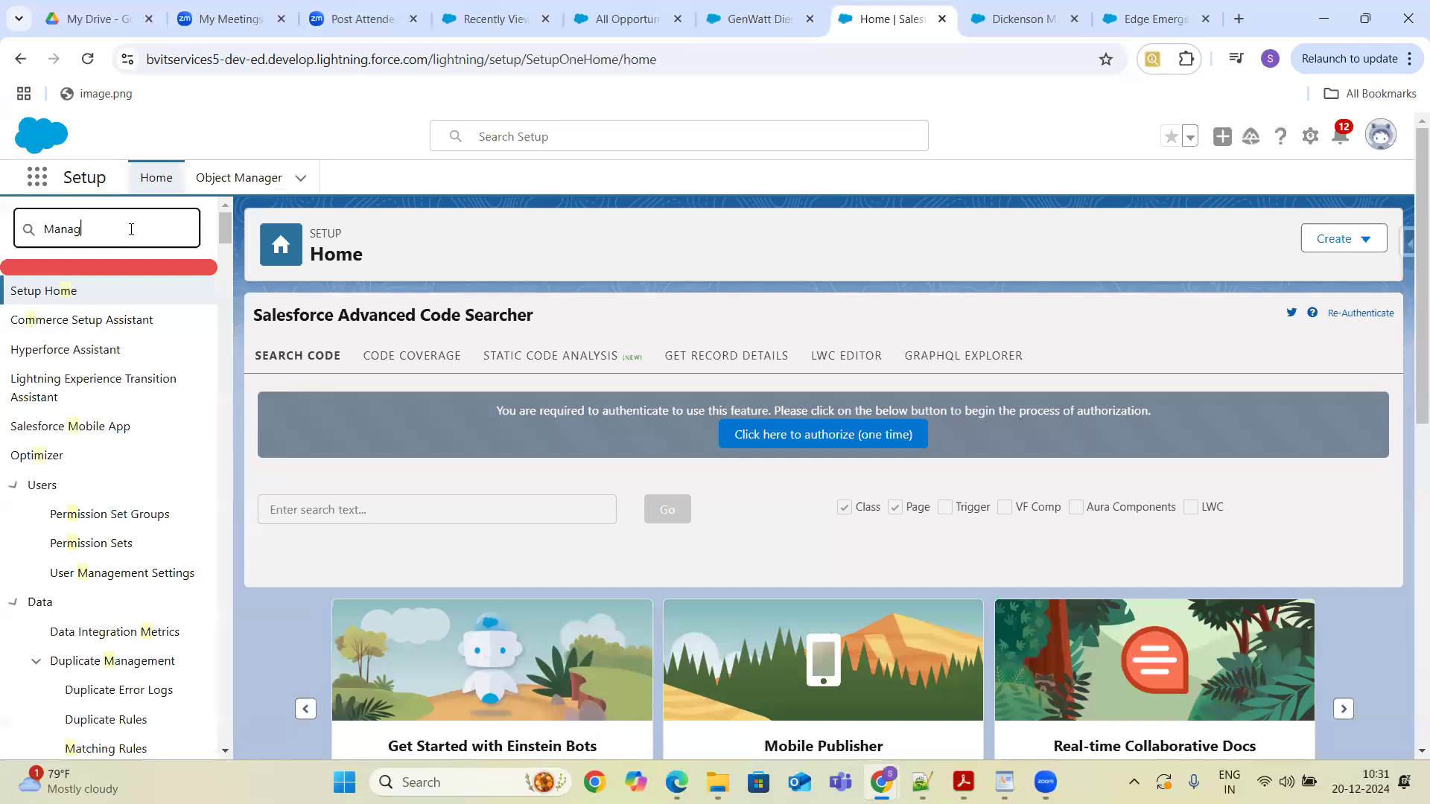
text(e c)
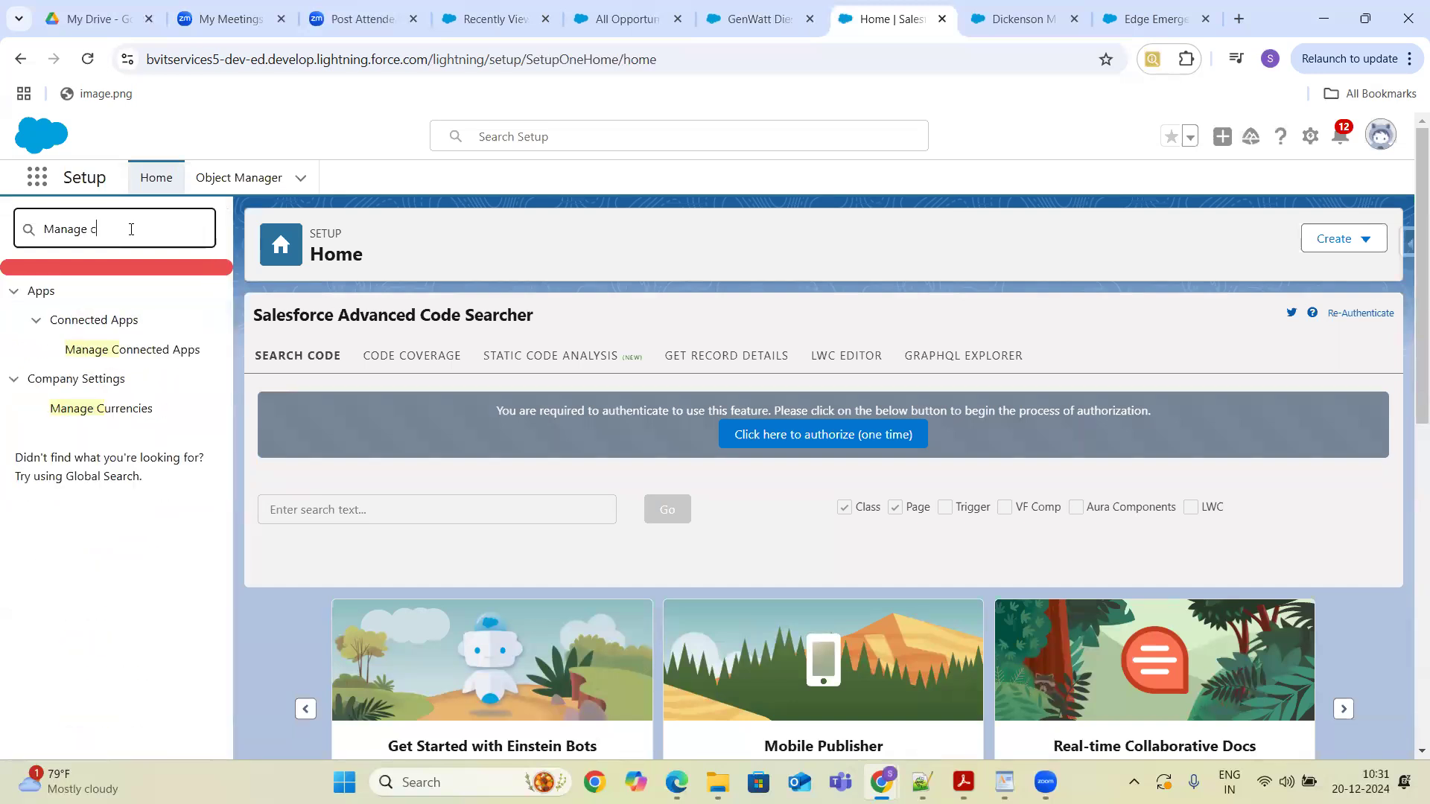
click(133, 414)
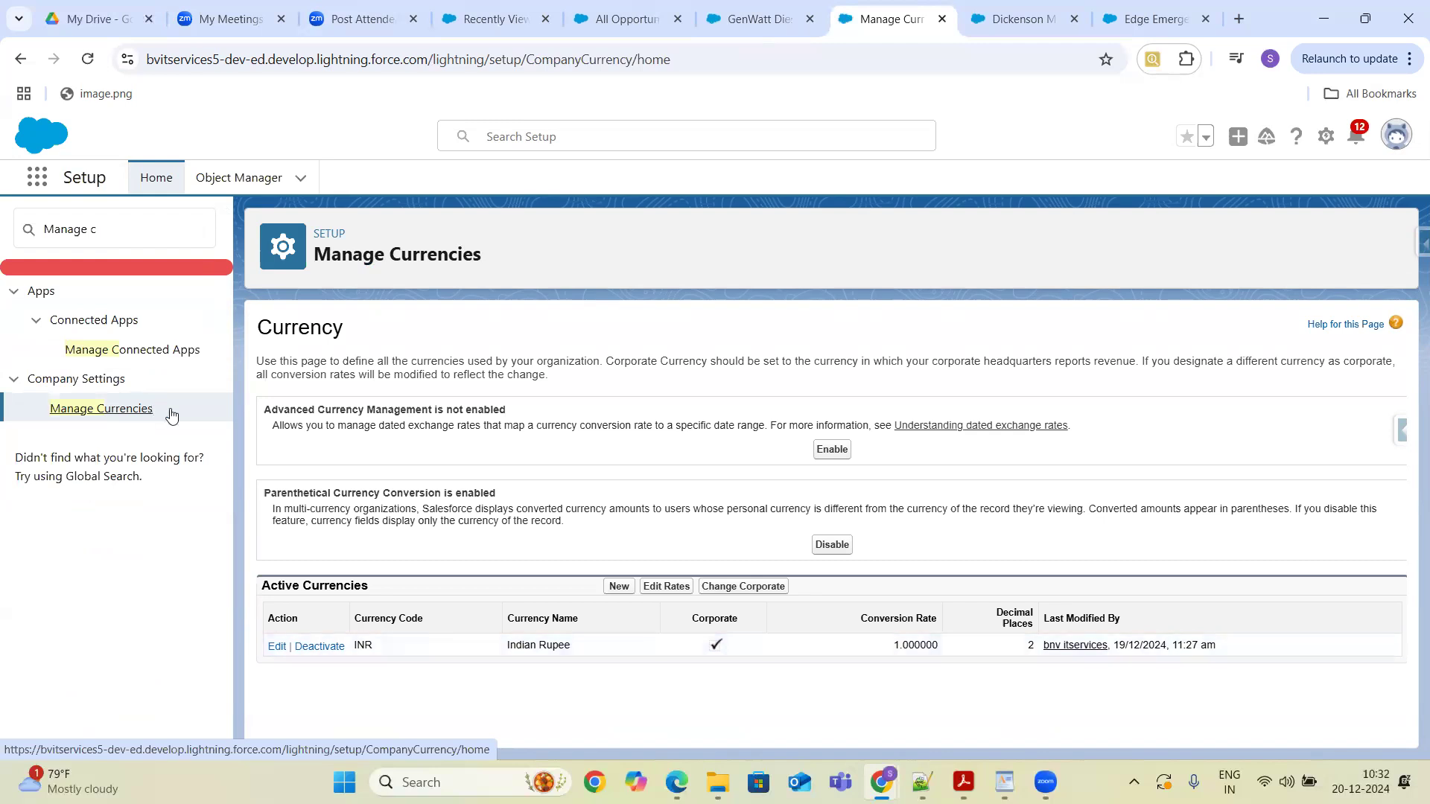
- Search Setup for Company and open Company Information to examine the Activate Multiple Currencies setting
click(152, 232)
key(BackSpace)
key(BackSpace)
key(BackSpace)
key(BackSpace)
key(BackSpace)
key(BackSpace)
key(BackSpace)
key(BackSpace)
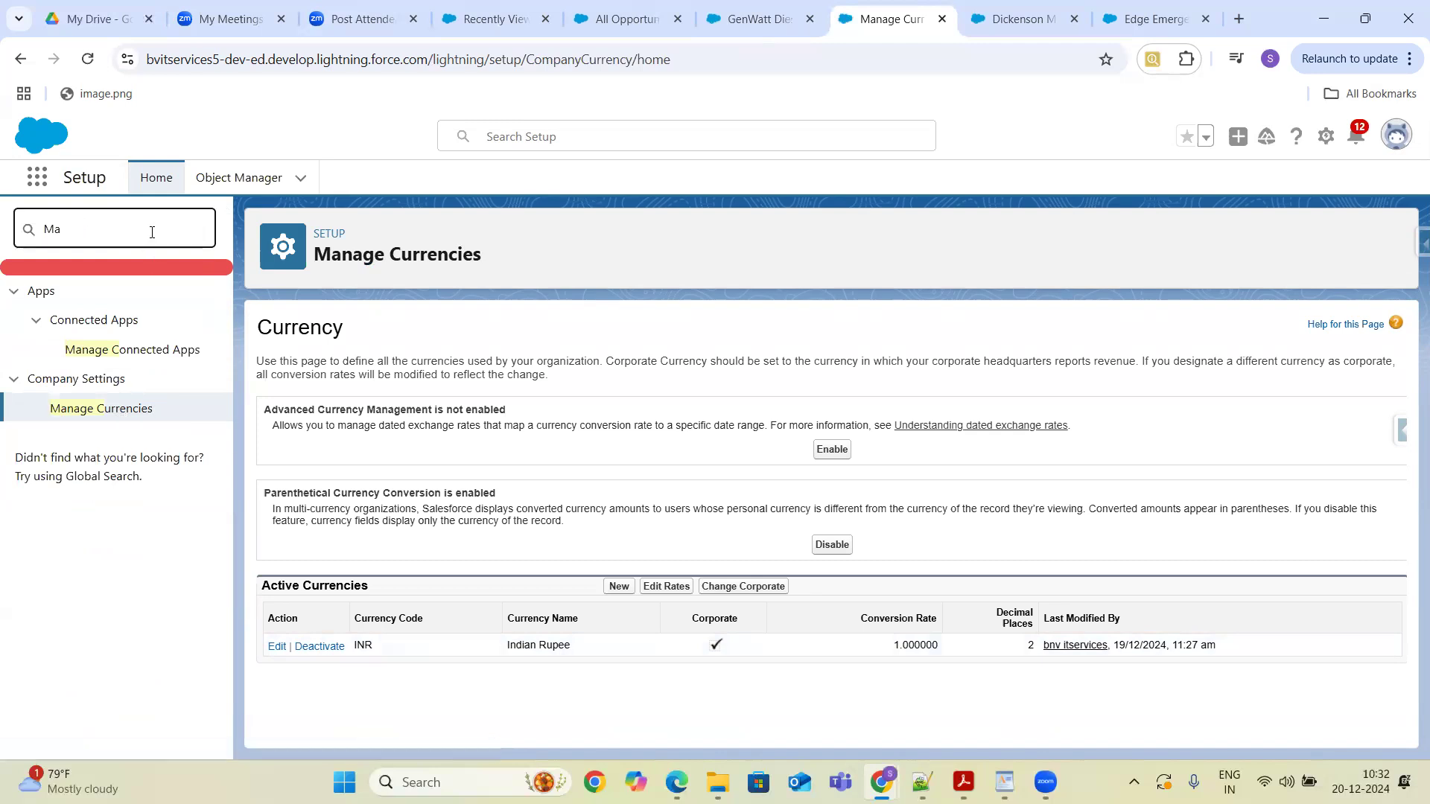
text(c)
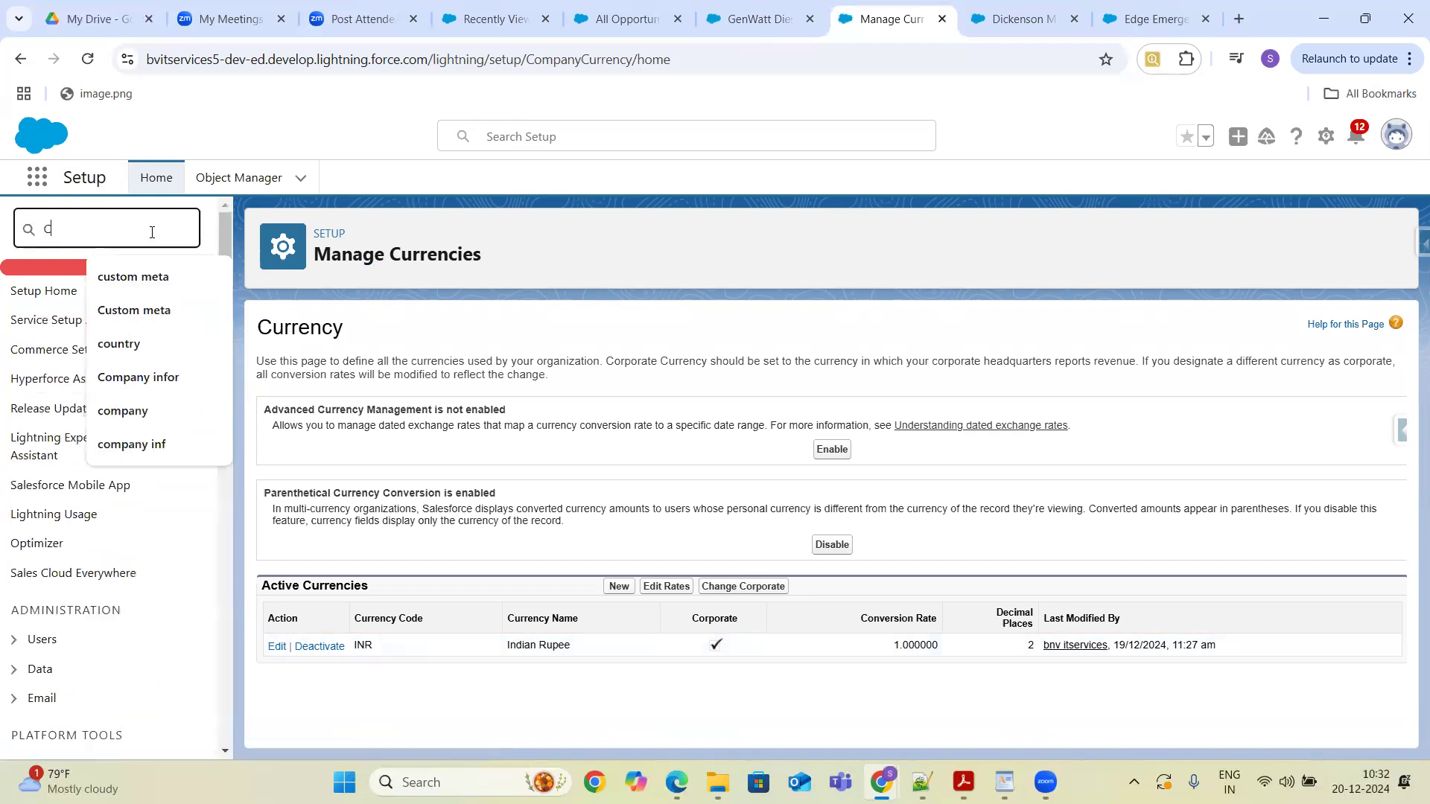
text(ompany)
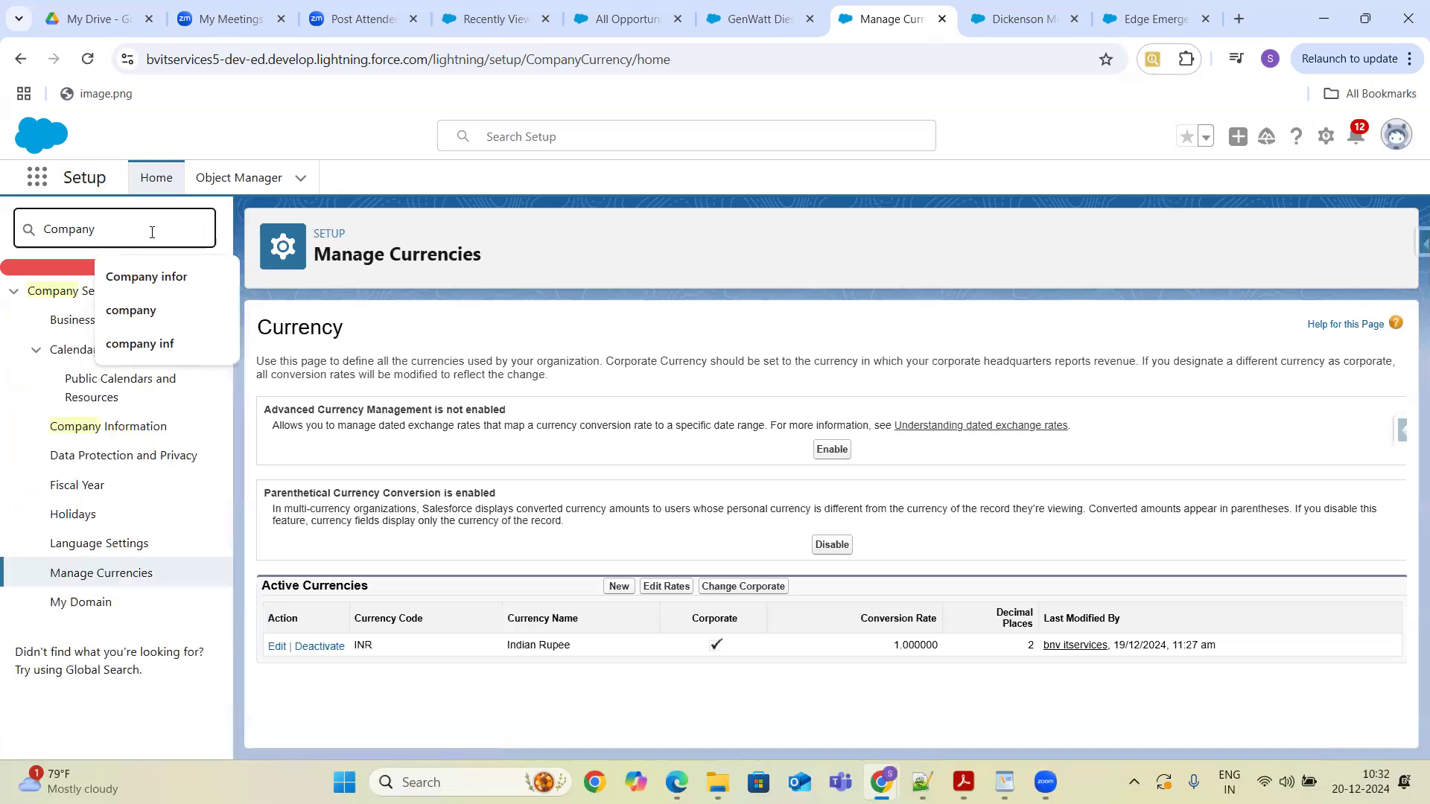
click(123, 429)
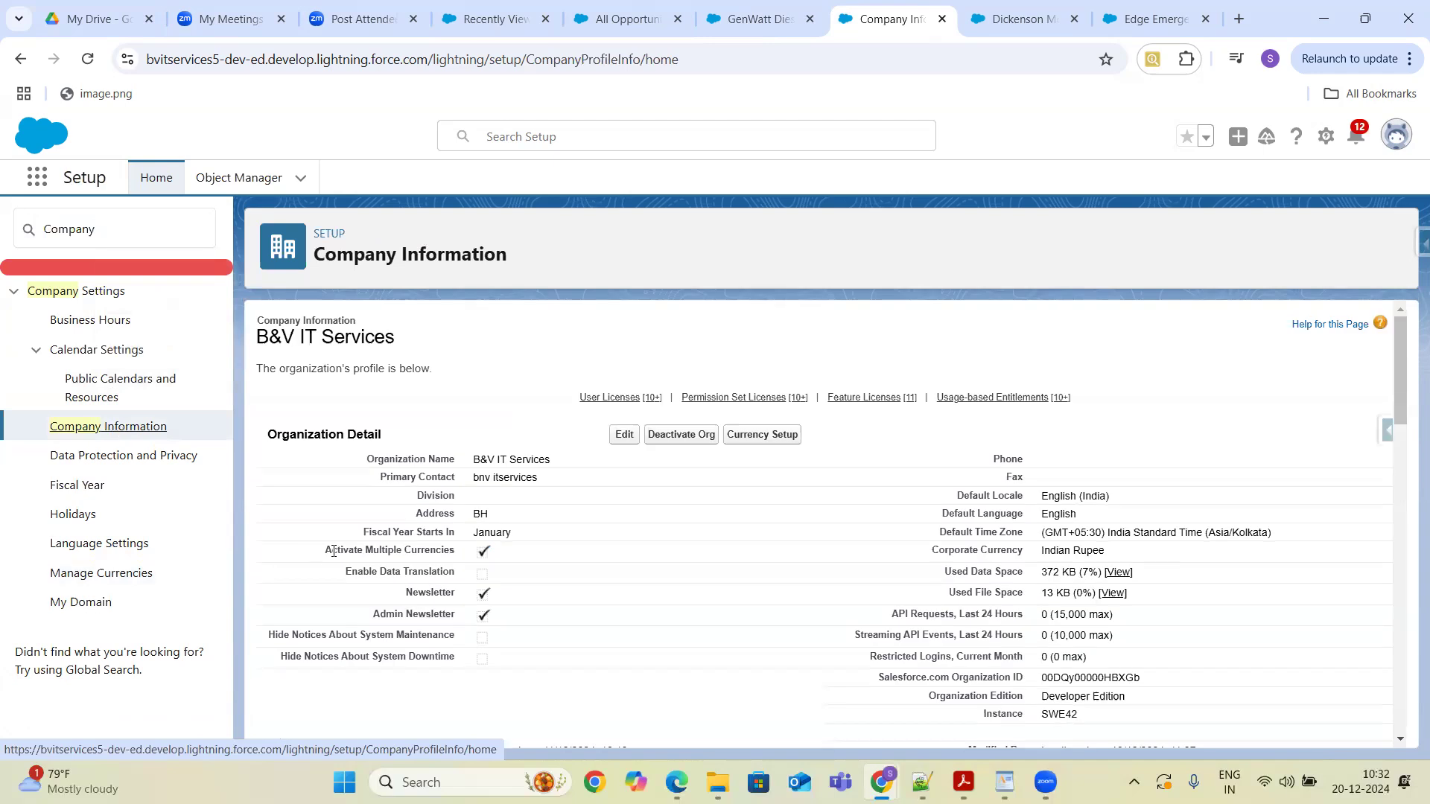
drag(329, 551, 498, 560)
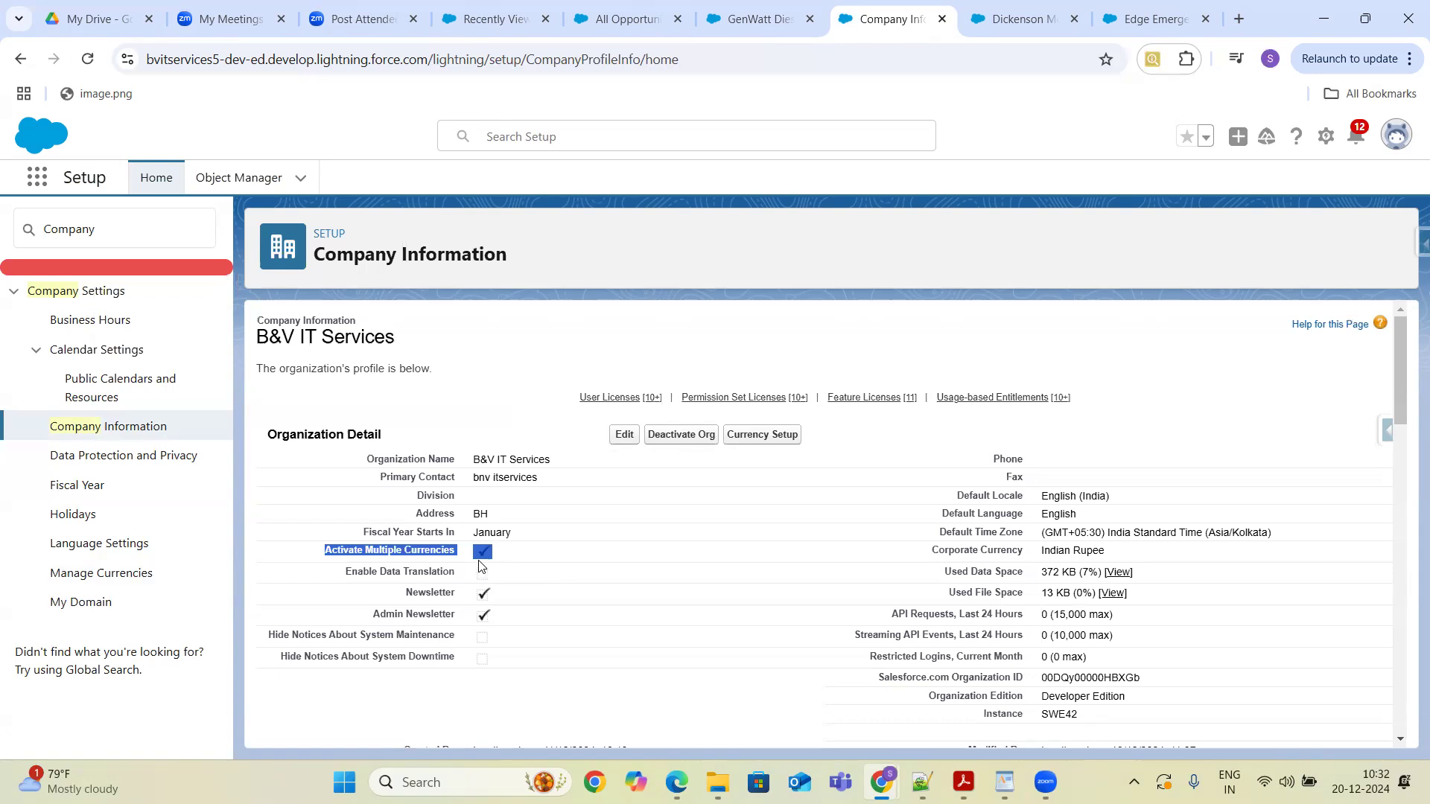
- Add USD - U.S. Dollar as a new currency with a conversion rate of 90 and save it
click(760, 437)
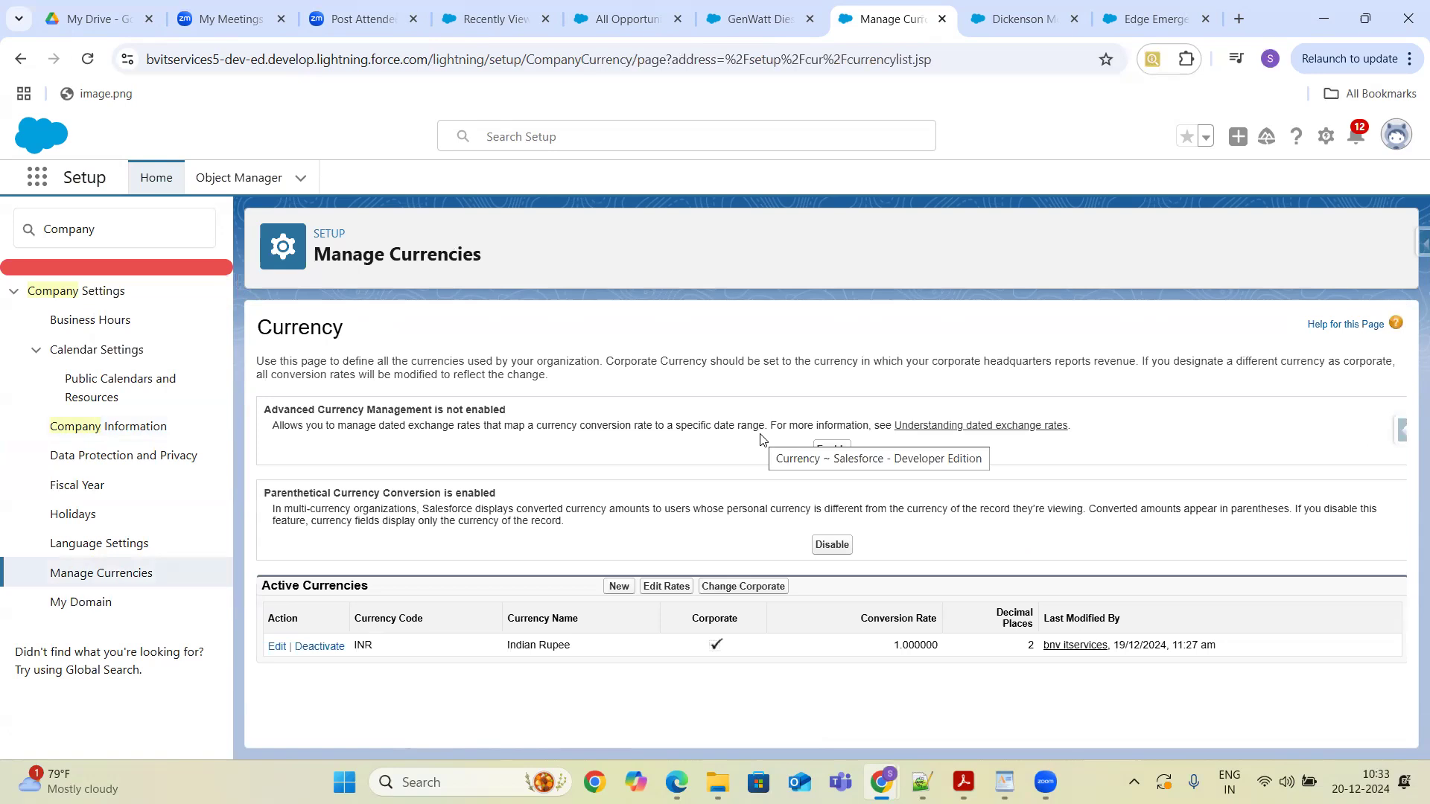
click(619, 588)
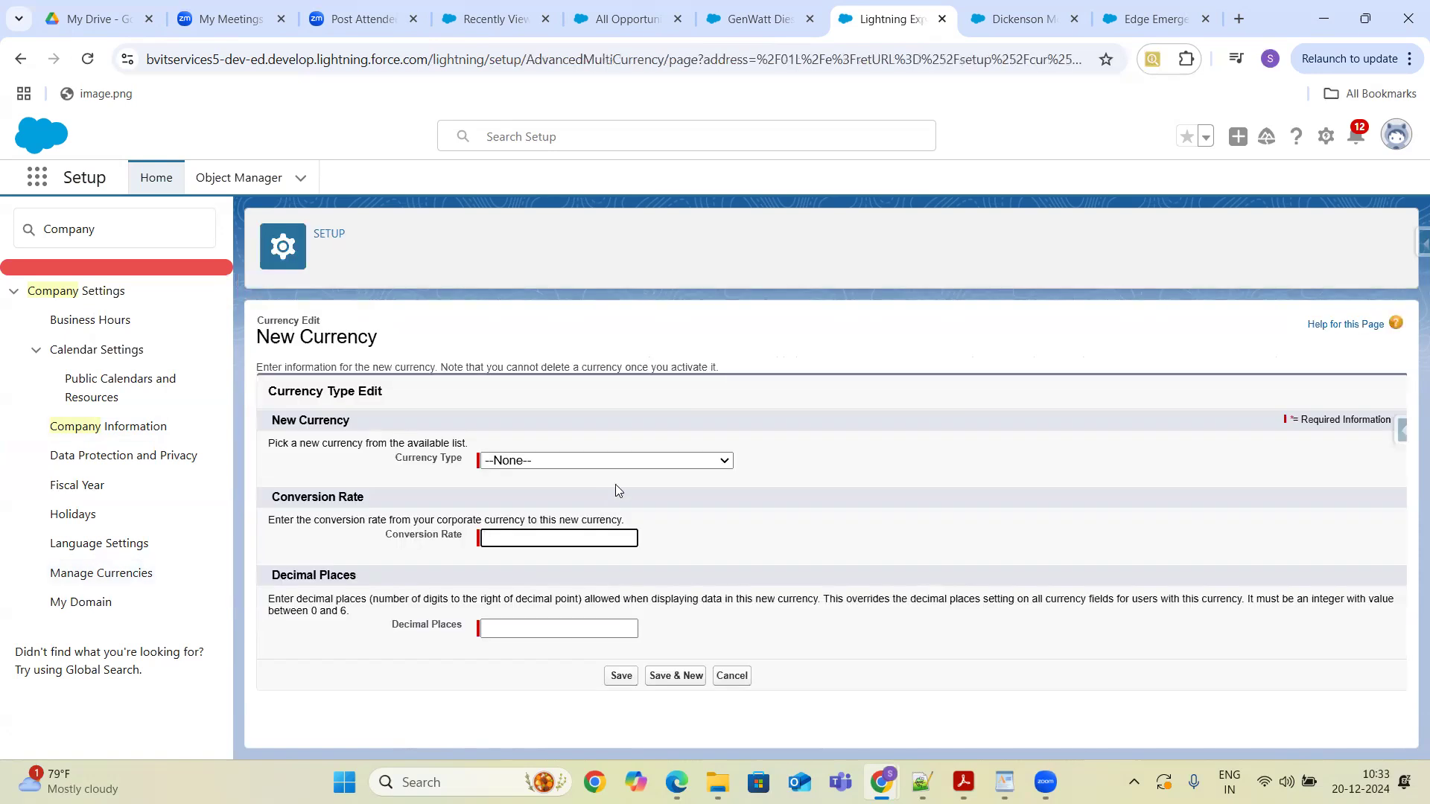
click(632, 461)
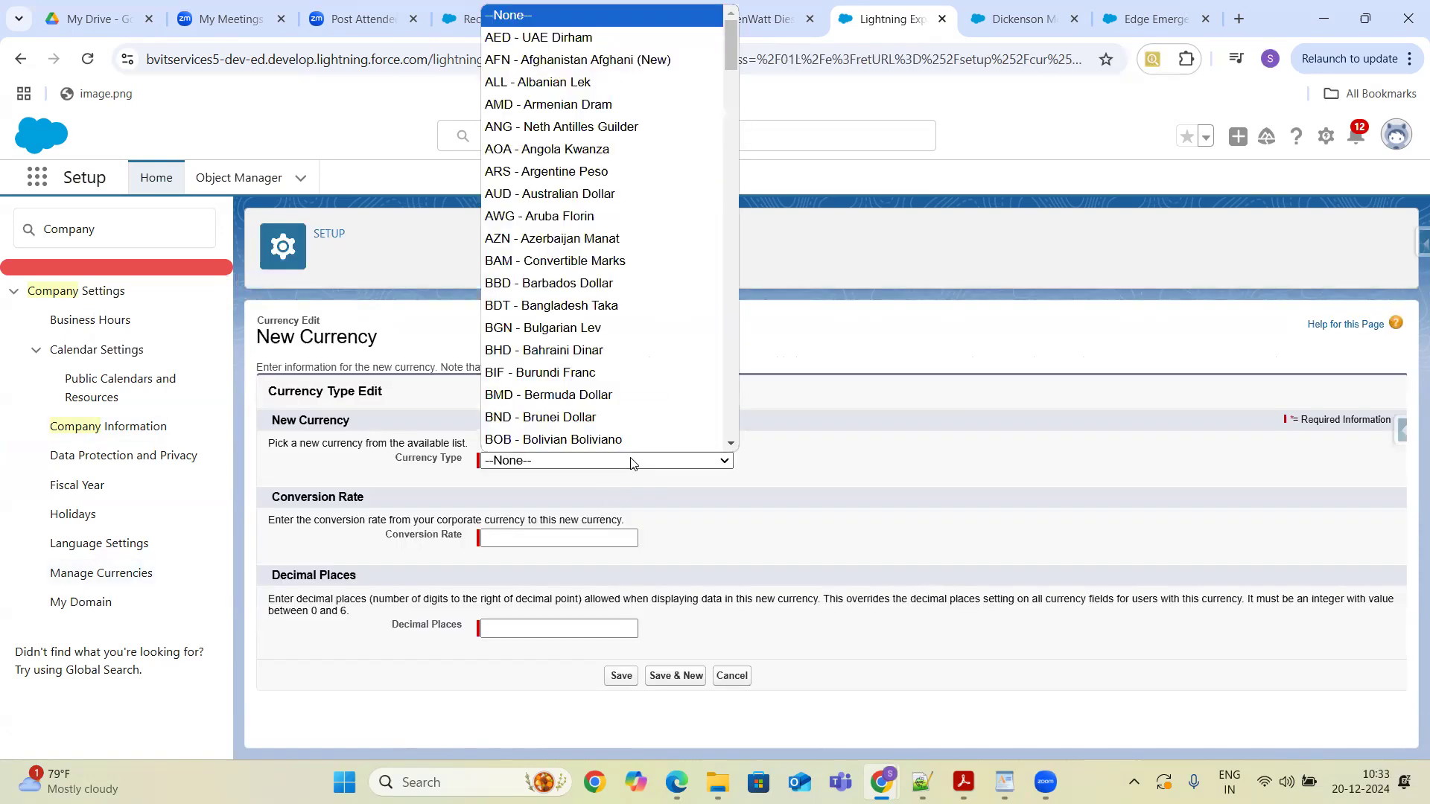
text(us)
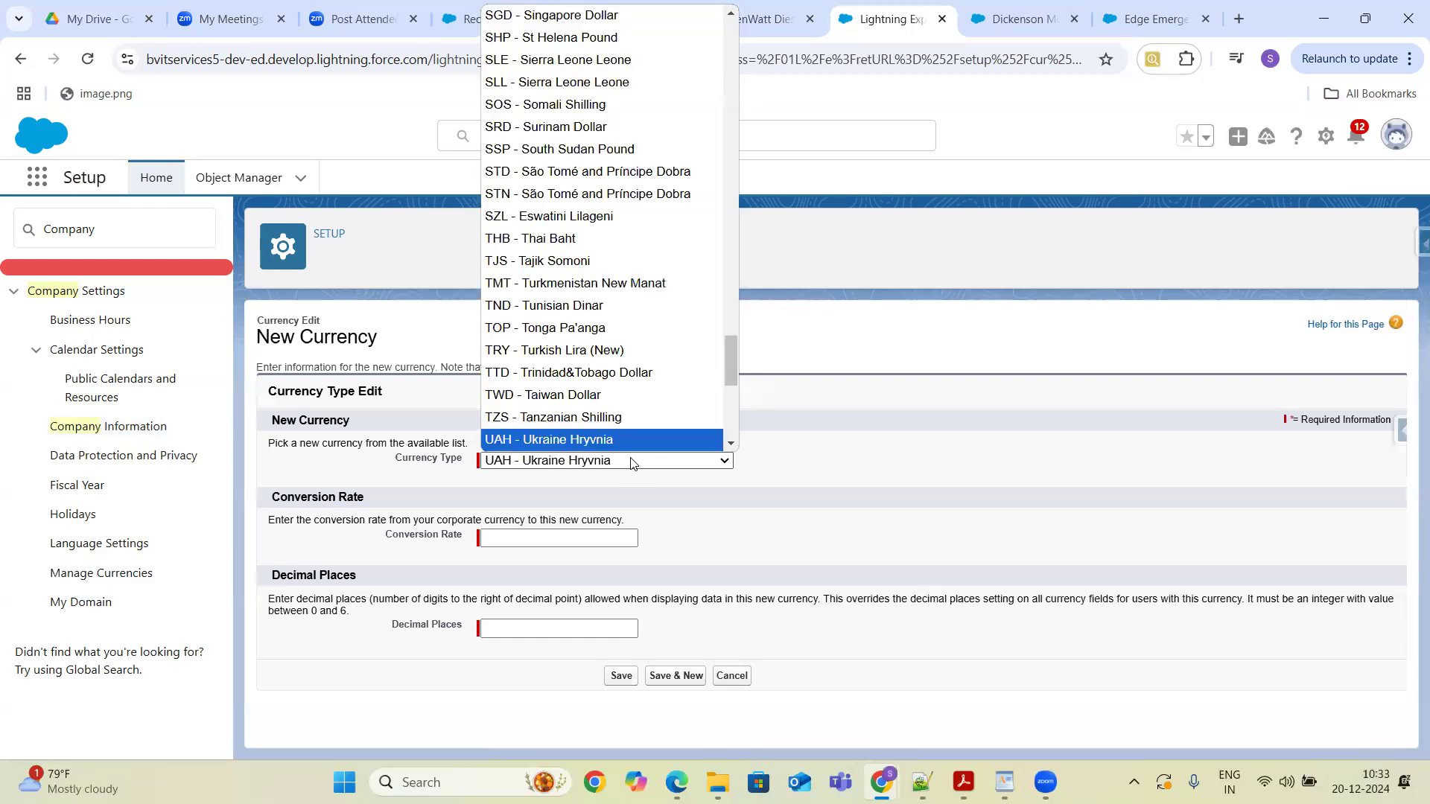
key(Down)
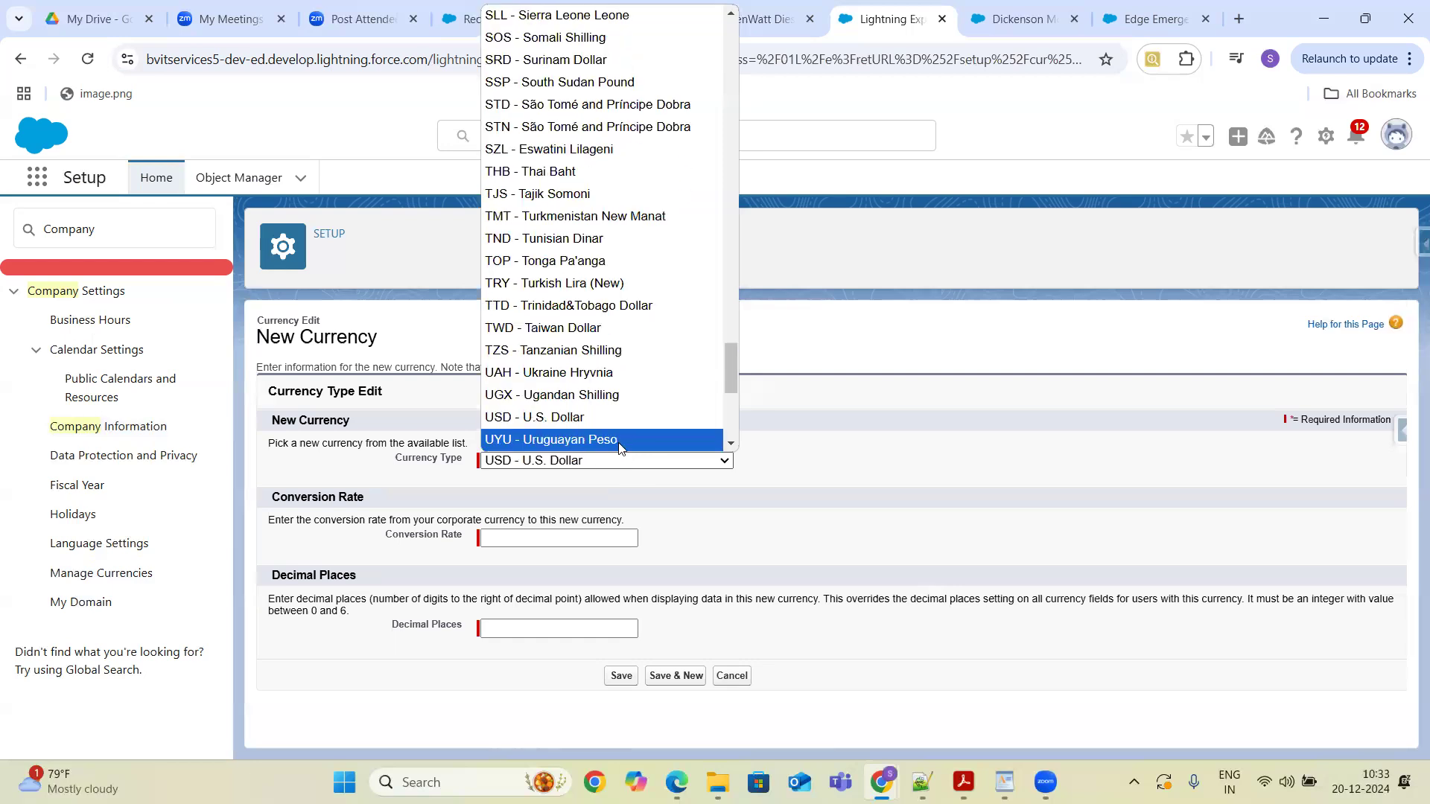
click(628, 423)
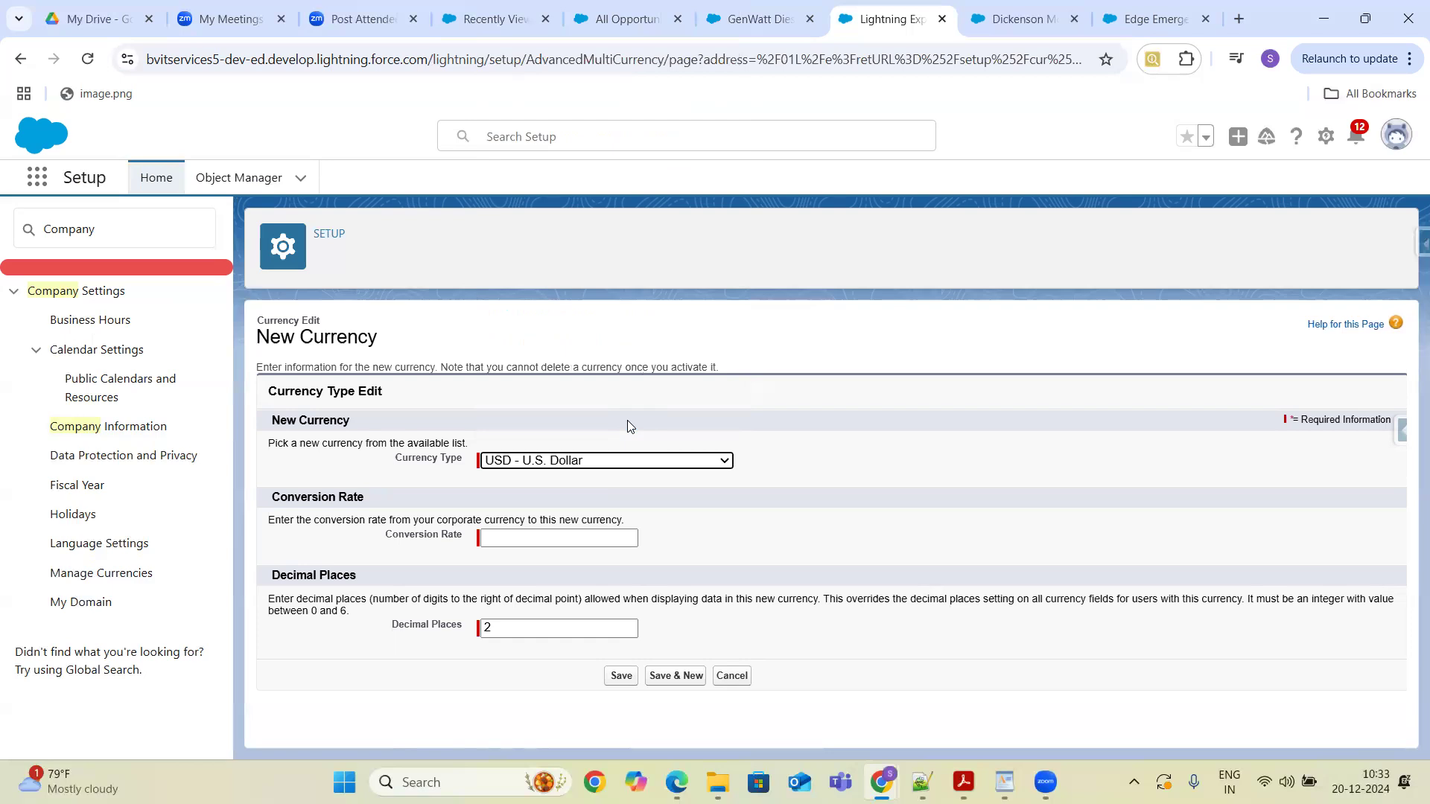
click(590, 539)
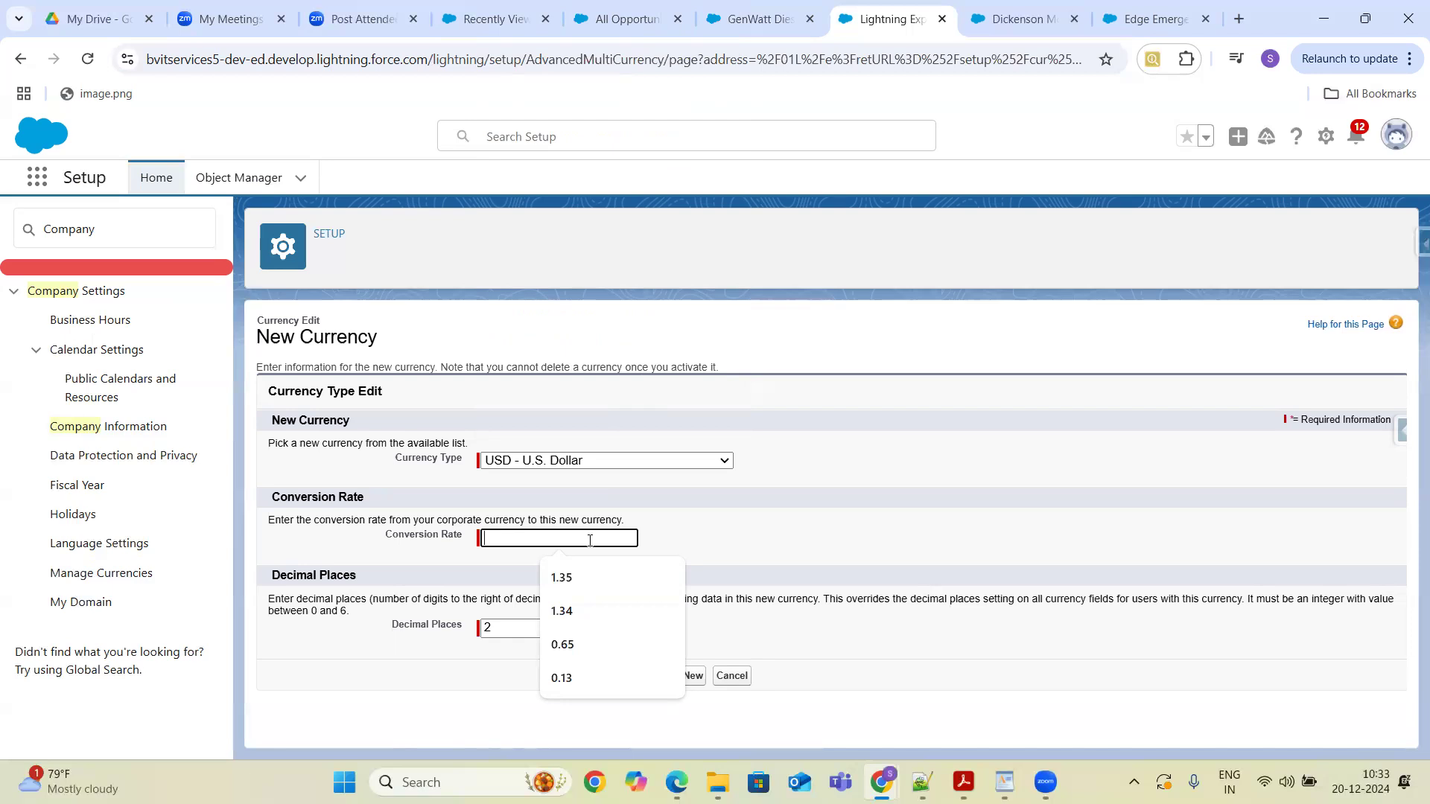
text(90)
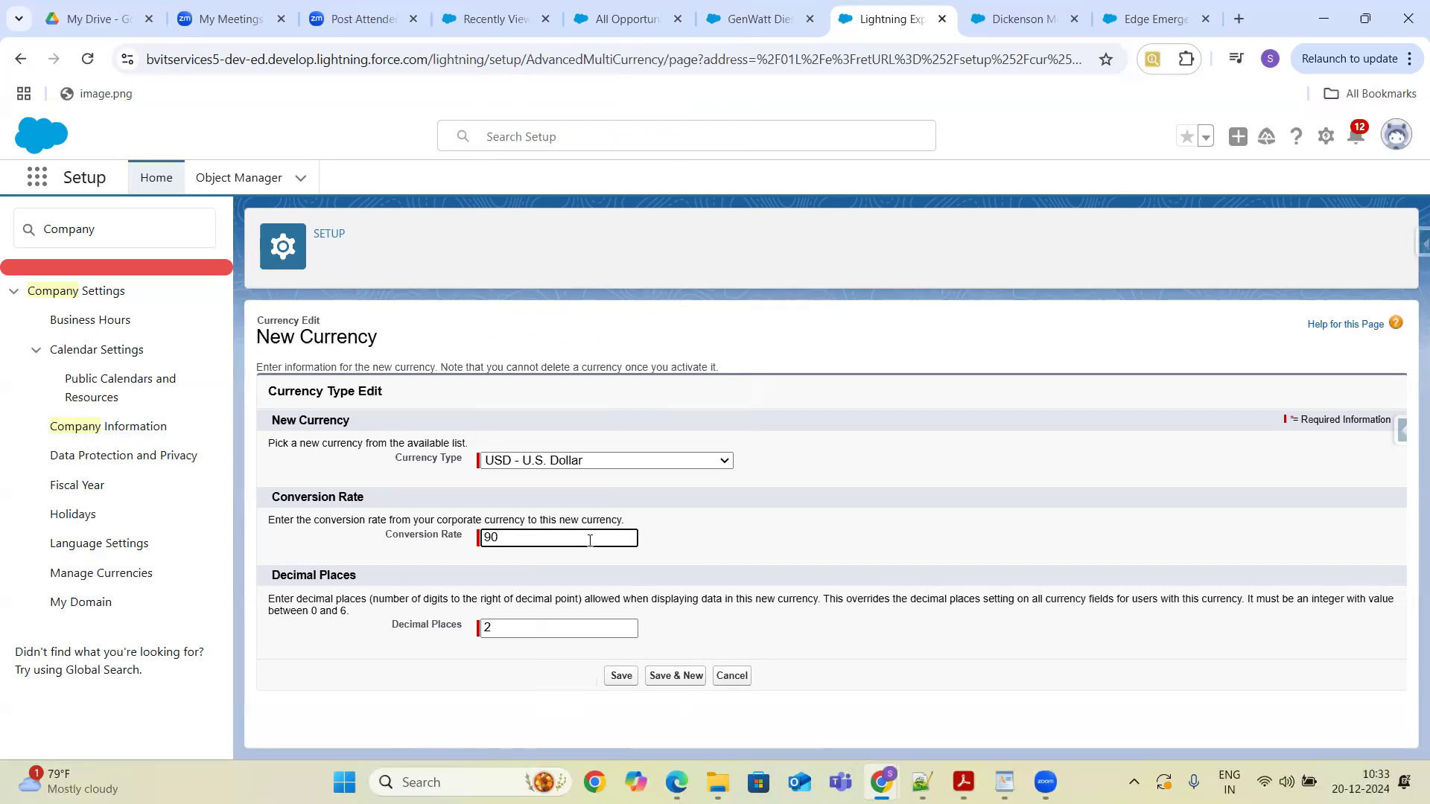
click(621, 678)
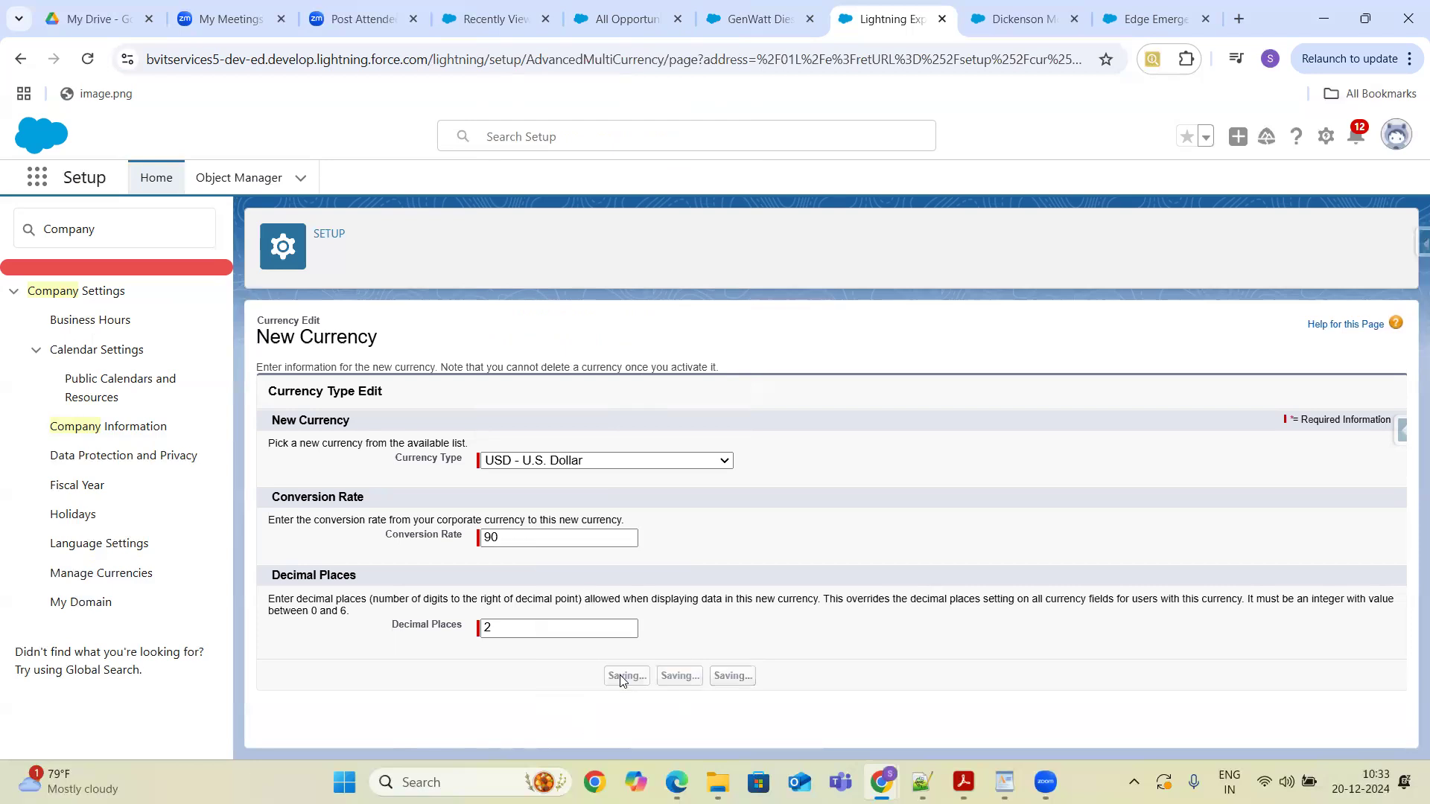
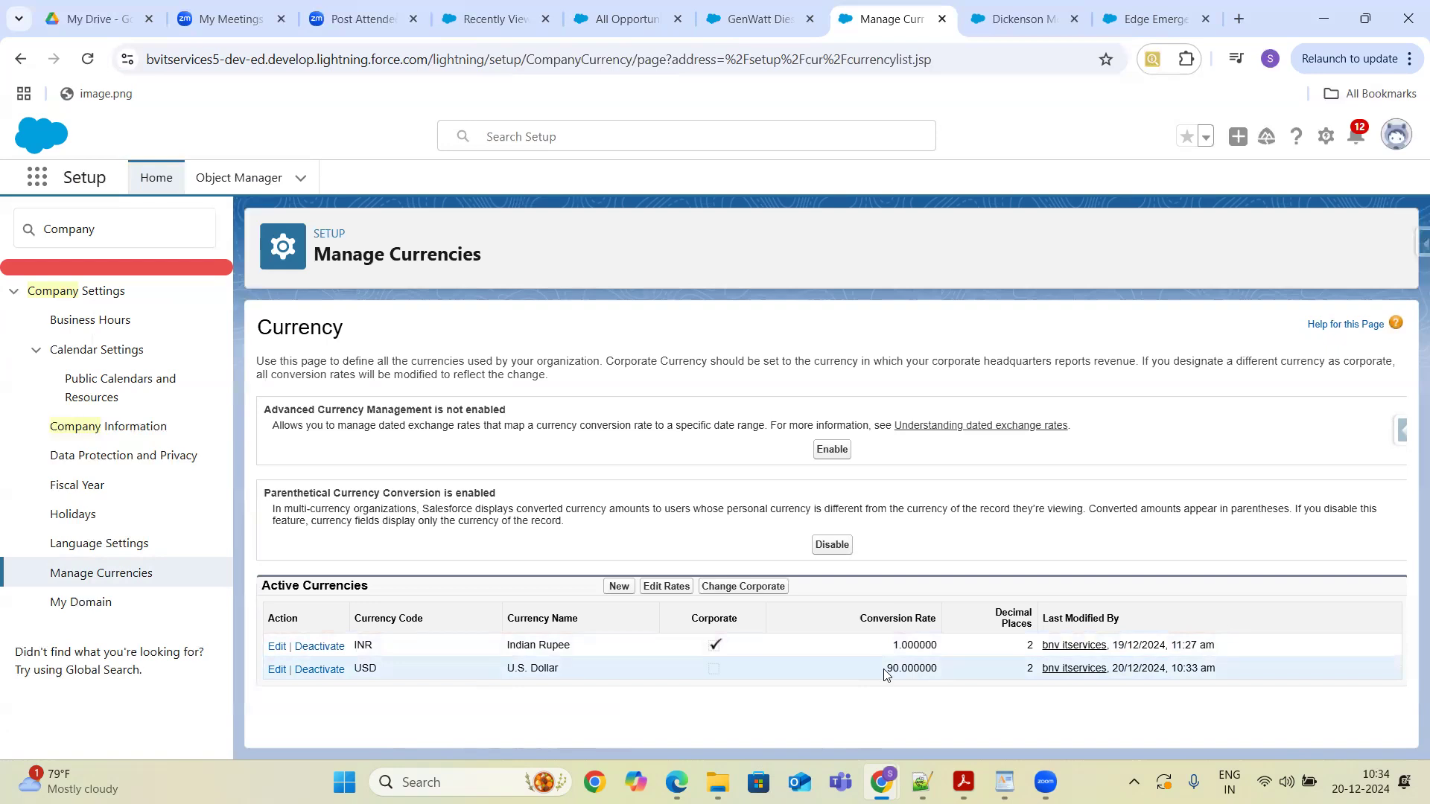
- Add GBP - British Pound as a new currency with a conversion rate of 110 and save it
drag(884, 673, 940, 667)
click(617, 588)
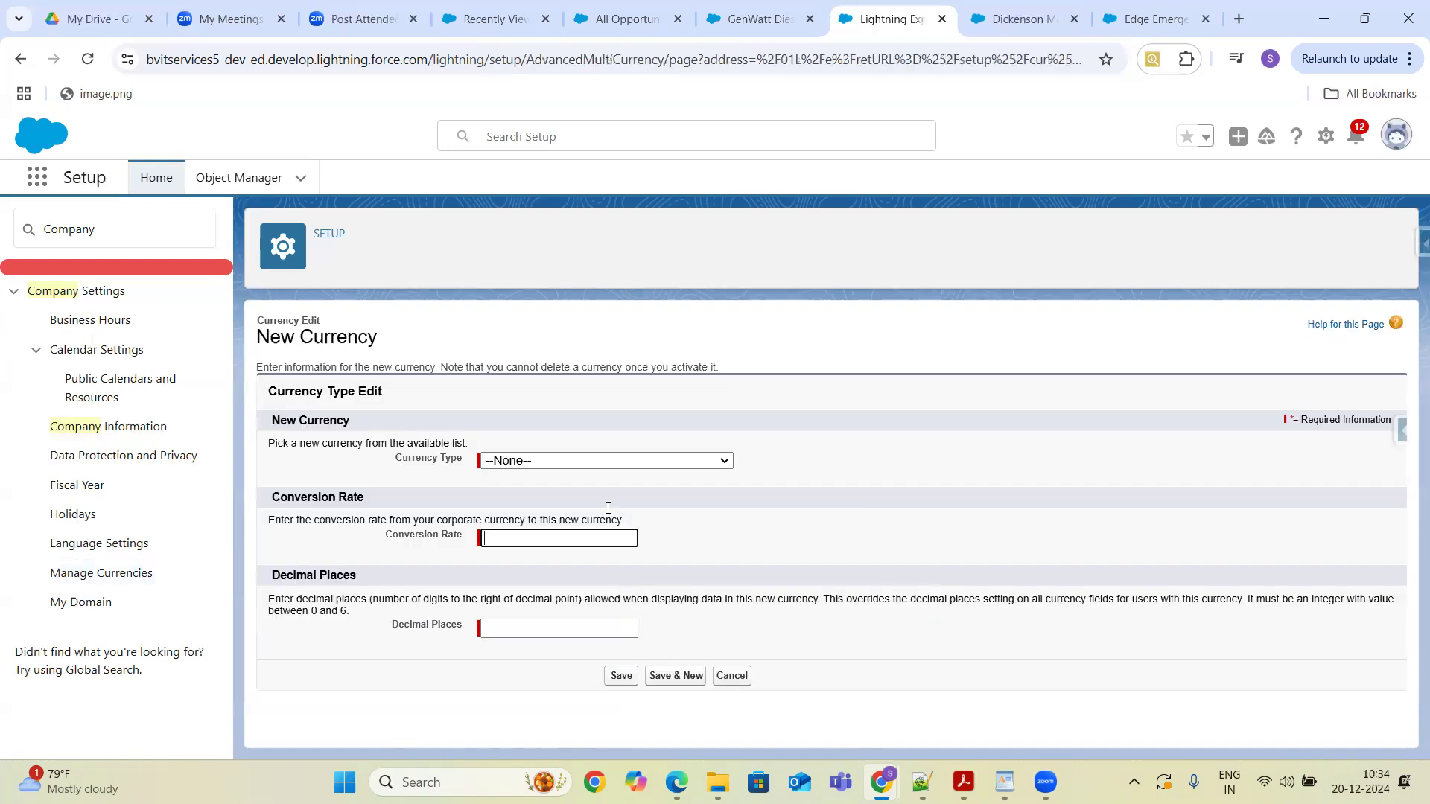
click(540, 462)
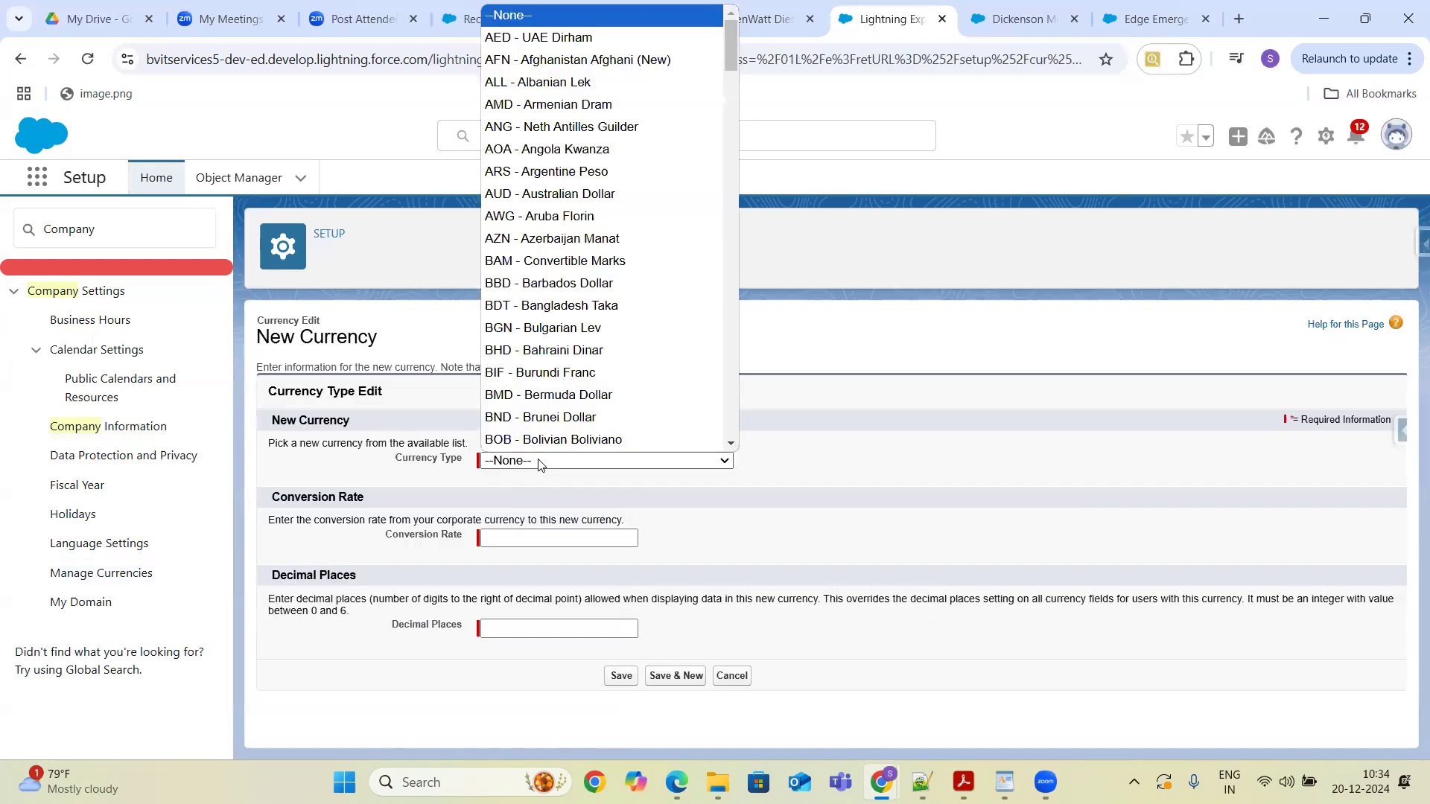
key(g)
key(b)
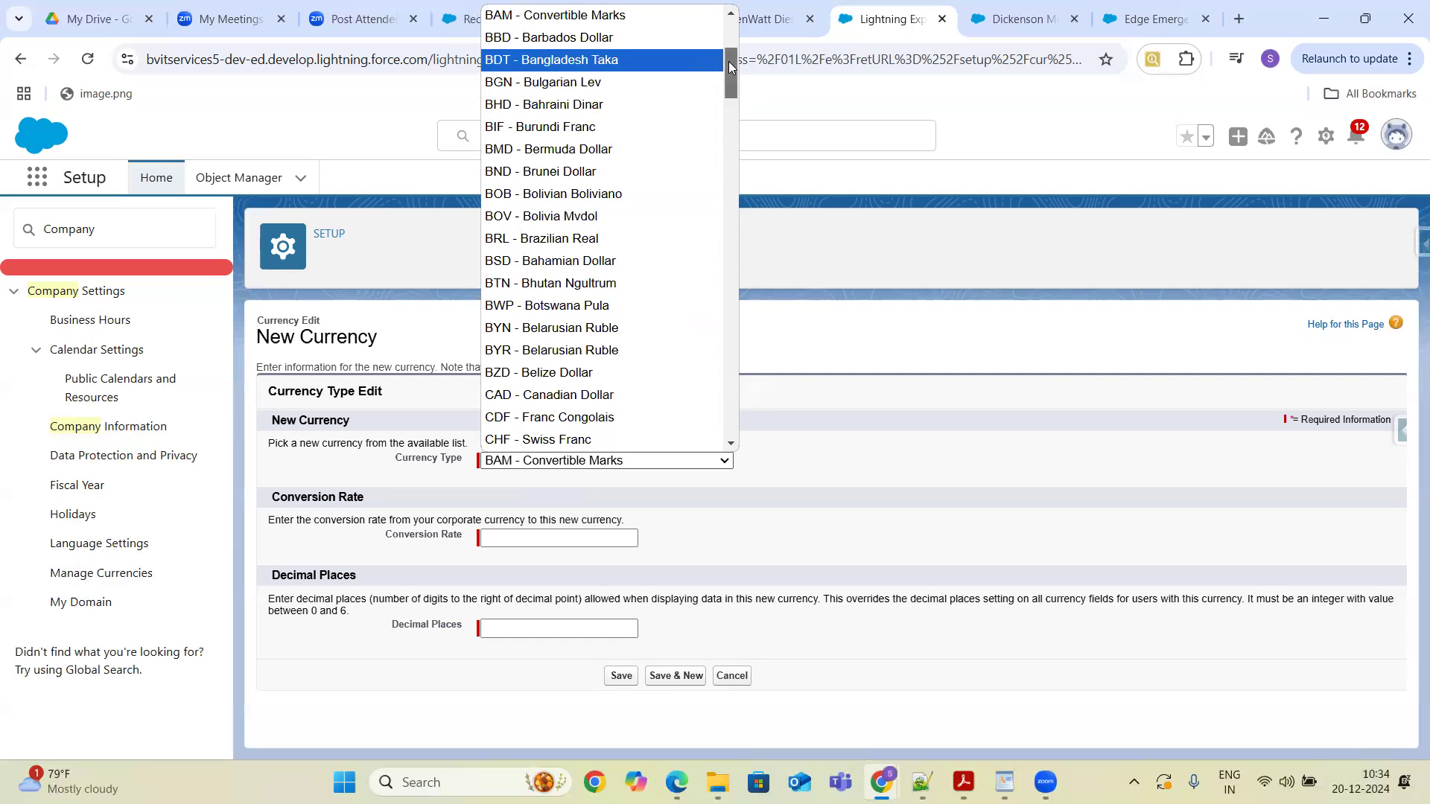
drag(729, 61, 730, 142)
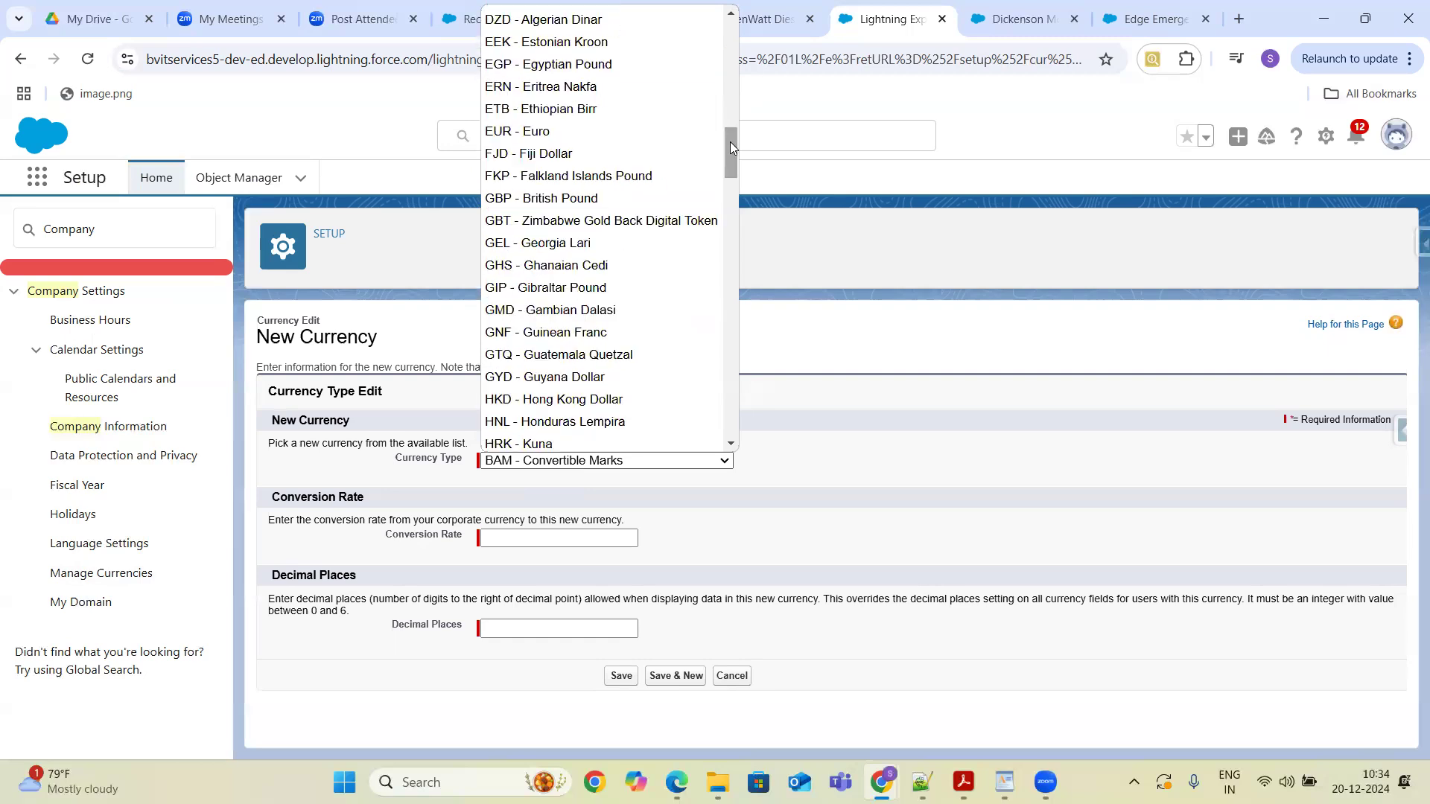
click(615, 197)
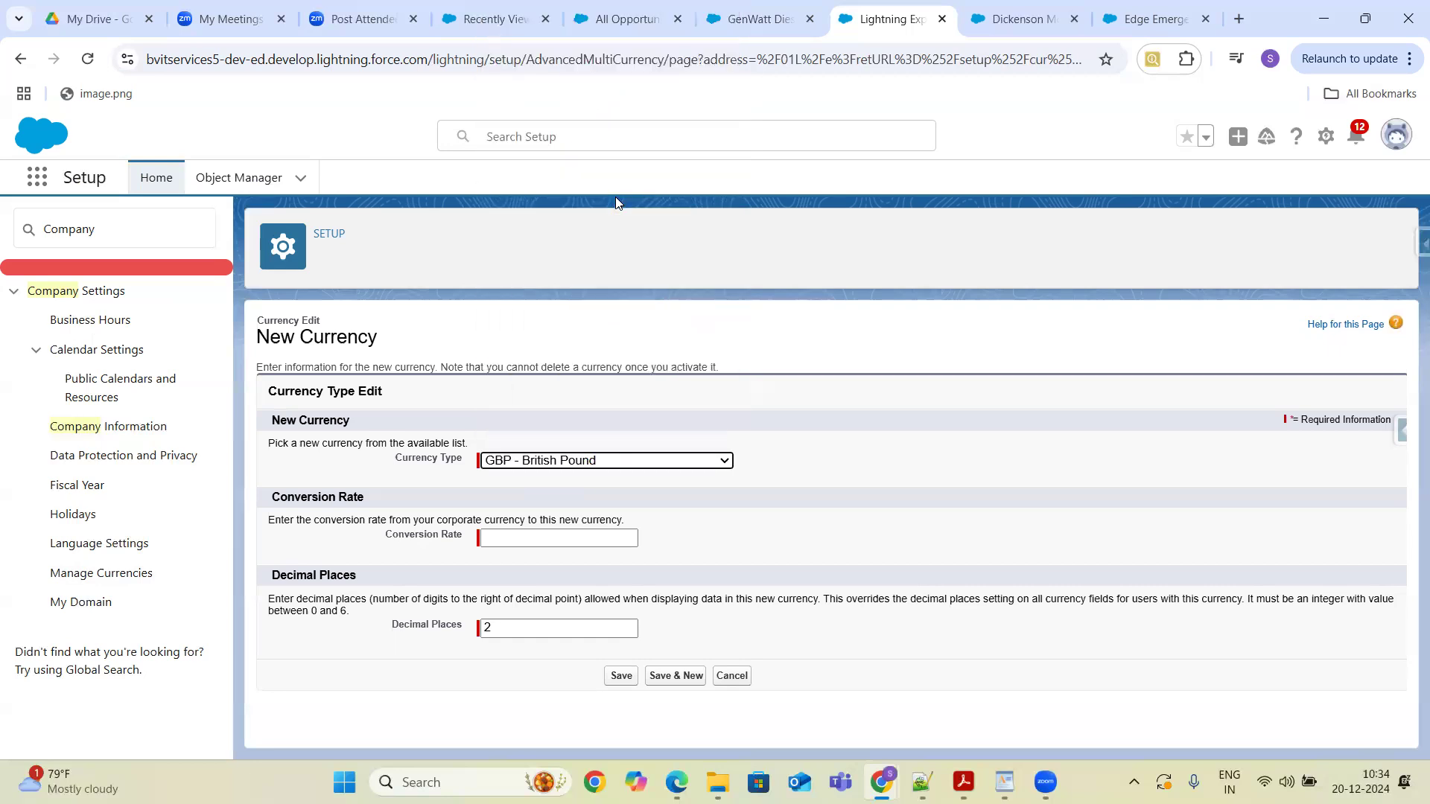
click(535, 538)
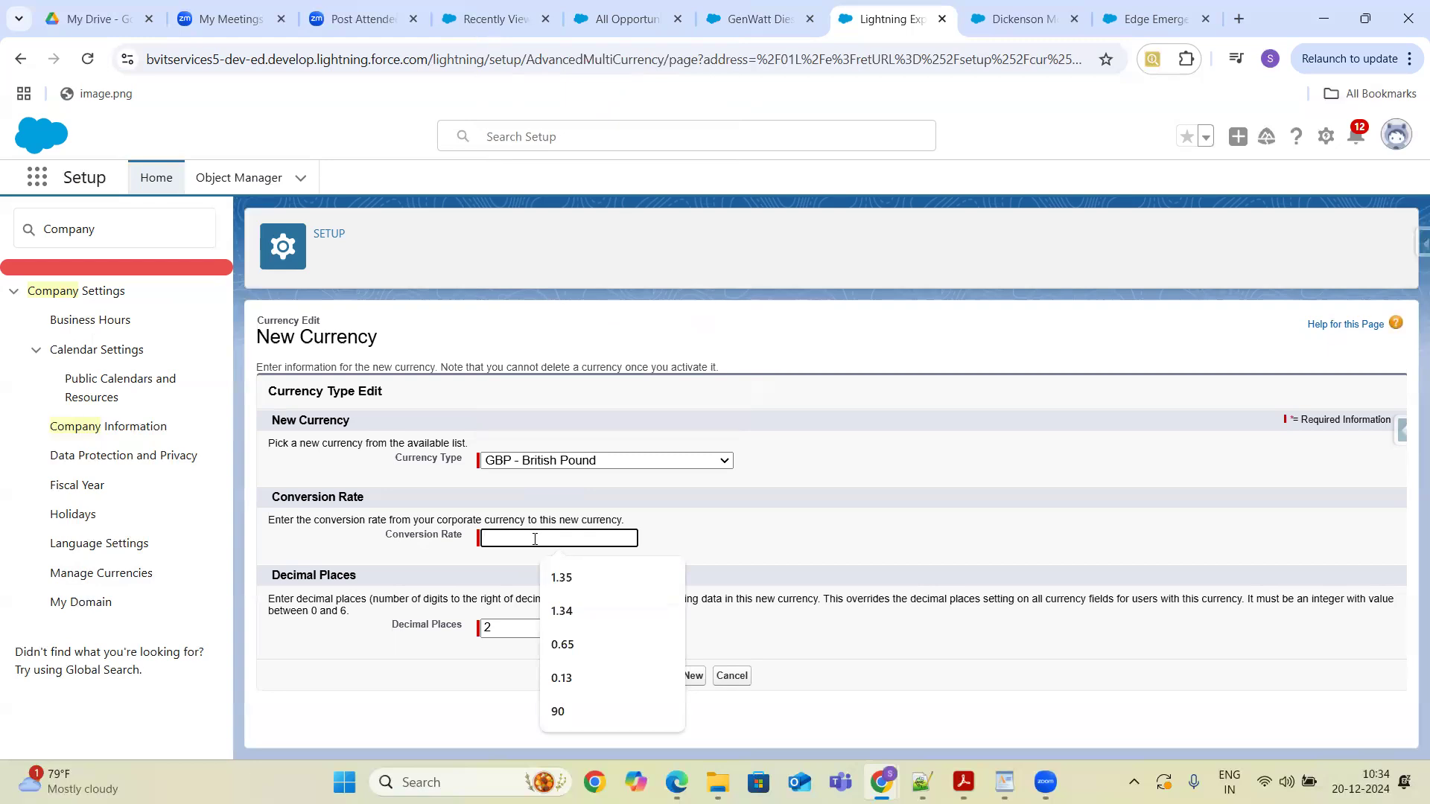
text(110)
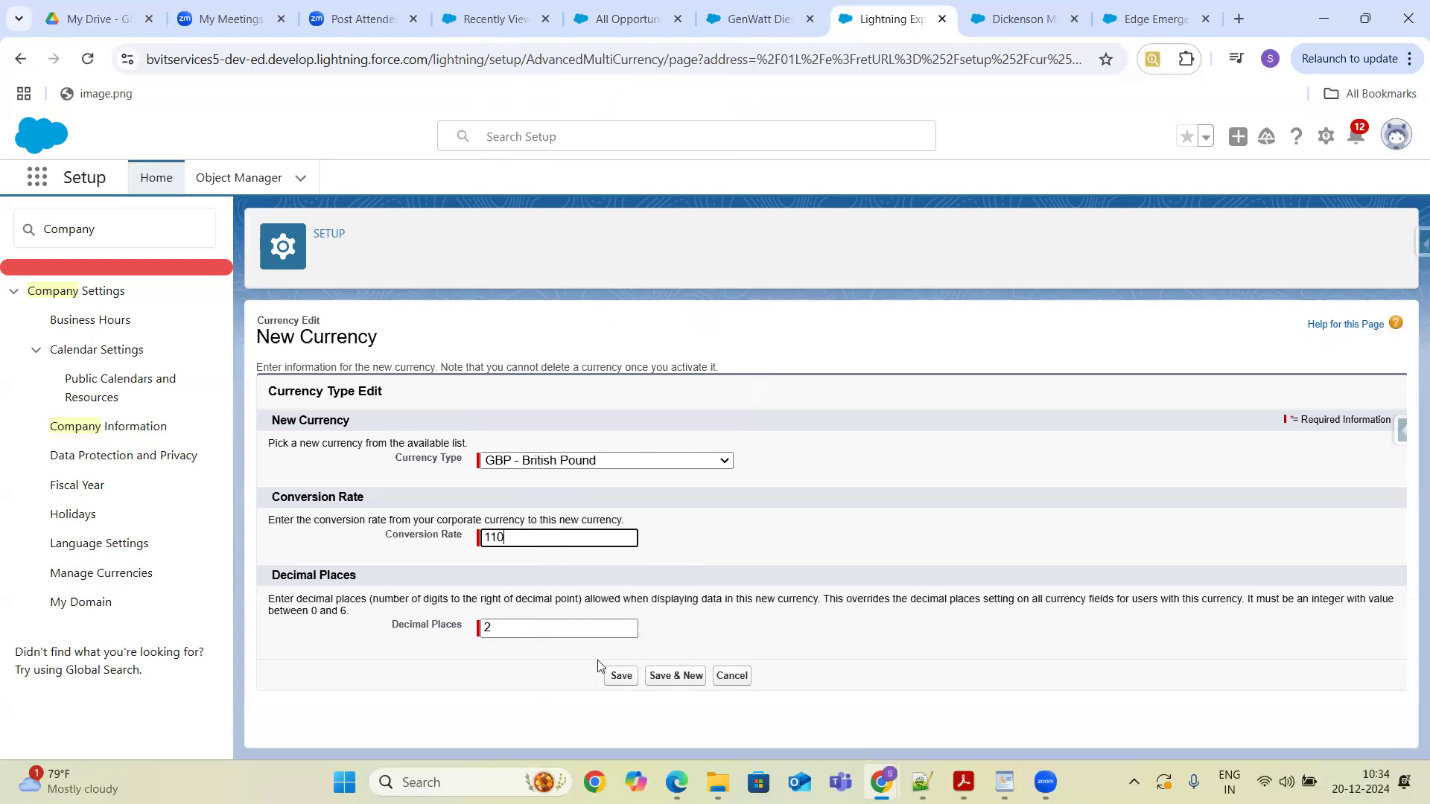
click(621, 675)
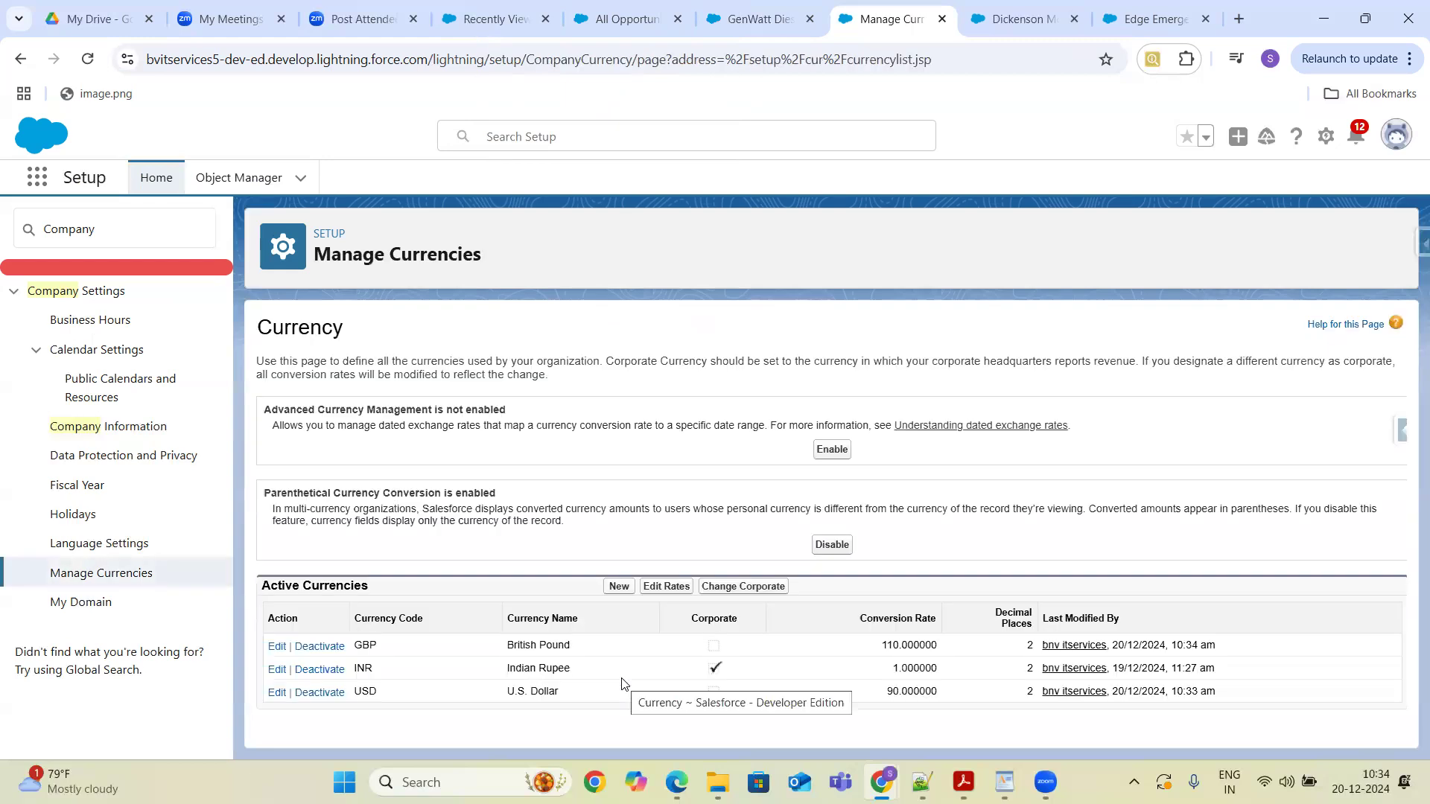
click(750, 13)
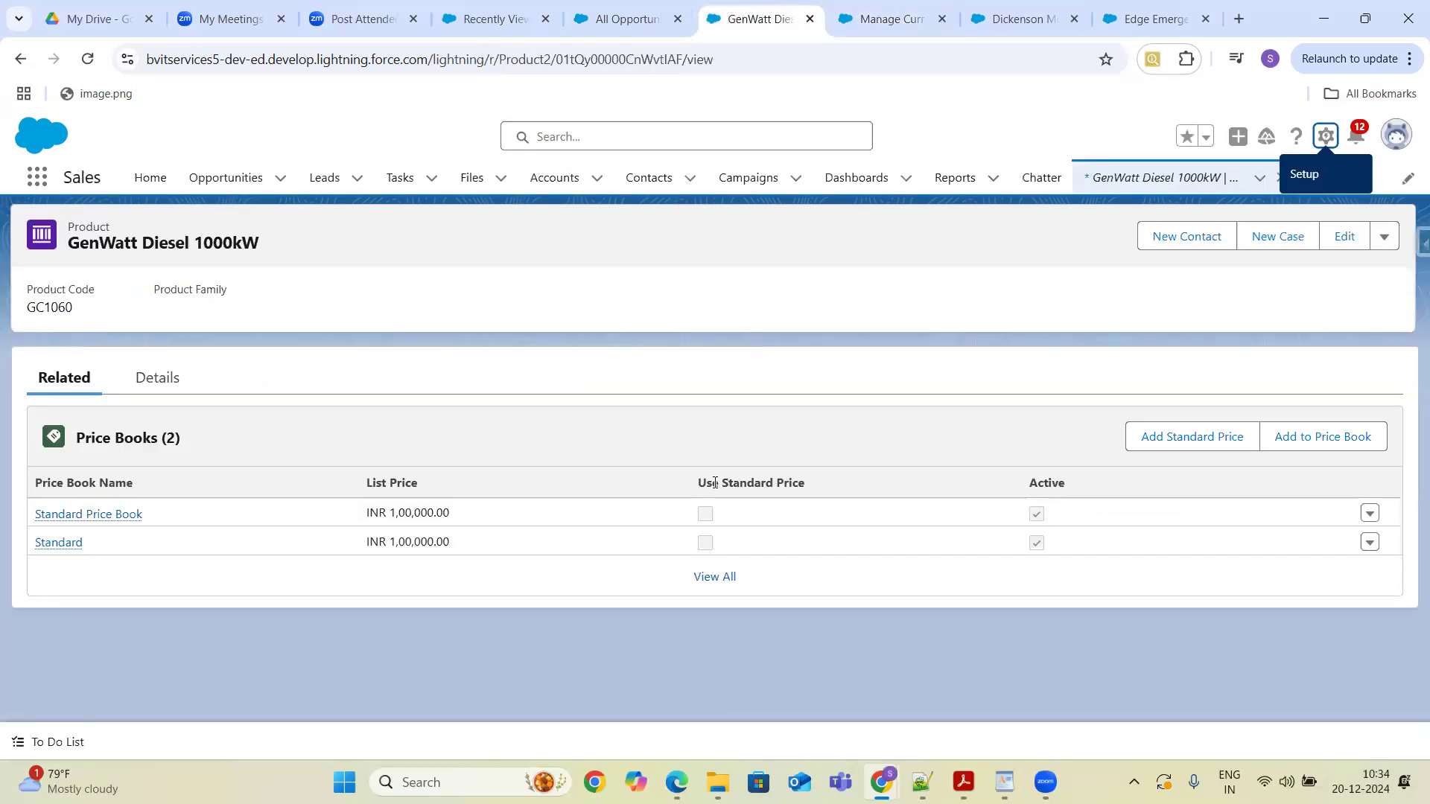
click(1306, 438)
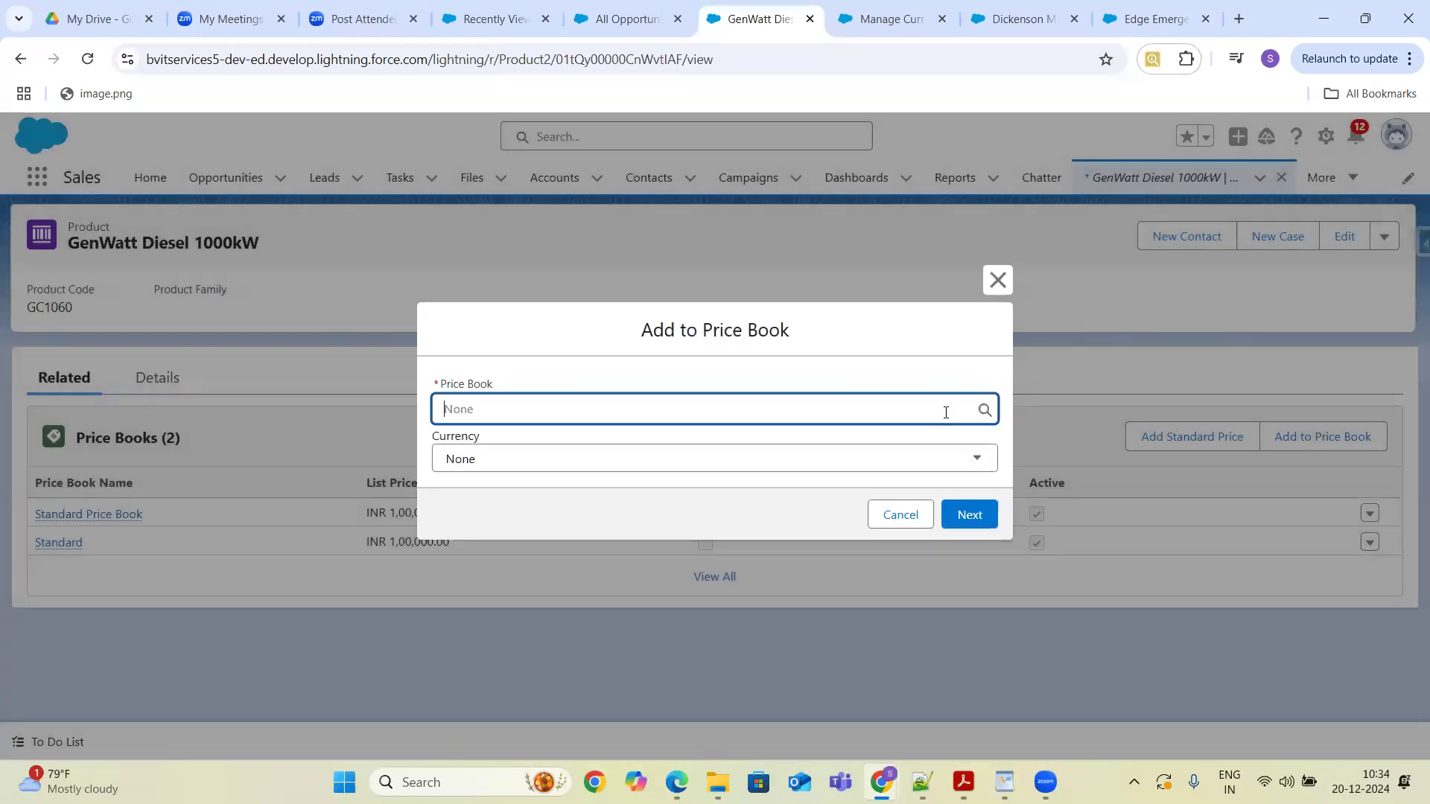
text(whole)
click(846, 454)
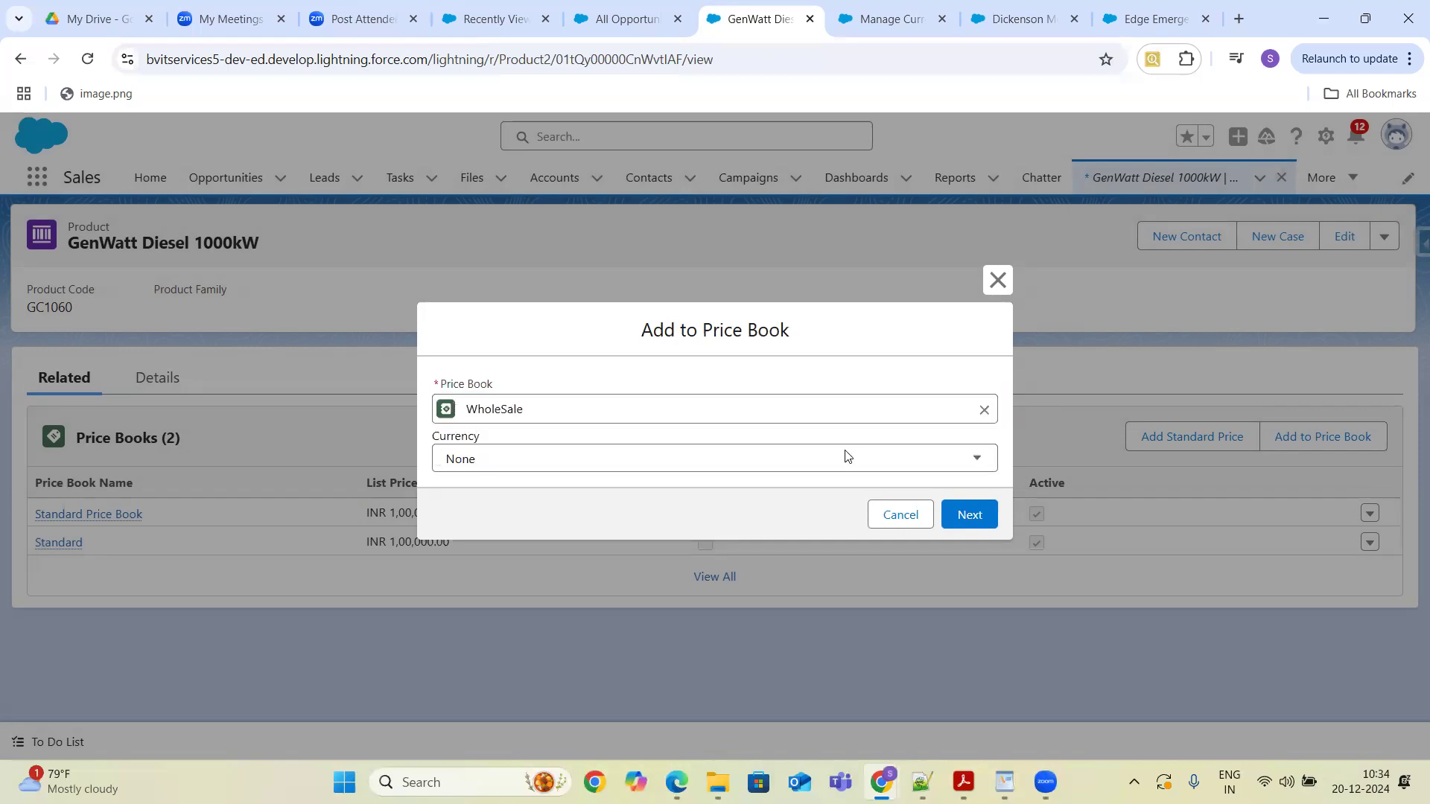
click(774, 467)
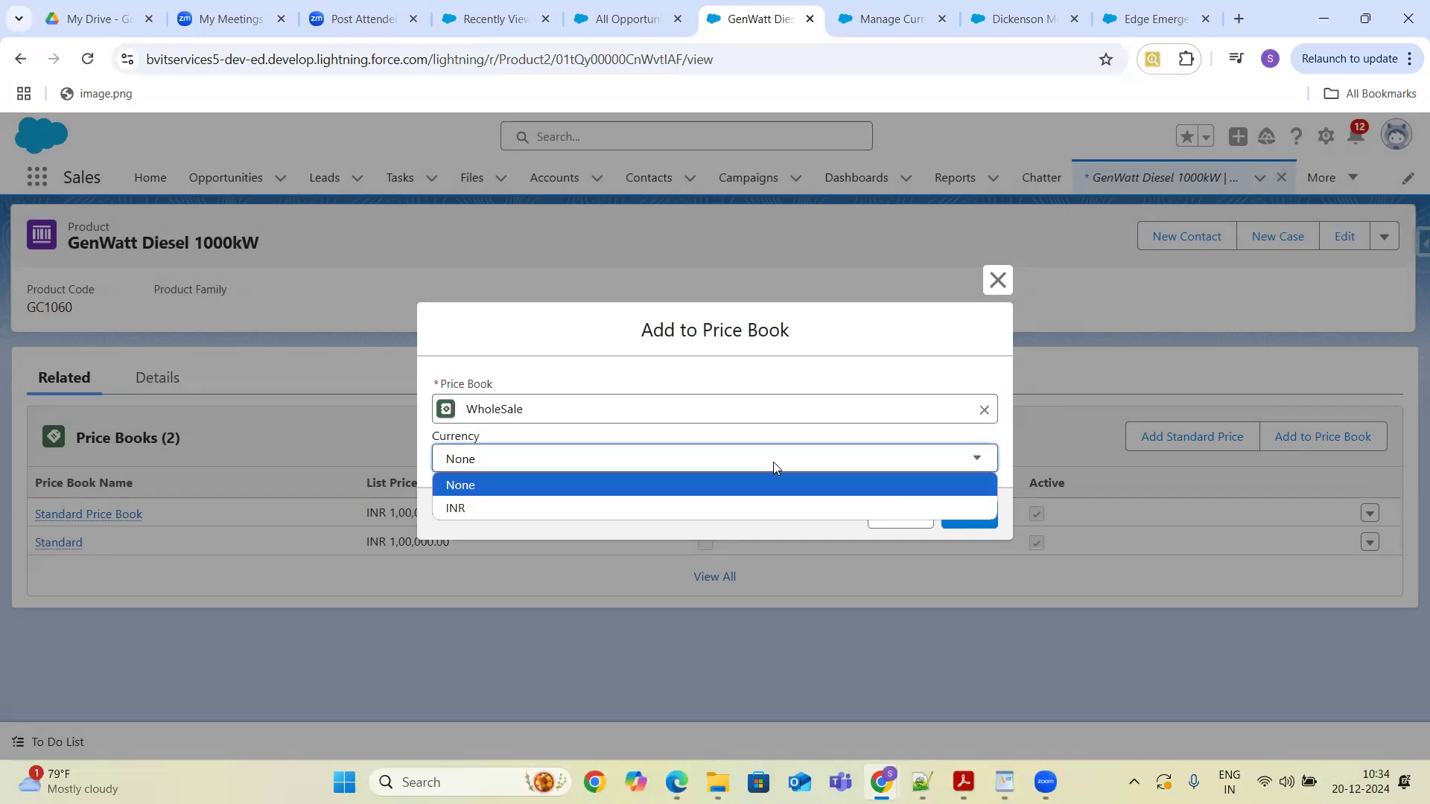
click(935, 663)
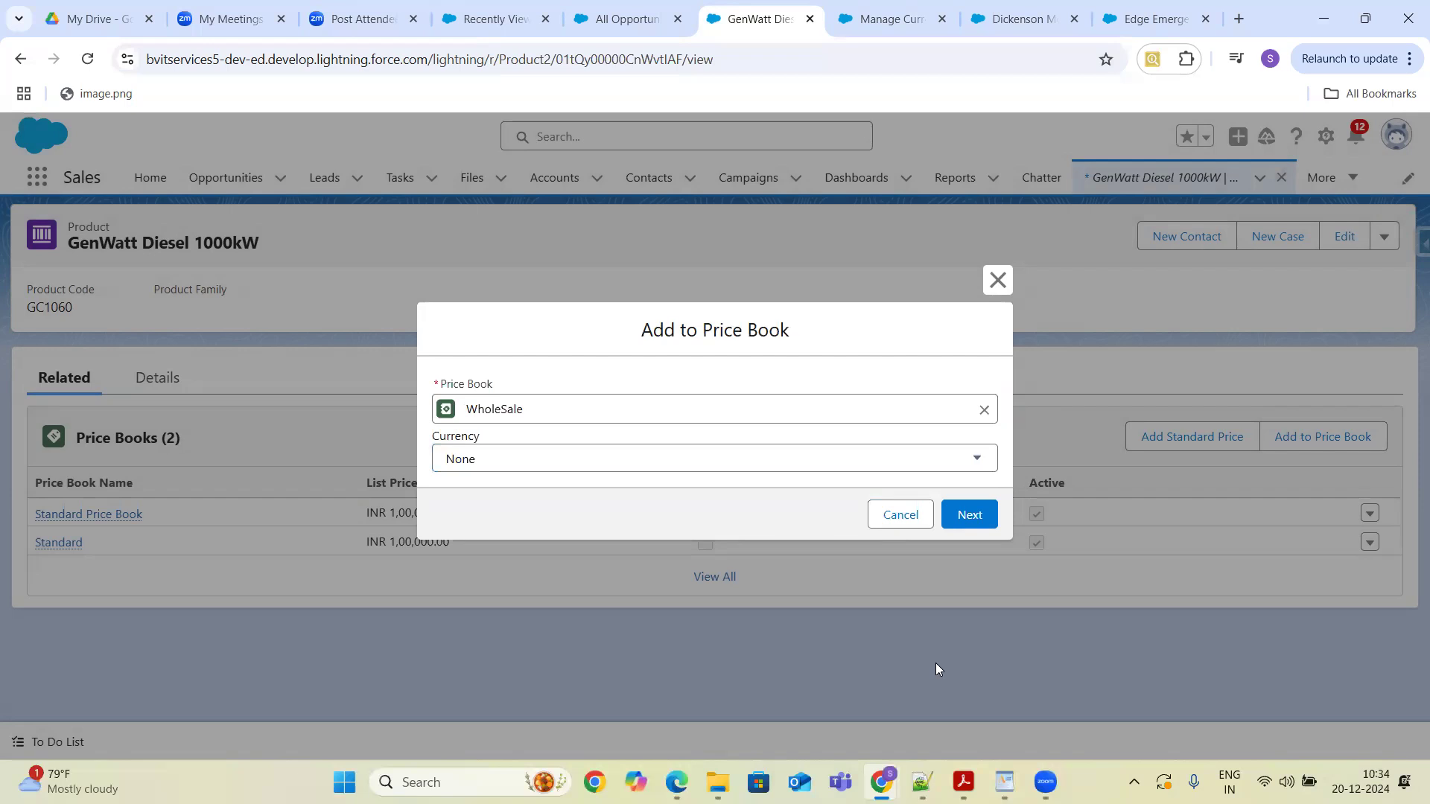
click(904, 514)
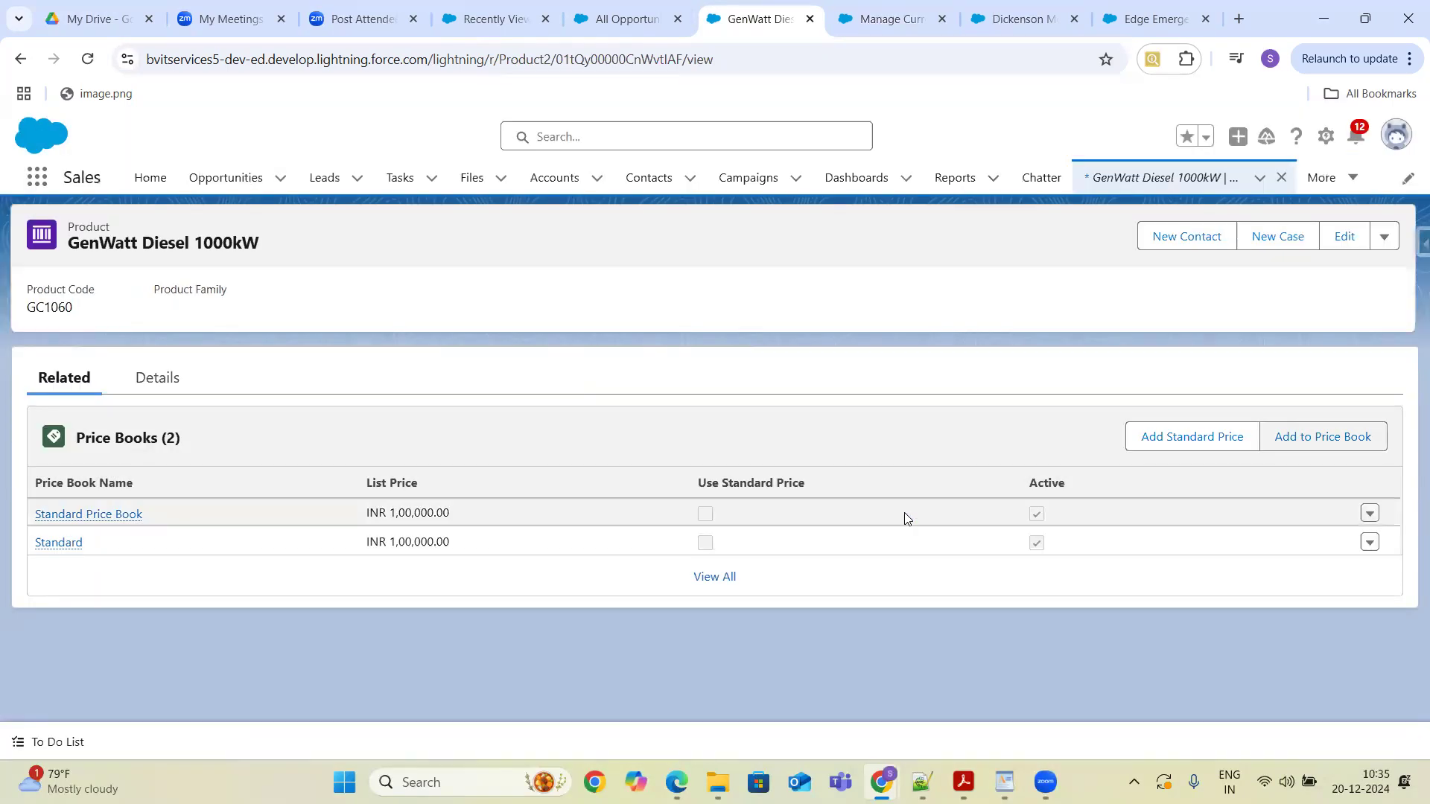
- Reload the GenWatt Diesel 1000kW product page and return to its related price books
click(87, 60)
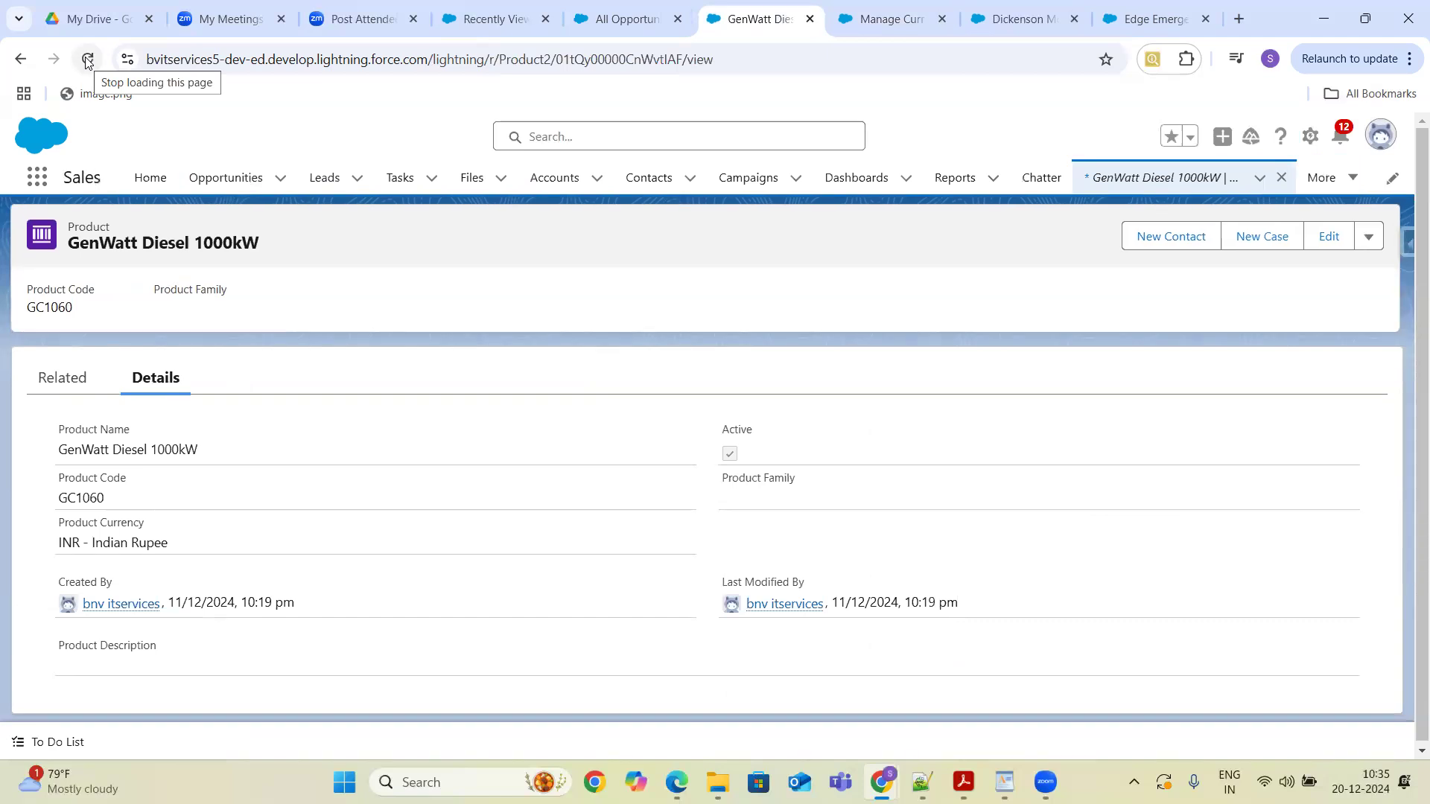
click(87, 60)
click(87, 59)
click(66, 382)
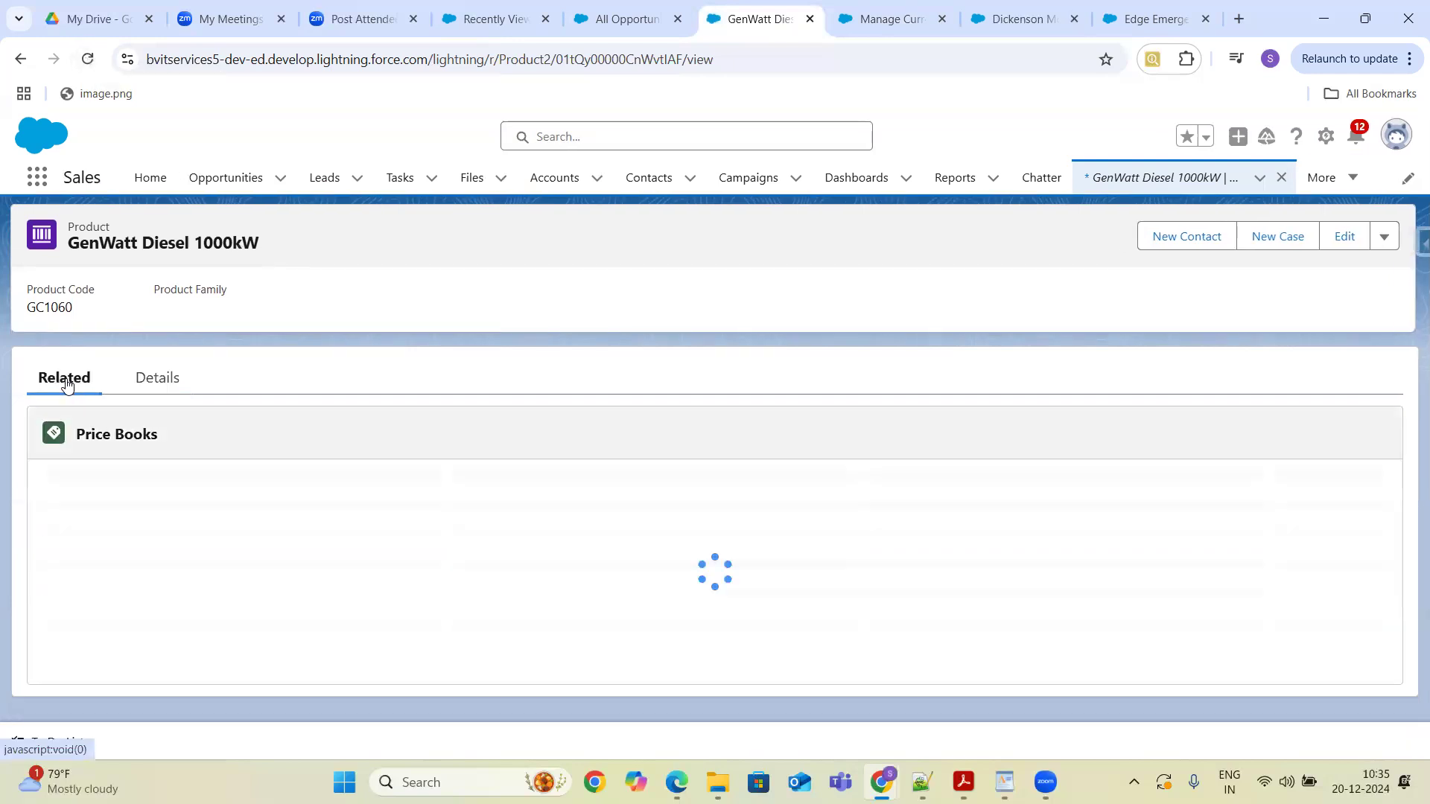
click(1311, 435)
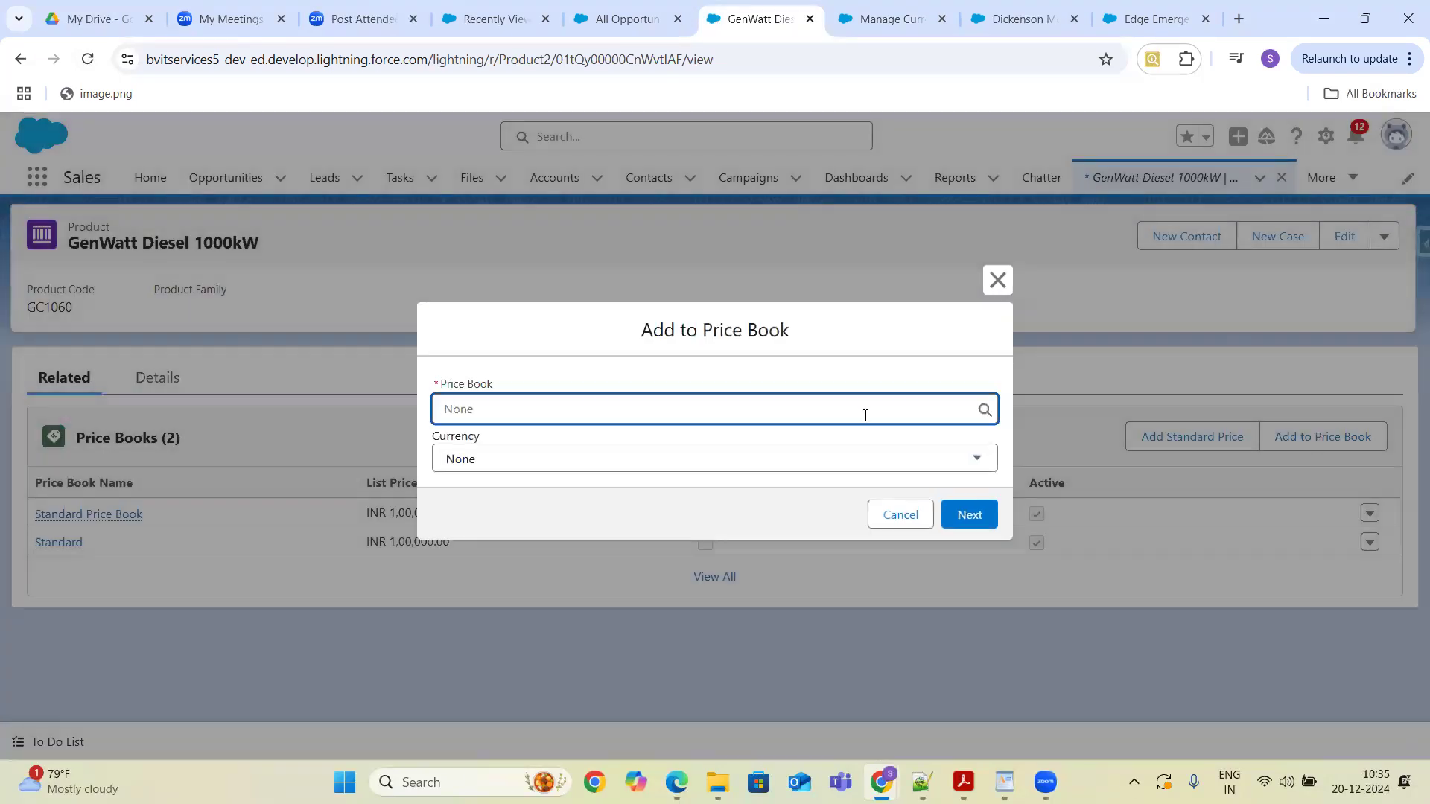
text(Wholes)
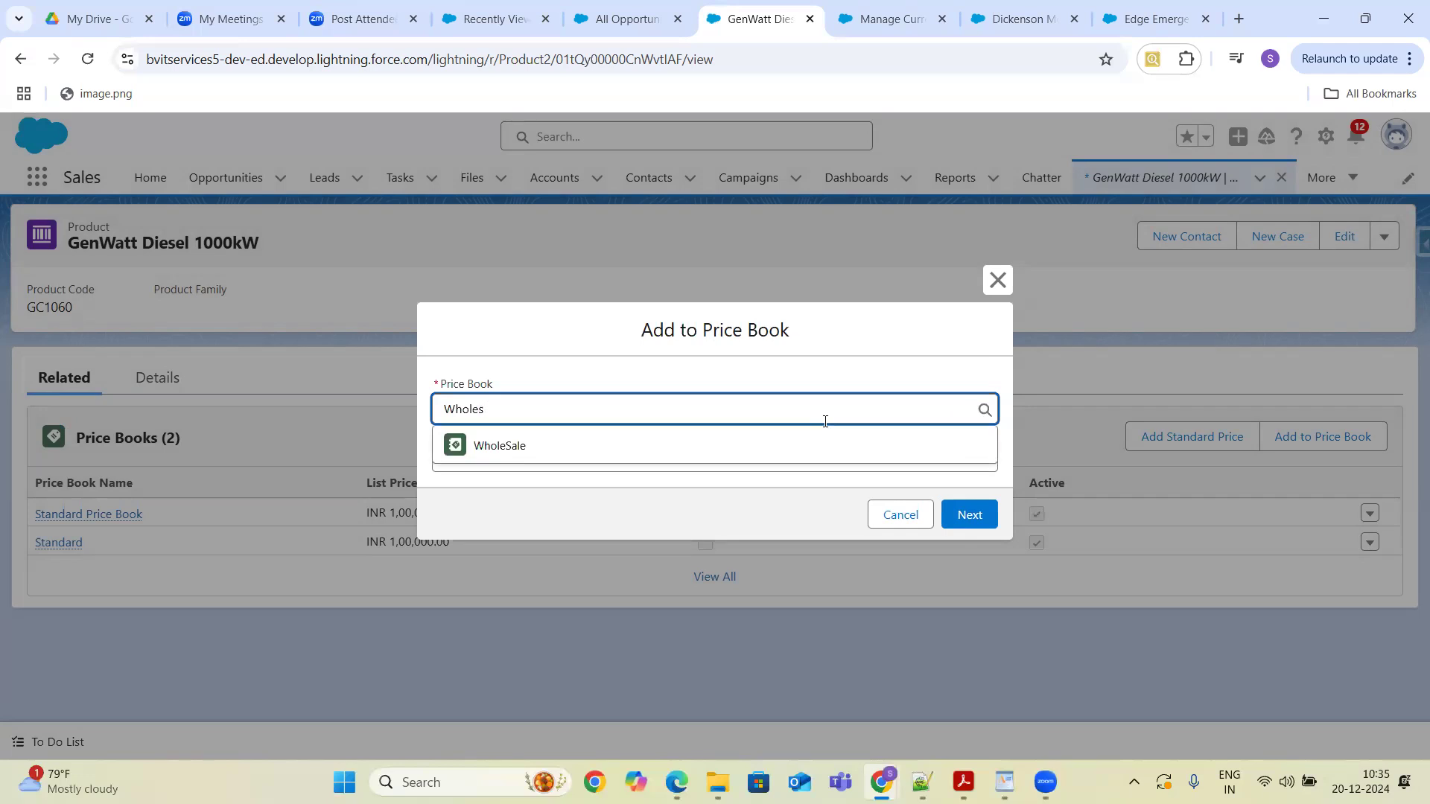
click(640, 448)
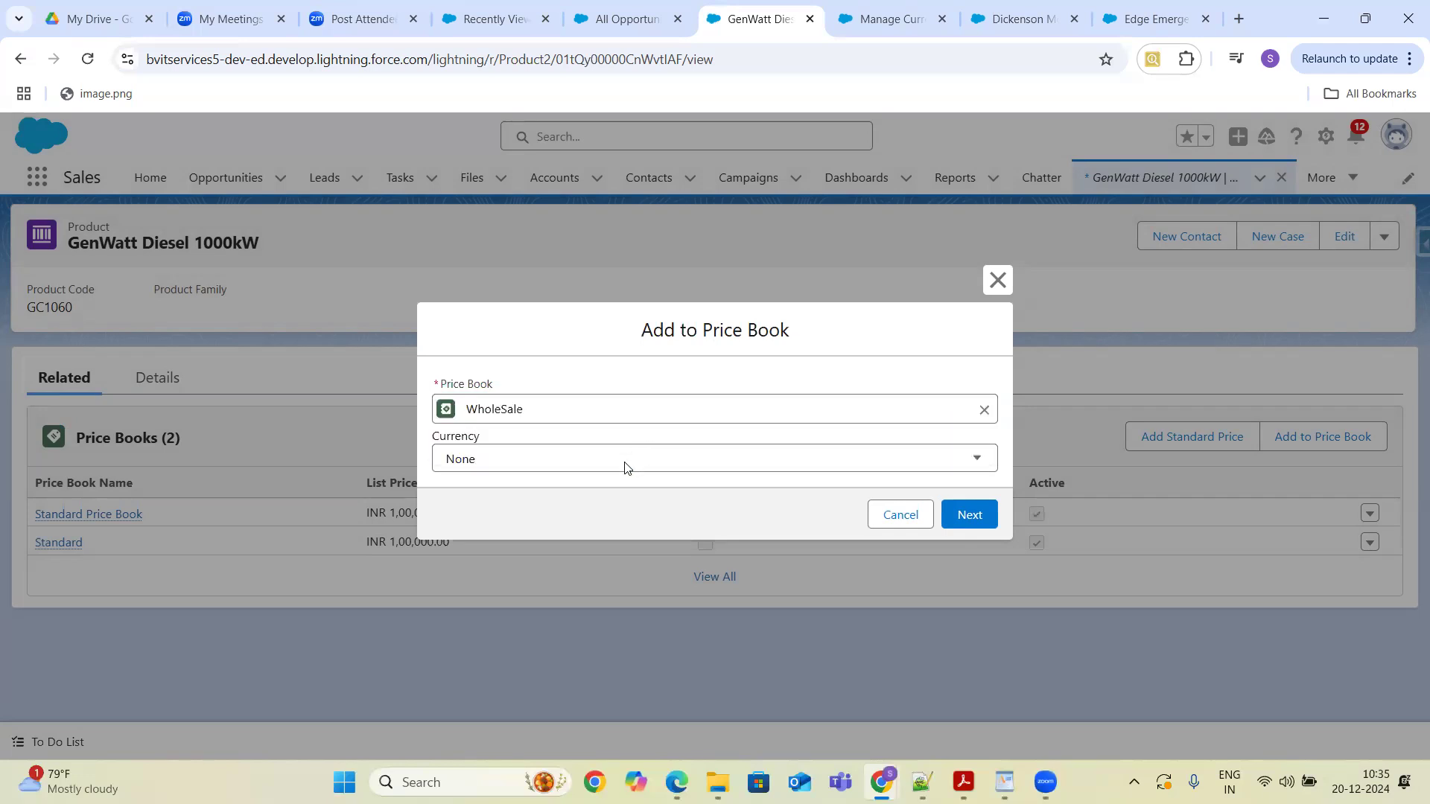
click(626, 466)
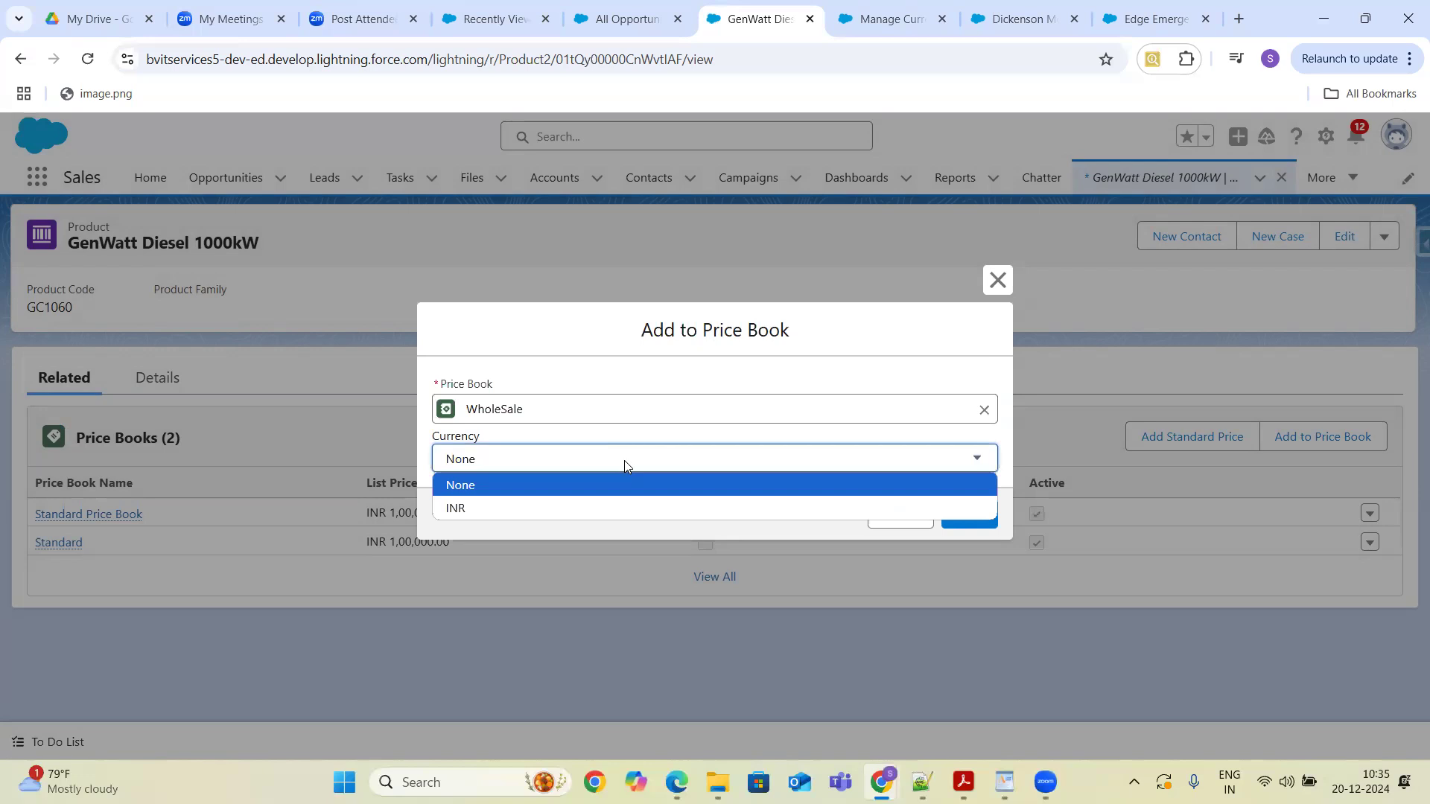
click(624, 460)
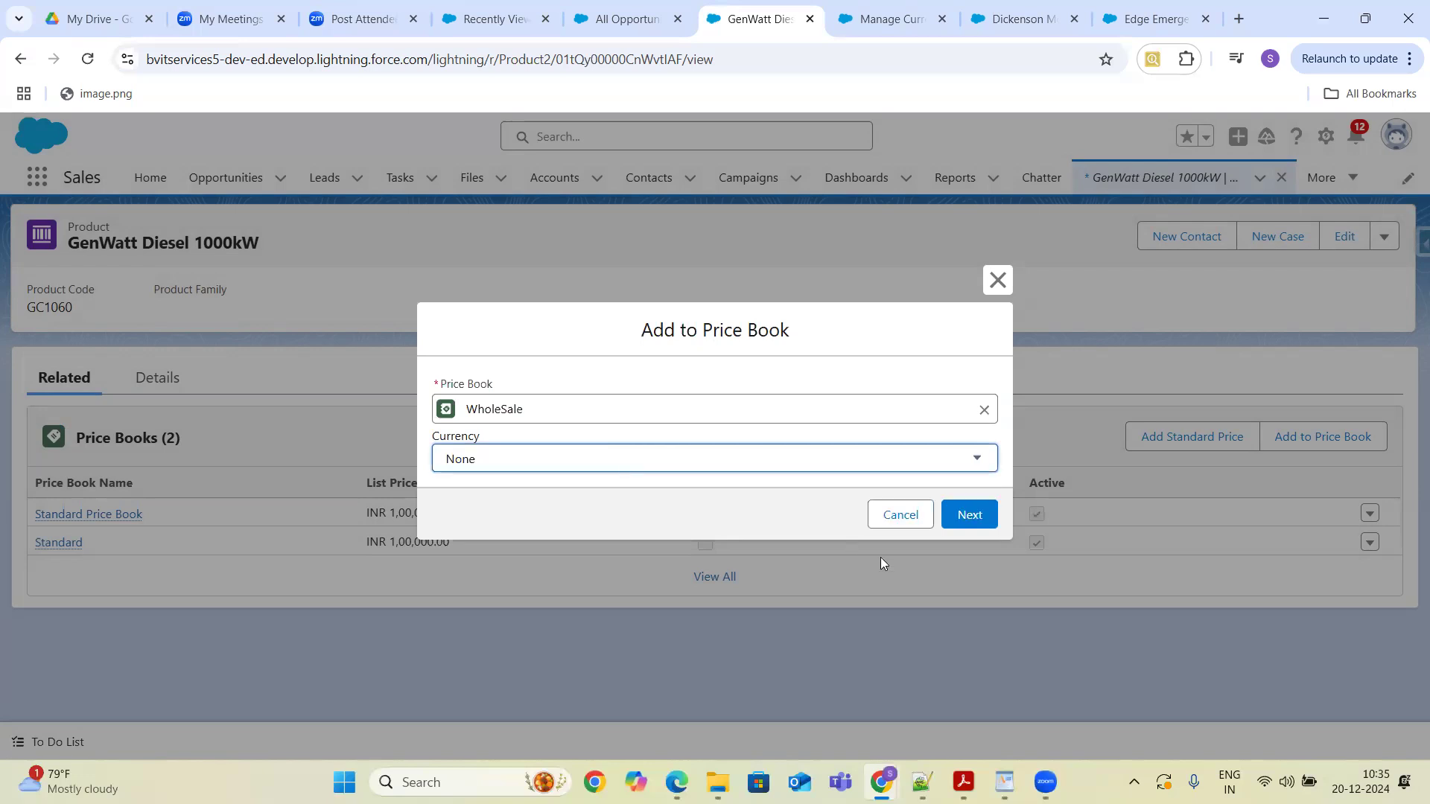
click(901, 519)
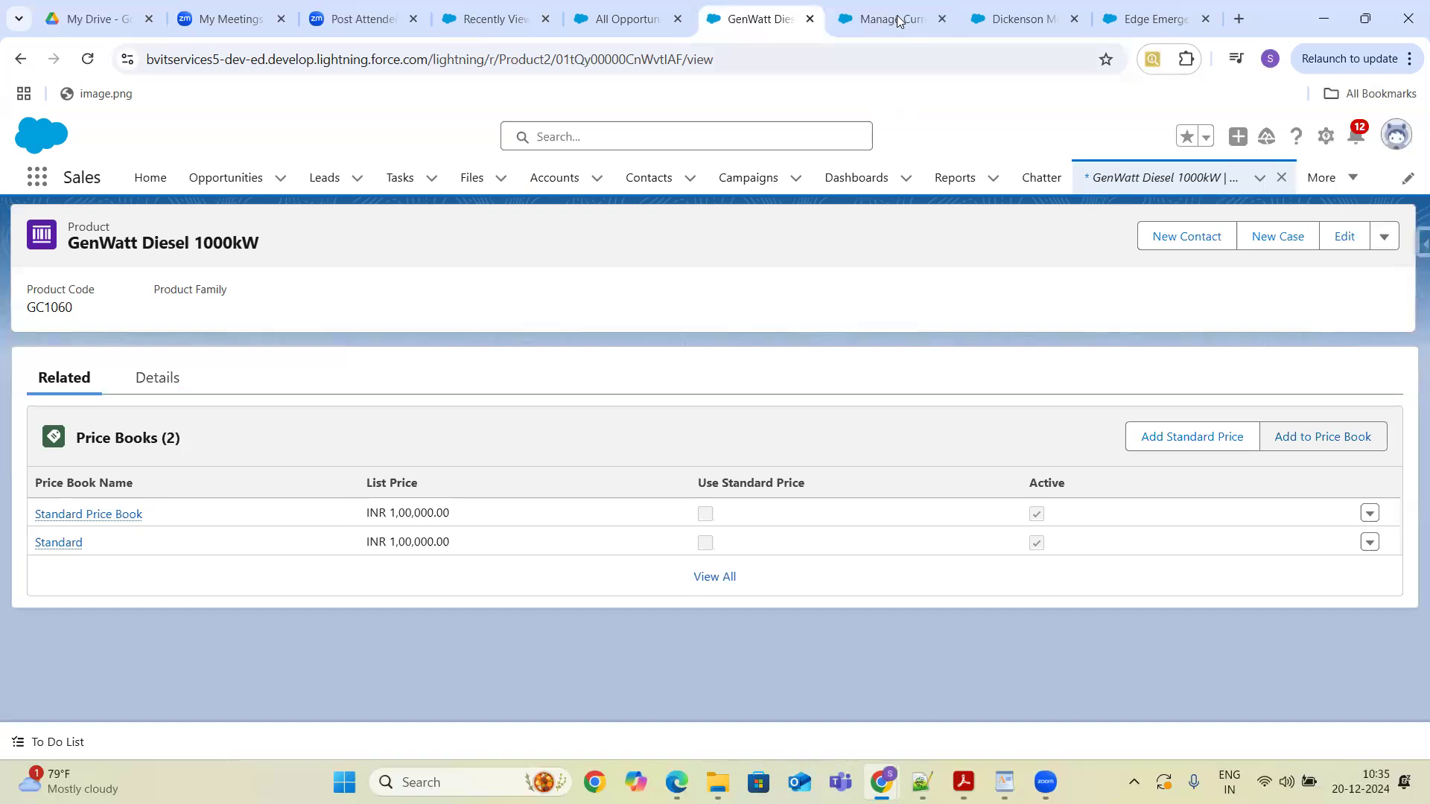
click(900, 17)
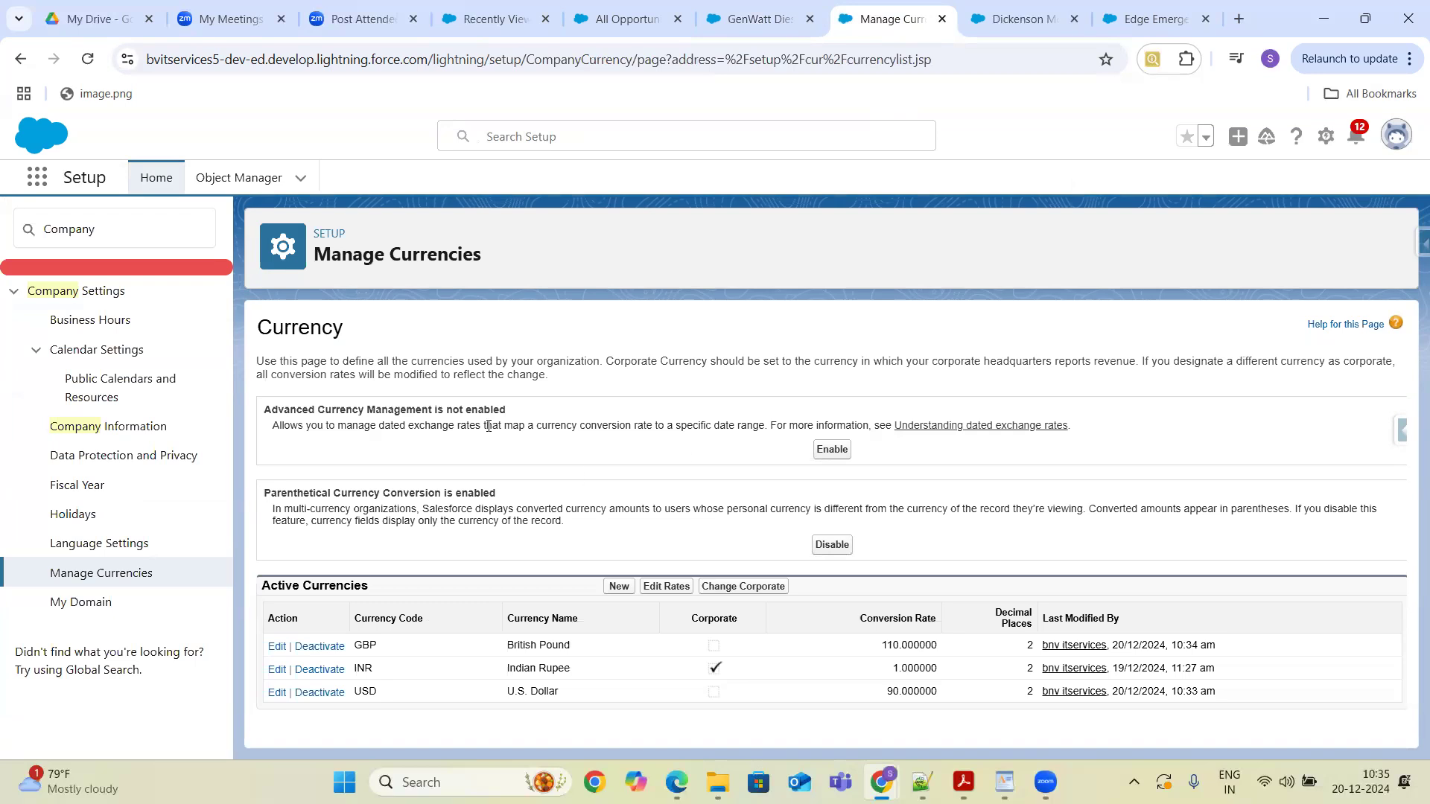
click(832, 449)
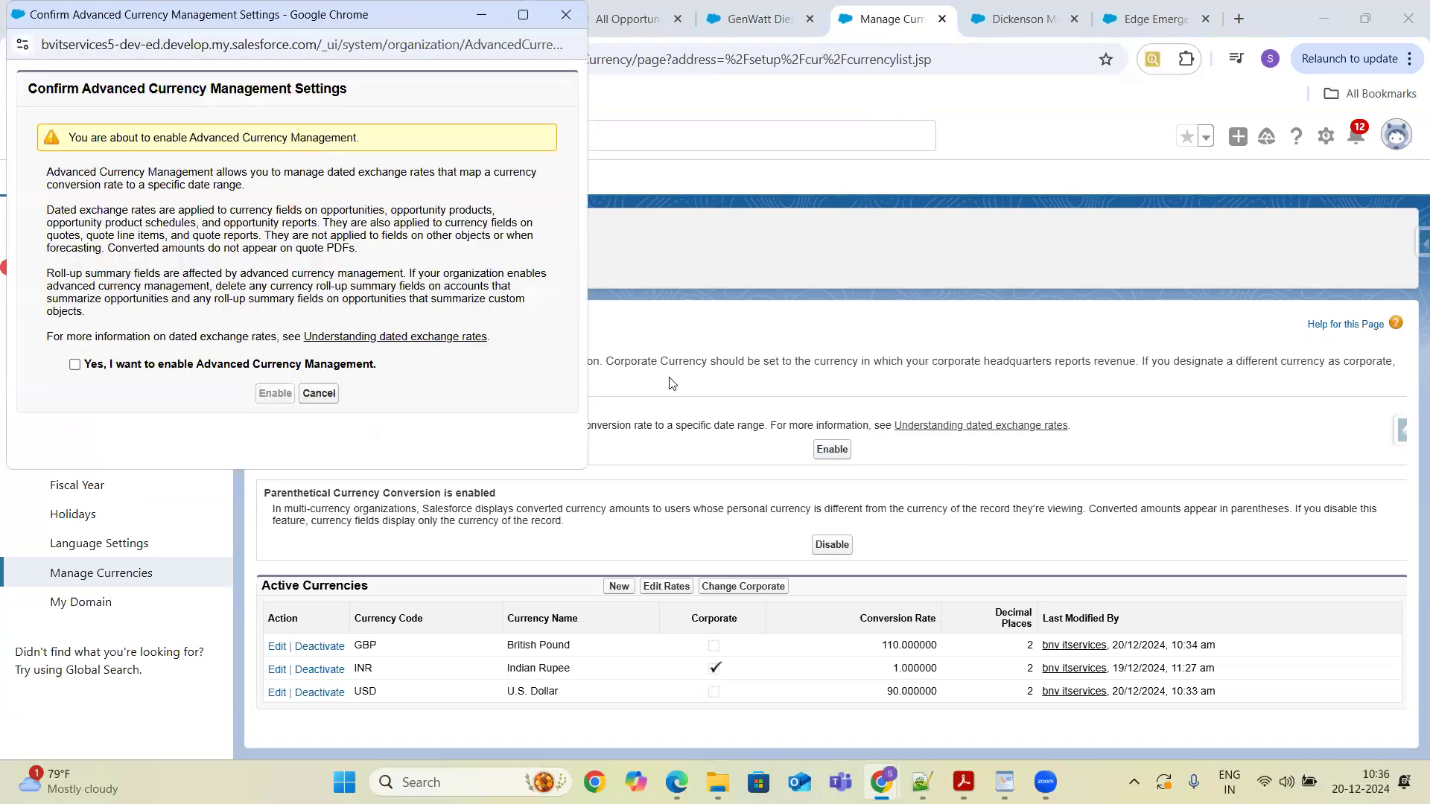
click(319, 394)
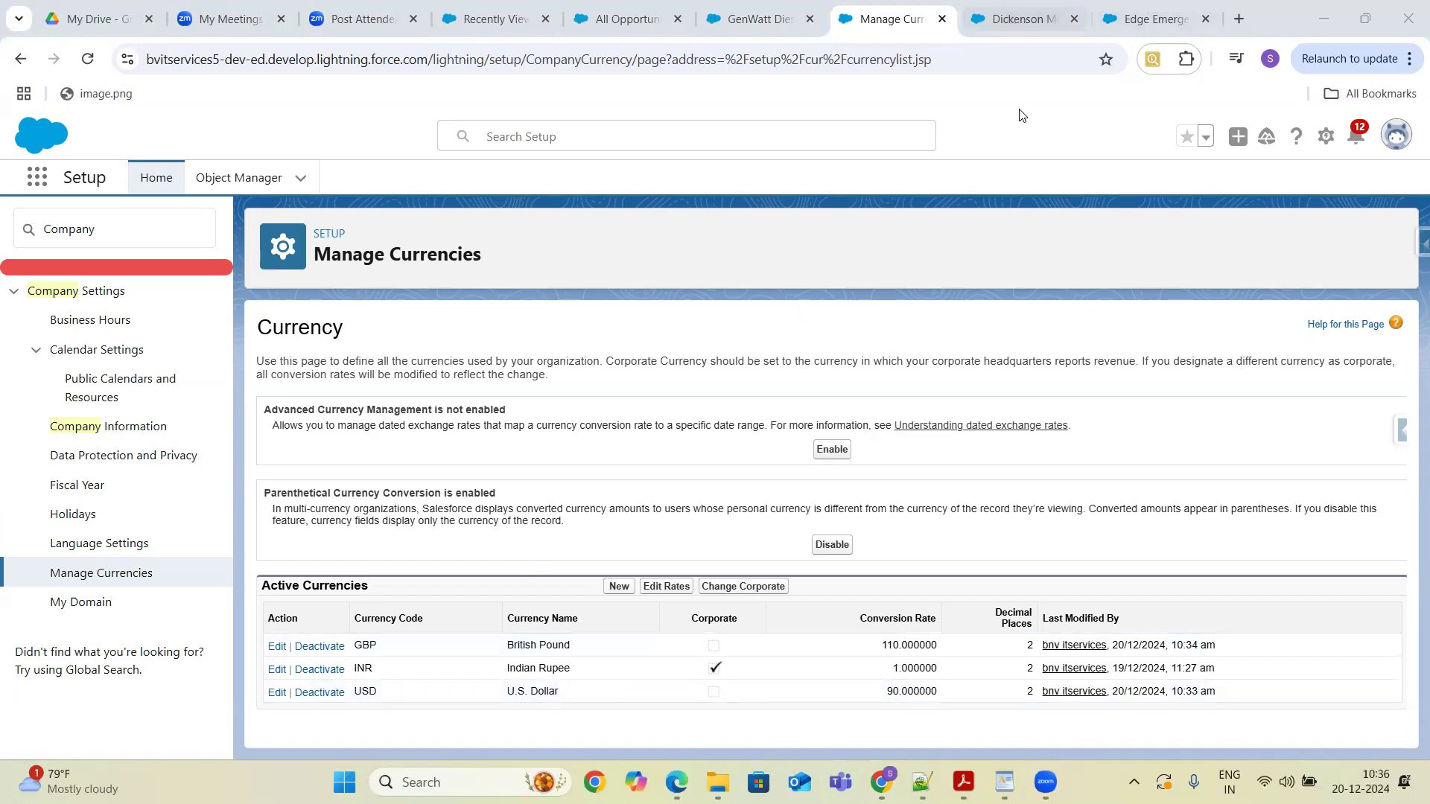
- Open the WholeSale price book through the App Launcher and review its related entries and the products available to add
click(770, 28)
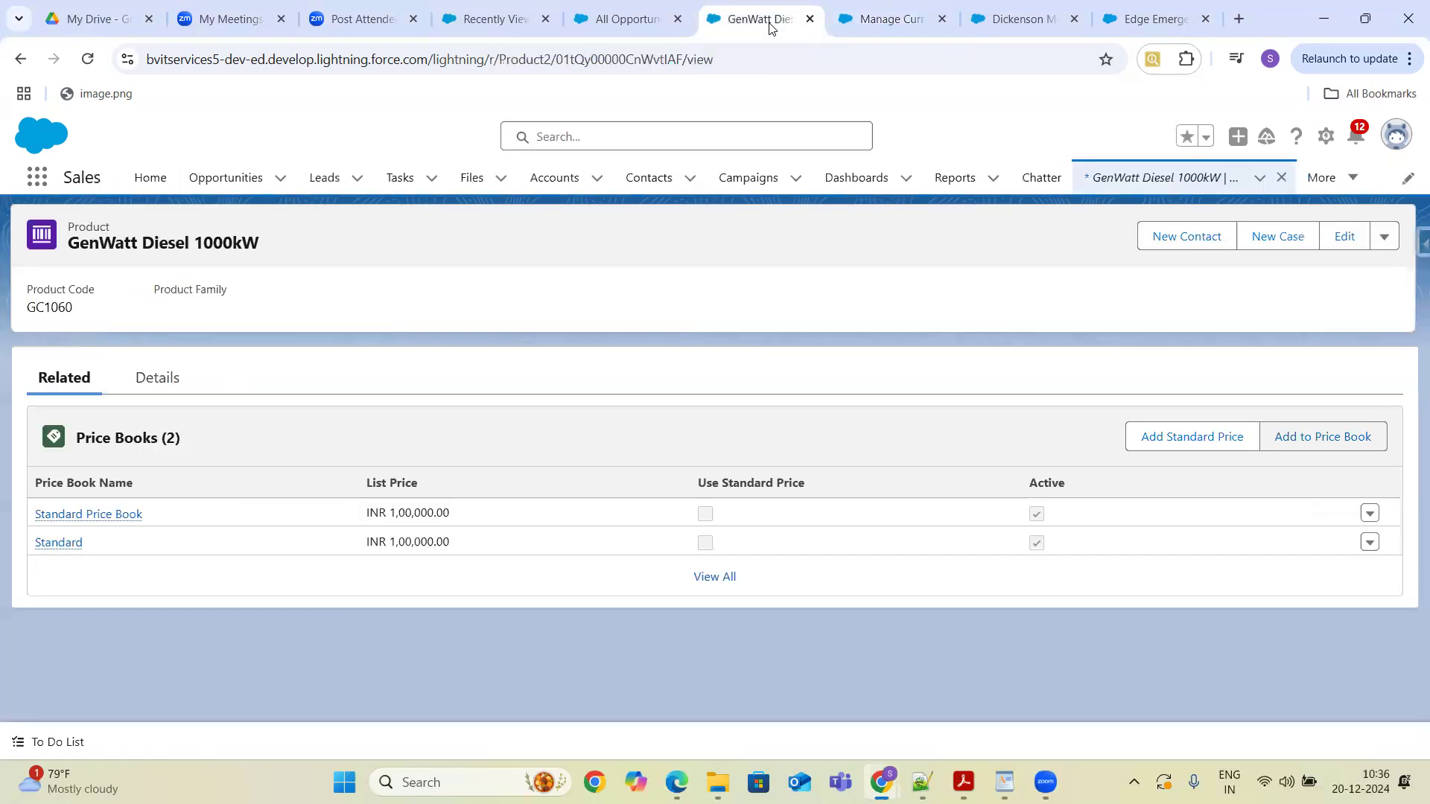
click(87, 61)
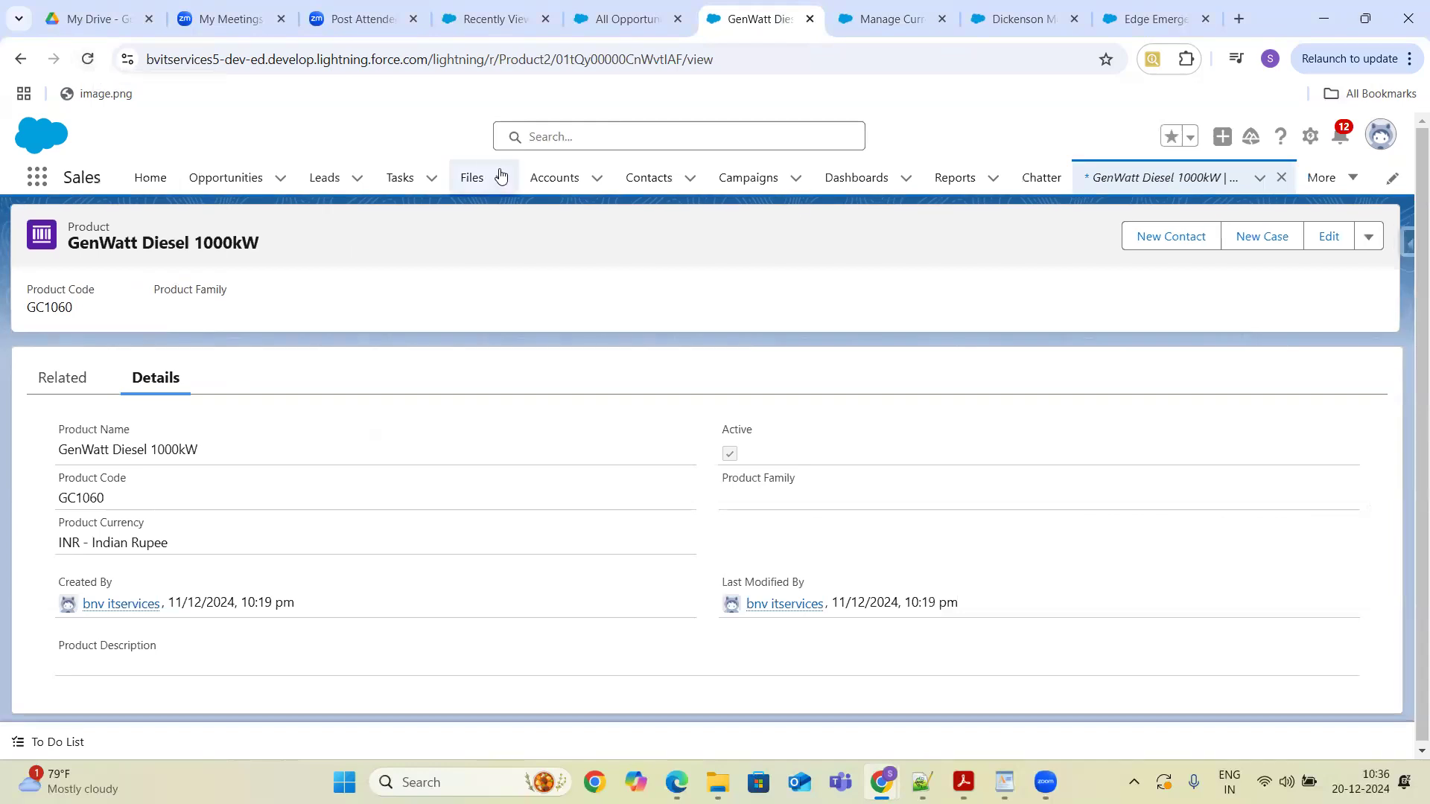
click(29, 183)
text(price)
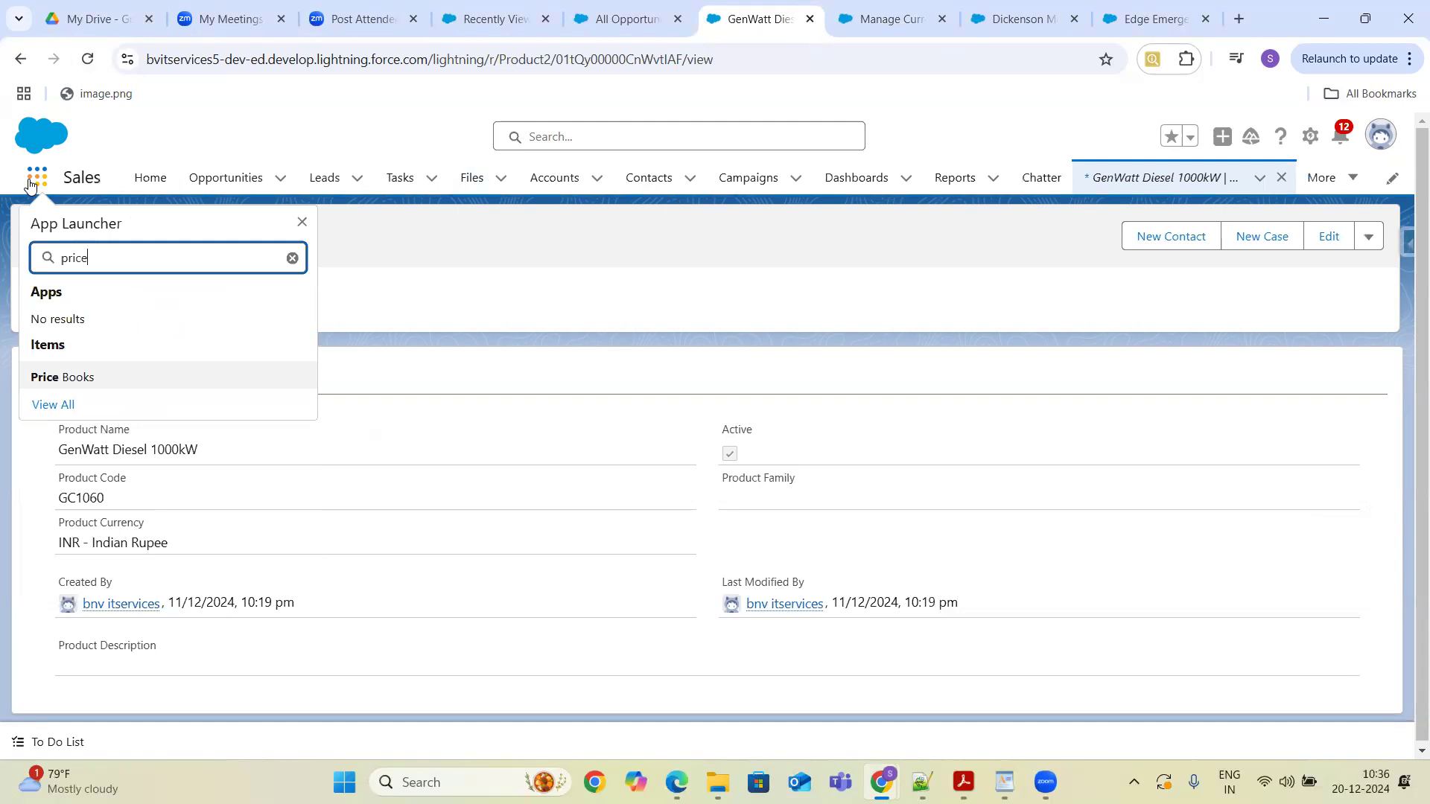
click(74, 378)
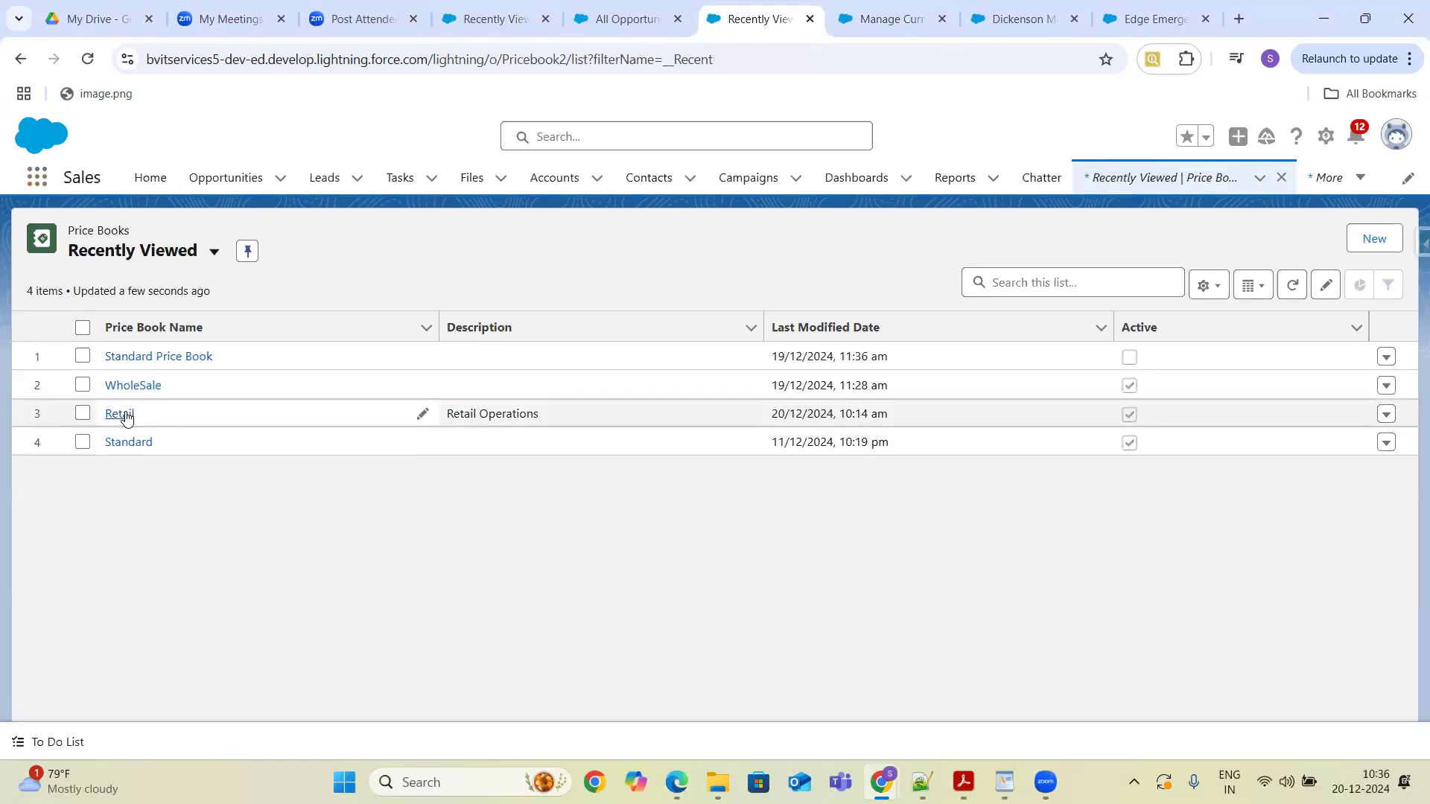
click(134, 385)
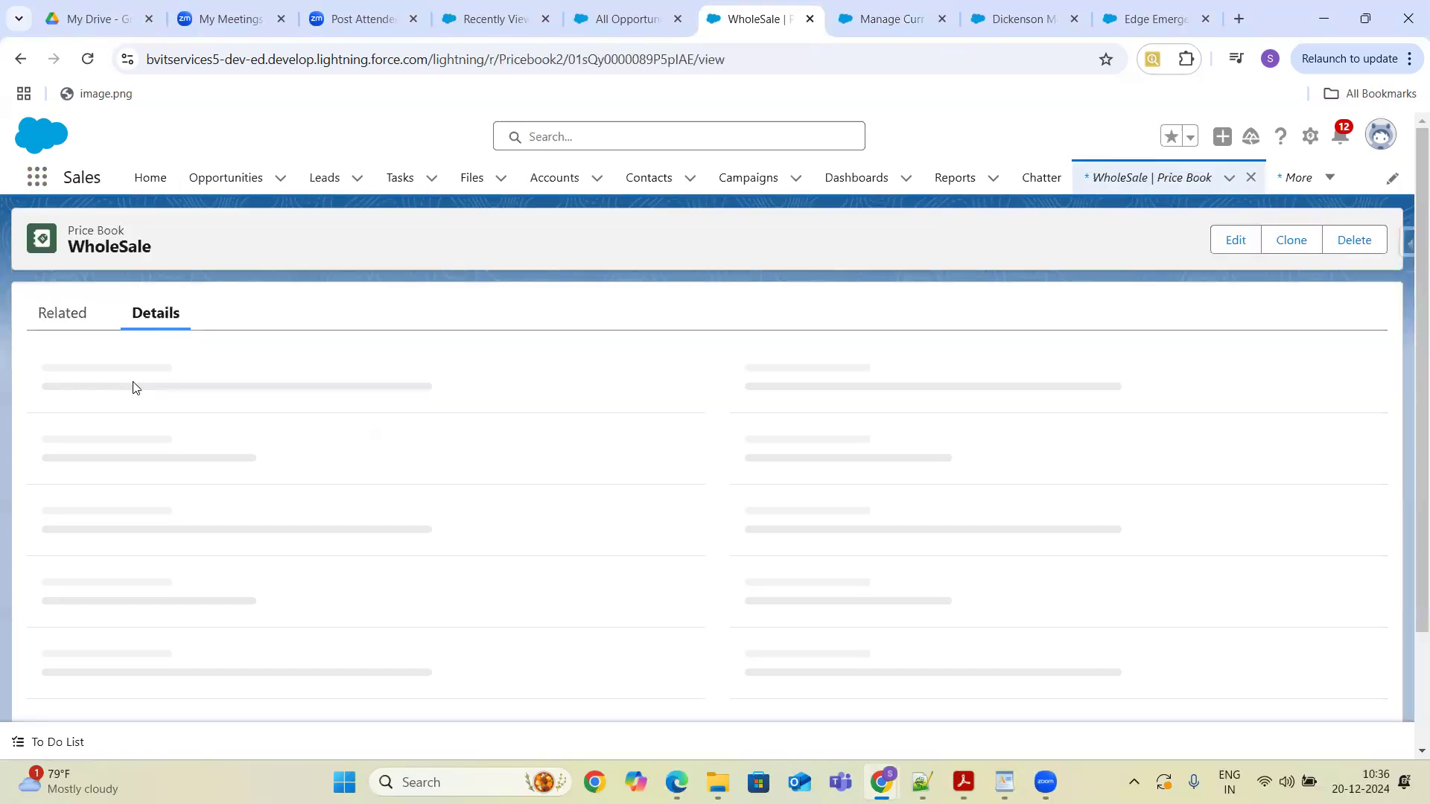
click(67, 314)
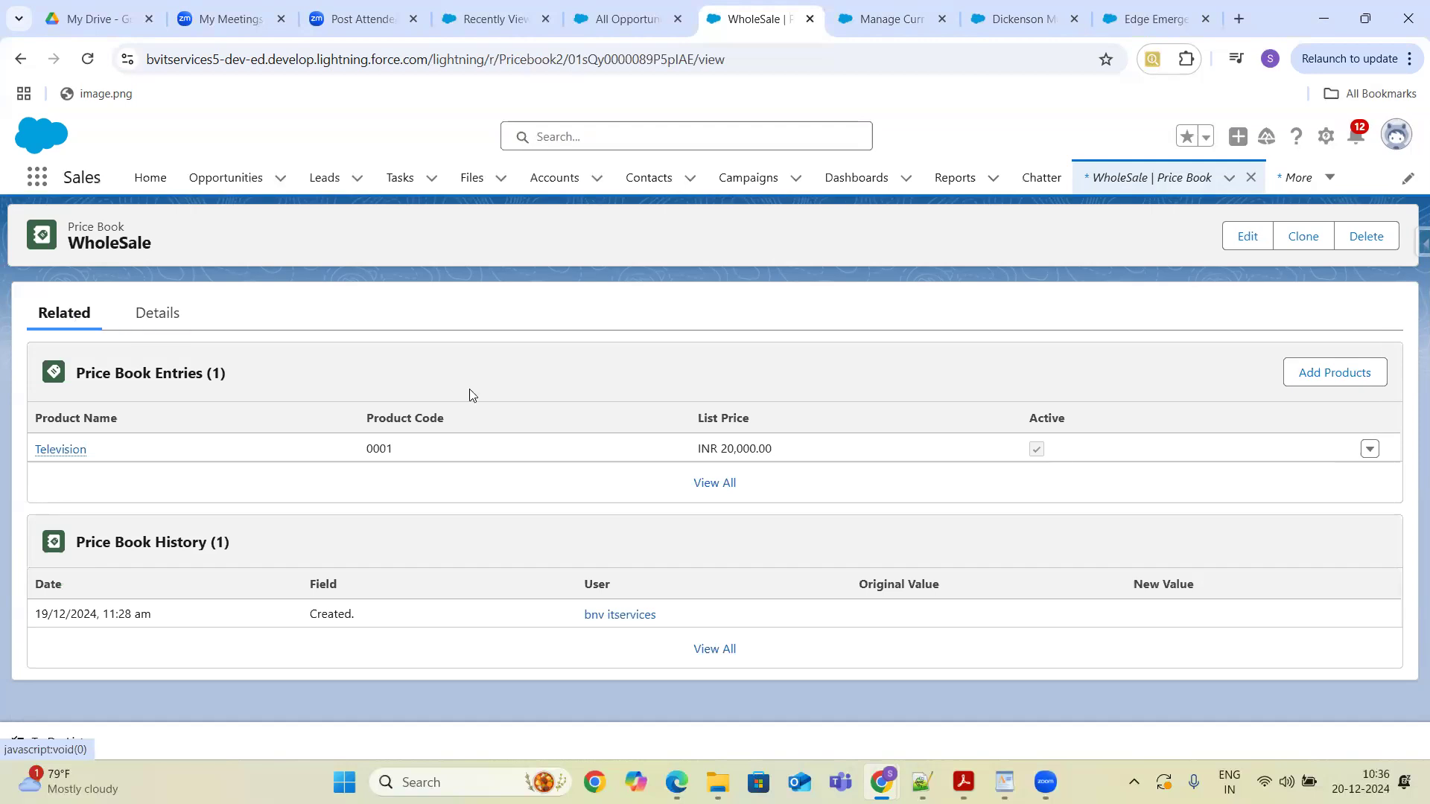
click(1330, 374)
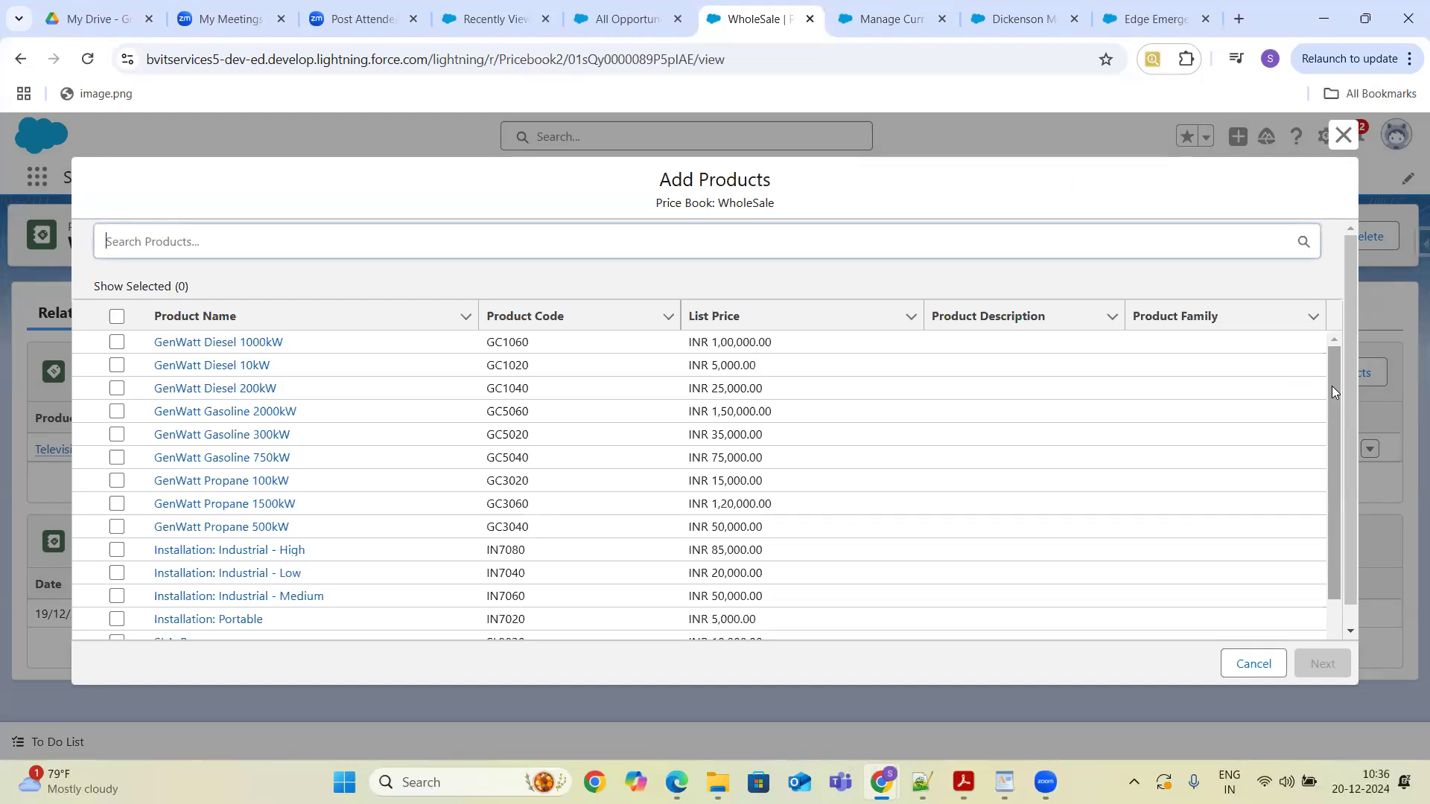
click(1254, 665)
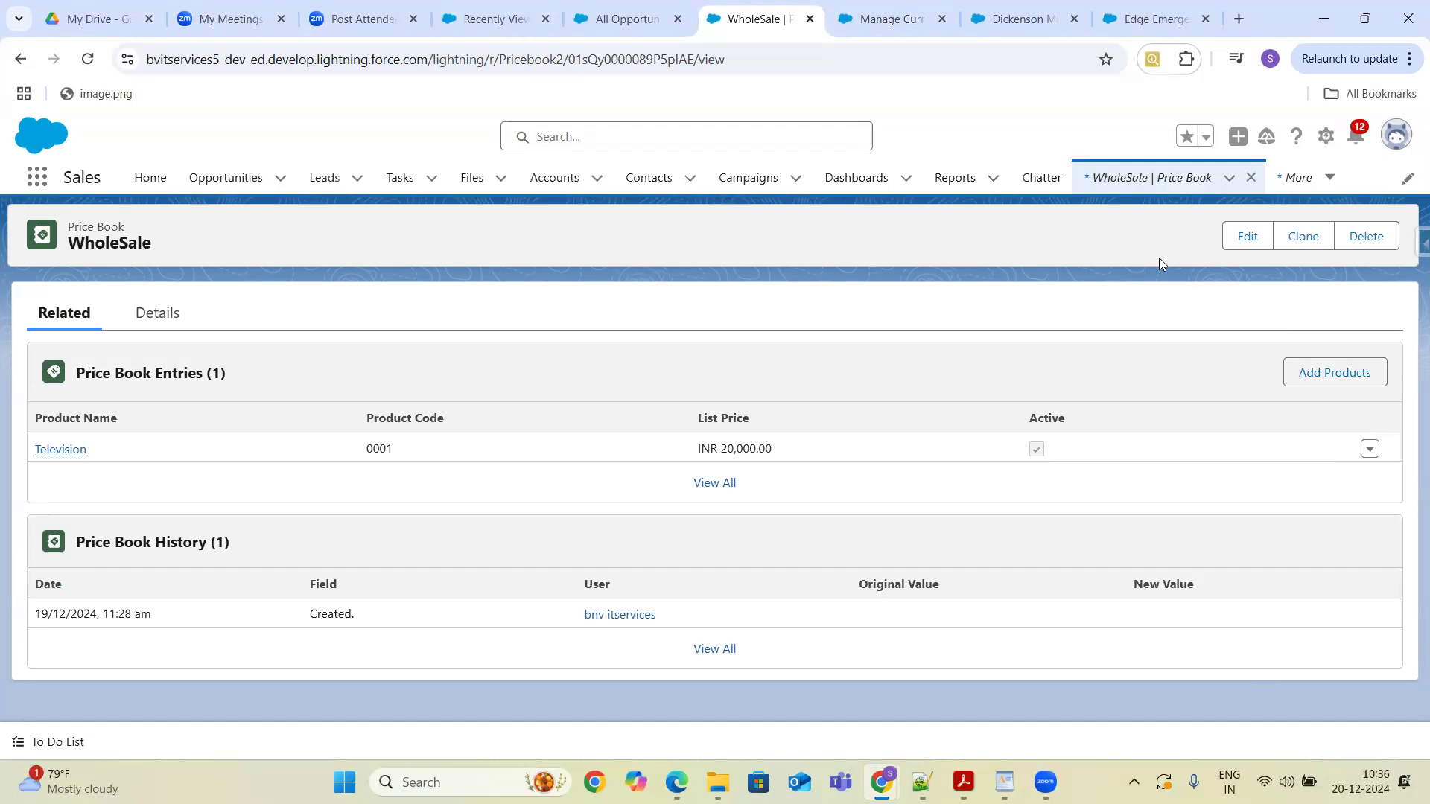
- Open the Price Book object in Object Manager from the setup menu
click(1329, 140)
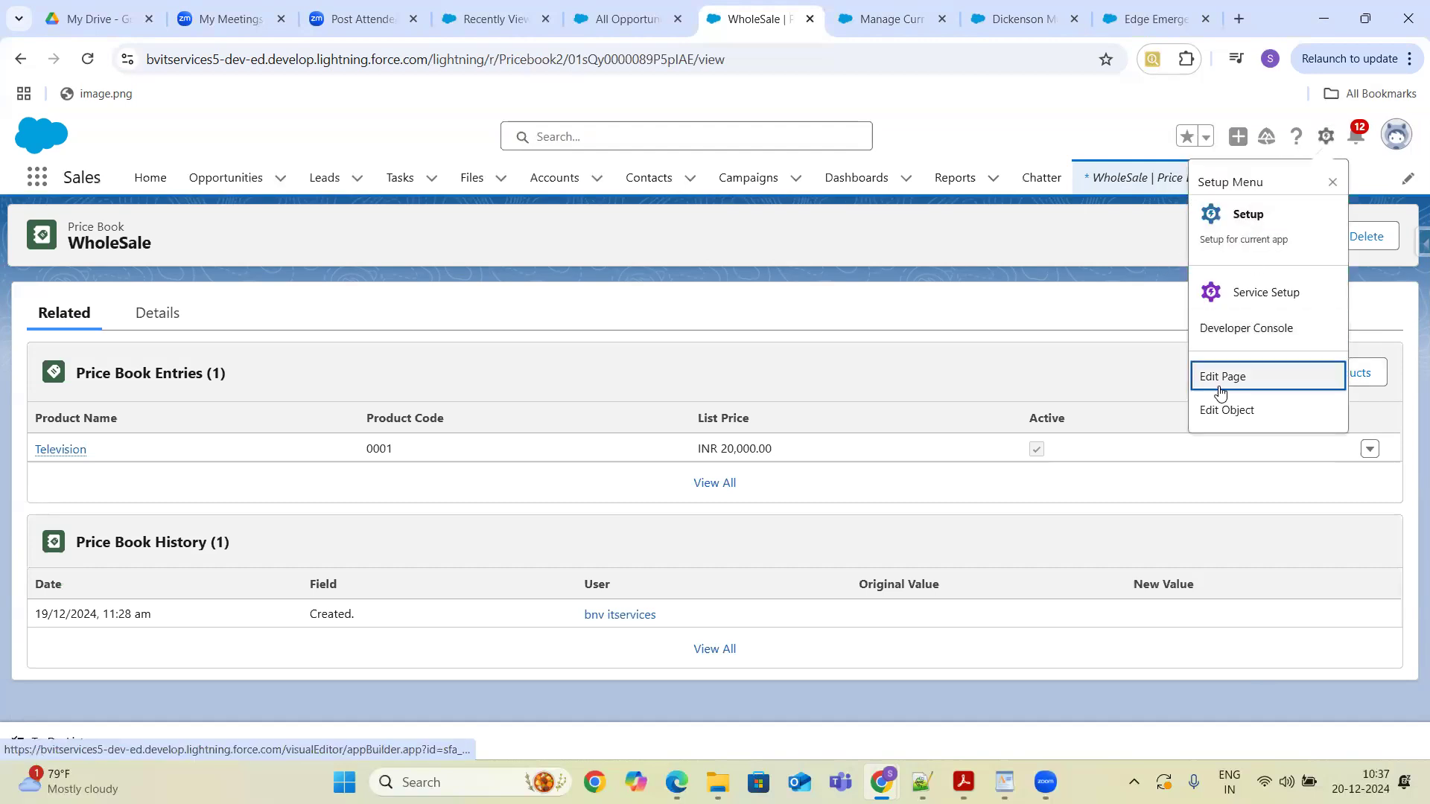
click(1230, 411)
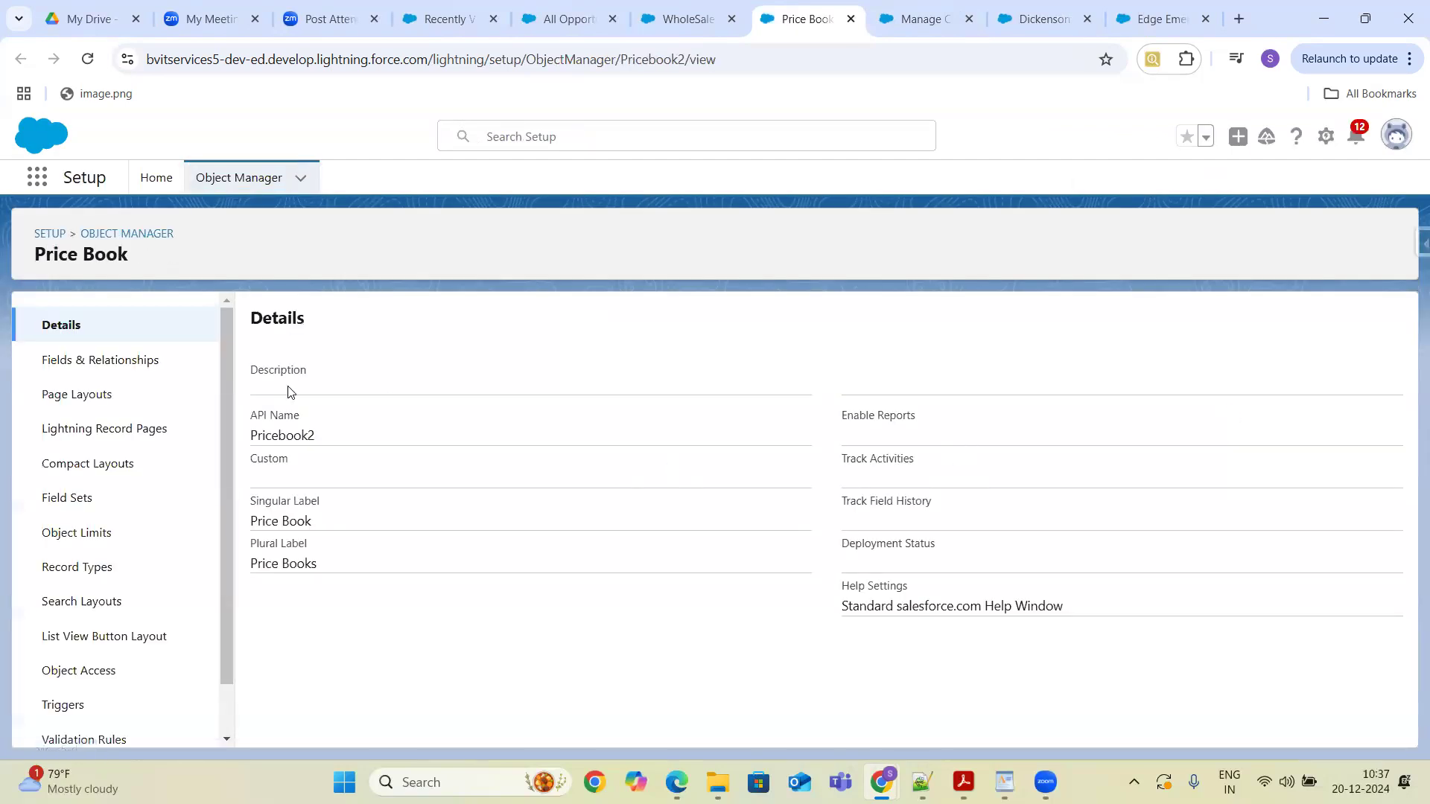
- Examine the Price Book object's fields and relationships, locating it through the Object Manager quick find
click(101, 364)
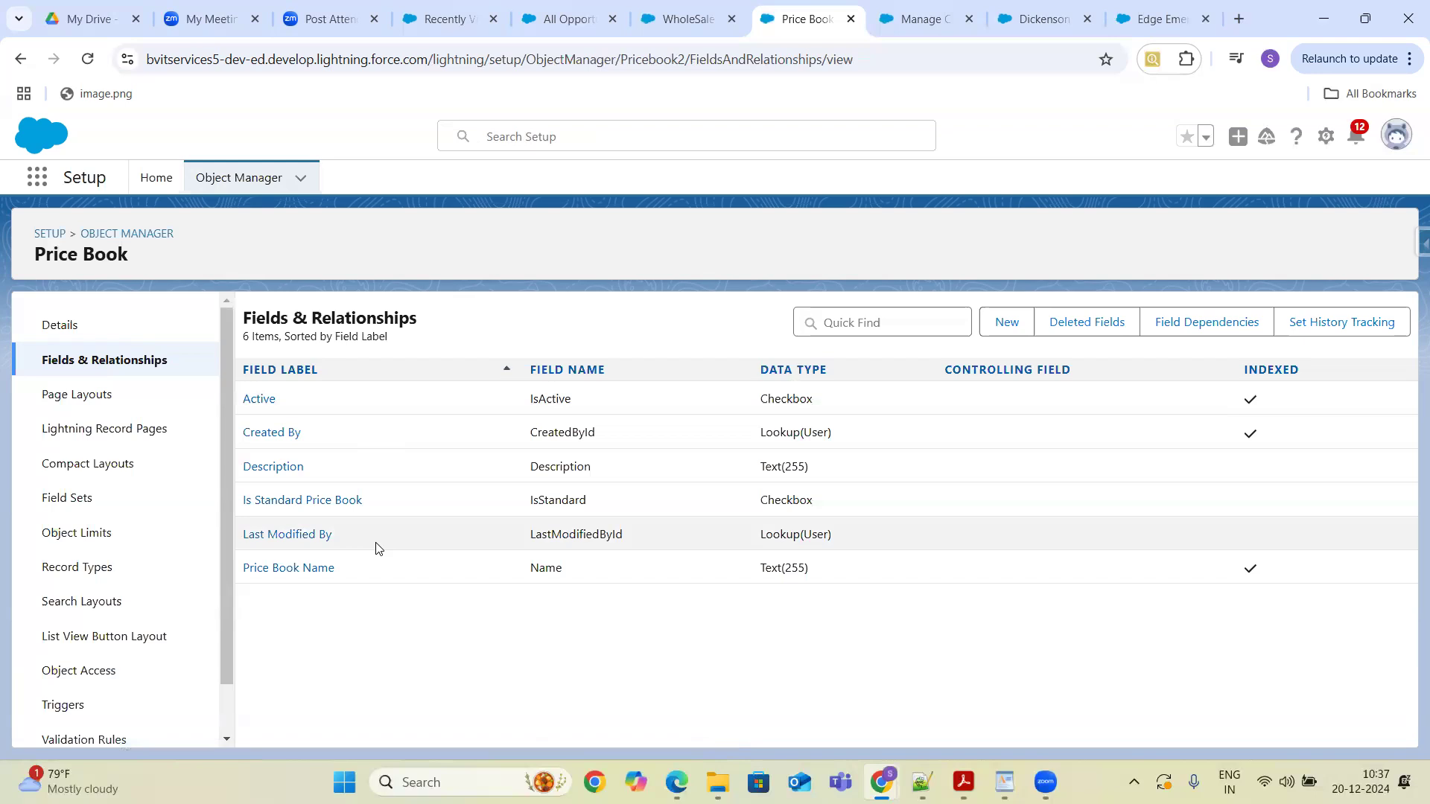
click(155, 234)
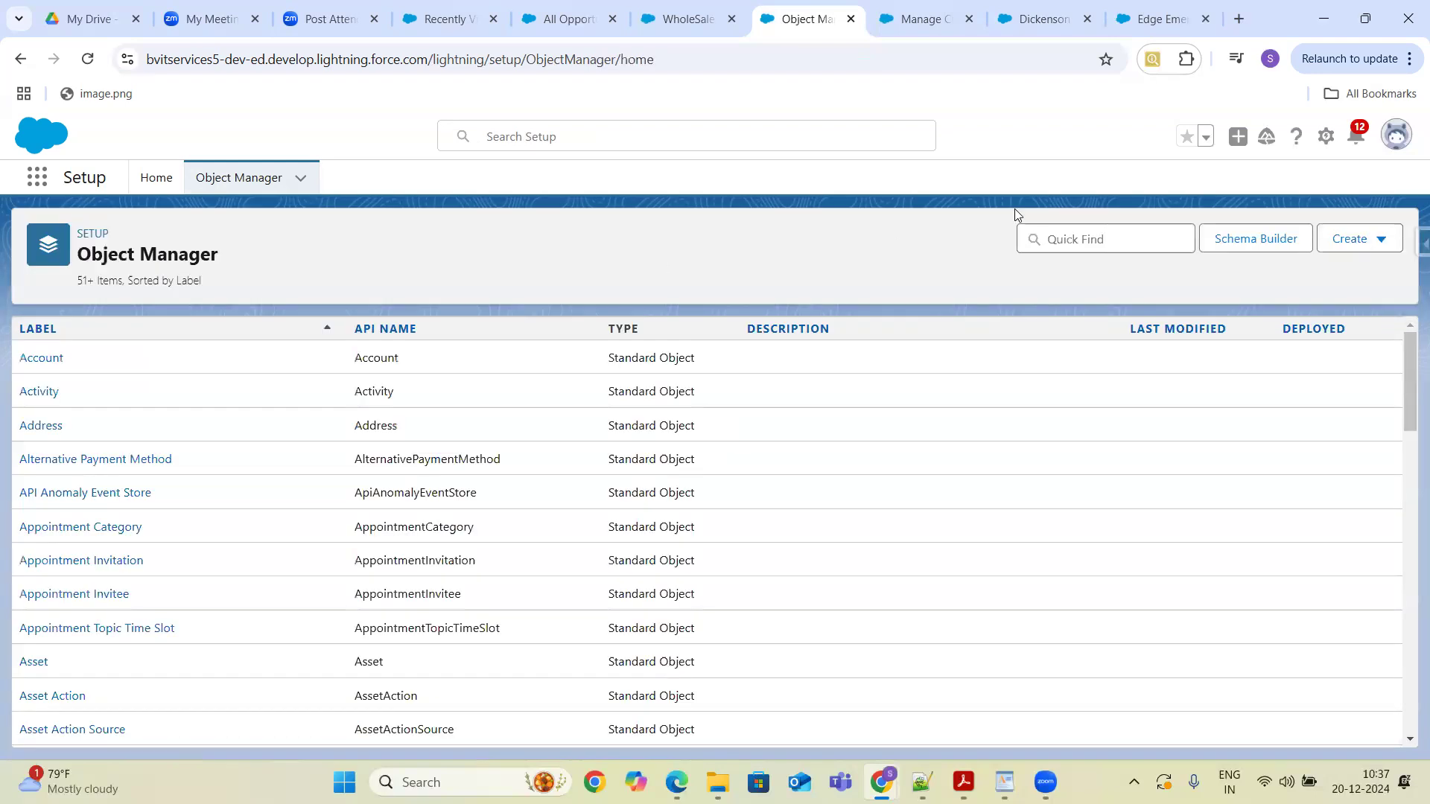
click(1103, 236)
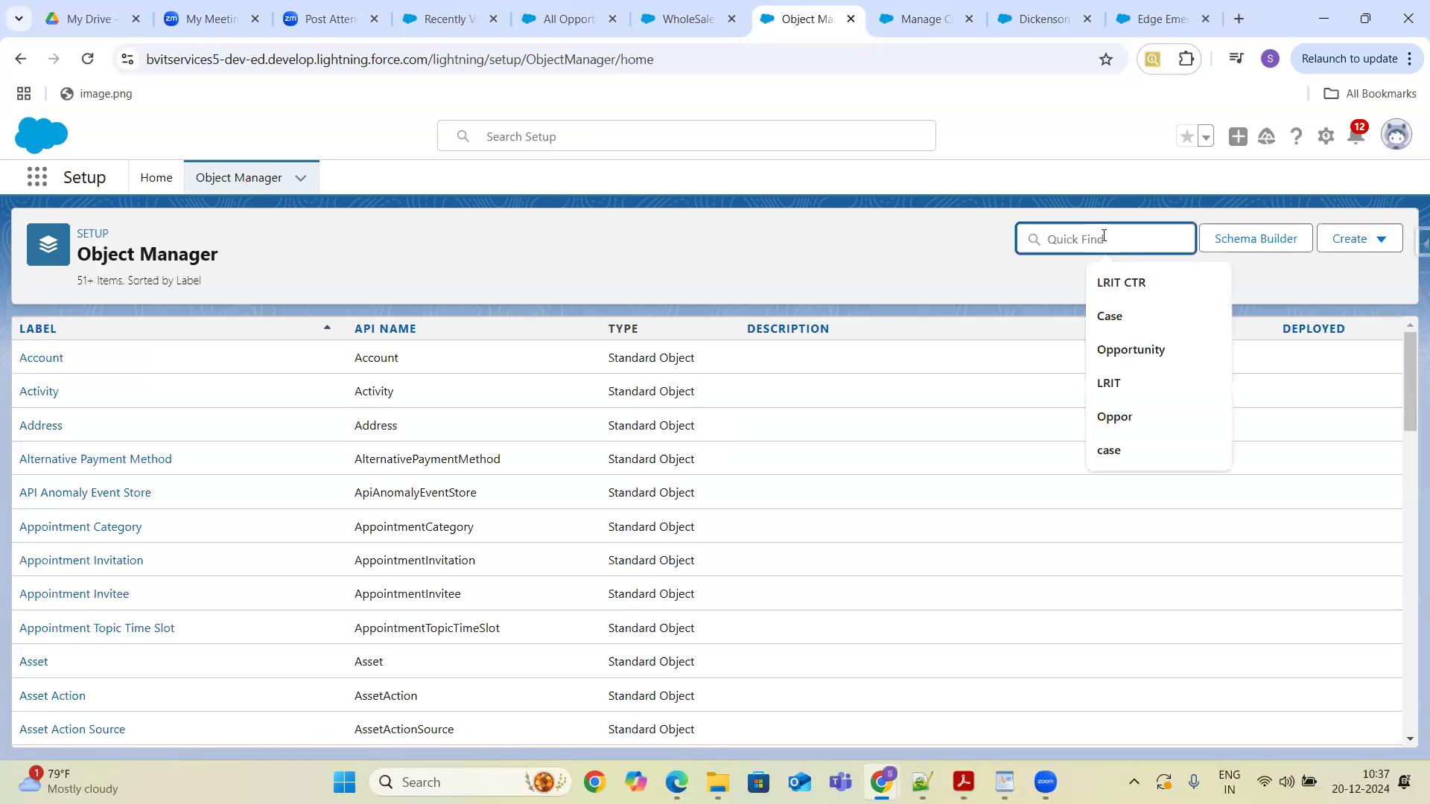
text(Proc)
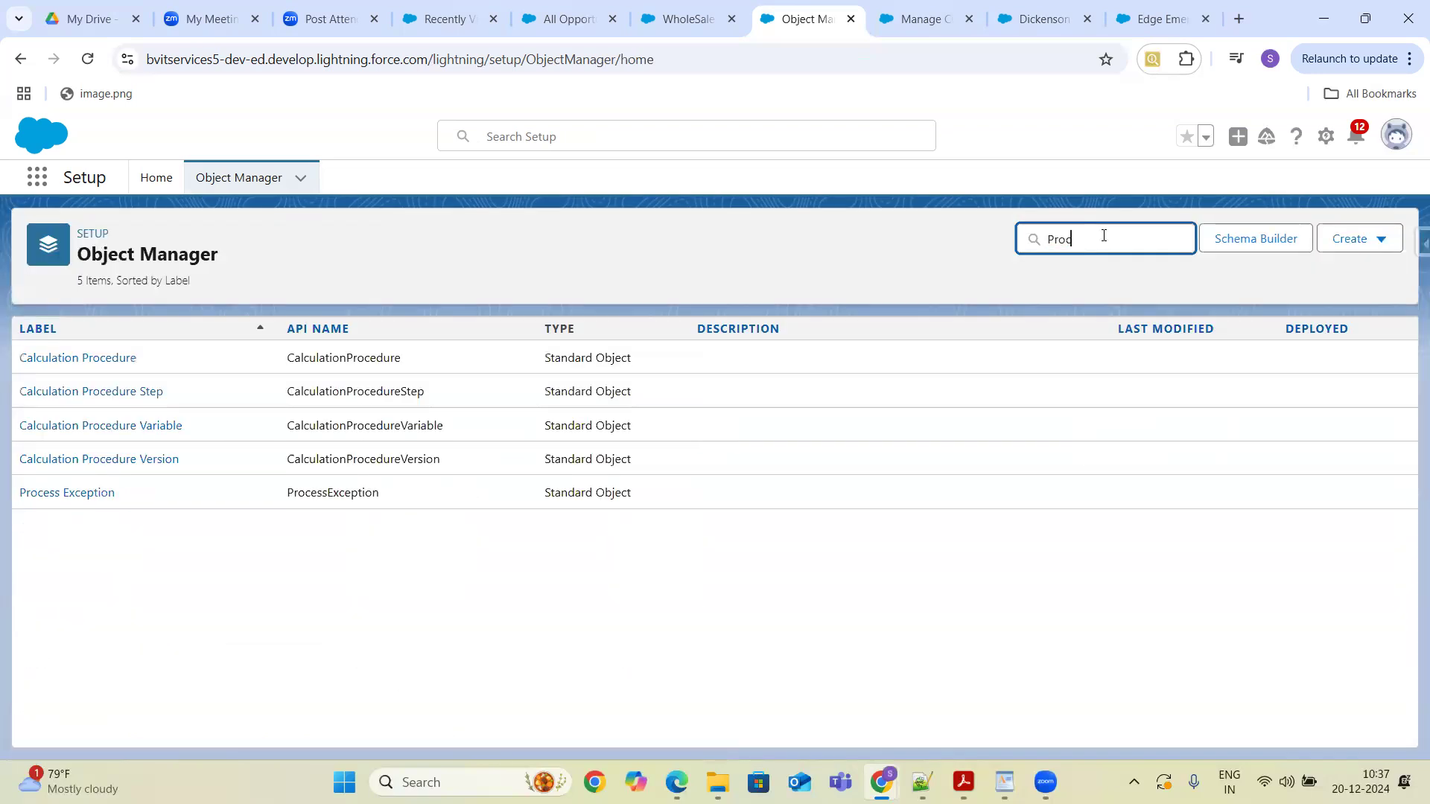
key(BackSpace)
key(BackSpace)
text(ice book)
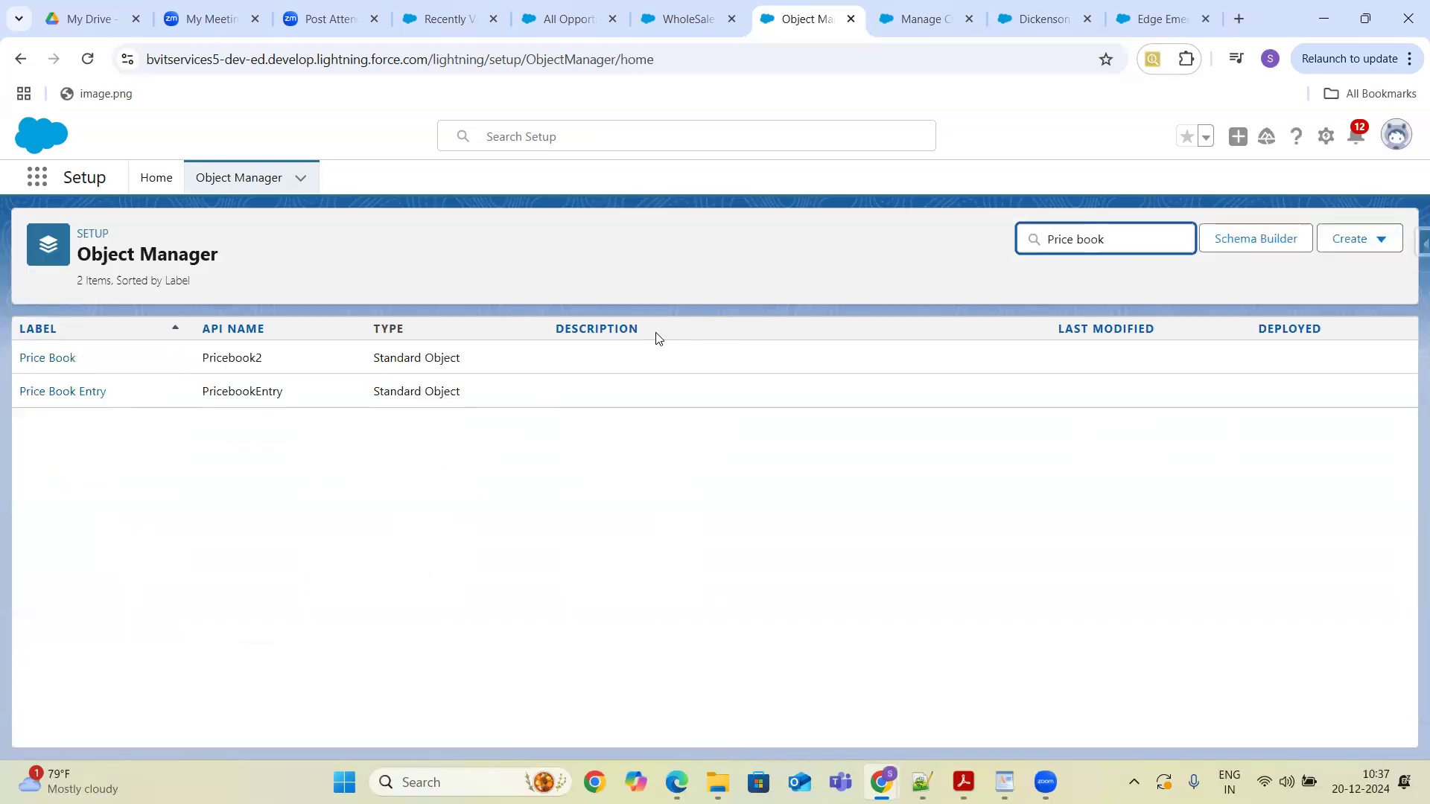
click(58, 364)
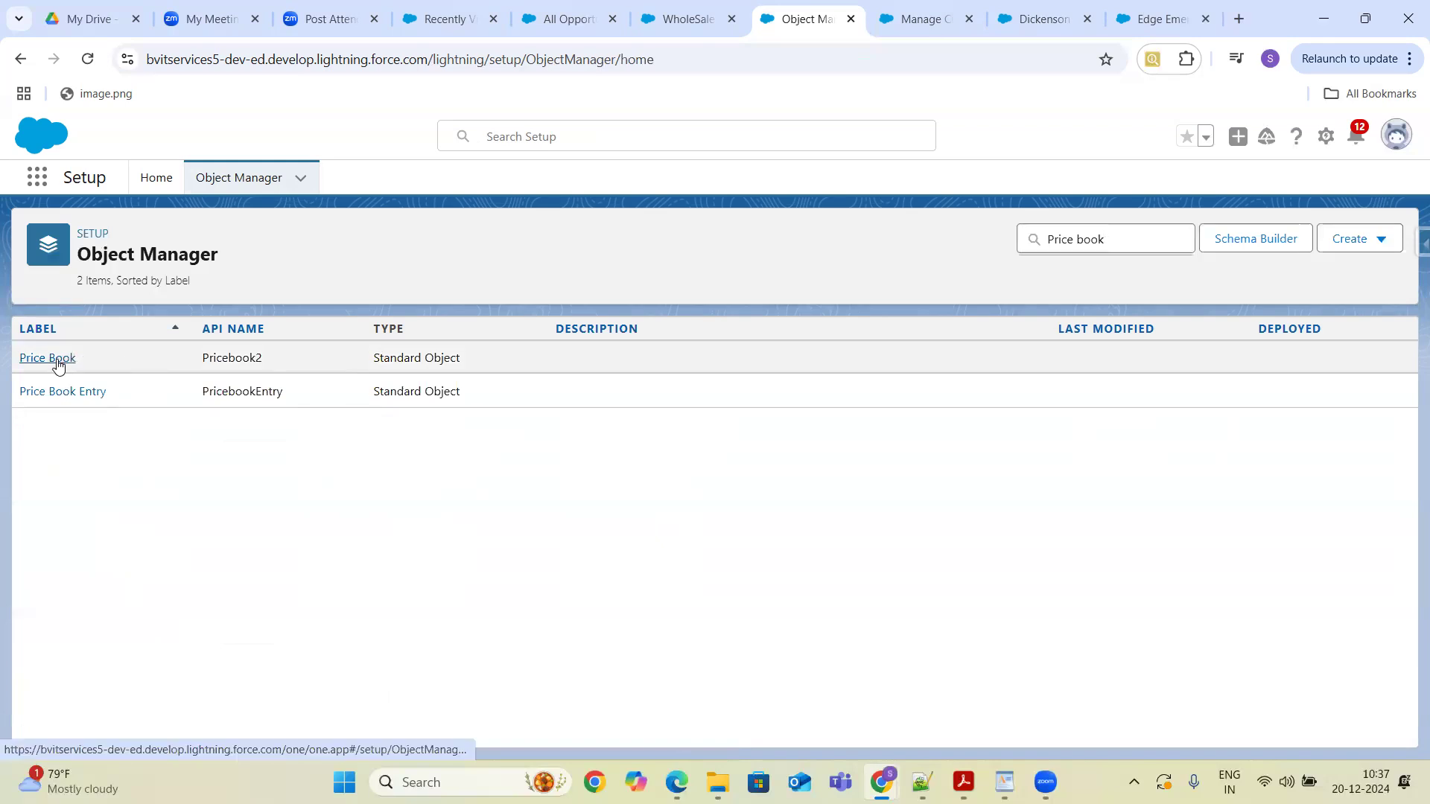
click(131, 371)
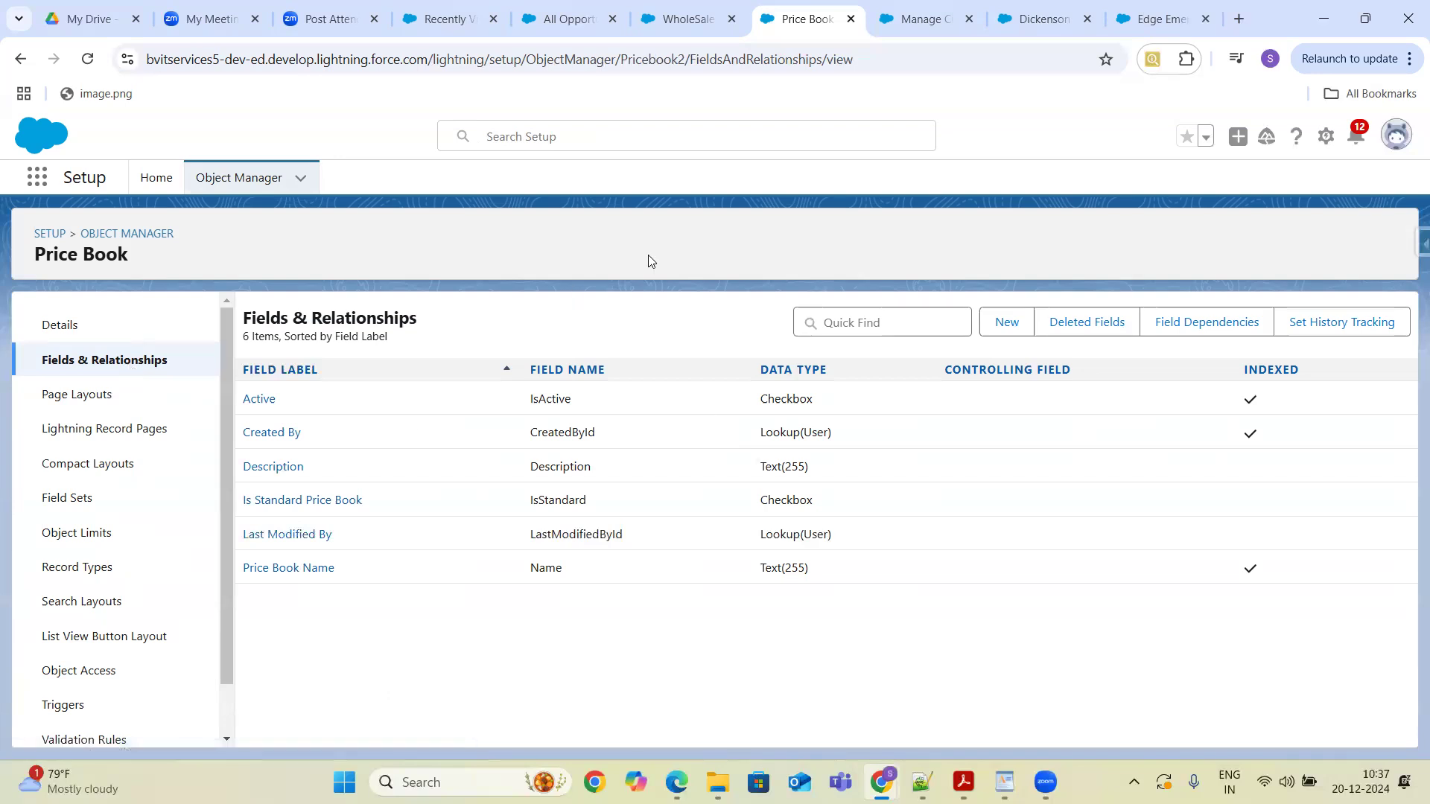
- Open the Currency field of the Price Book Entry object from Object Manager
click(149, 234)
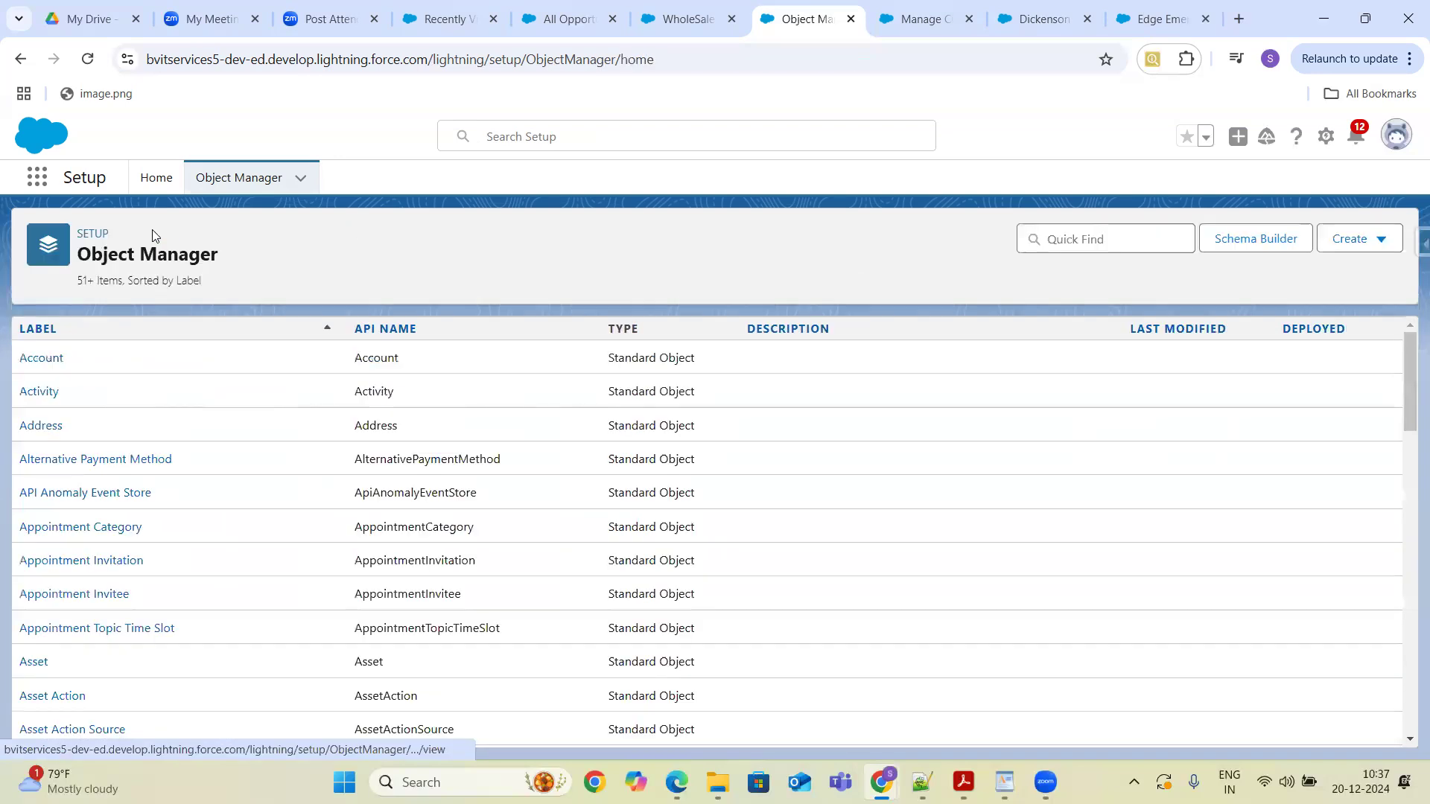
click(1121, 247)
text(Price b)
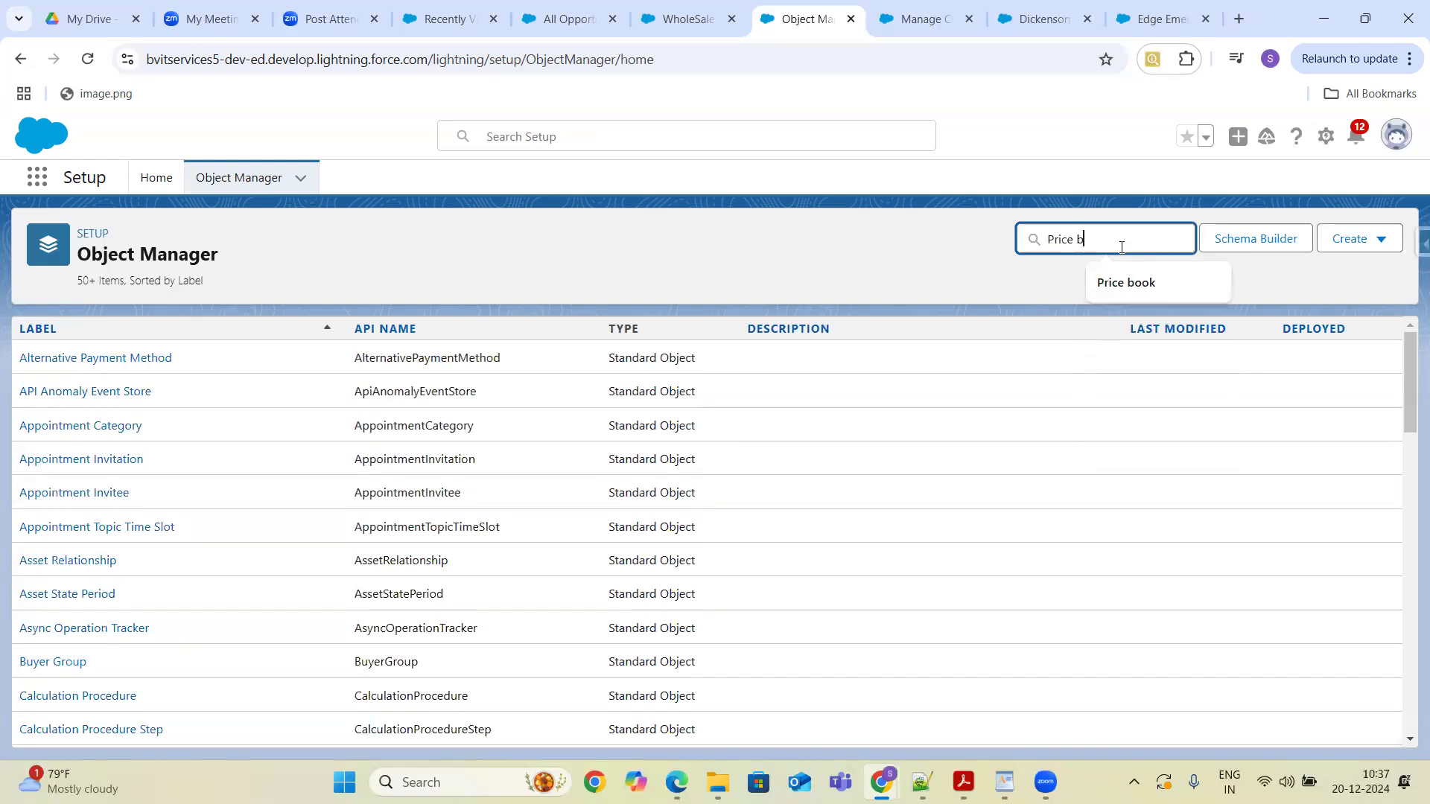
text(ook)
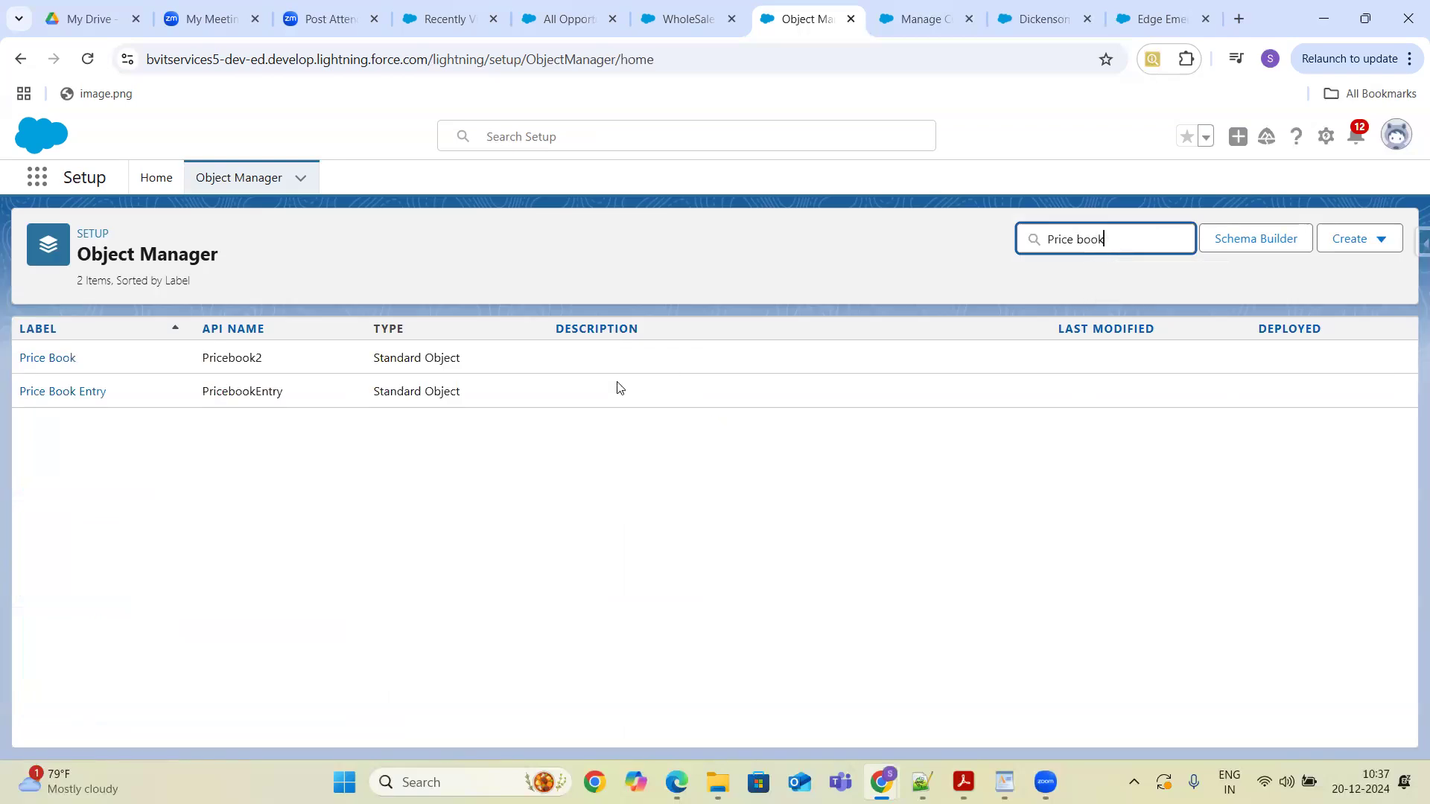
click(53, 392)
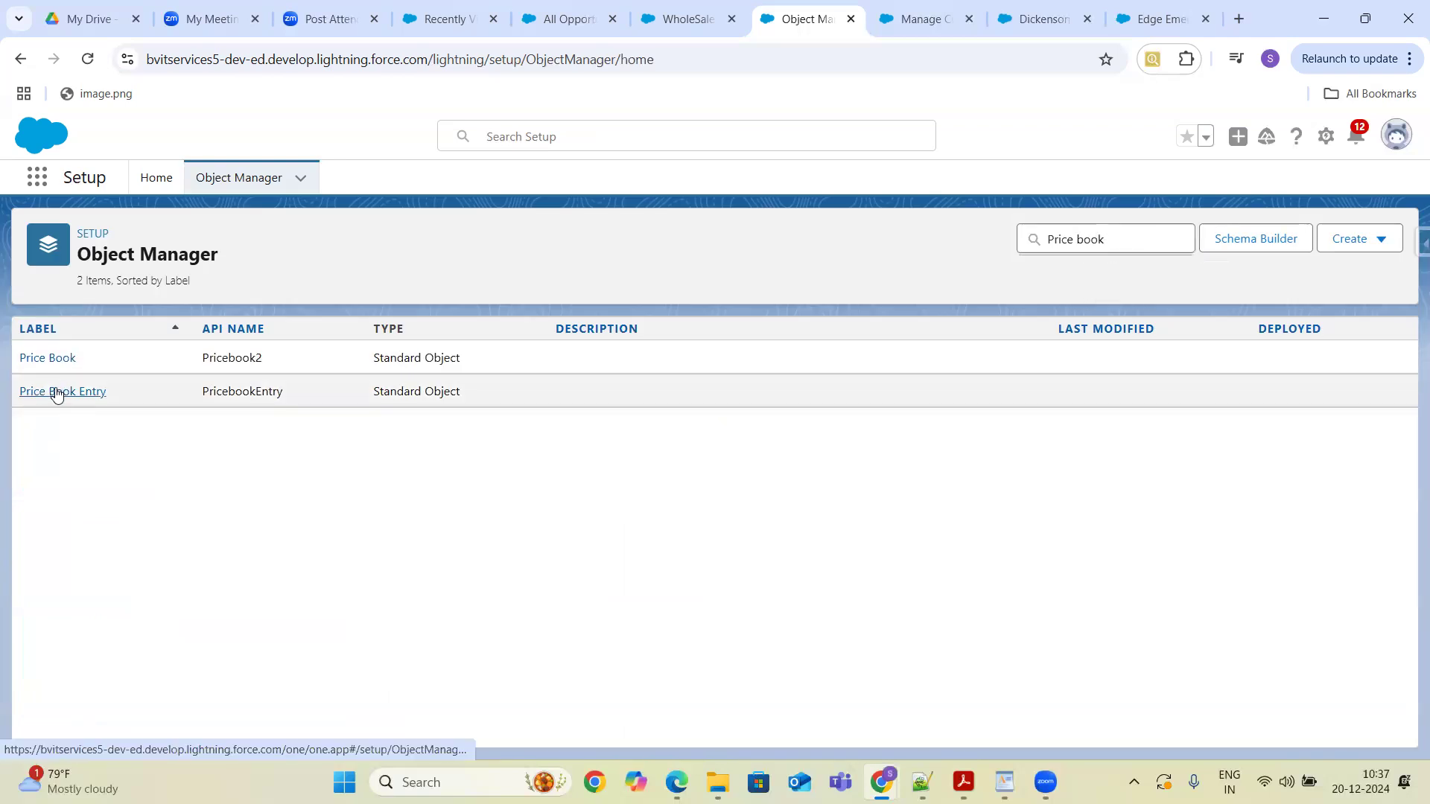
click(103, 361)
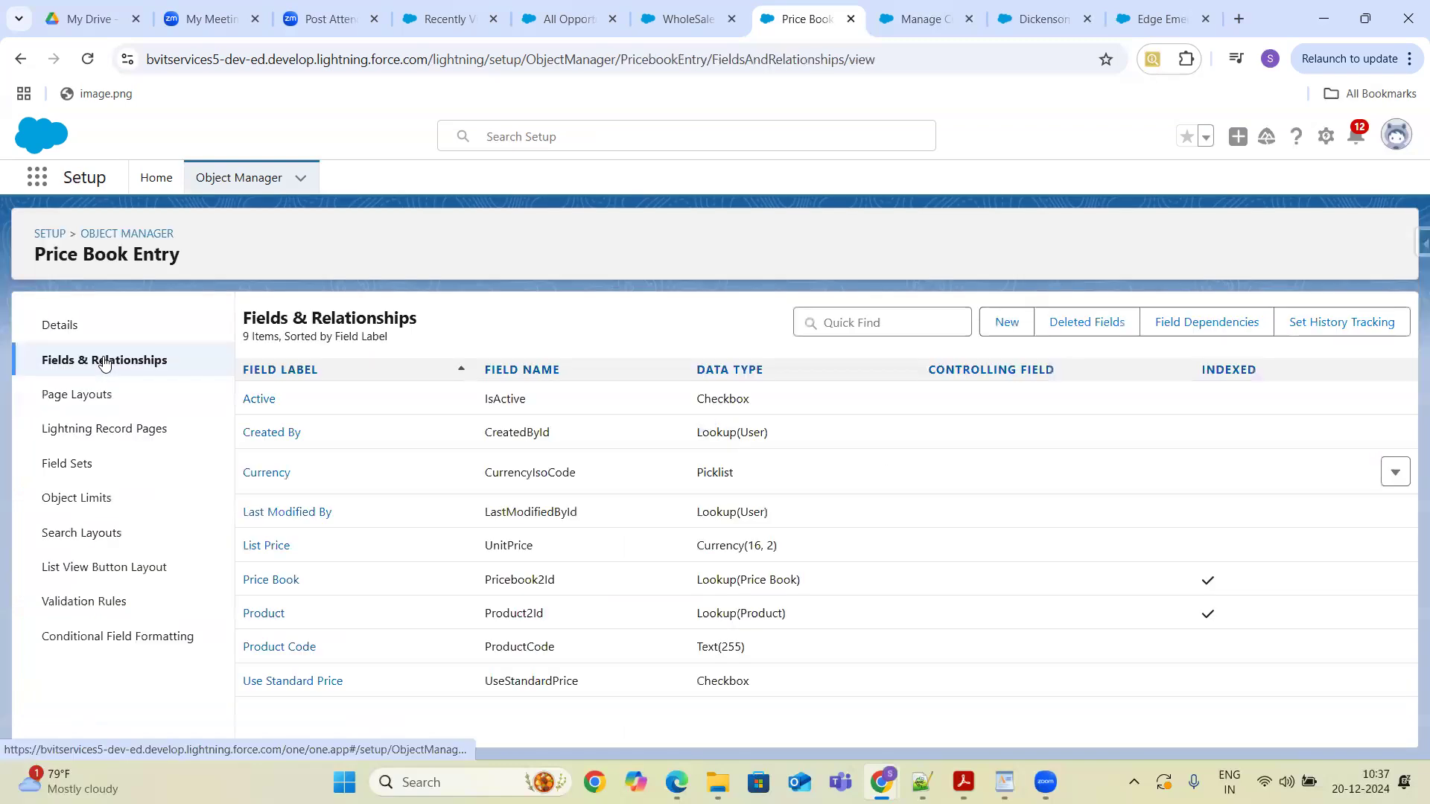
double_click(528, 475)
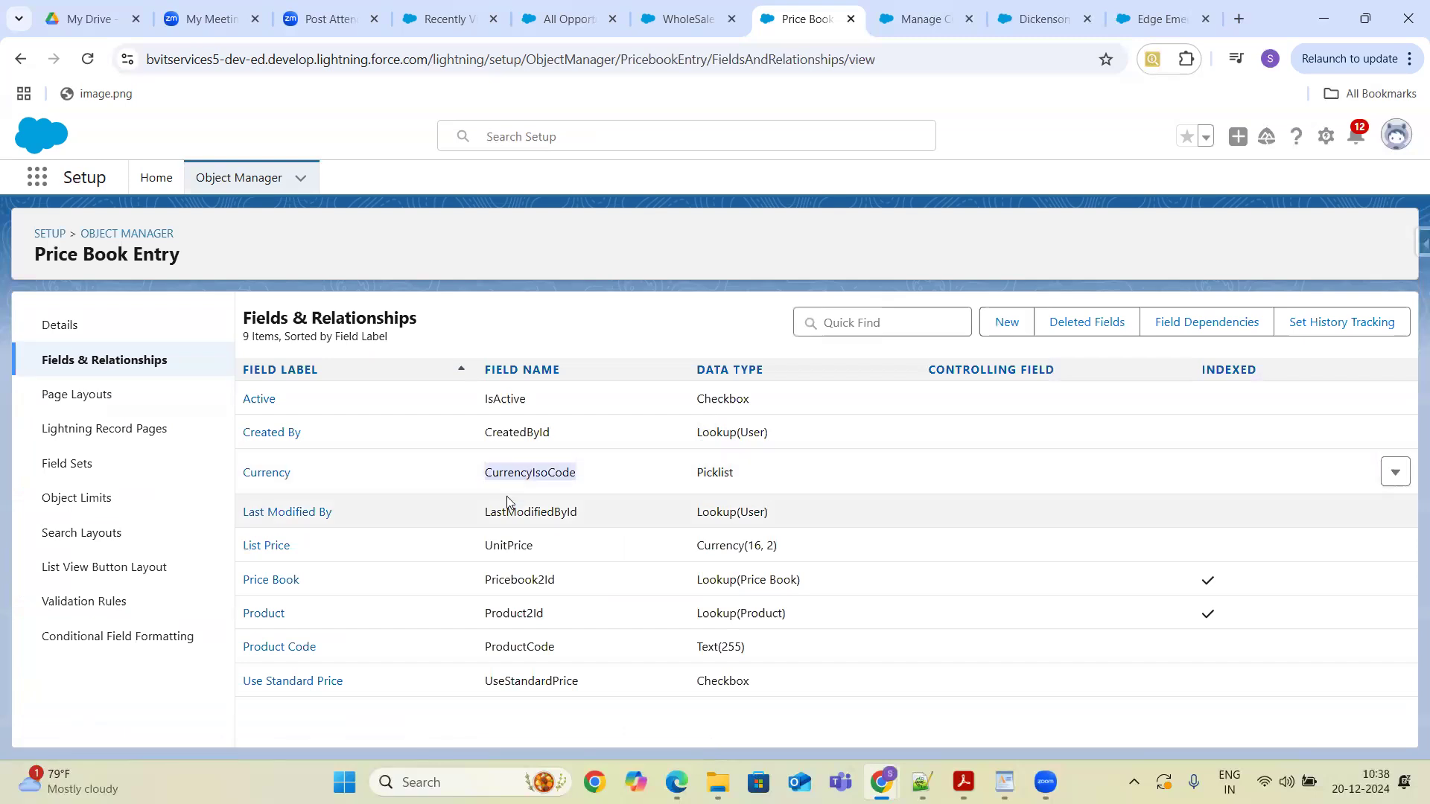
click(266, 473)
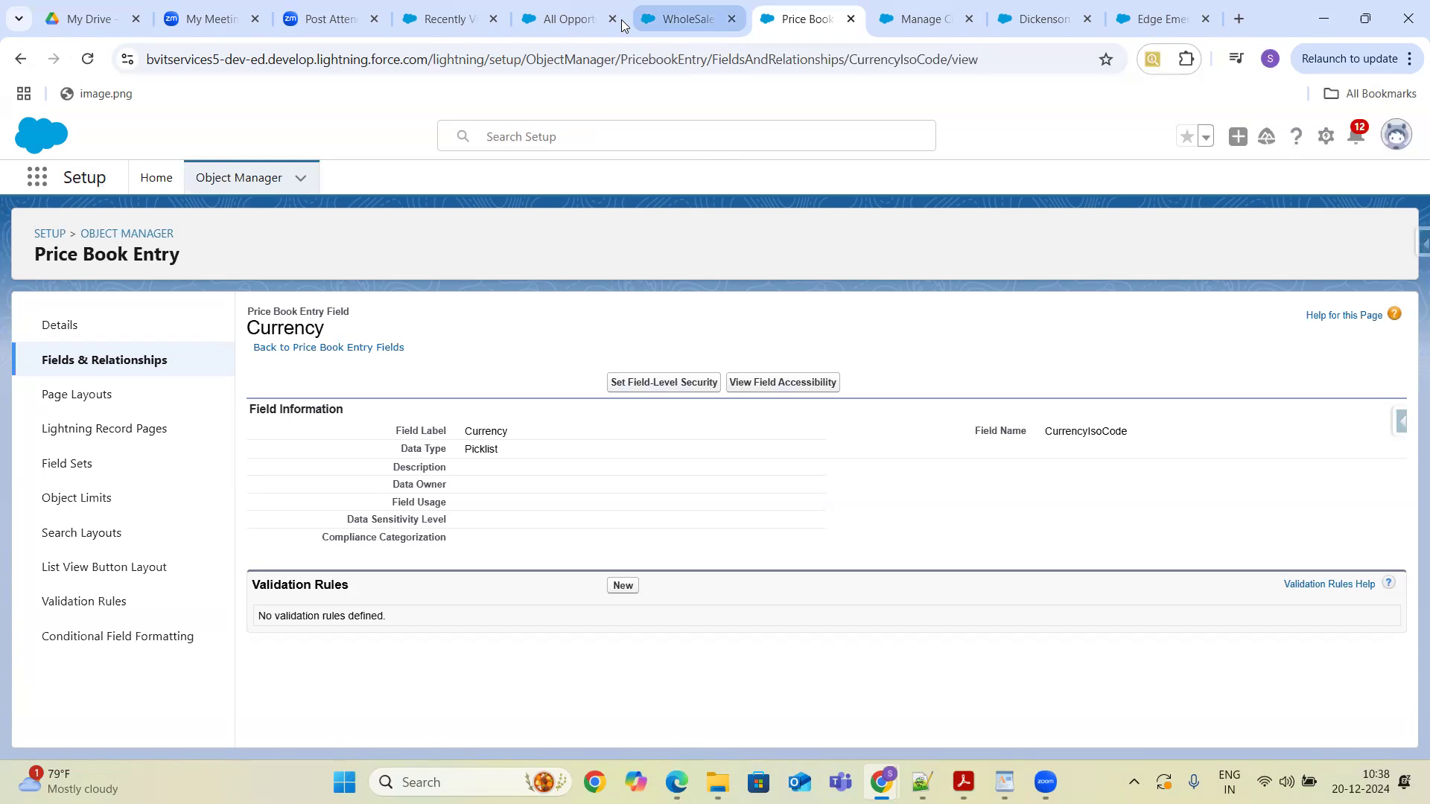
- Switch to the WholeSale price book and the Manage Currencies tab to review the active currencies
click(674, 20)
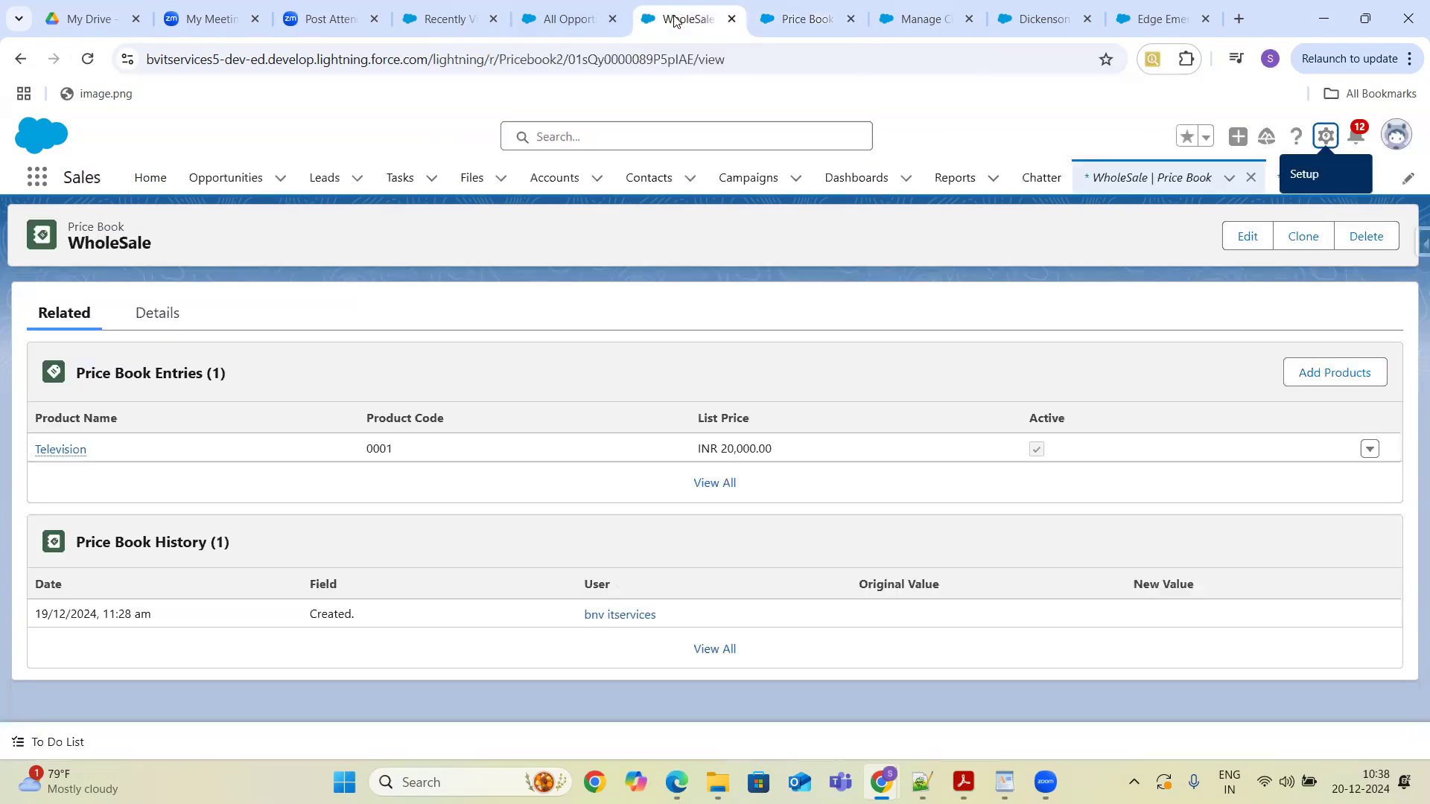
click(927, 18)
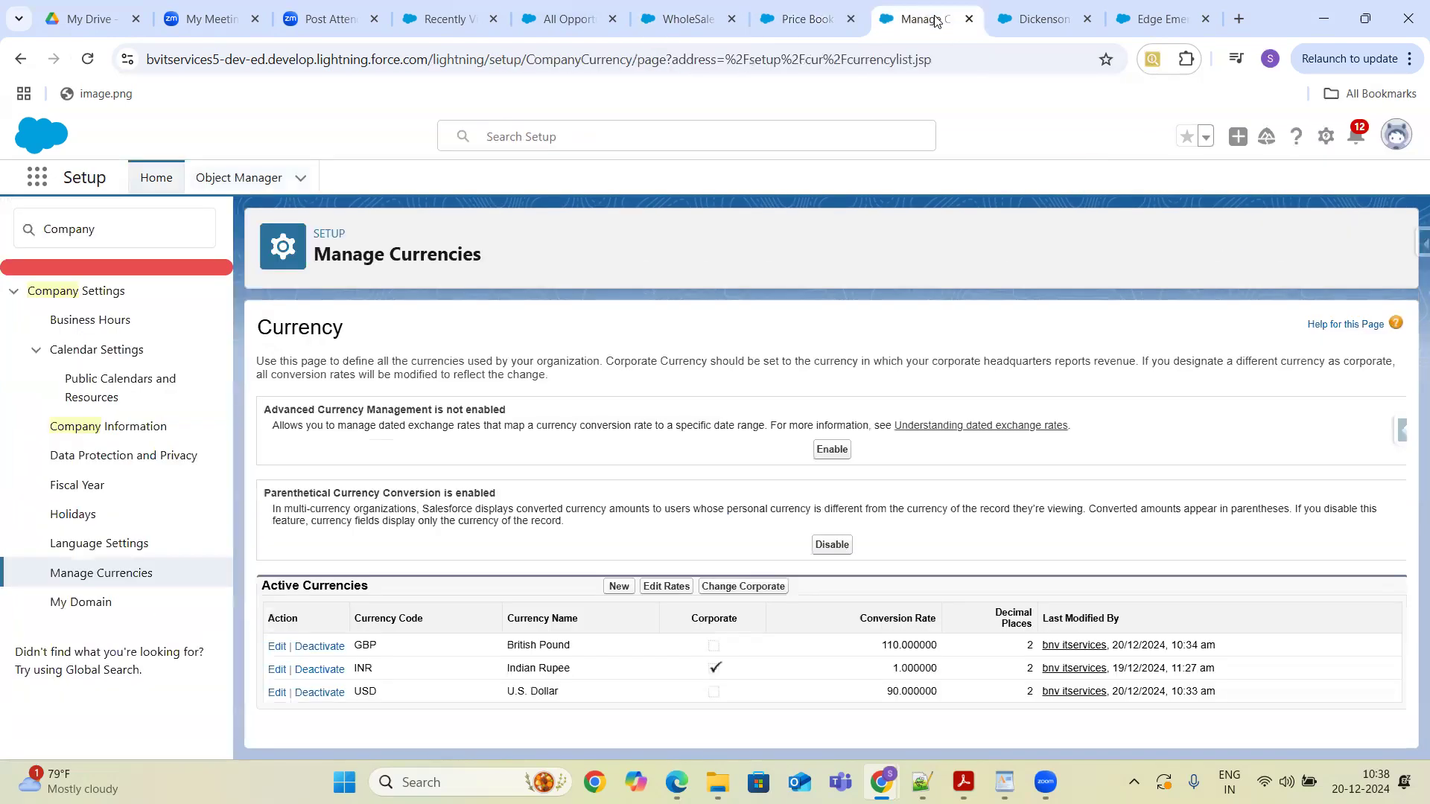
click(555, 775)
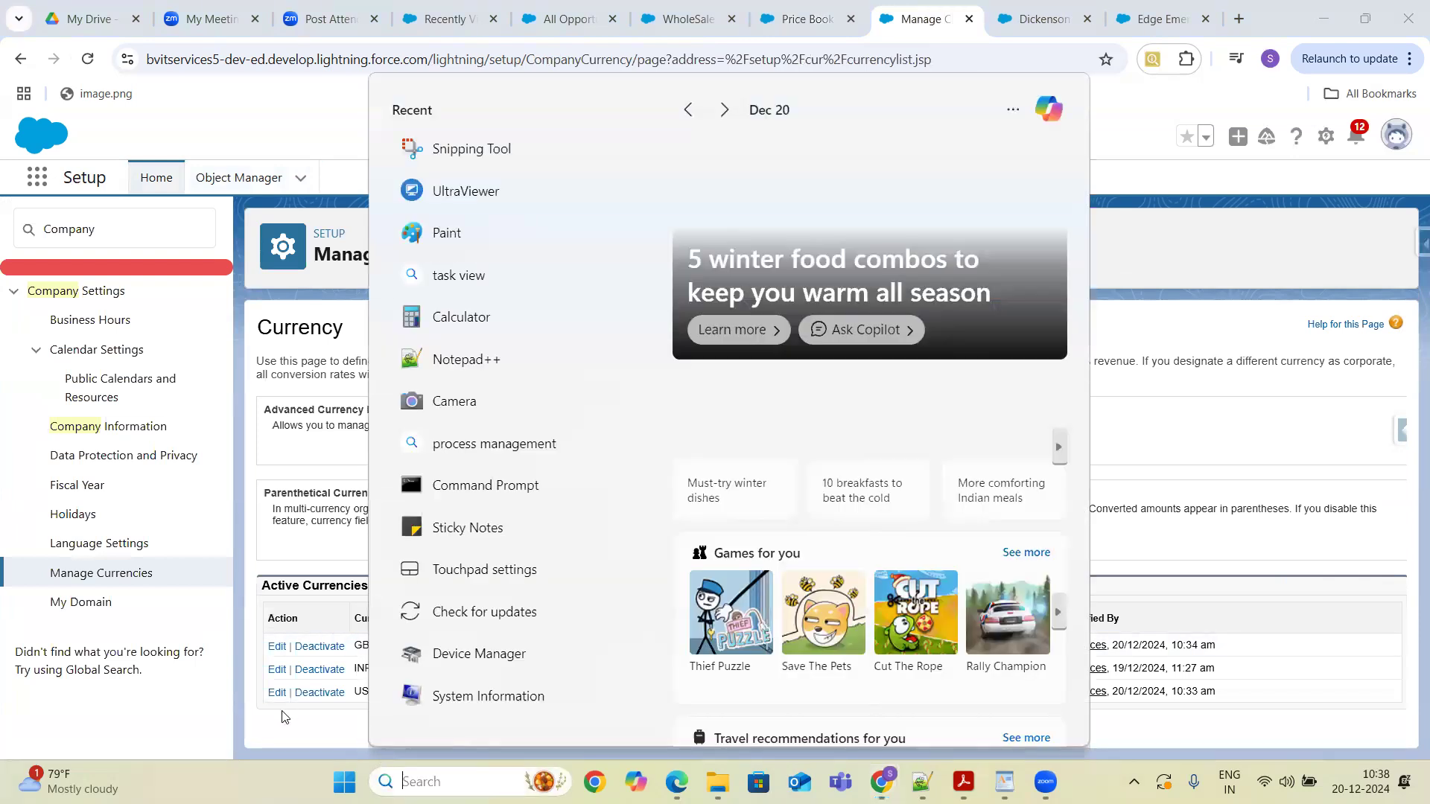
click(284, 717)
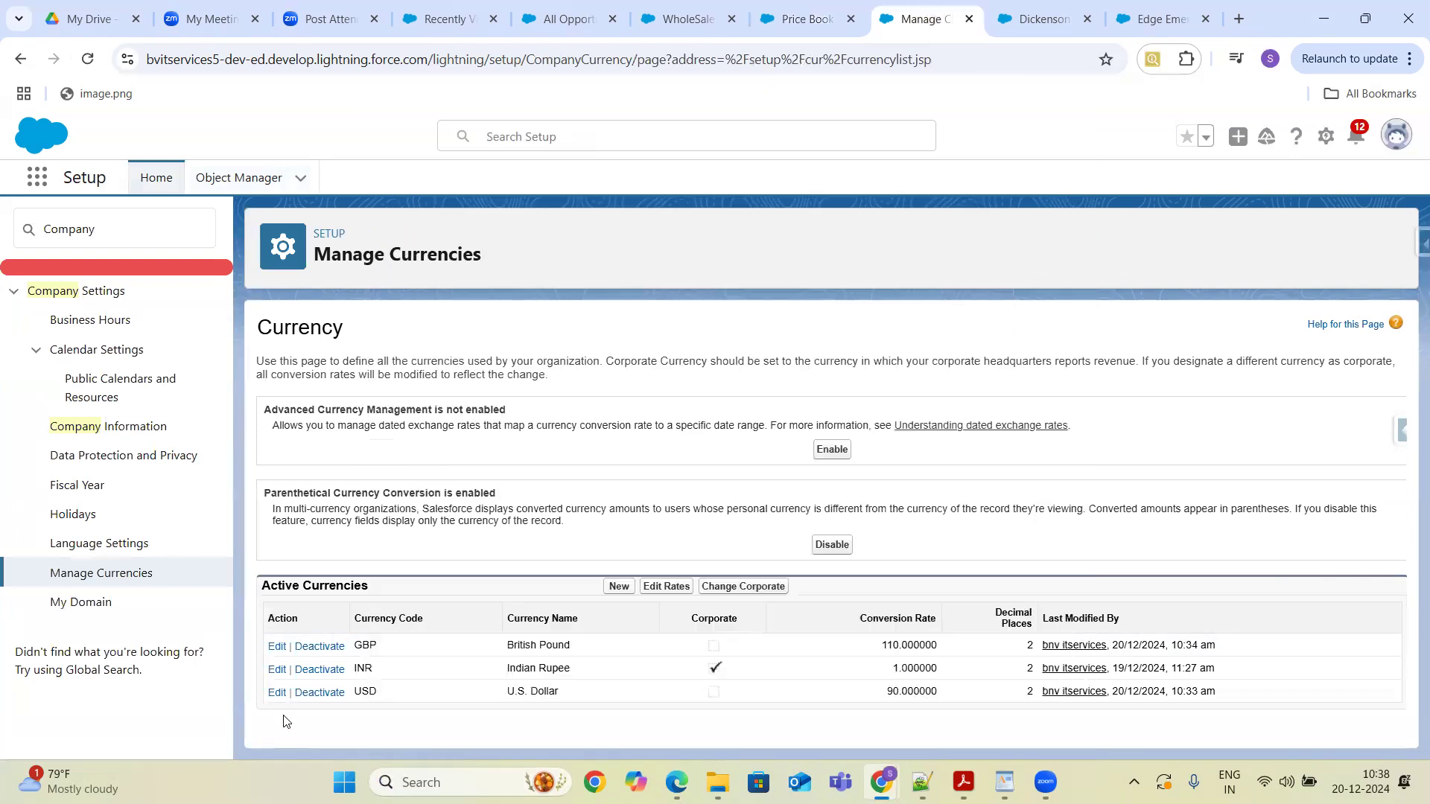
- Open the Dickenson Mobile Generators opportunity from All Opportunities and view its details
click(595, 23)
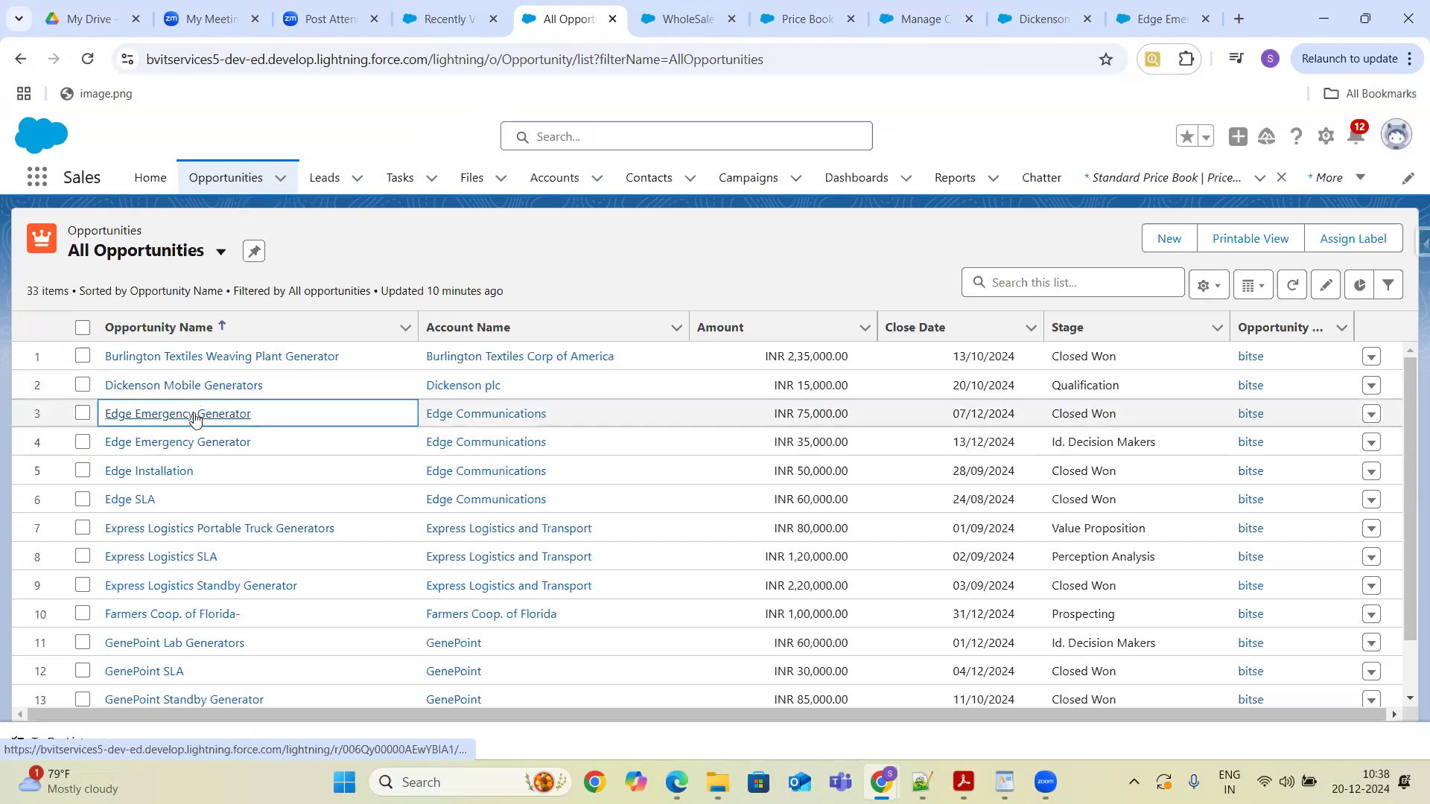
click(205, 385)
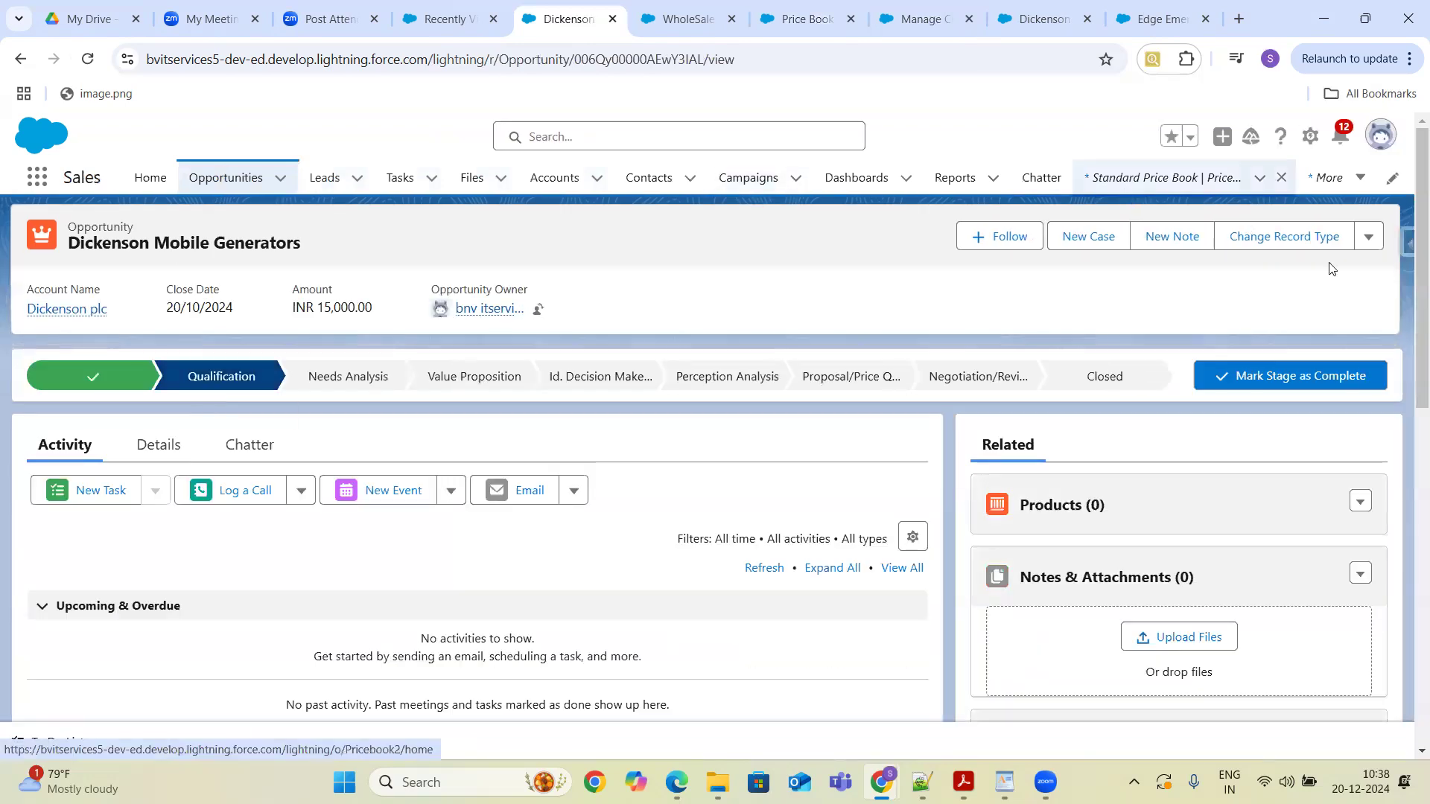
click(1368, 237)
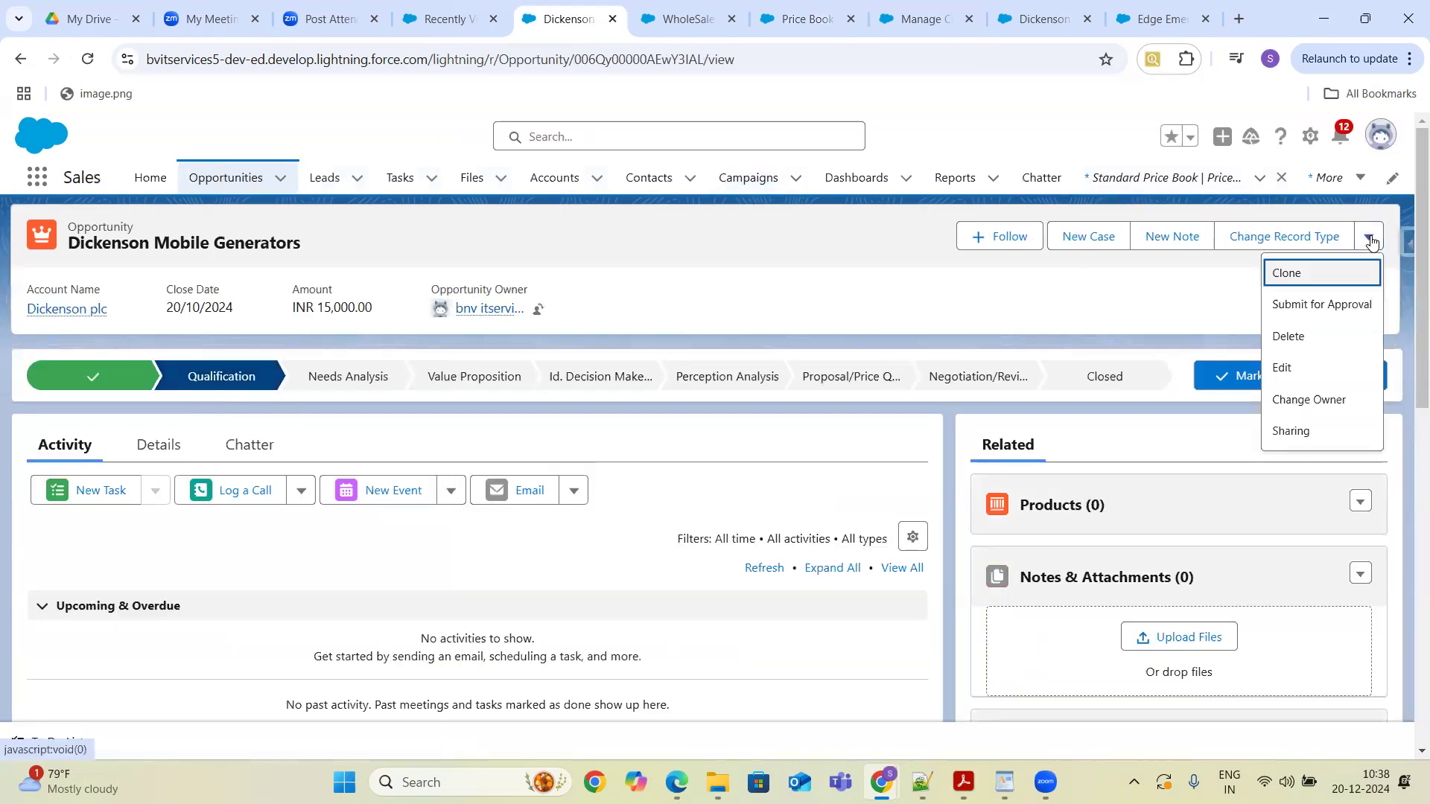
click(1114, 290)
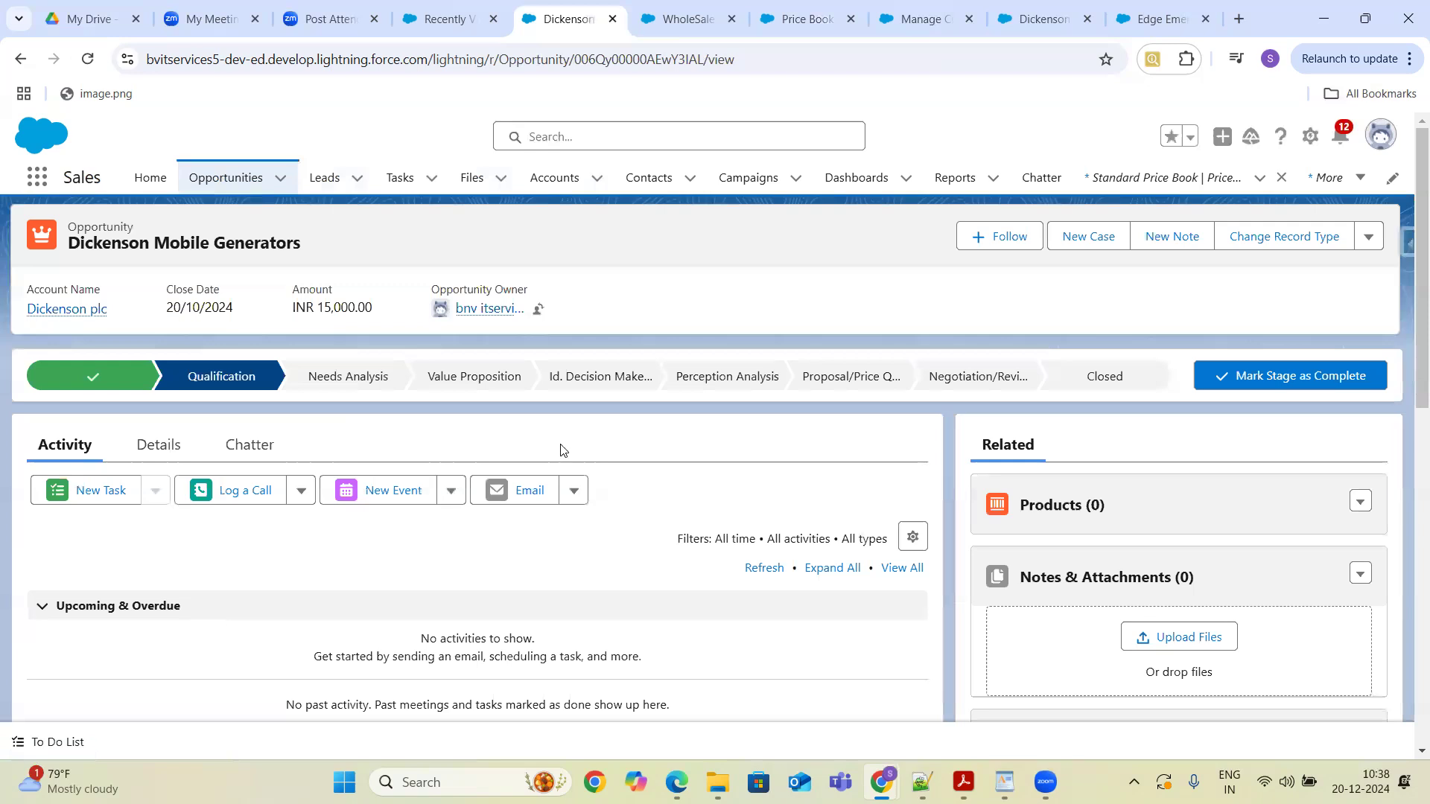
click(166, 454)
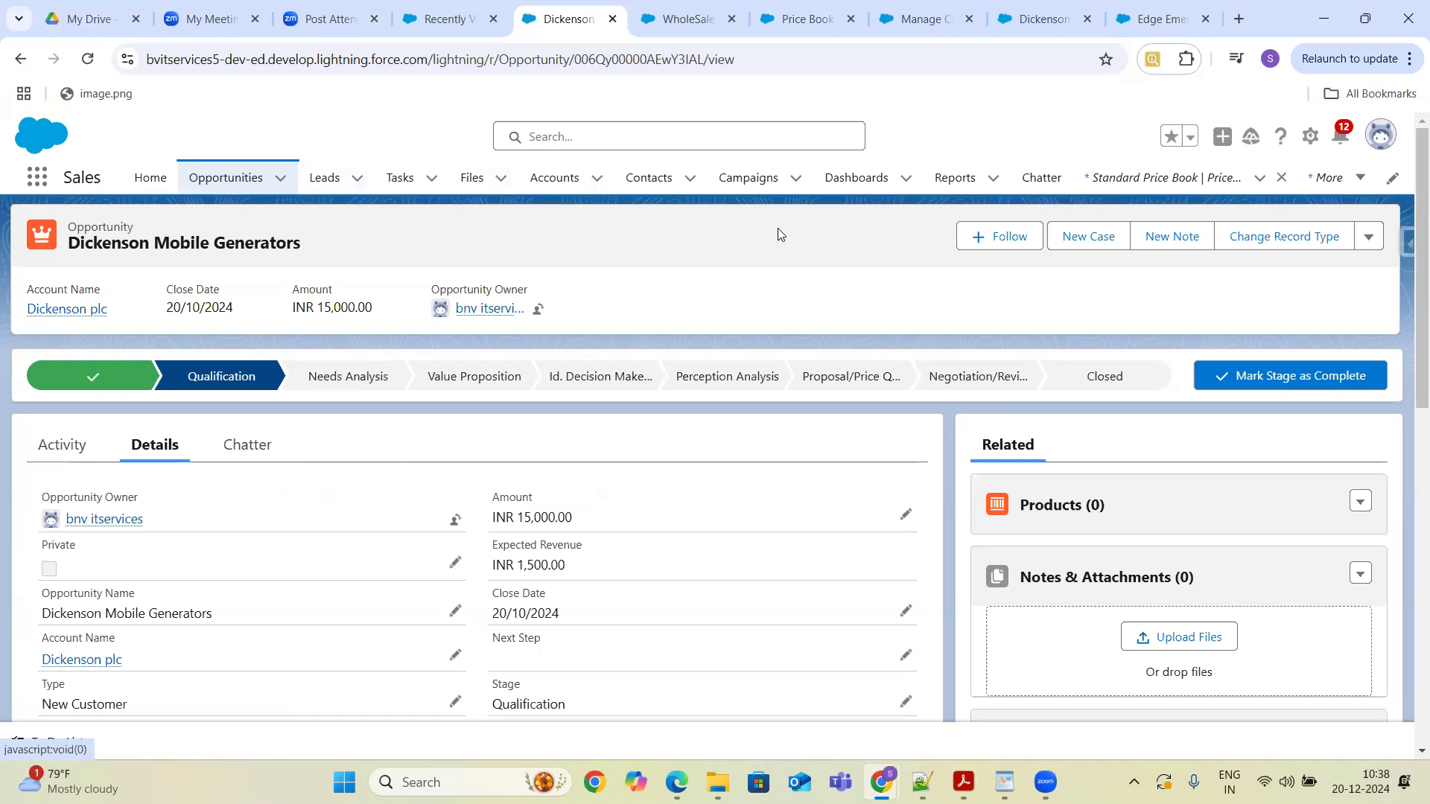
- Find the opportunity's Opportunity Currency field and open its currency options in edit mode
click(906, 515)
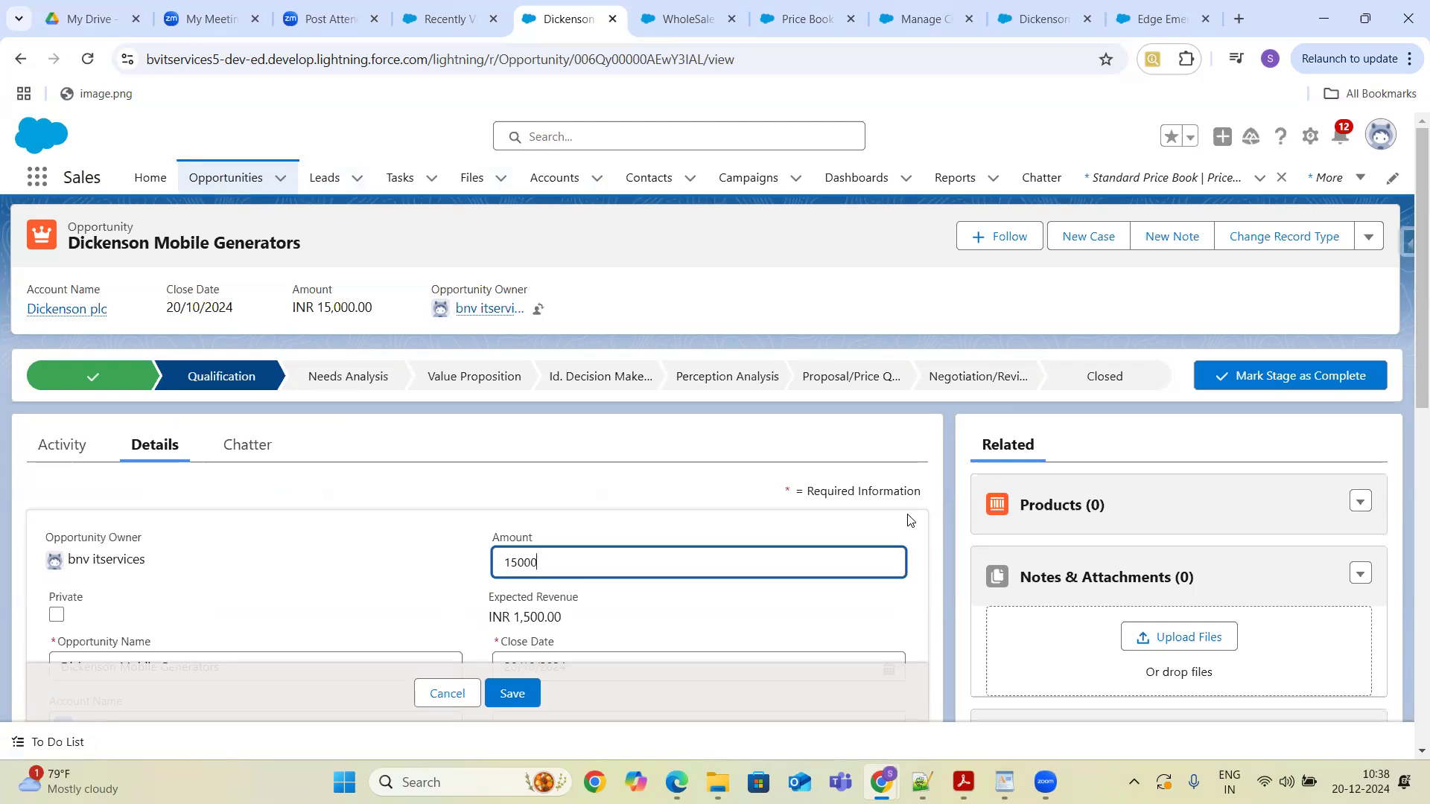
click(454, 696)
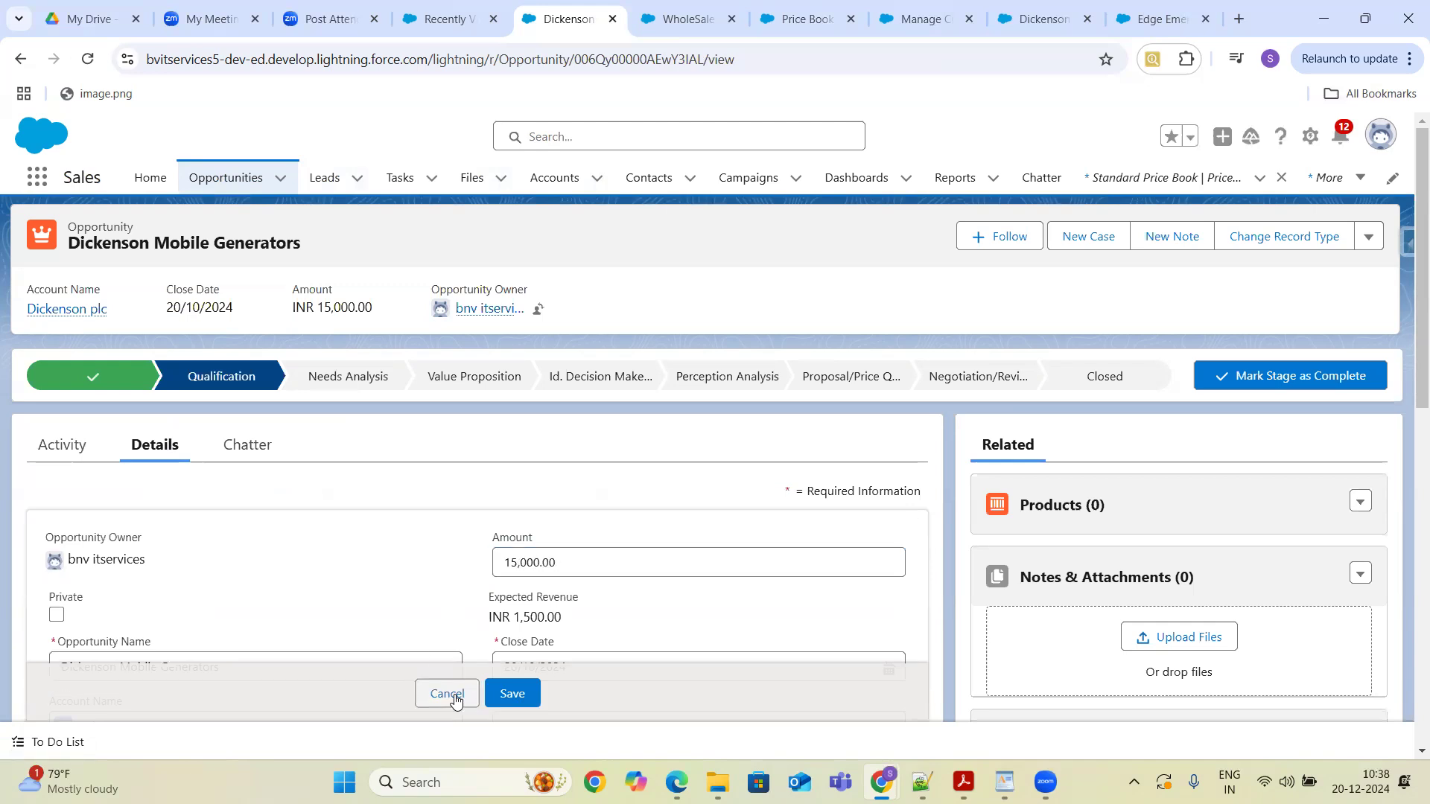
key(ctrl+f)
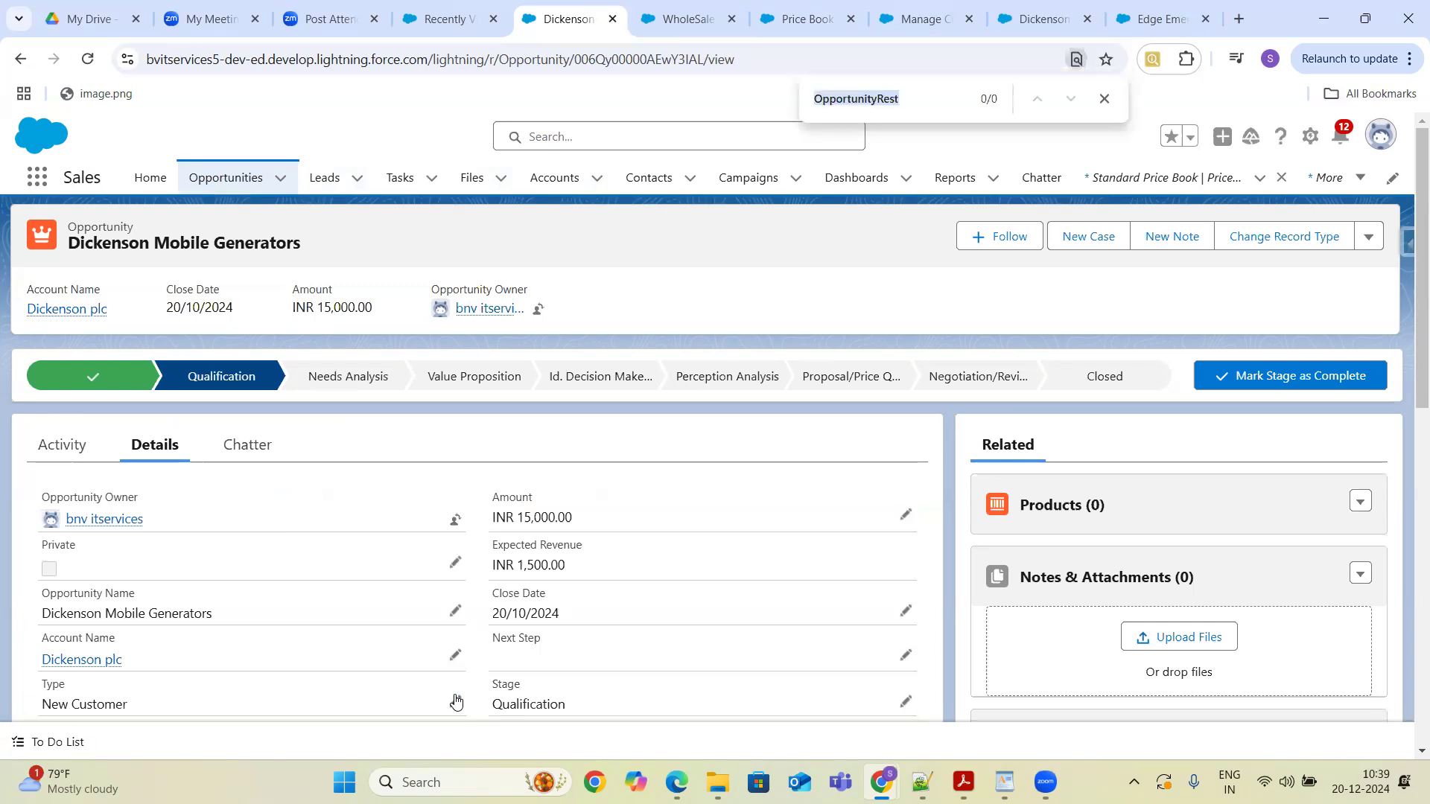
text(Curr)
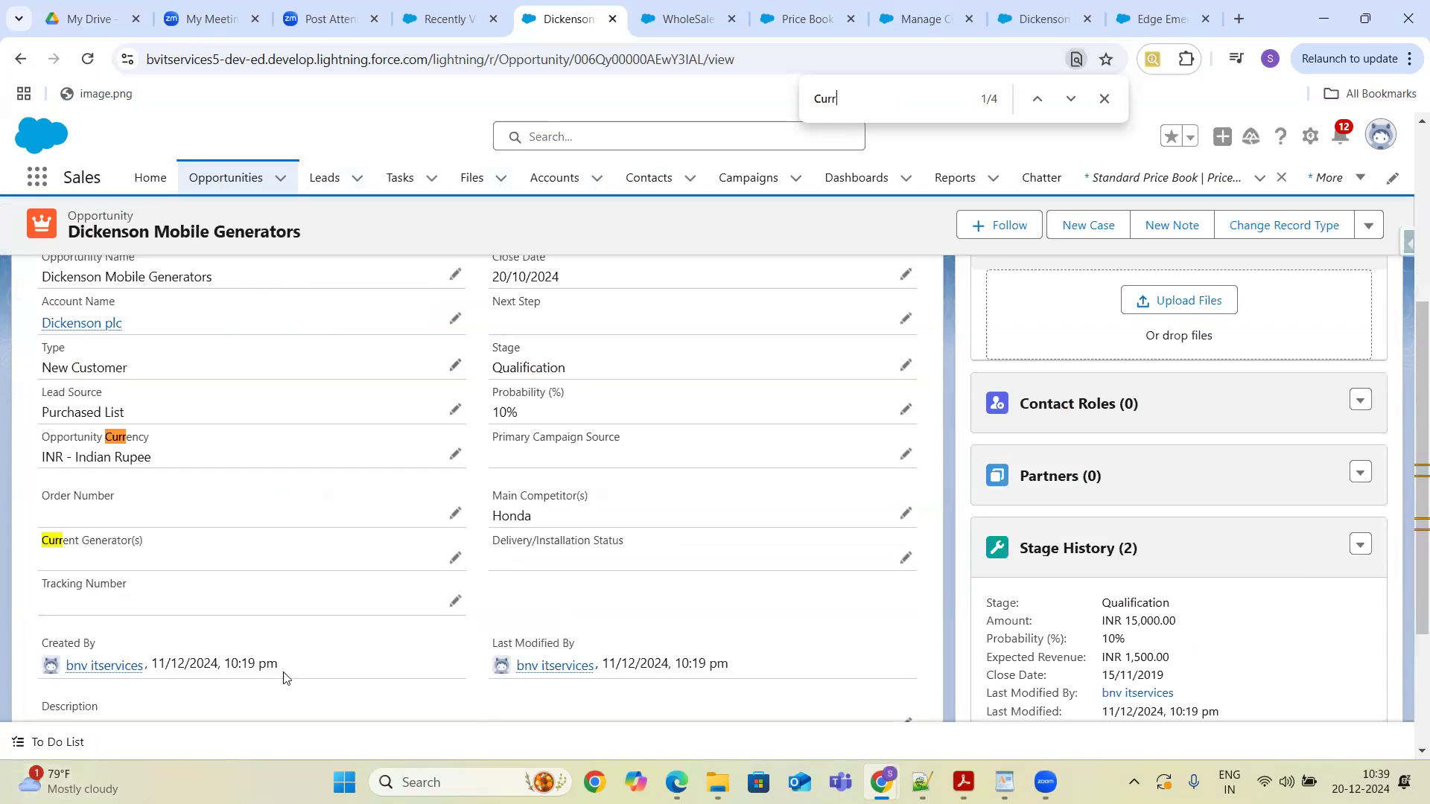
click(453, 457)
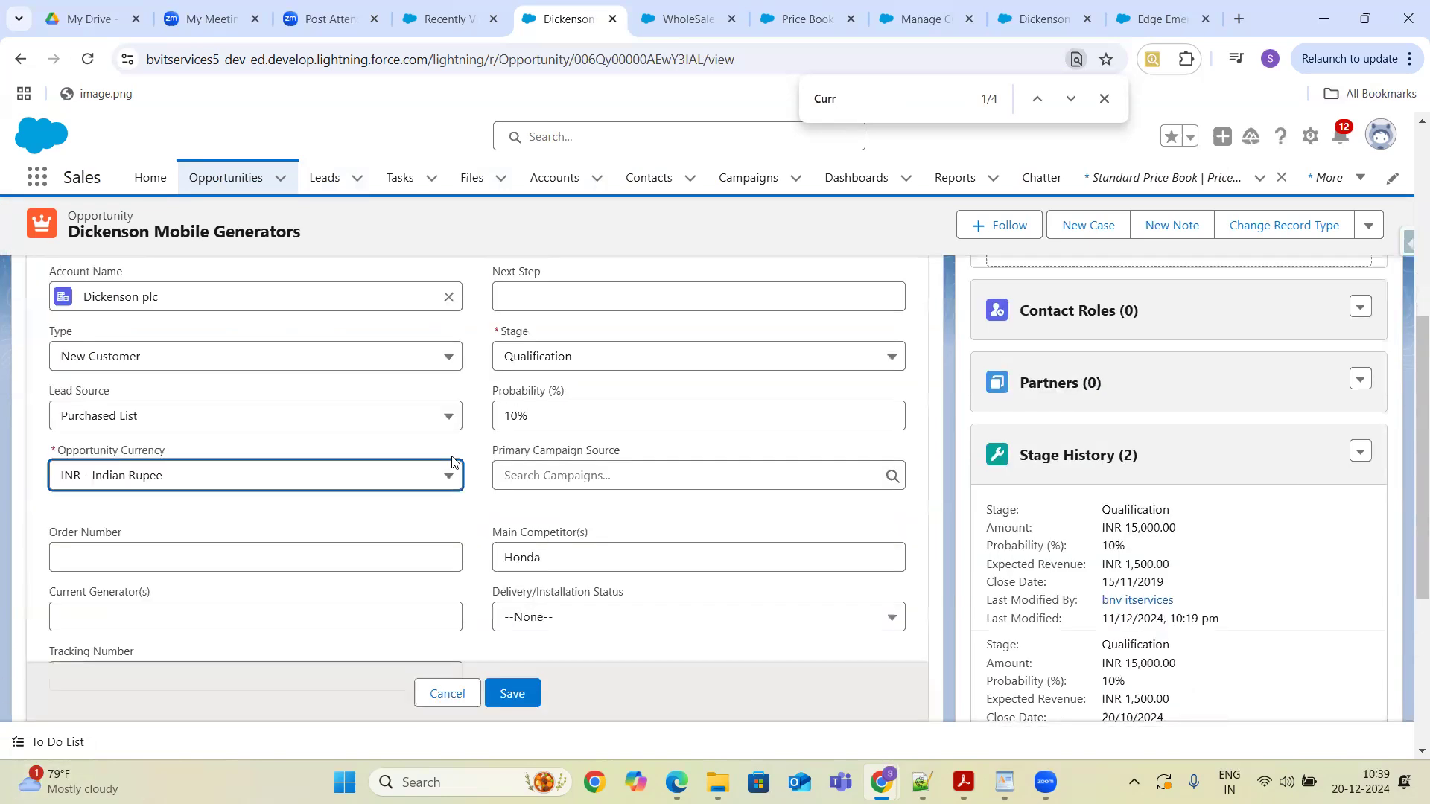
click(438, 475)
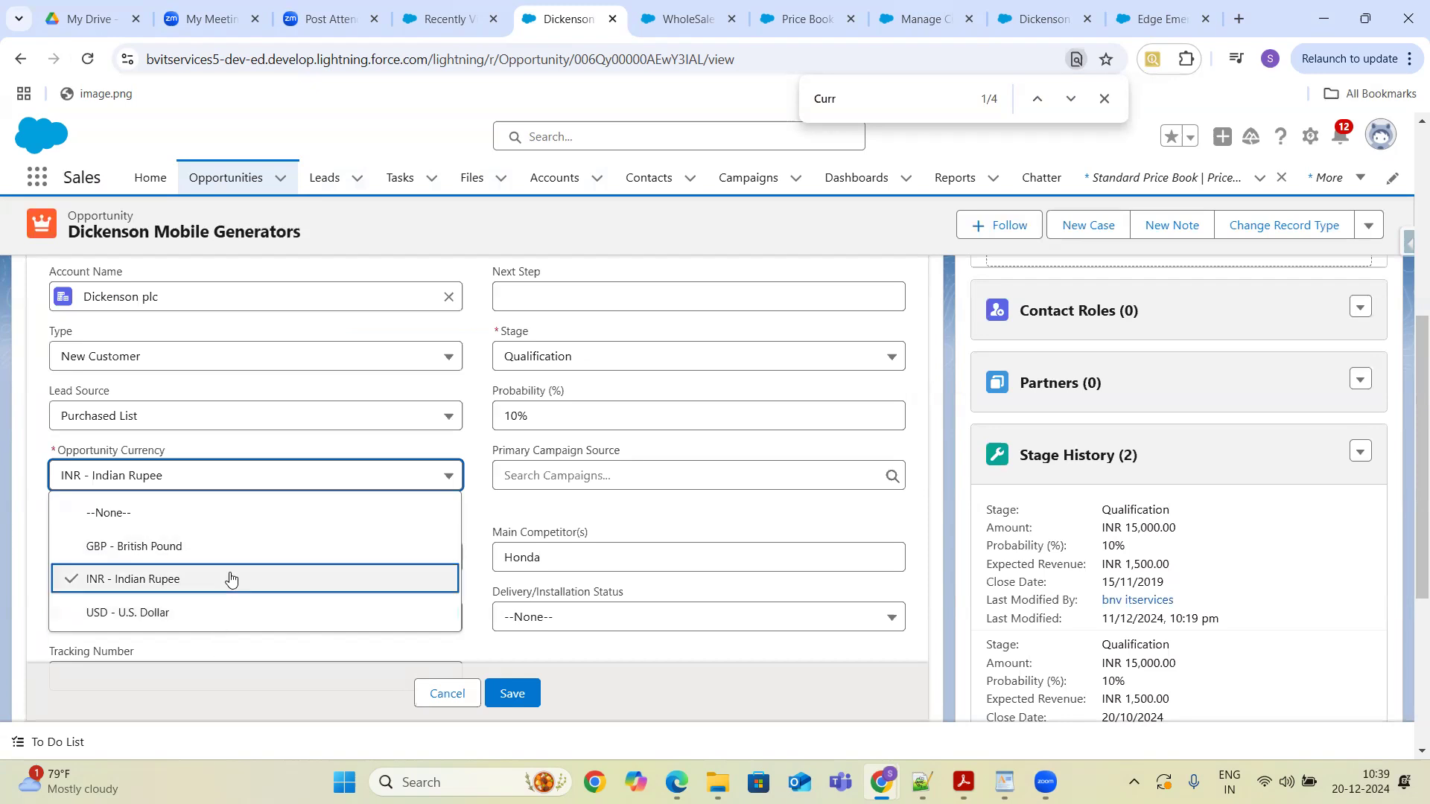
- Open Add Products for the WholeSale price book, browse the available products, and cancel
click(797, 21)
click(679, 20)
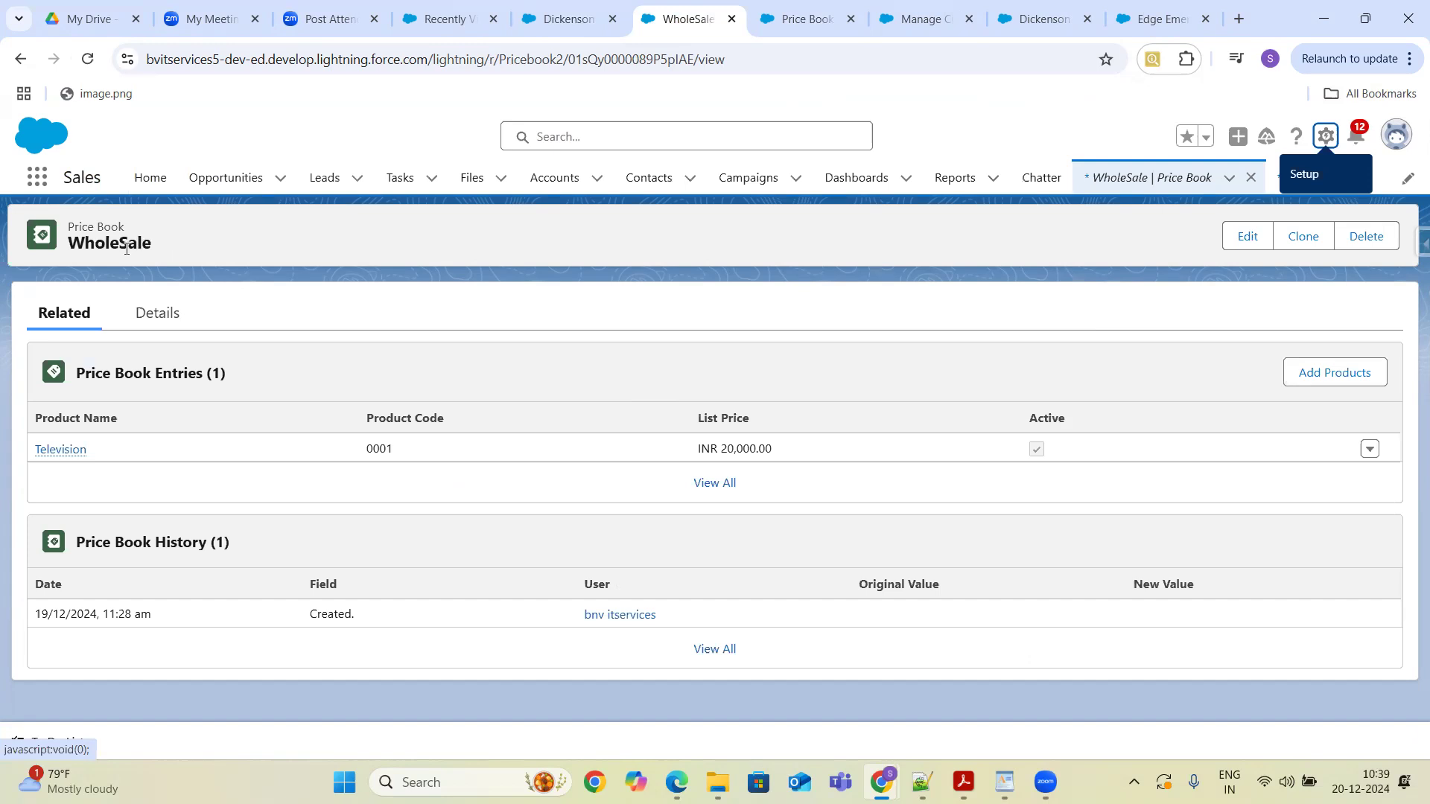
click(1348, 376)
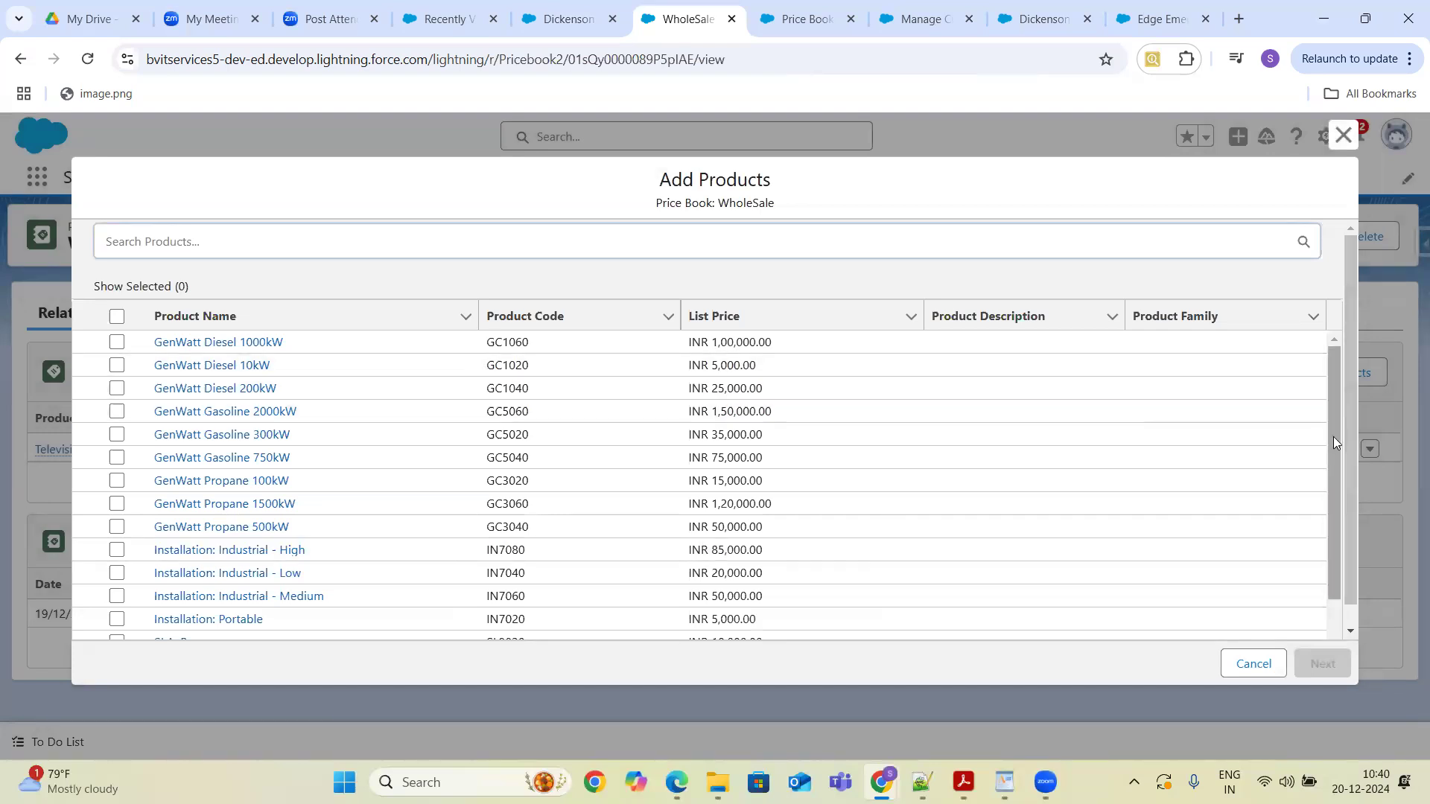
drag(1332, 444, 1349, 546)
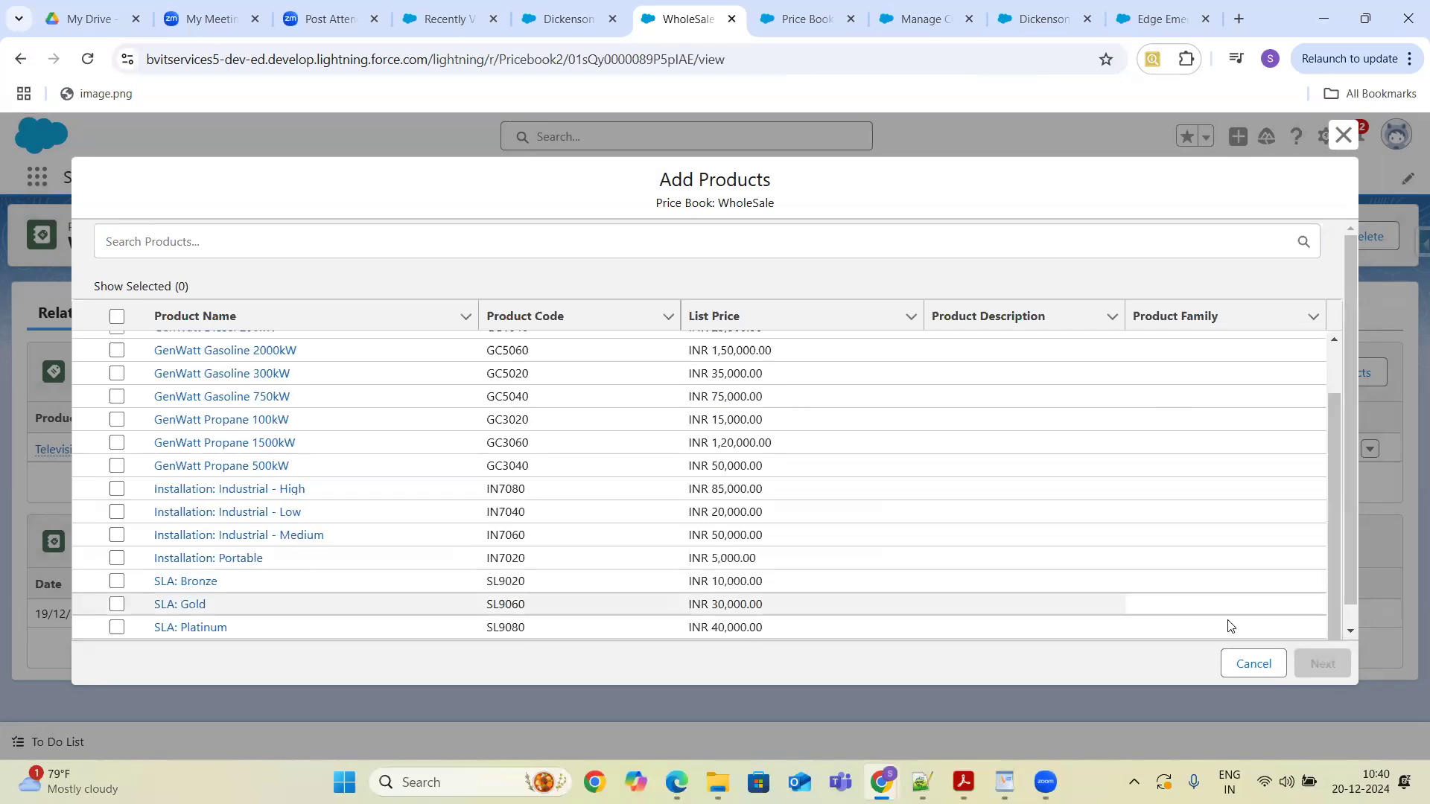
click(1256, 669)
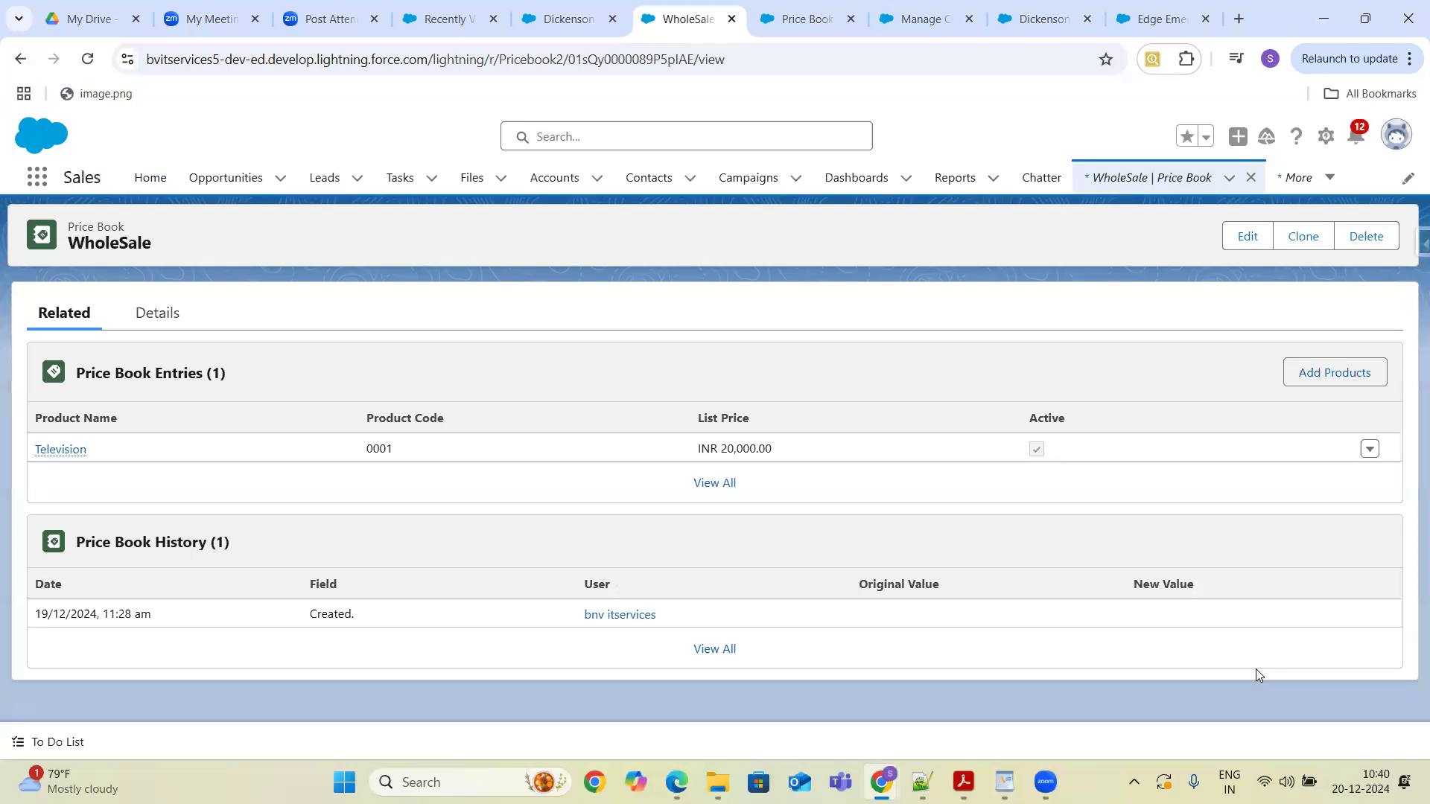
- Search the WholeSale price book's Add Products list for Television, then cancel the dialog
click(1313, 374)
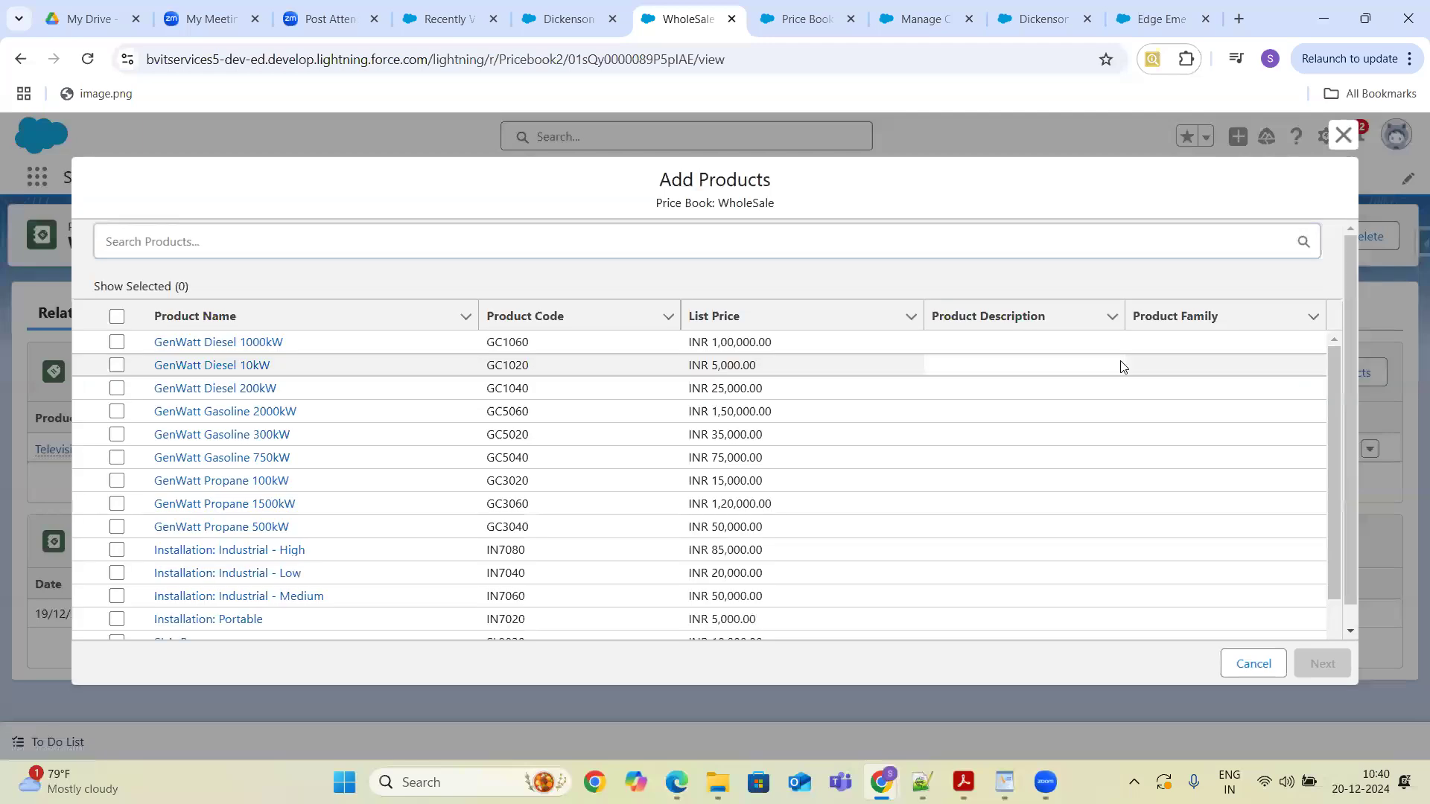
click(828, 239)
text(Tele)
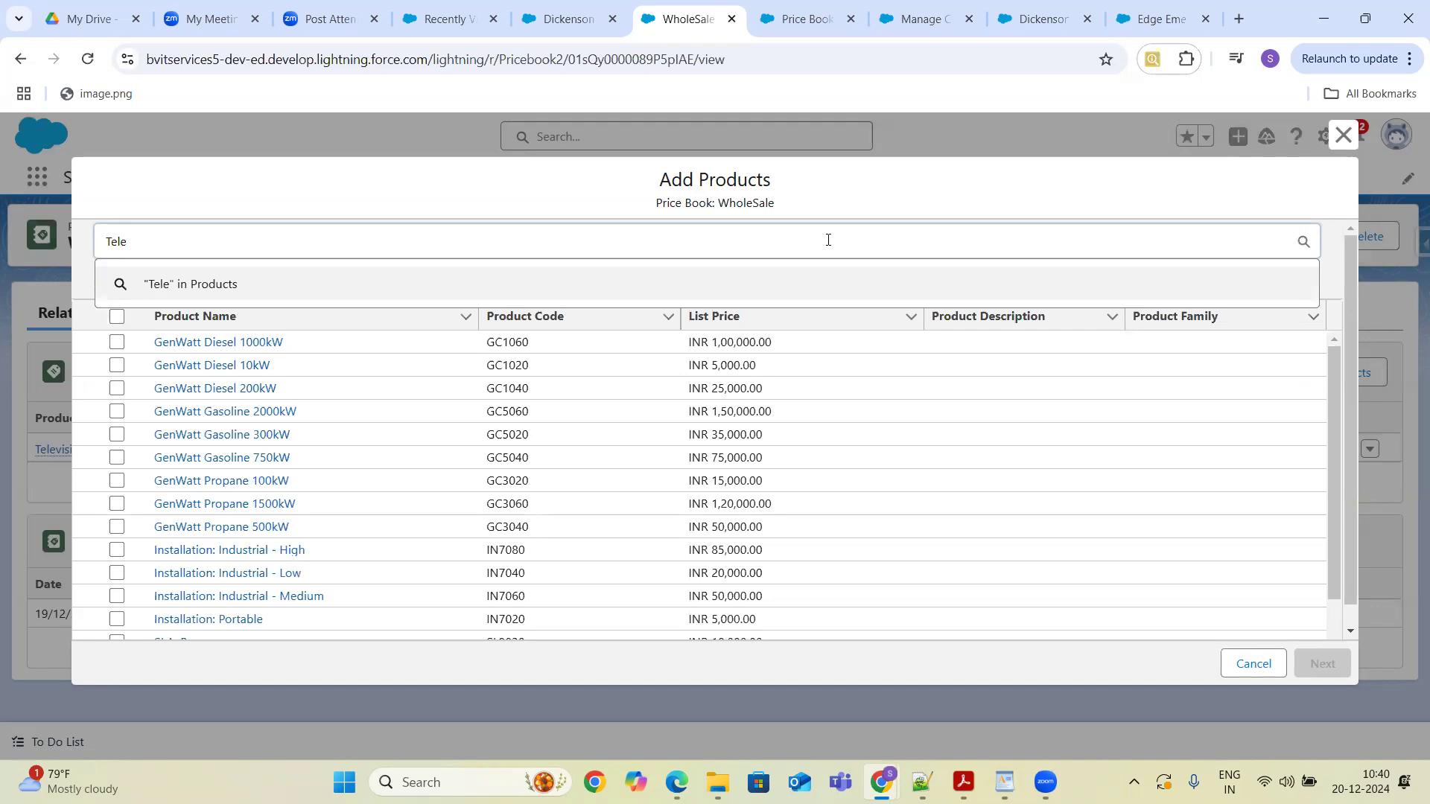
text(vi)
key(Return)
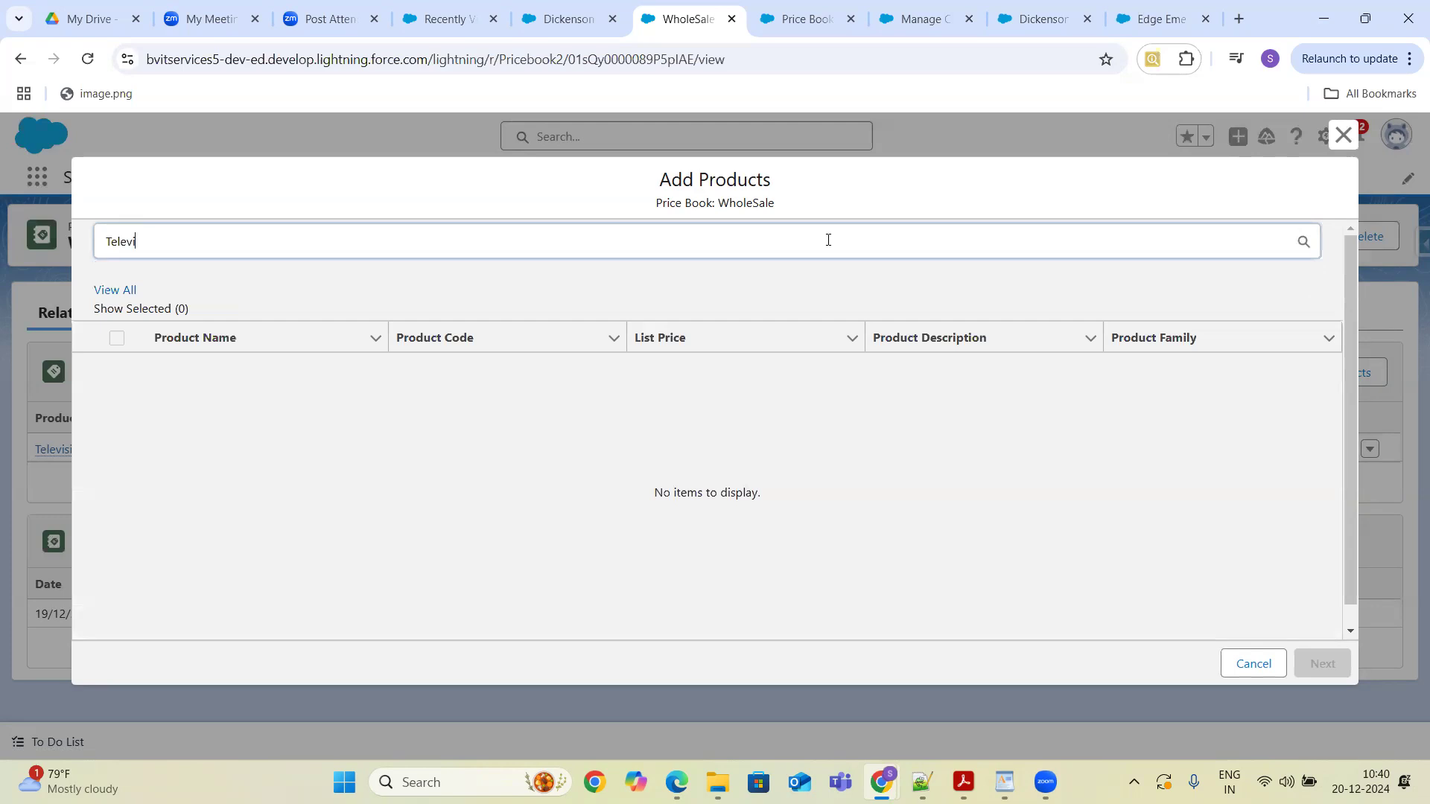
key(BackSpace)
key(BackSpace)
key(BackSpace)
key(BackSpace)
key(BackSpace)
key(BackSpace)
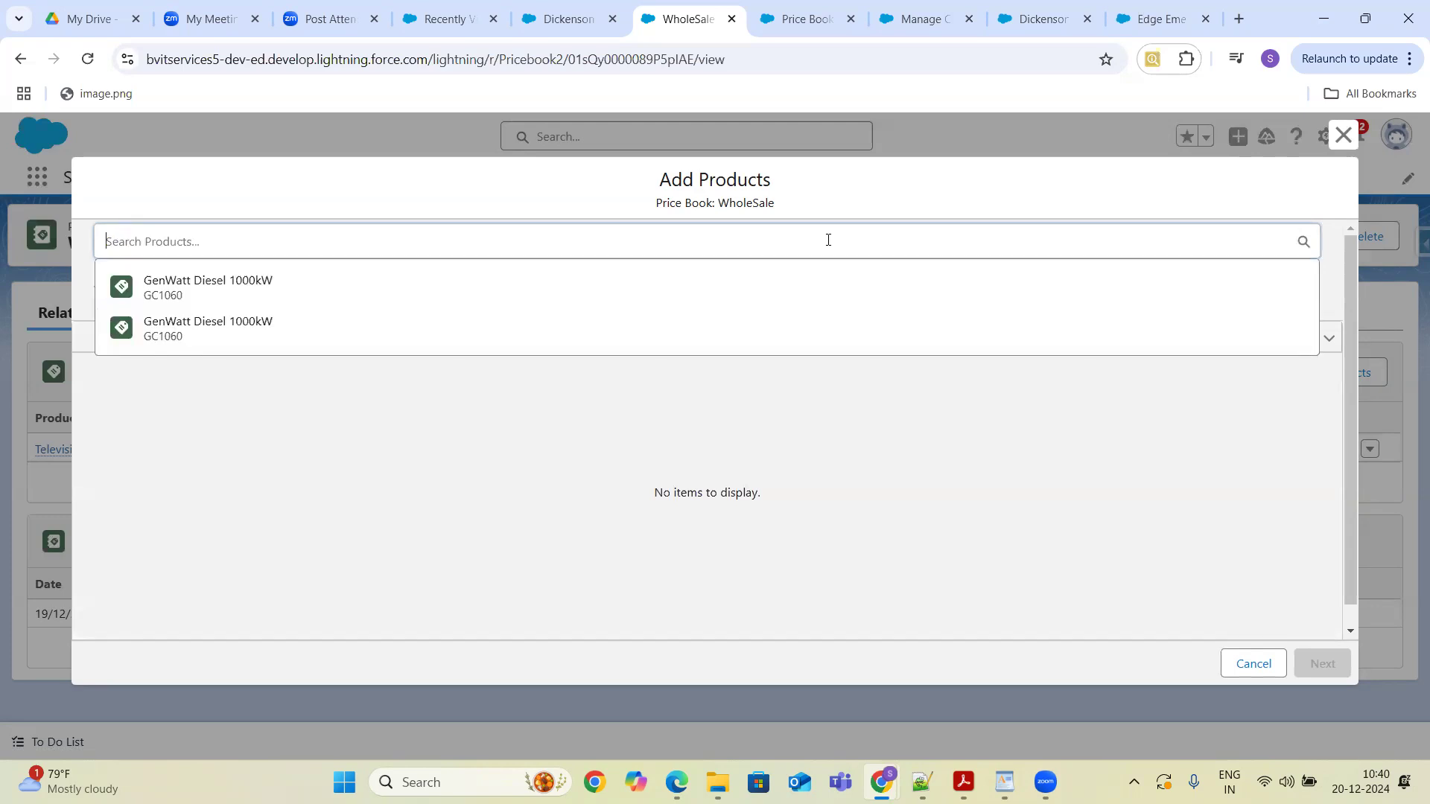
text(Tele)
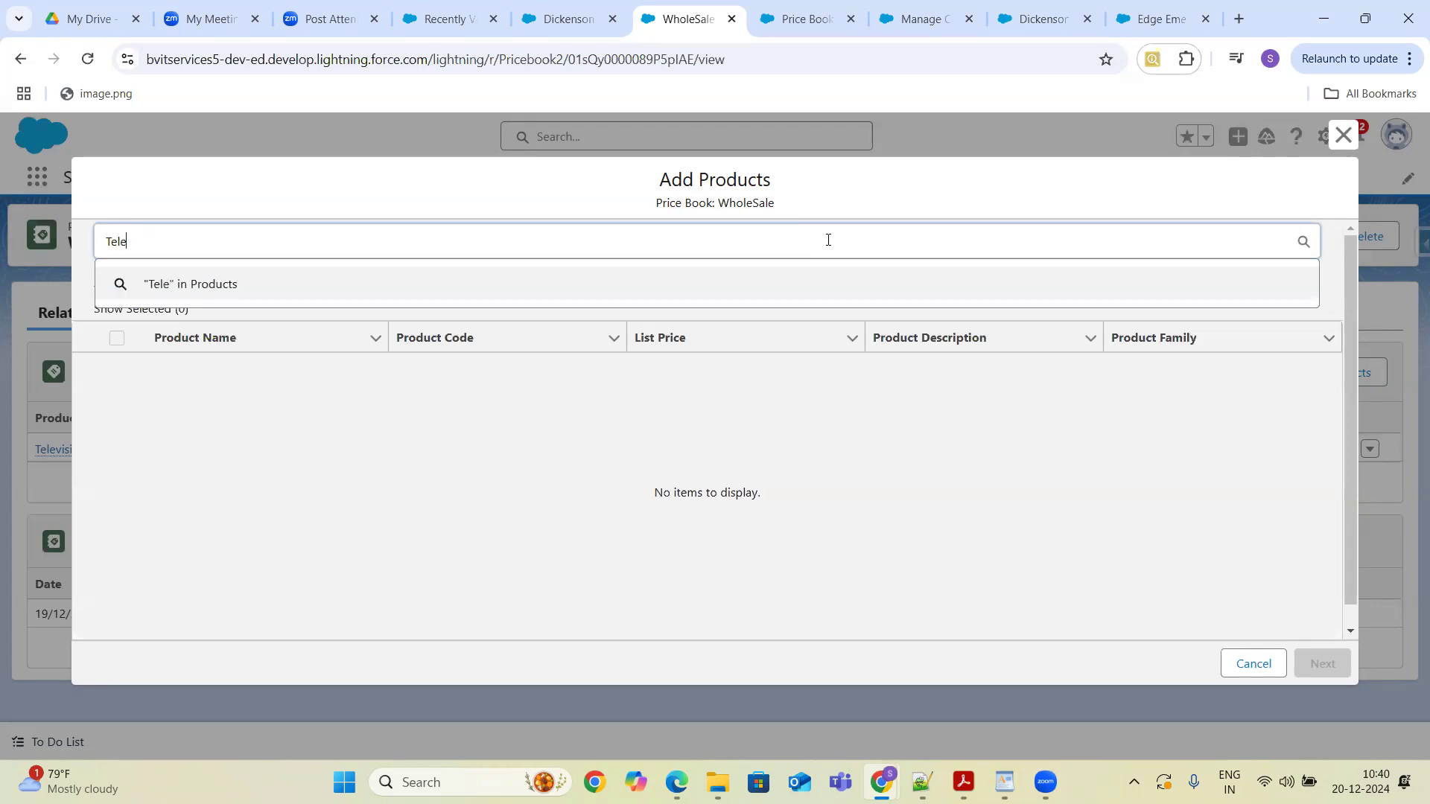
key(BackSpace)
key(BackSpace)
key(BackSpace)
key(BackSpace)
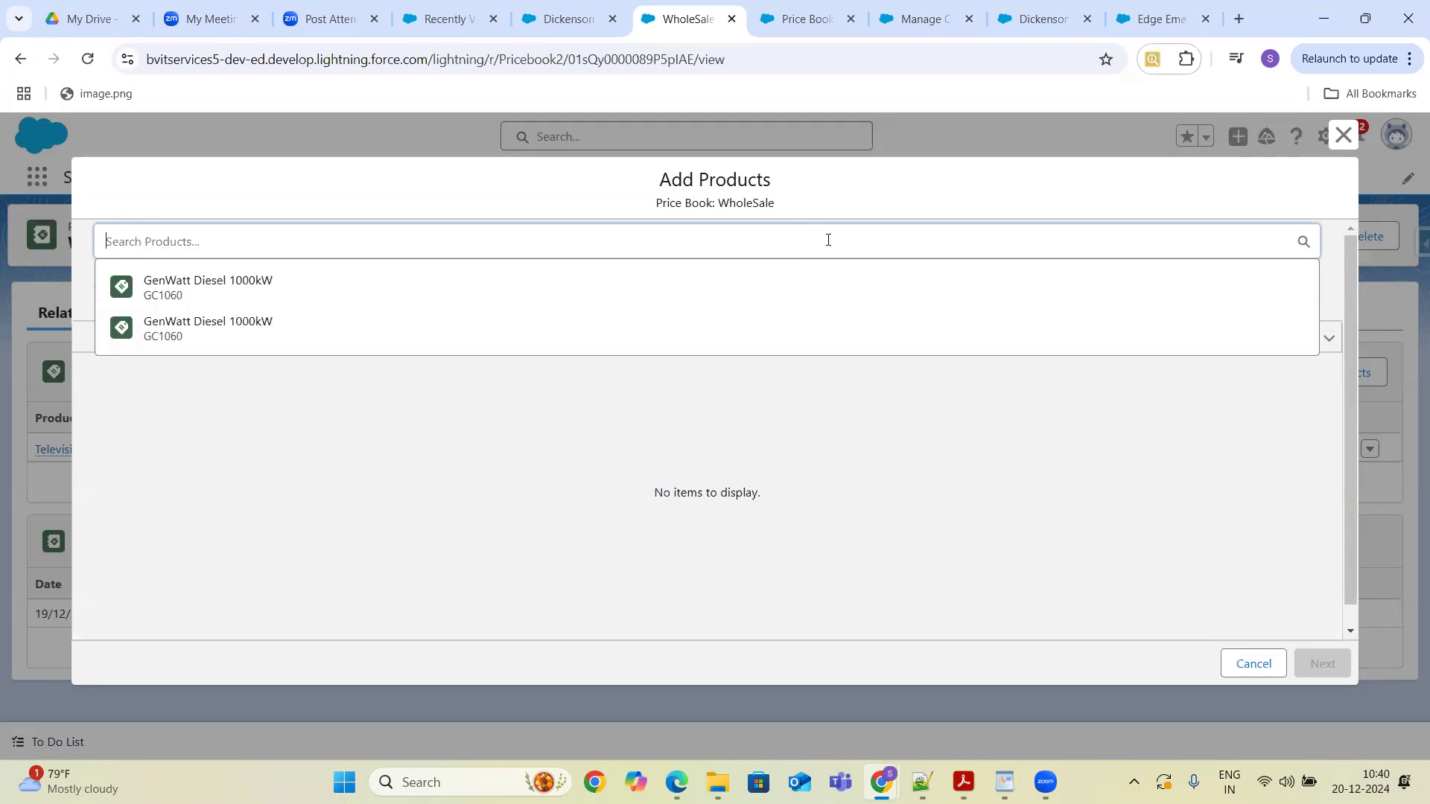
click(1254, 663)
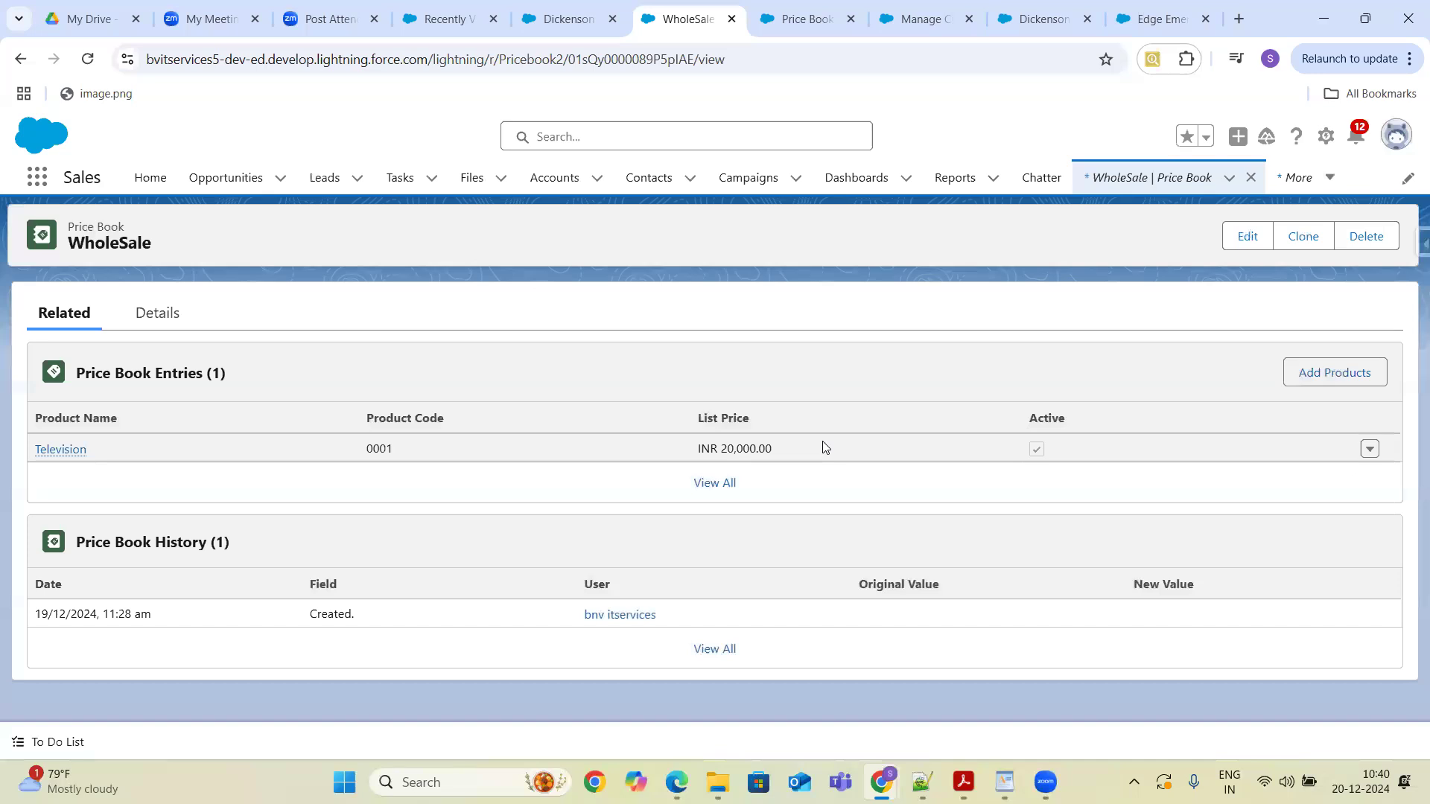
- Add GenWatt Diesel 10kW to the WholeSale price book with a list price of 5000 INR
click(1317, 373)
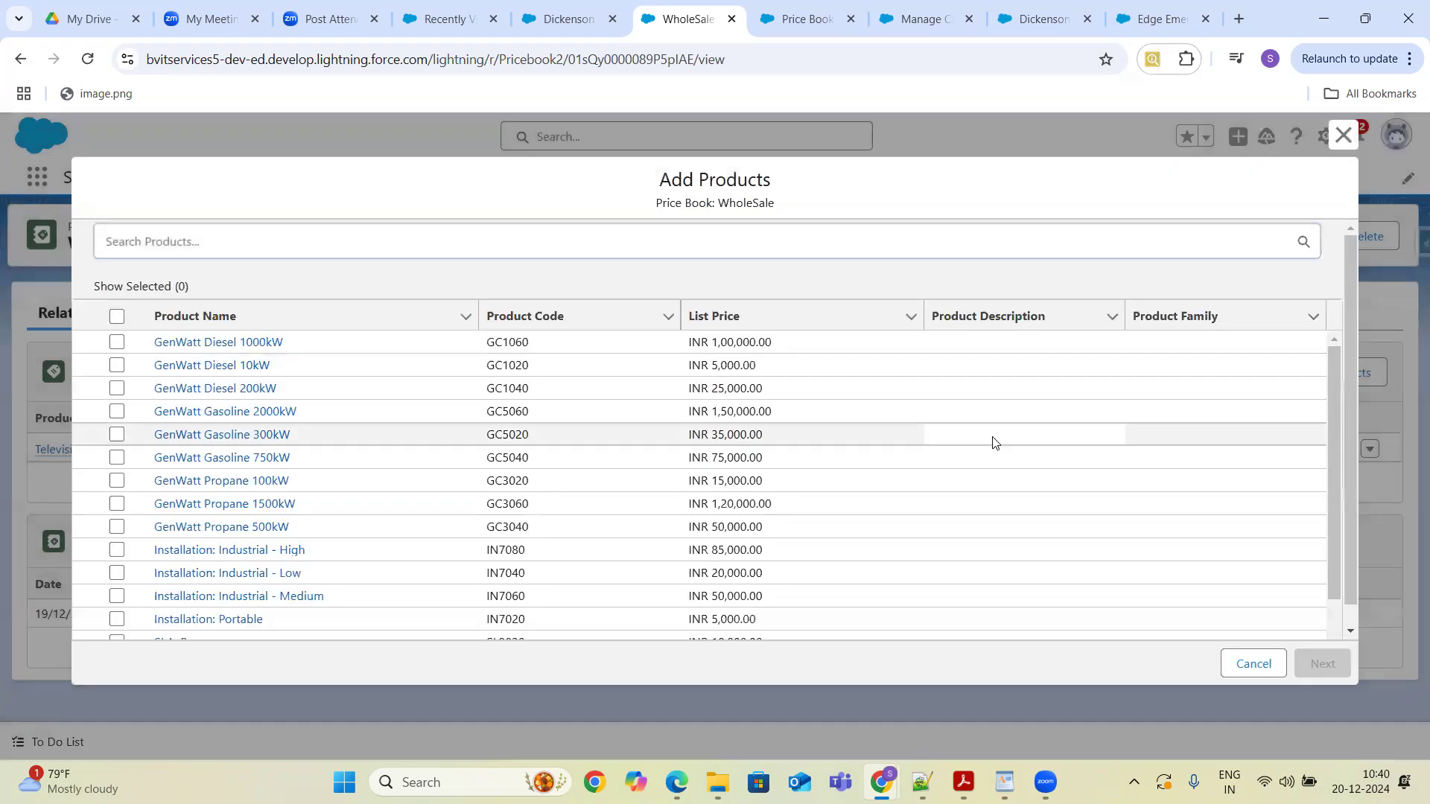
click(994, 442)
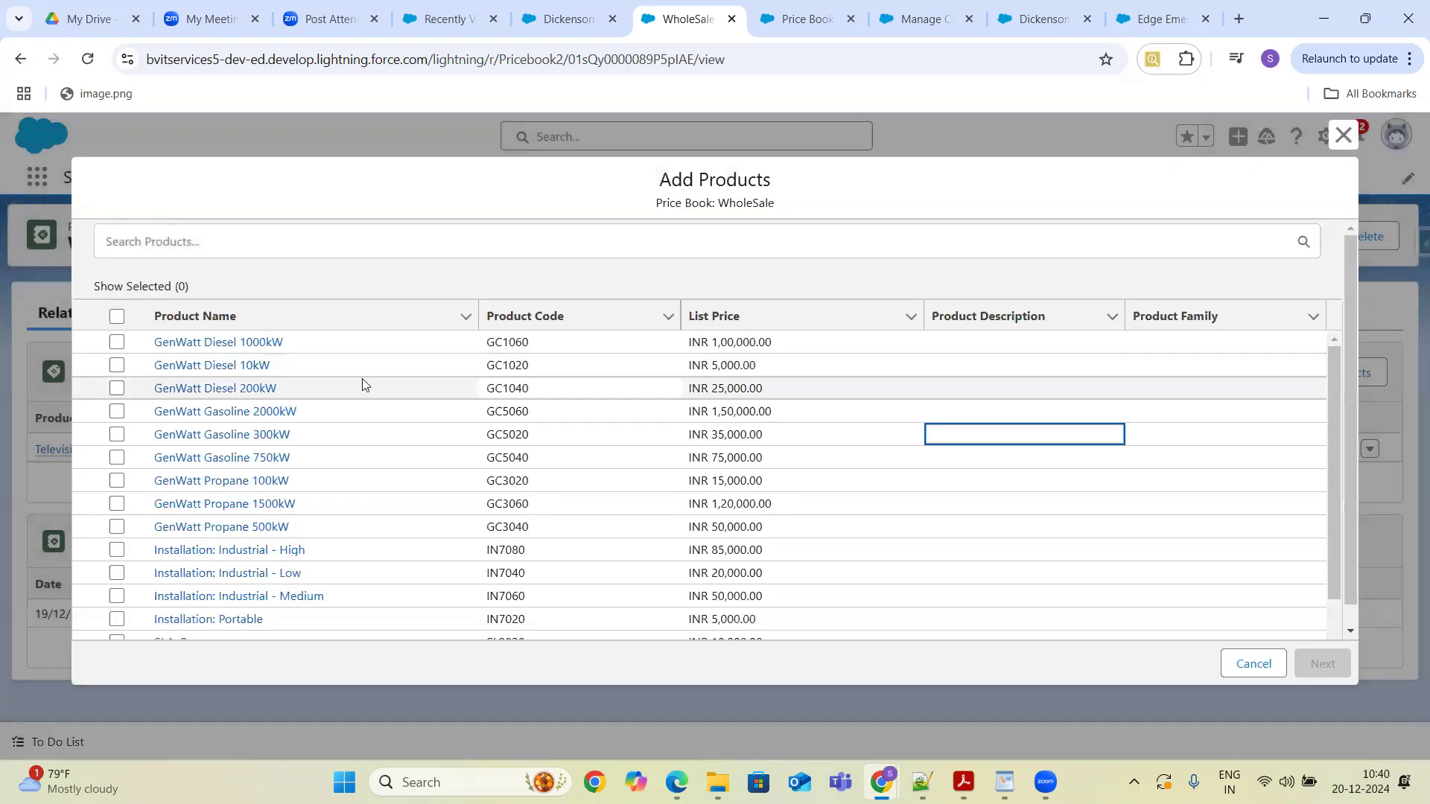
click(116, 366)
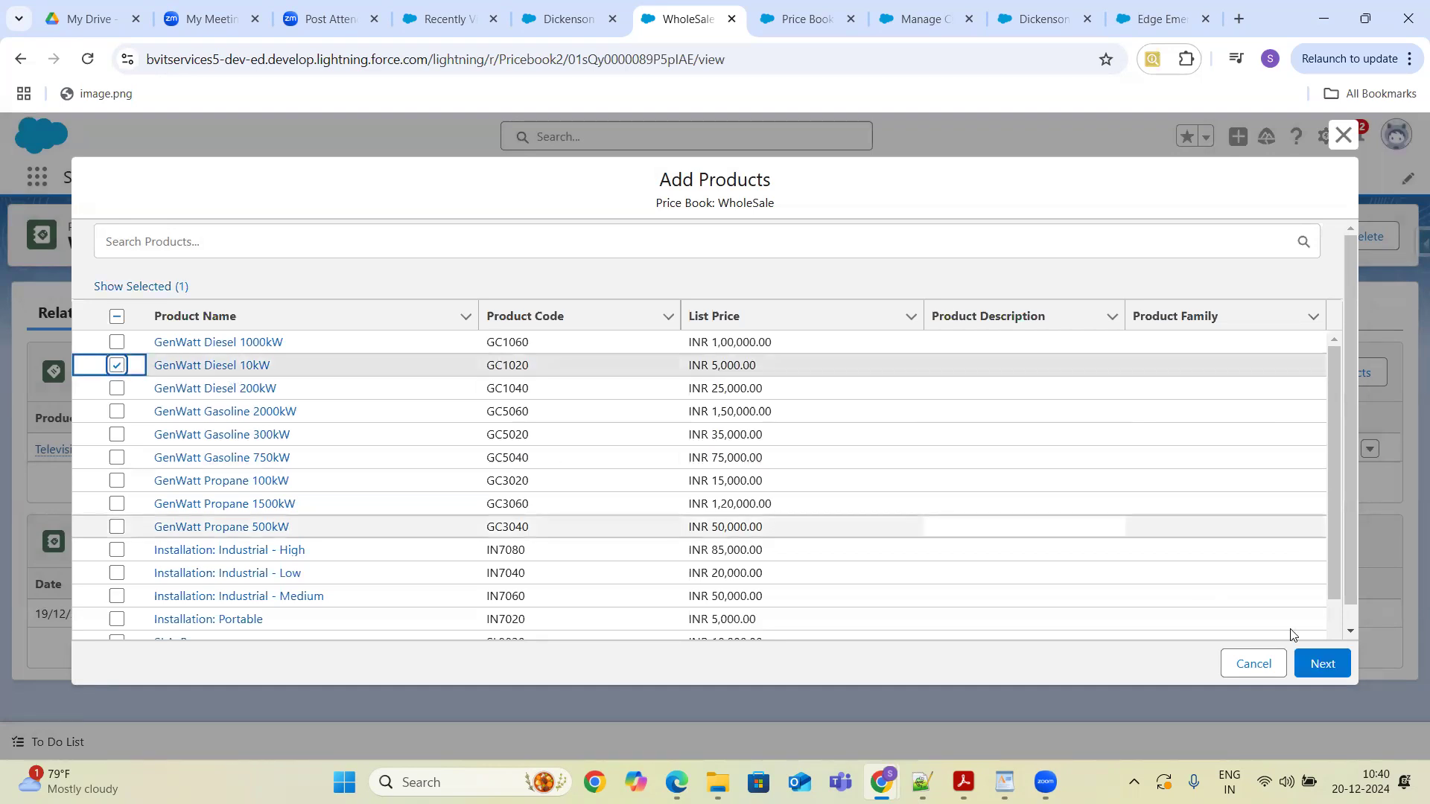
click(1316, 668)
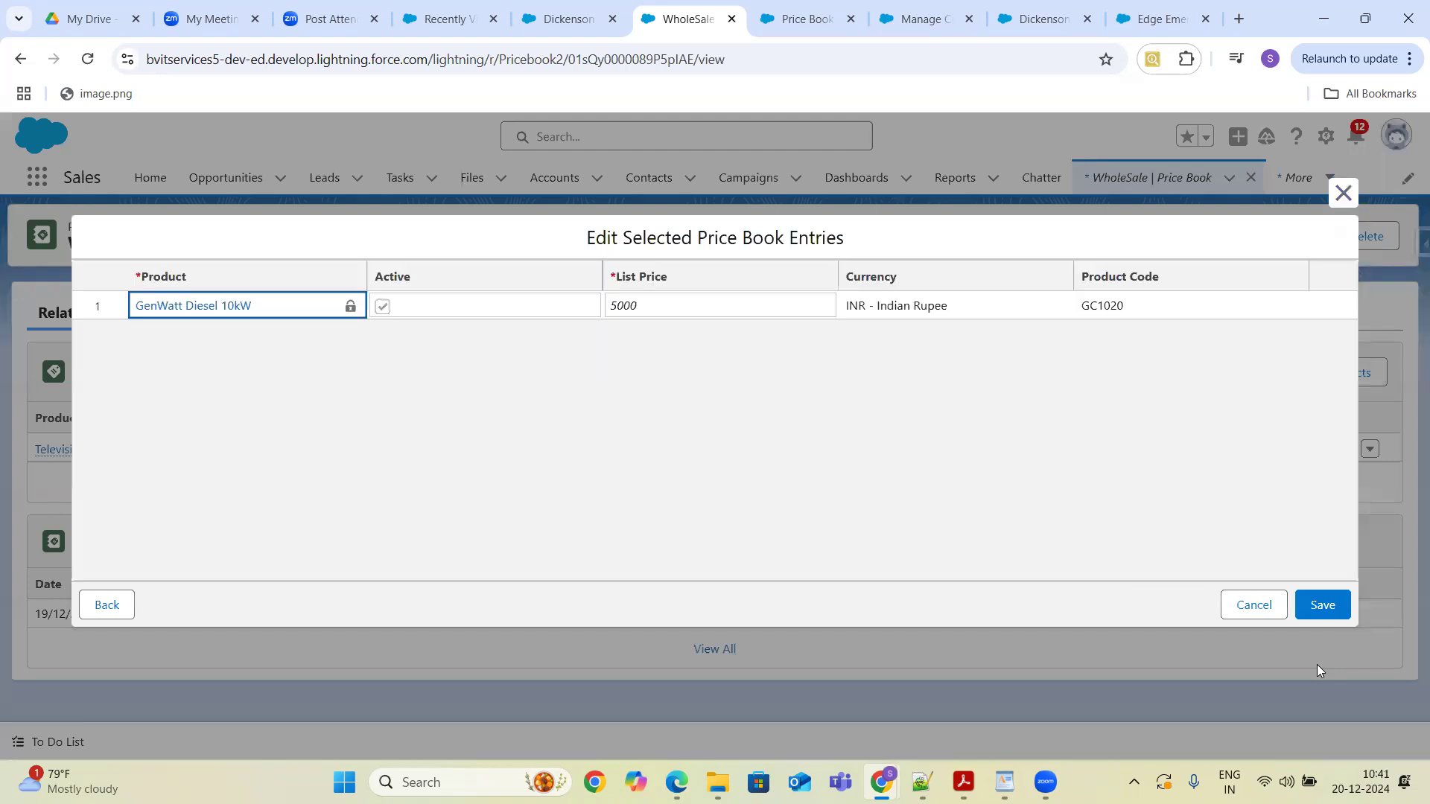
click(922, 309)
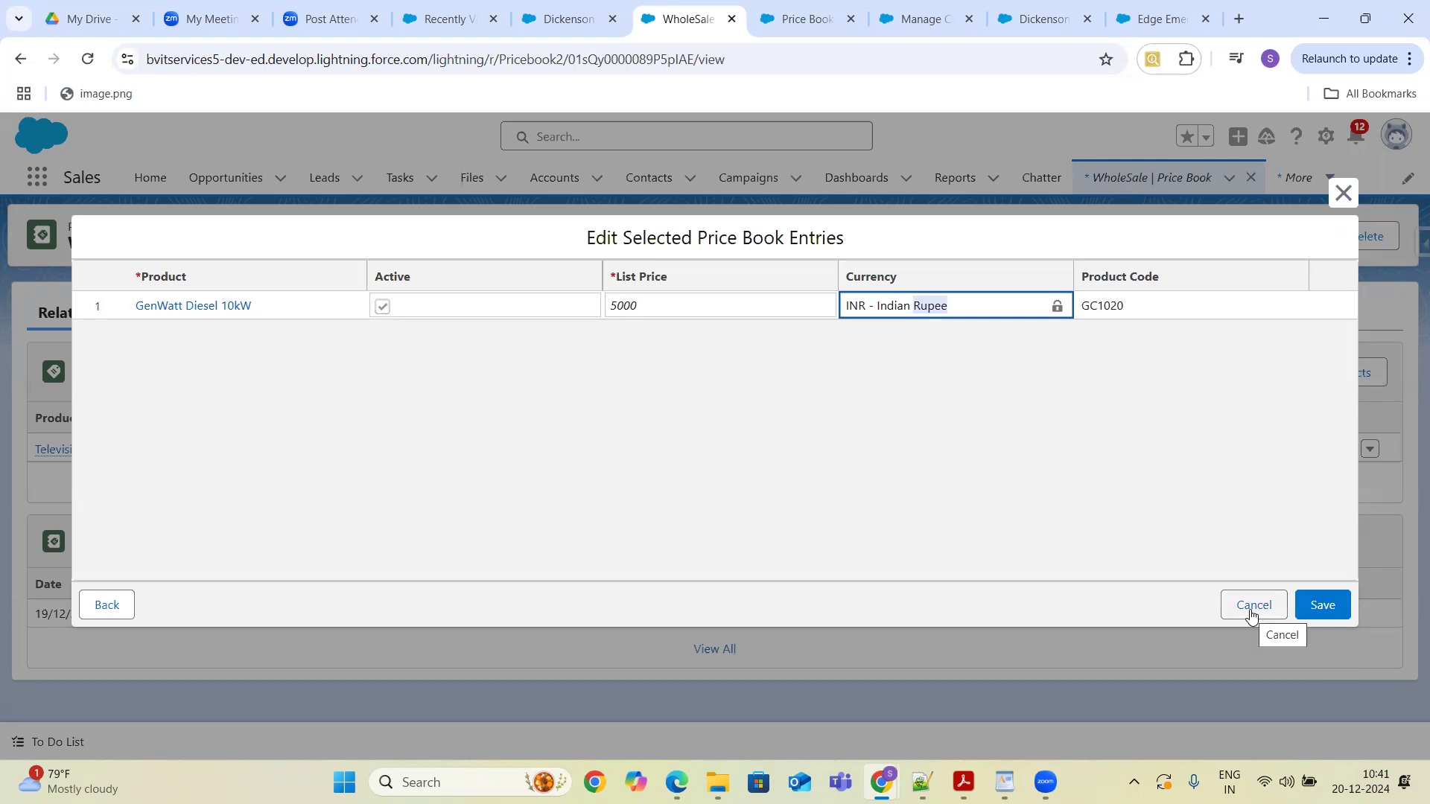
click(1320, 606)
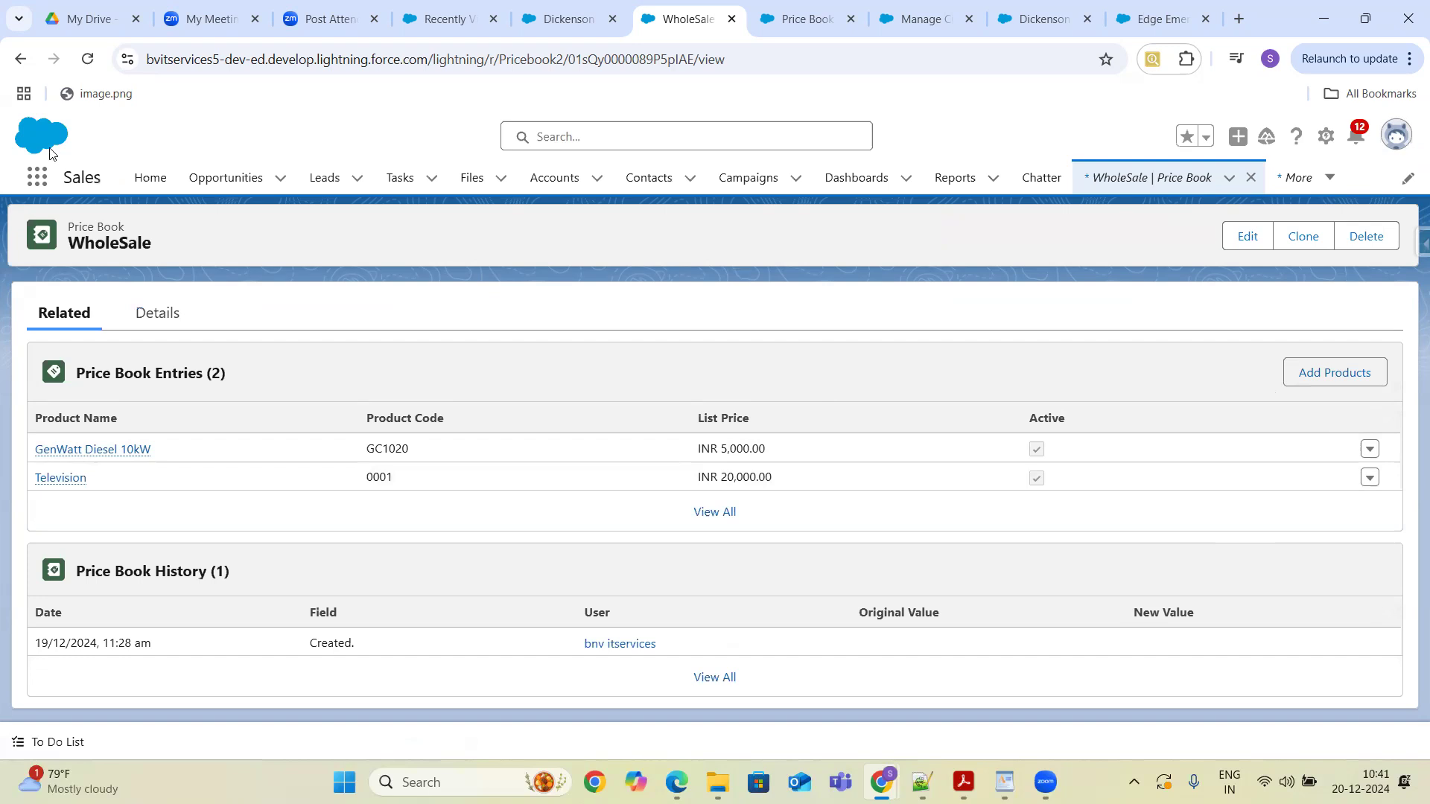
- Open the Television product from Products and view the price books it belongs to
click(30, 186)
text(P)
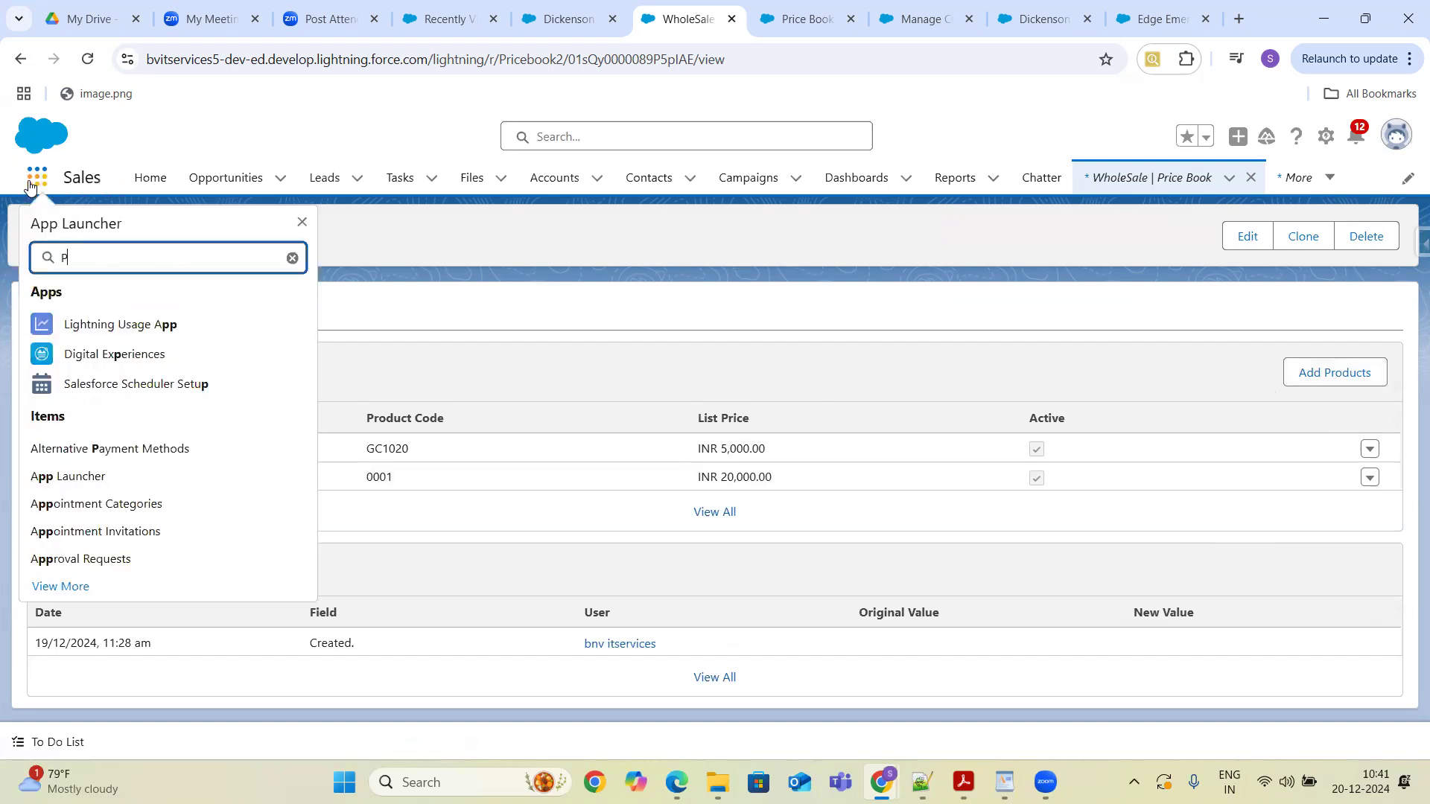
text(roduct)
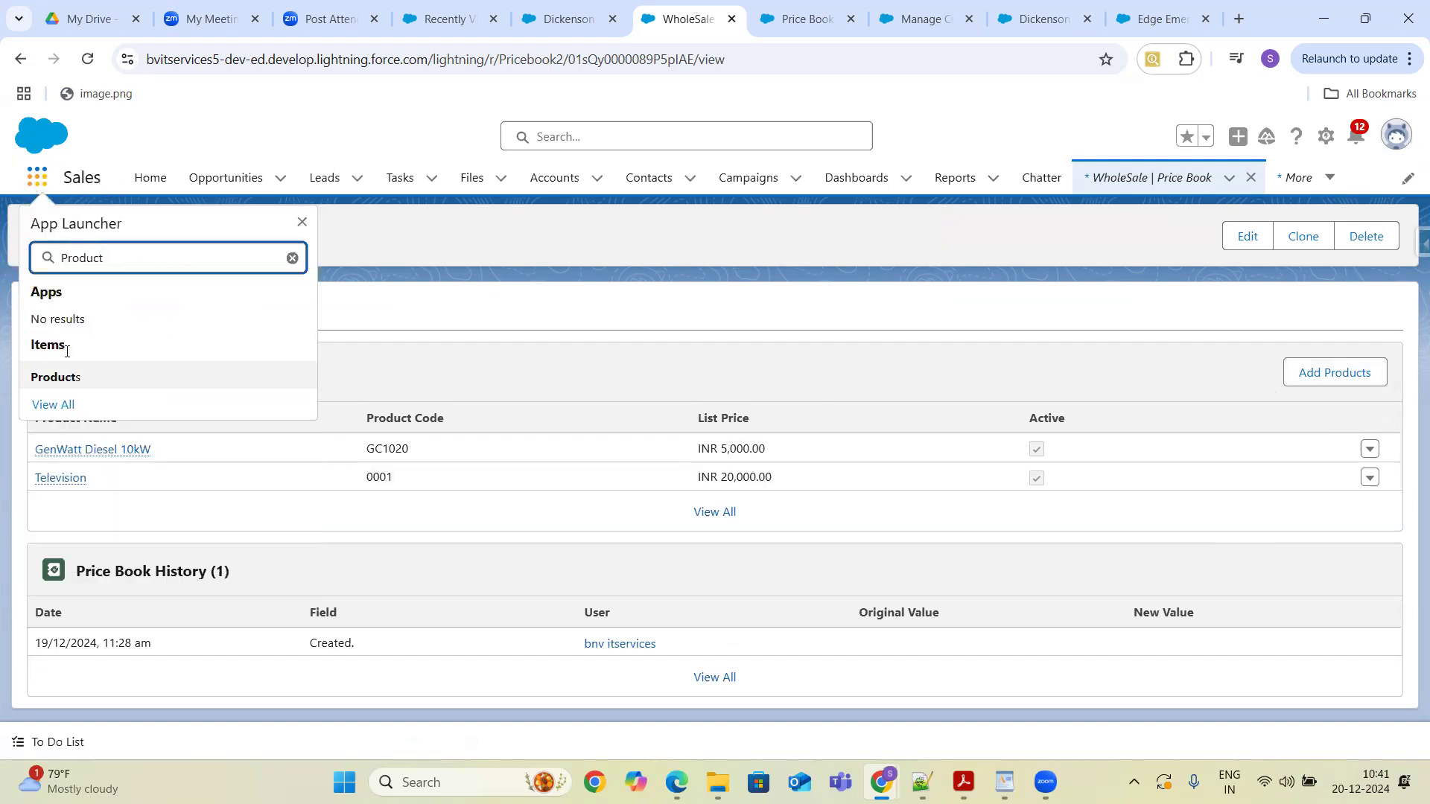
click(54, 377)
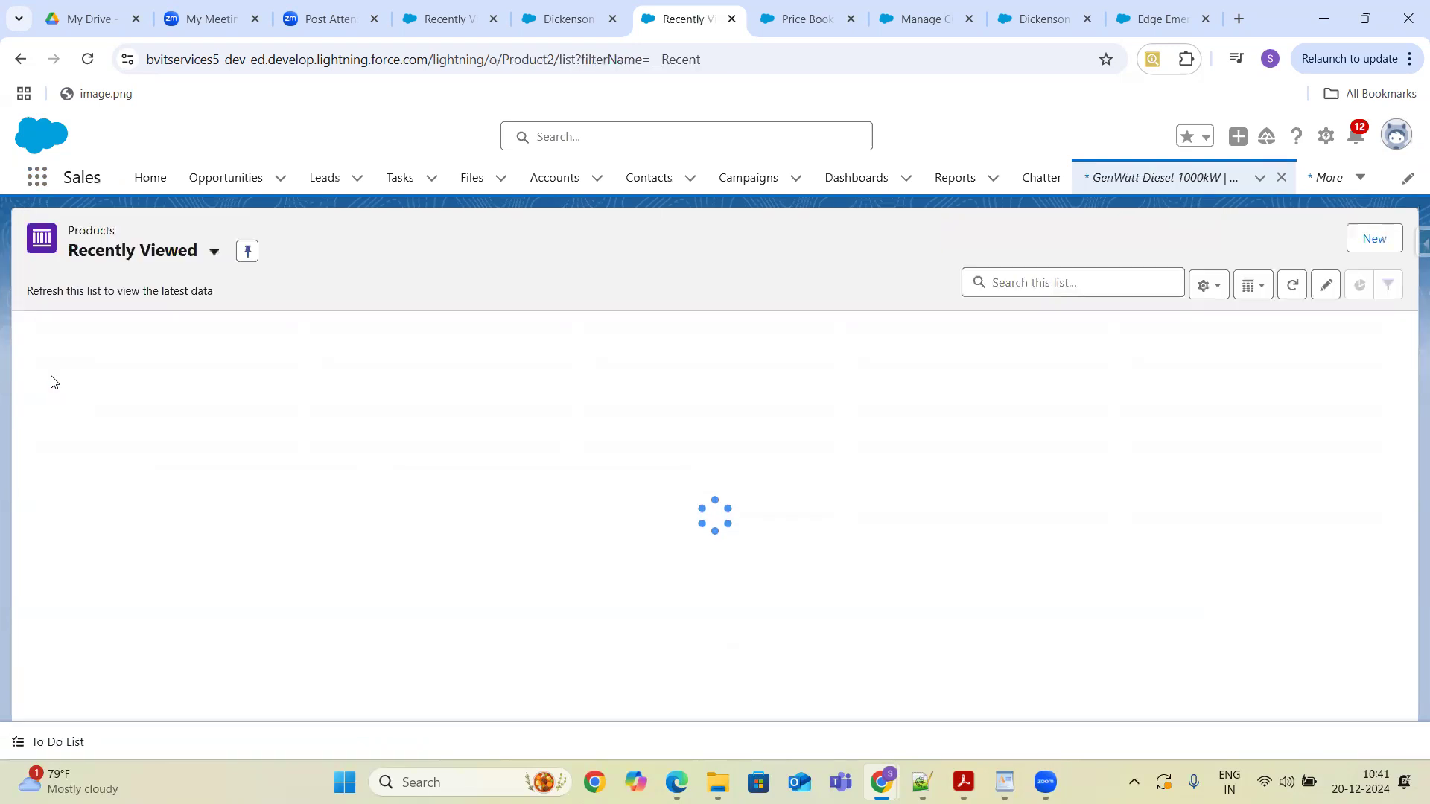
click(132, 386)
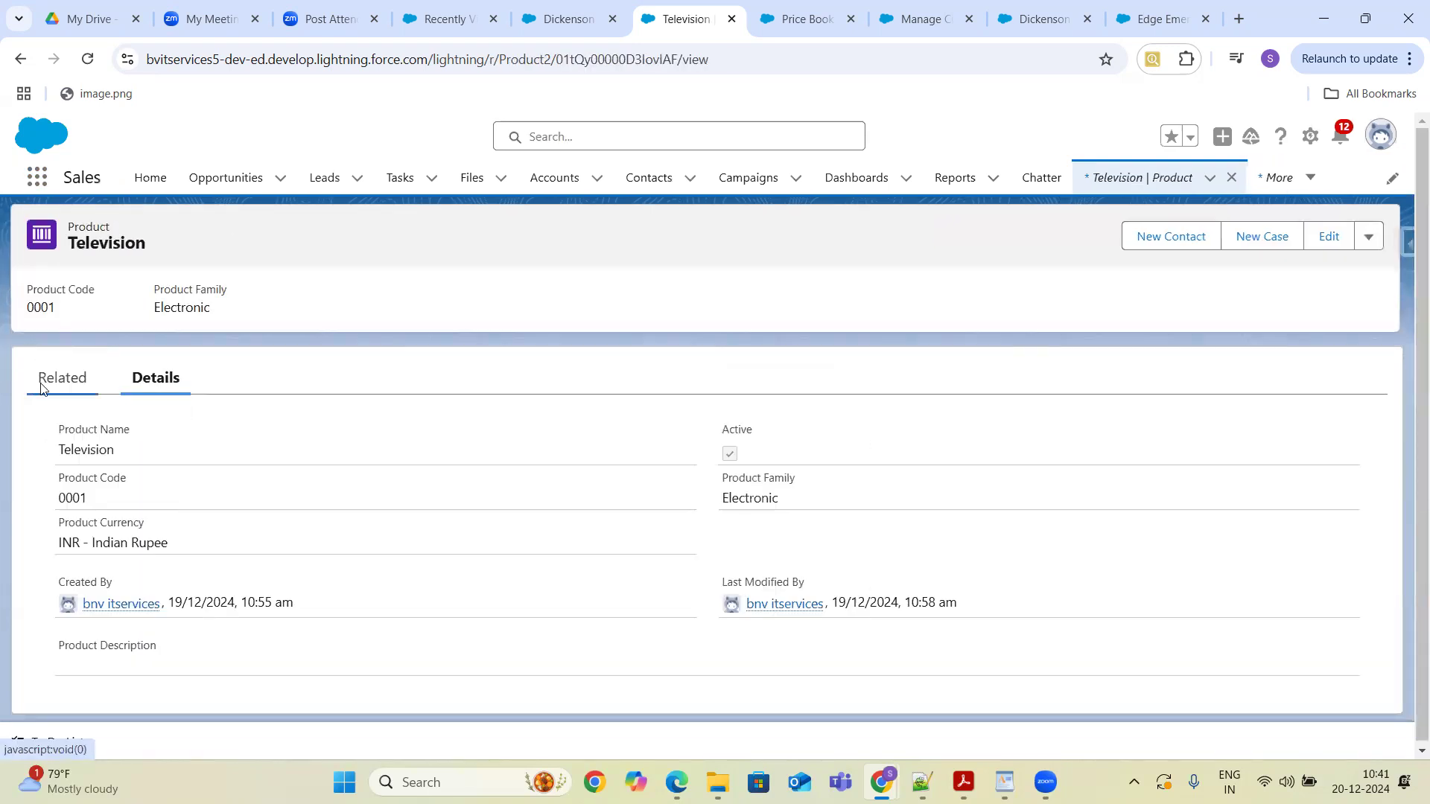
click(73, 376)
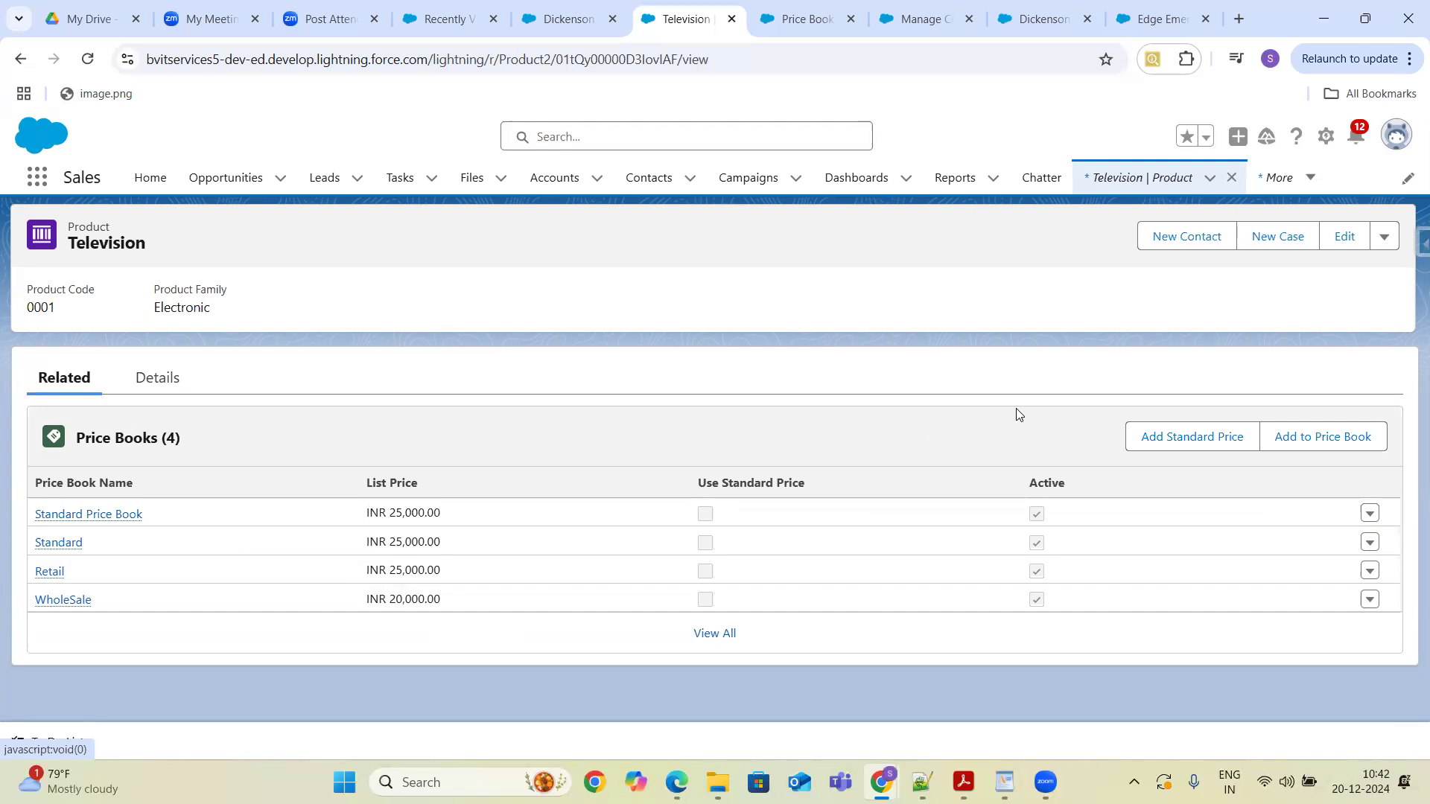
- Go to Price Books and create a new active price book named Wholesale - USD
click(41, 190)
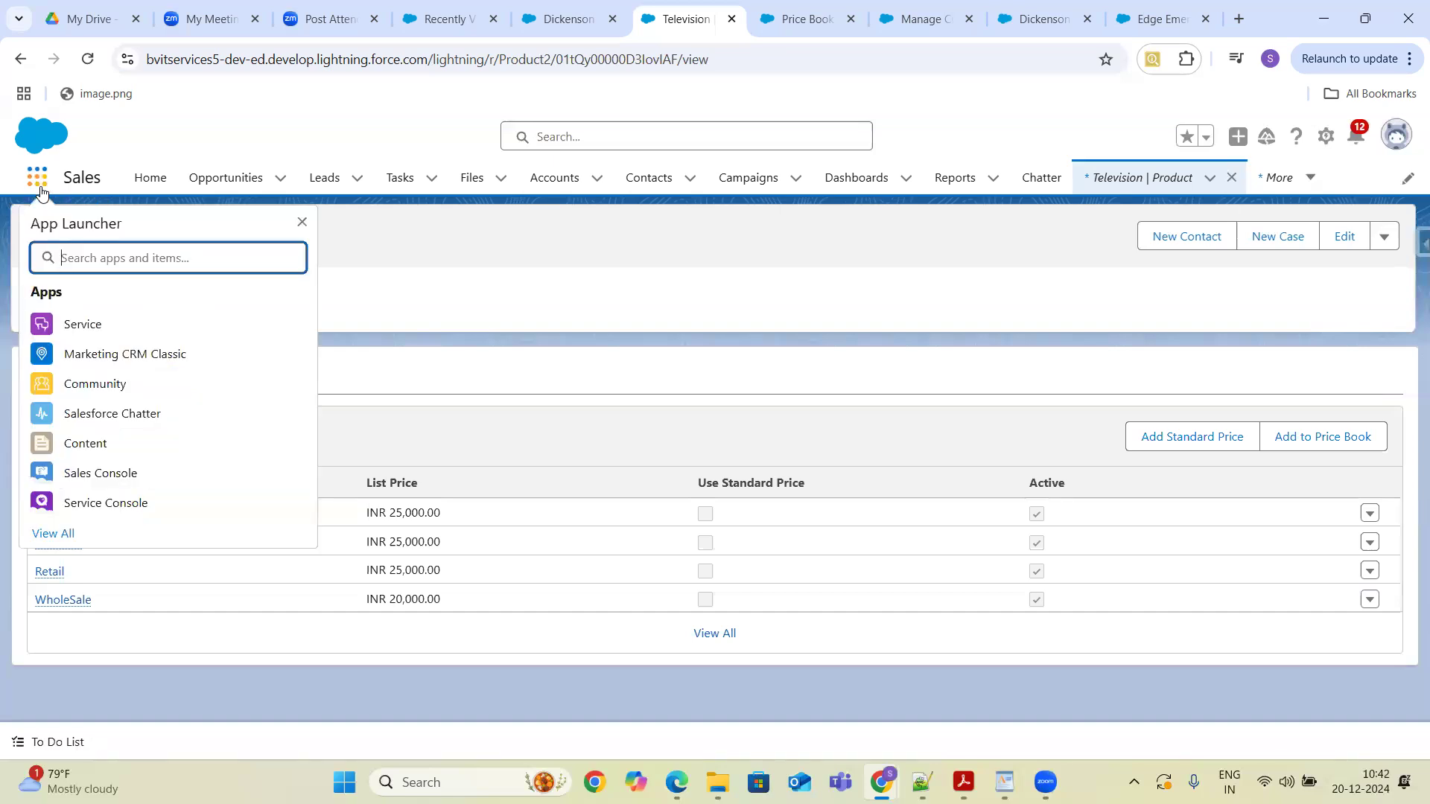
text(Price)
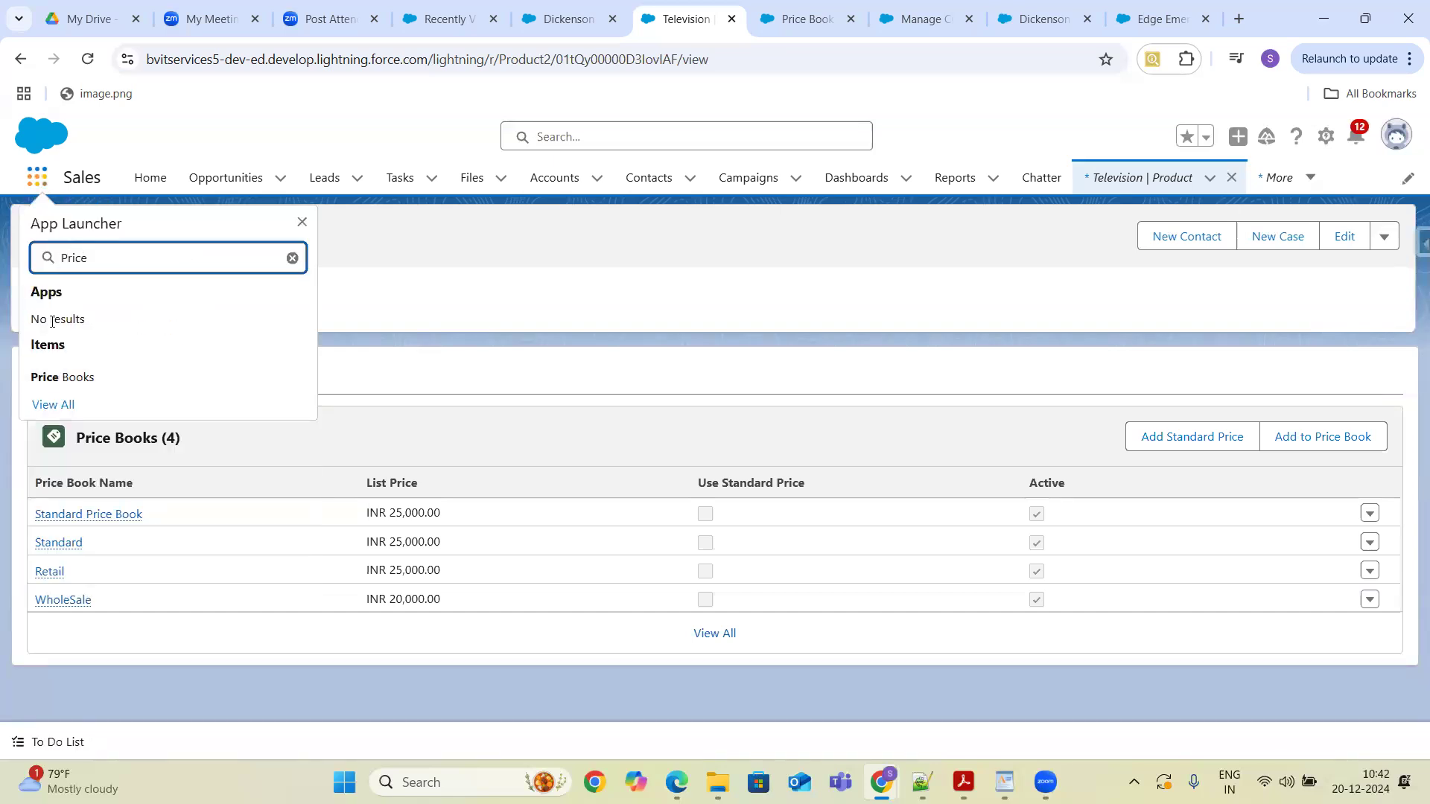
click(71, 384)
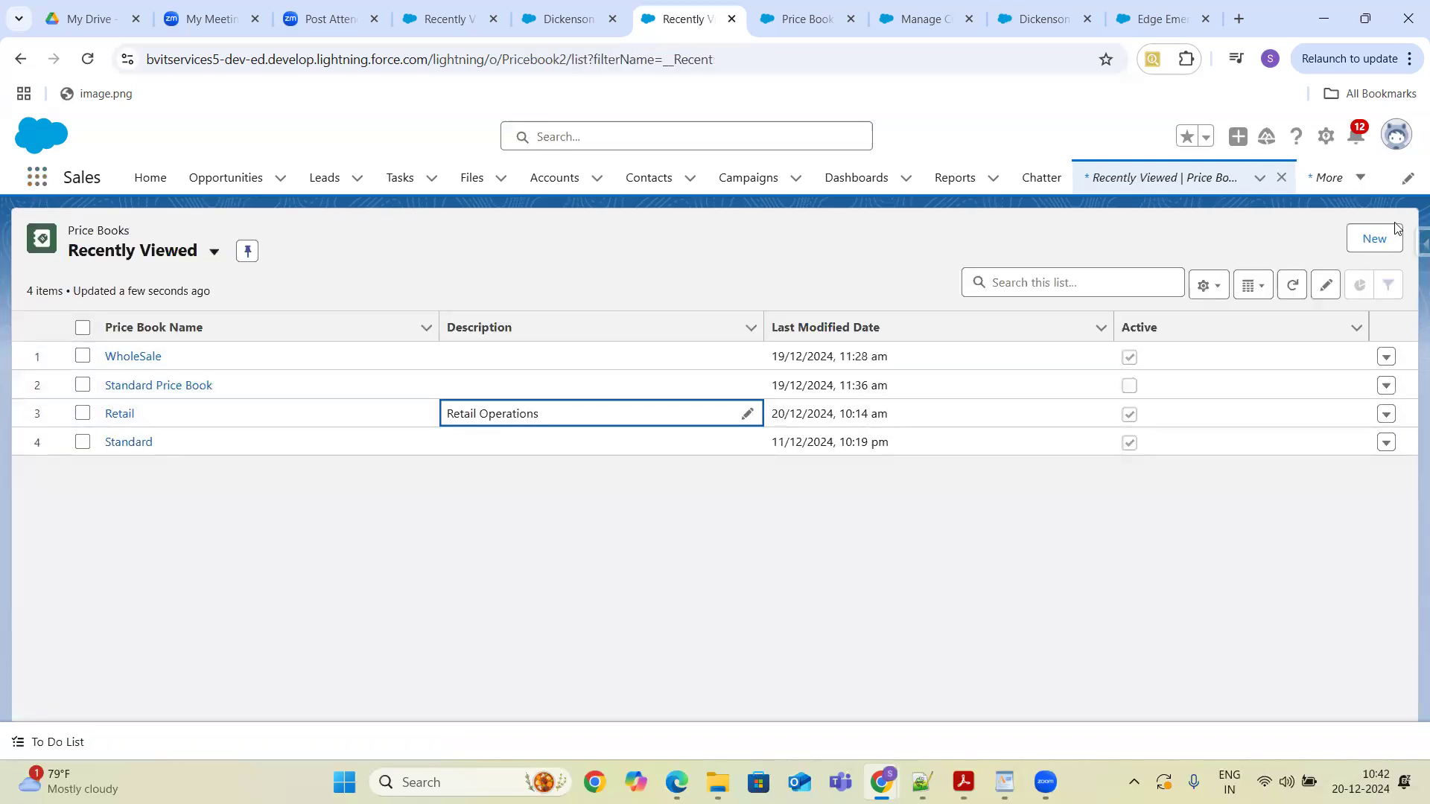
click(1370, 242)
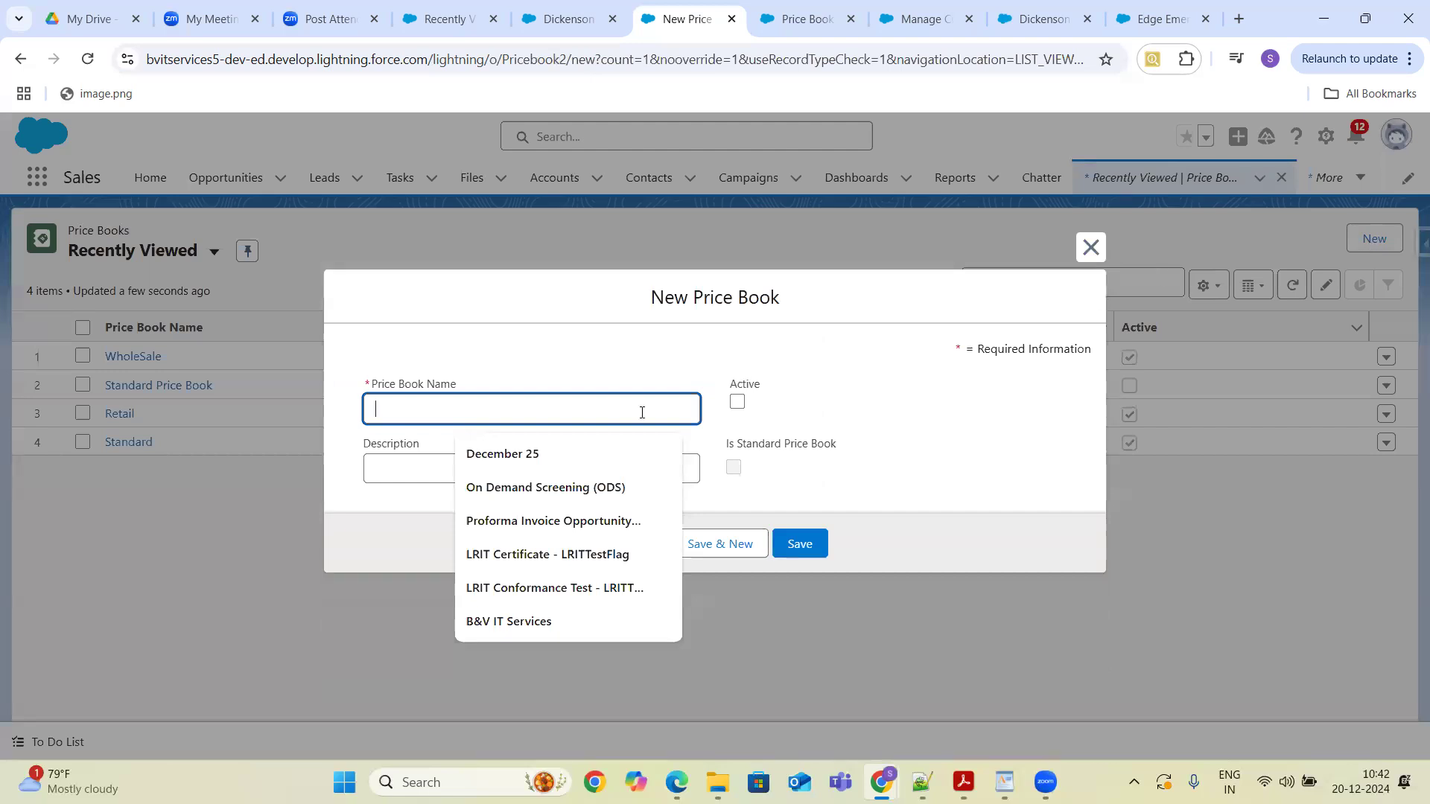
text(Who)
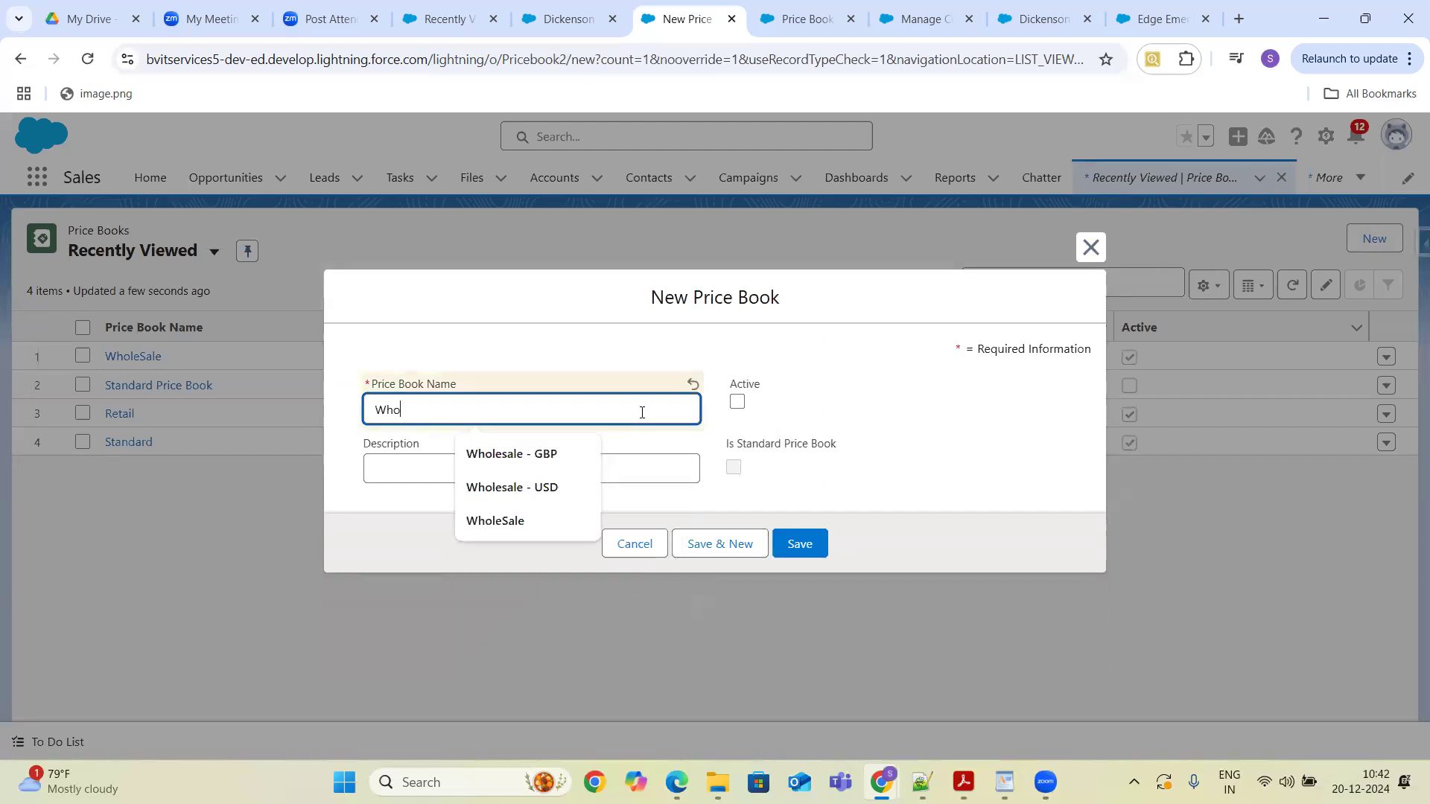
text(lesale - USD)
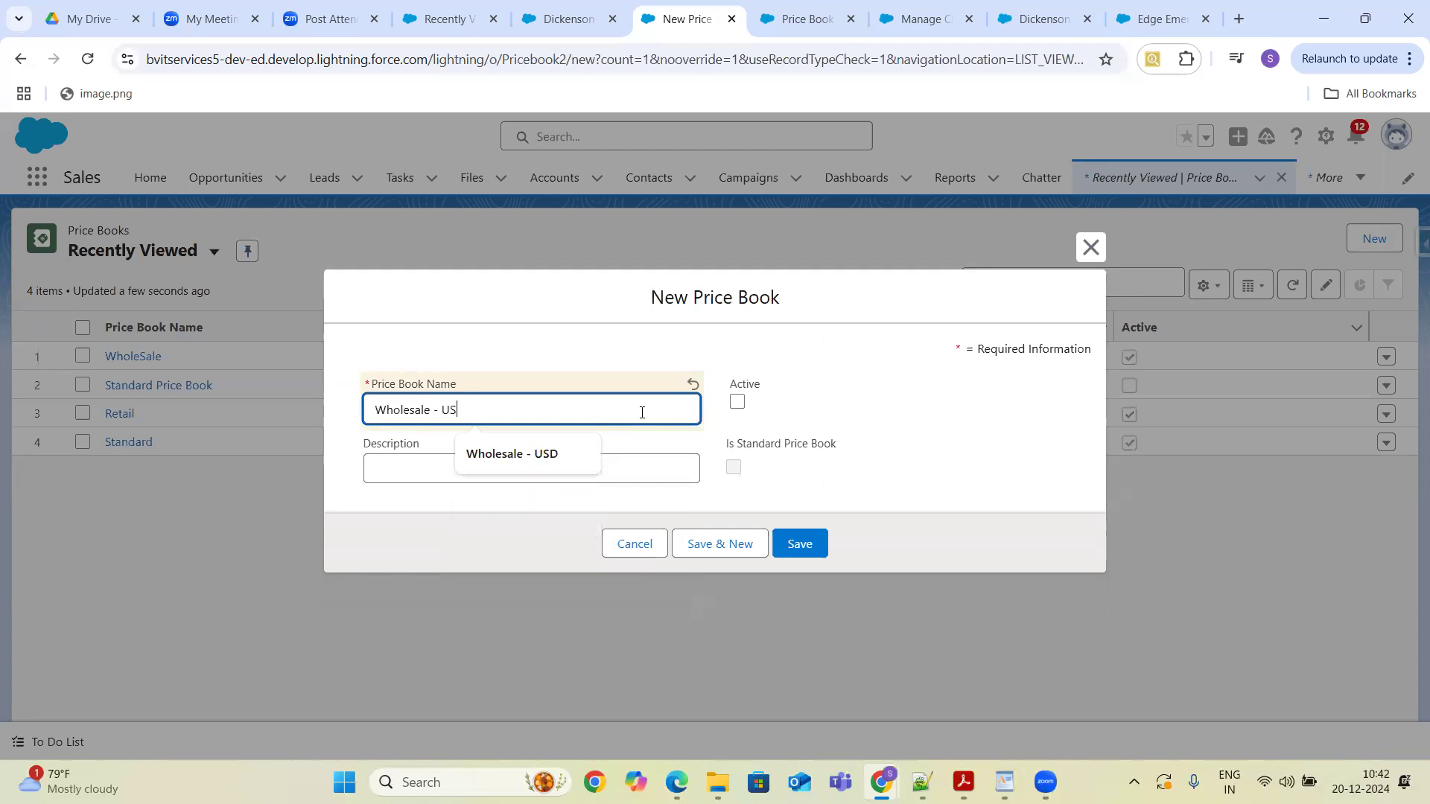
click(610, 474)
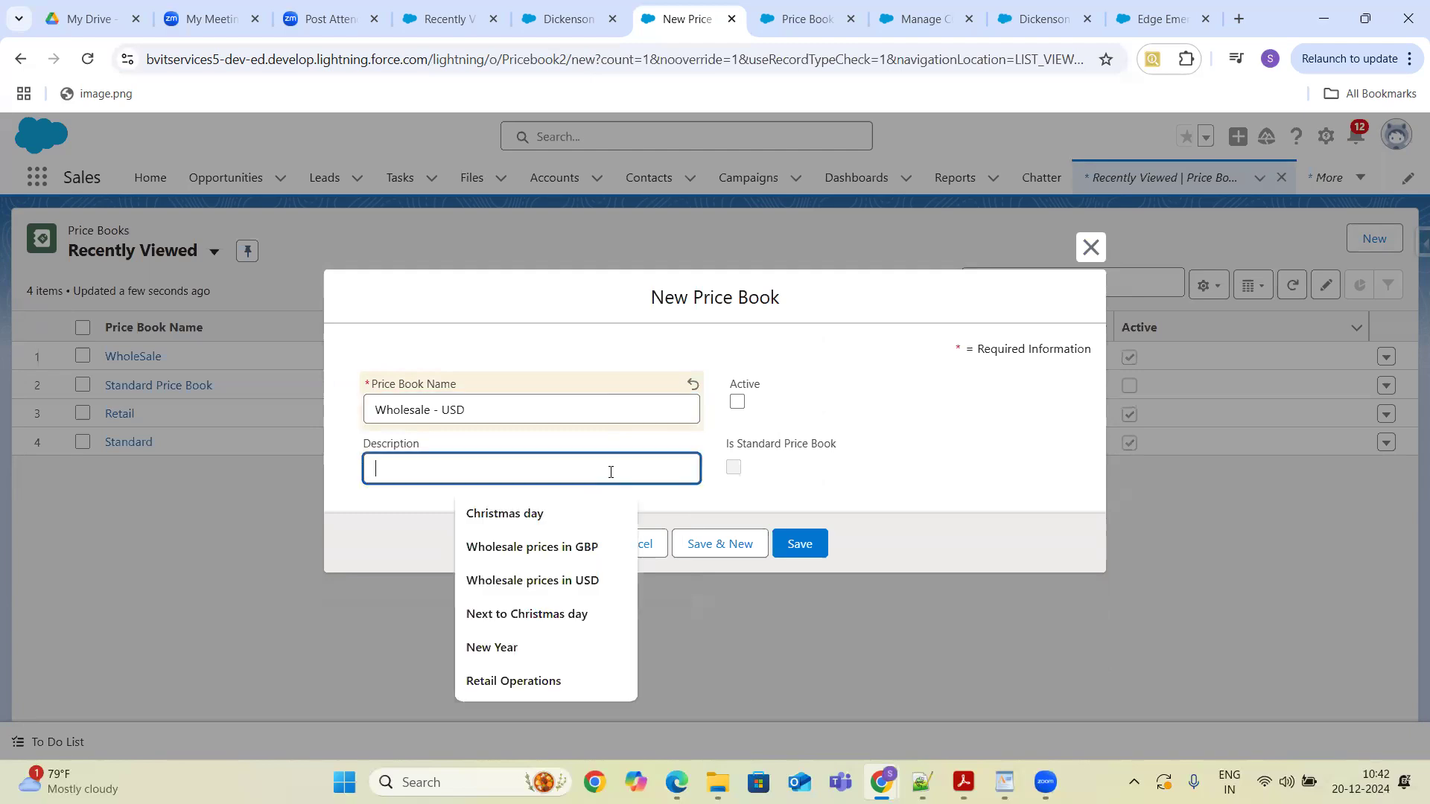
click(738, 403)
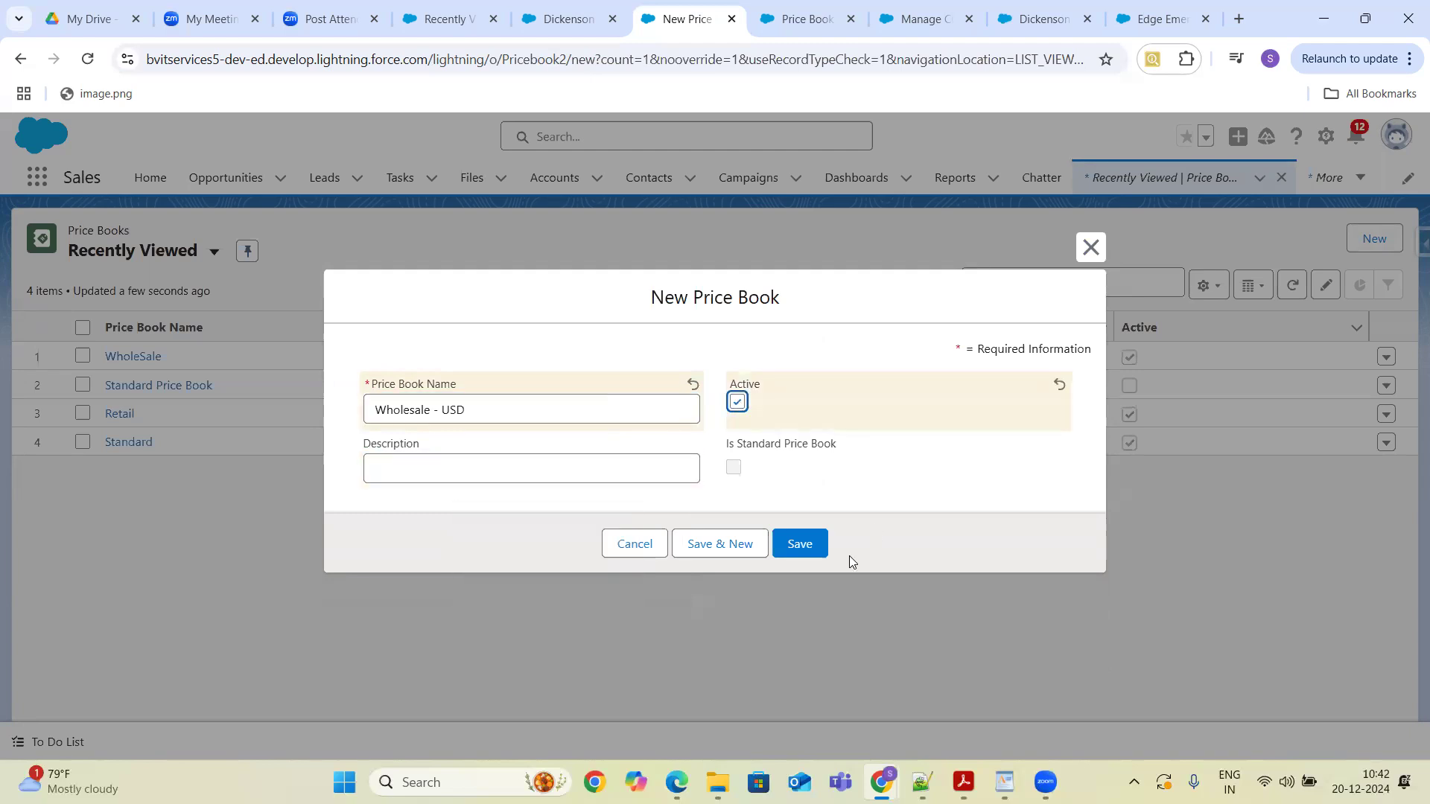
click(802, 544)
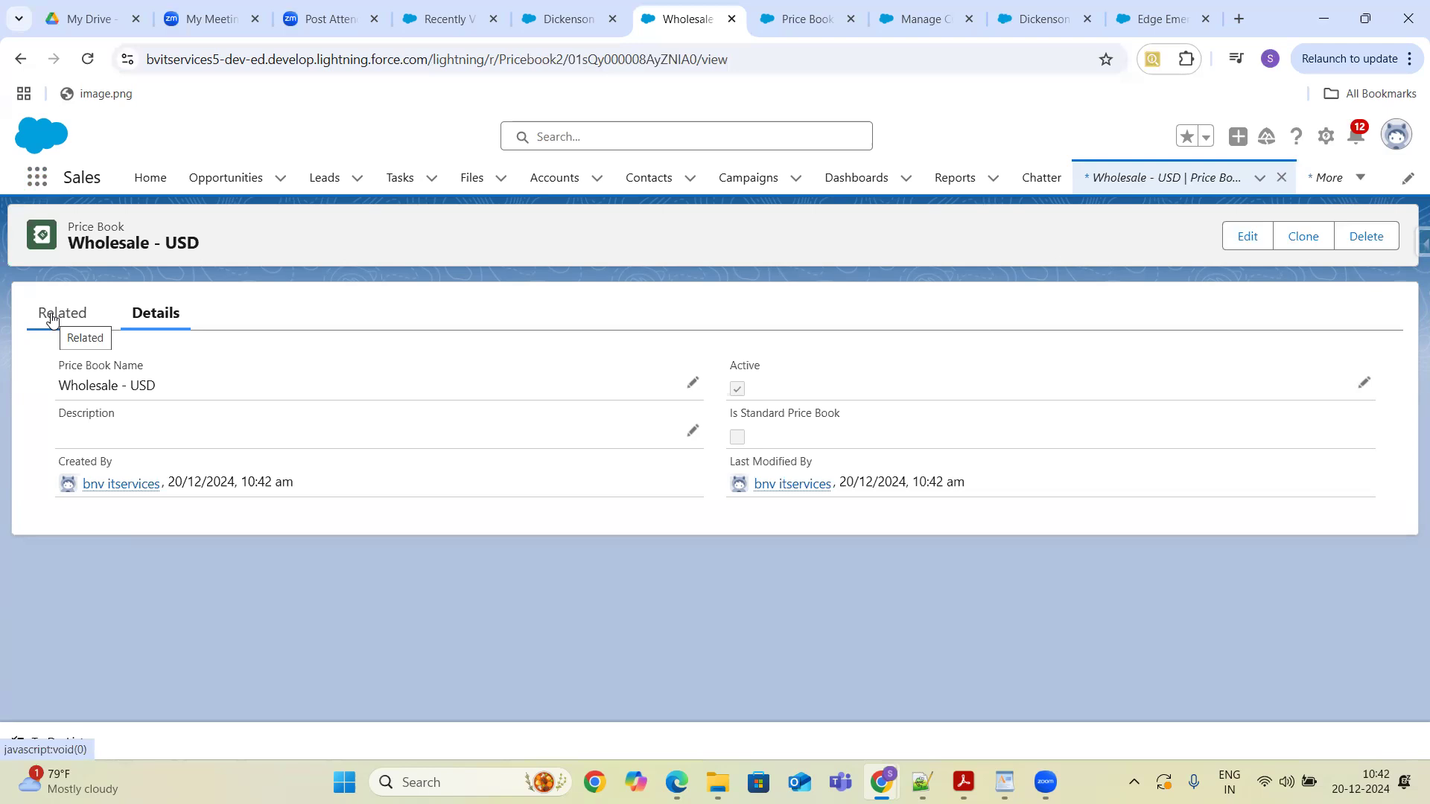
- Open Add Products for the Wholesale - USD price book and cancel without selecting anything
click(52, 320)
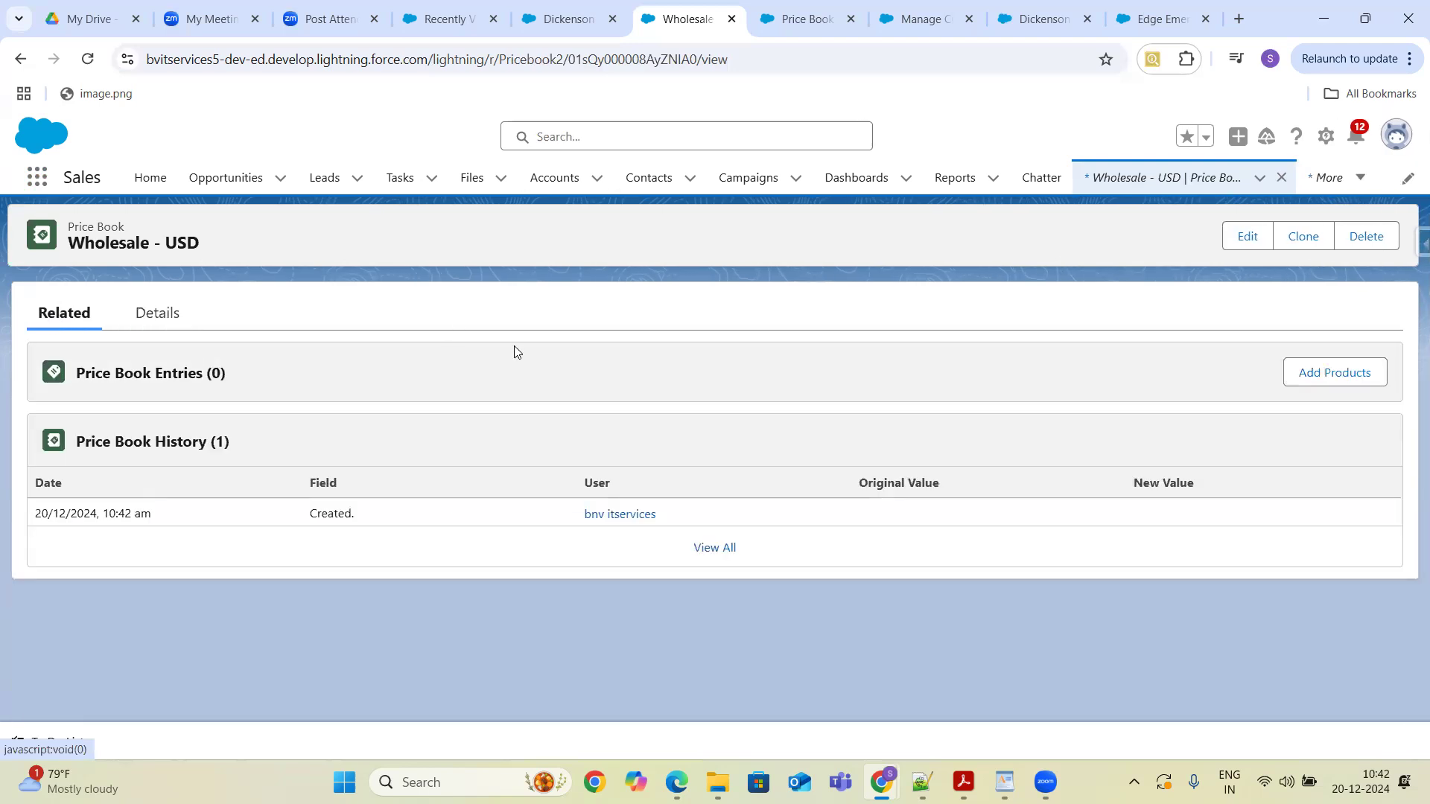
click(1329, 380)
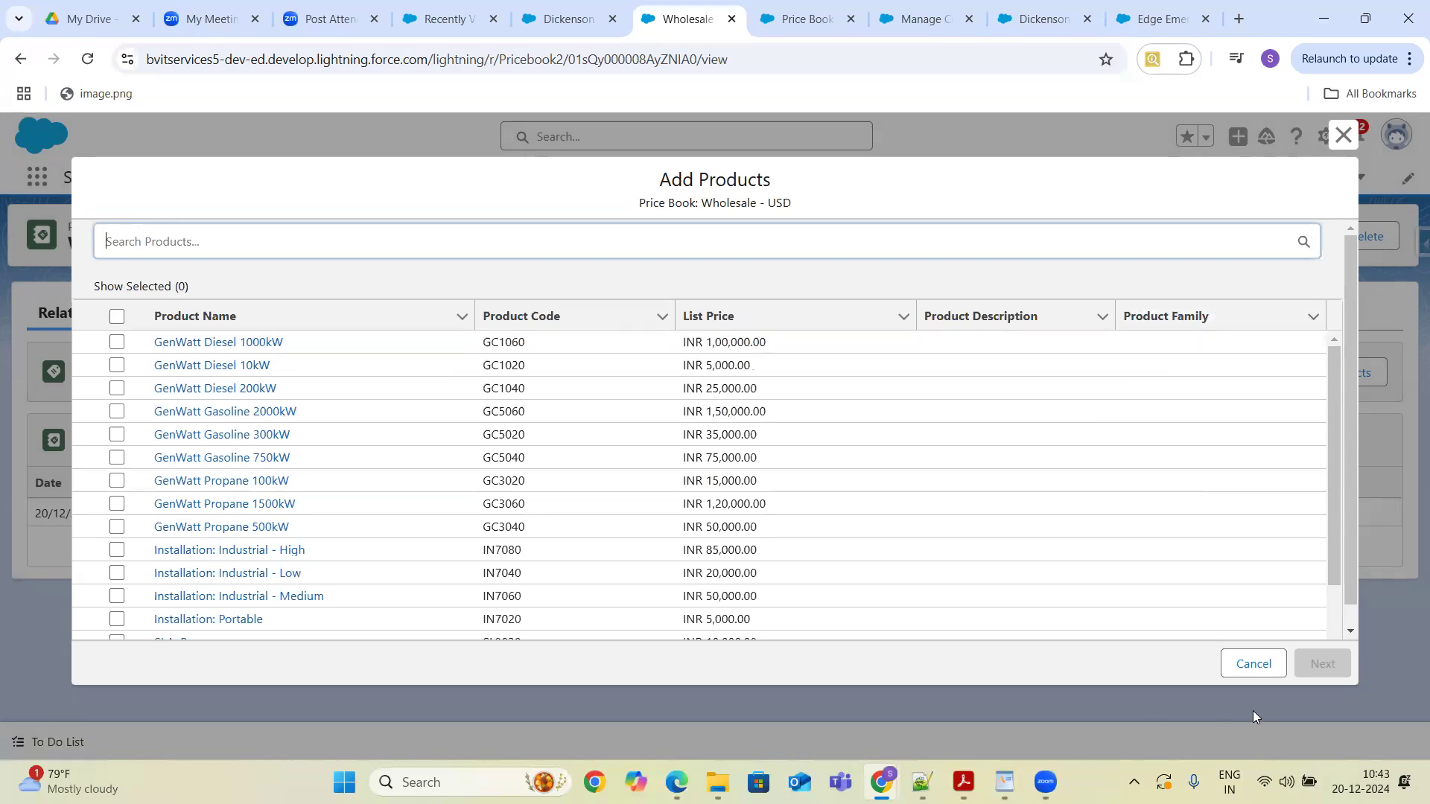
click(1254, 666)
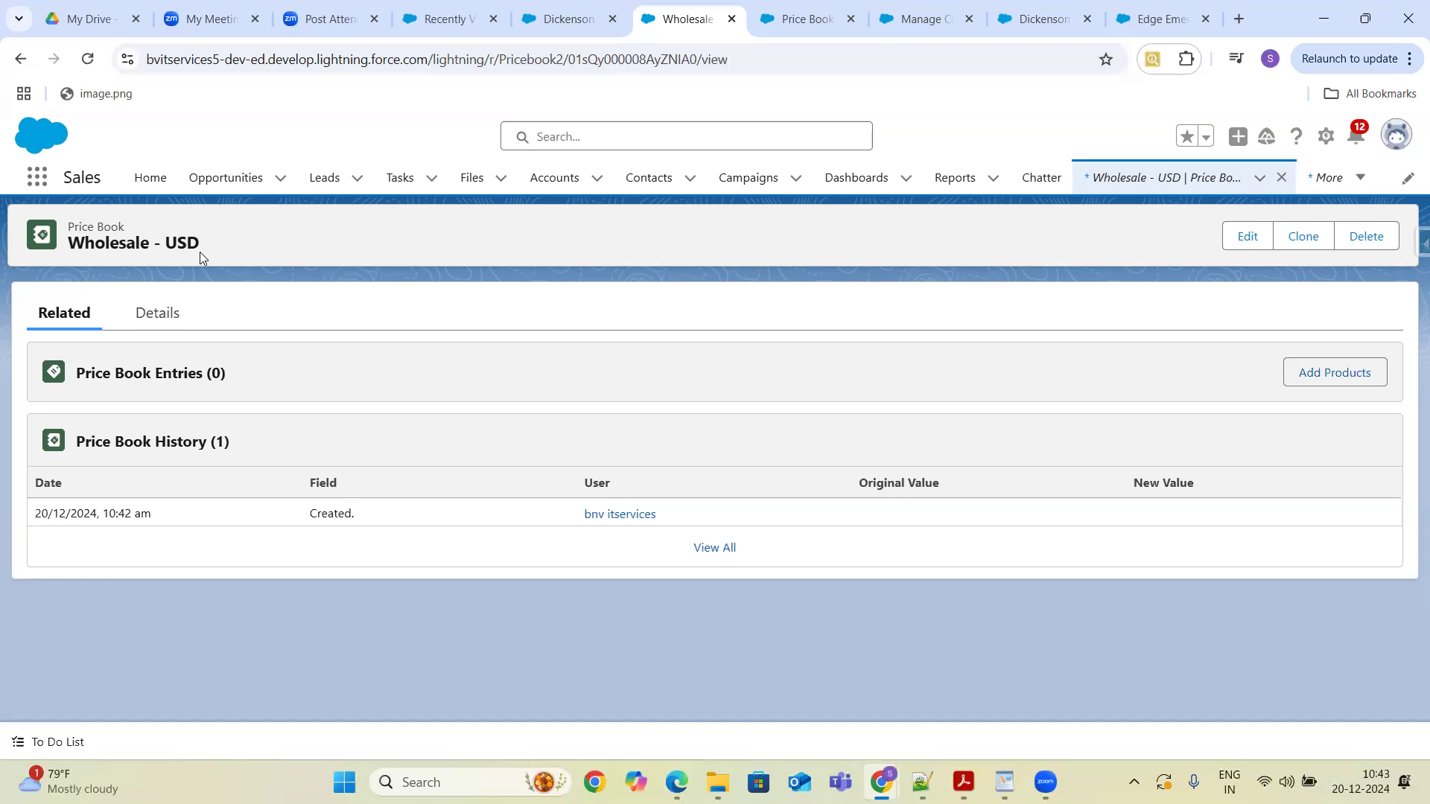
- Return to the Television product through Products and view its related price book entries
click(39, 185)
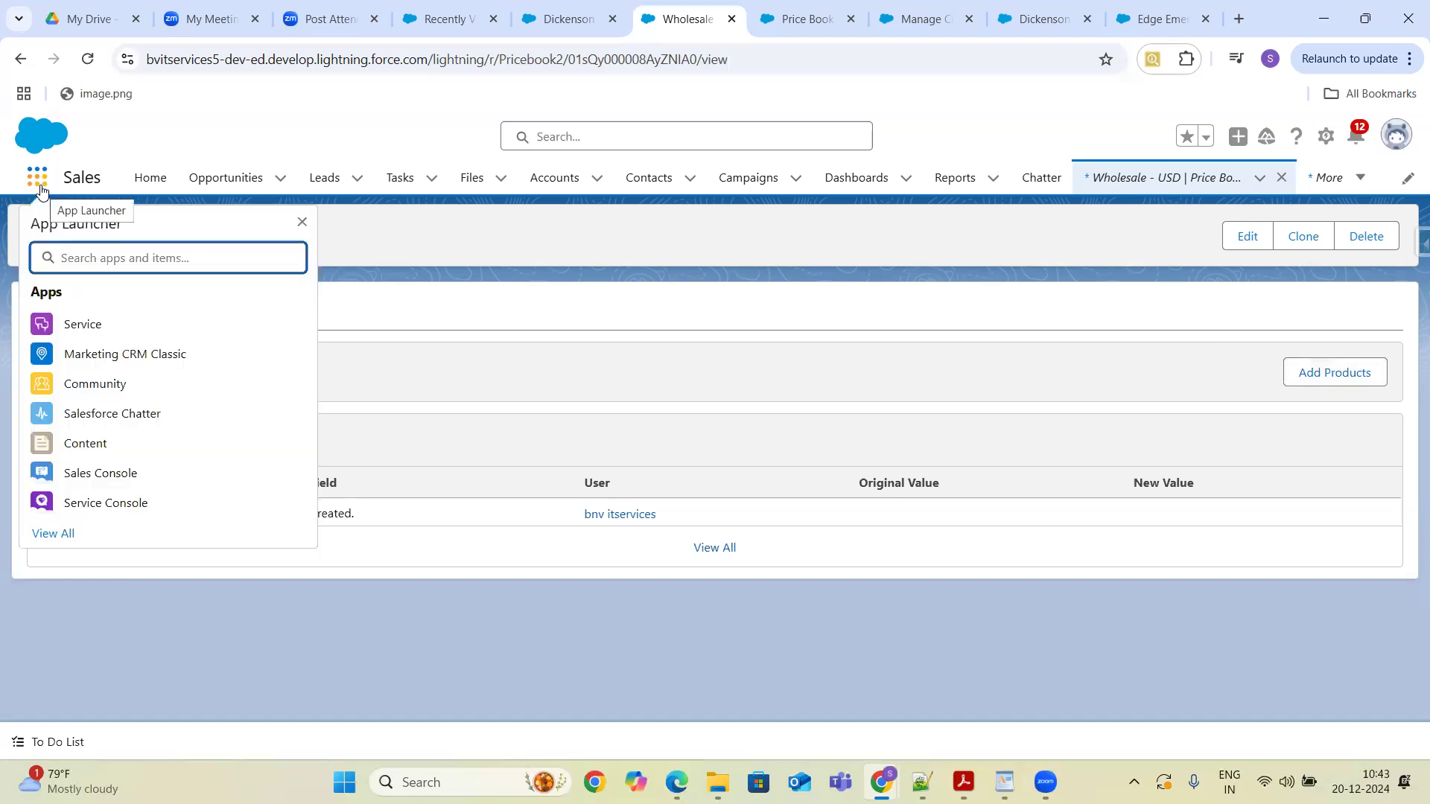
text(Price)
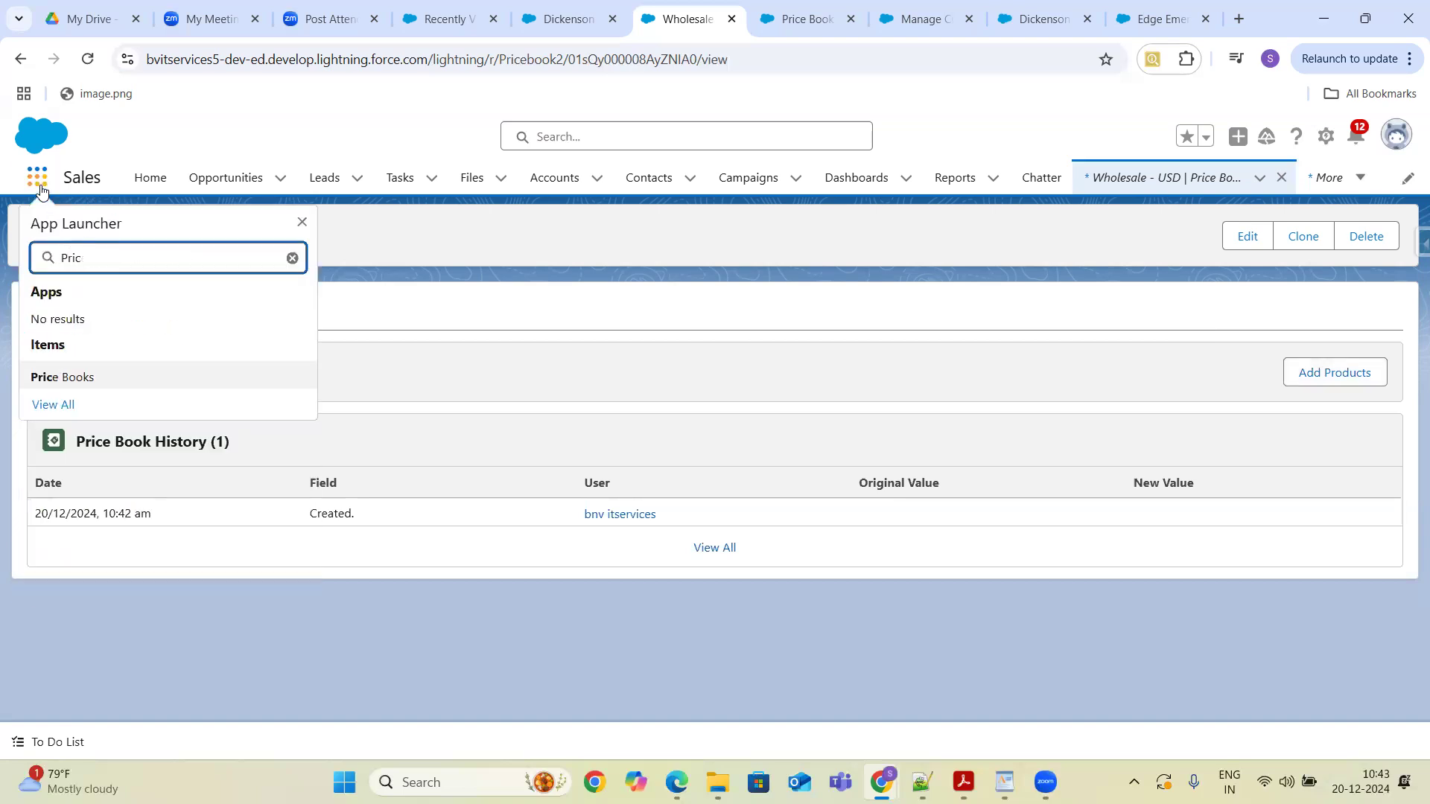
key(BackSpace)
key(BackSpace)
key(BackSpace)
text(roduct)
click(67, 377)
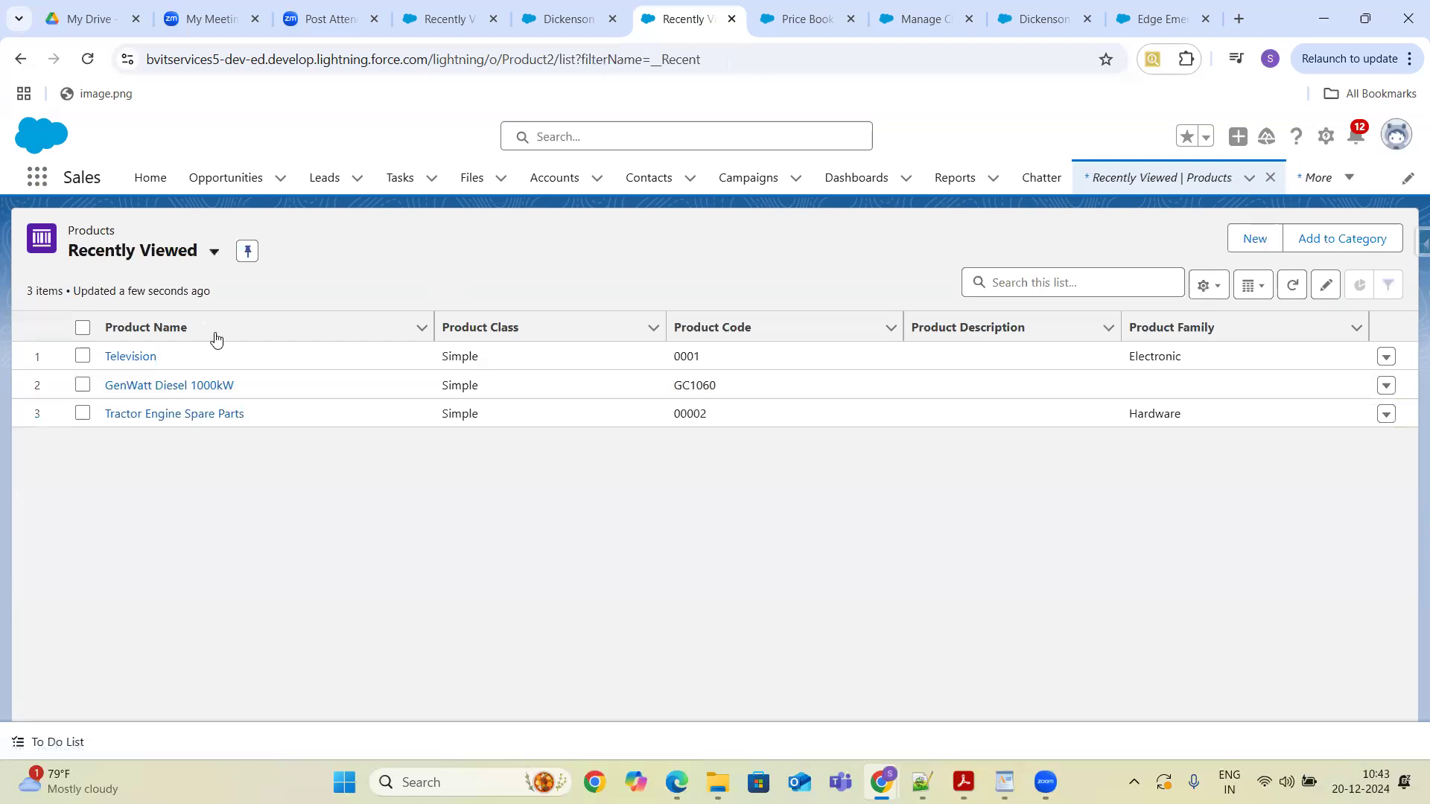
click(131, 357)
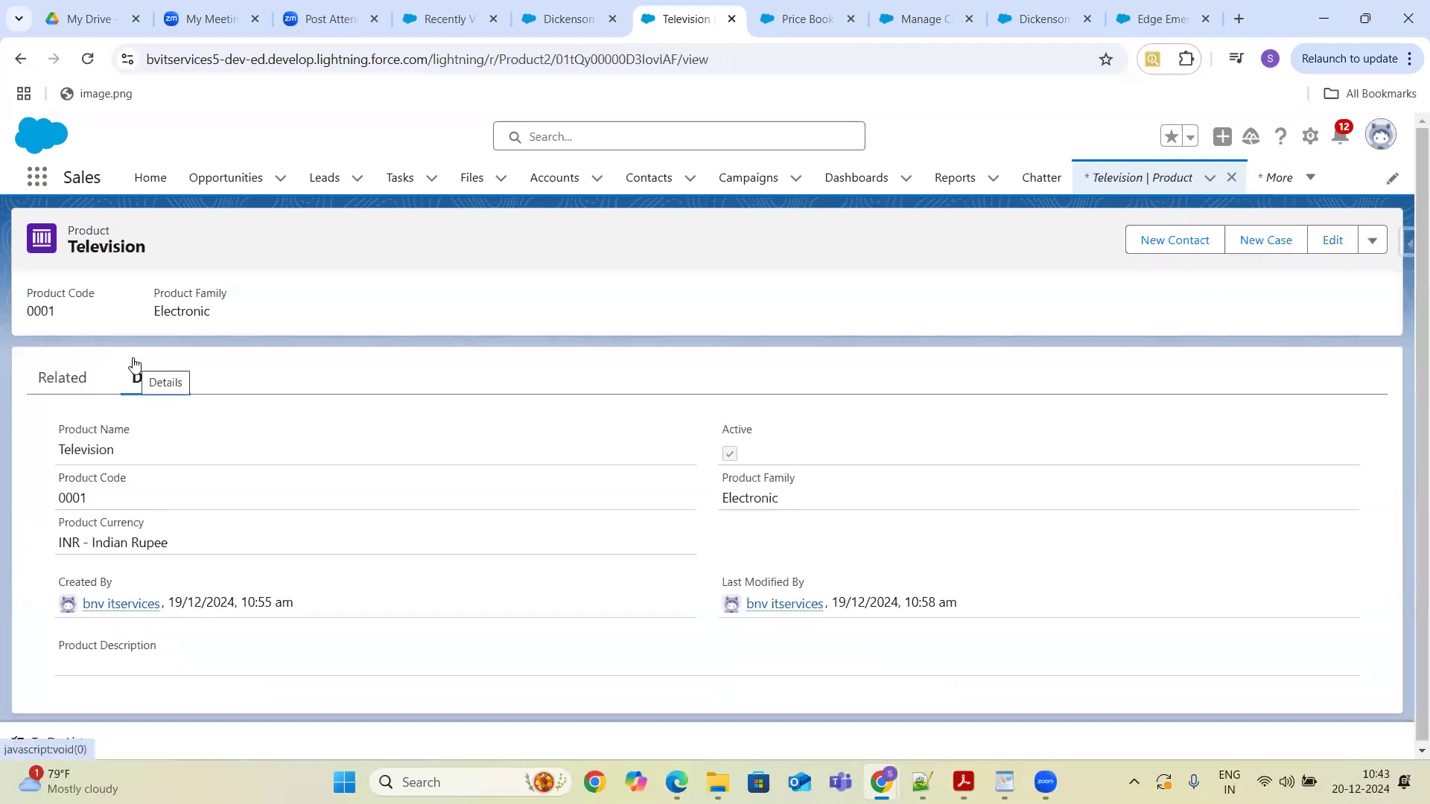
click(71, 379)
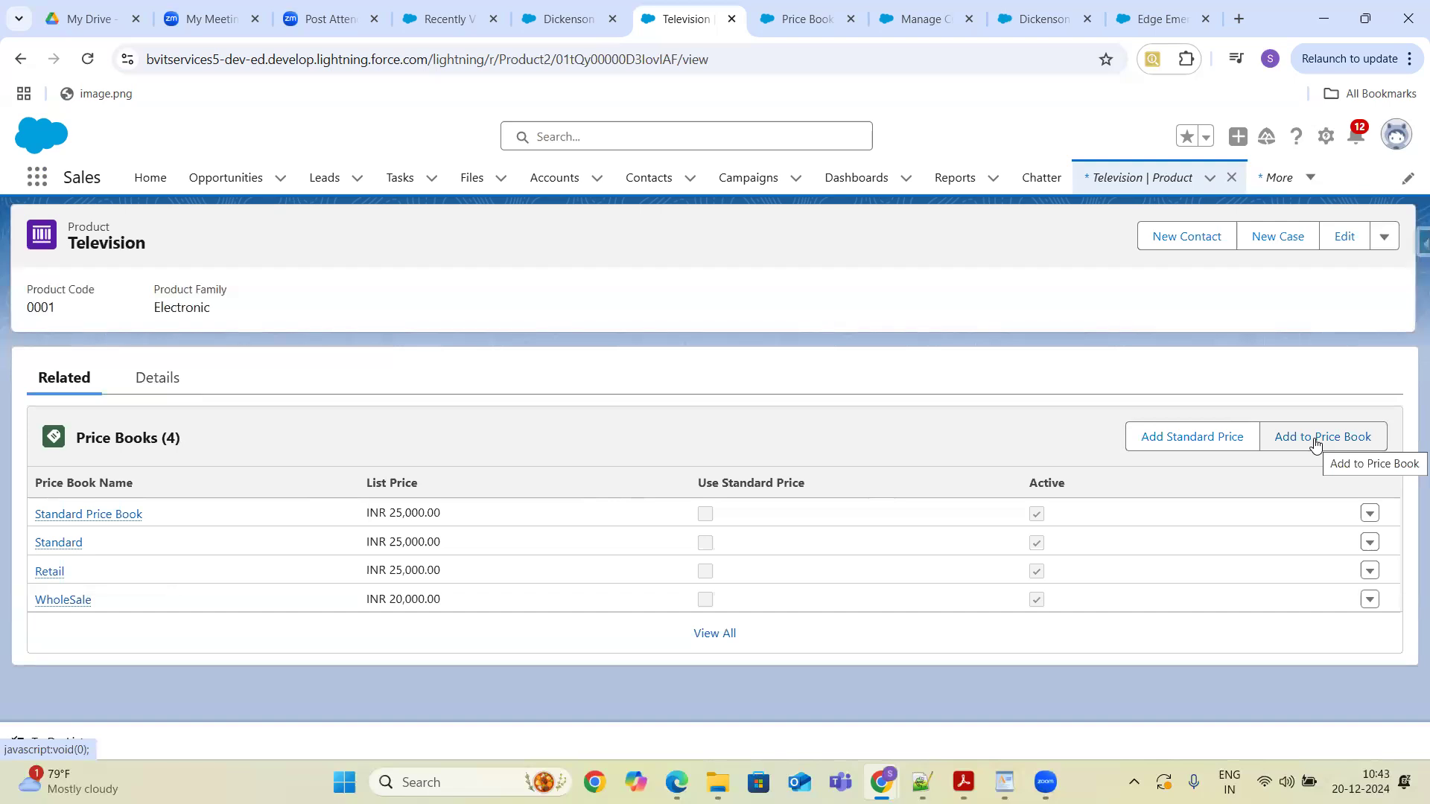
- Try to add the Television product to the Wholesale - USD price book, checking the currency choices, then cancel
click(1315, 444)
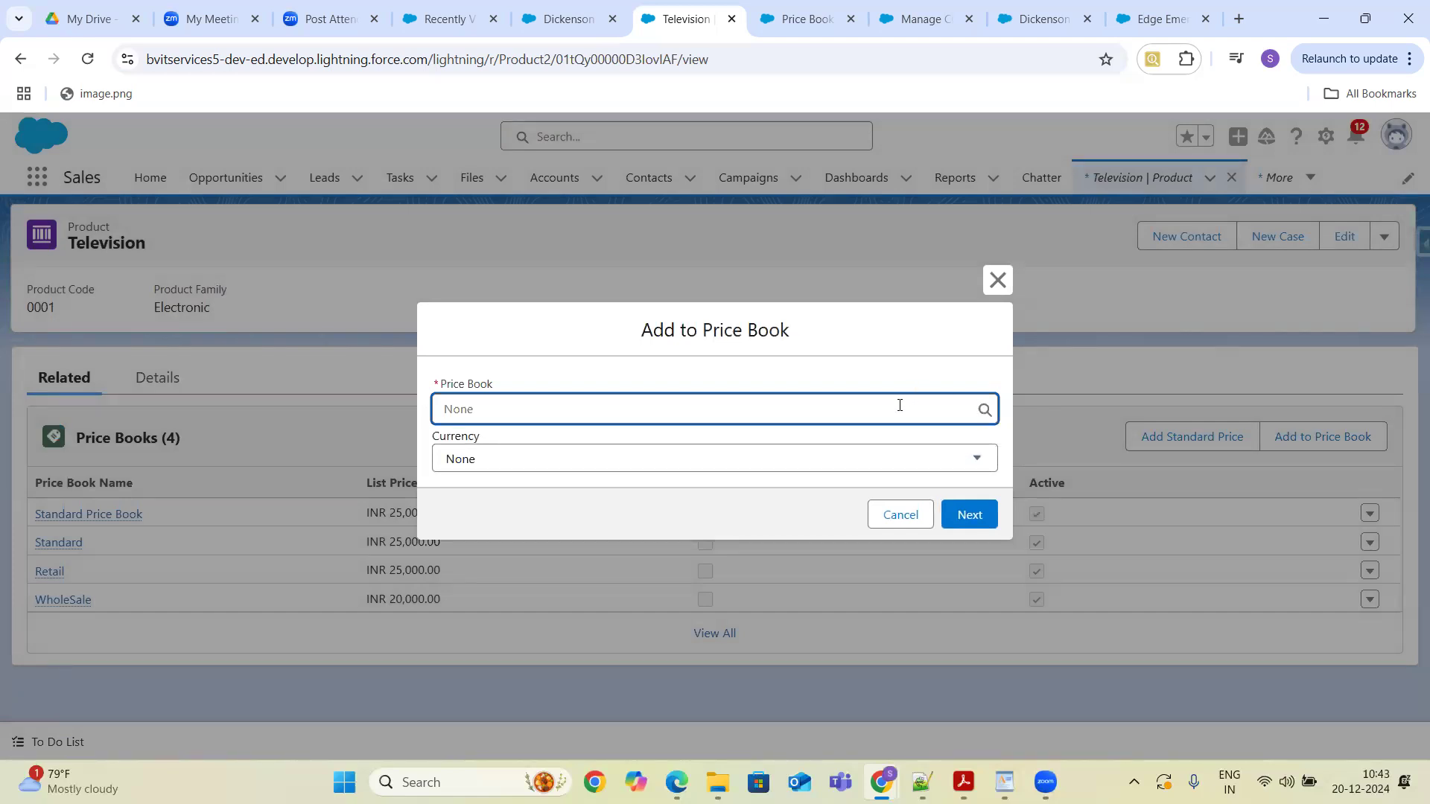
text(U)
key(BackSpace)
text(Wholesal)
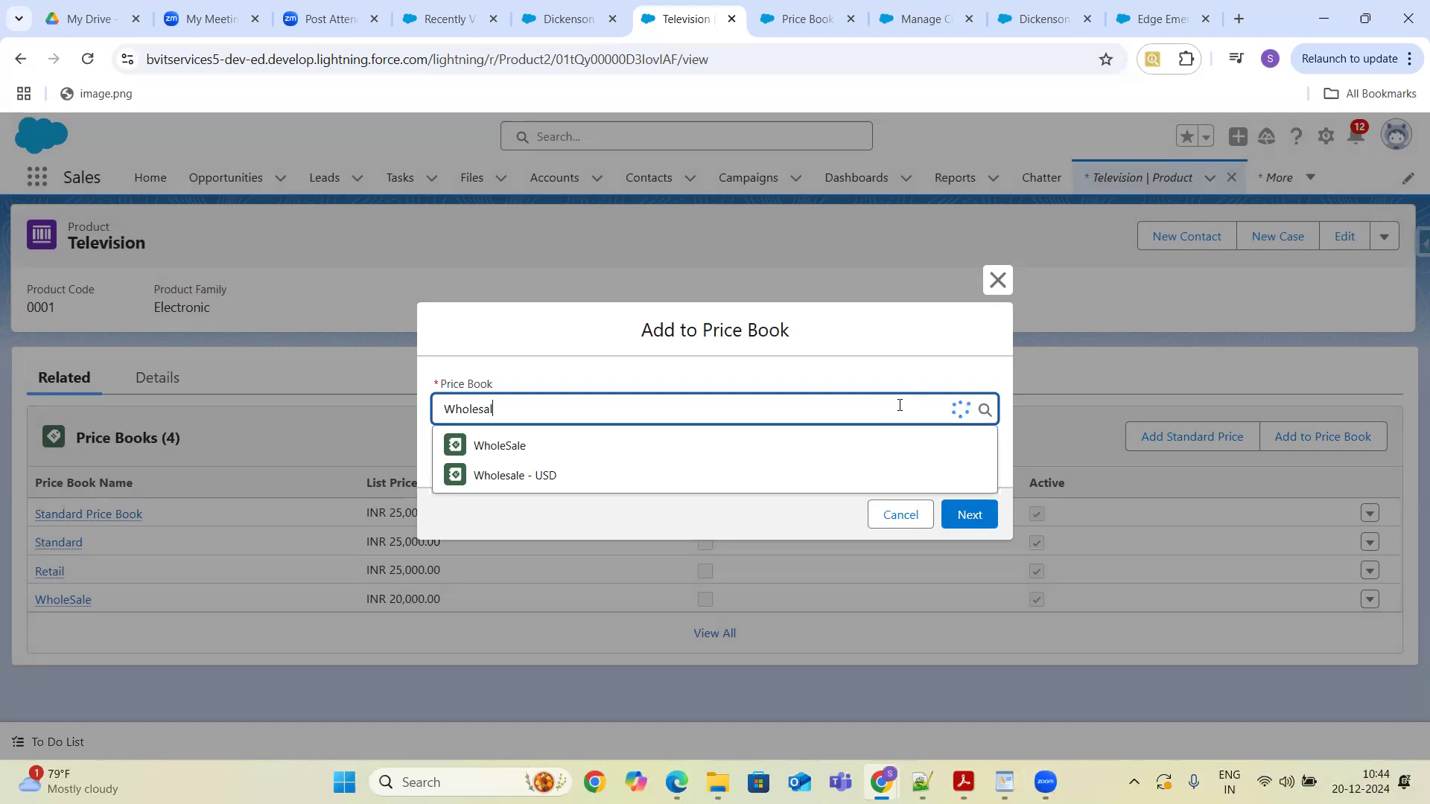
click(657, 475)
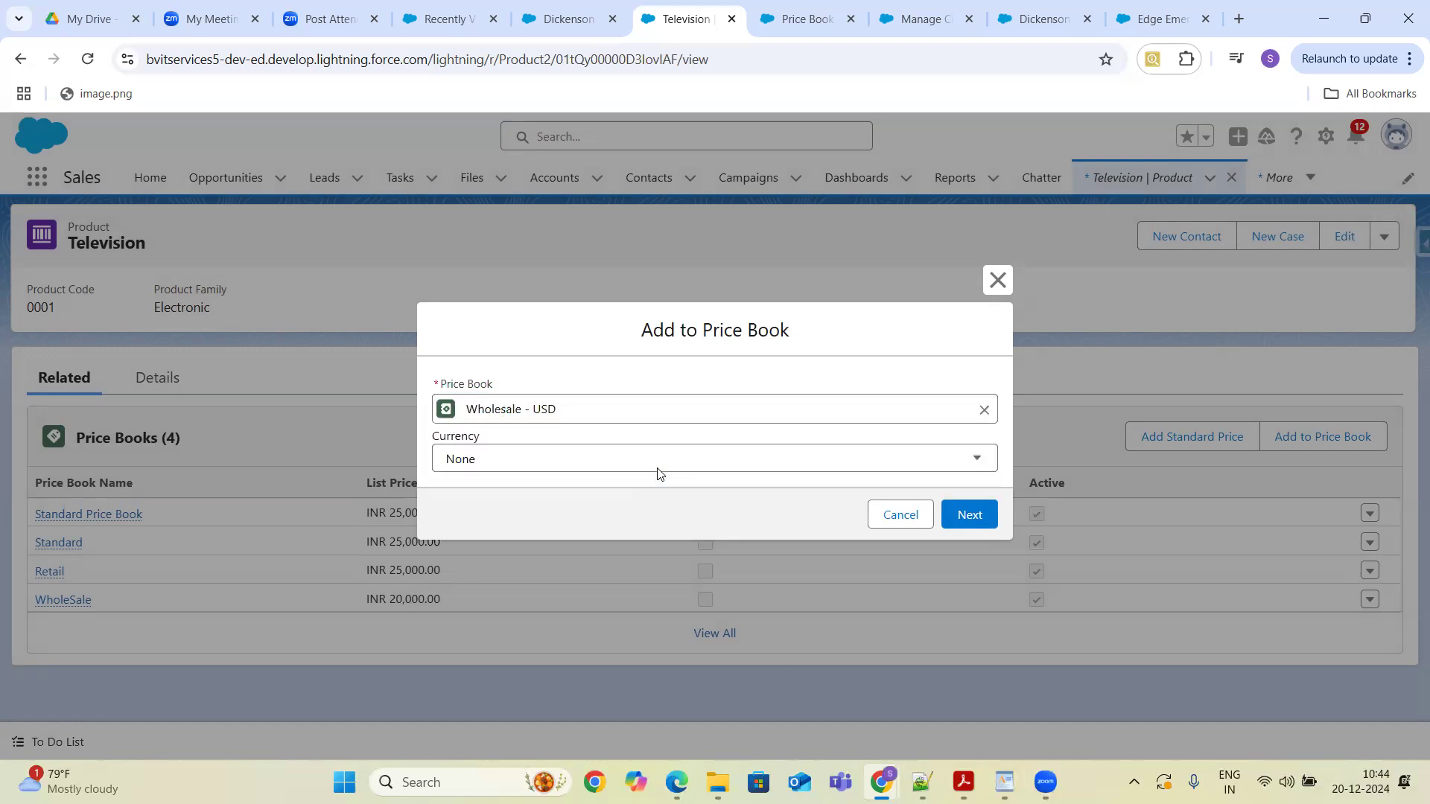
click(618, 462)
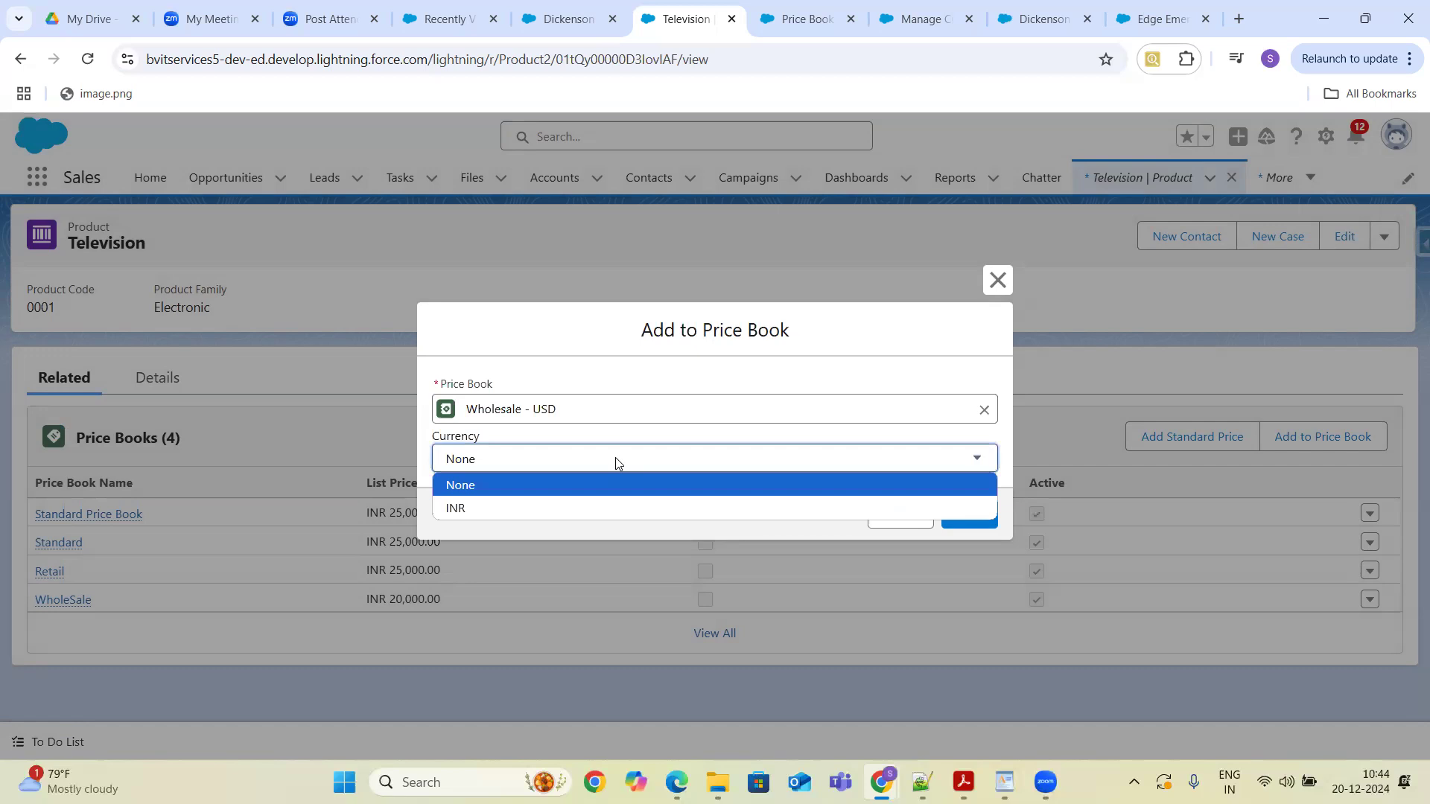
click(615, 457)
click(615, 458)
click(615, 458)
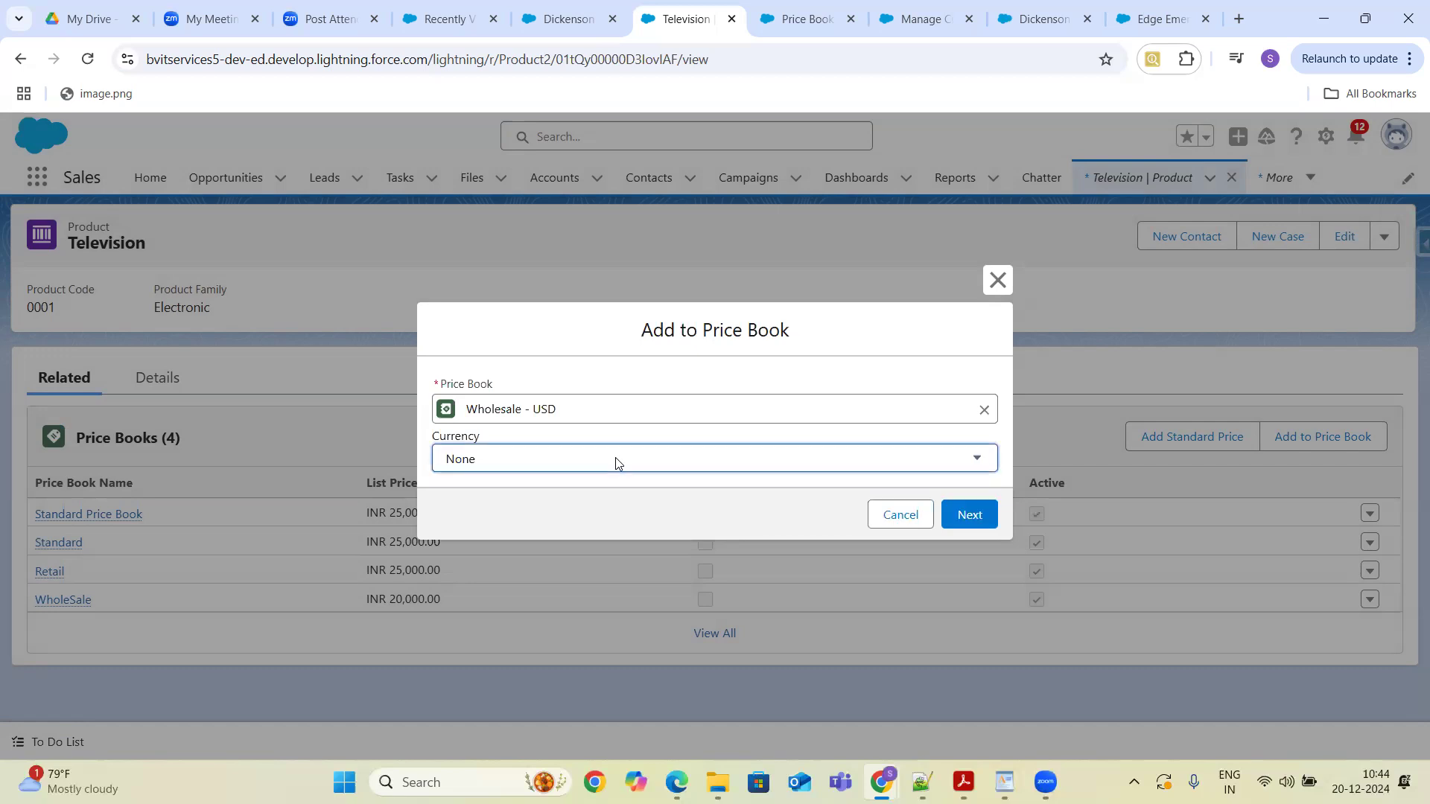
click(615, 462)
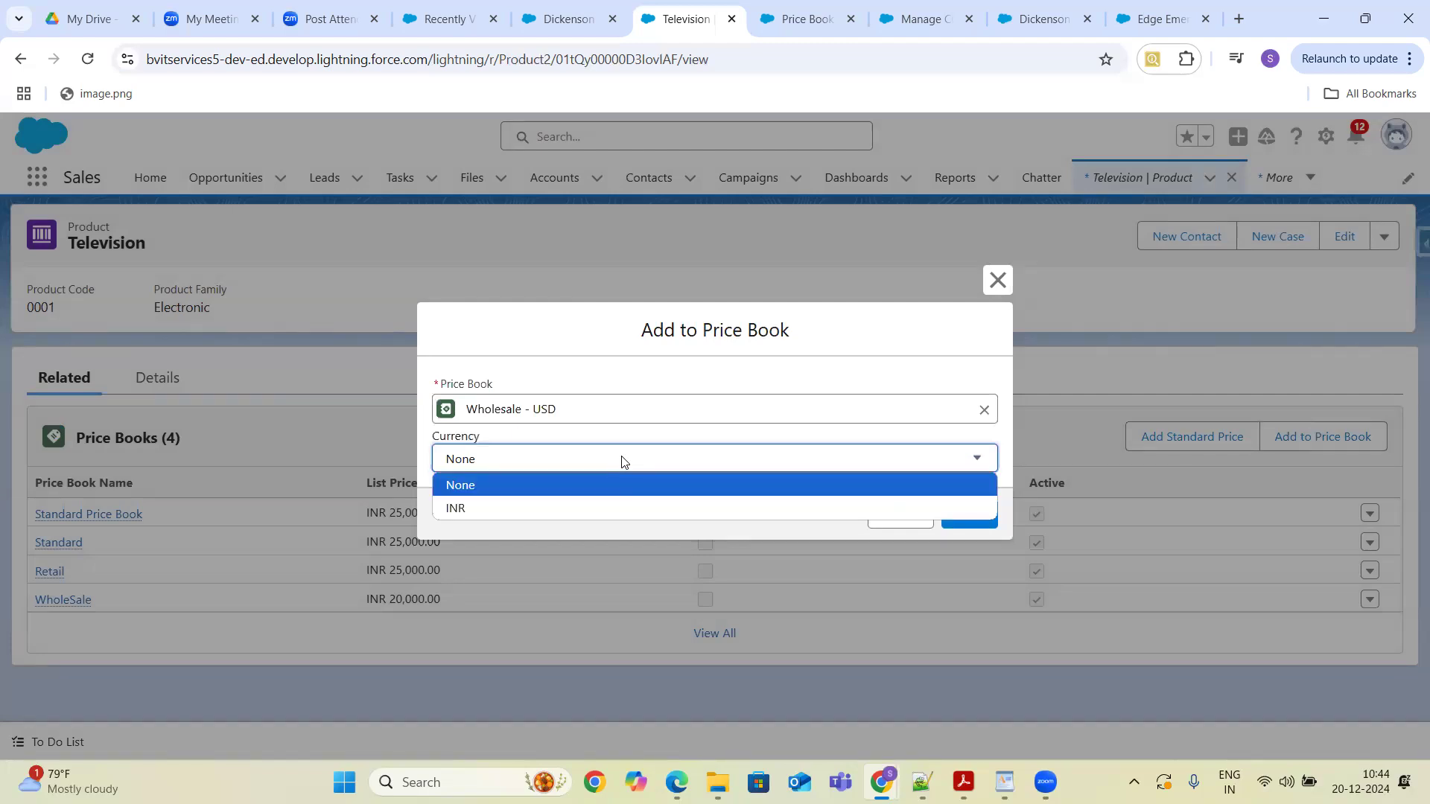
click(617, 462)
click(895, 514)
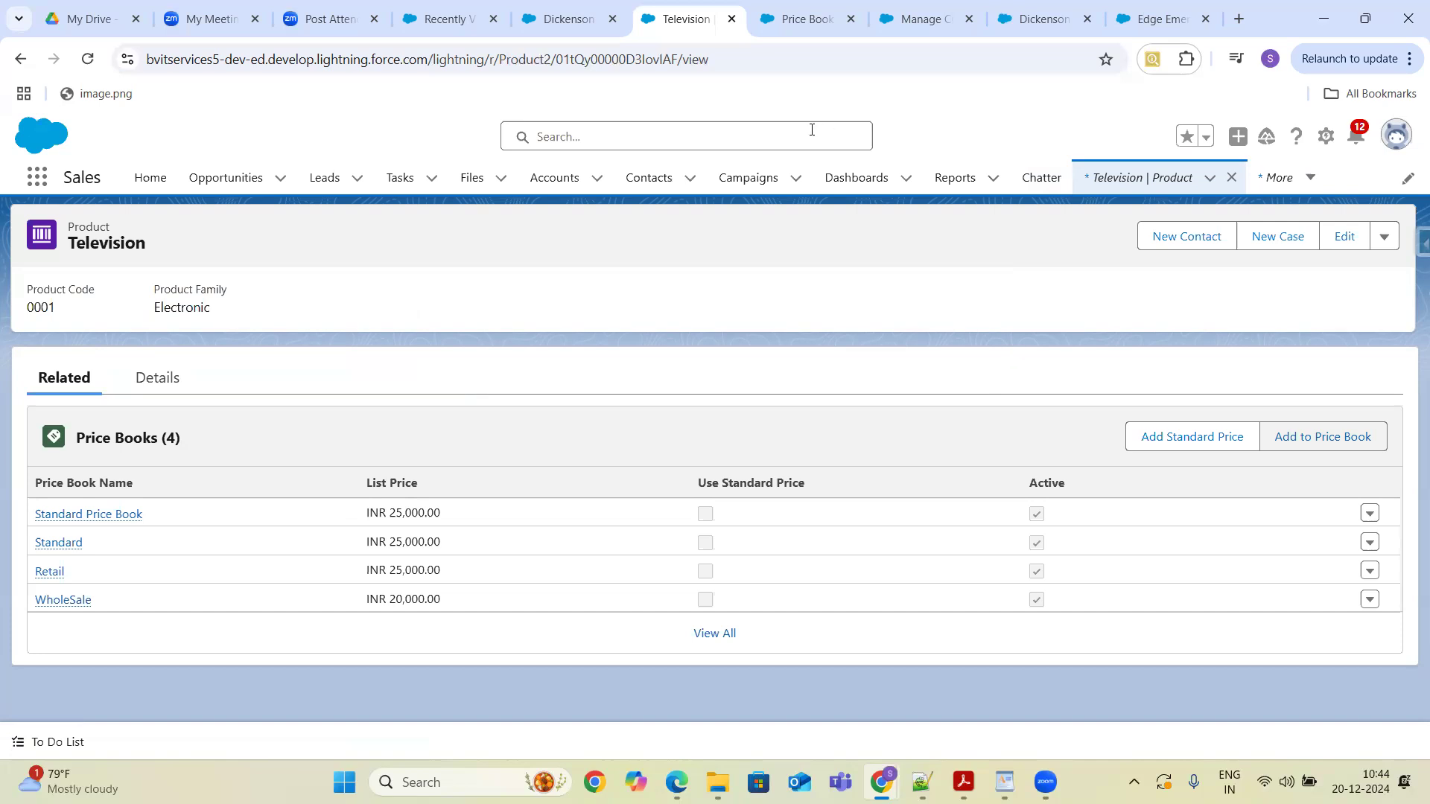
- Set the Dickenson Mobile Generators opportunity's currency to USD - U.S. Dollar and save it
click(568, 18)
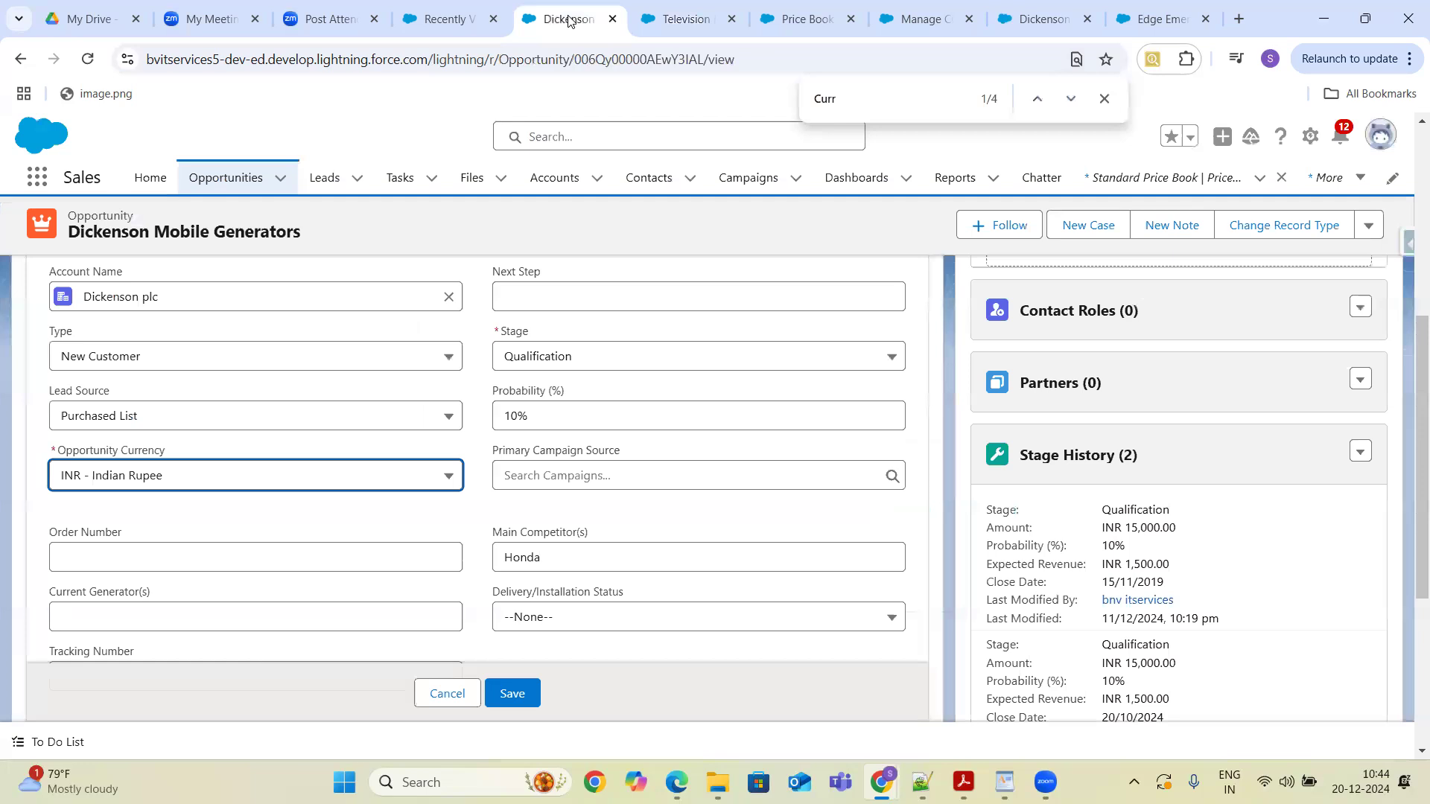
click(428, 477)
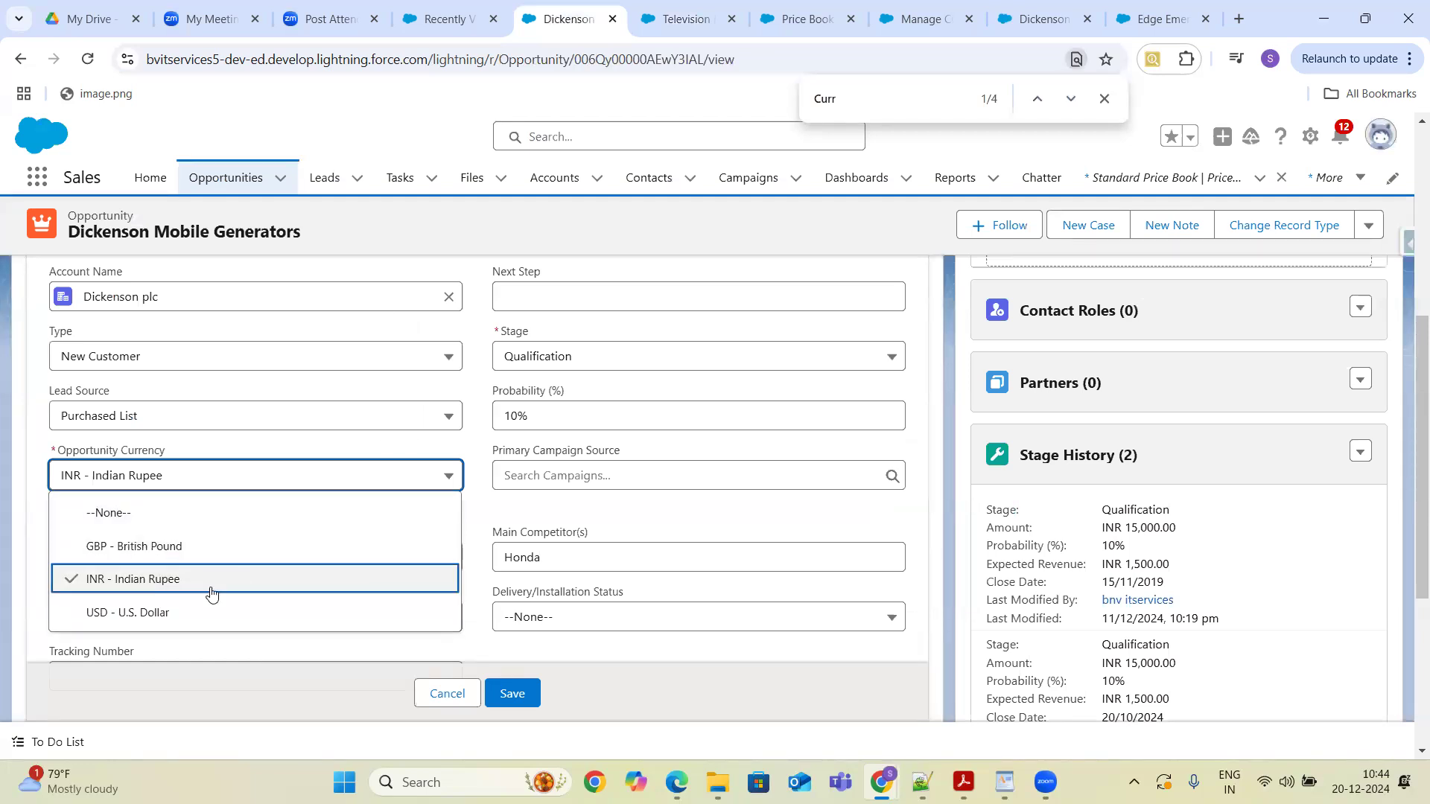
click(192, 610)
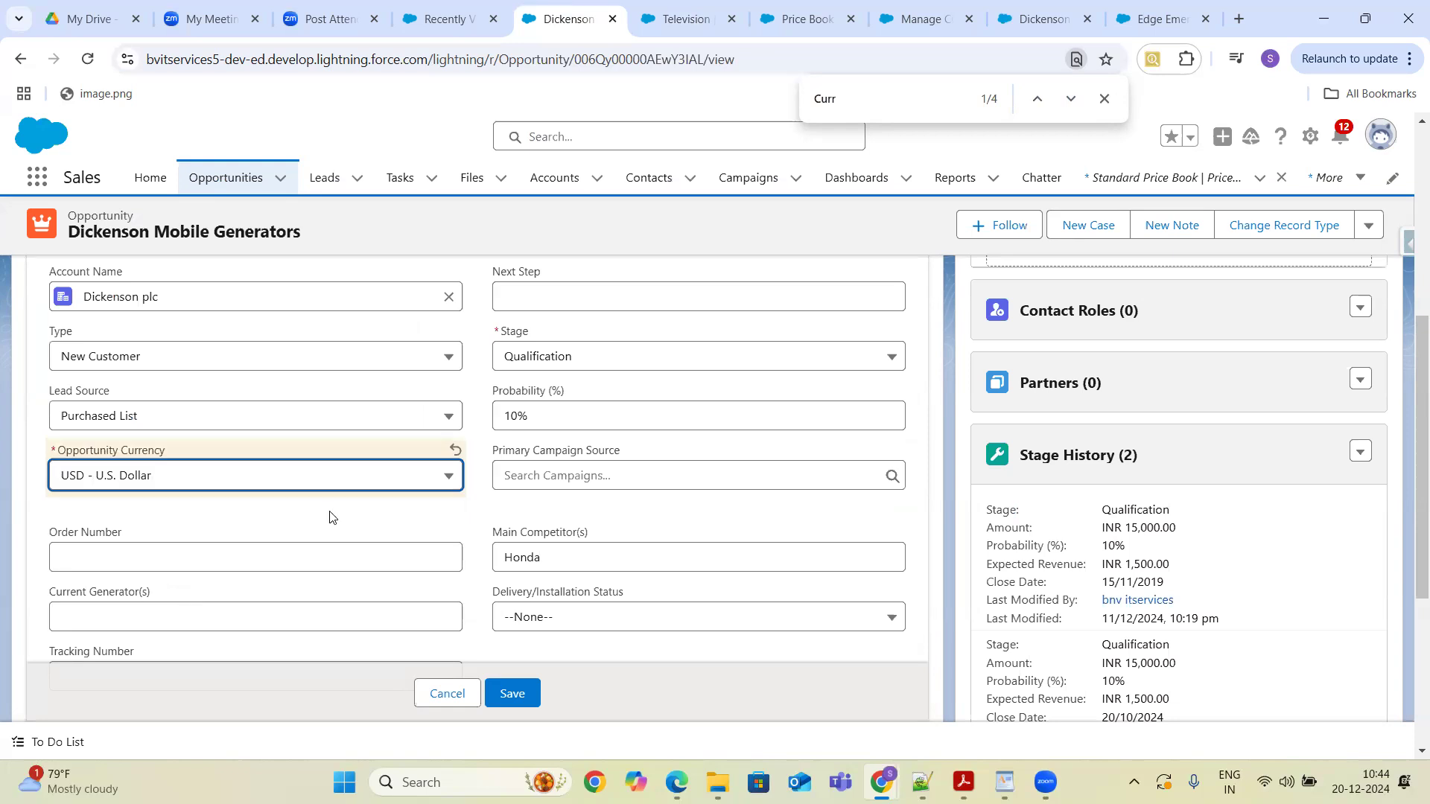
click(511, 694)
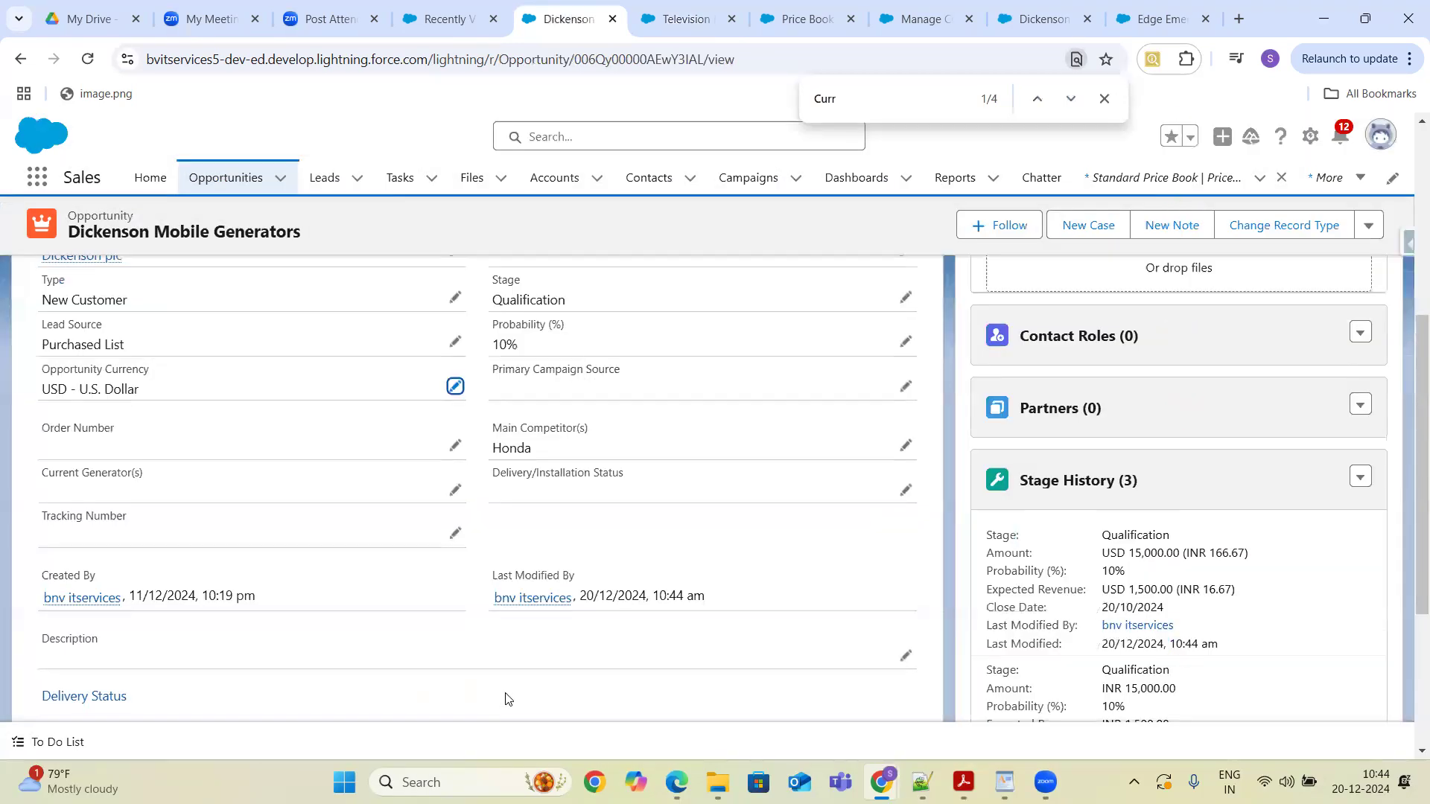
- Choose the Wholesale - USD price book for the opportunity's products
drag(1416, 463, 1409, 198)
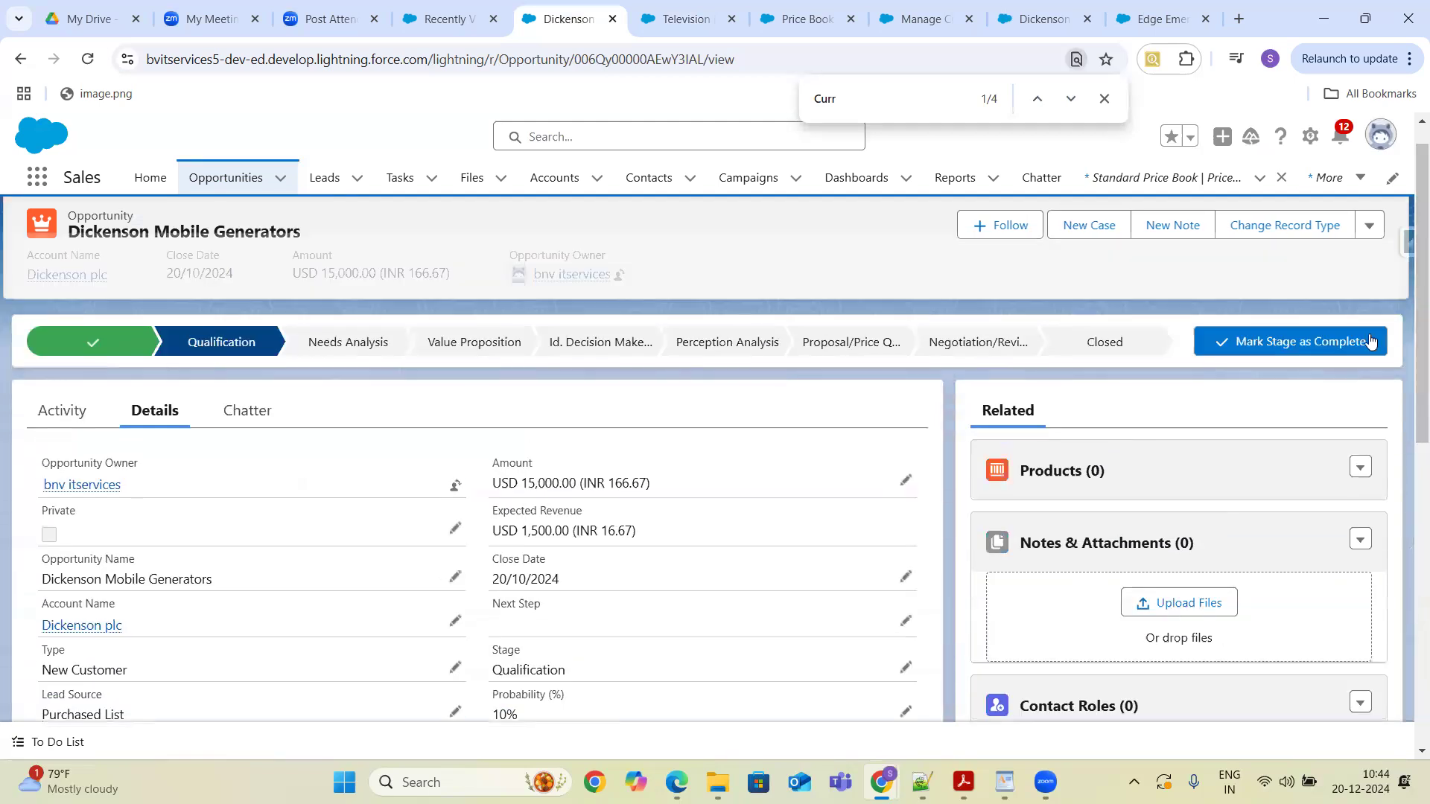
click(1359, 471)
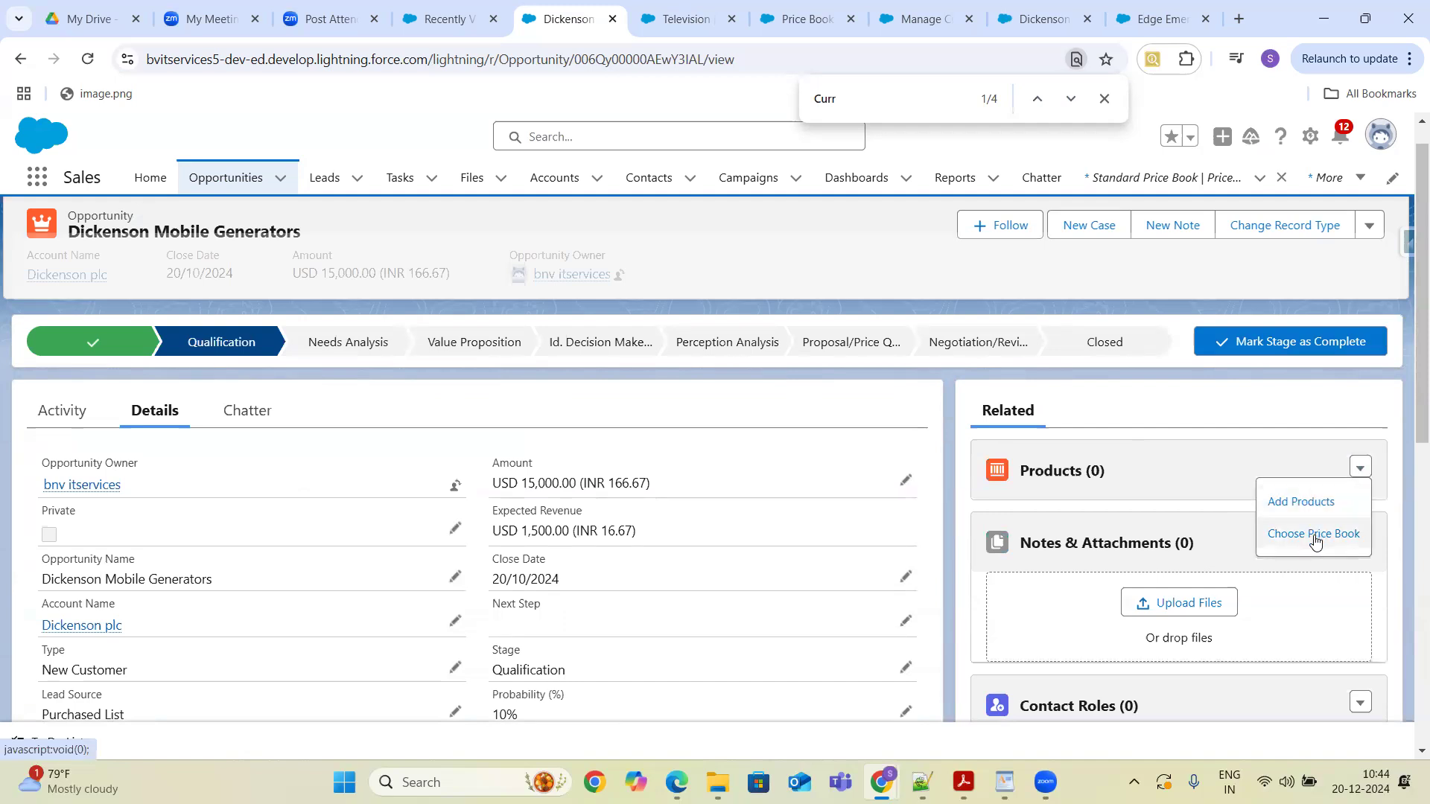
click(1313, 535)
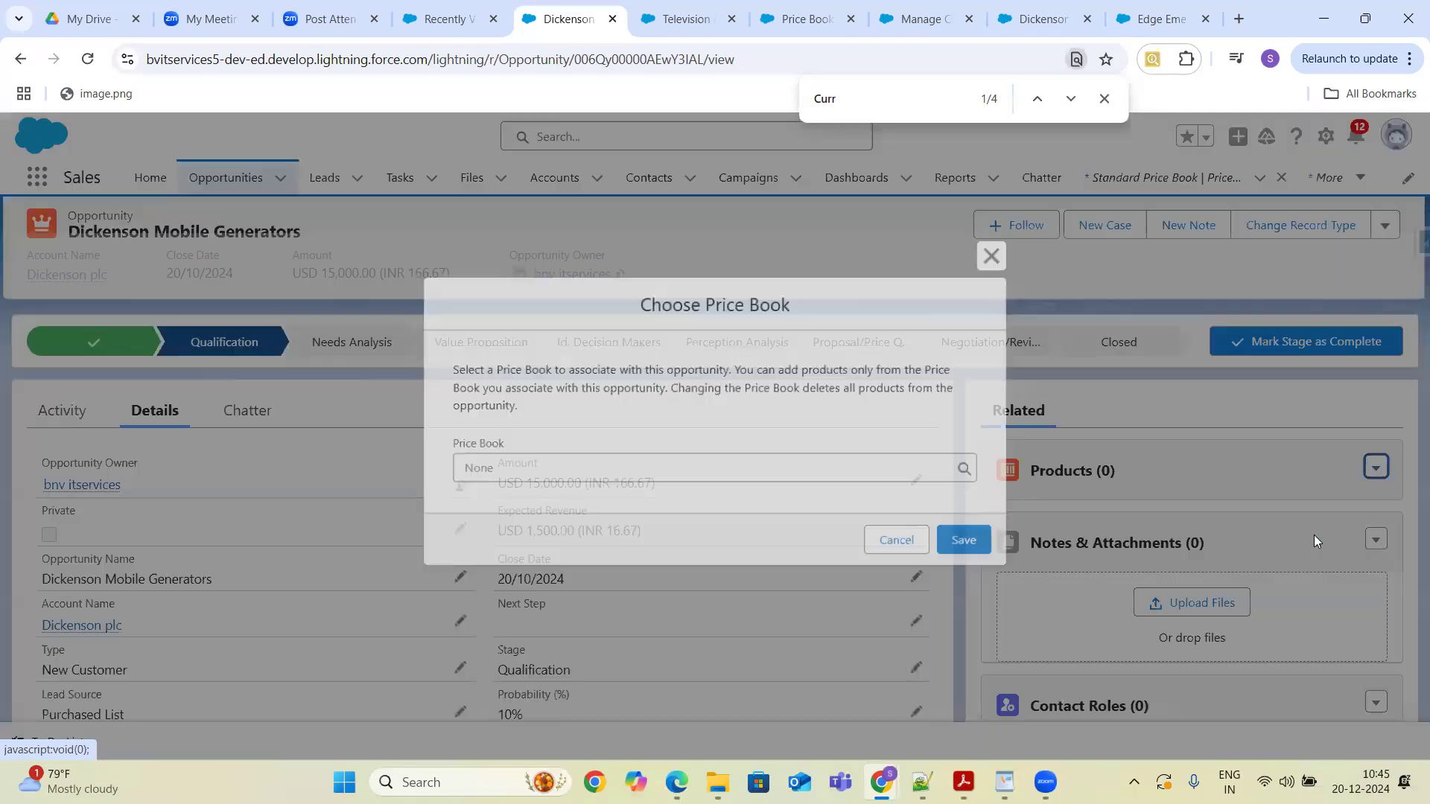
click(969, 549)
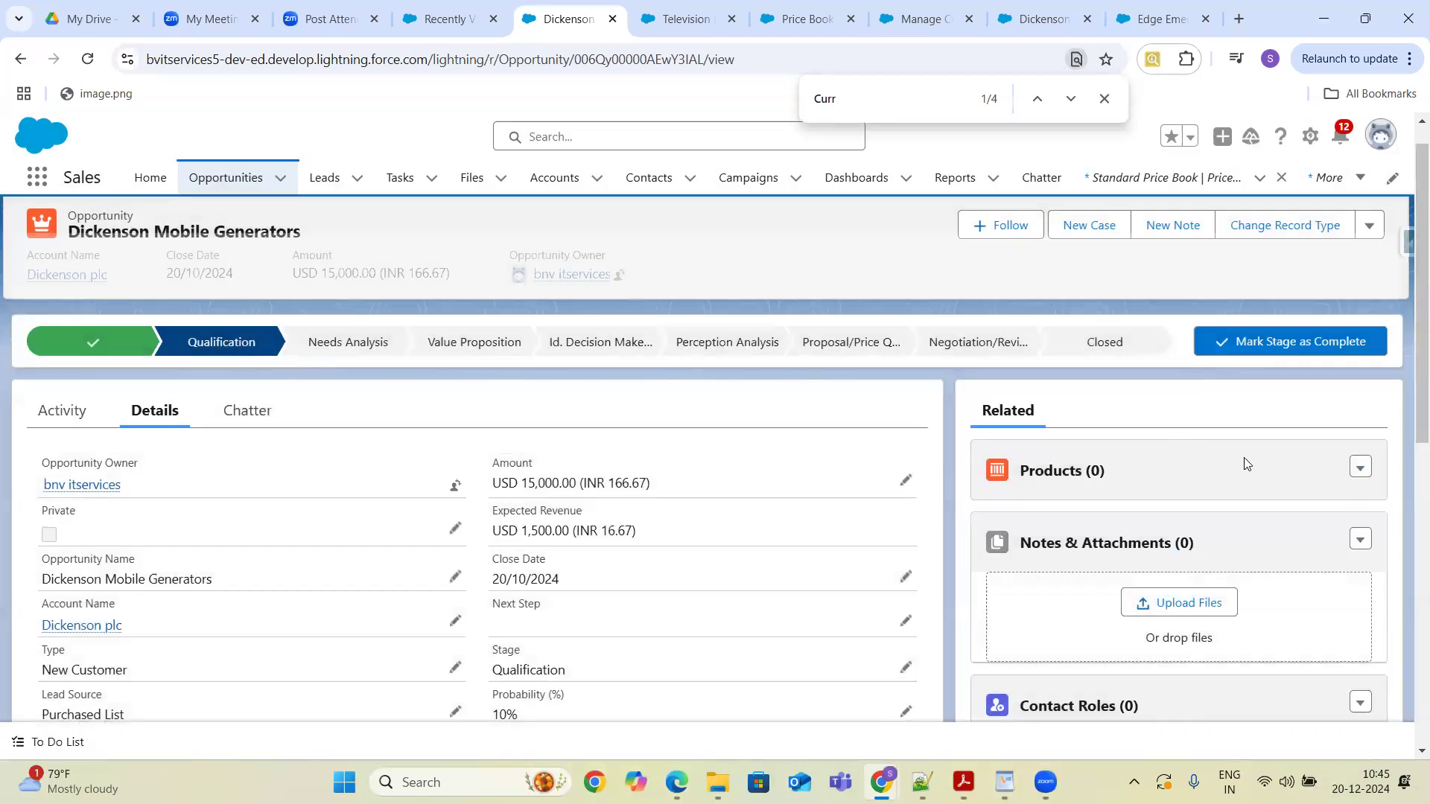
- Search the opportunity's Add Products list for Television, then cancel without adding anything
click(1358, 469)
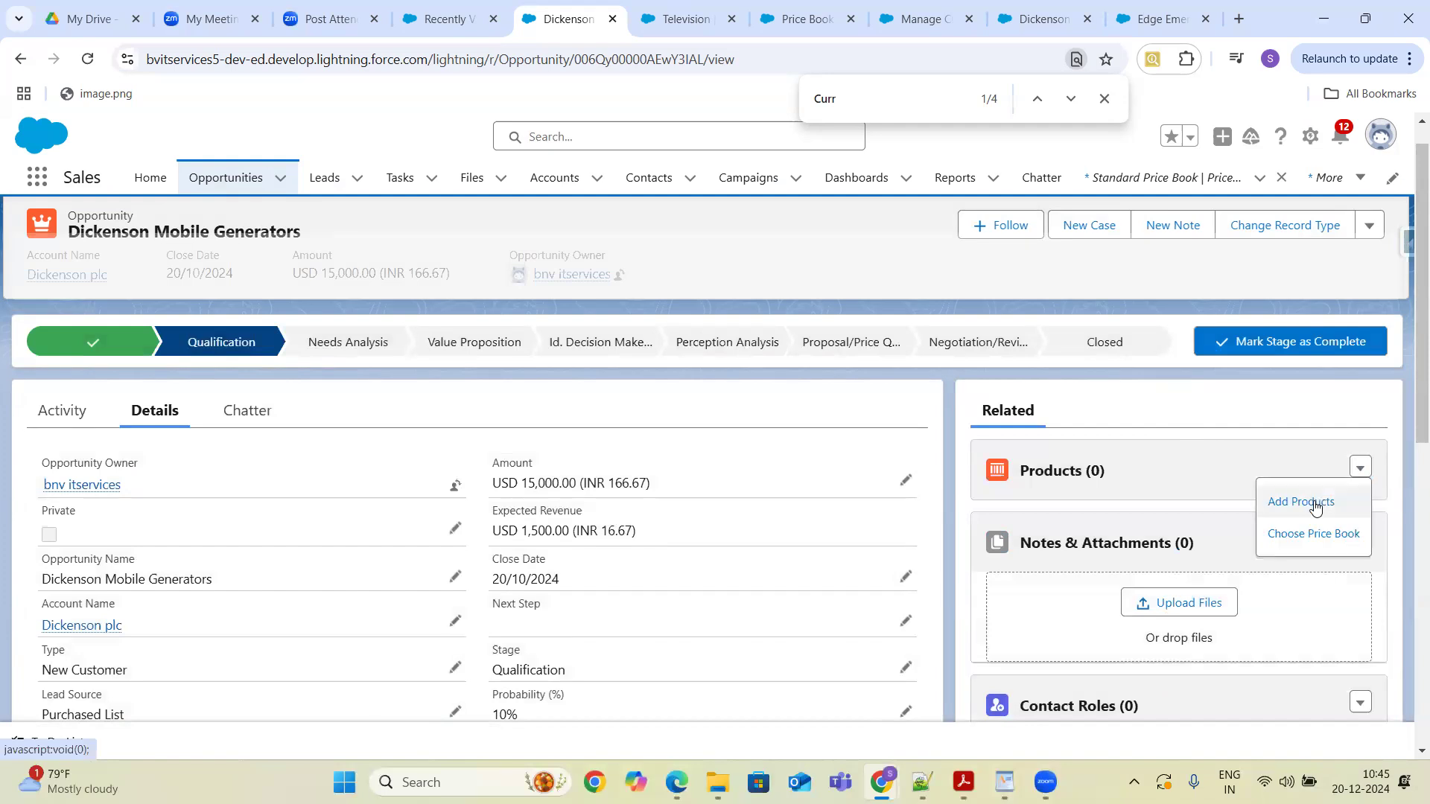
click(1315, 504)
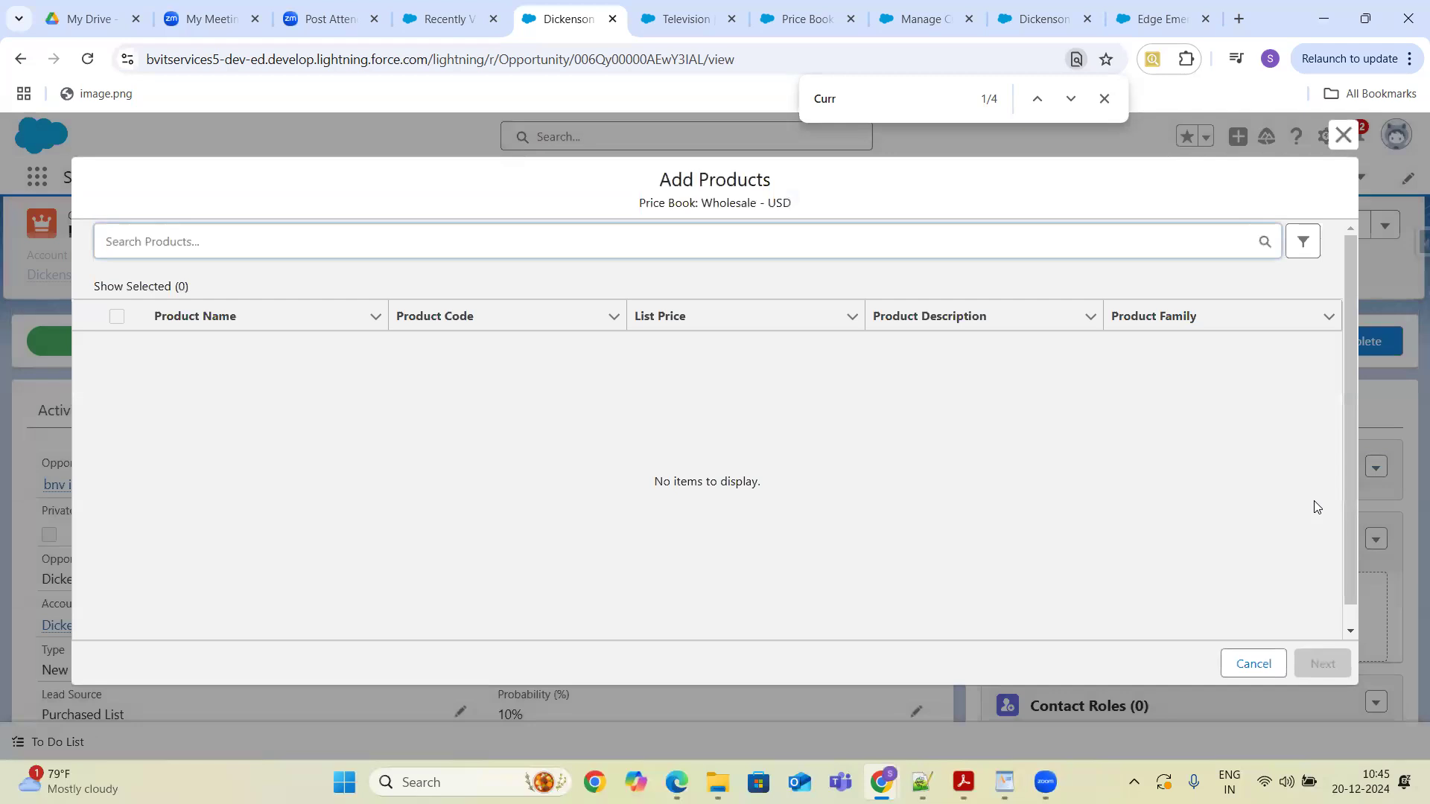
text(Television)
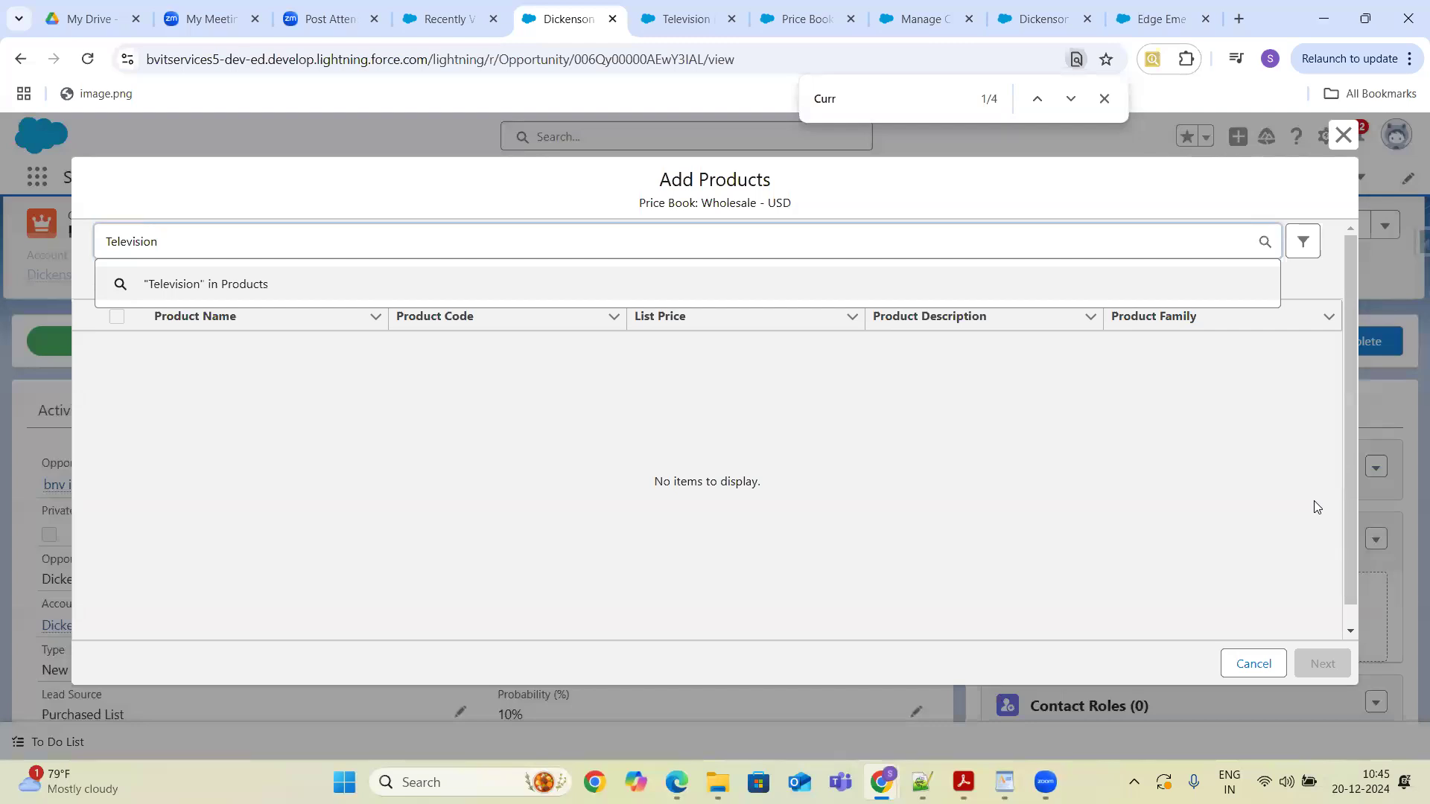
key(Return)
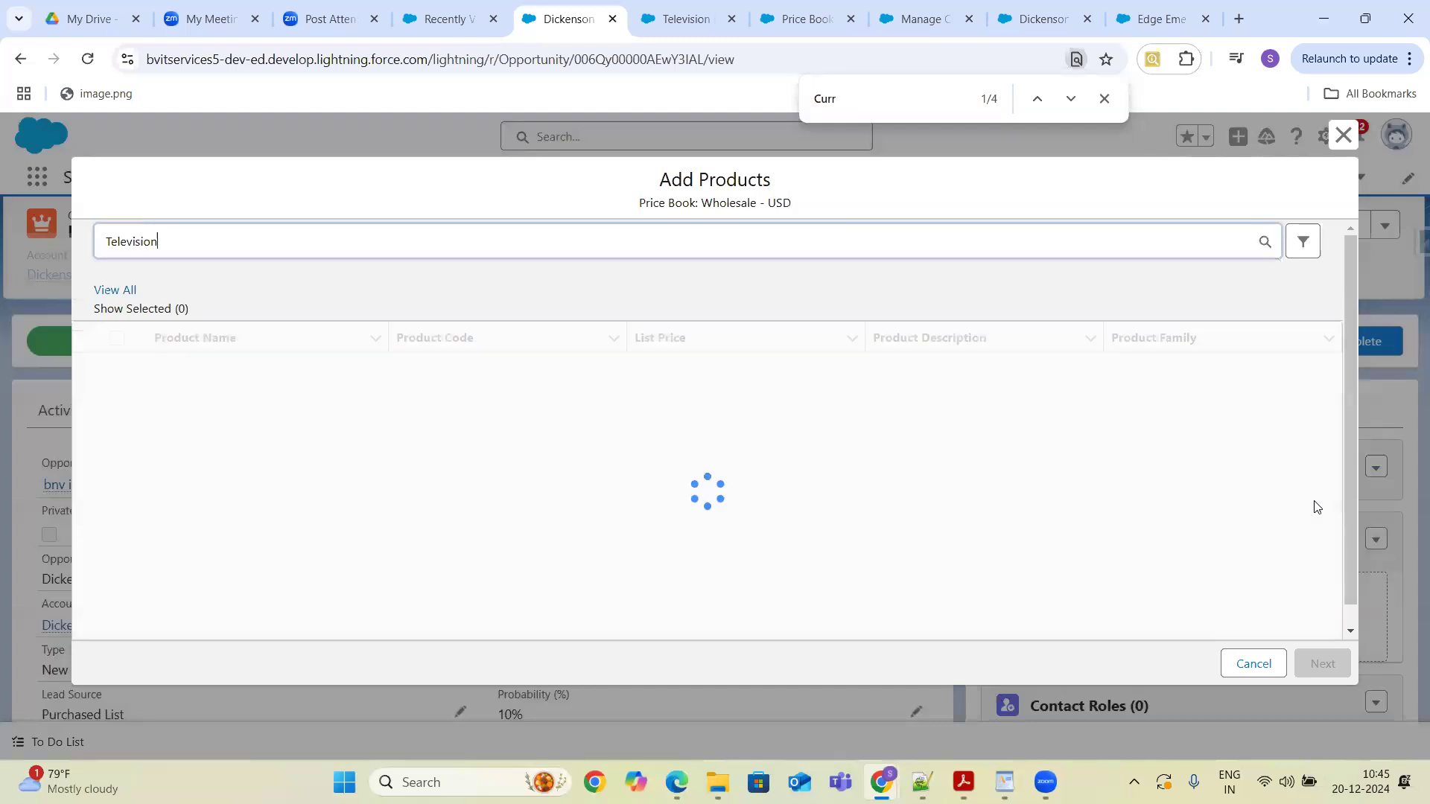
key(BackSpace)
key(BackSpace)
key(BackSpace)
key(BackSpace)
key(BackSpace)
key(BackSpace)
key(BackSpace)
key(BackSpace)
key(BackSpace)
key(BackSpace)
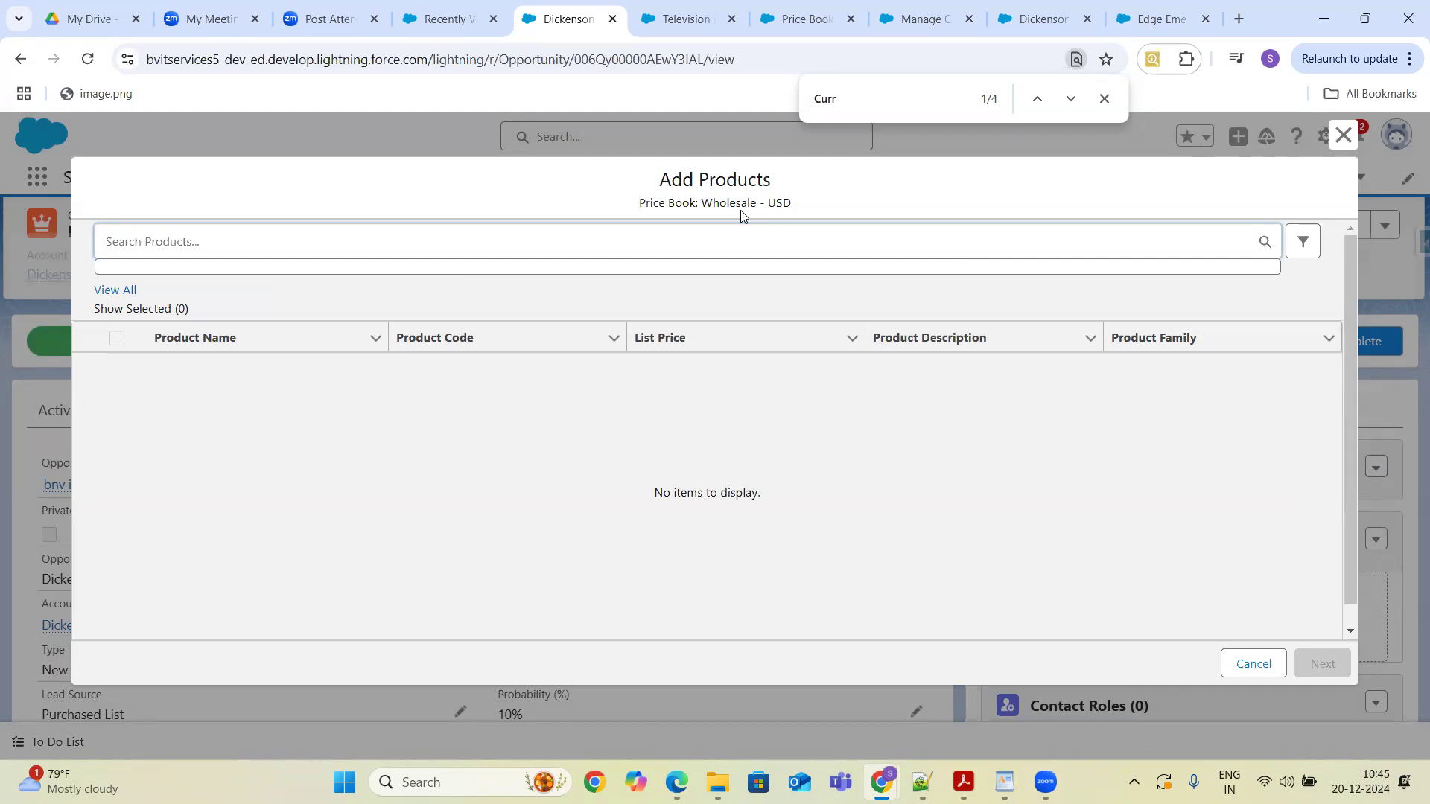
click(1254, 664)
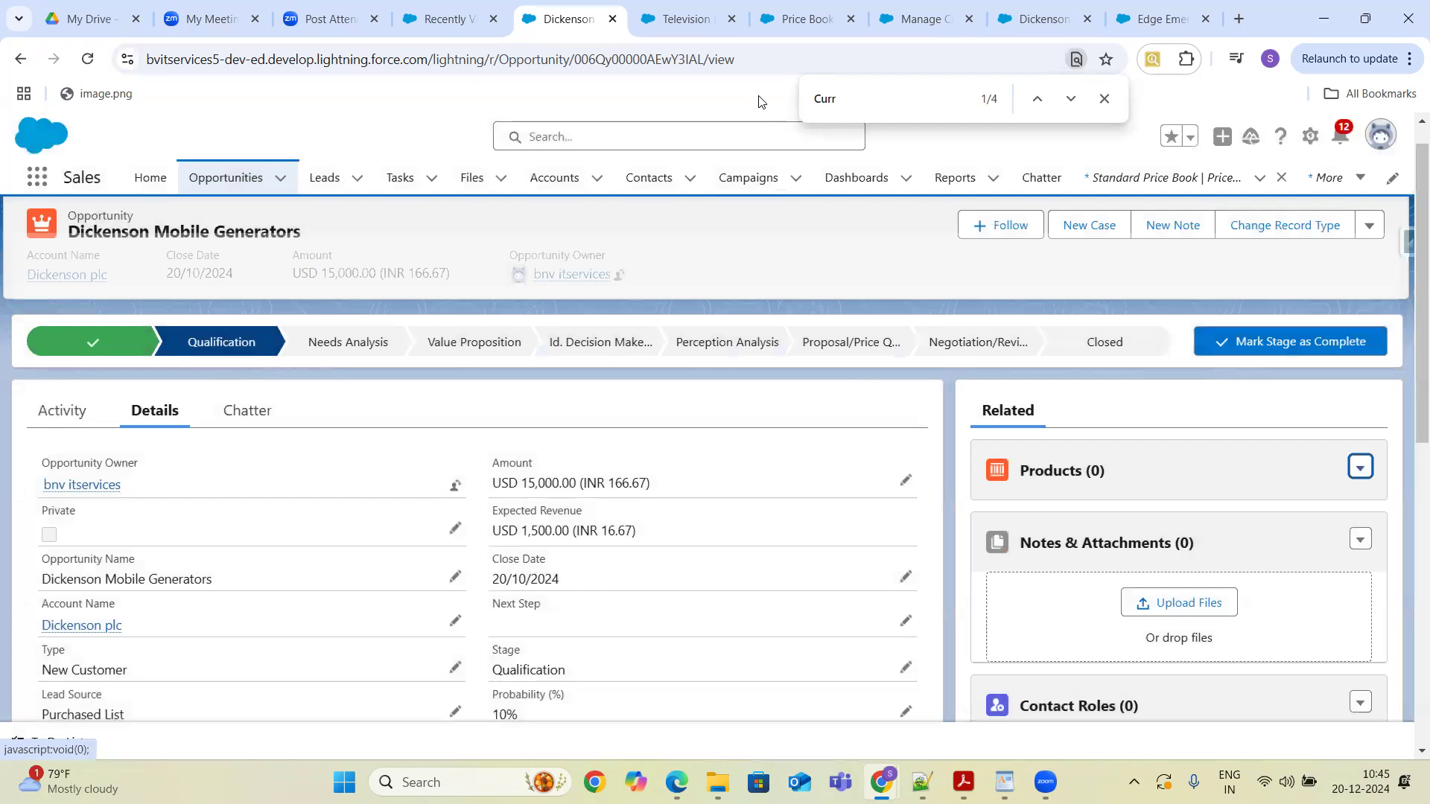
- Return to the Television product and view its related price books
click(795, 20)
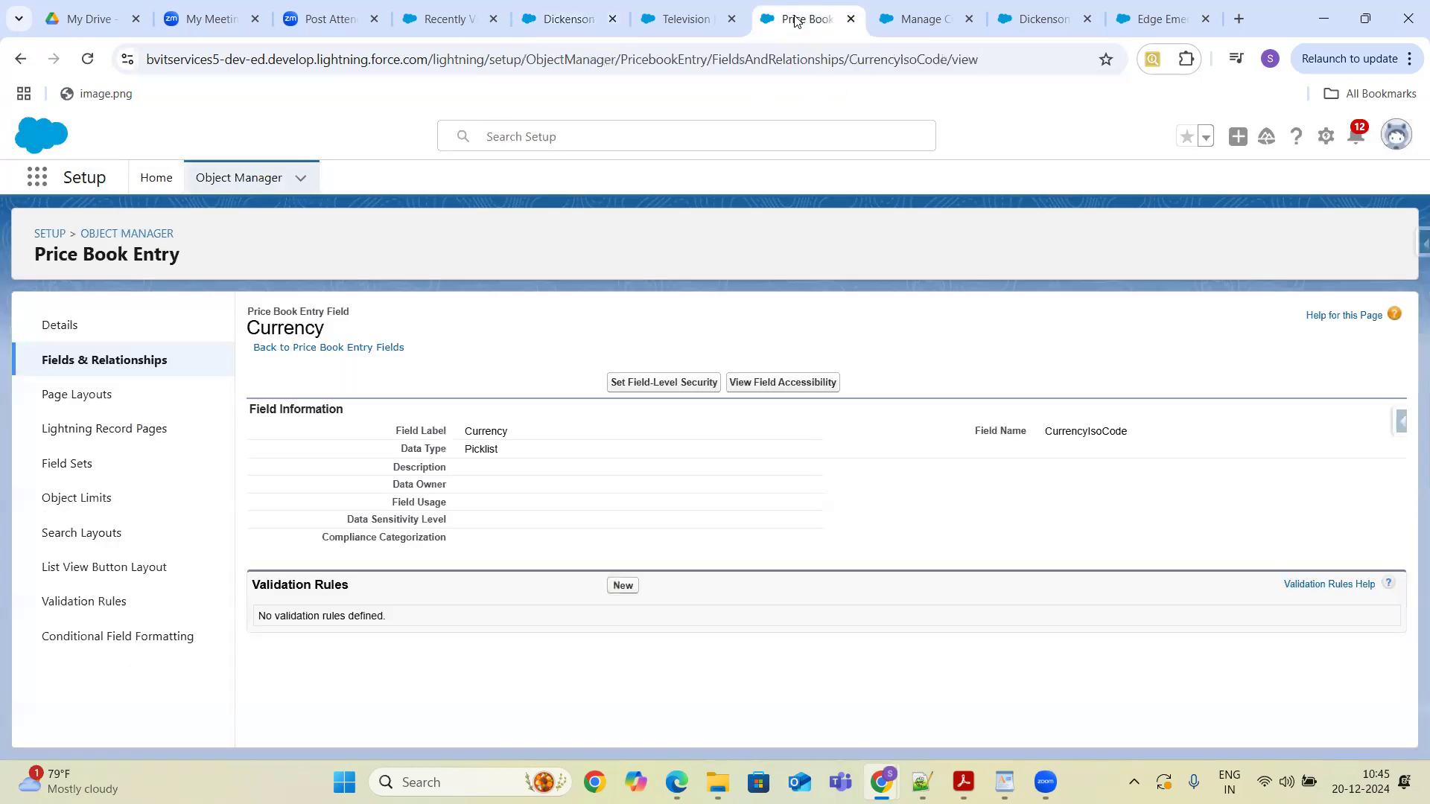
click(686, 20)
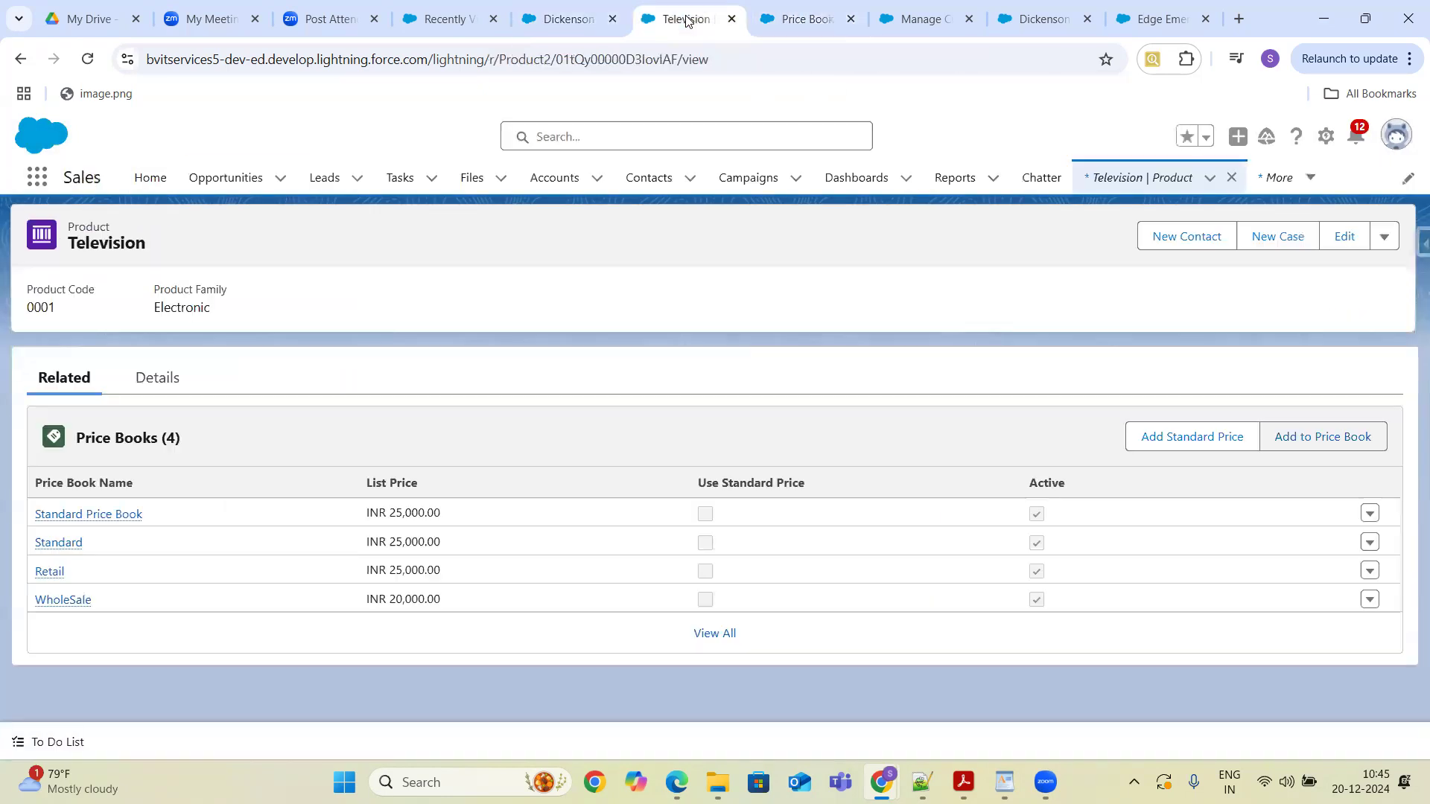
click(1126, 183)
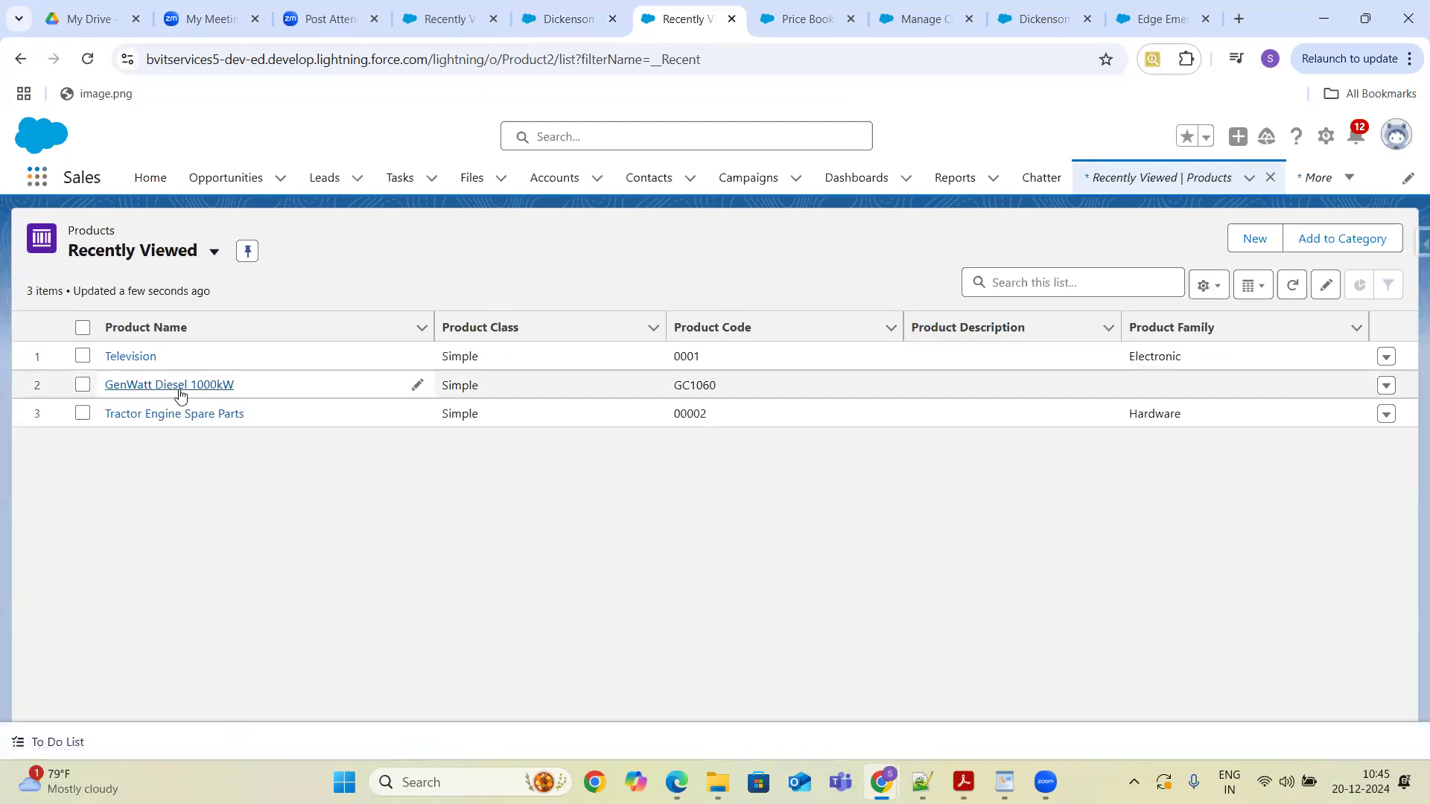
click(130, 359)
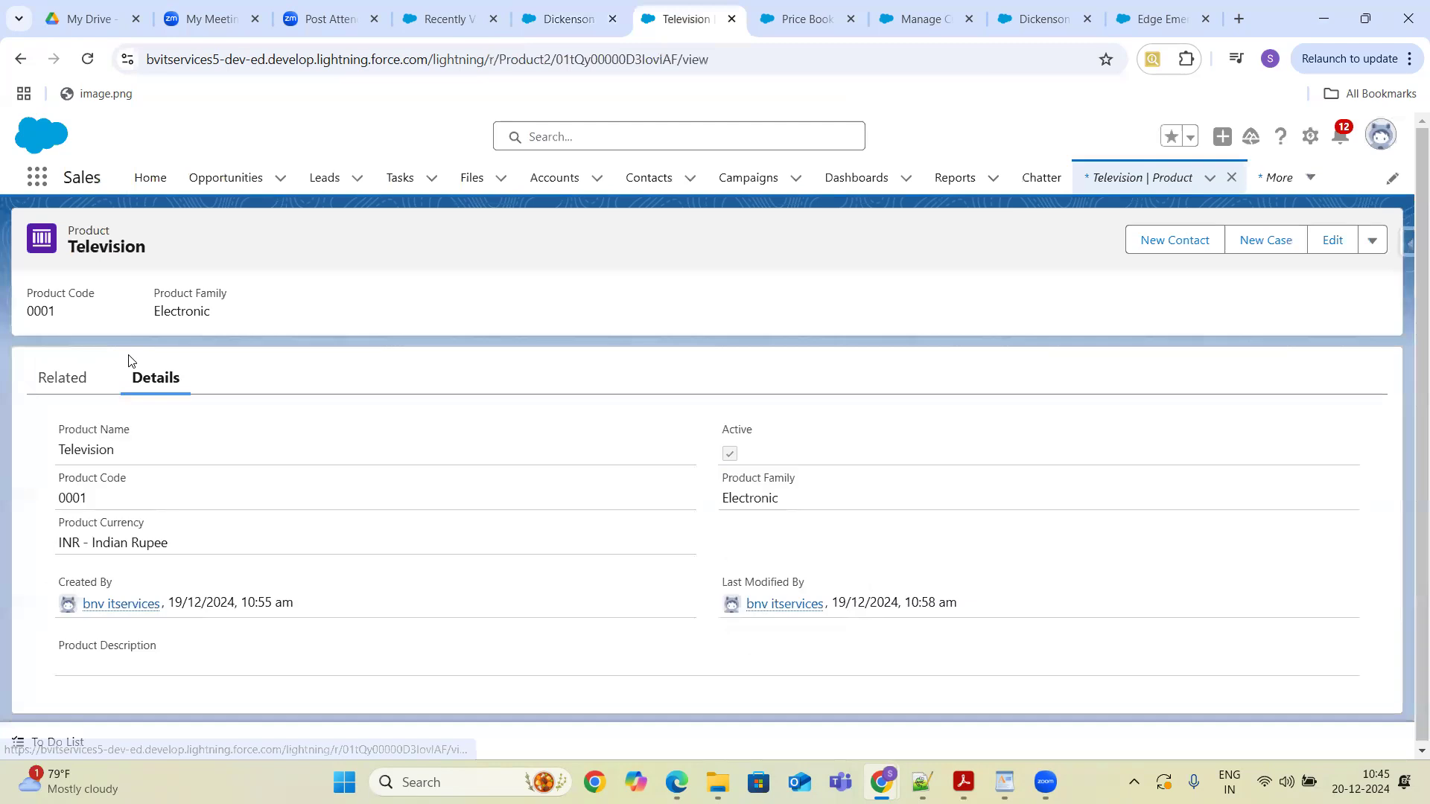
click(59, 378)
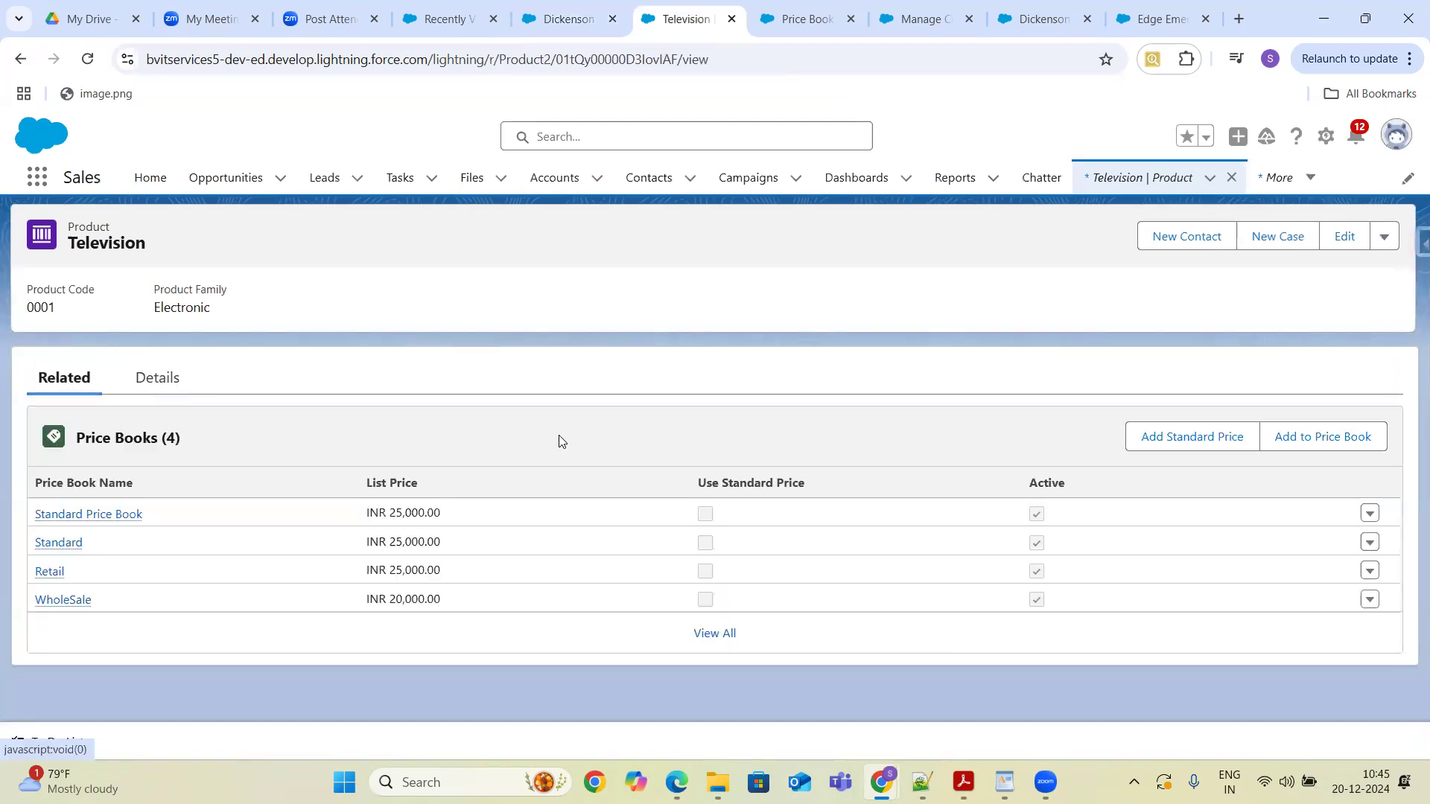
- Open Add to Price Book for the Television, review the currency options, and cancel
click(1307, 445)
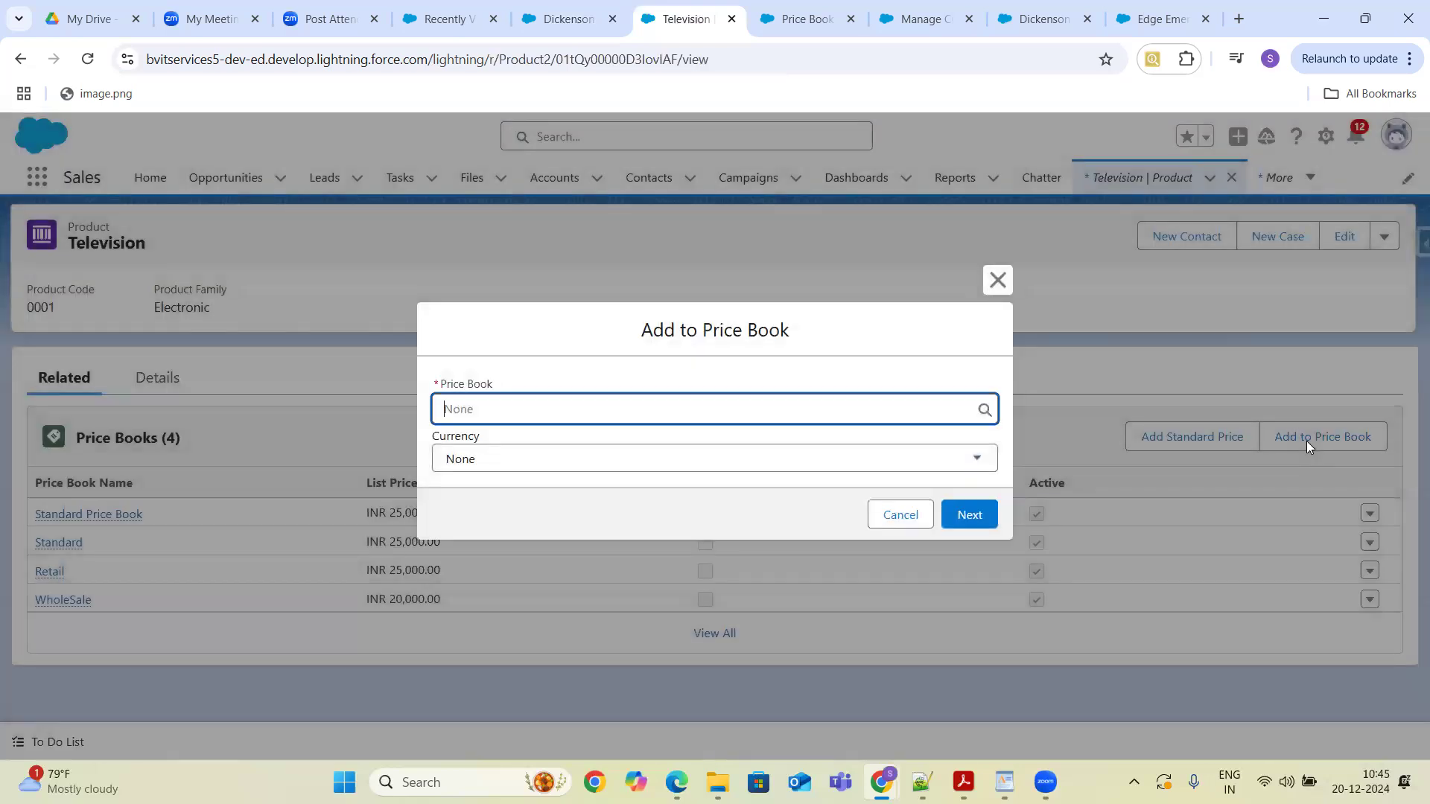
click(930, 462)
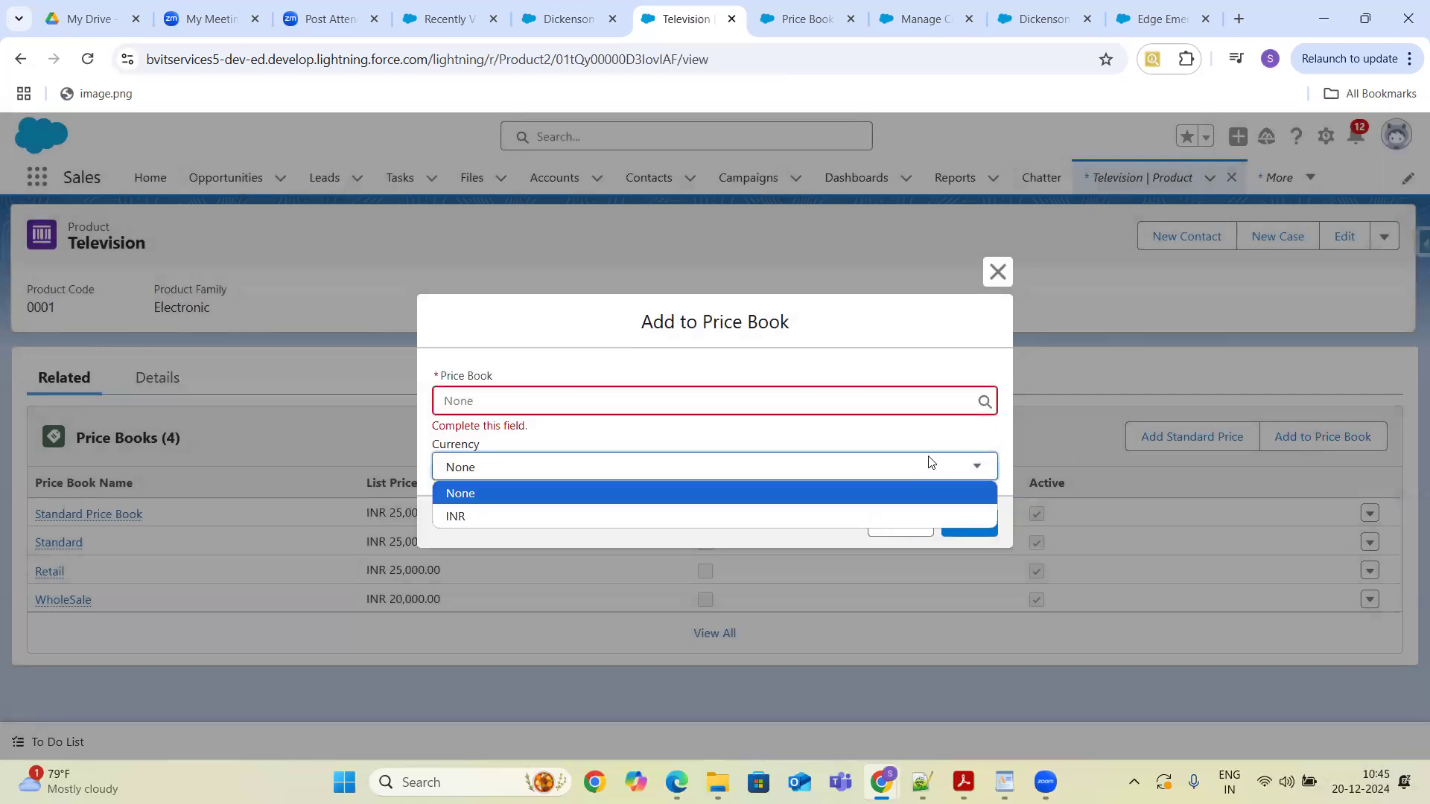
click(930, 462)
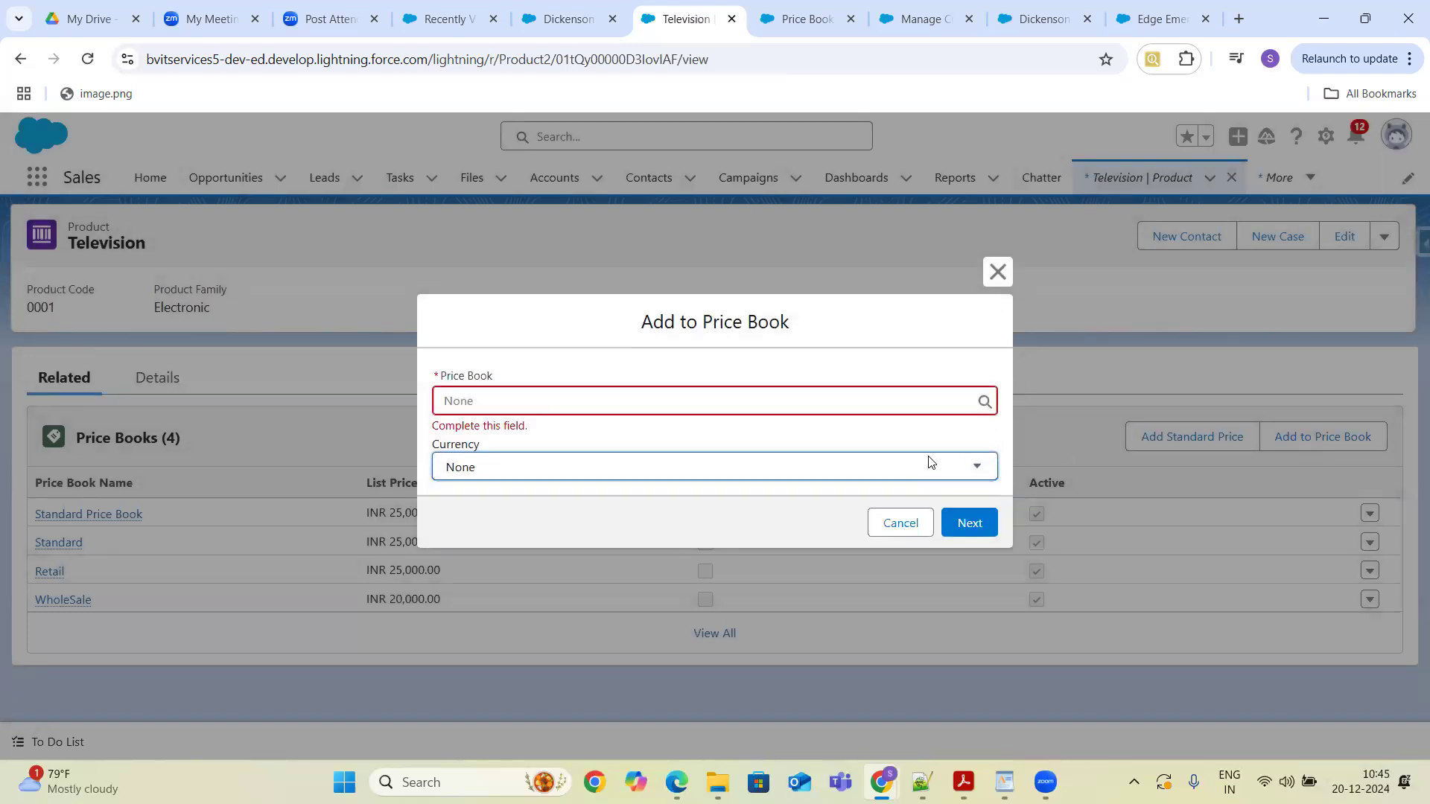
click(929, 469)
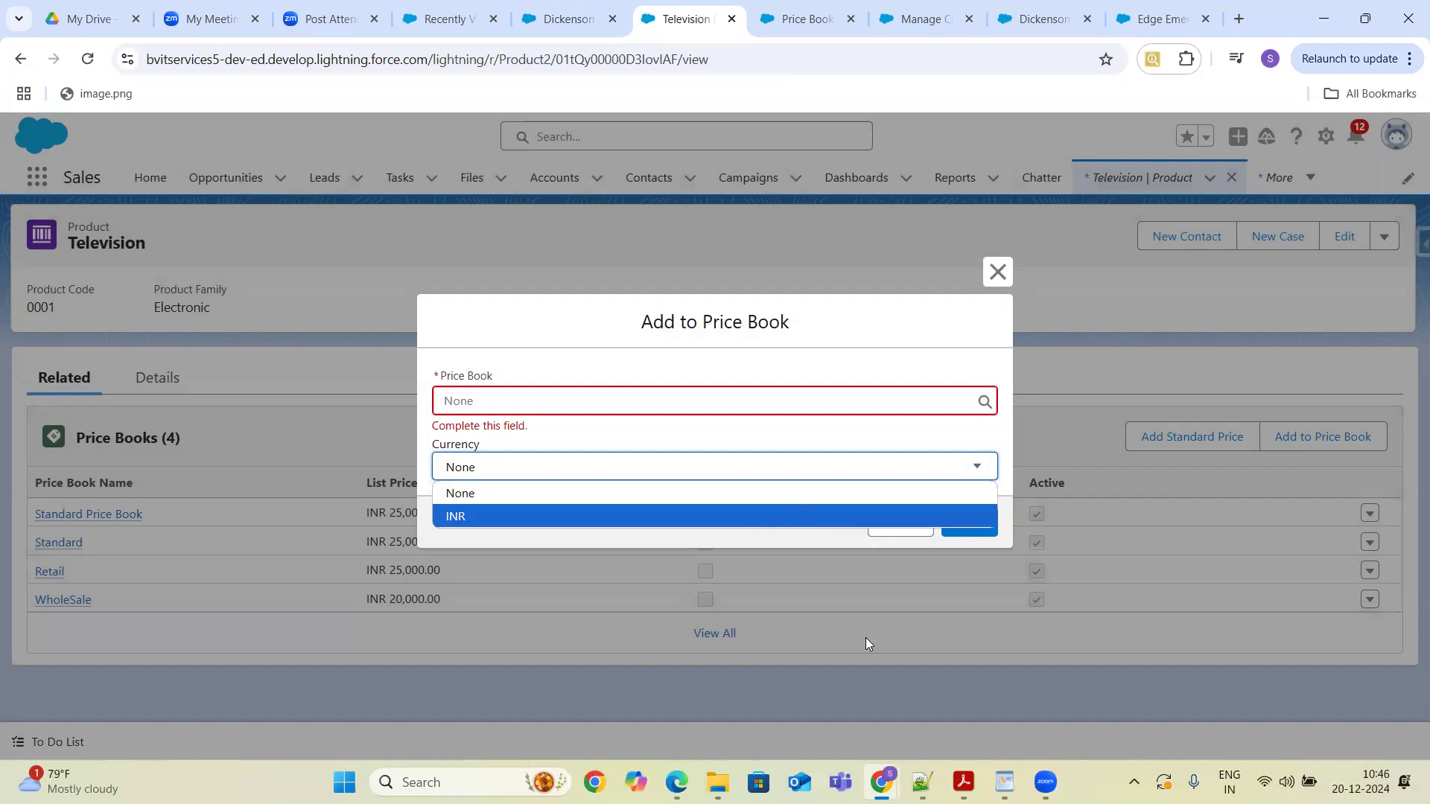
click(898, 530)
click(899, 525)
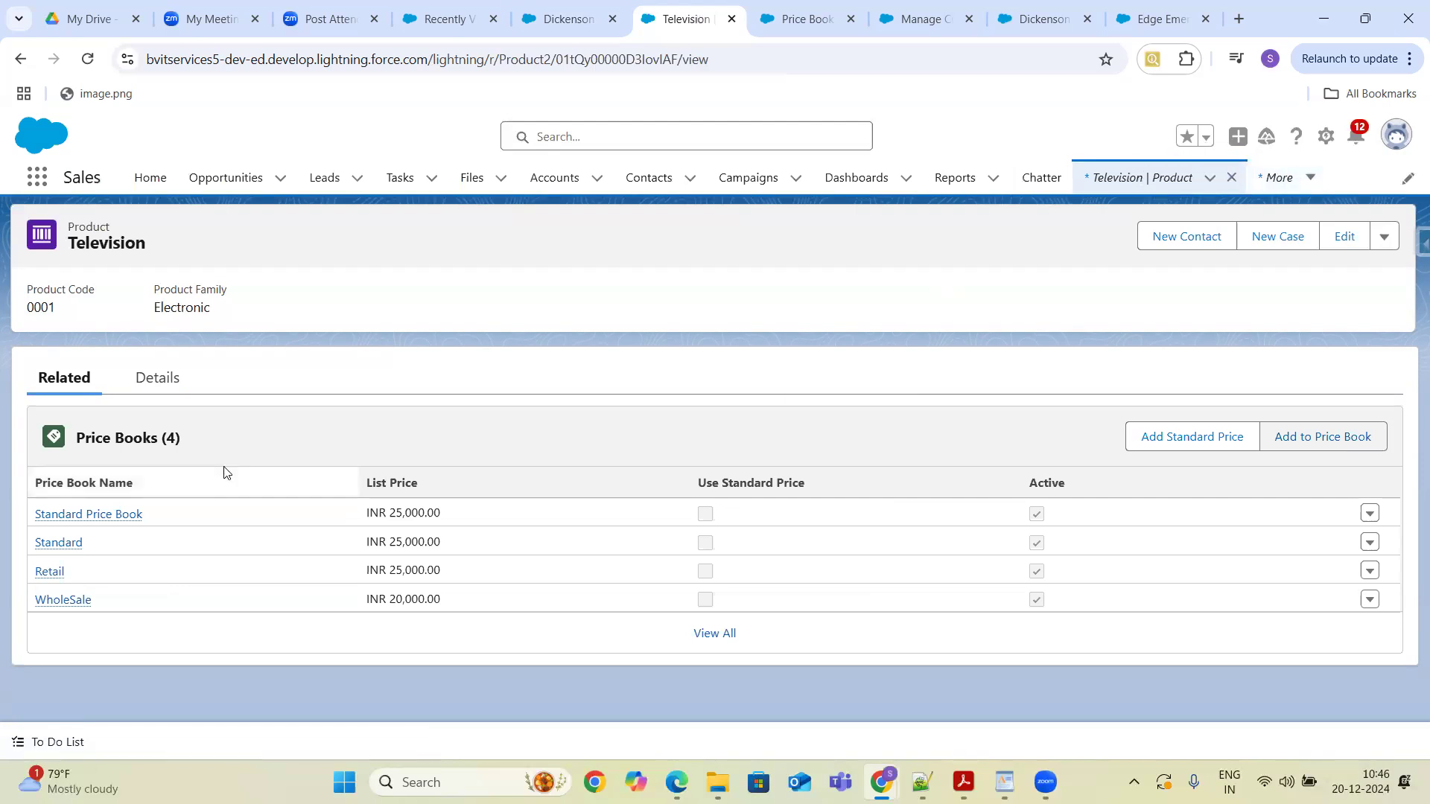
- Open the Standard Price Book record and go to the Price Book object in Object Manager
mouse_move(88, 518)
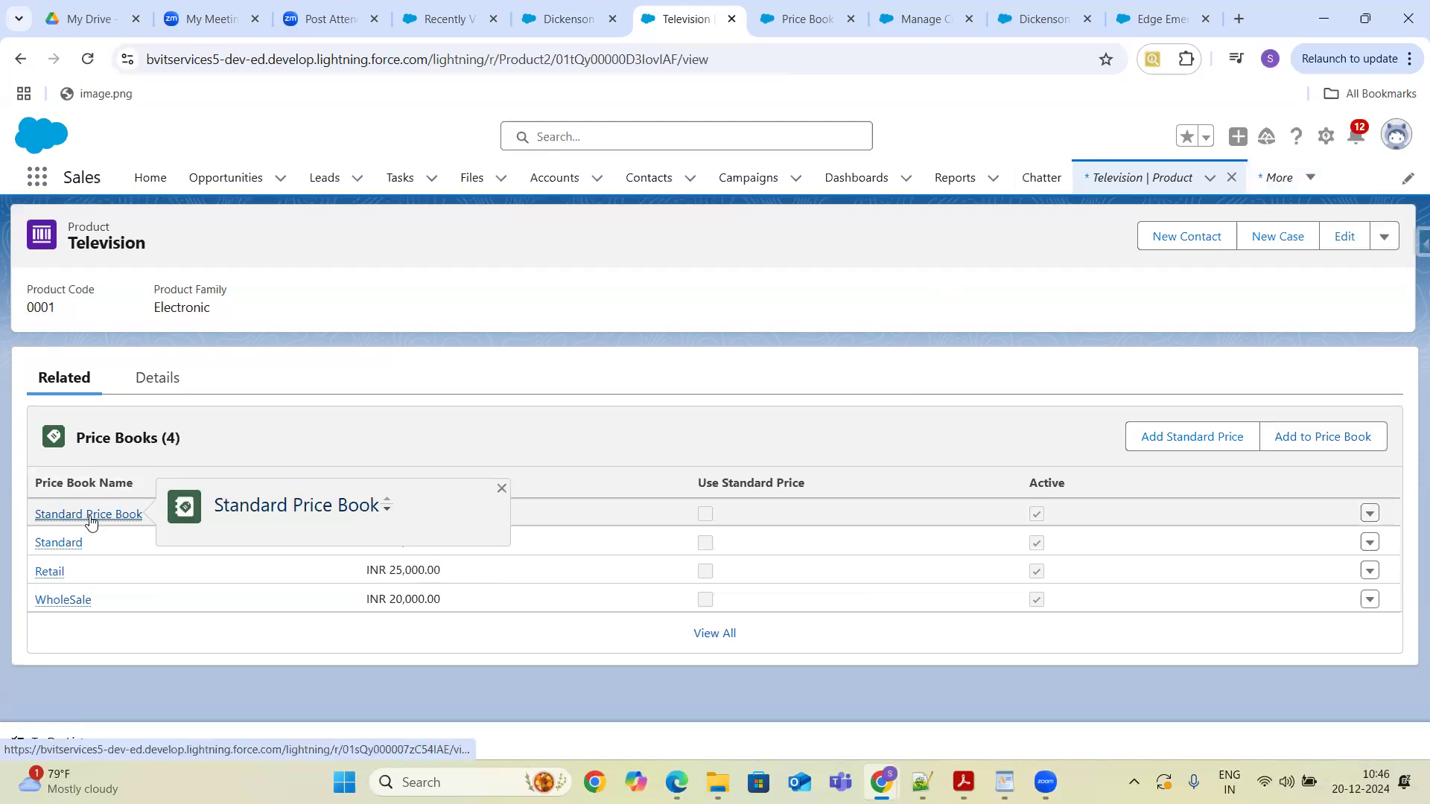
click(90, 521)
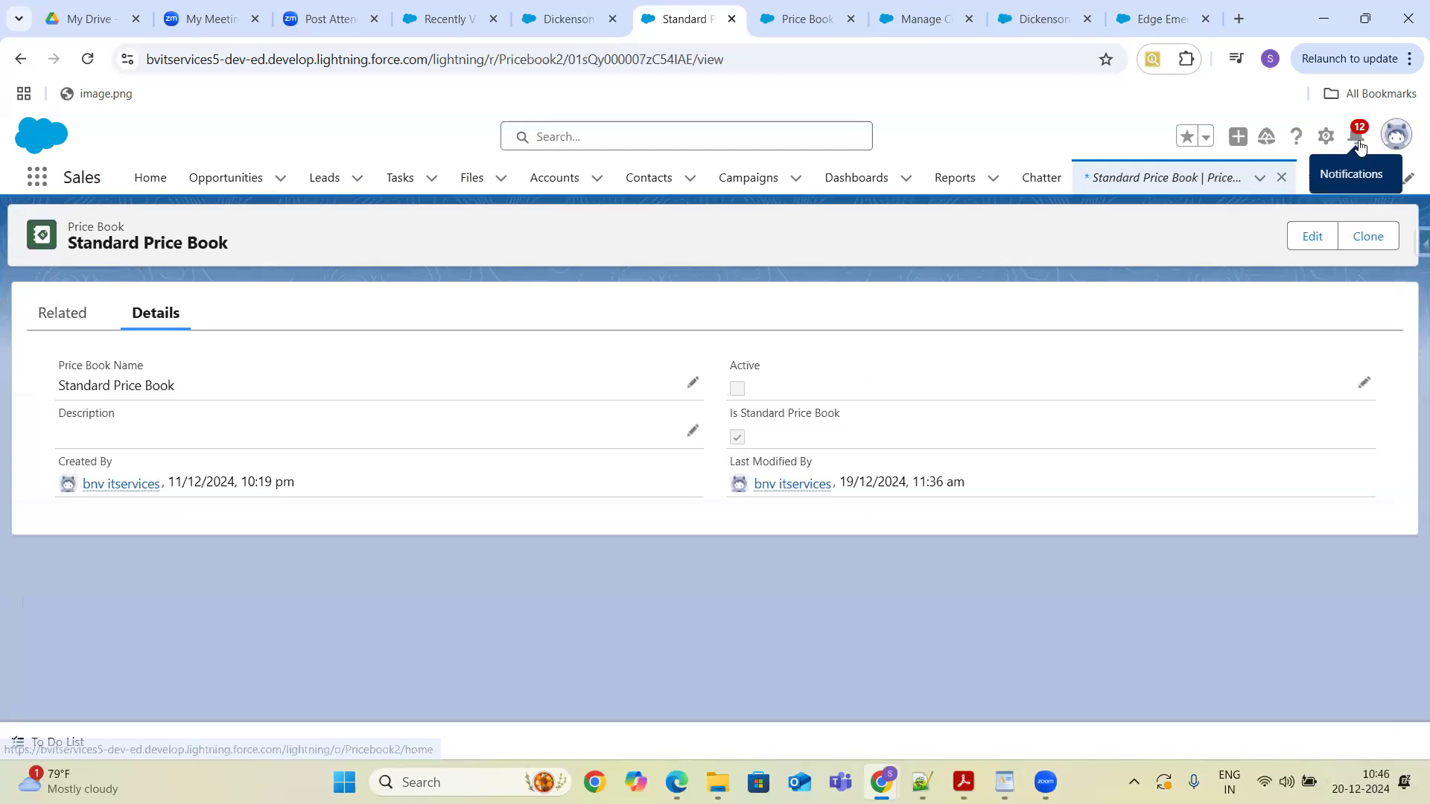
click(1327, 138)
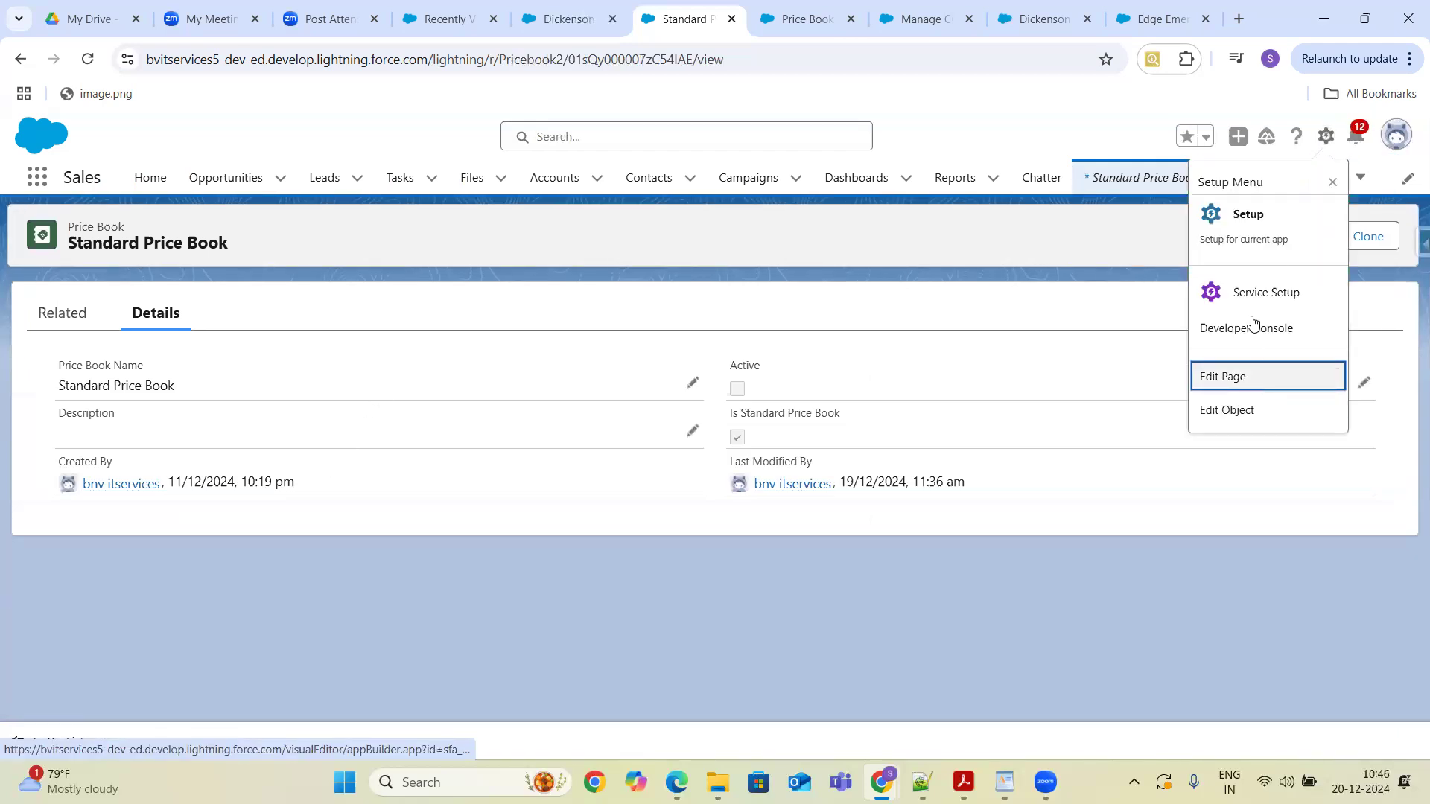
click(1230, 410)
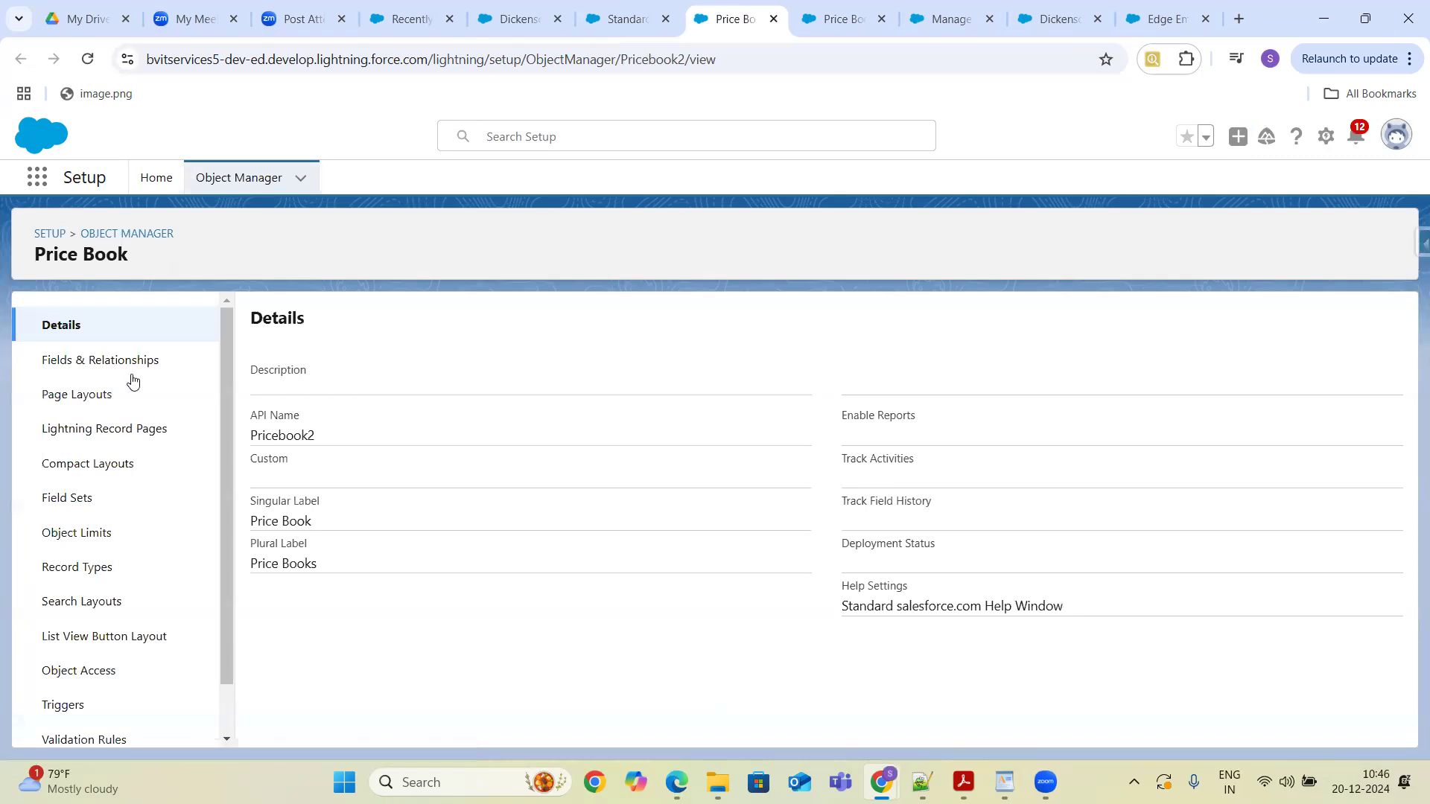
- View the Price Book object's fields, then search Object Manager for Price Book and open the Price Book Entry object
click(128, 365)
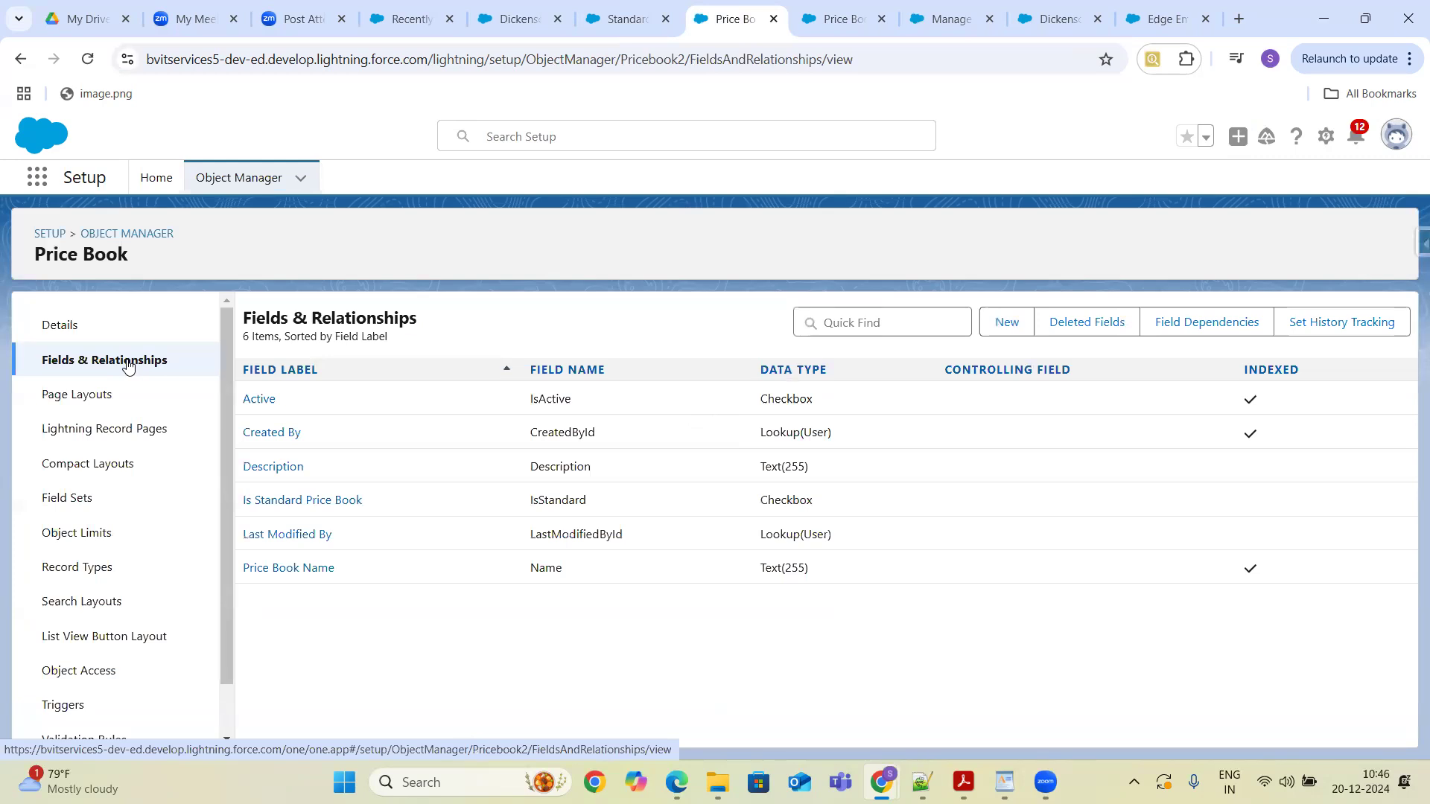
click(245, 182)
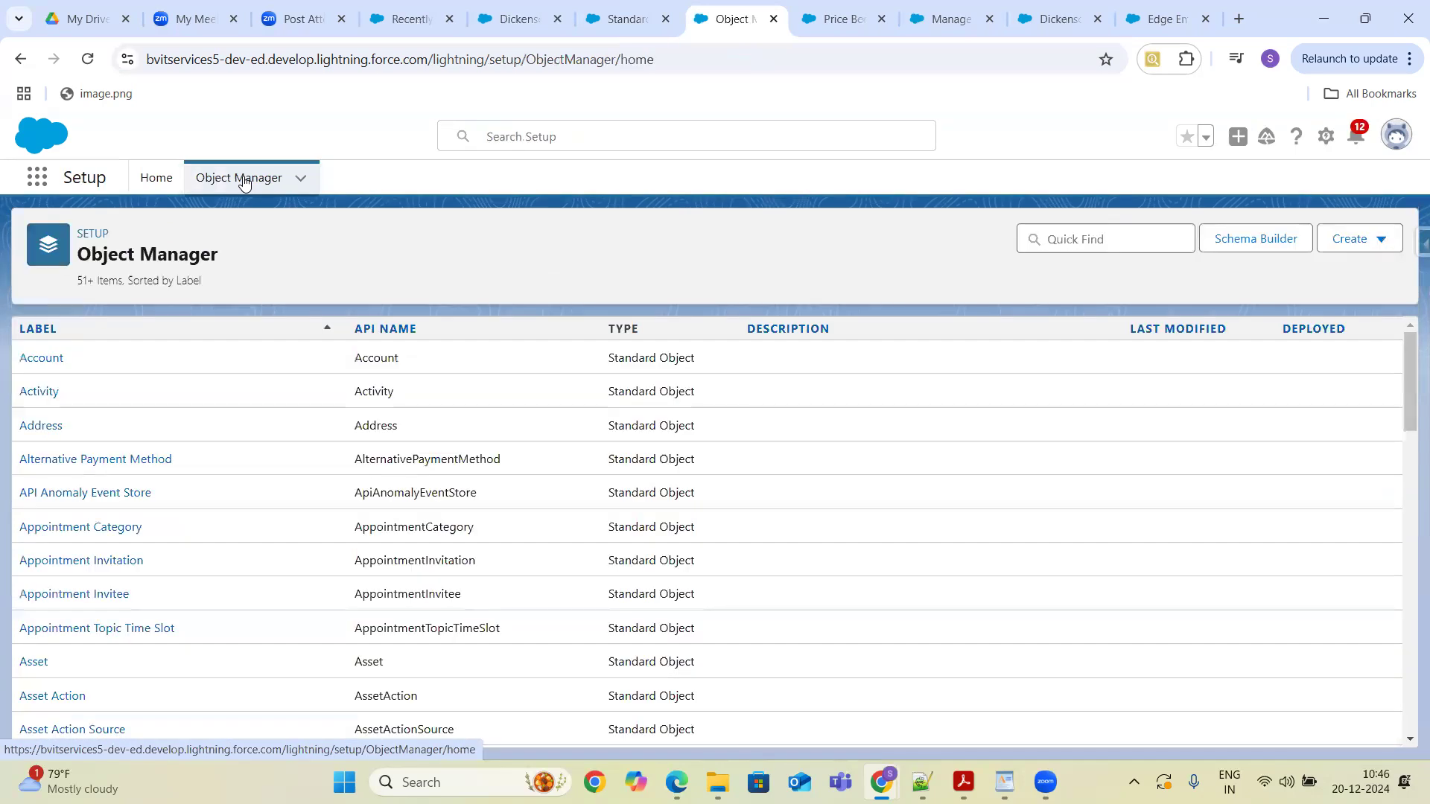
click(1085, 240)
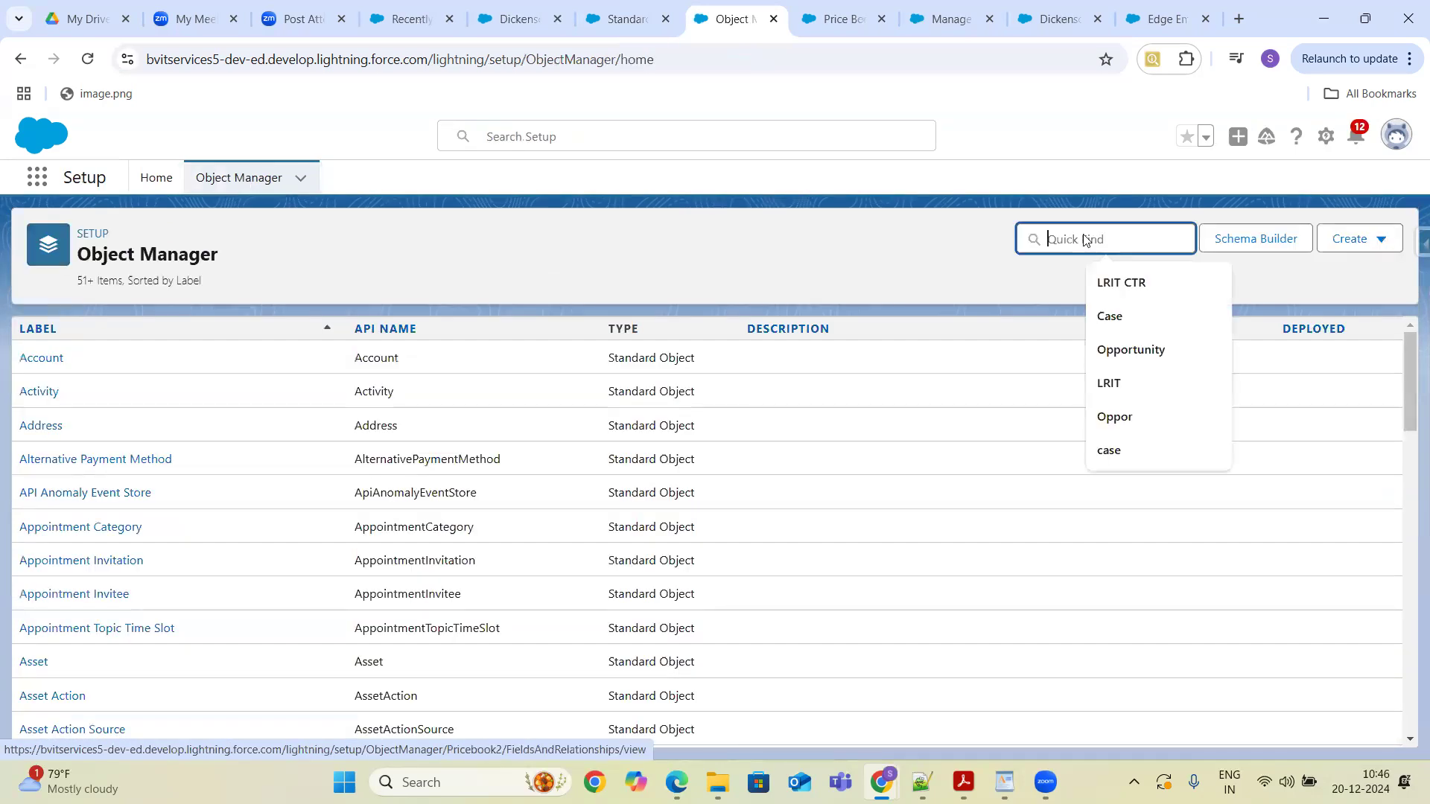
text(Pro)
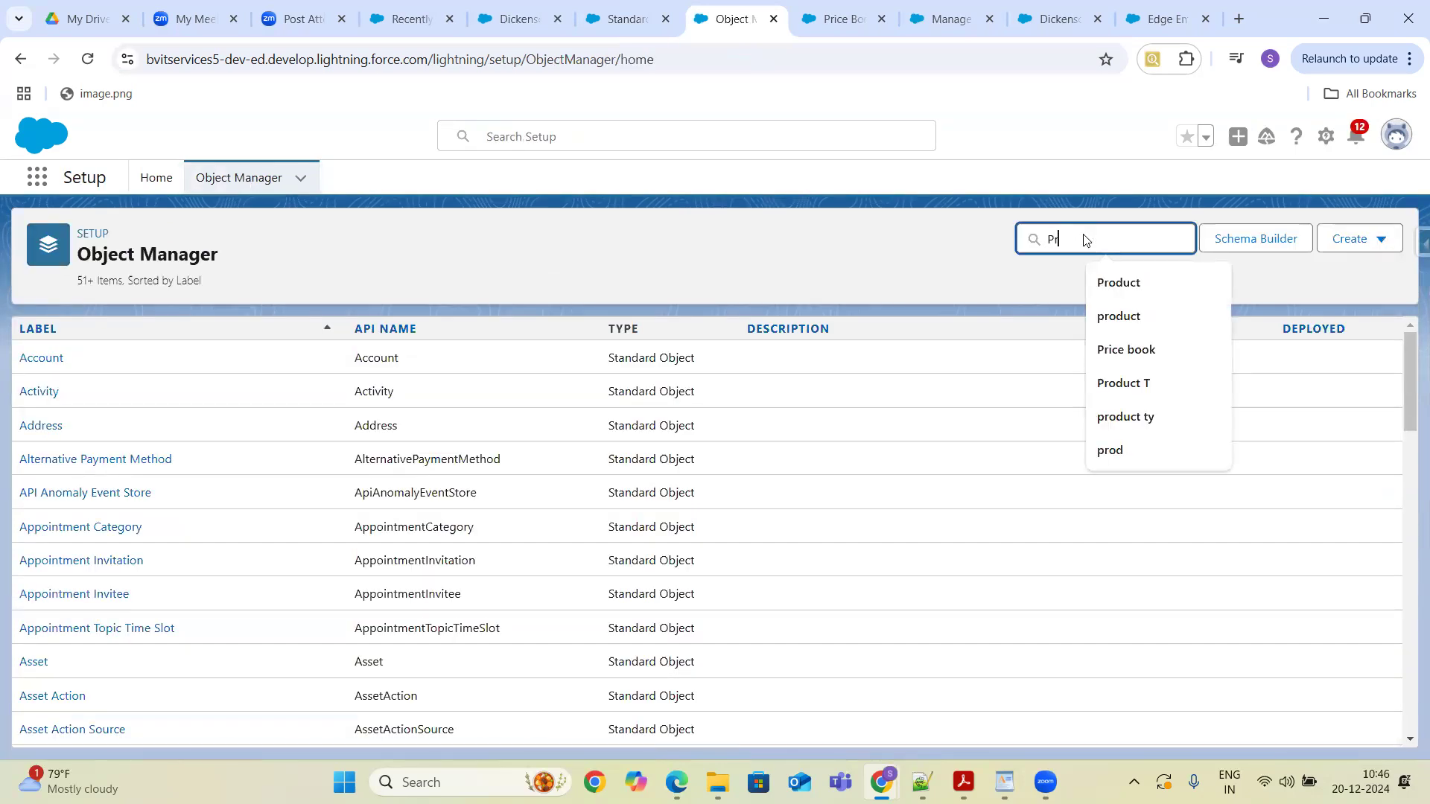
key(BackSpace)
key(BackSpace)
text(rice)
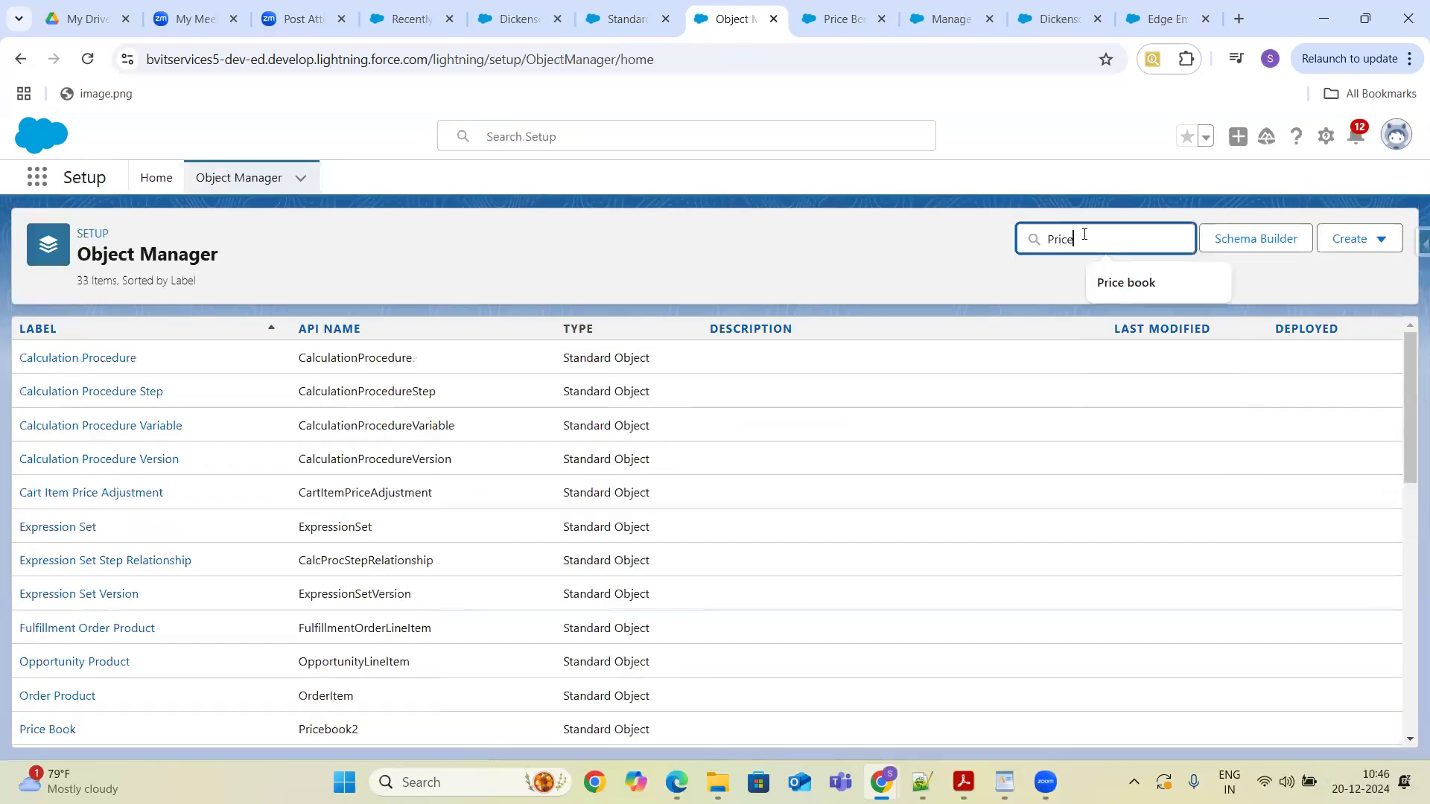
text(Book)
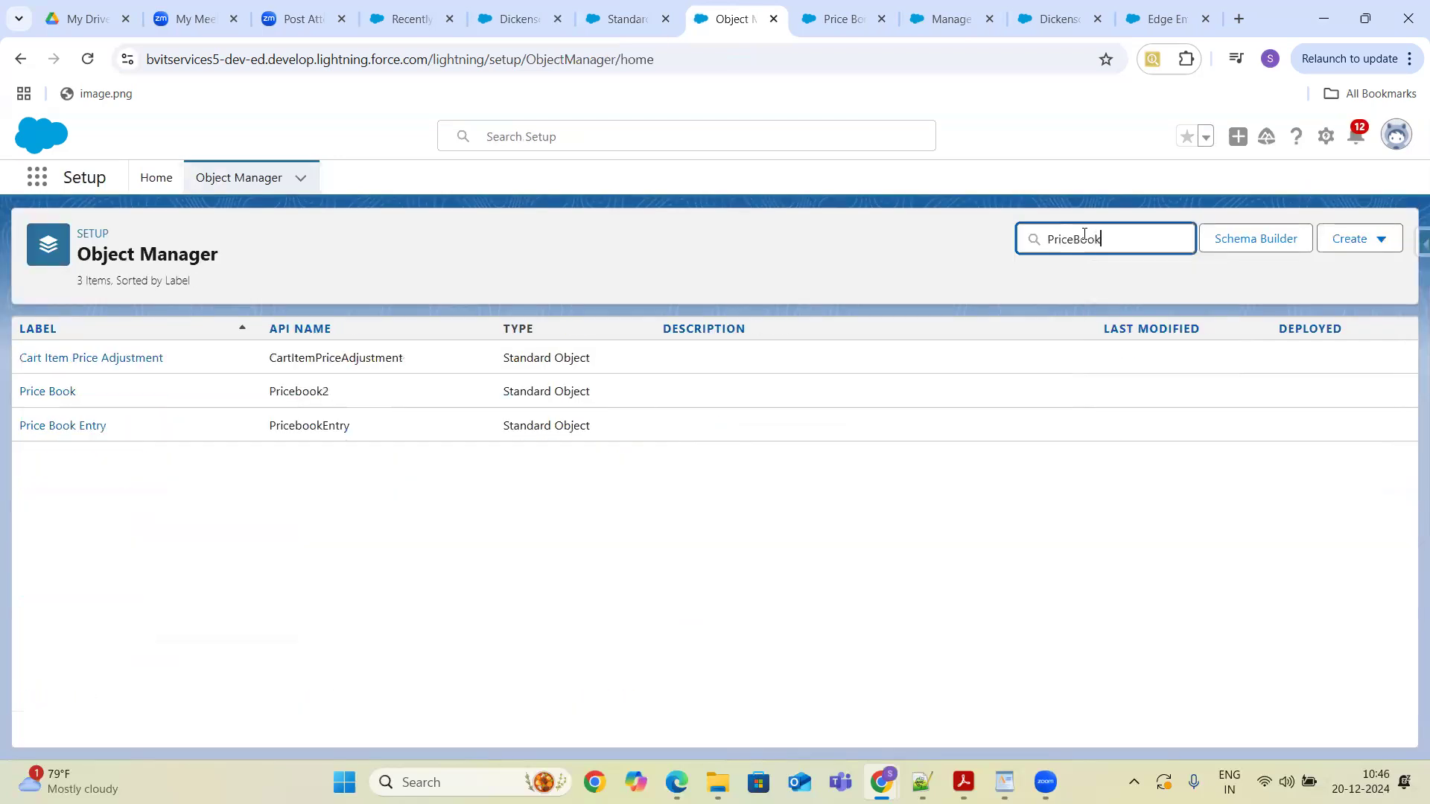
key(BackSpace)
key(BackSpace)
key(BackSpace)
key(BackSpace)
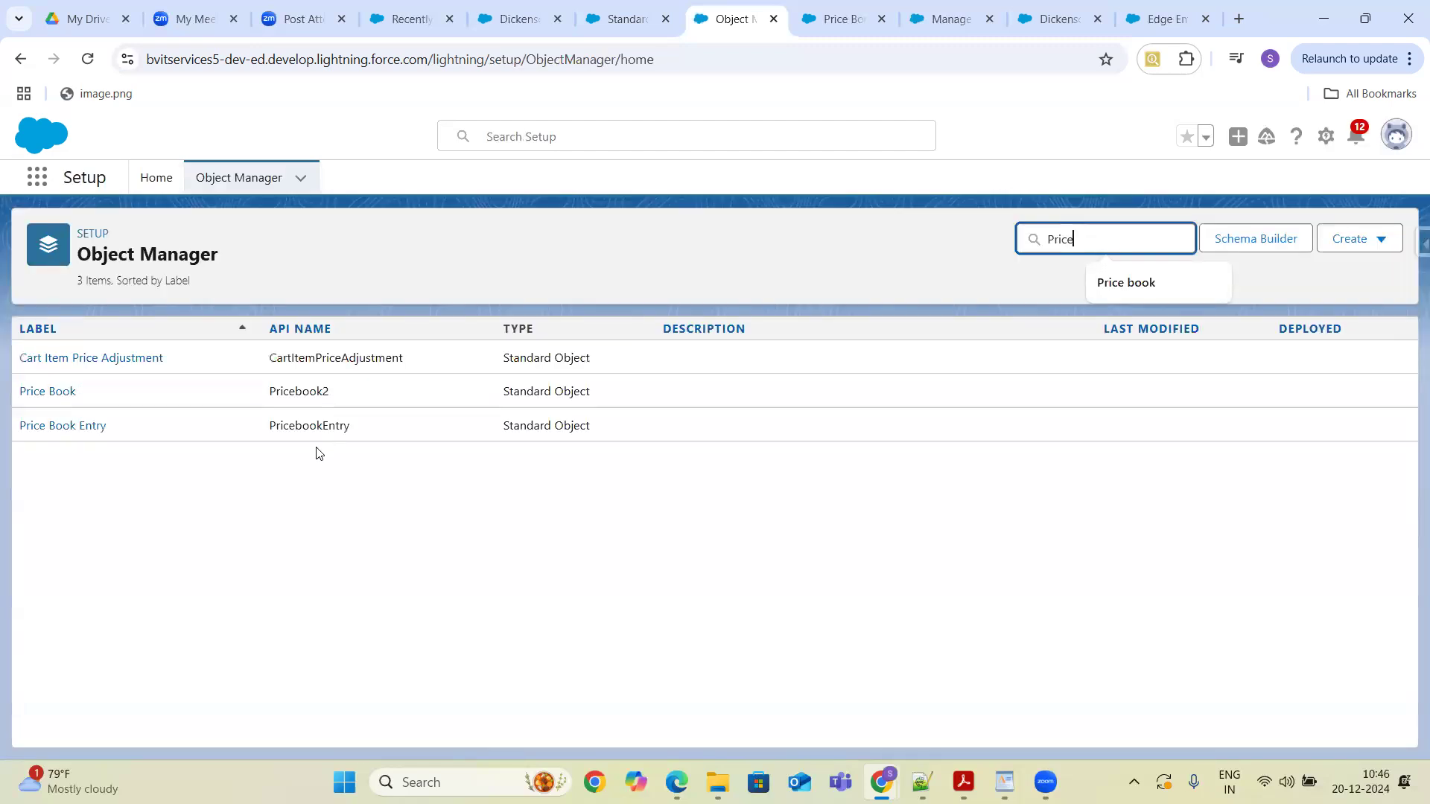
click(80, 427)
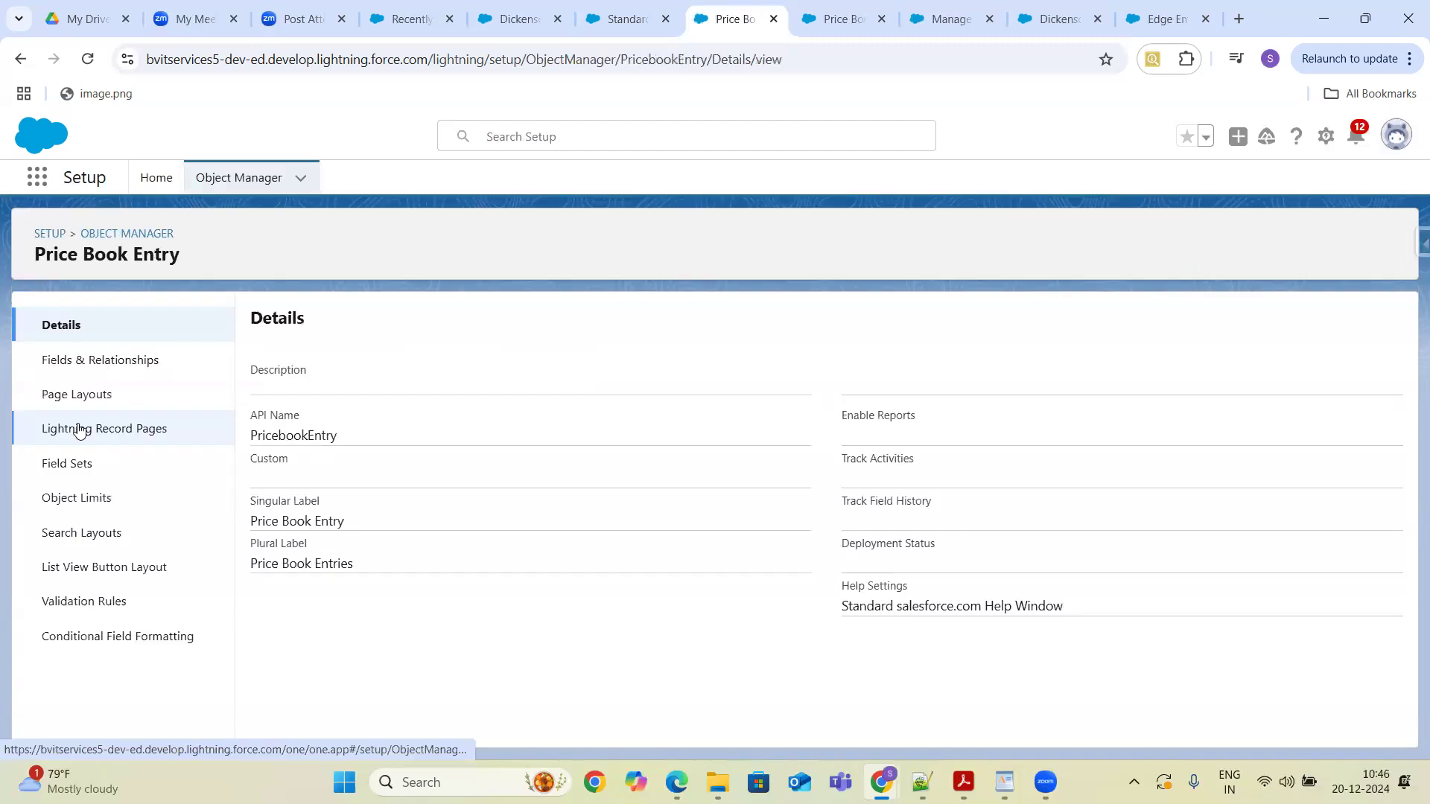
- Open the Price Book Entry Currency field and view its field accessibility options
click(111, 365)
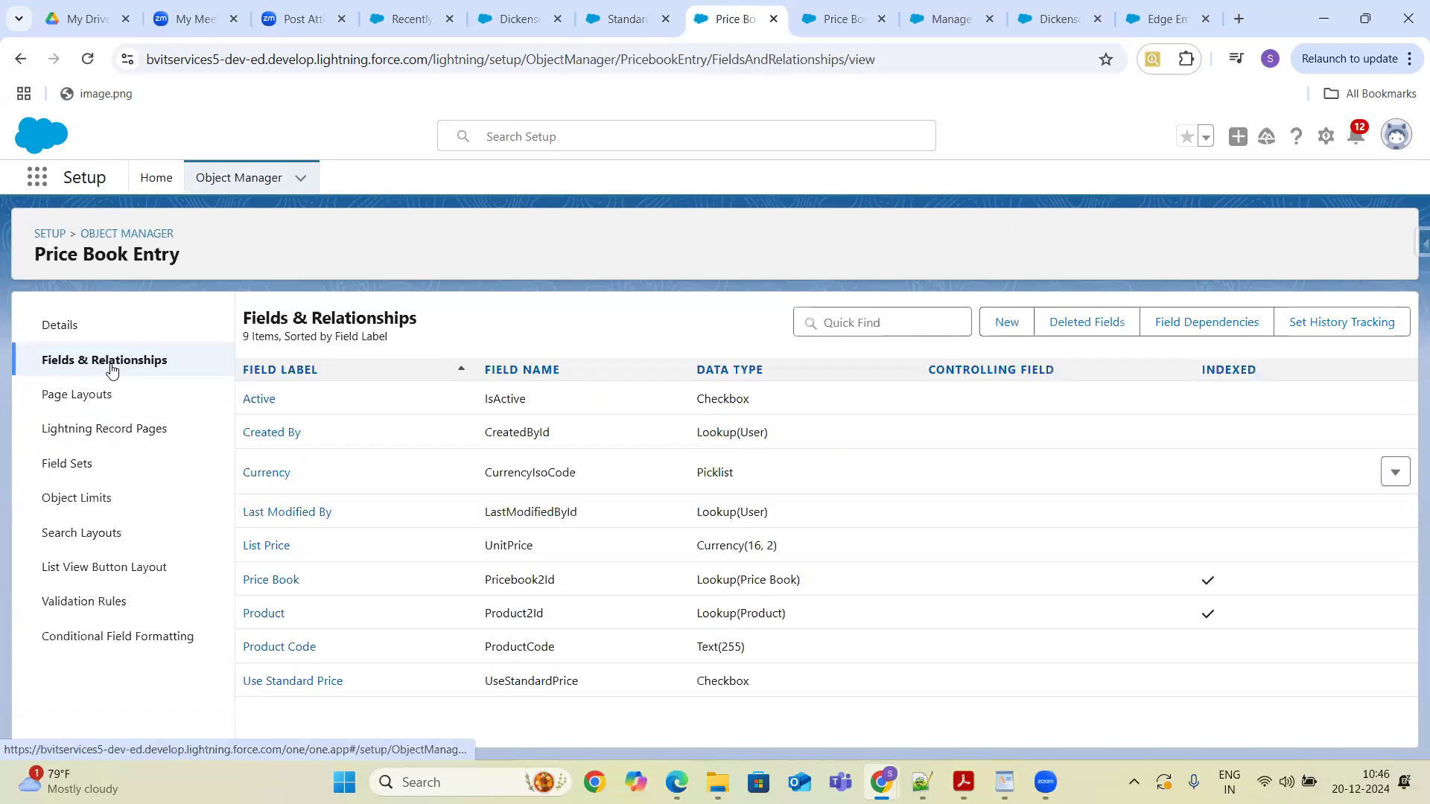
click(265, 473)
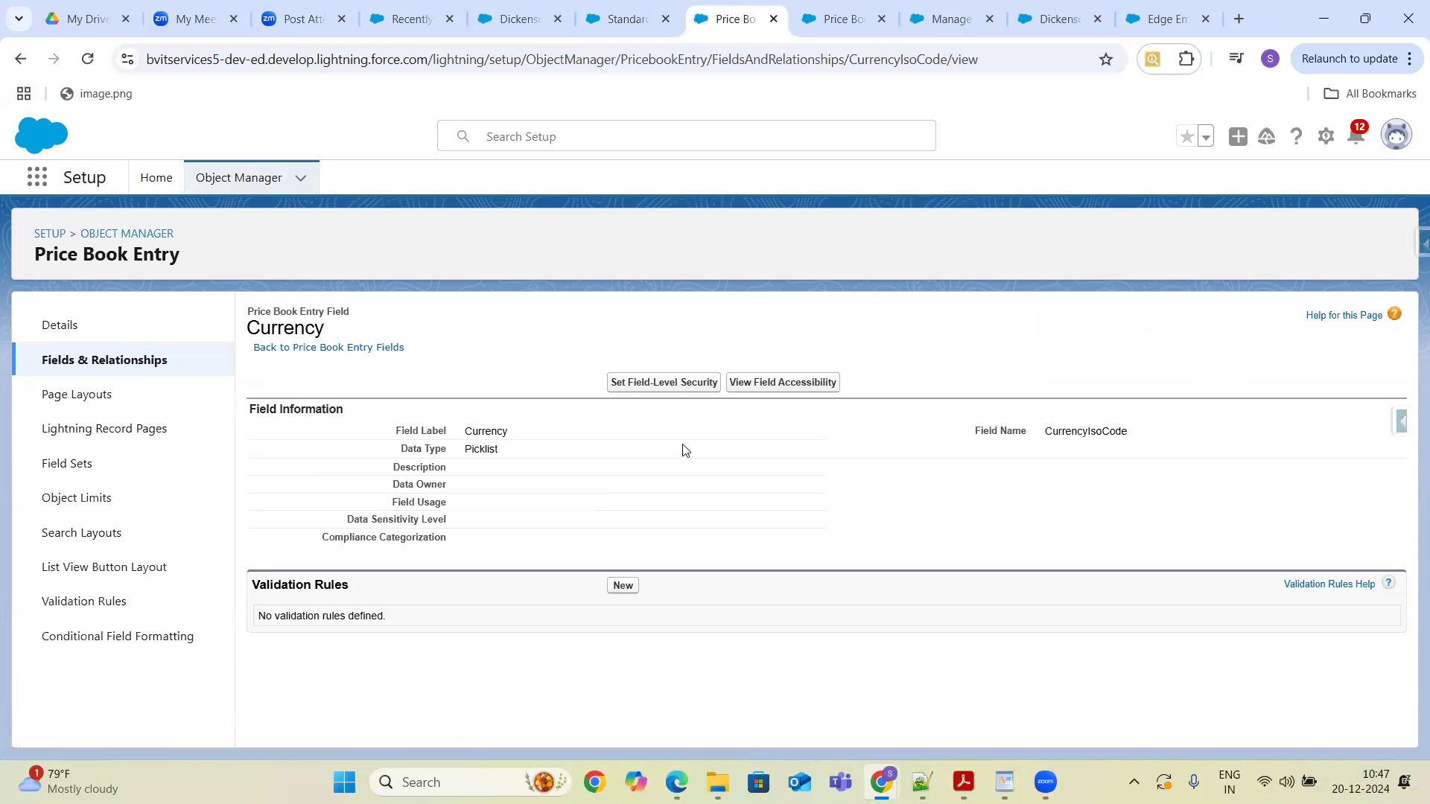
double_click(1075, 431)
click(795, 382)
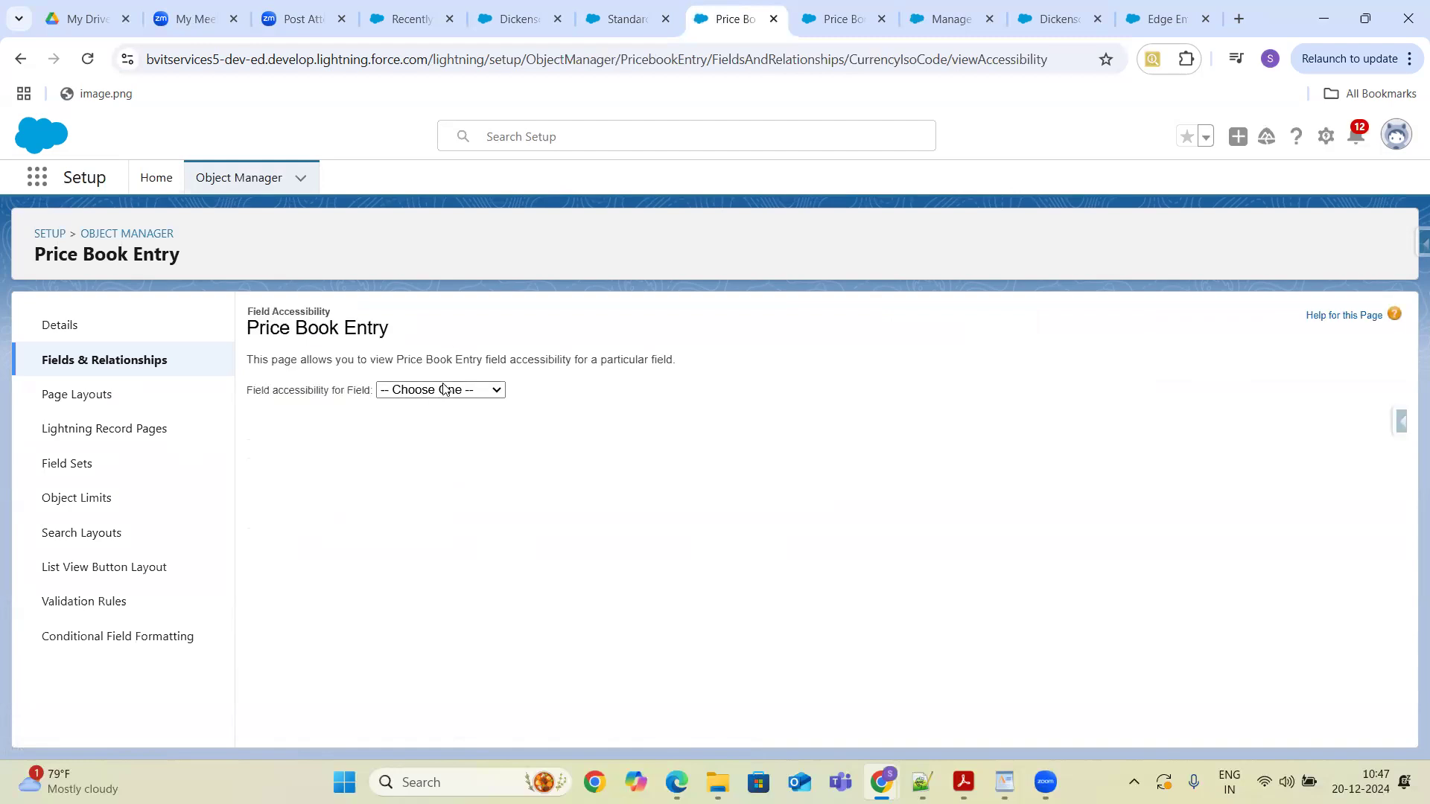
click(444, 388)
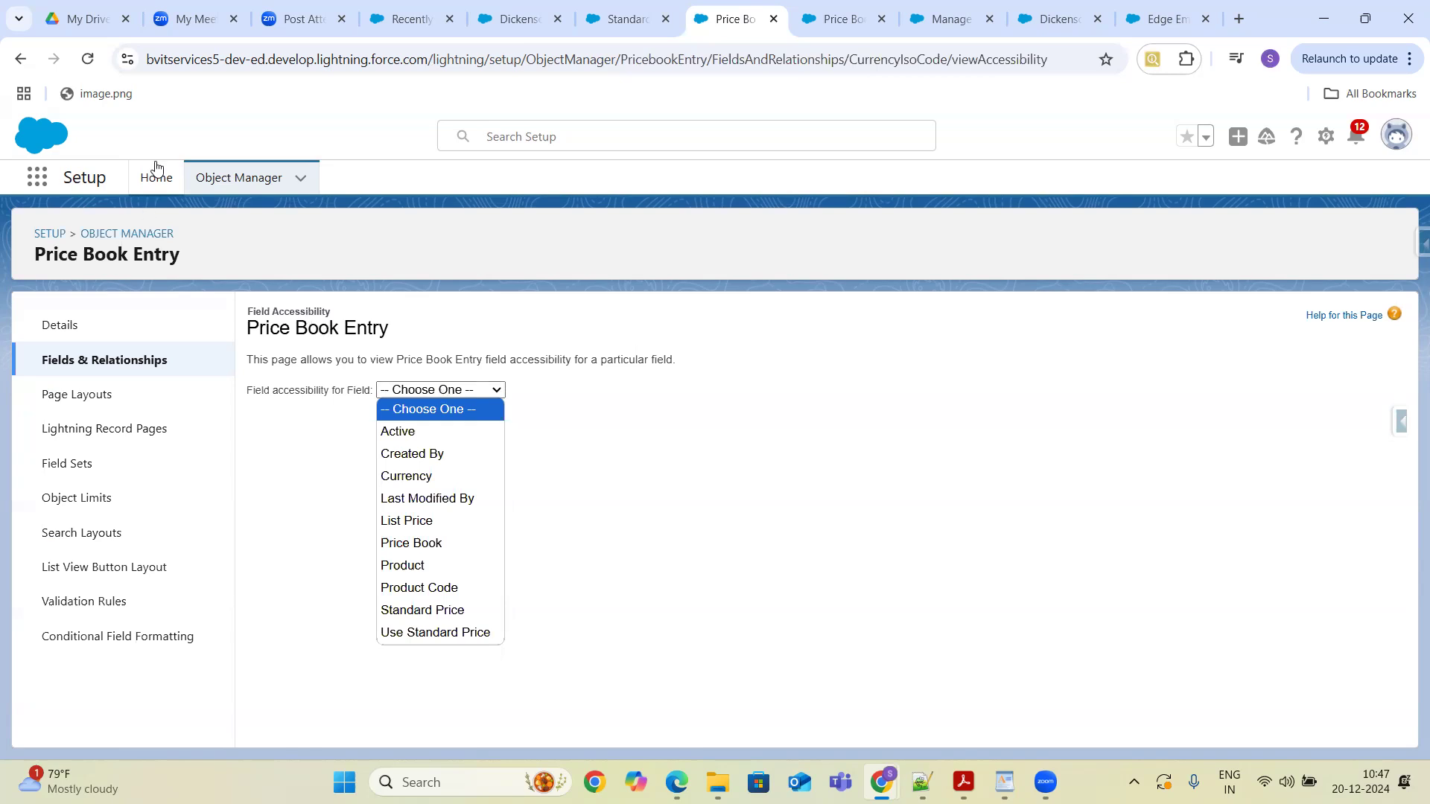
- Search Object Manager for Product and open the Product object's Product Currency field
click(126, 236)
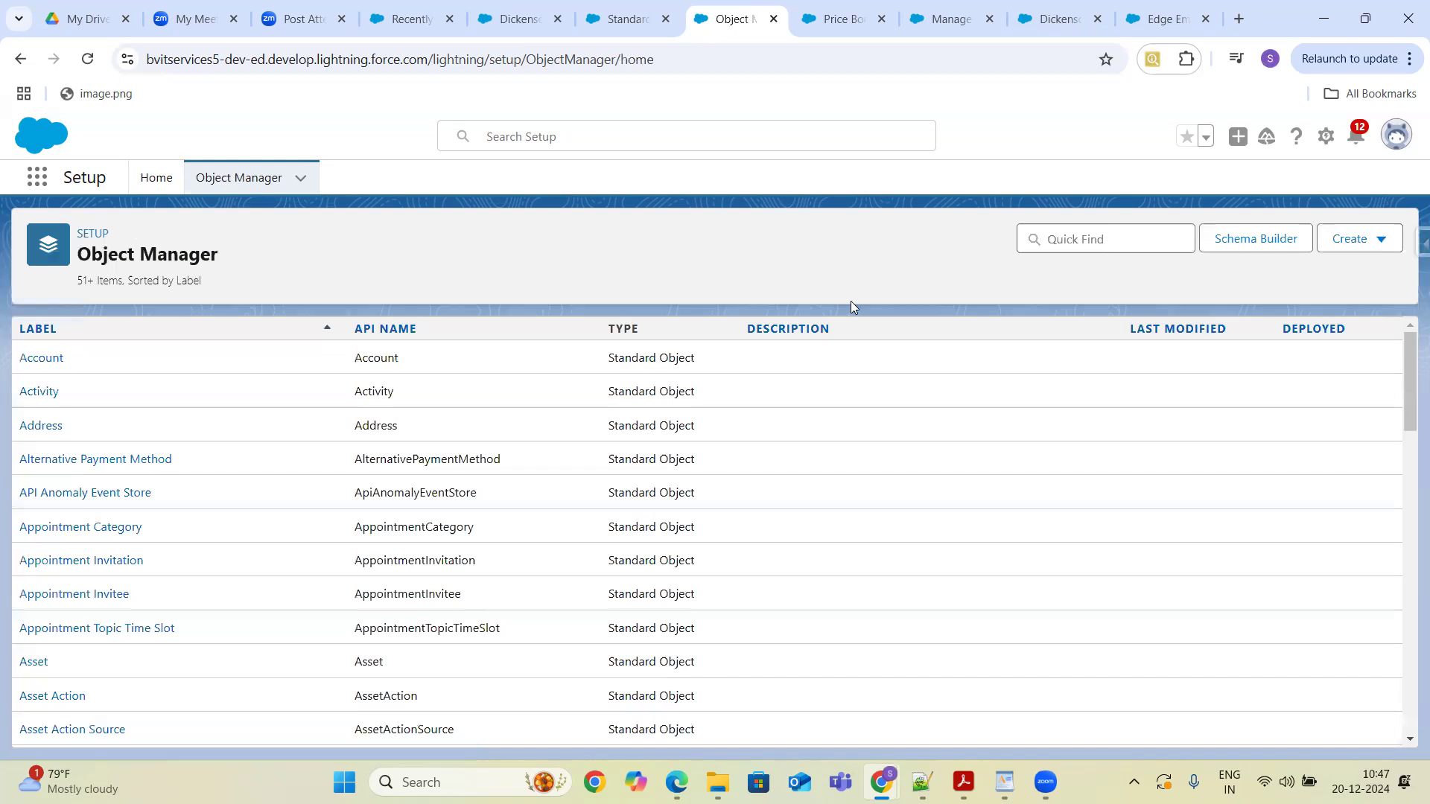
click(1117, 235)
text(Product)
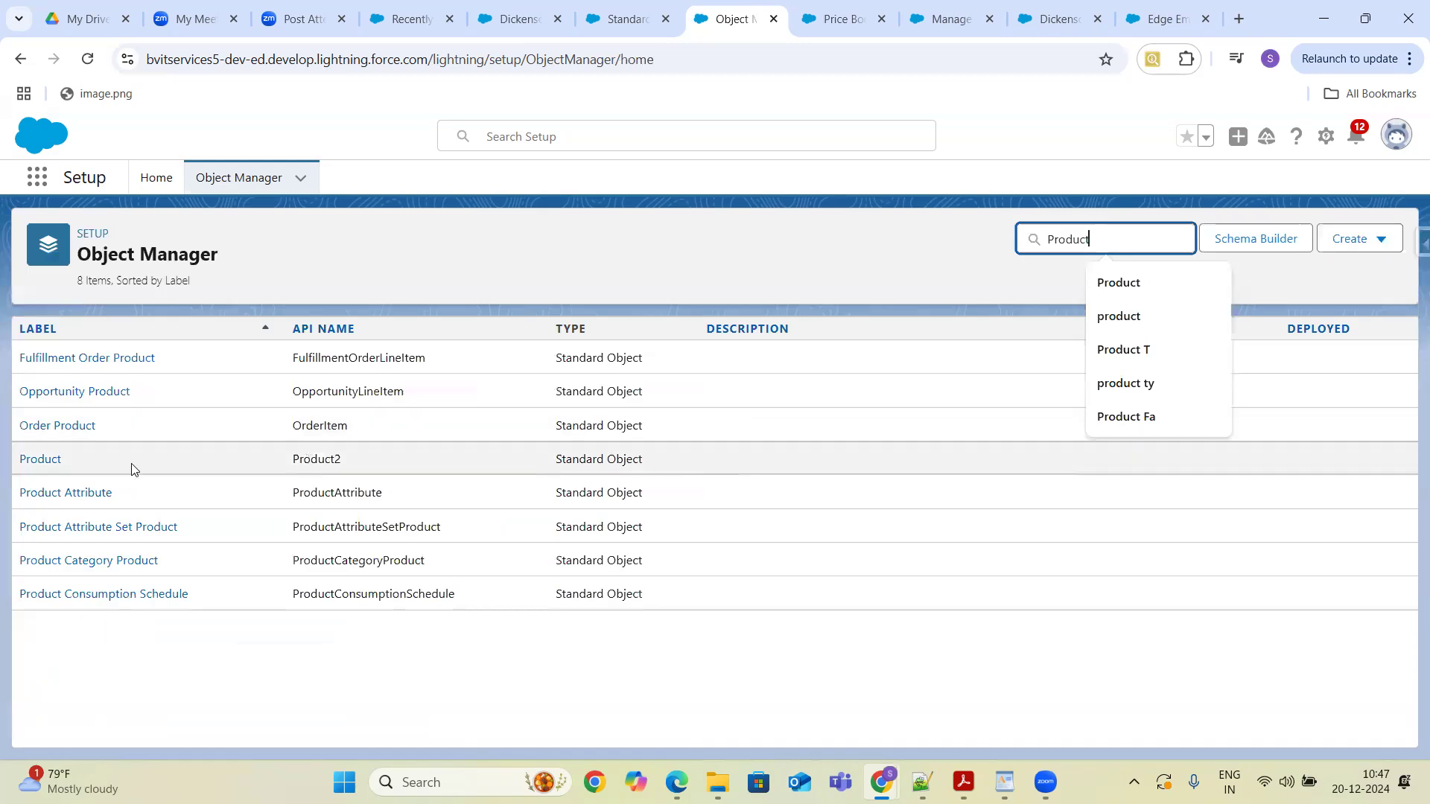
click(40, 459)
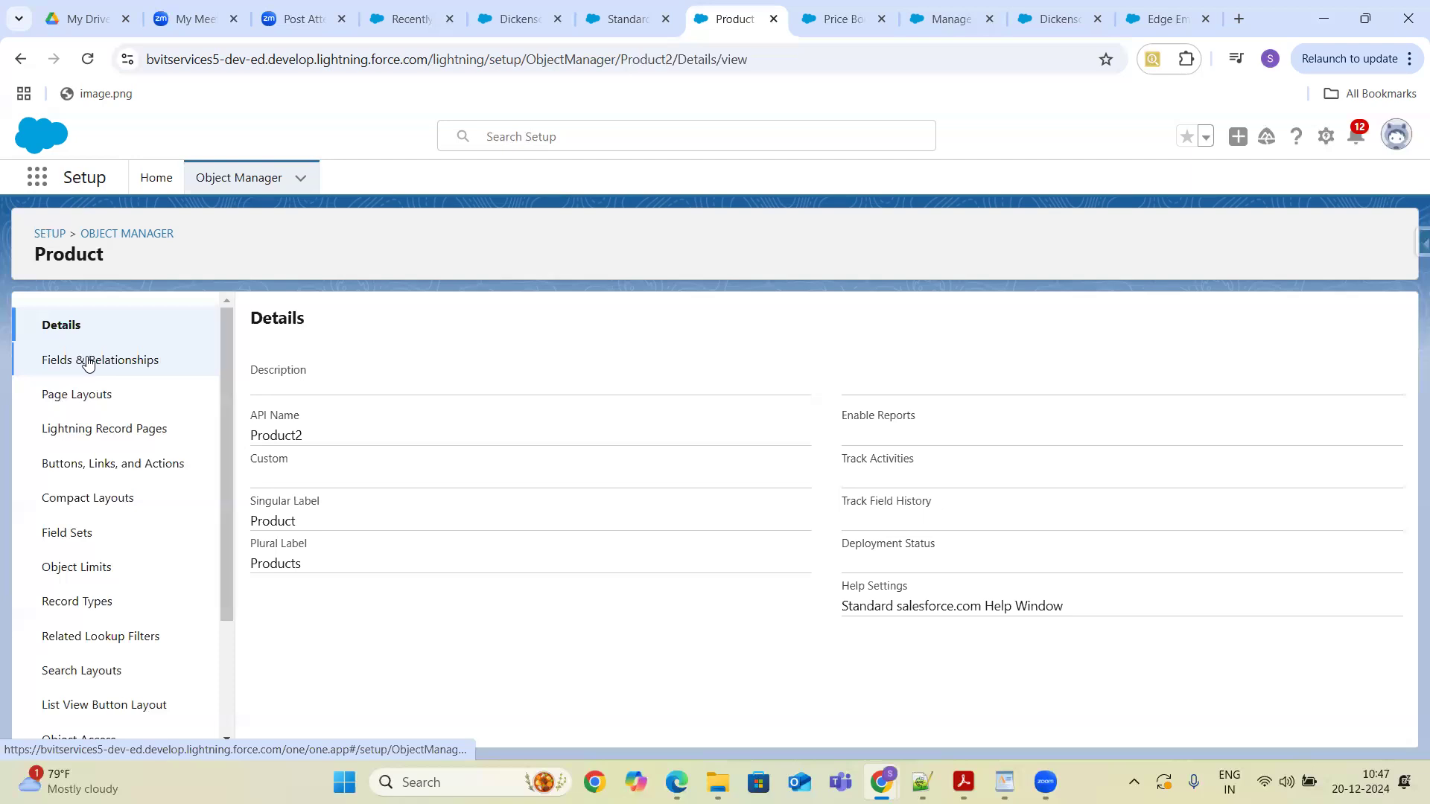
click(88, 362)
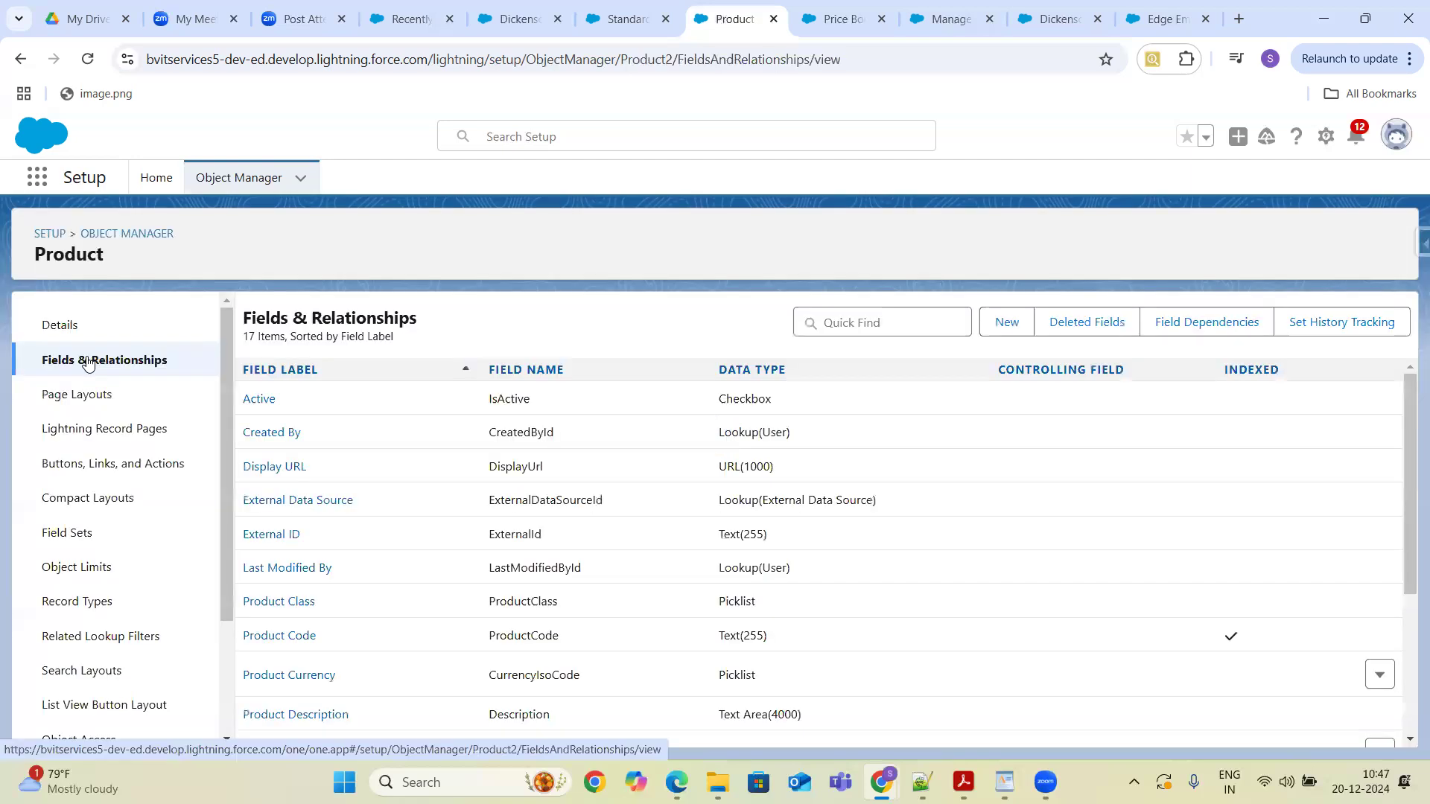
click(852, 319)
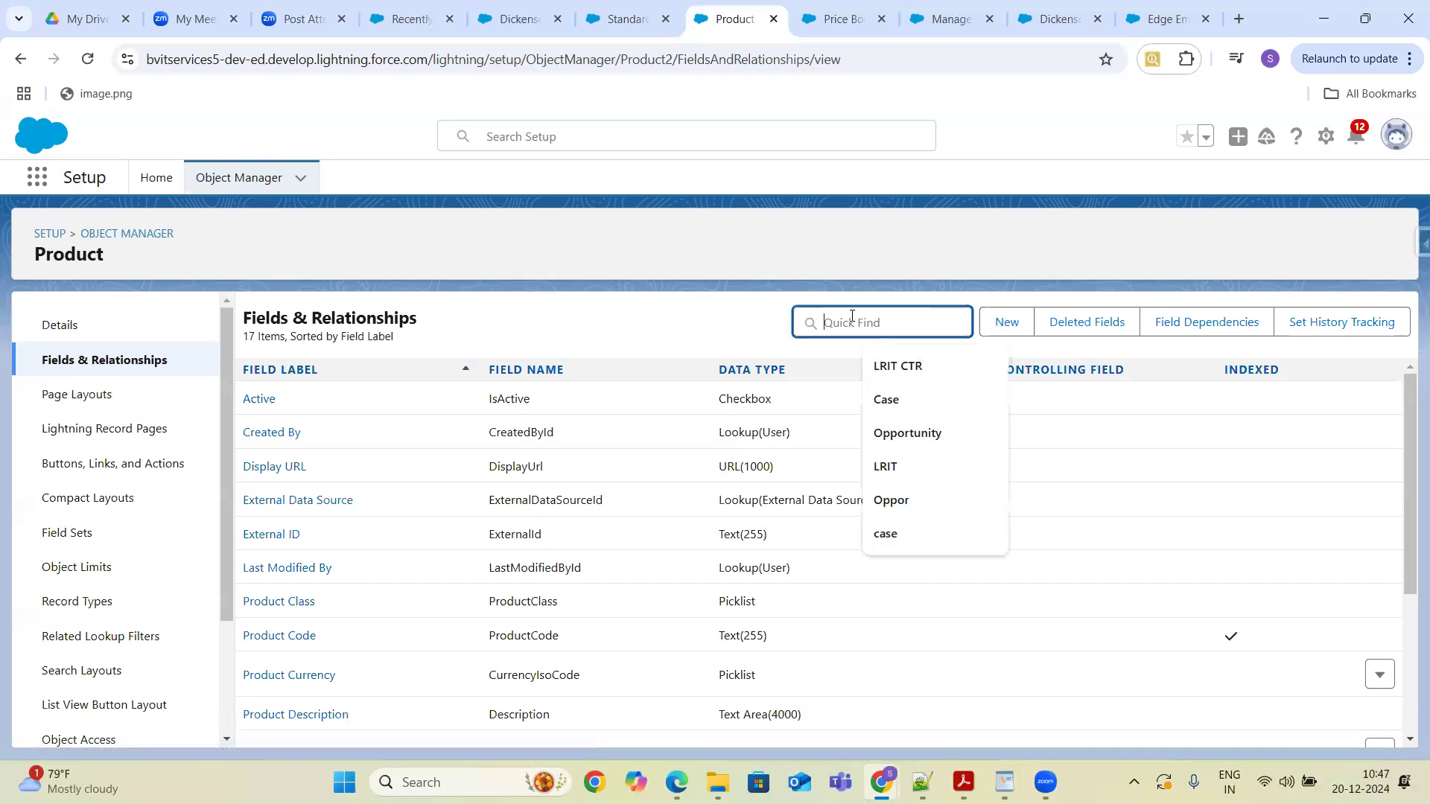
text(Cur)
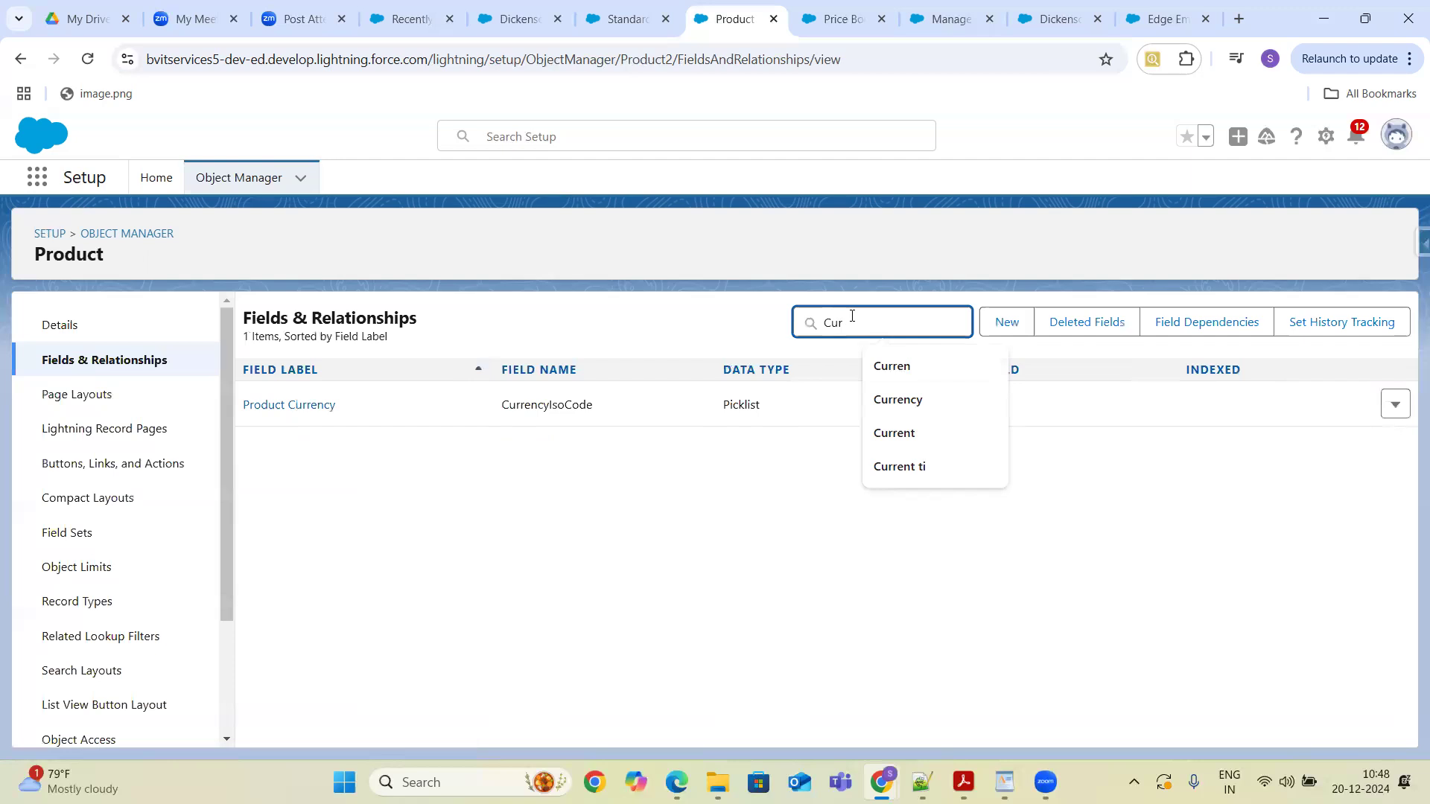
click(298, 405)
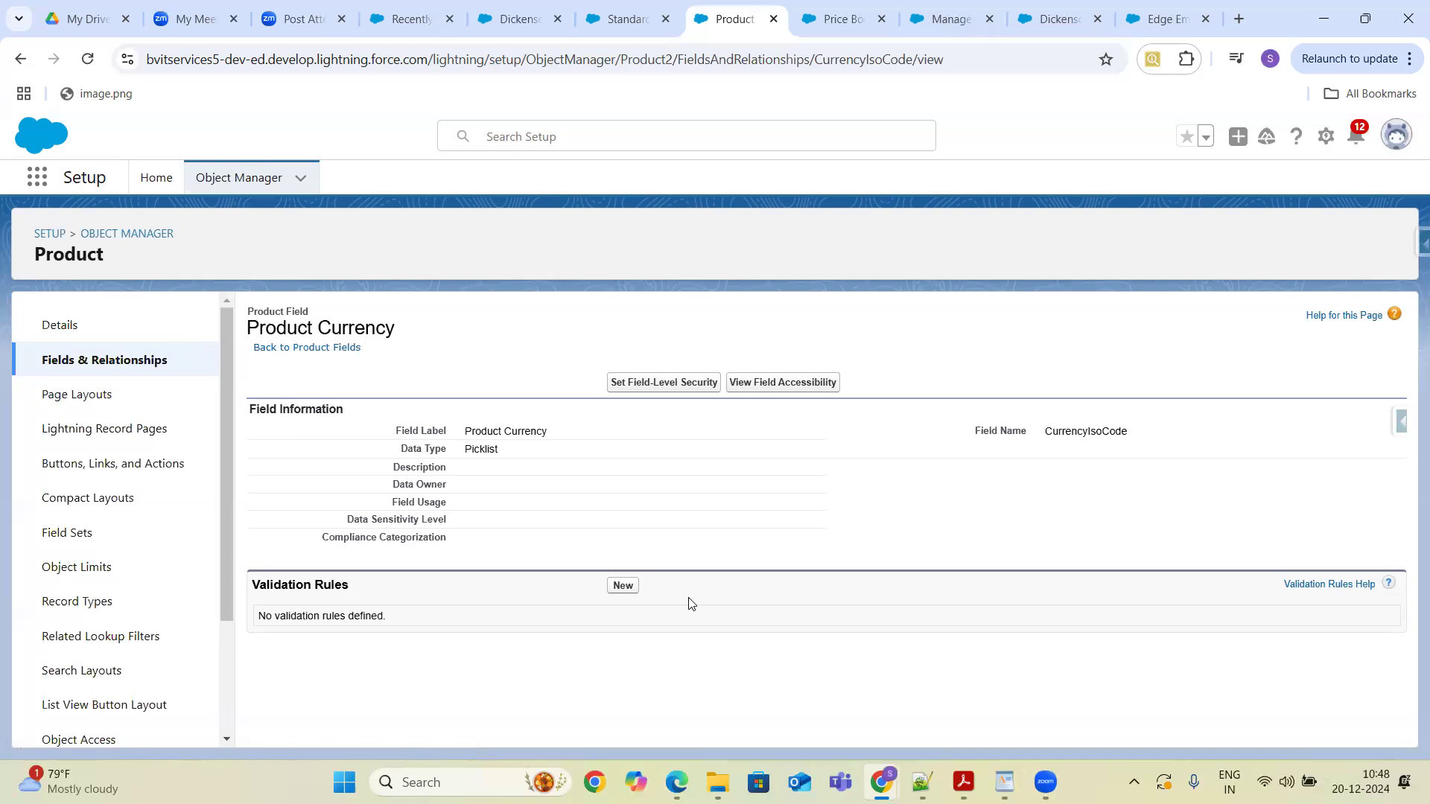
- Open a new browser tab and search Google for multicurrency not display while configuring prodcts
click(628, 14)
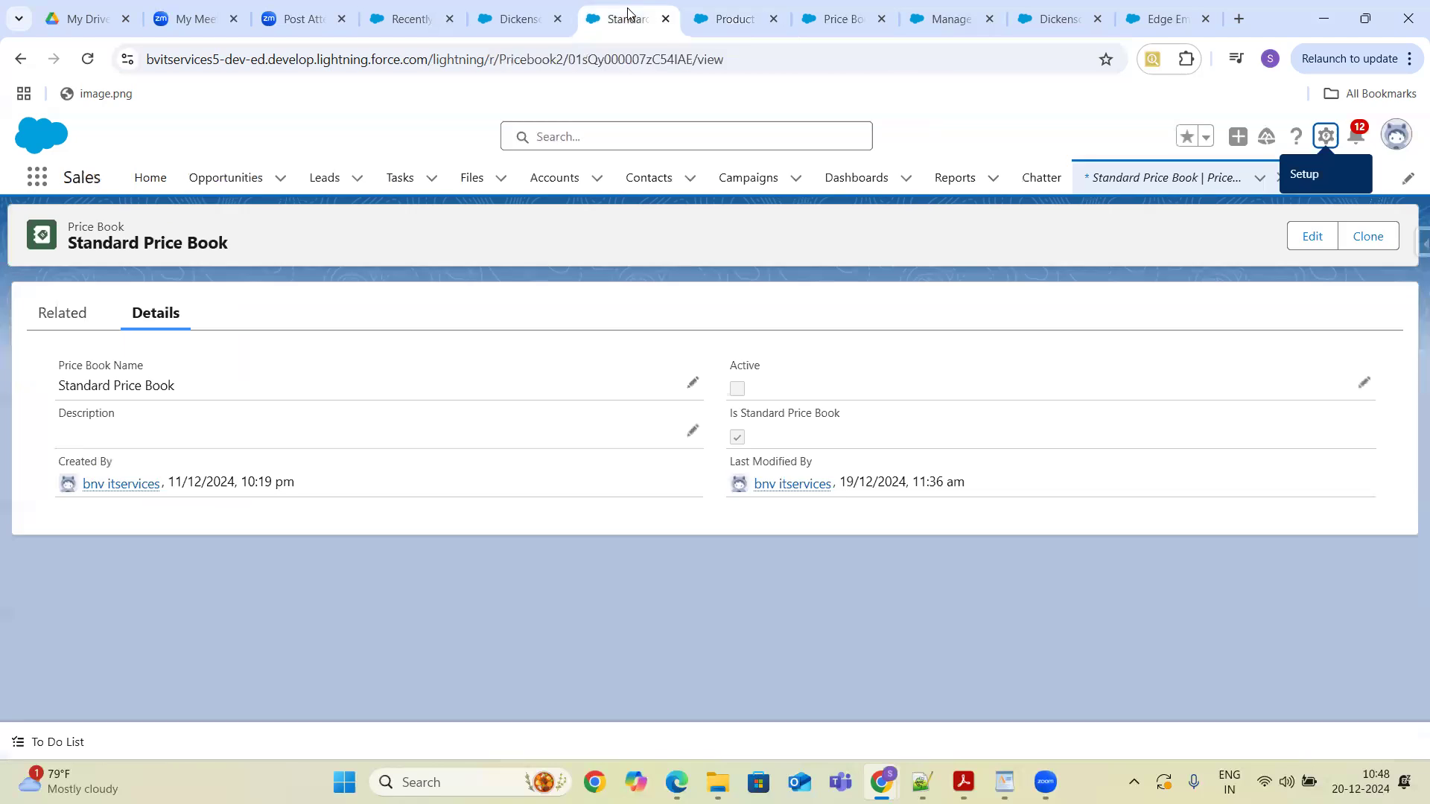
click(1239, 20)
click(682, 381)
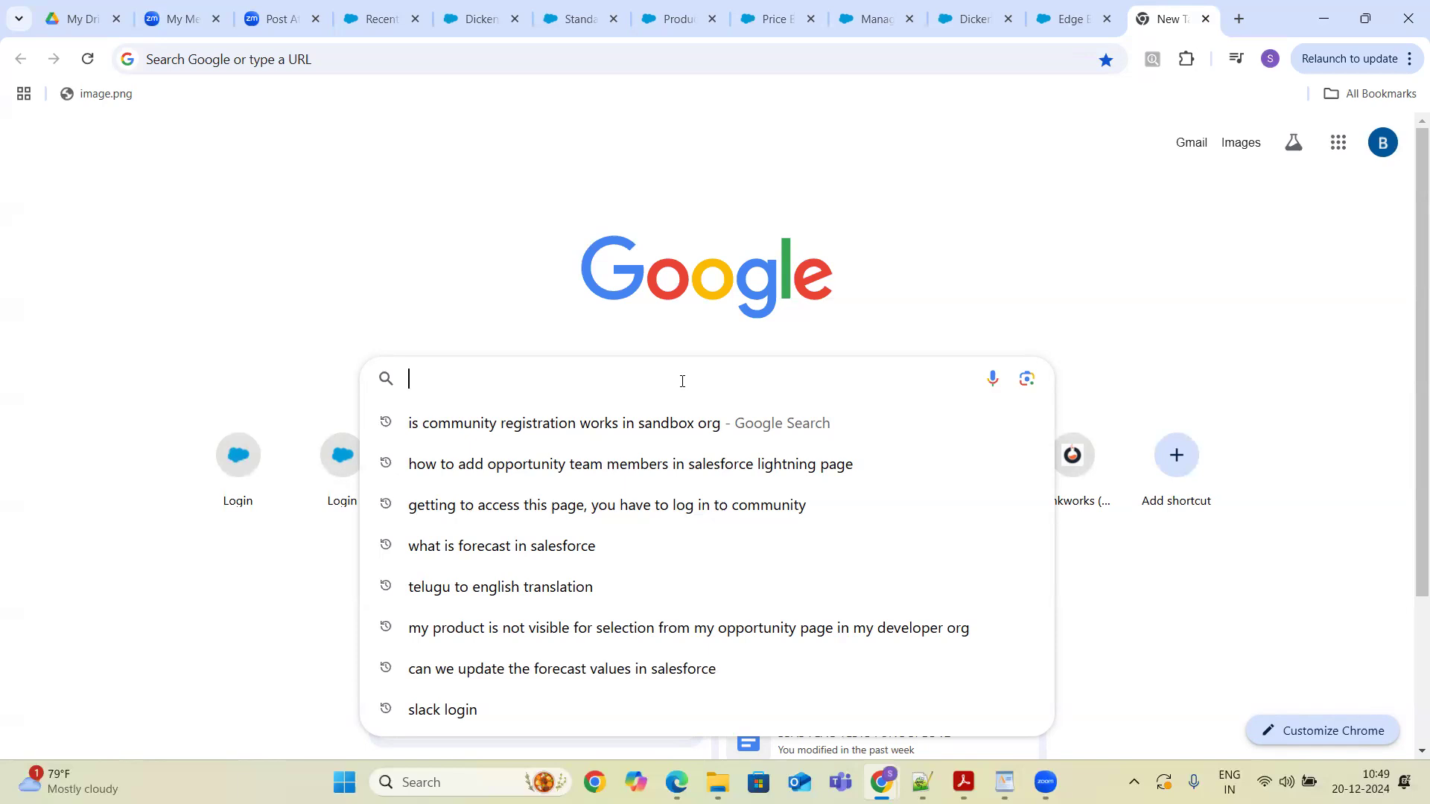
text(multicurreny)
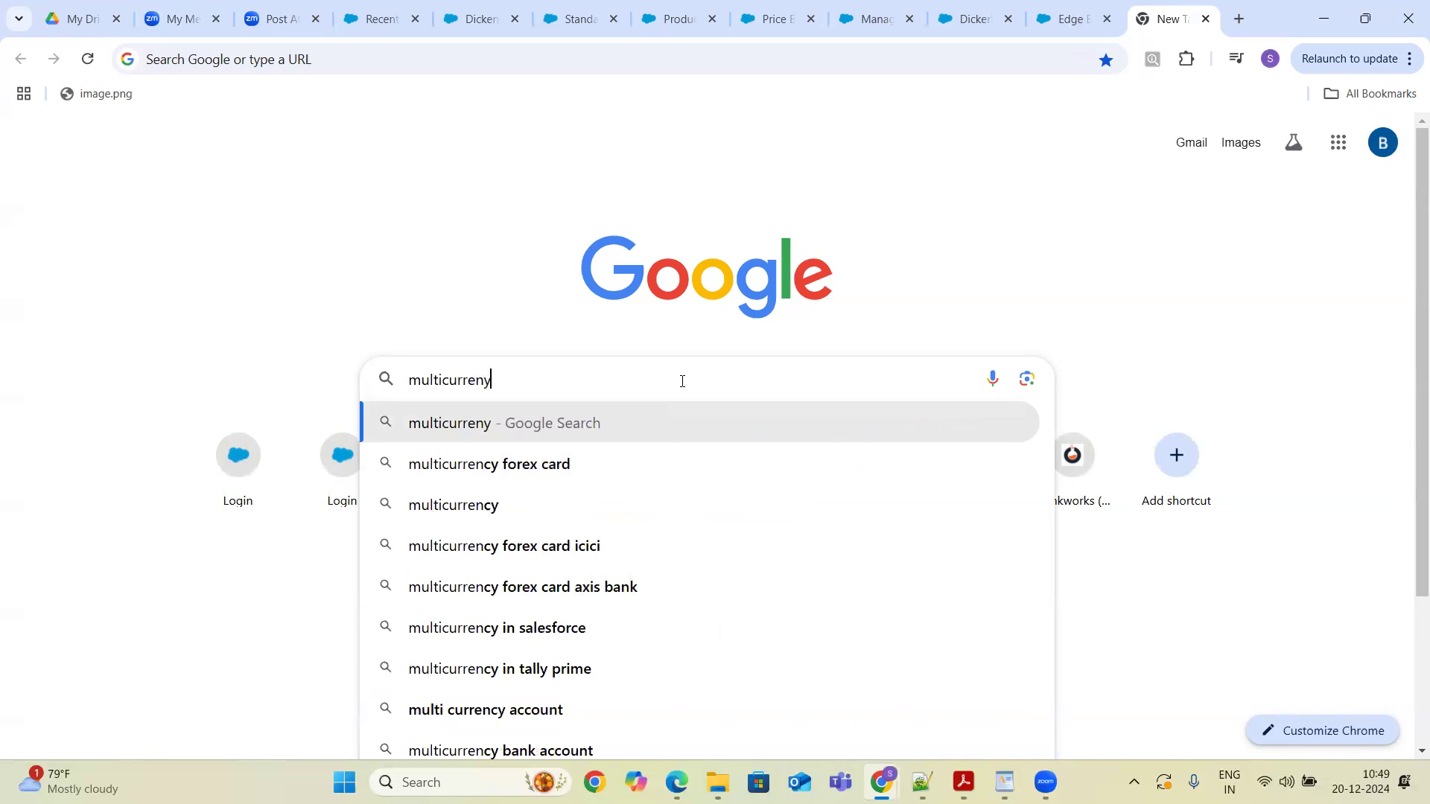
key(BackSpace)
key(BackSpace)
text(ncy)
key(BackSpace)
text(not co)
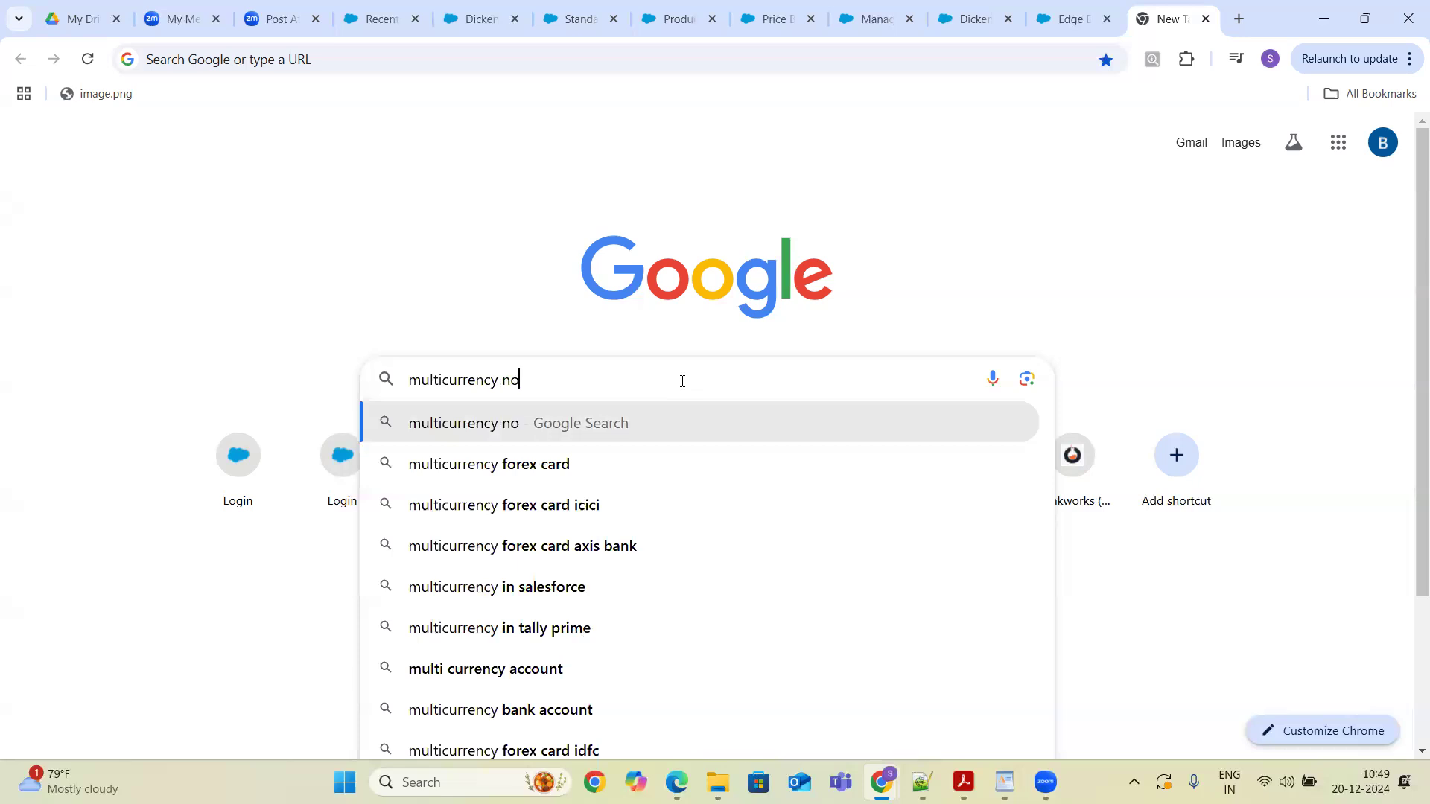
key(BackSpace)
key(BackSpace)
key(BackSpace)
text(di)
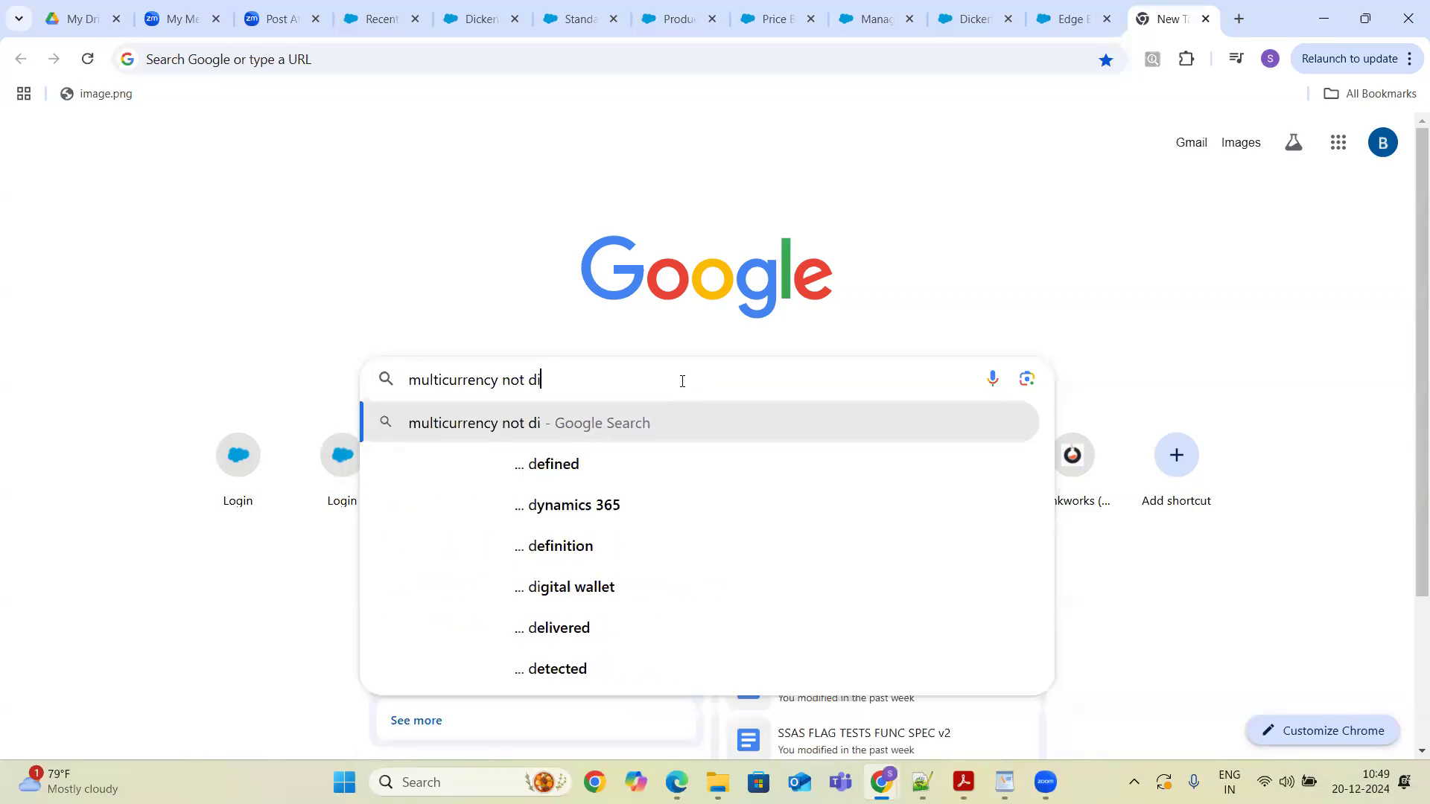
text(splay while )
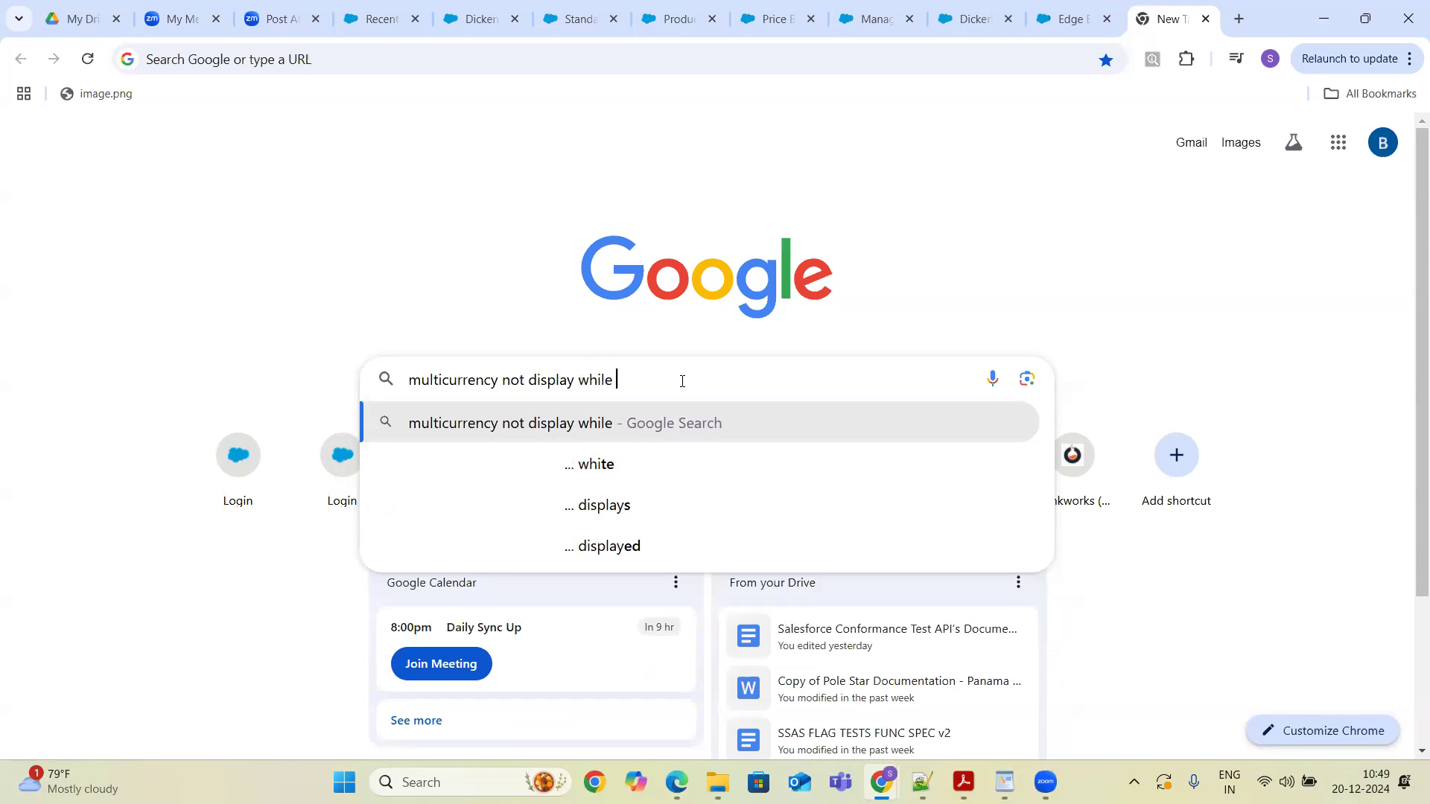
text(configurin)
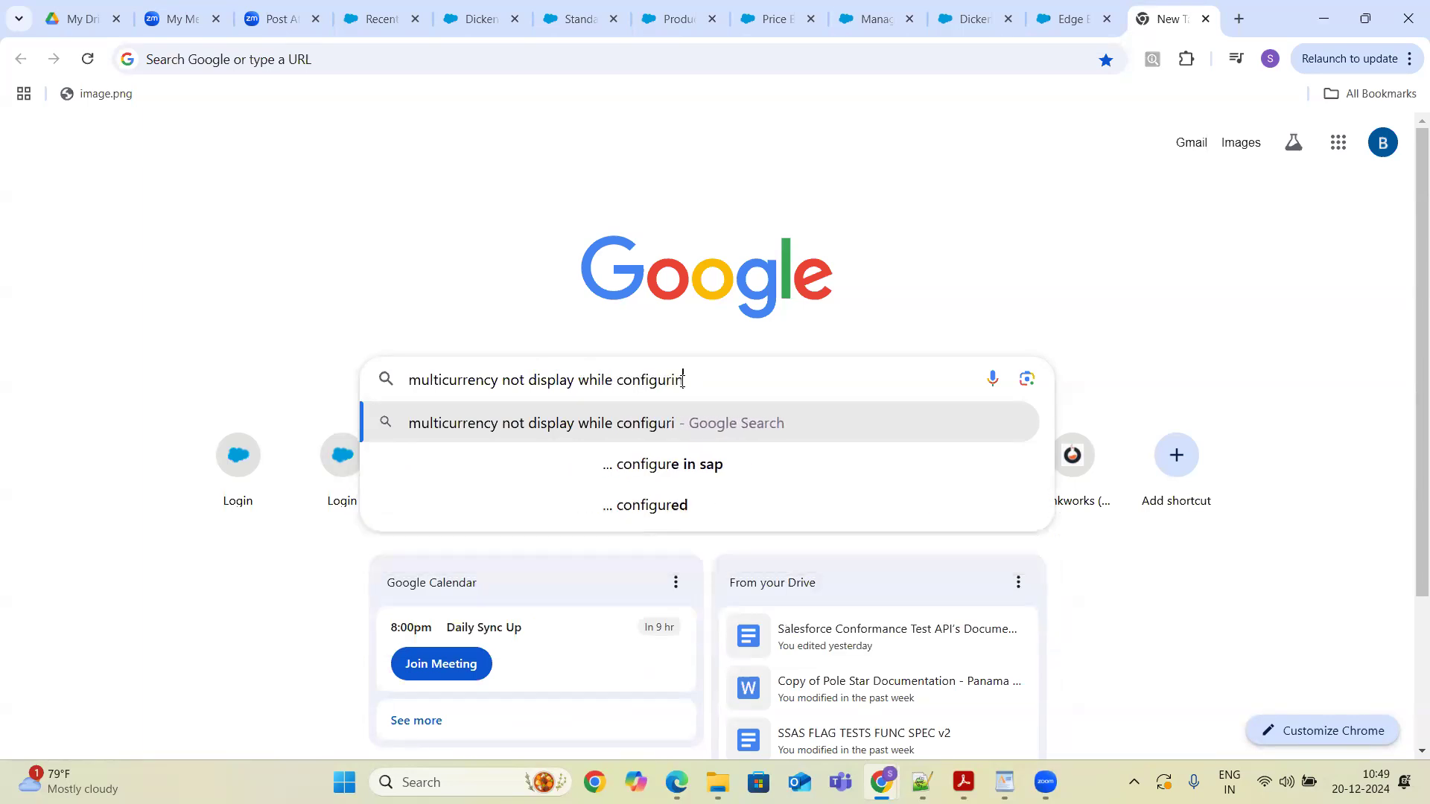
text(g prodcts)
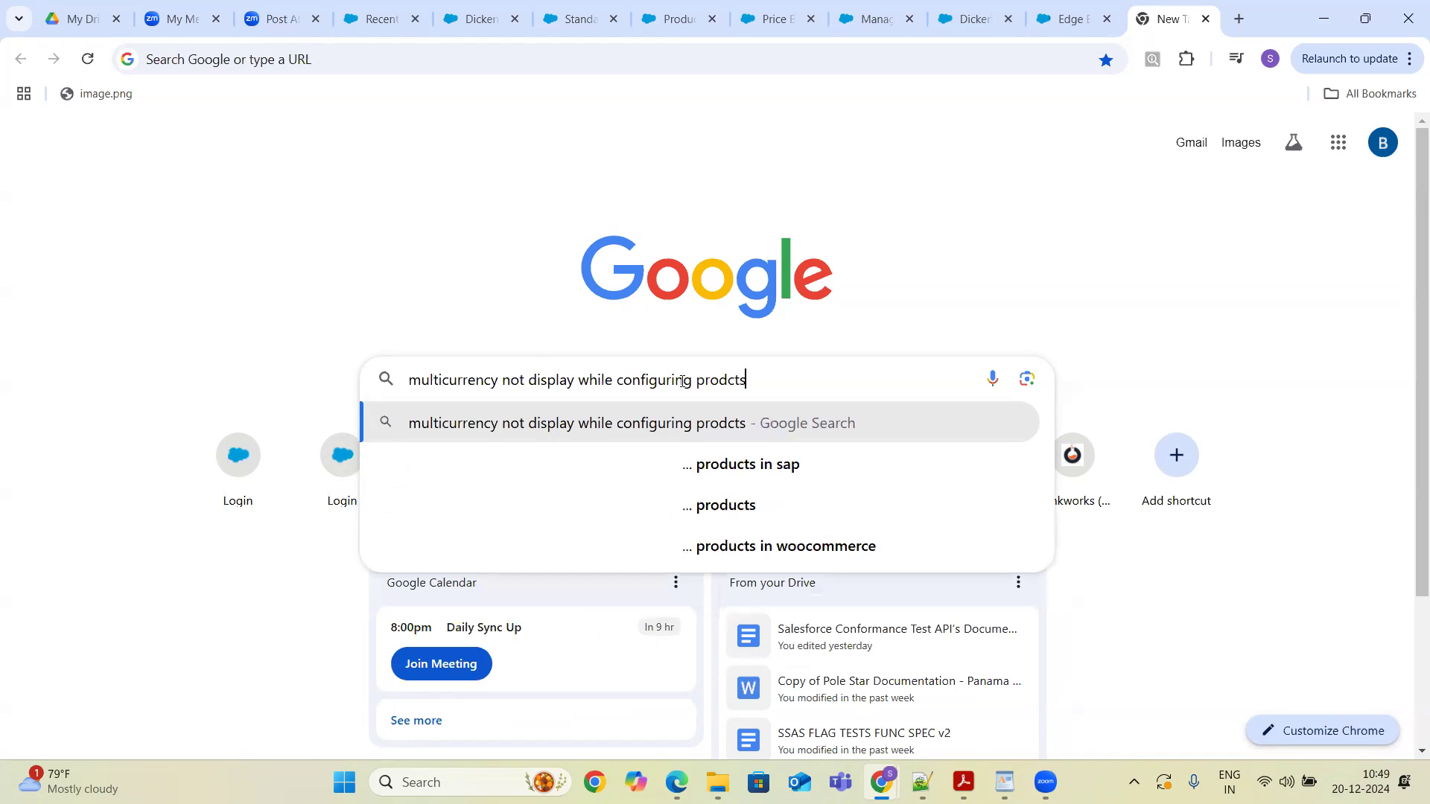
key(Return)
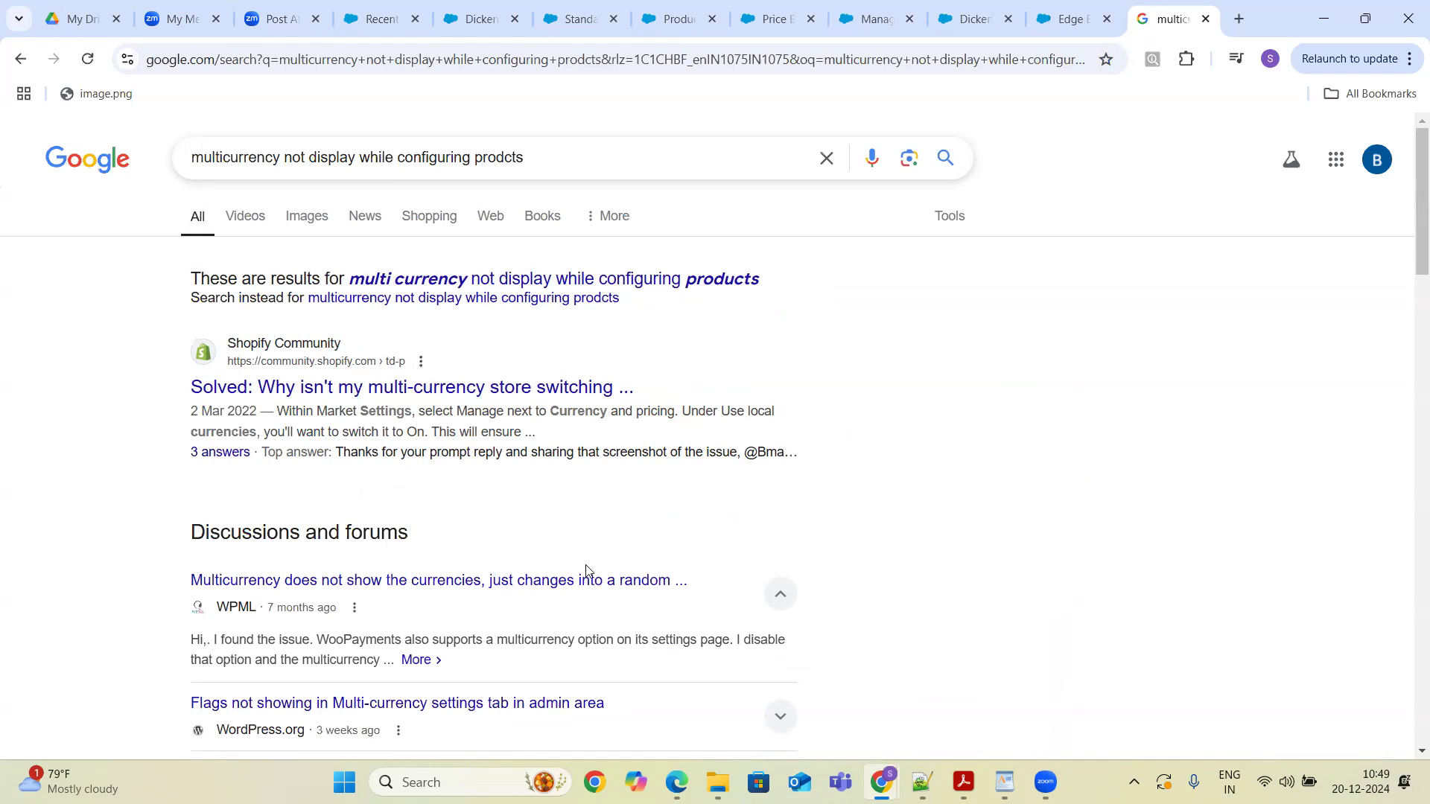
- Replace the Google query and search for add price book action in multi currency
drag(586, 571, 543, 328)
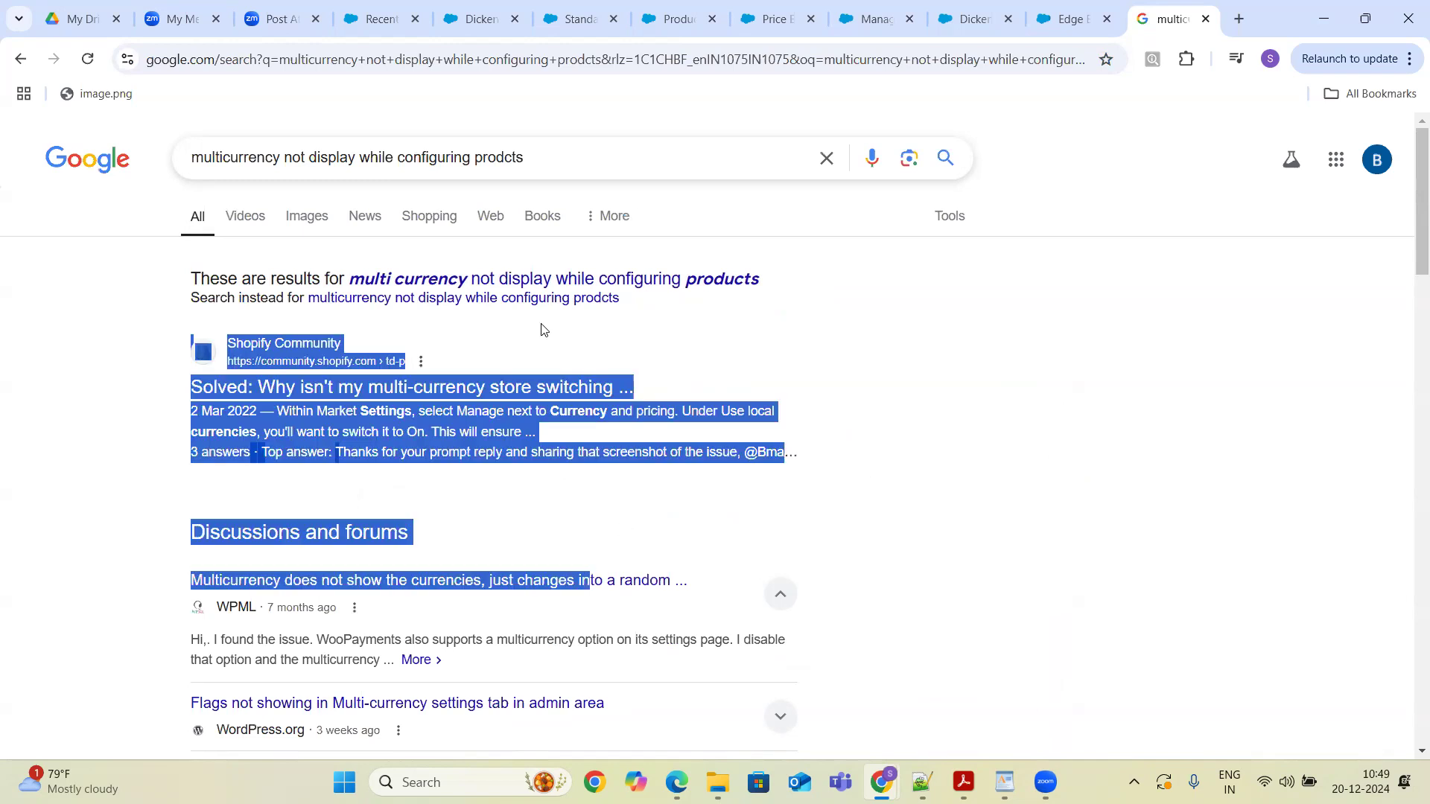
click(557, 153)
key(BackSpace)
key(BackSpace)
key(BackSpace)
key(BackSpace)
key(BackSpace)
key(BackSpace)
key(BackSpace)
key(BackSpace)
key(BackSpace)
key(BackSpace)
key(BackSpace)
key(BackSpace)
key(BackSpace)
key(BackSpace)
key(BackSpace)
key(BackSpace)
key(BackSpace)
key(BackSpace)
key(BackSpace)
key(BackSpace)
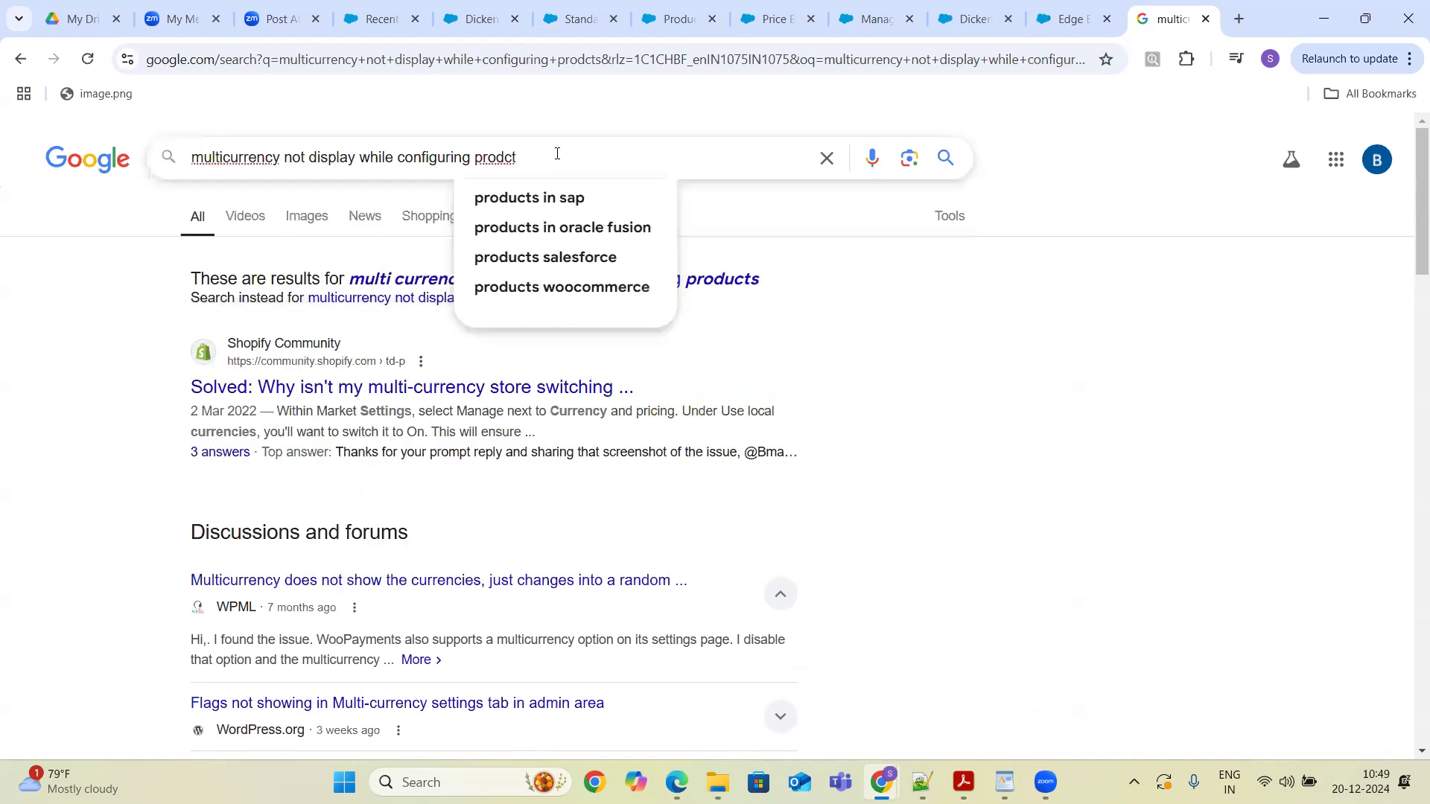
key(BackSpace)
key(BackSpace)
key(BackSpace)
key(BackSpace)
key(BackSpace)
key(BackSpace)
key(BackSpace)
key(BackSpace)
key(BackSpace)
key(BackSpace)
key(BackSpace)
key(BackSpace)
key(BackSpace)
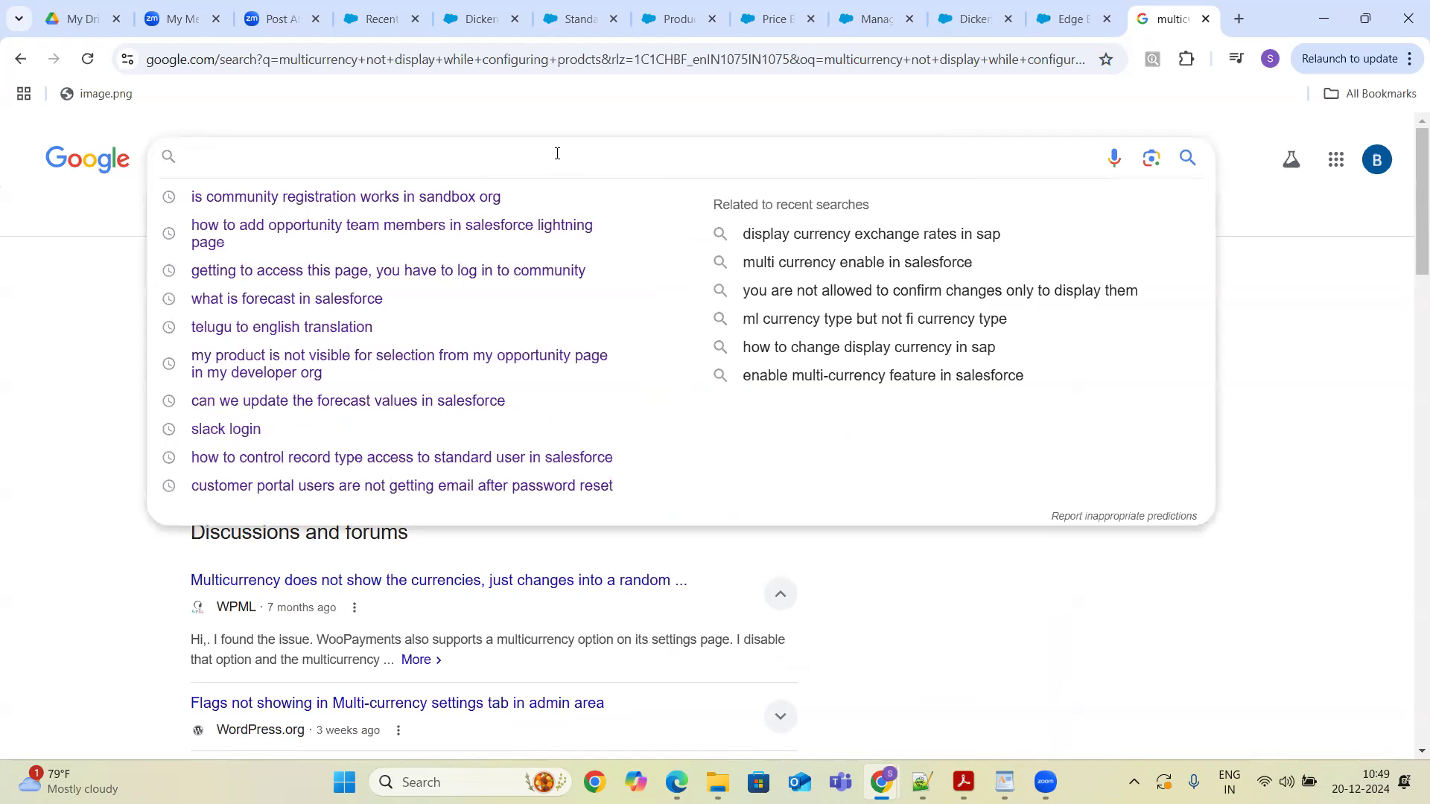
text(Pto)
key(BackSpace)
key(BackSpace)
text(ti)
key(BackSpace)
key(BackSpace)
key(BackSpace)
text(Sff)
key(BackSpace)
key(BackSpace)
key(BackSpace)
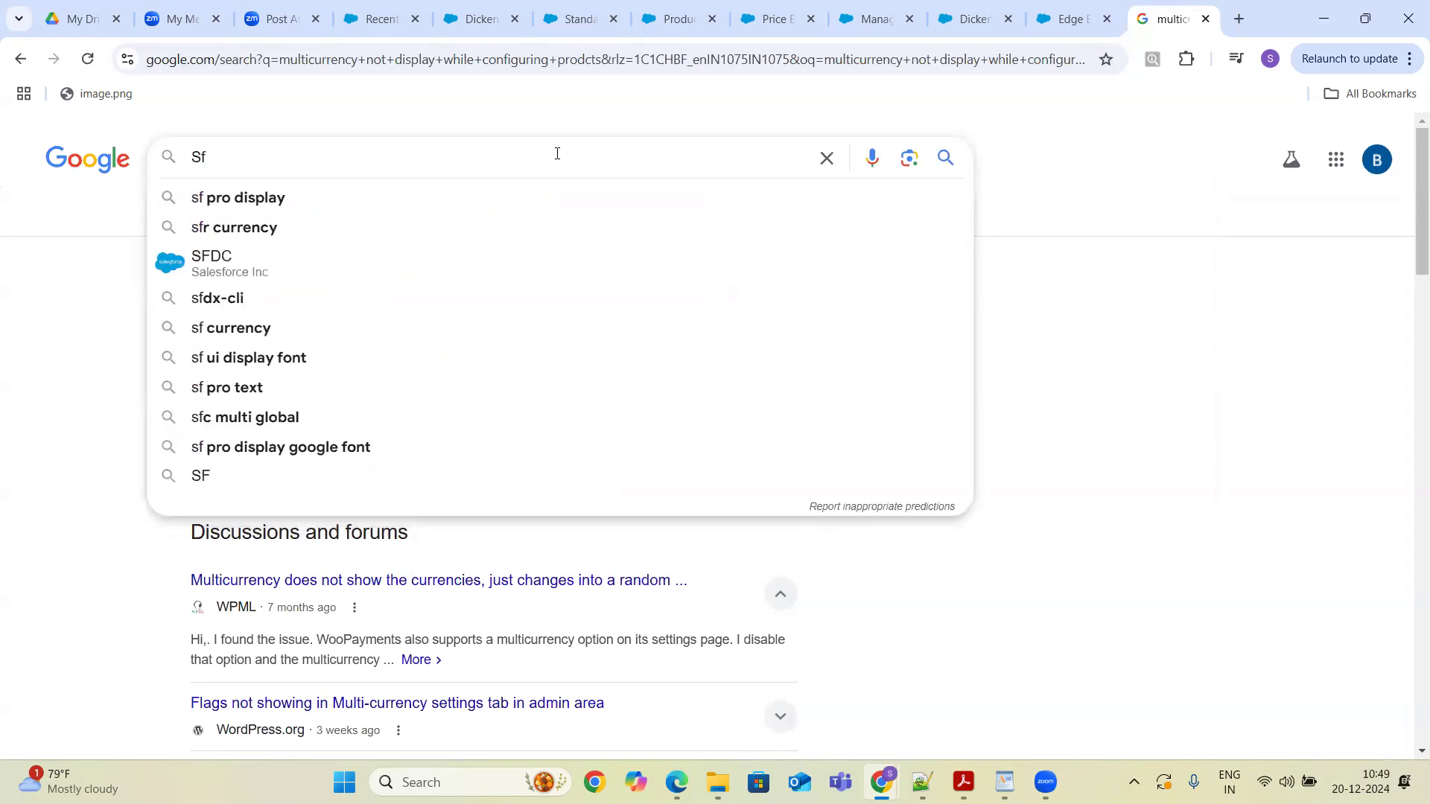
text(Add )
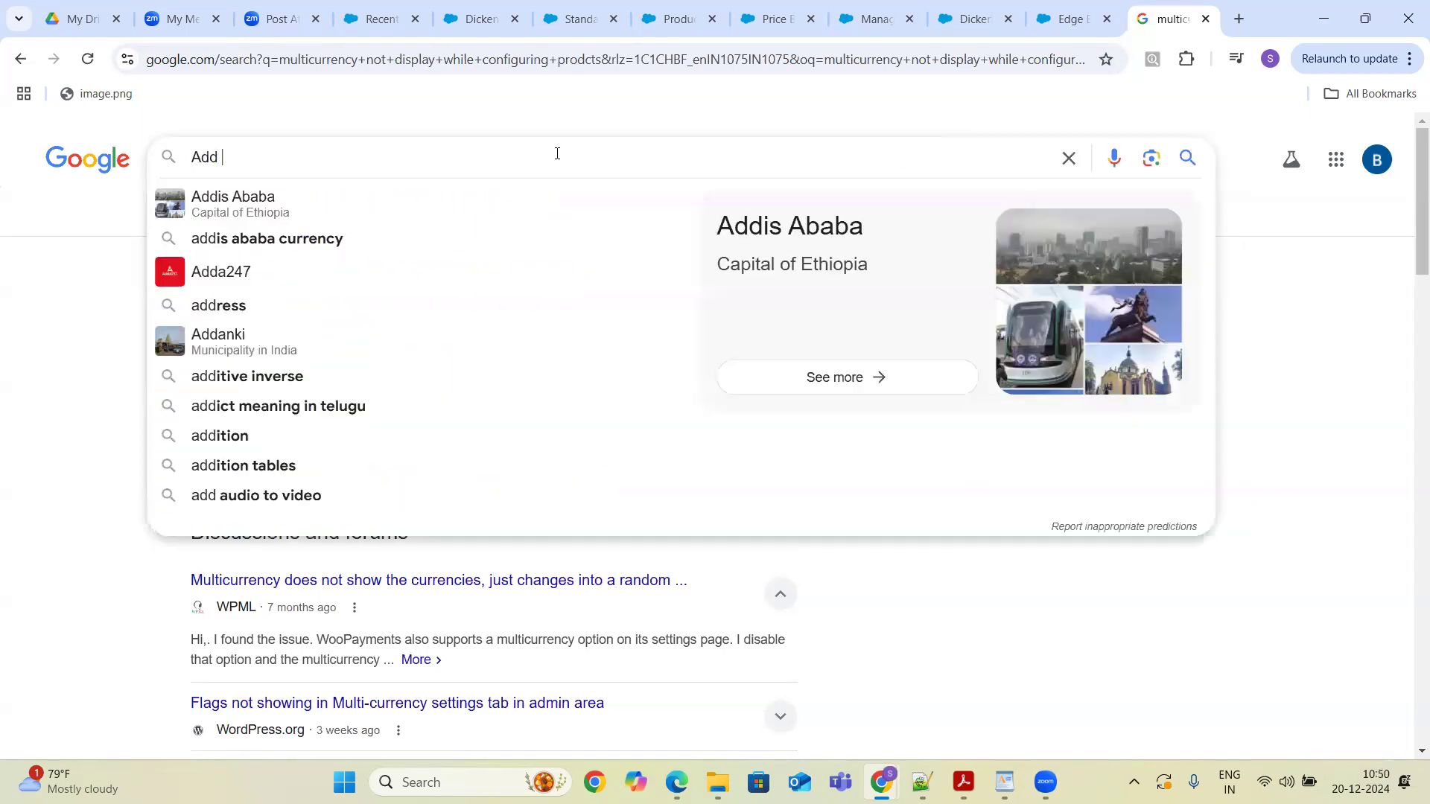
text(Price b)
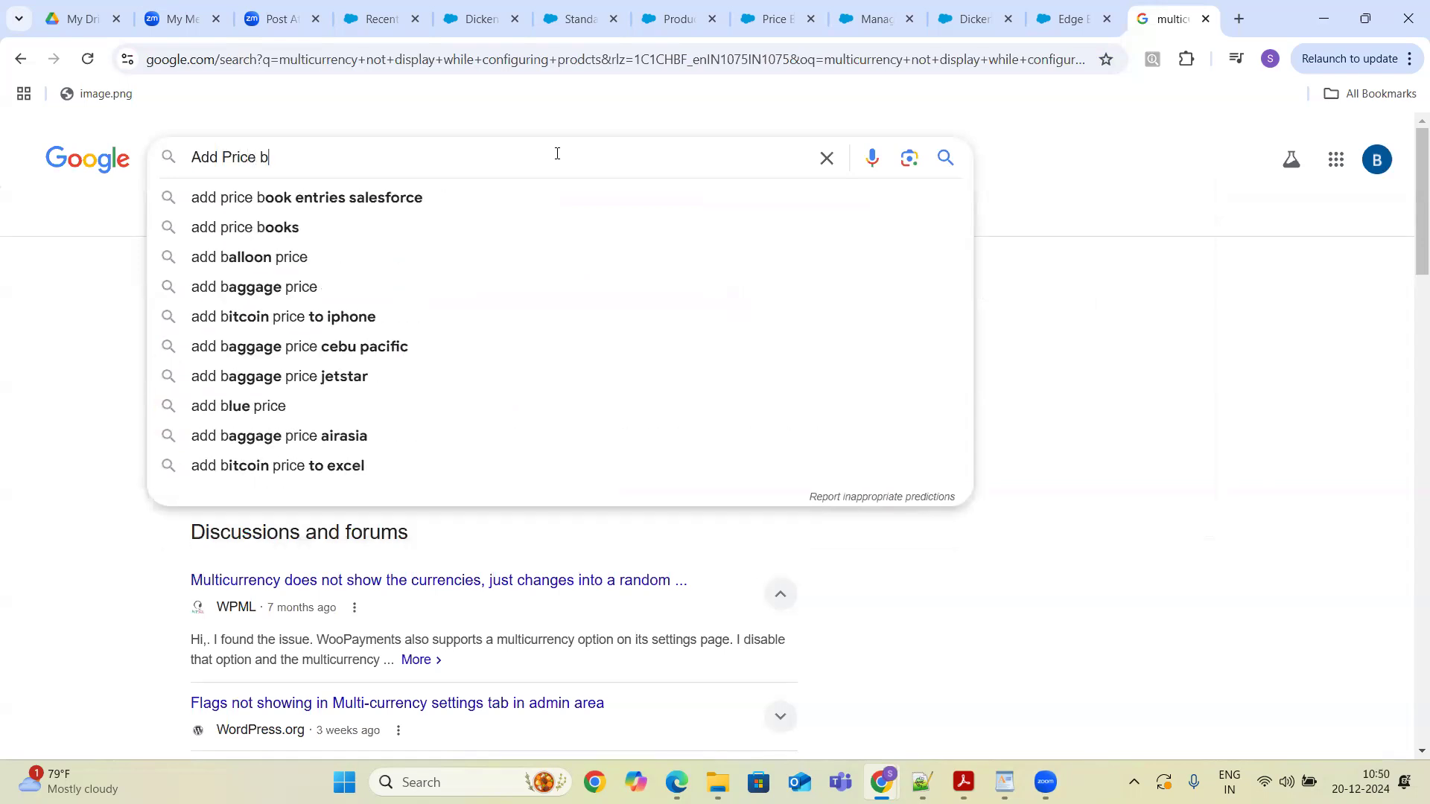
text(ook button)
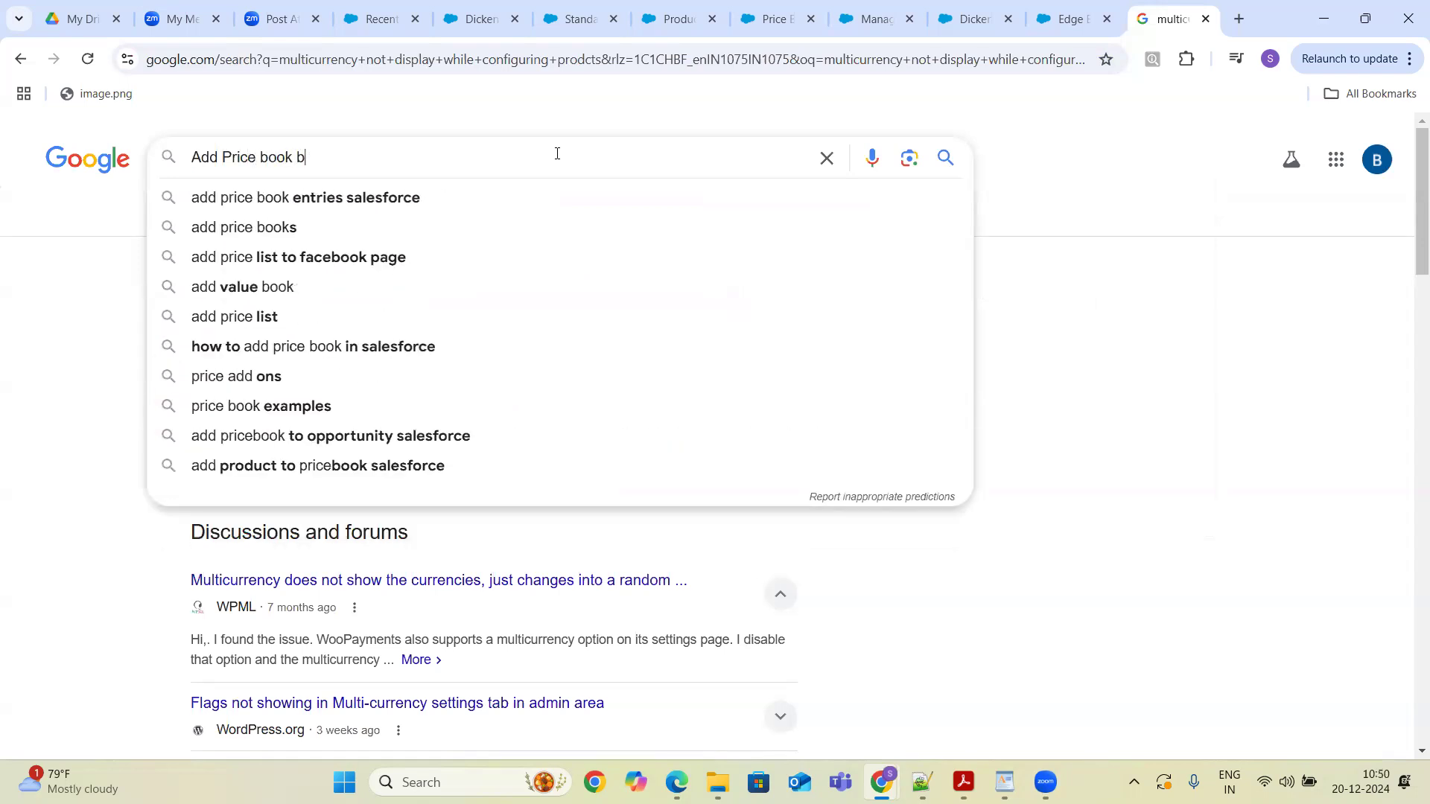
key(BackSpace)
key(BackSpace)
key(BackSpace)
key(BackSpace)
key(BackSpace)
key(BackSpace)
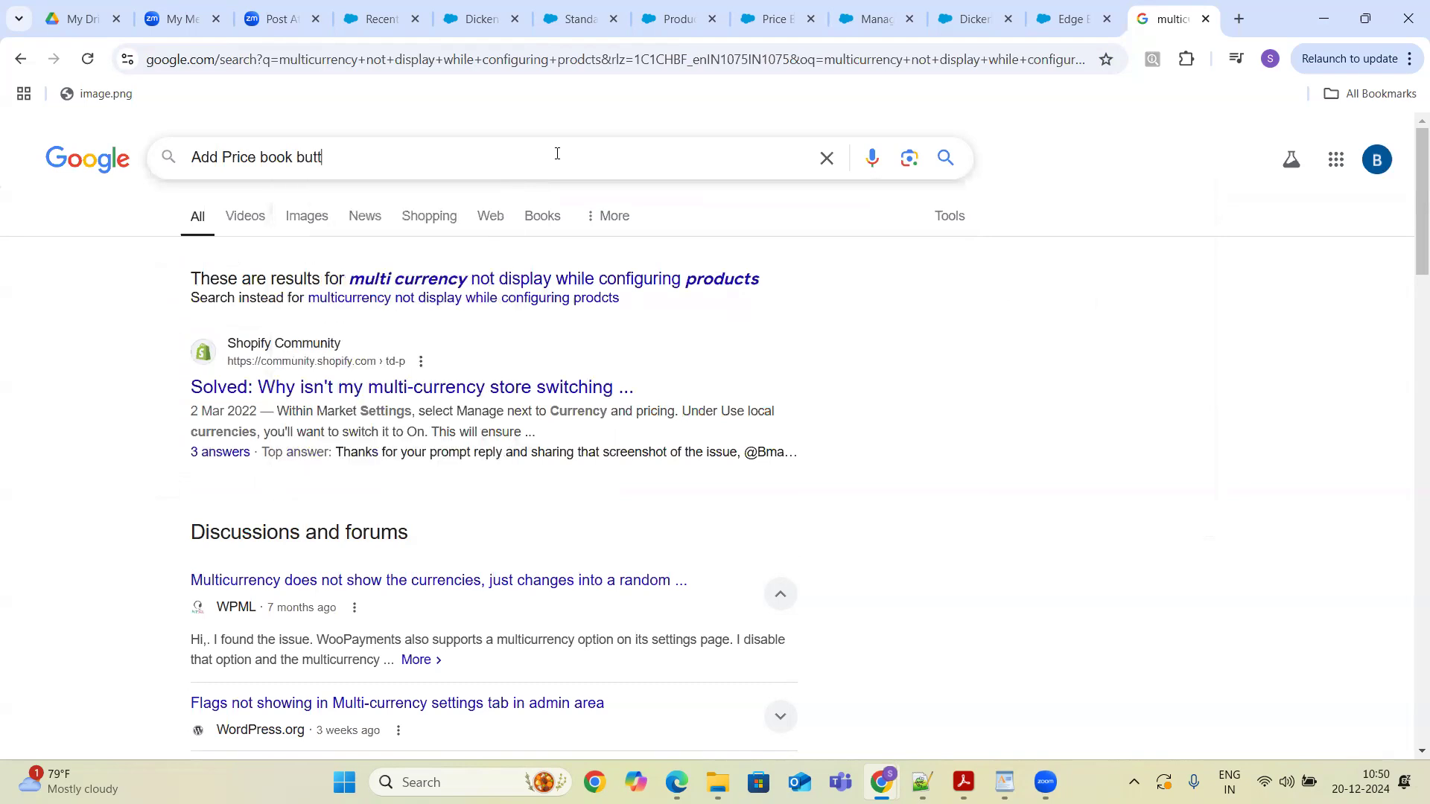
text(action)
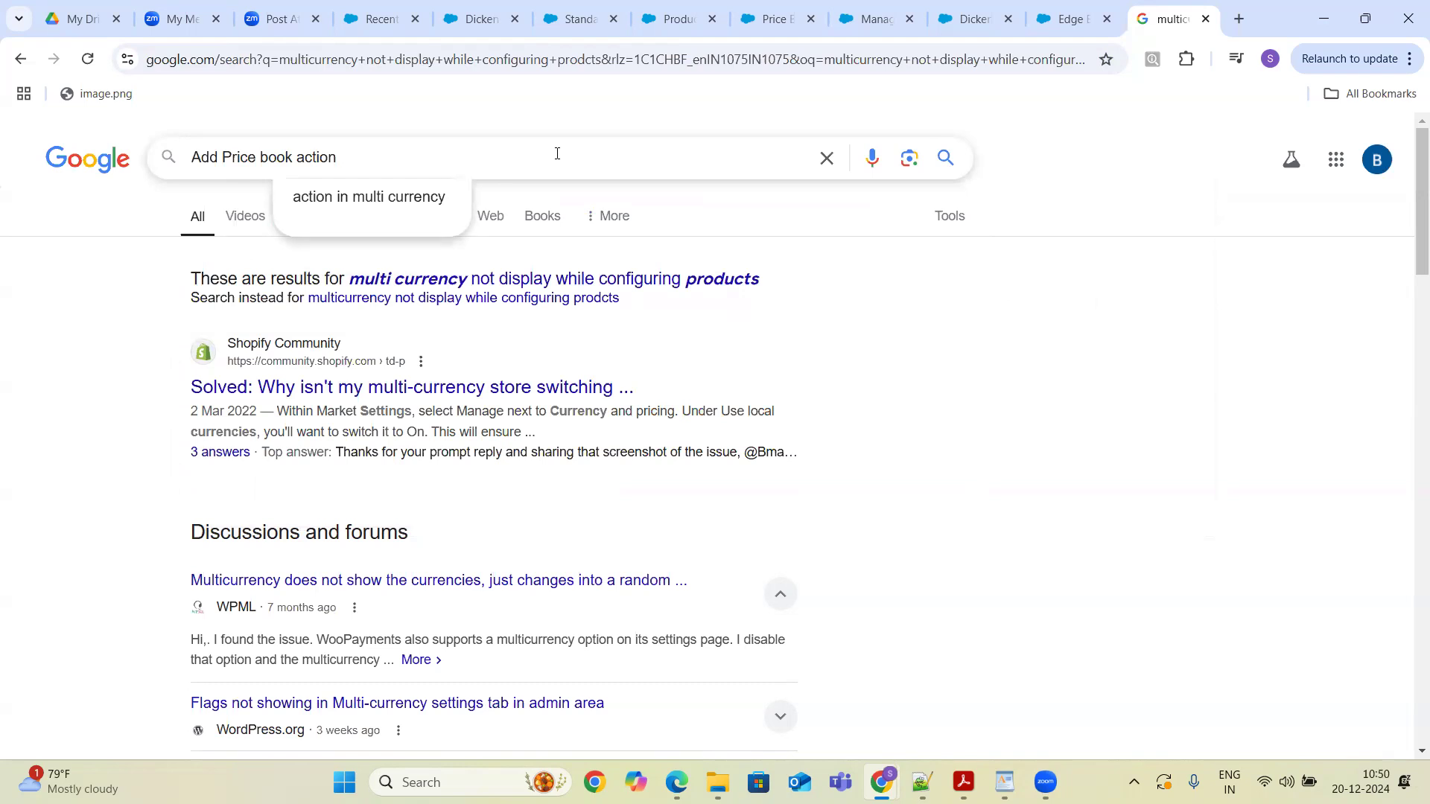
key(Down)
key(Return)
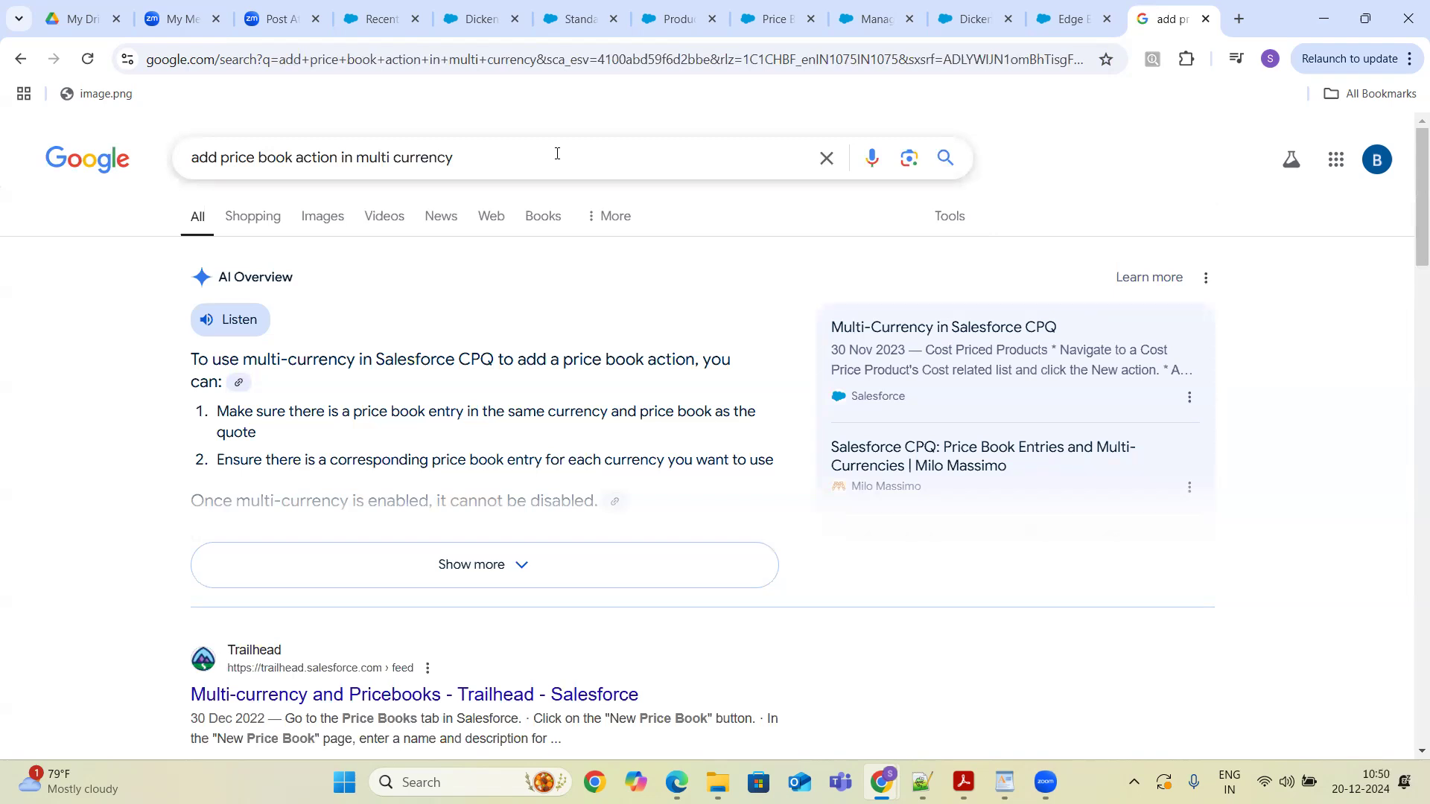
- Open the Trailhead Multi-currency and Pricebooks result and read the answers about custom price books per currency
click(400, 701)
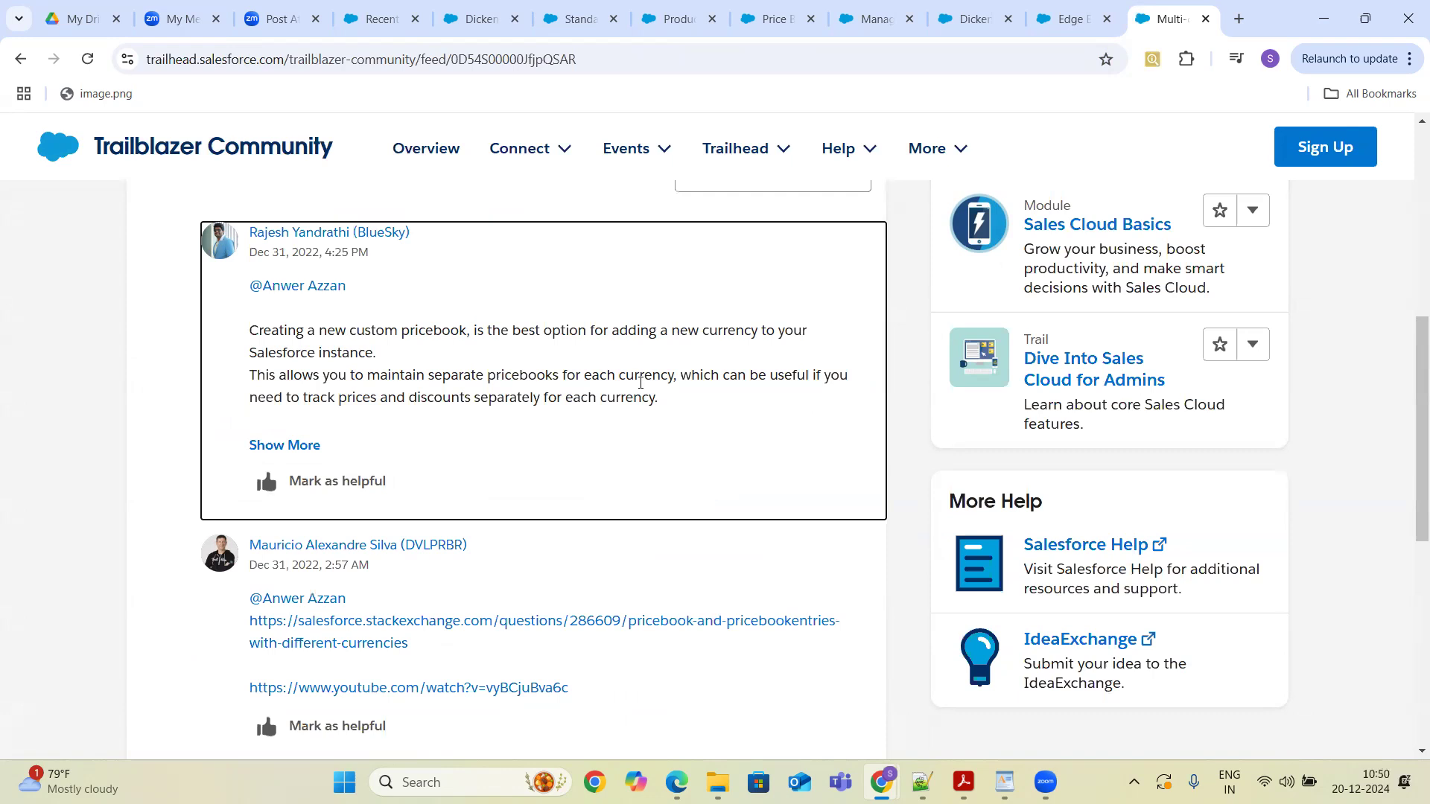
drag(665, 403, 168, 351)
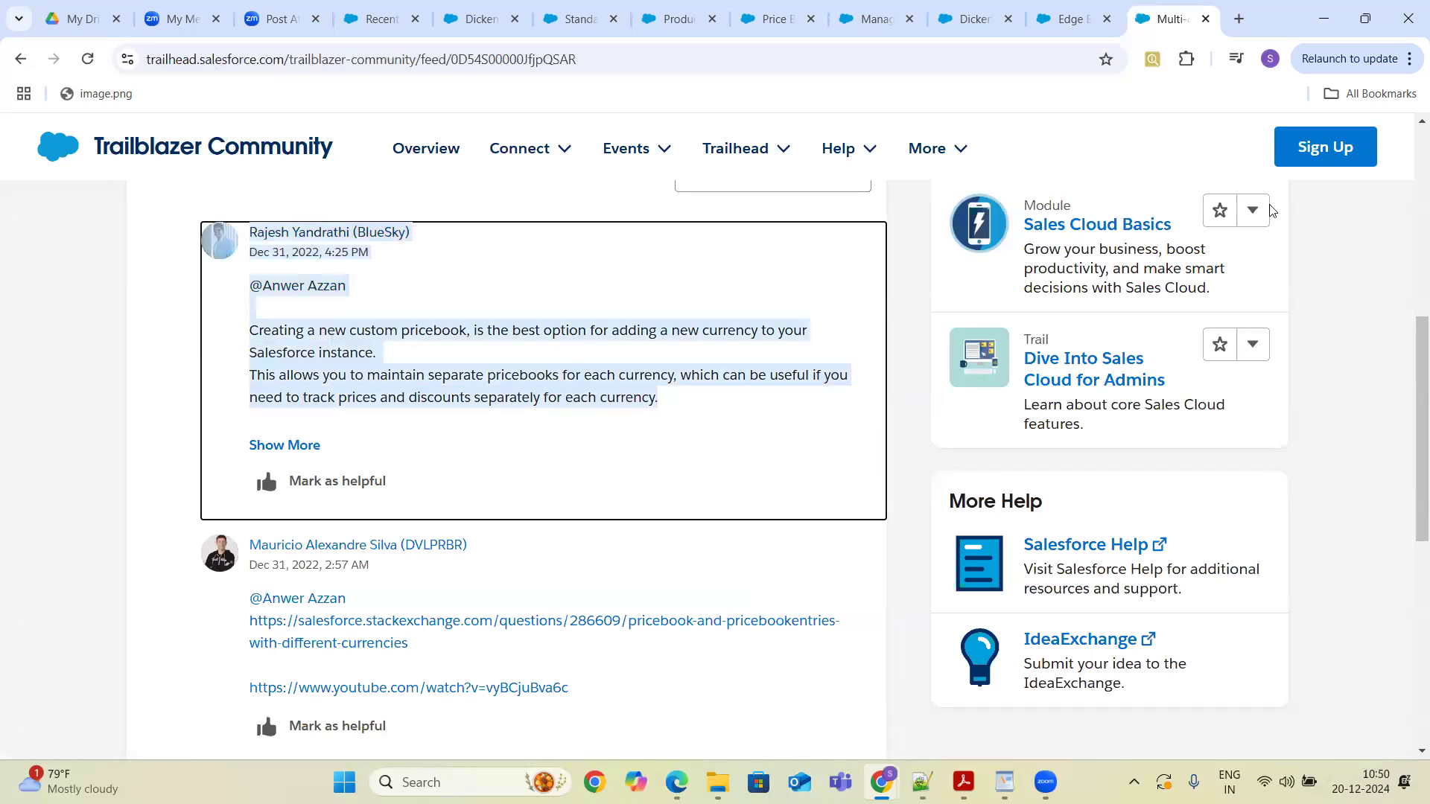
drag(1406, 326, 1408, 449)
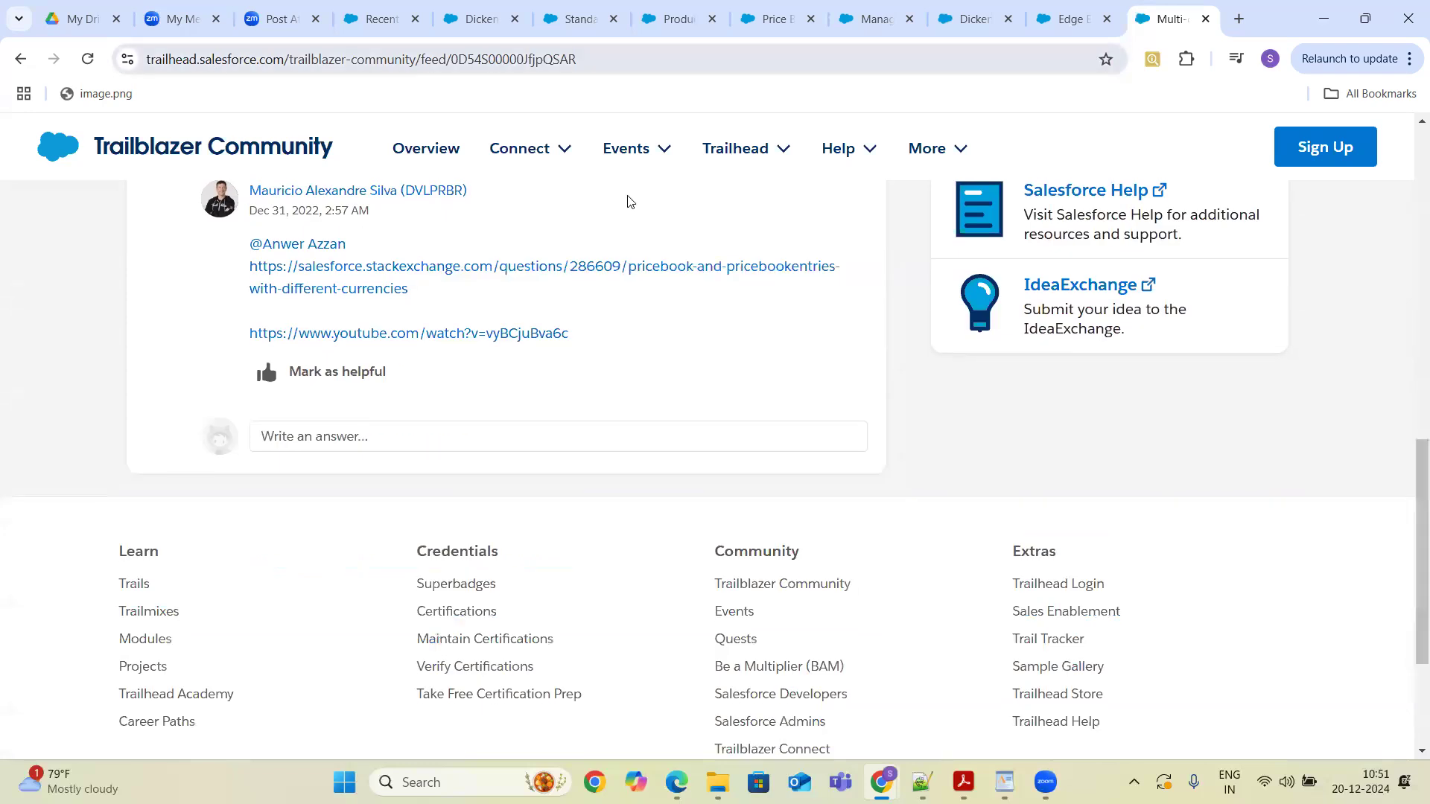
- Open the linked Stack Exchange question on pricebook entries with different currencies and read its answers
click(502, 271)
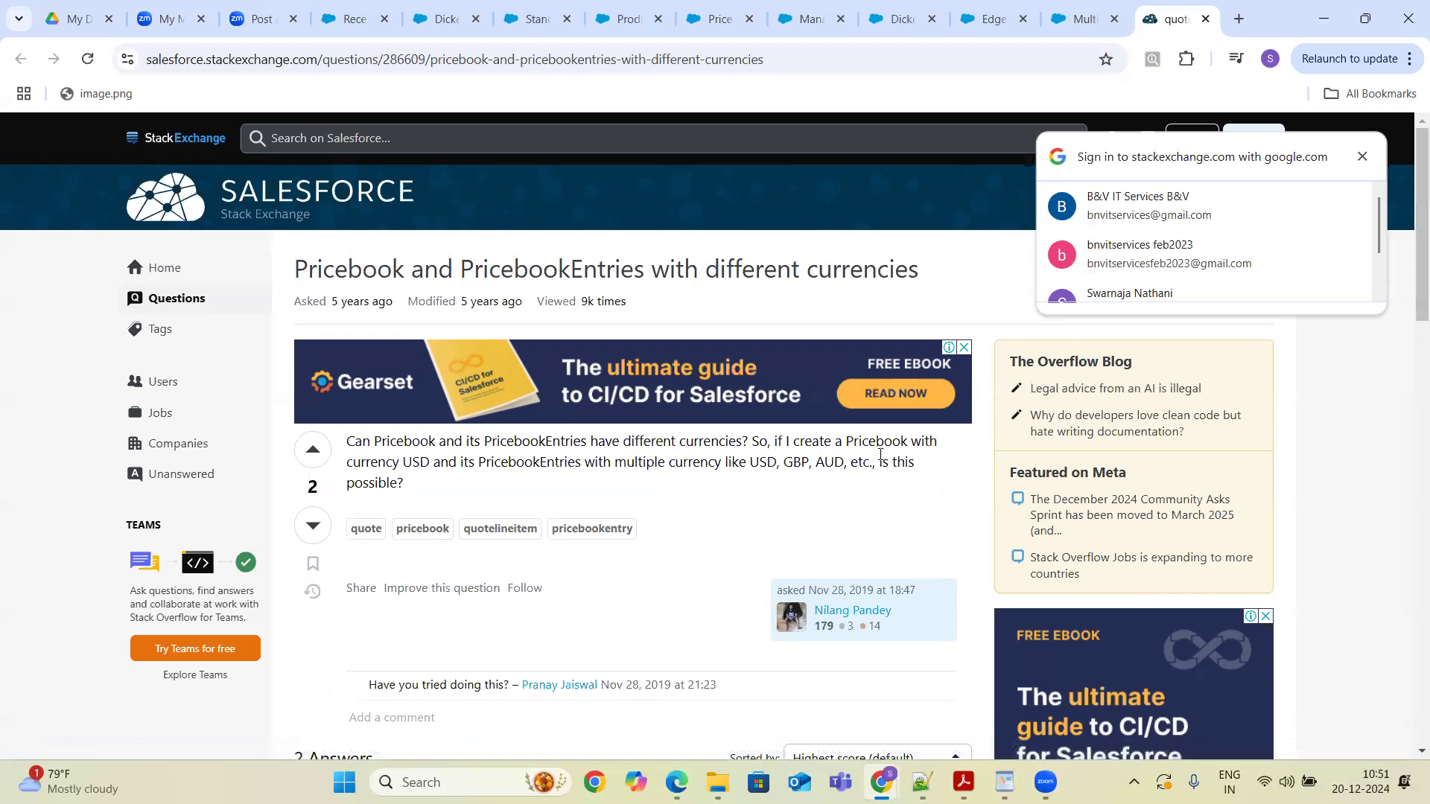
drag(1379, 215, 1379, 227)
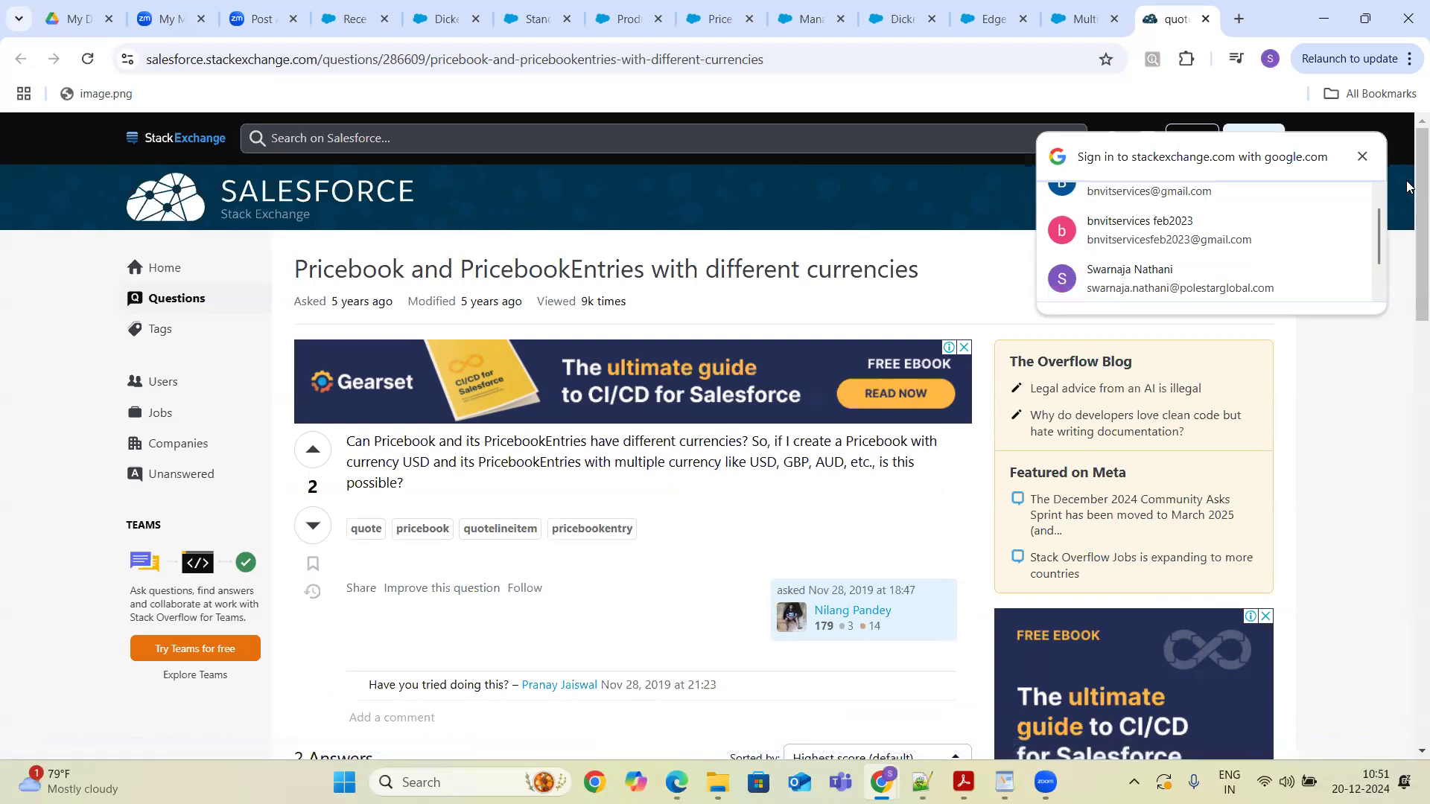
scroll(1407, 359, down, 7)
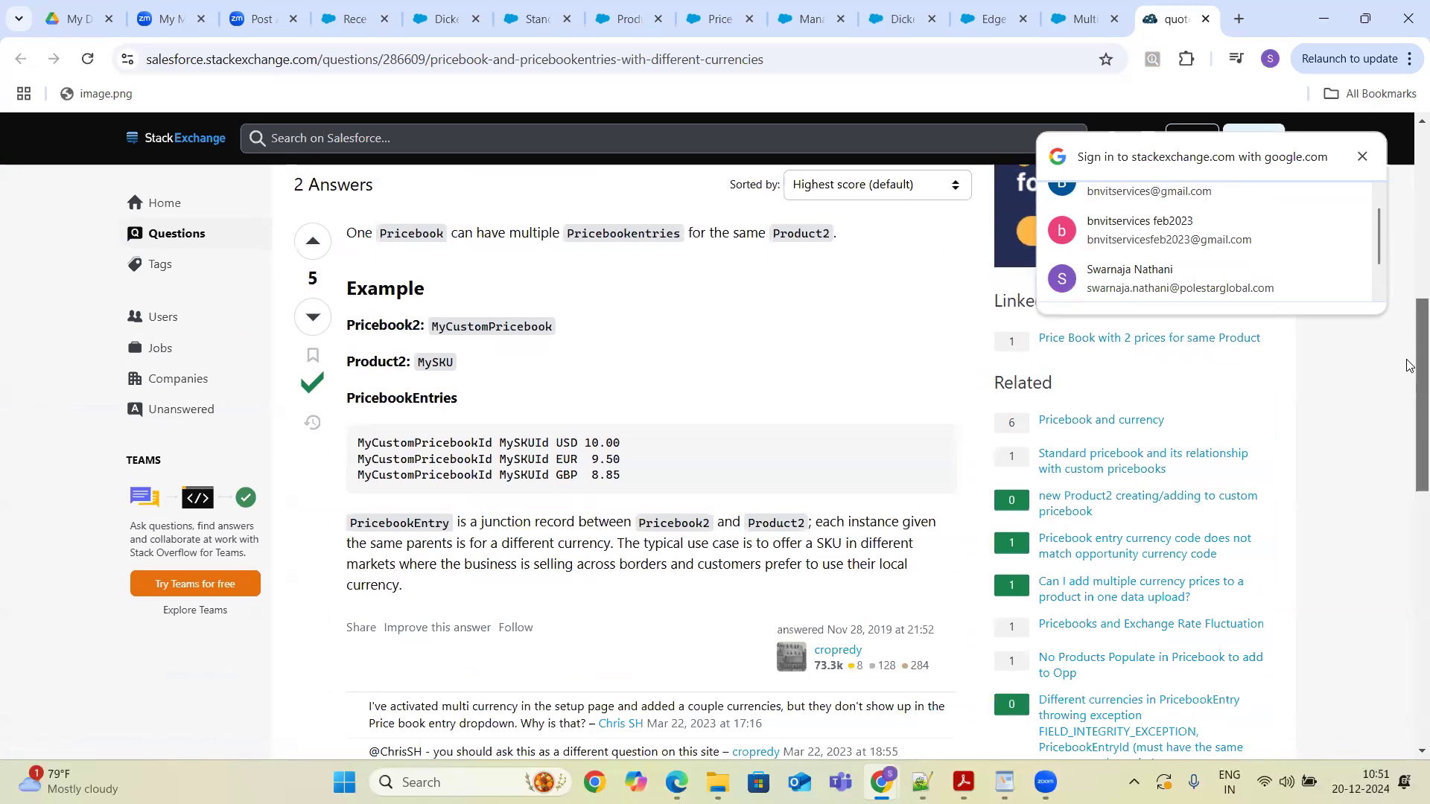
scroll(1407, 358, down, 2)
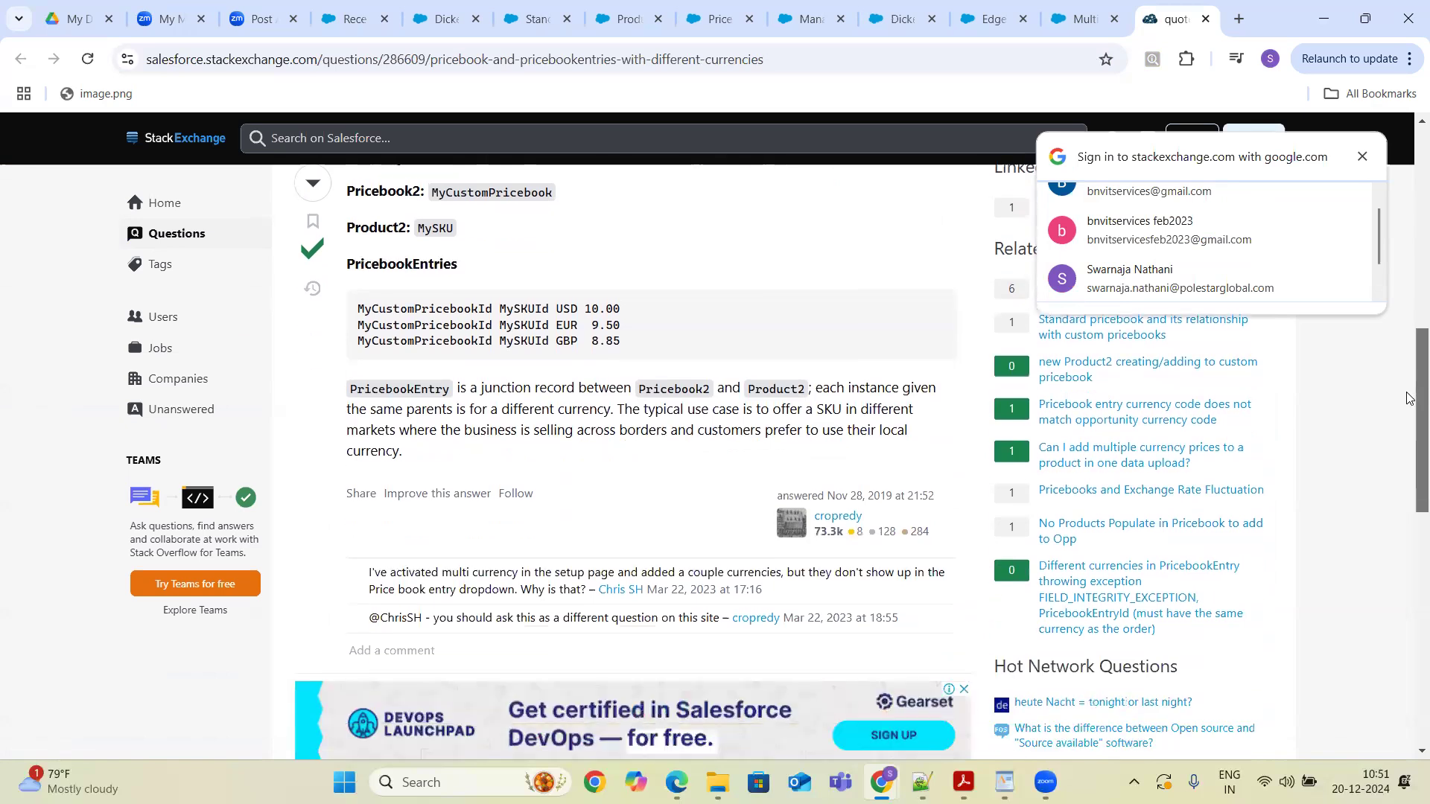
scroll(1409, 398, down, 2)
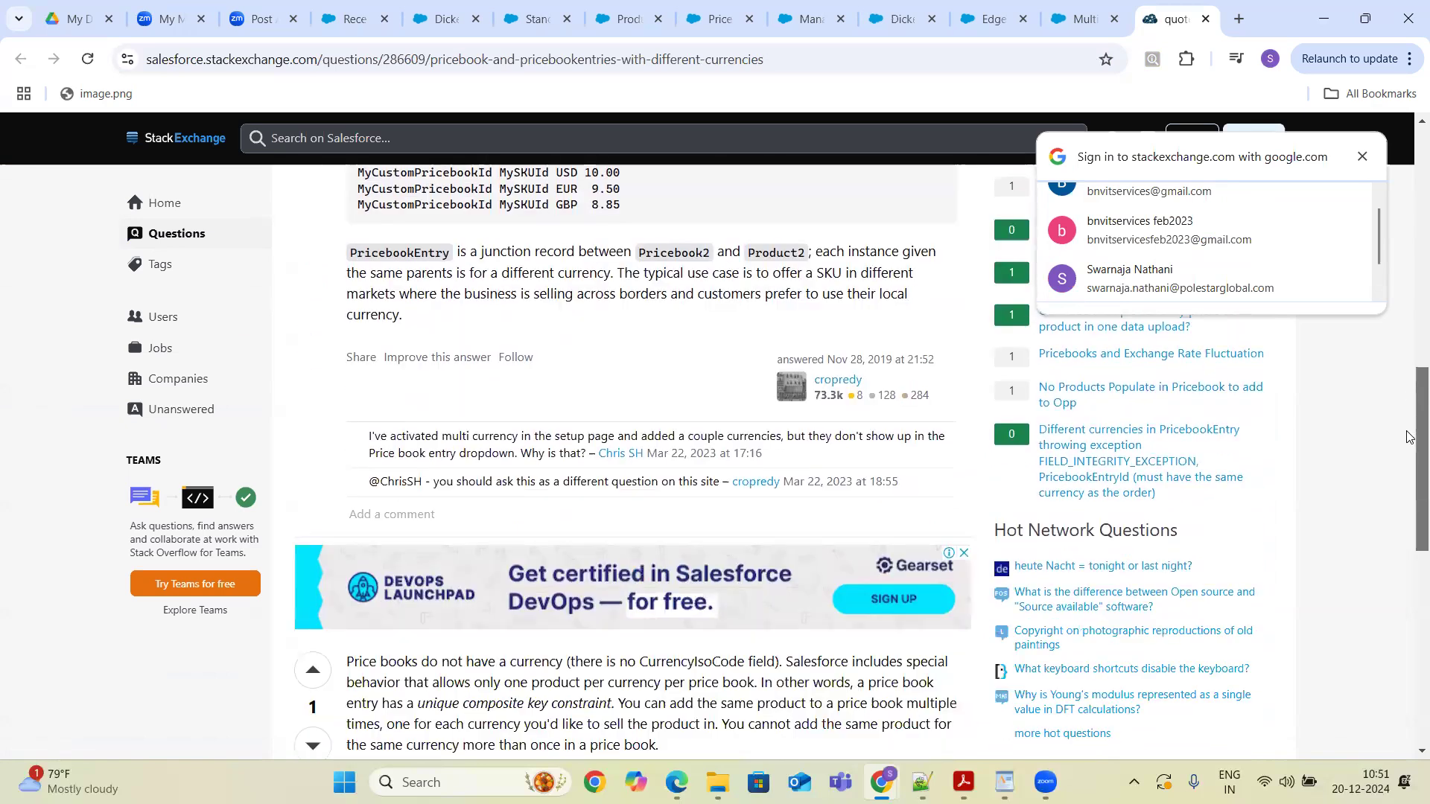
scroll(1409, 402, up, 1)
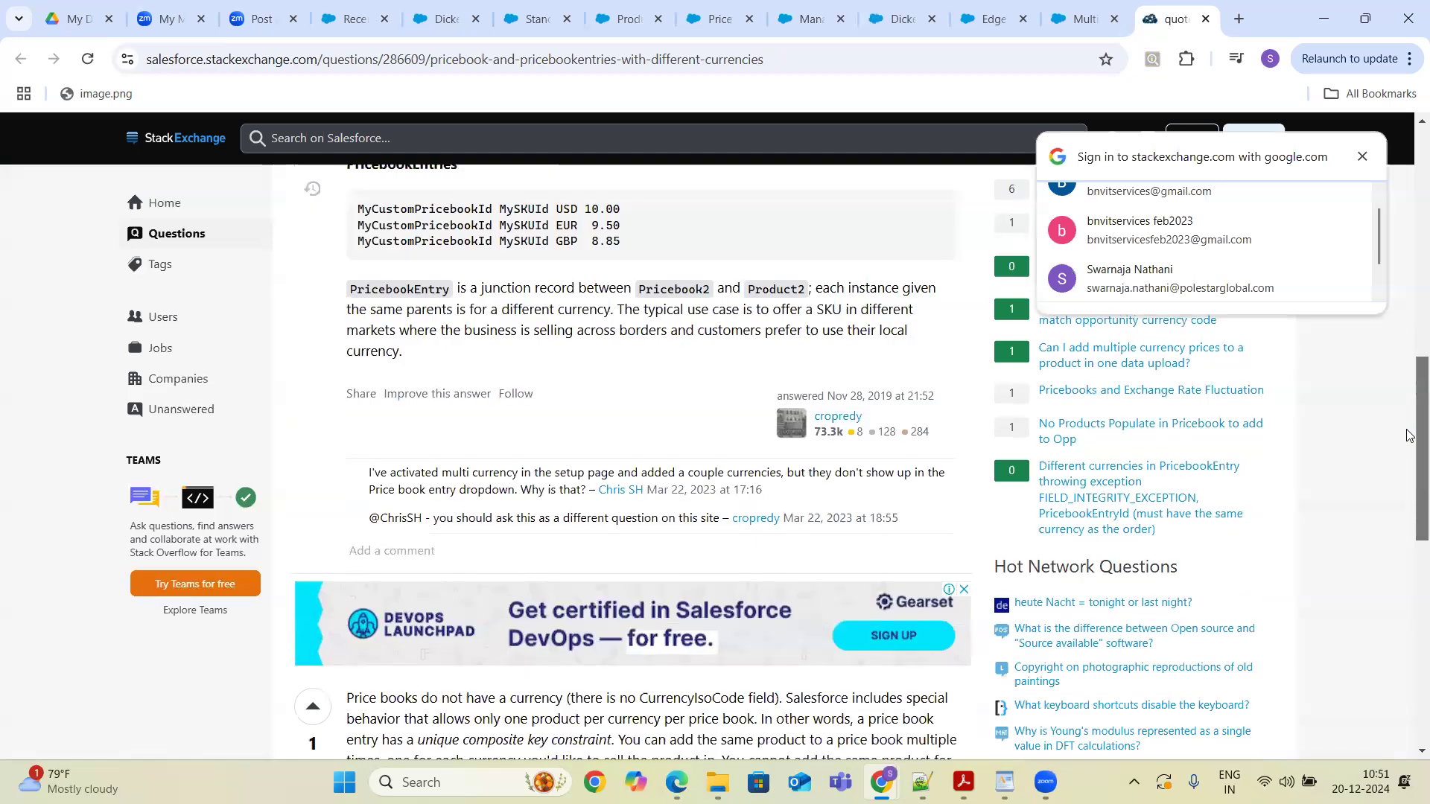
scroll(1409, 417, down, 2)
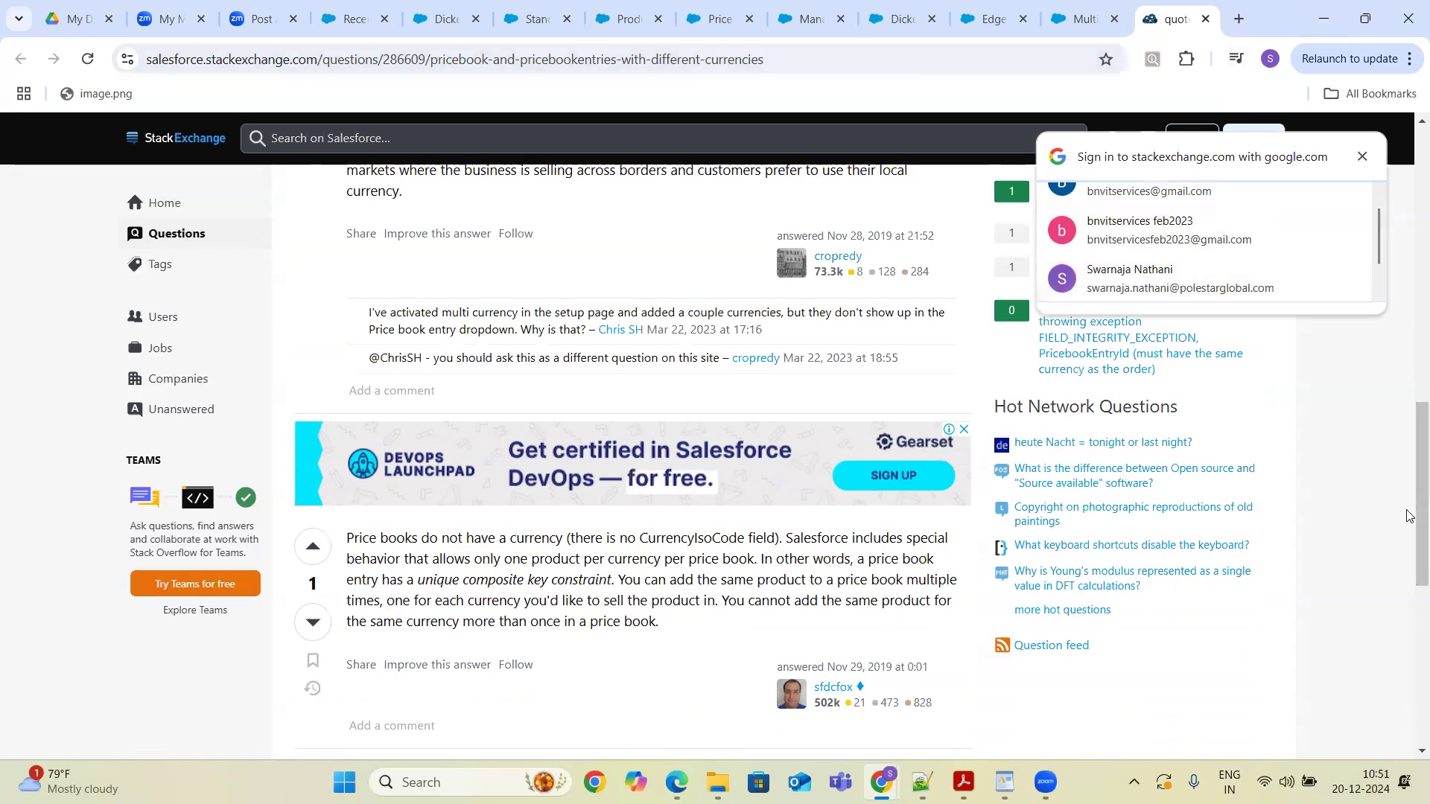
scroll(1402, 541, down, 10)
scroll(1407, 384, up, 15)
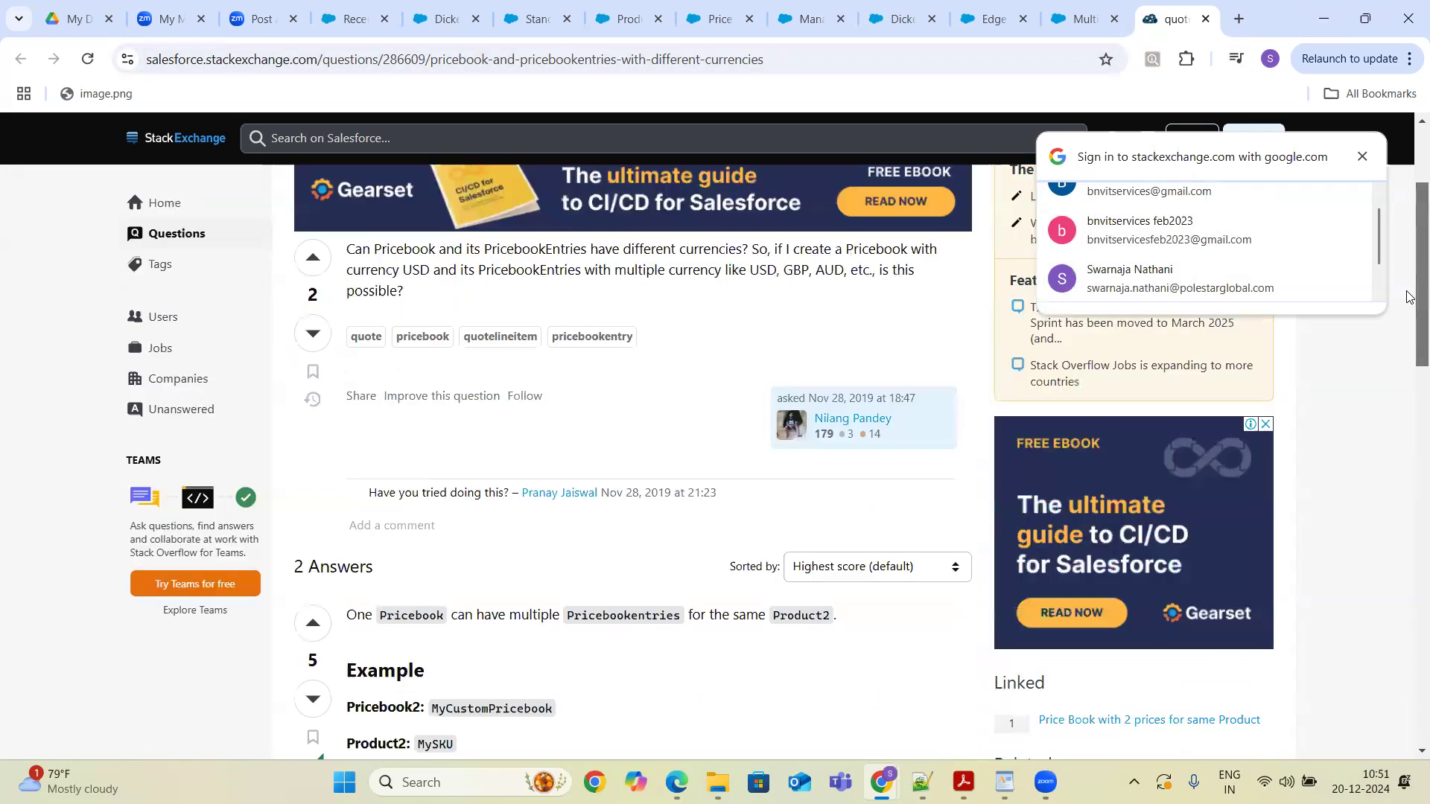
- Review the Product Currency, Price Book Entry Currency and Manage Currencies pages in the open tabs, reloading the Product field page
click(624, 20)
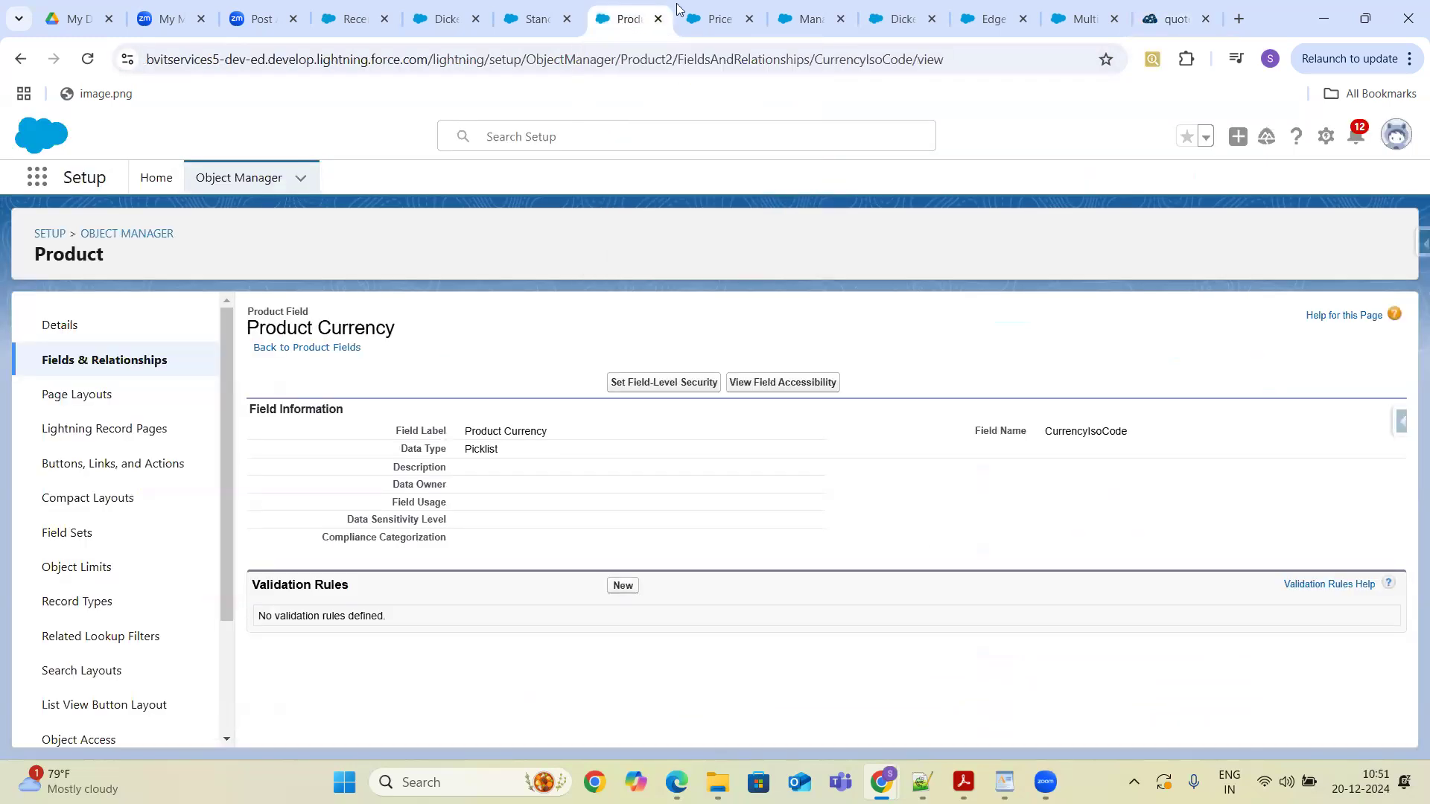
click(717, 22)
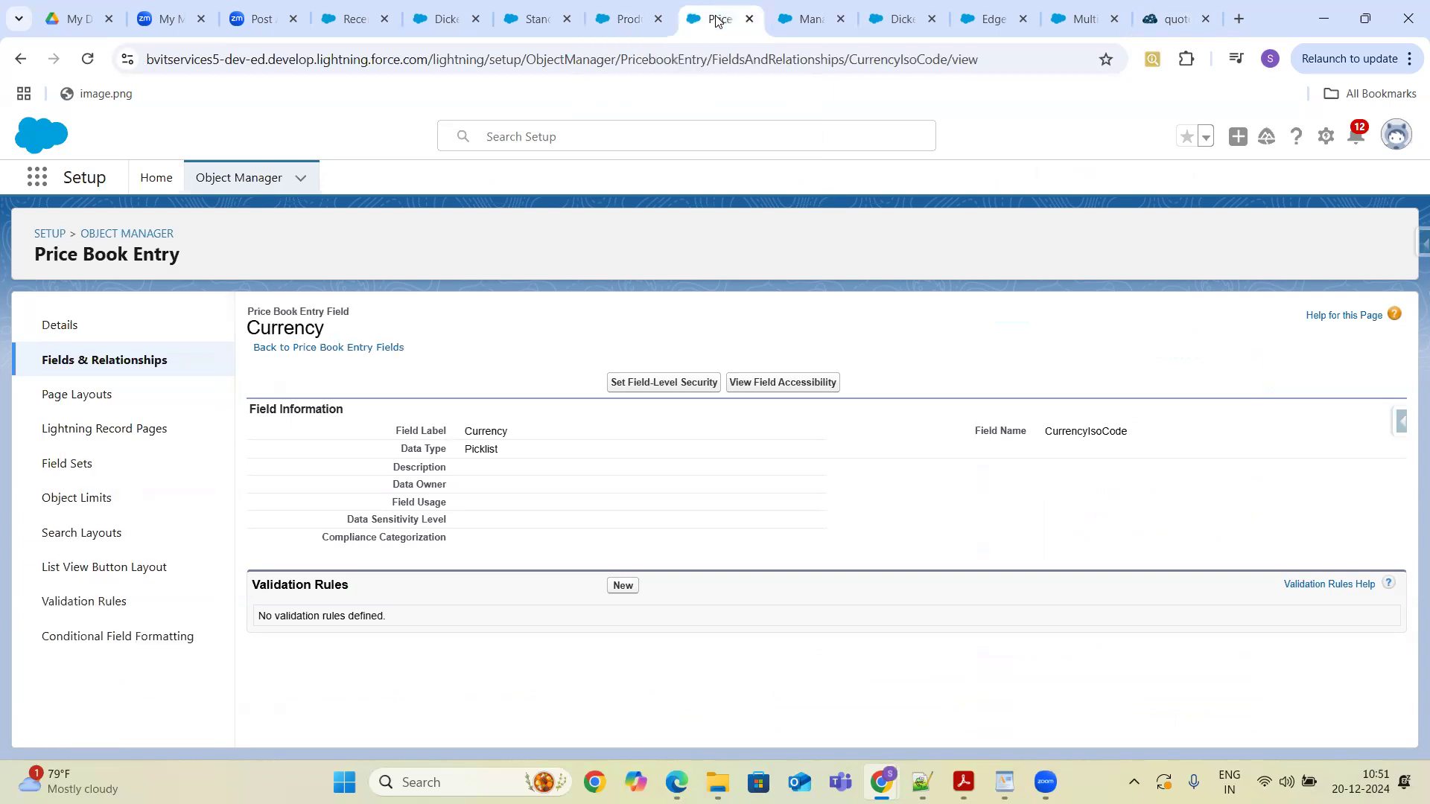
click(808, 22)
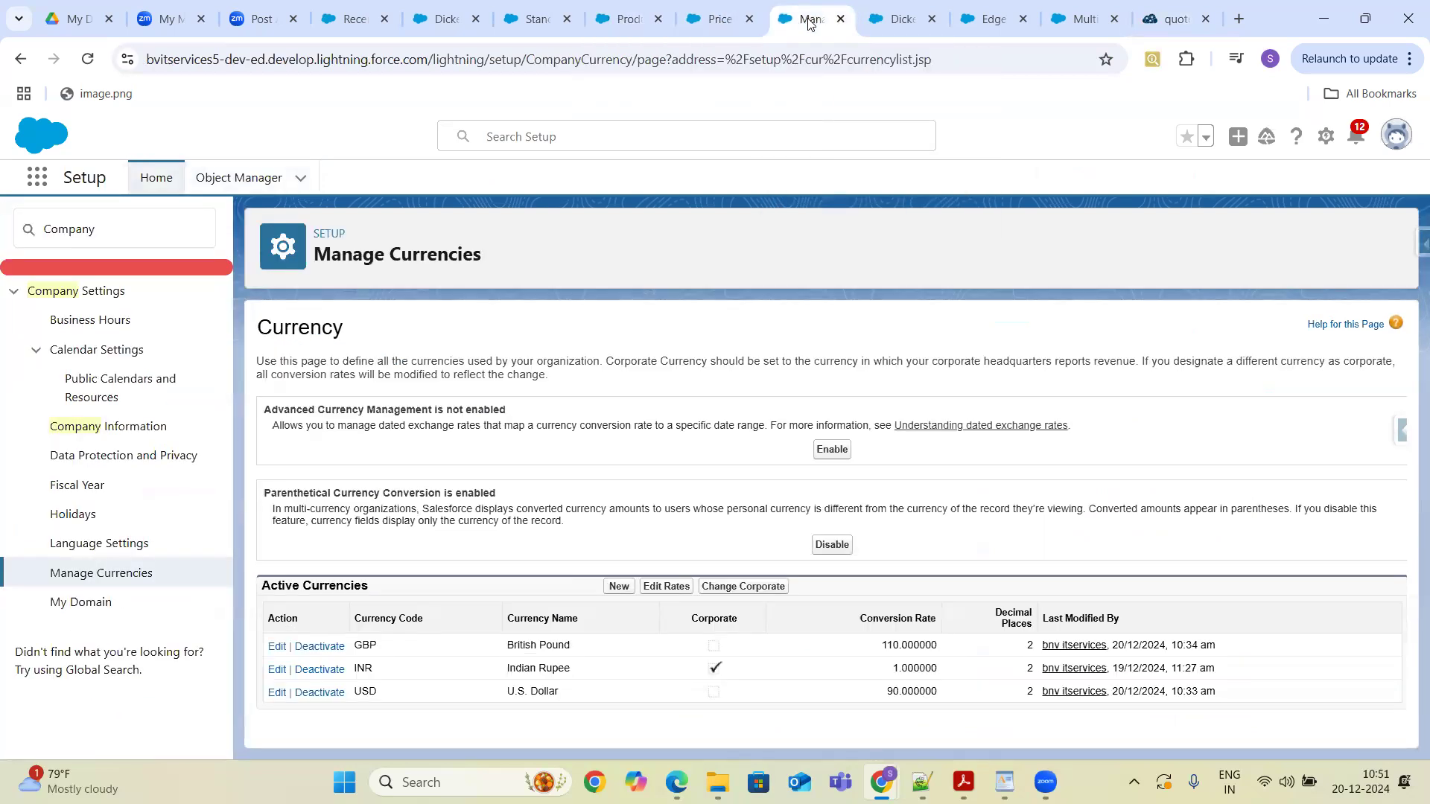
click(632, 19)
click(84, 61)
click(84, 61)
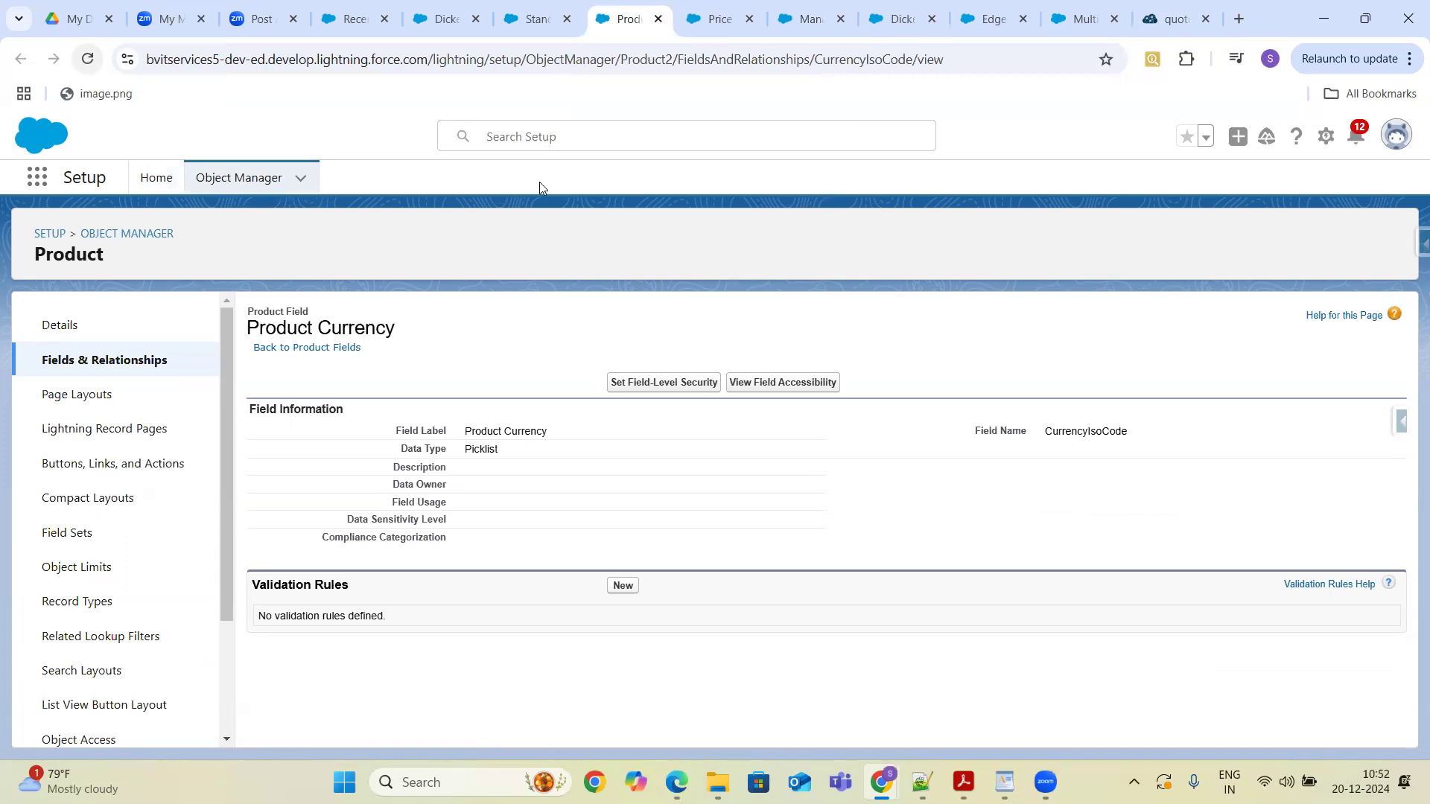
- Open the Television product record from the Products list via the App Launcher
click(535, 23)
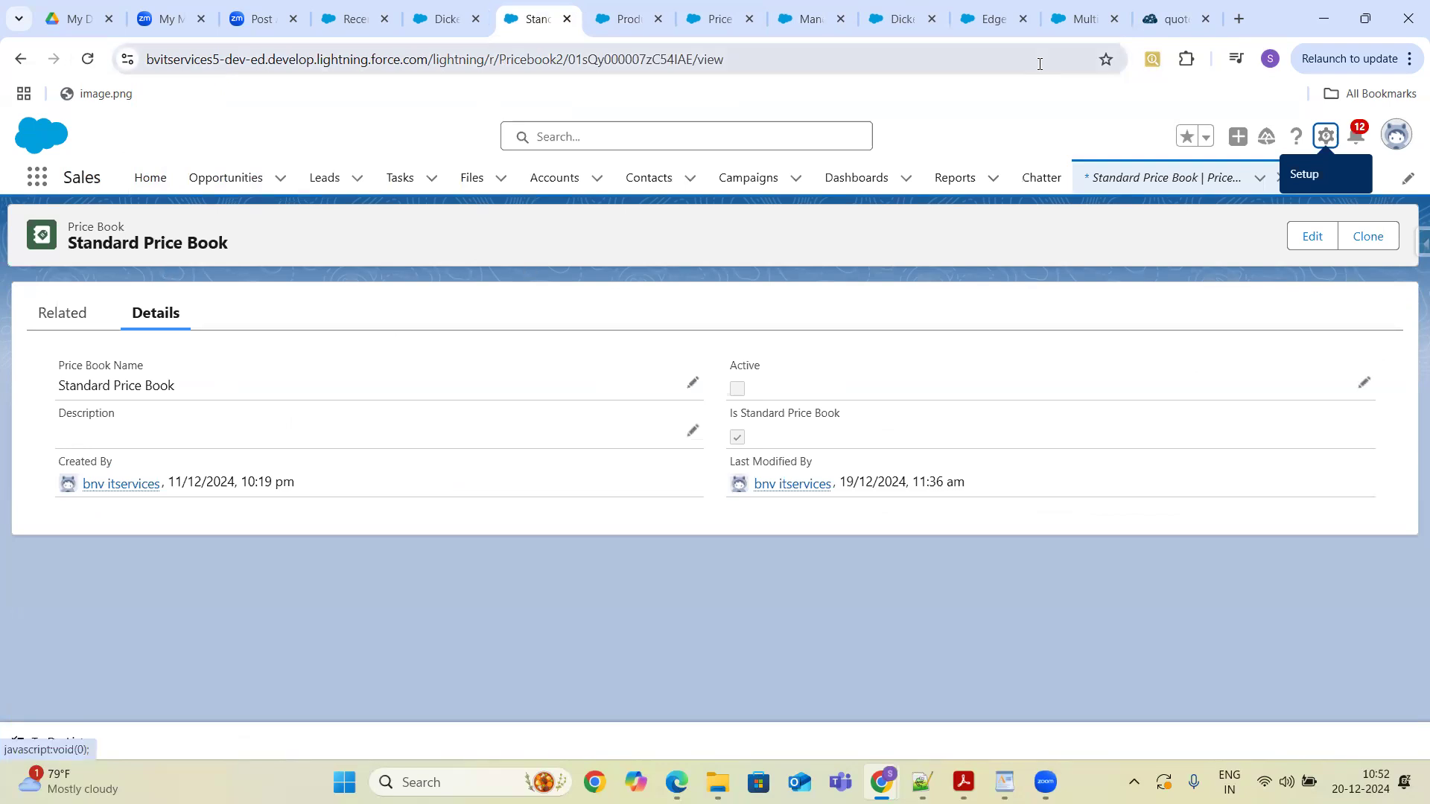
click(46, 182)
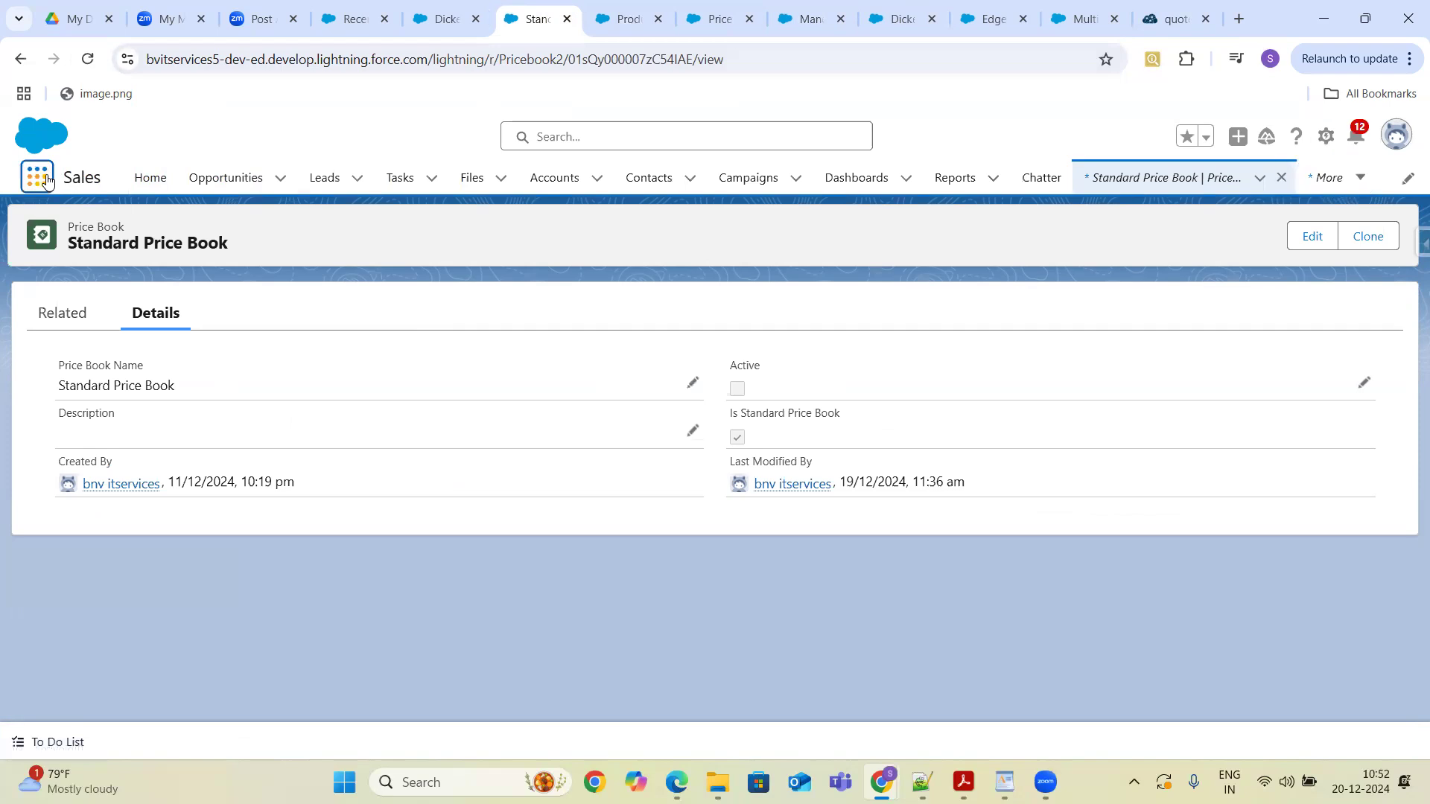
text(p)
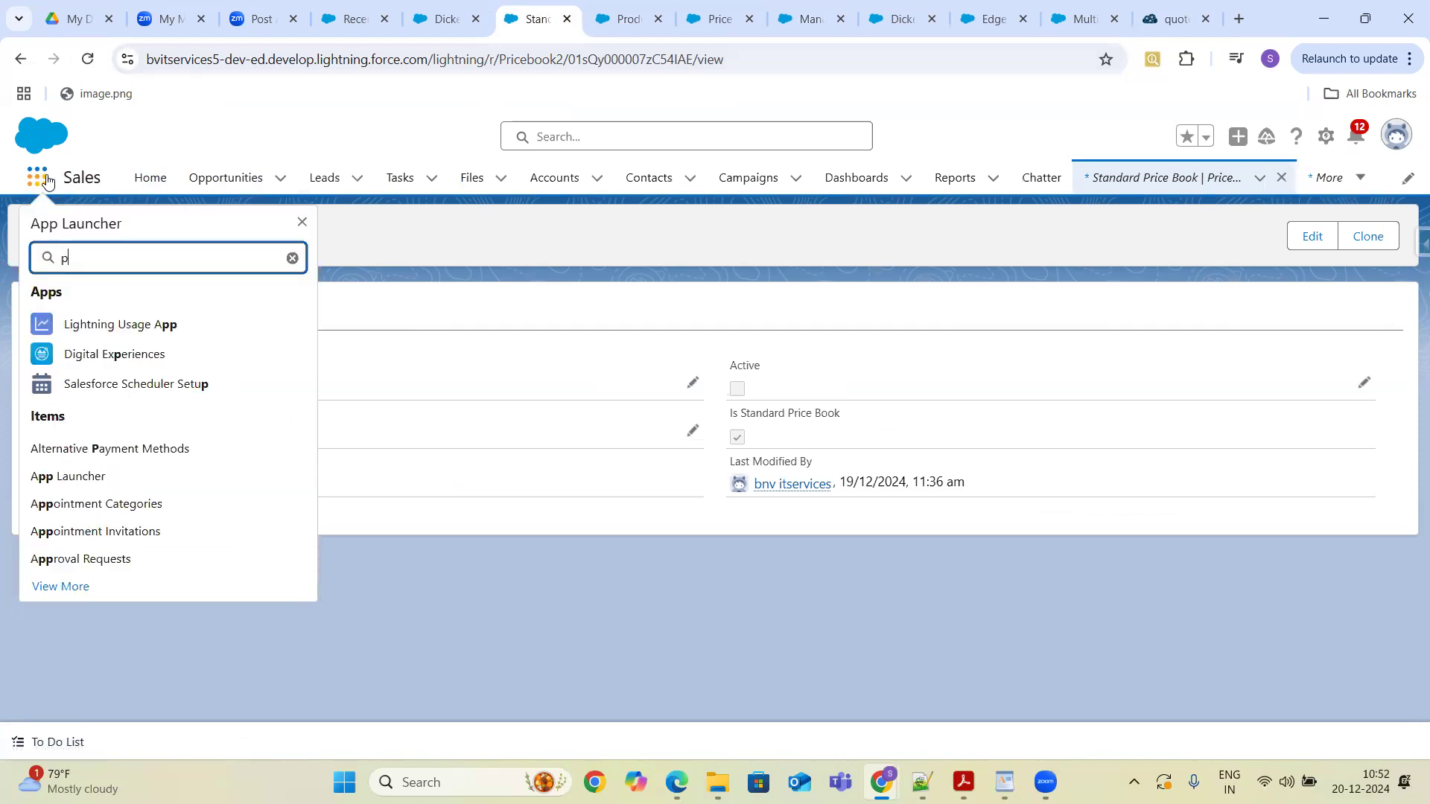
text(roduct)
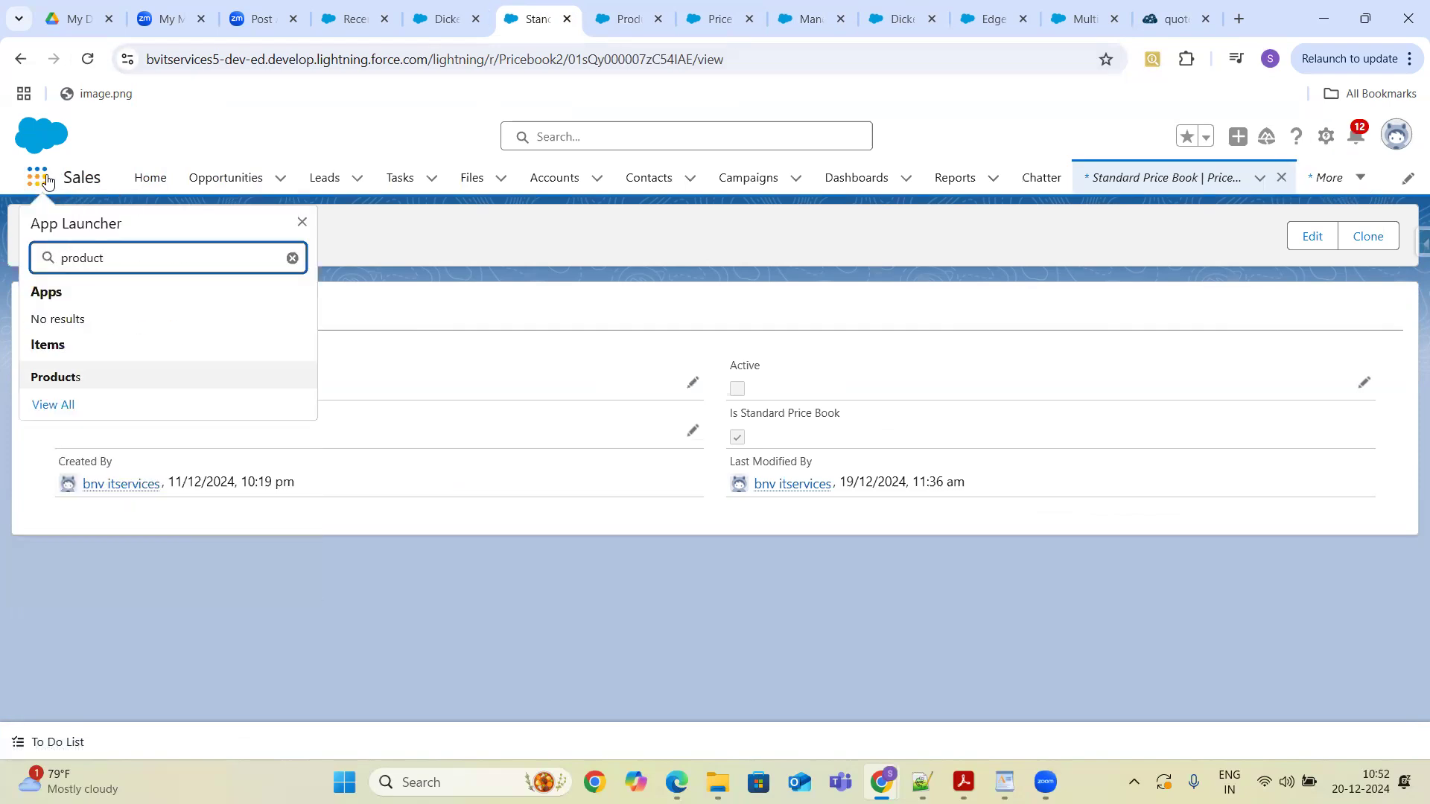
click(56, 378)
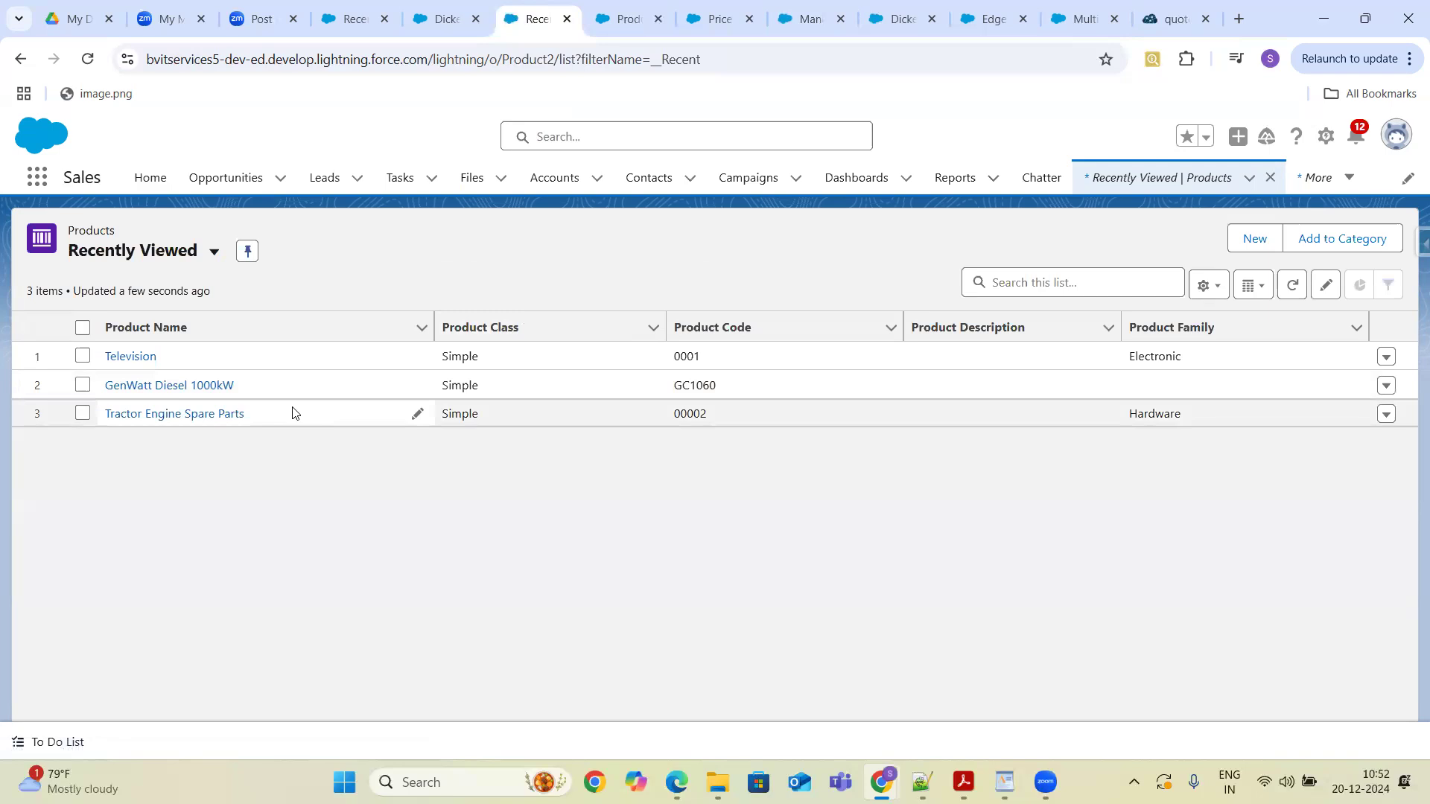
click(133, 356)
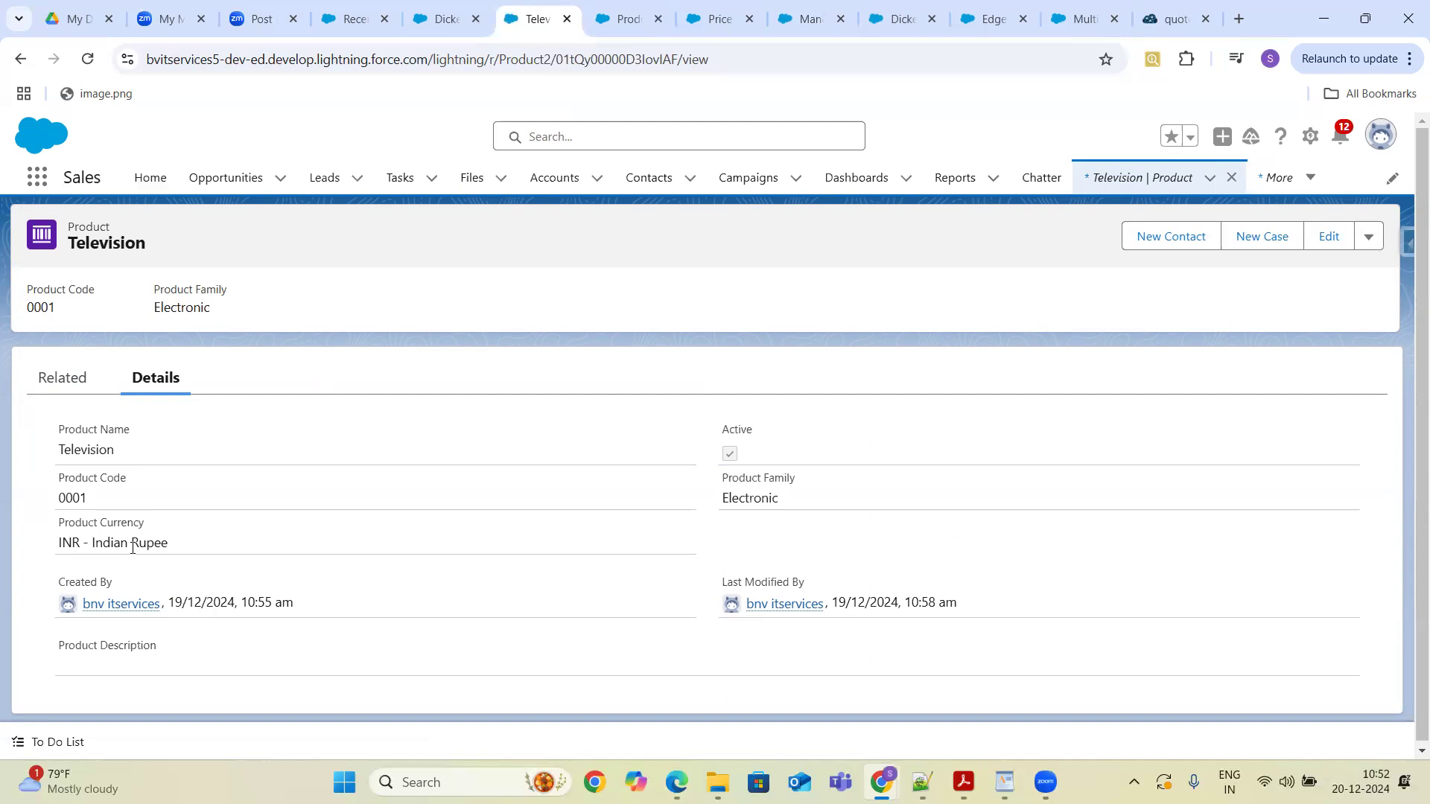
- Open Add to Price Book from the product's related price books and check the Currency options
click(69, 379)
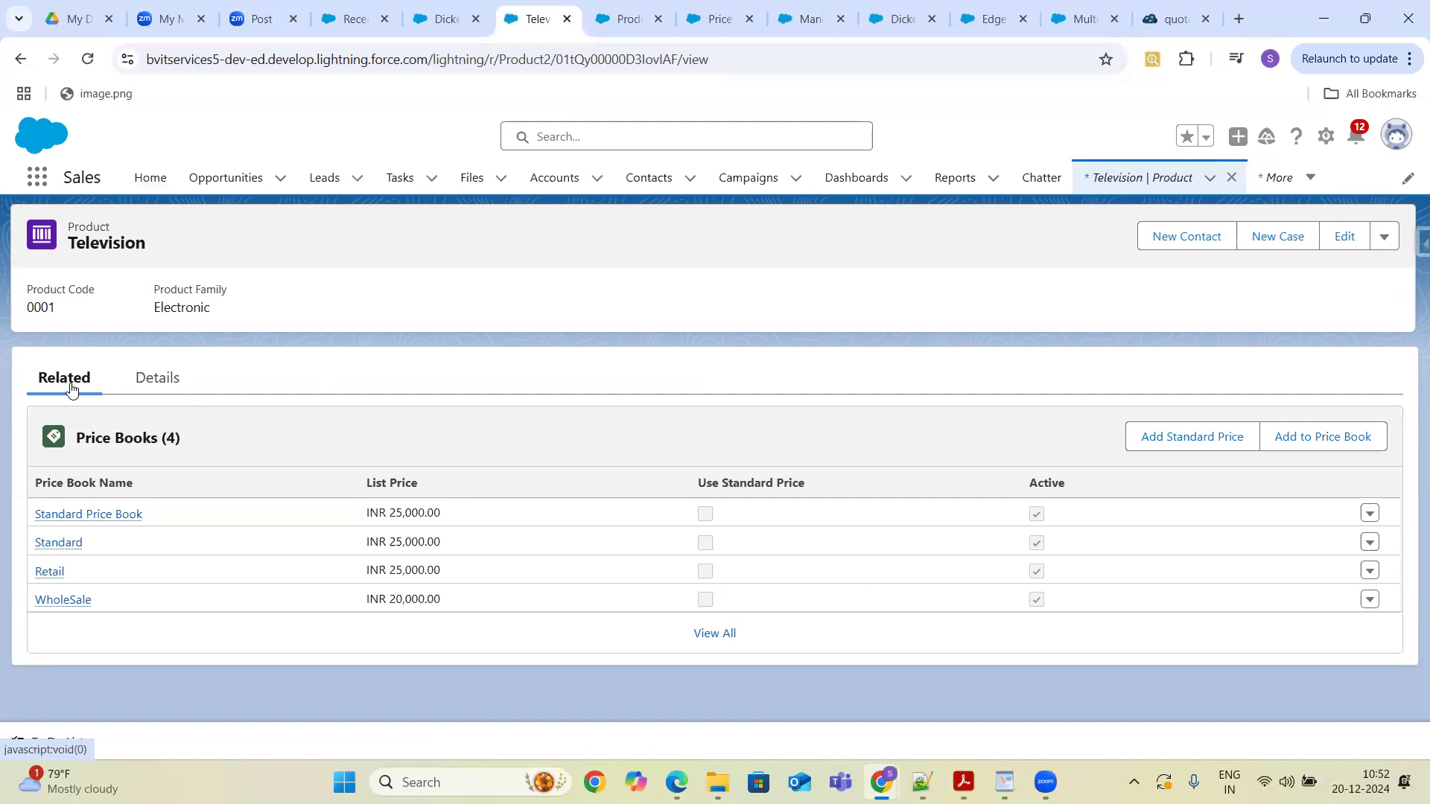
click(1303, 440)
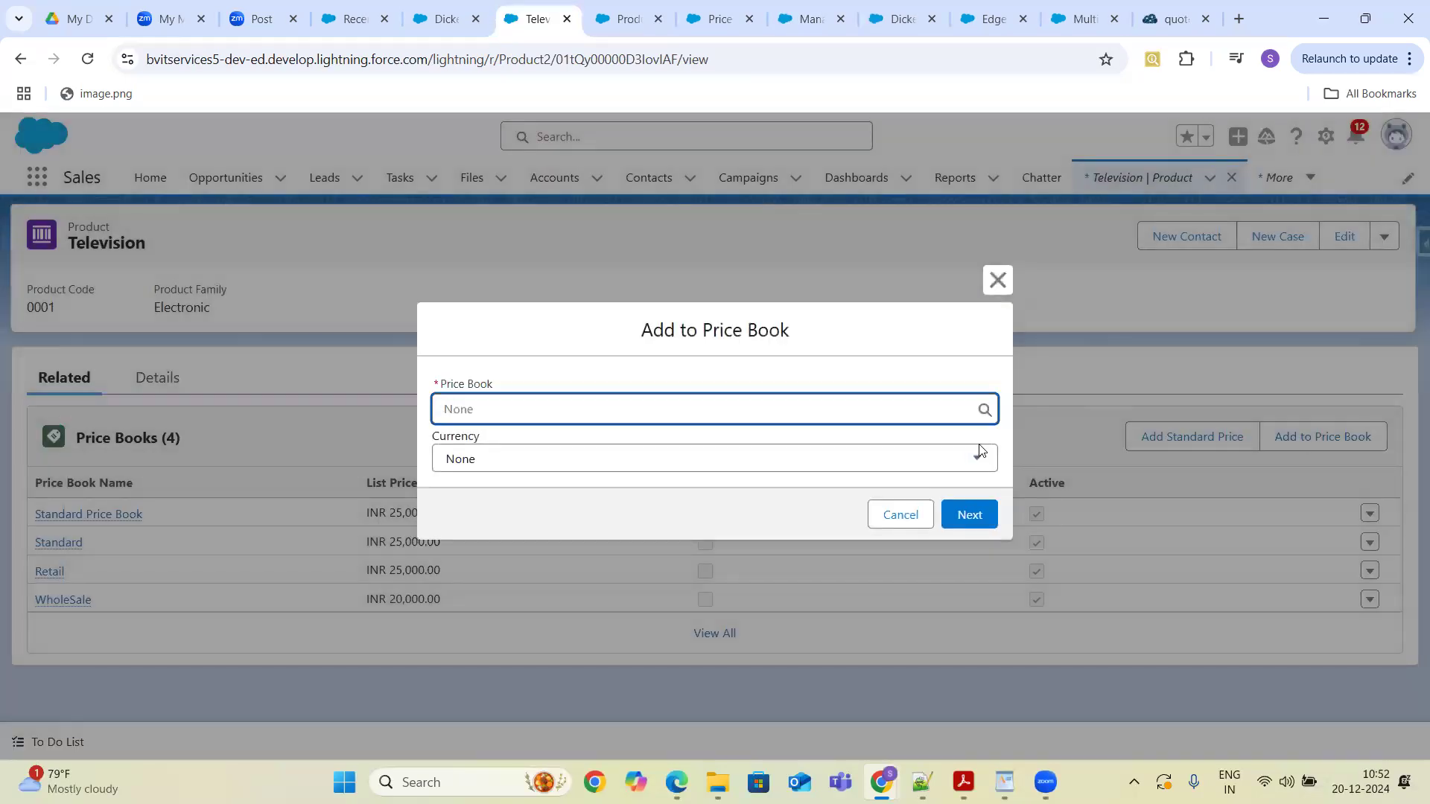
click(961, 462)
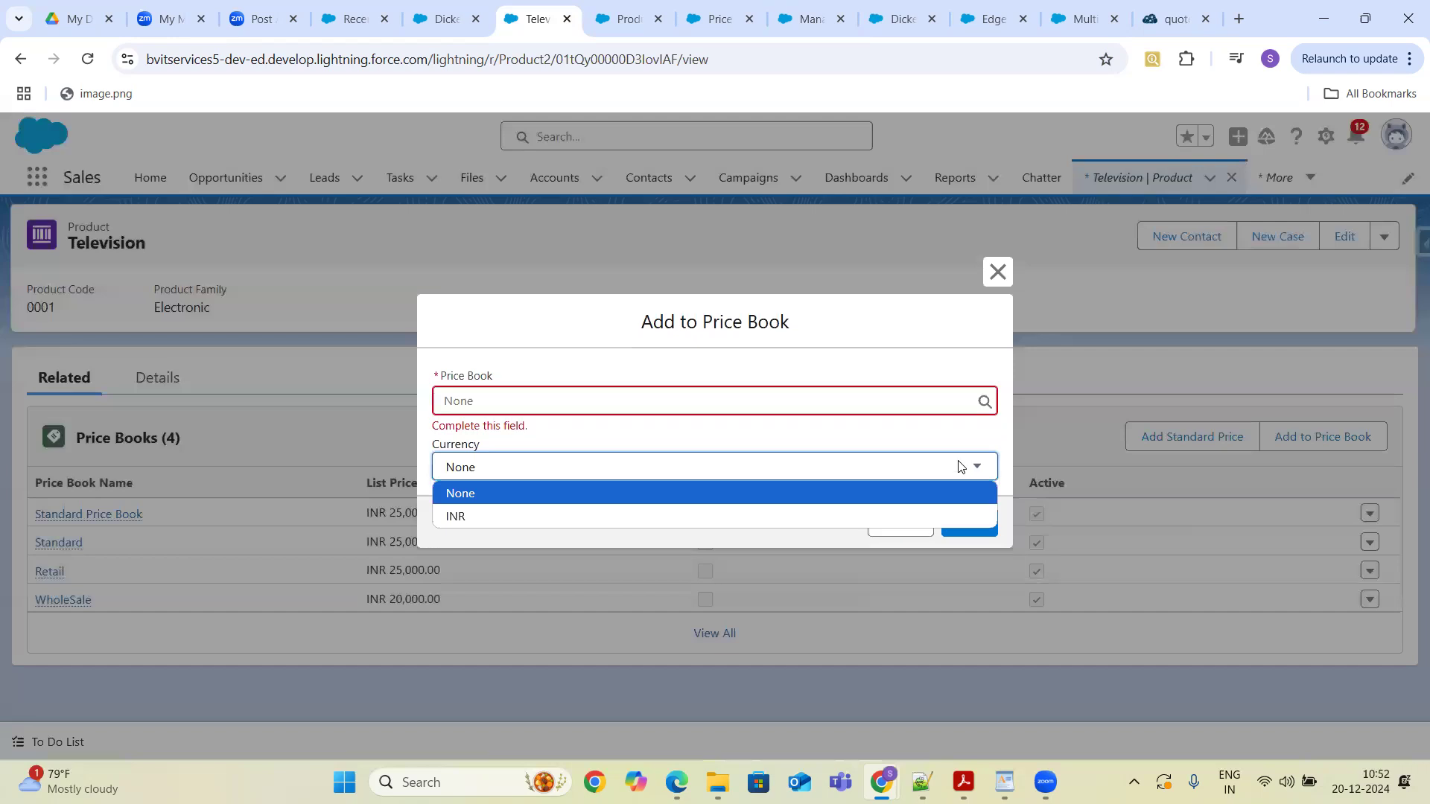
click(960, 466)
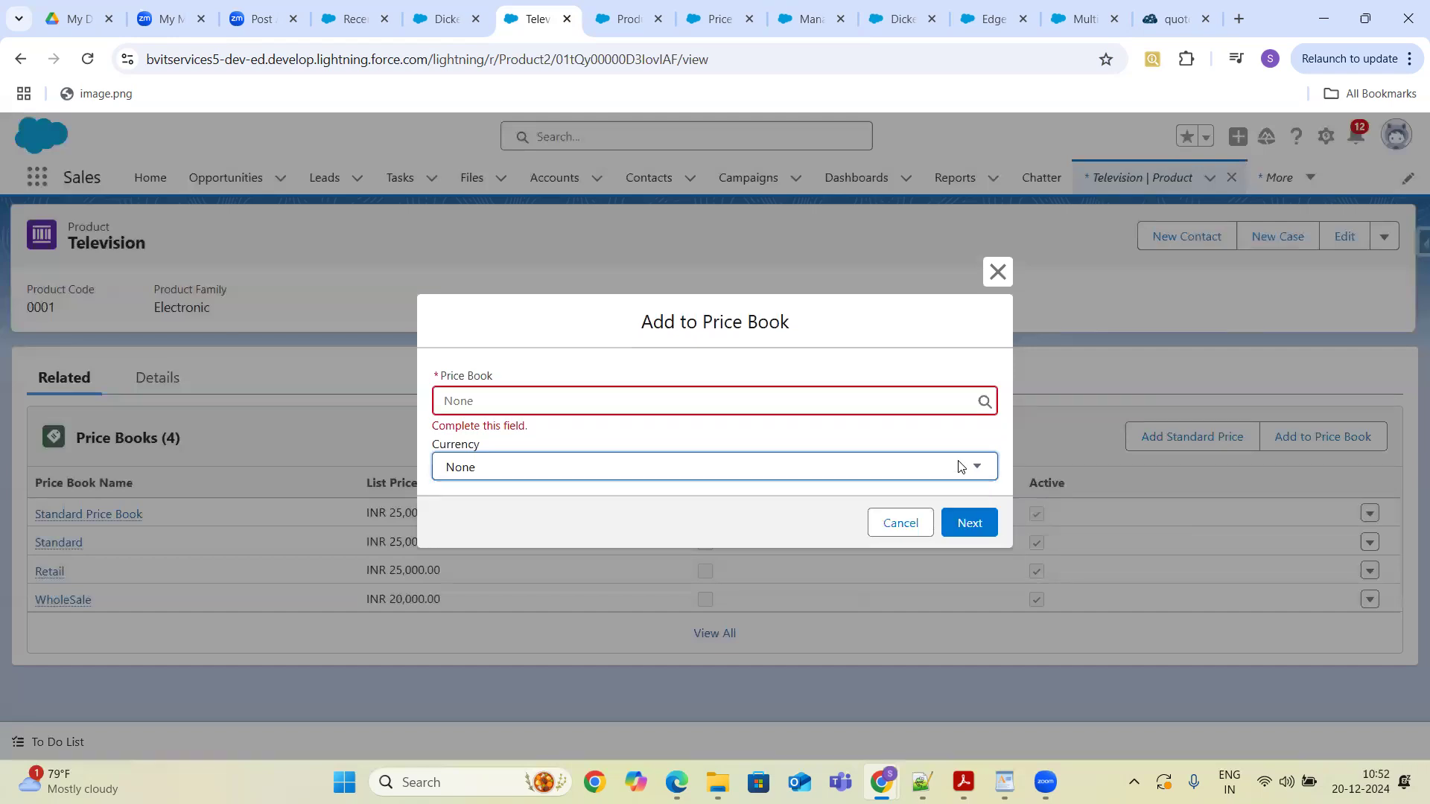
- Check the Currency options in the Add to Price Book dialog, then cancel it
click(887, 469)
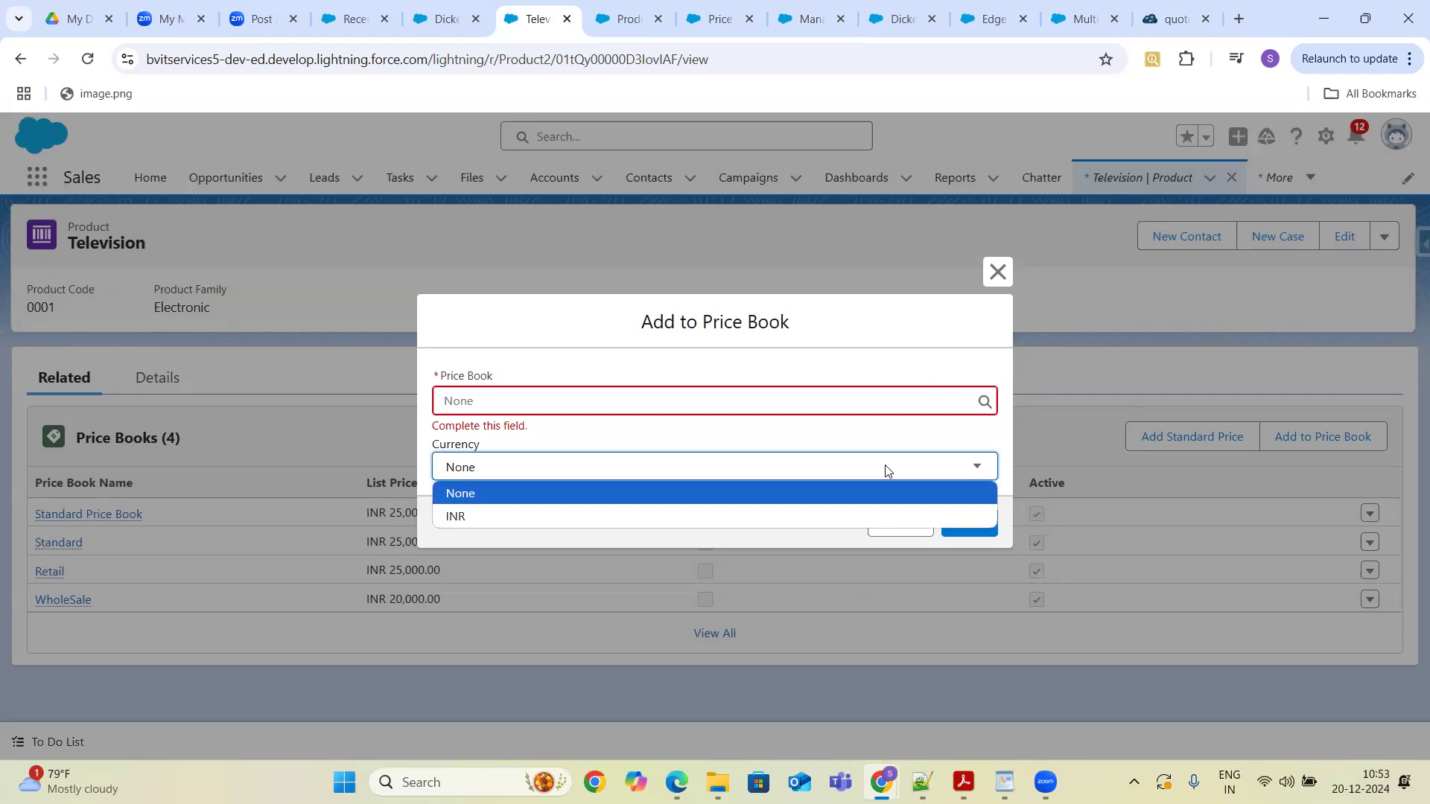
click(887, 470)
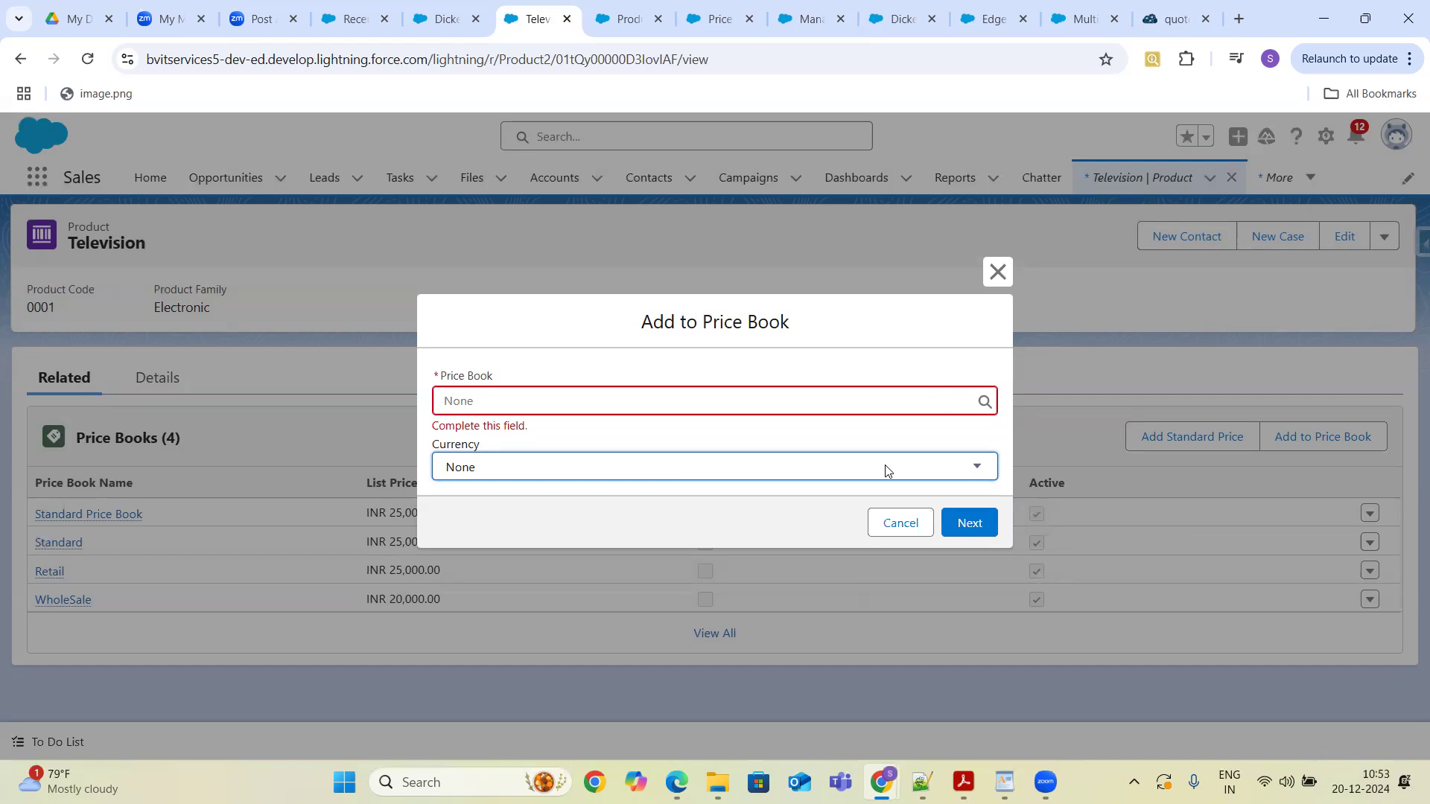
click(901, 525)
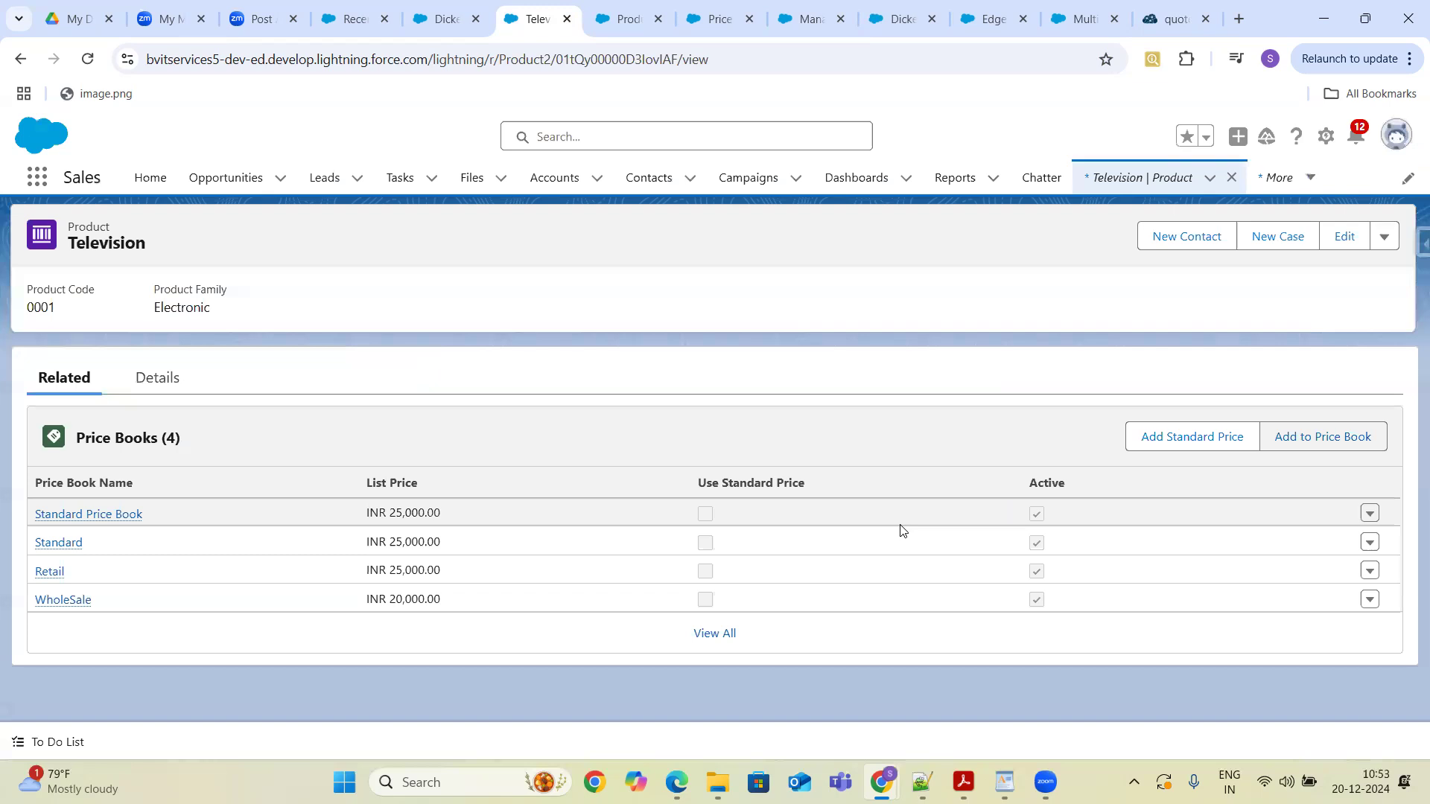
- Edit the Television product and set its Product Currency to GBP - British Pound, saving the change
click(1345, 236)
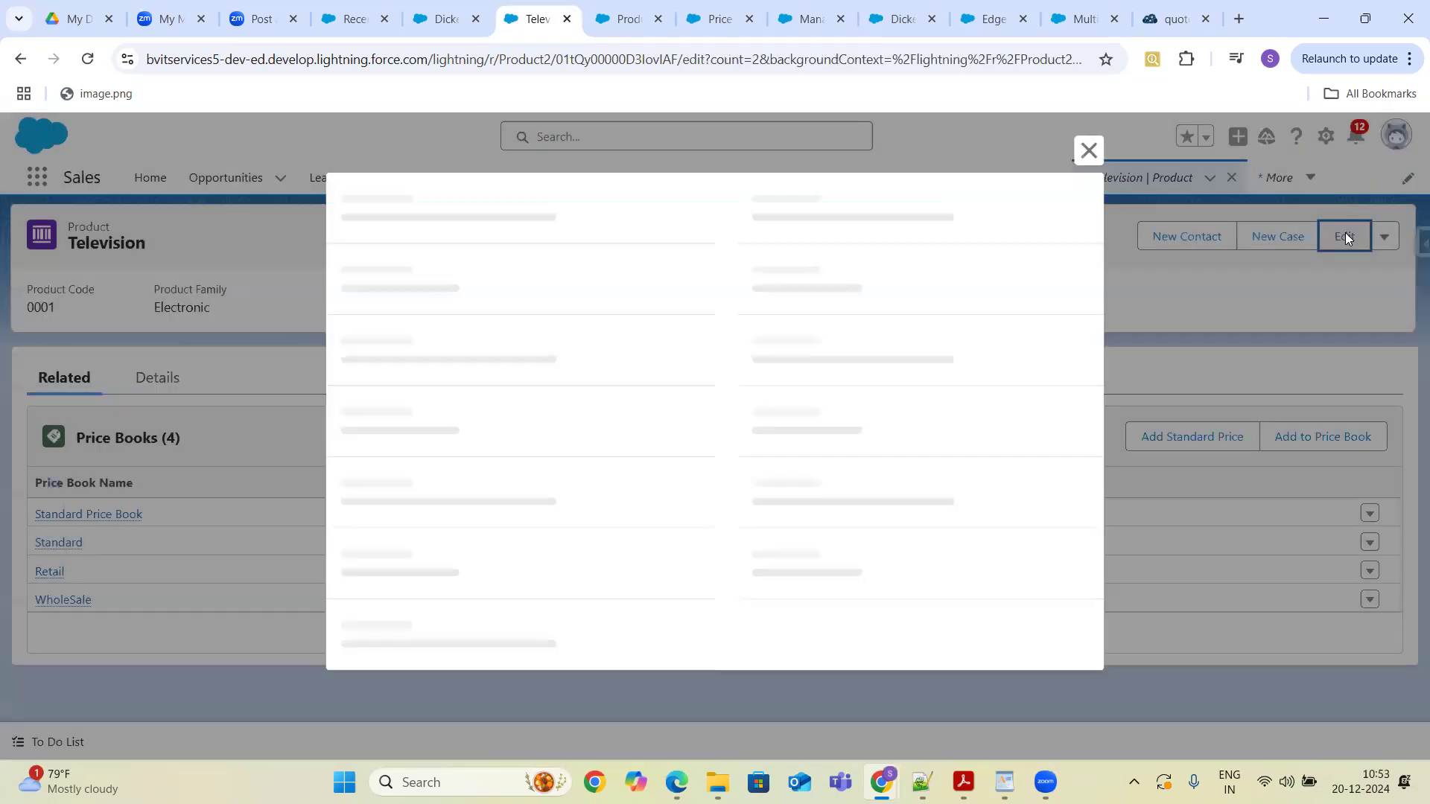
click(618, 420)
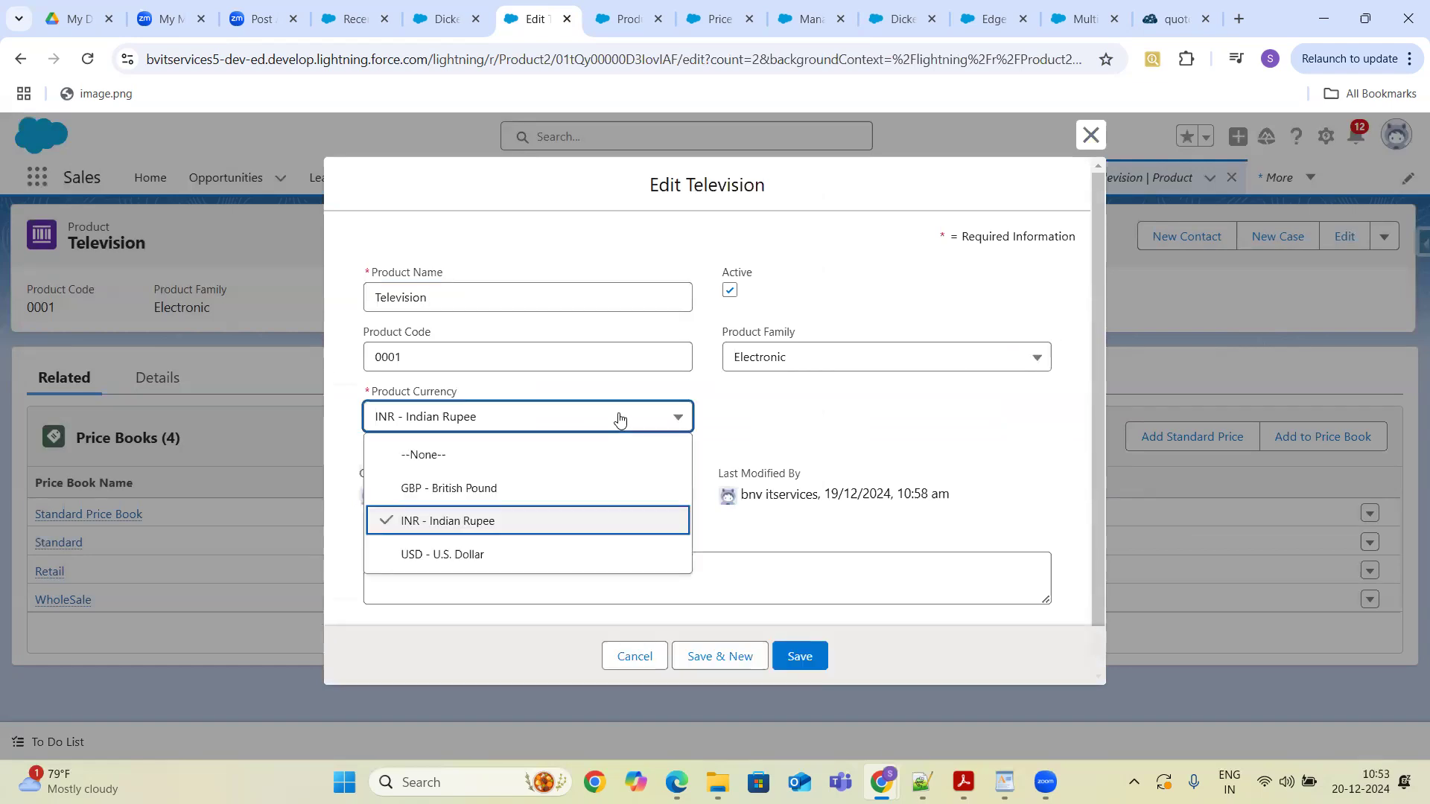
click(495, 500)
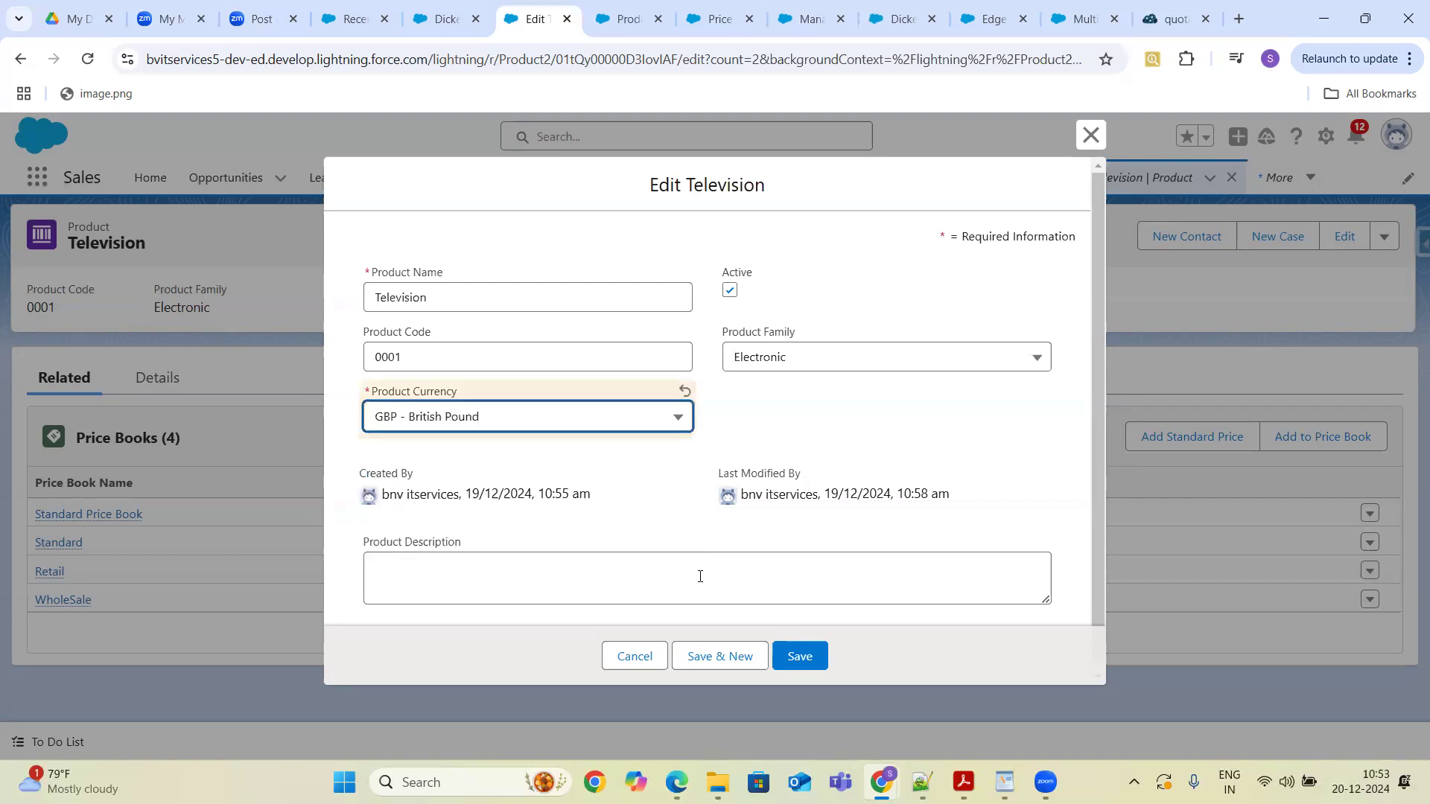
click(799, 655)
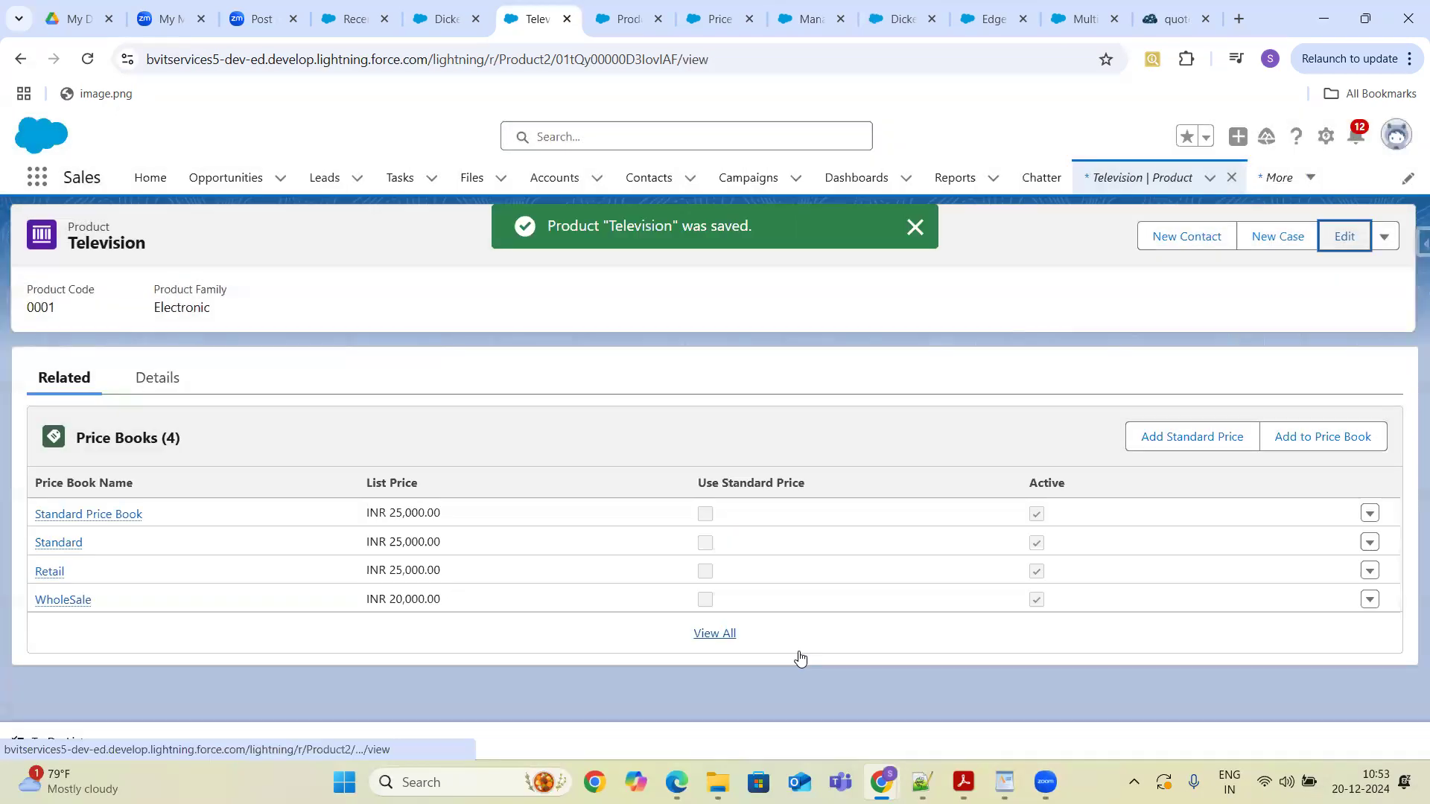
- Open Add to Price Book again and review the Currency choices before cancelling
click(1311, 438)
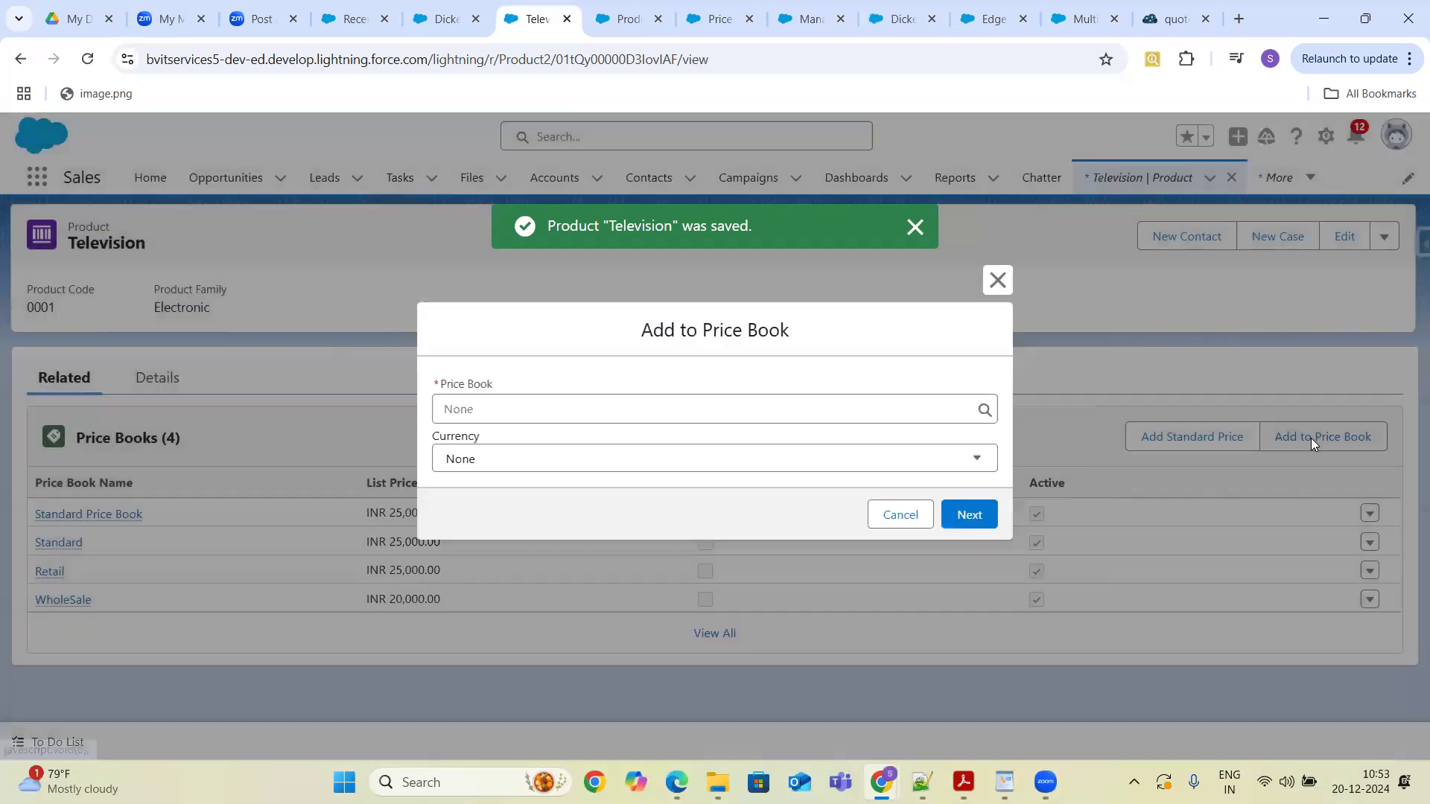
click(949, 457)
click(948, 457)
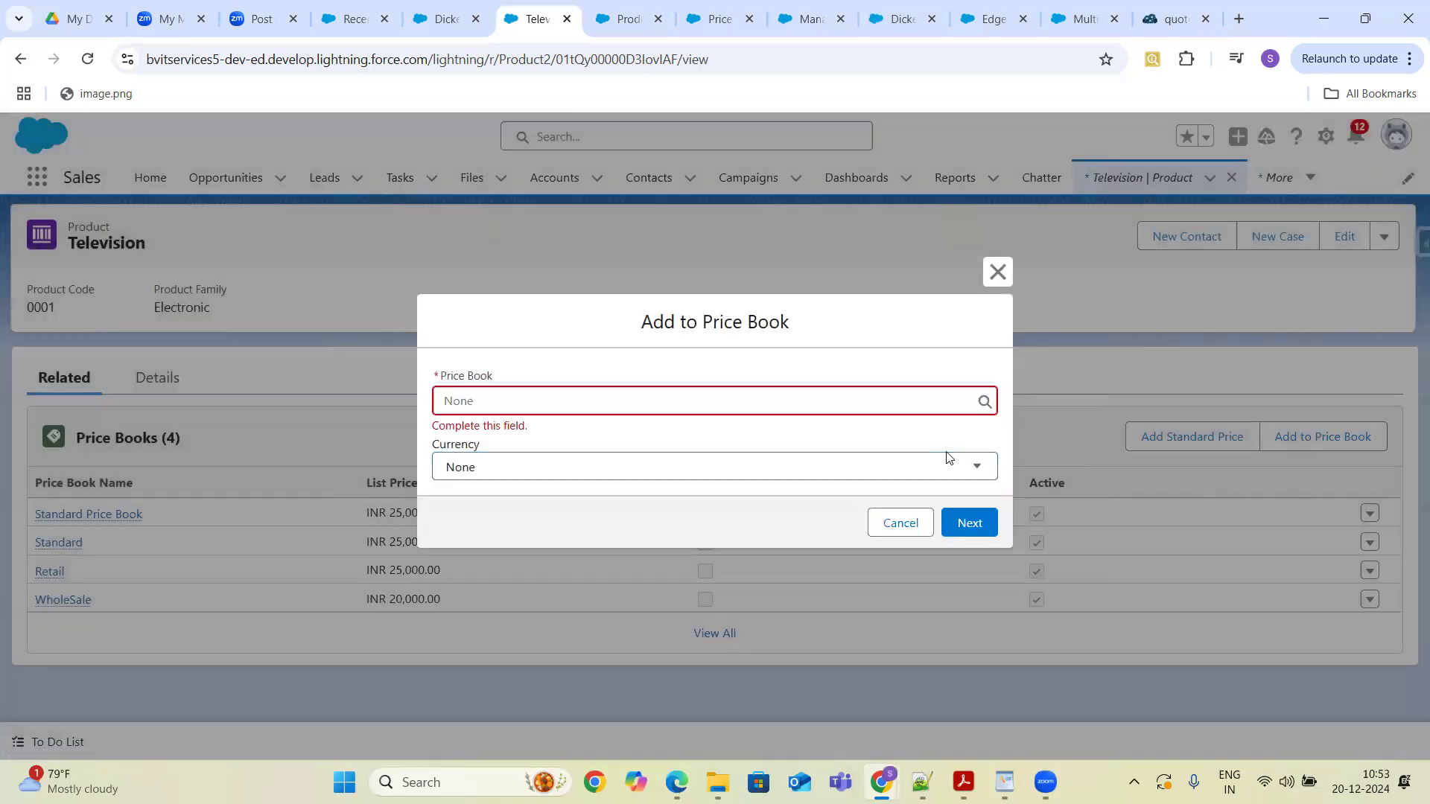
click(951, 466)
click(951, 468)
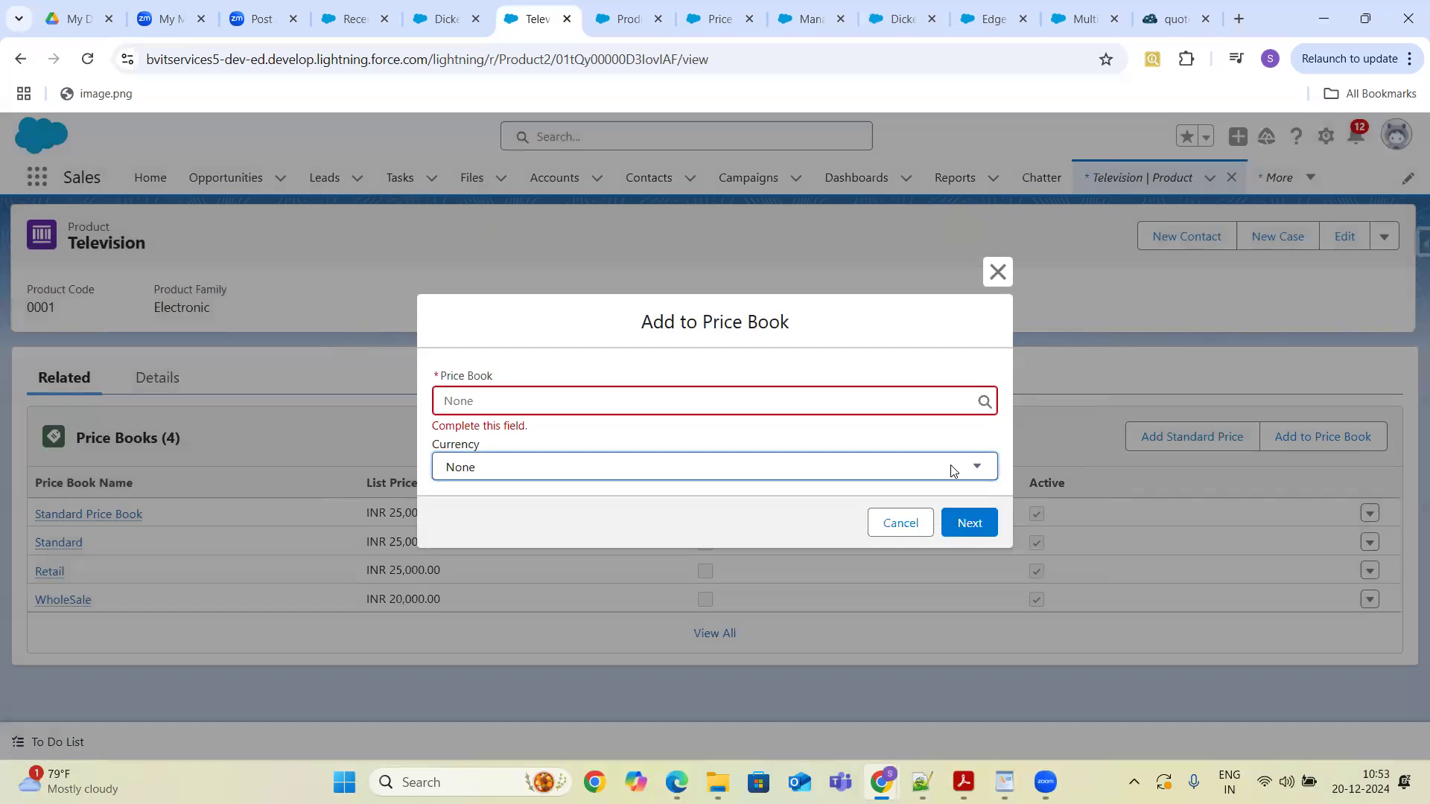
click(901, 522)
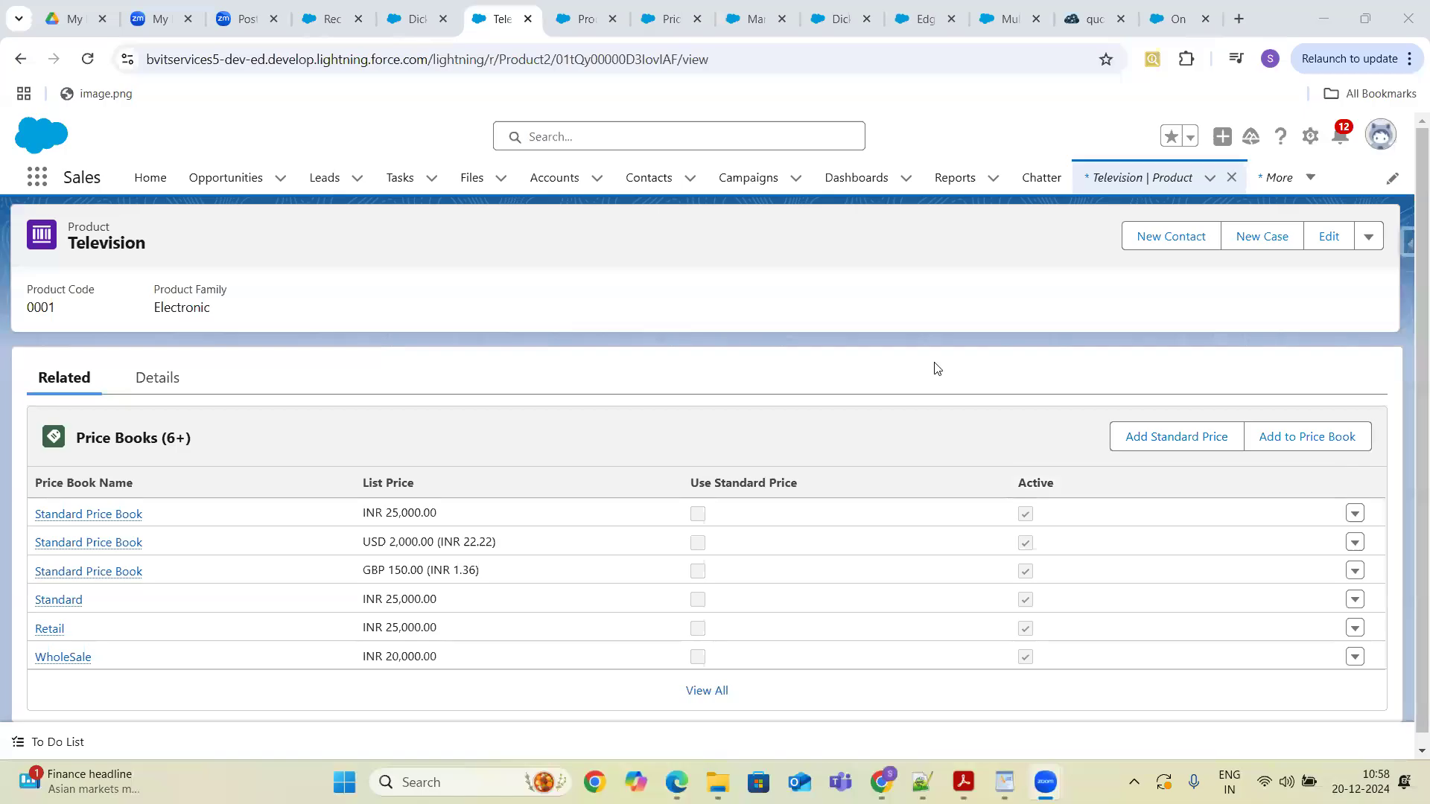
- Reopen Add to Price Book, inspect the Currency list, and close the dialog
drag(1416, 362, 1416, 469)
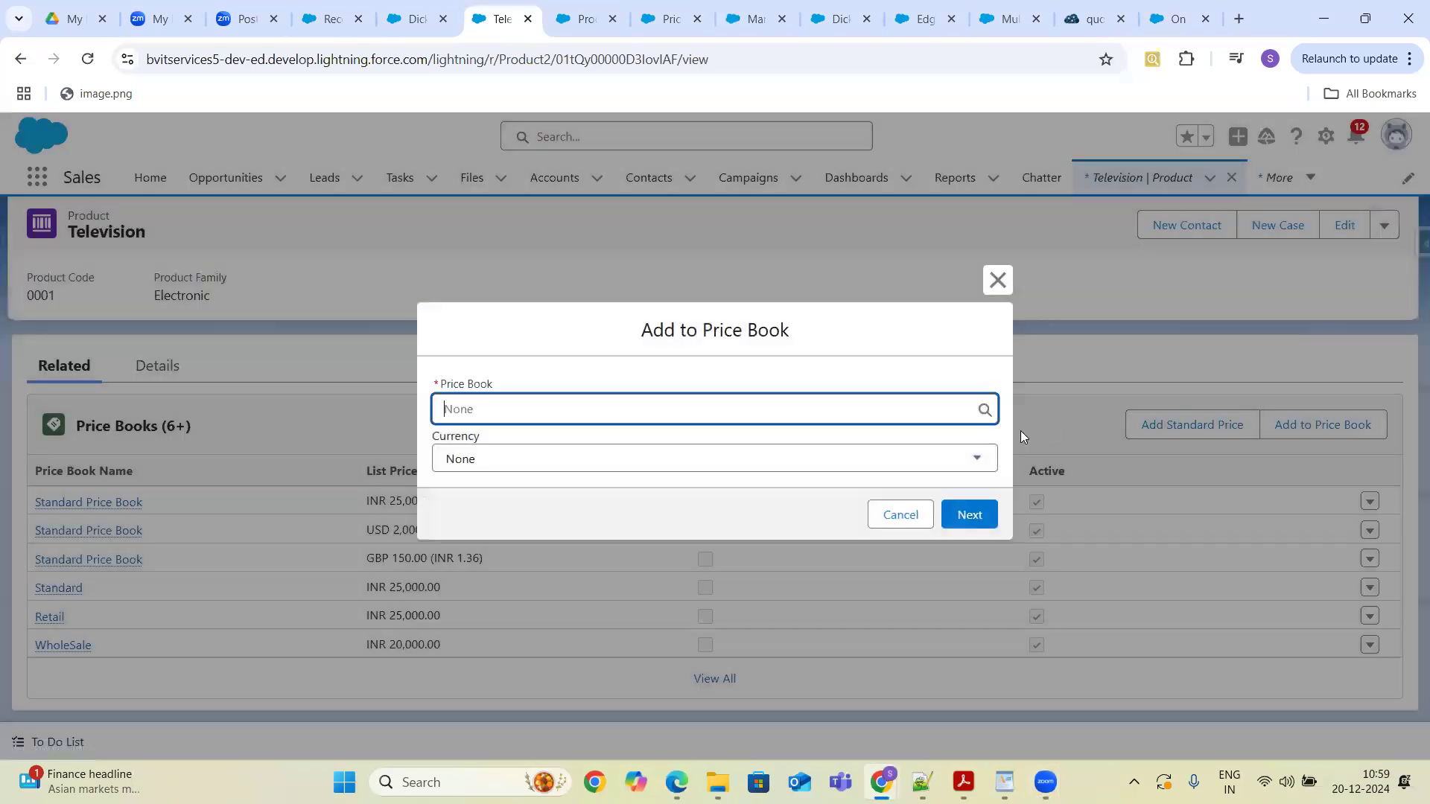
click(893, 463)
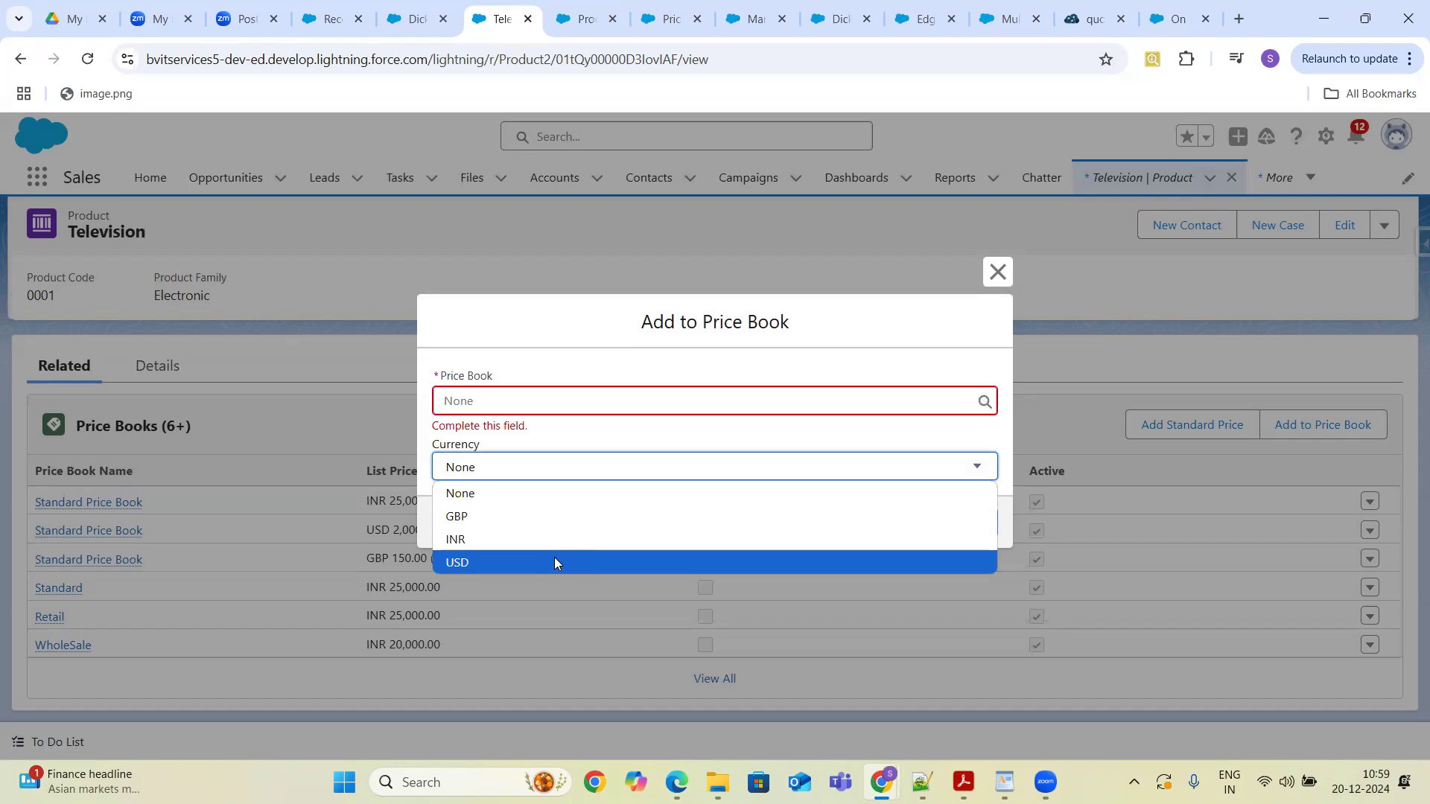
click(998, 273)
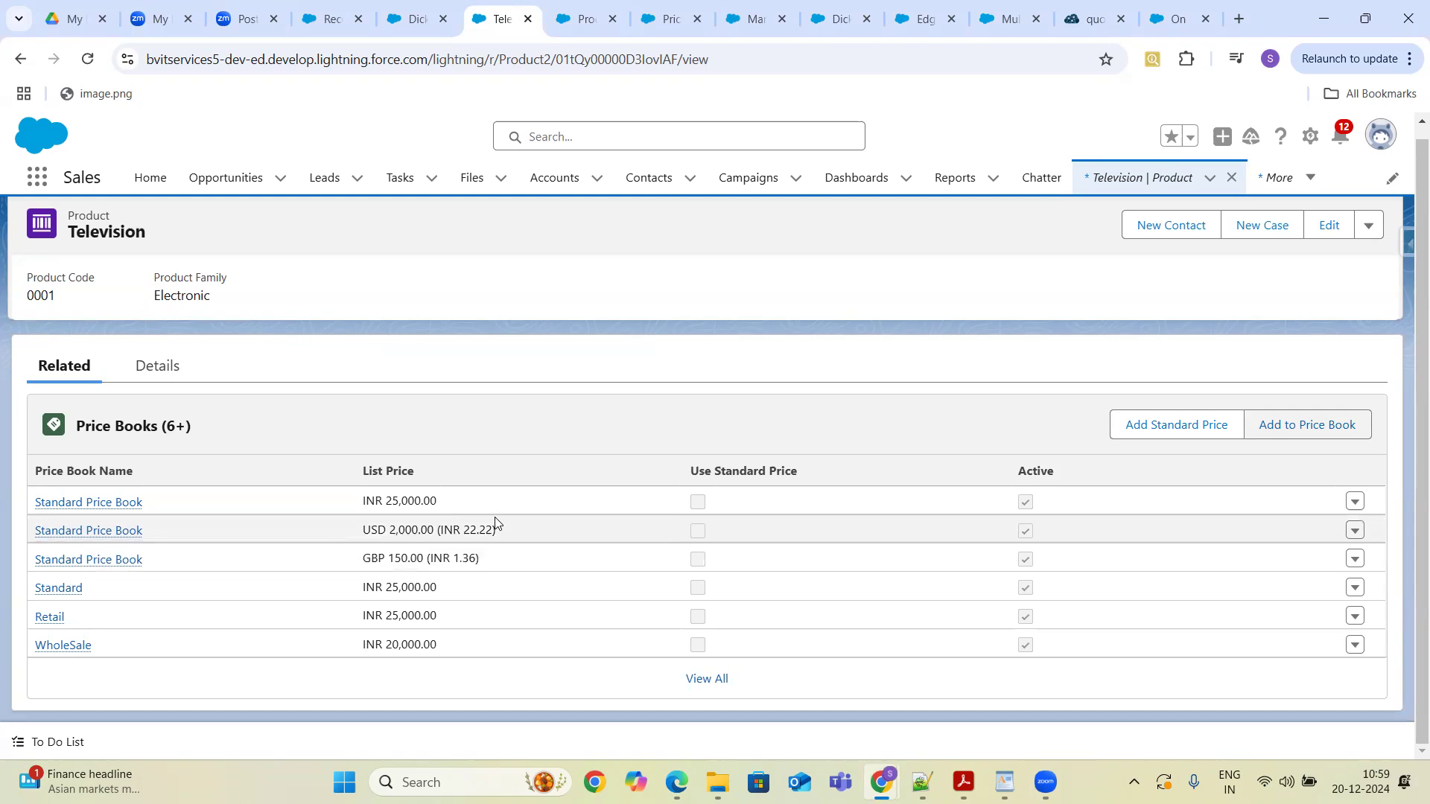
- Open the full list of the Television product's price book entries
click(697, 673)
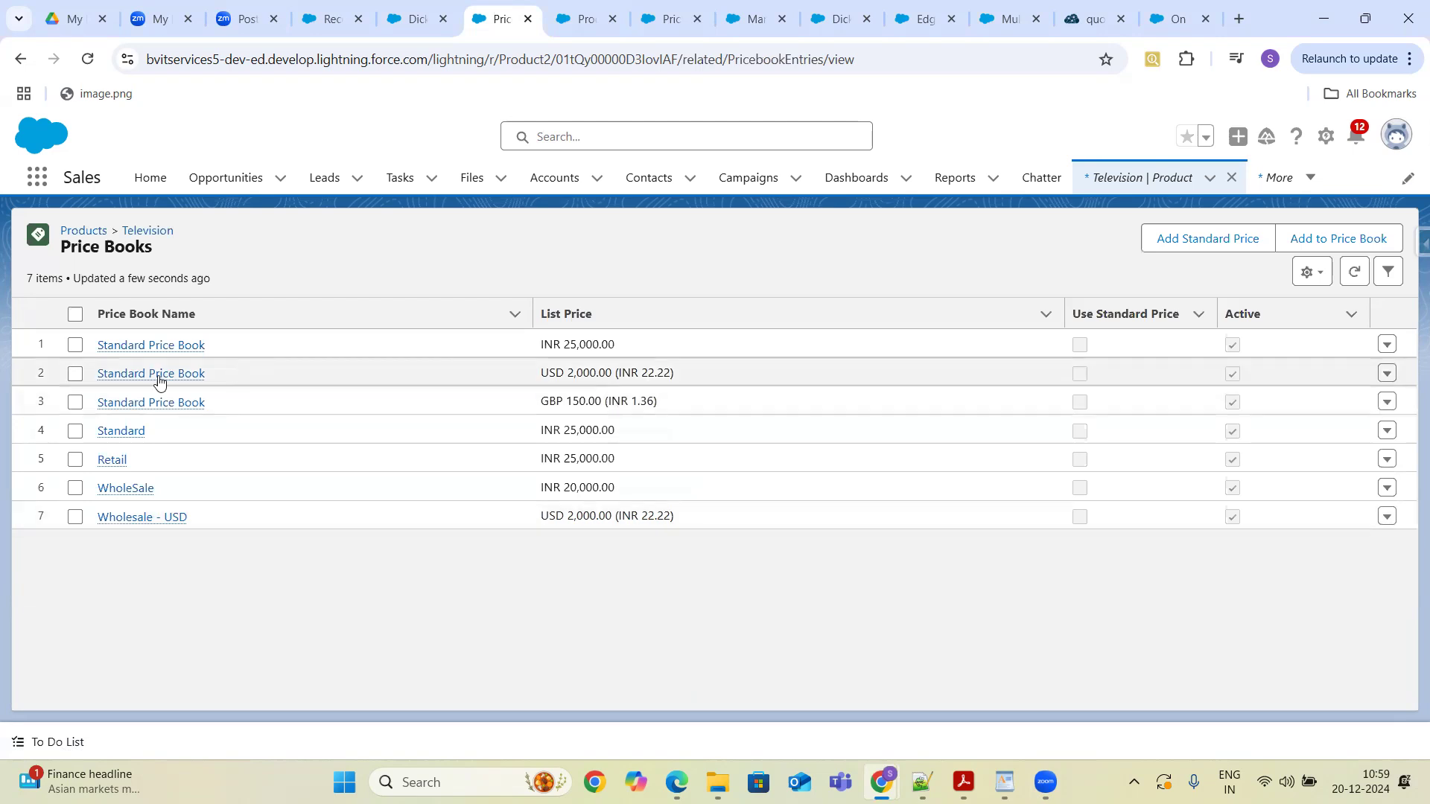
mouse_move(158, 374)
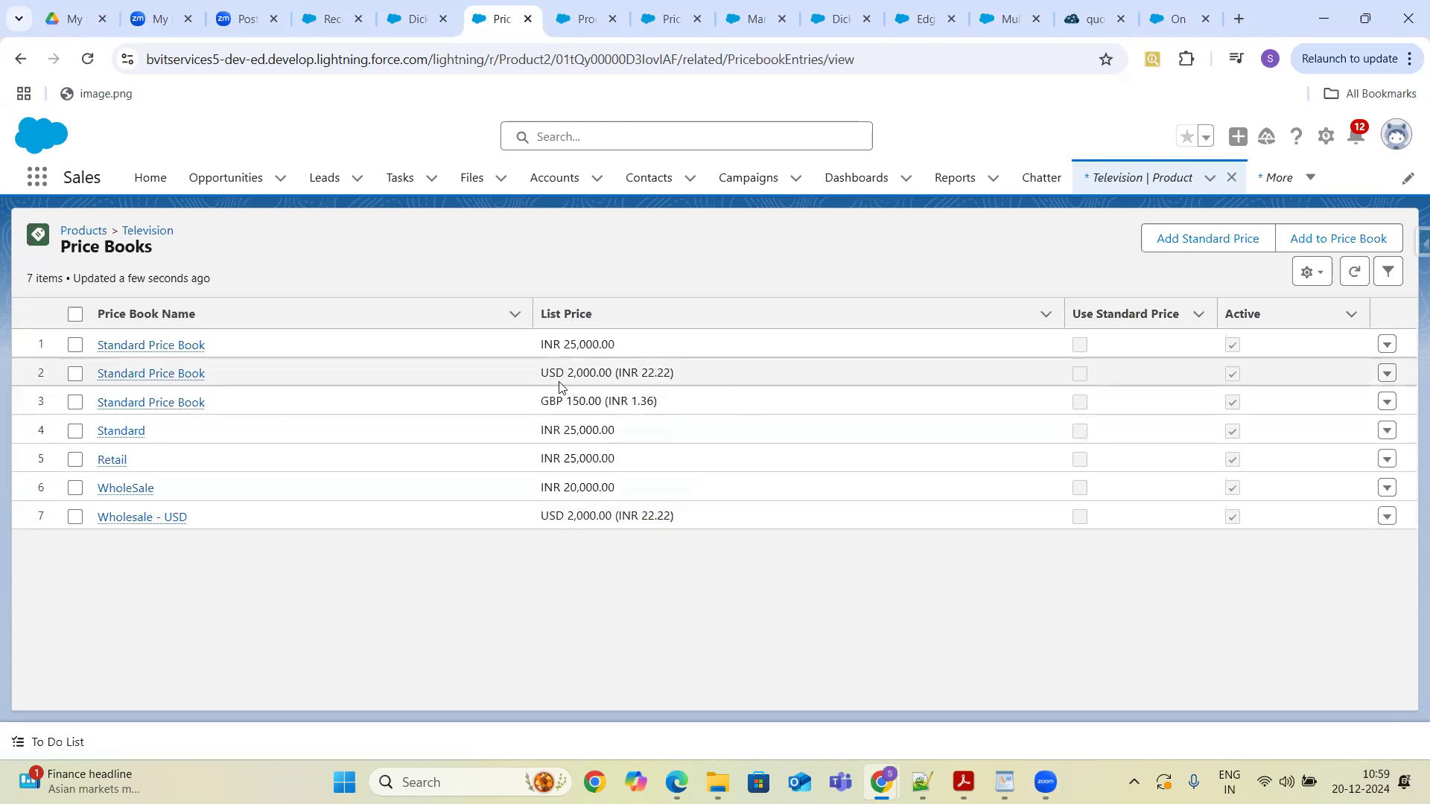
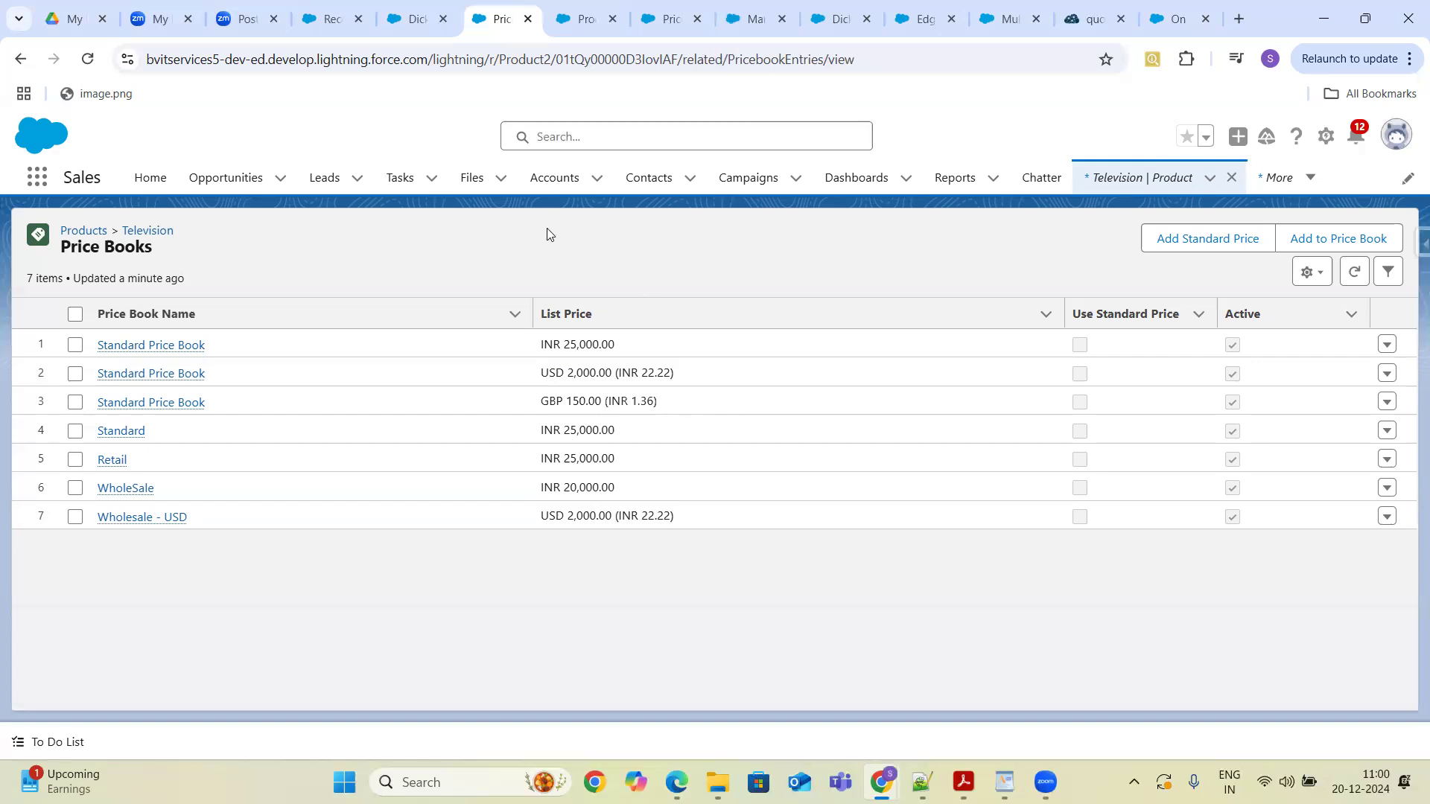
- Open the Dickenson Mobile Generators opportunity and find its Opportunity Currency field in the details
click(221, 186)
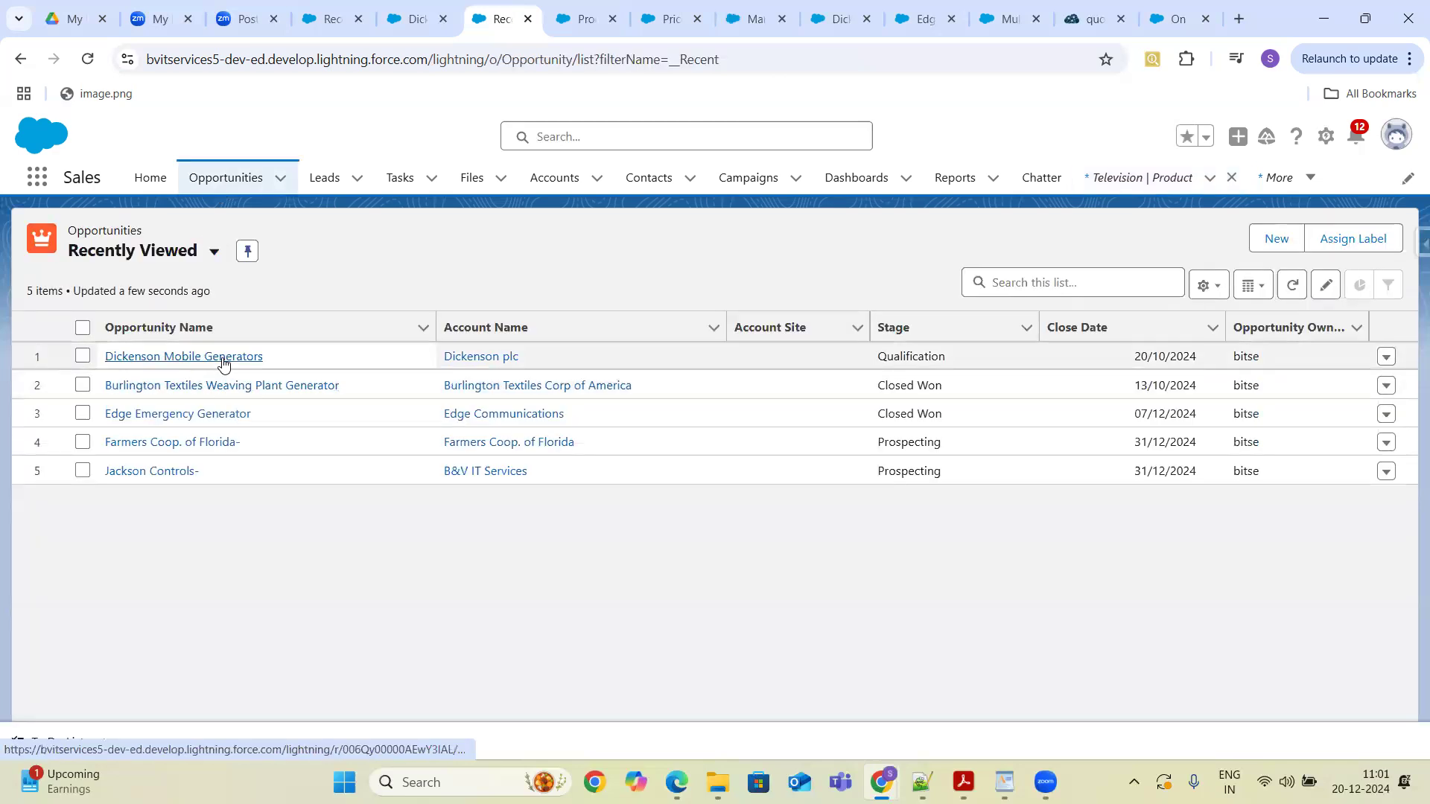
click(222, 357)
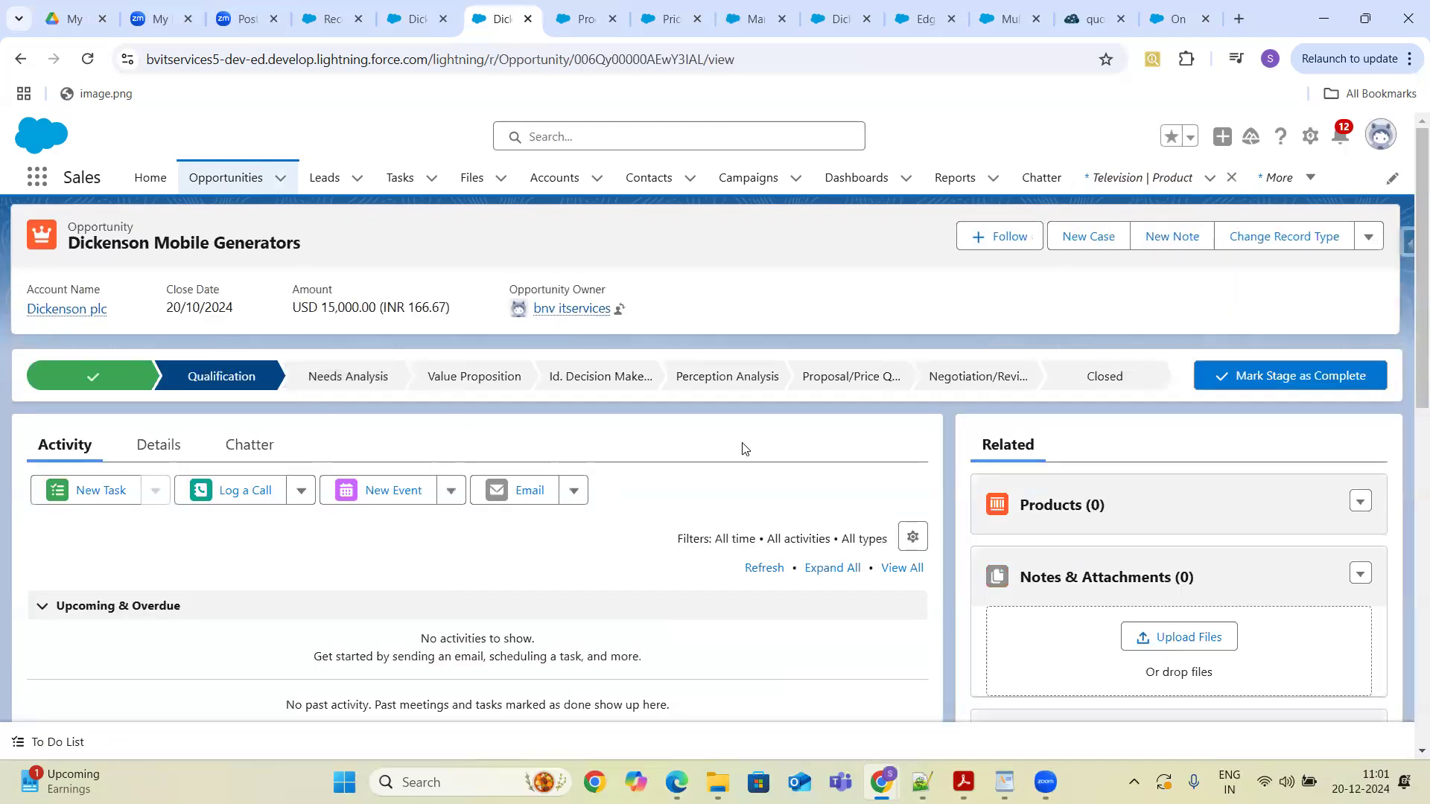
key(ctrl+f)
text(Currency)
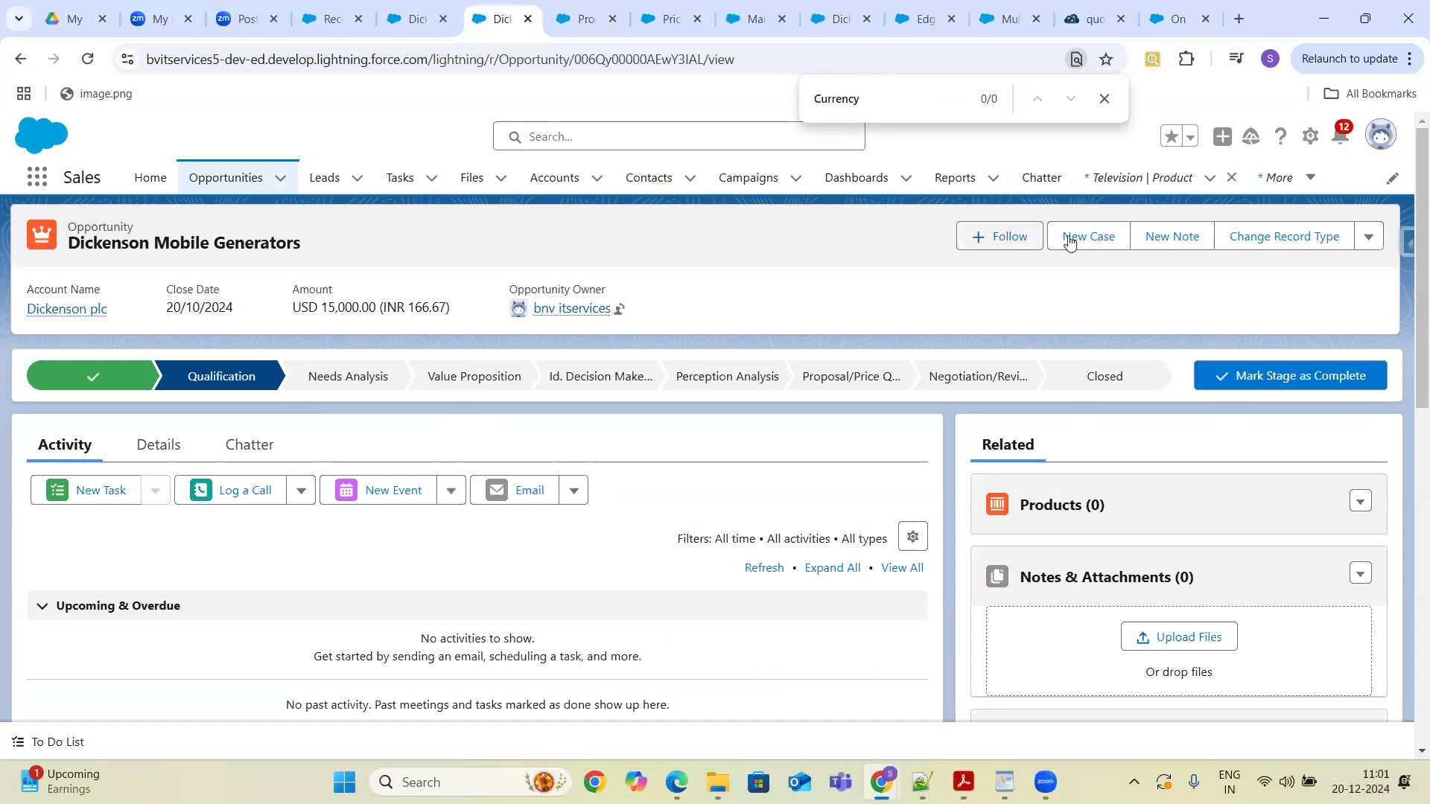
click(159, 446)
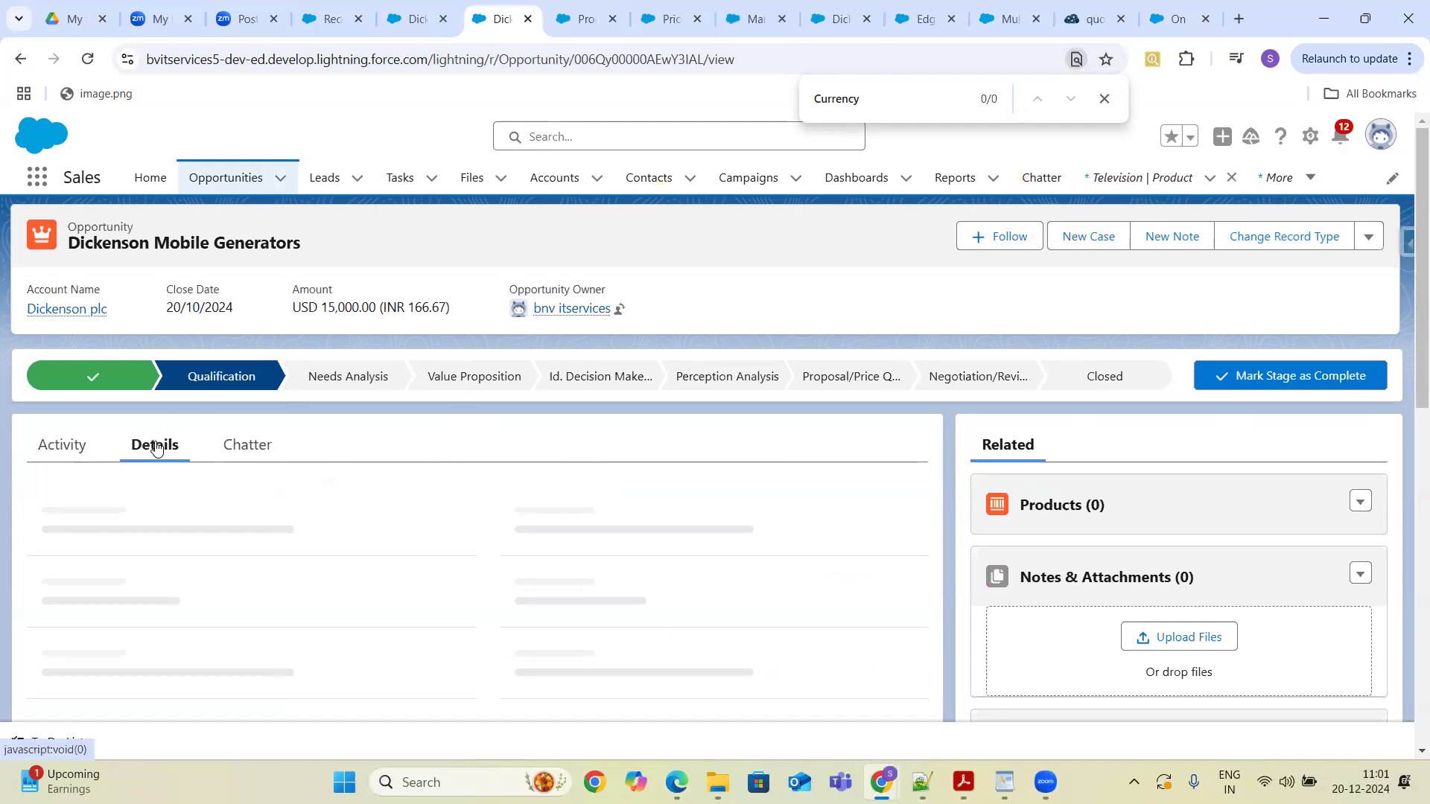
click(917, 102)
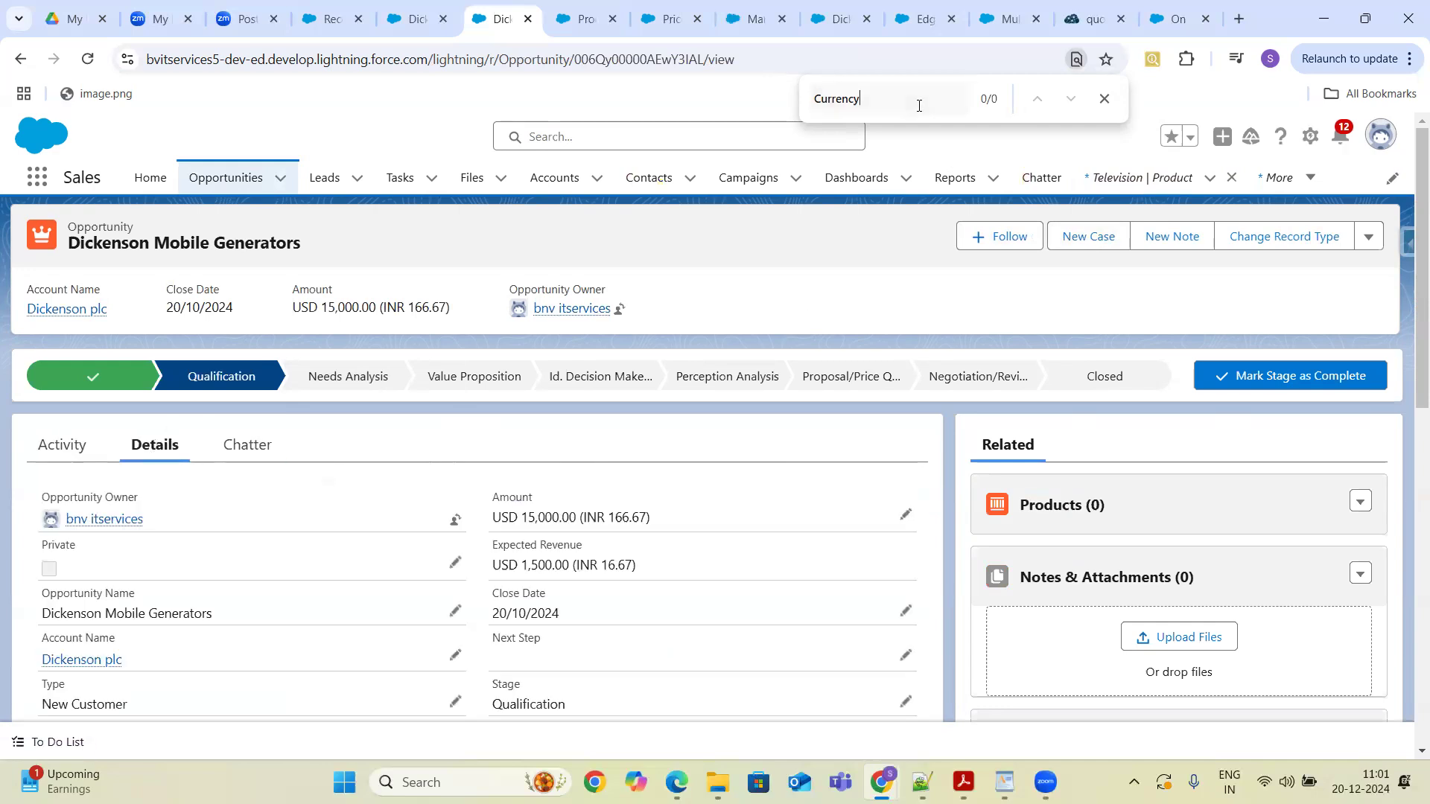
key(Return)
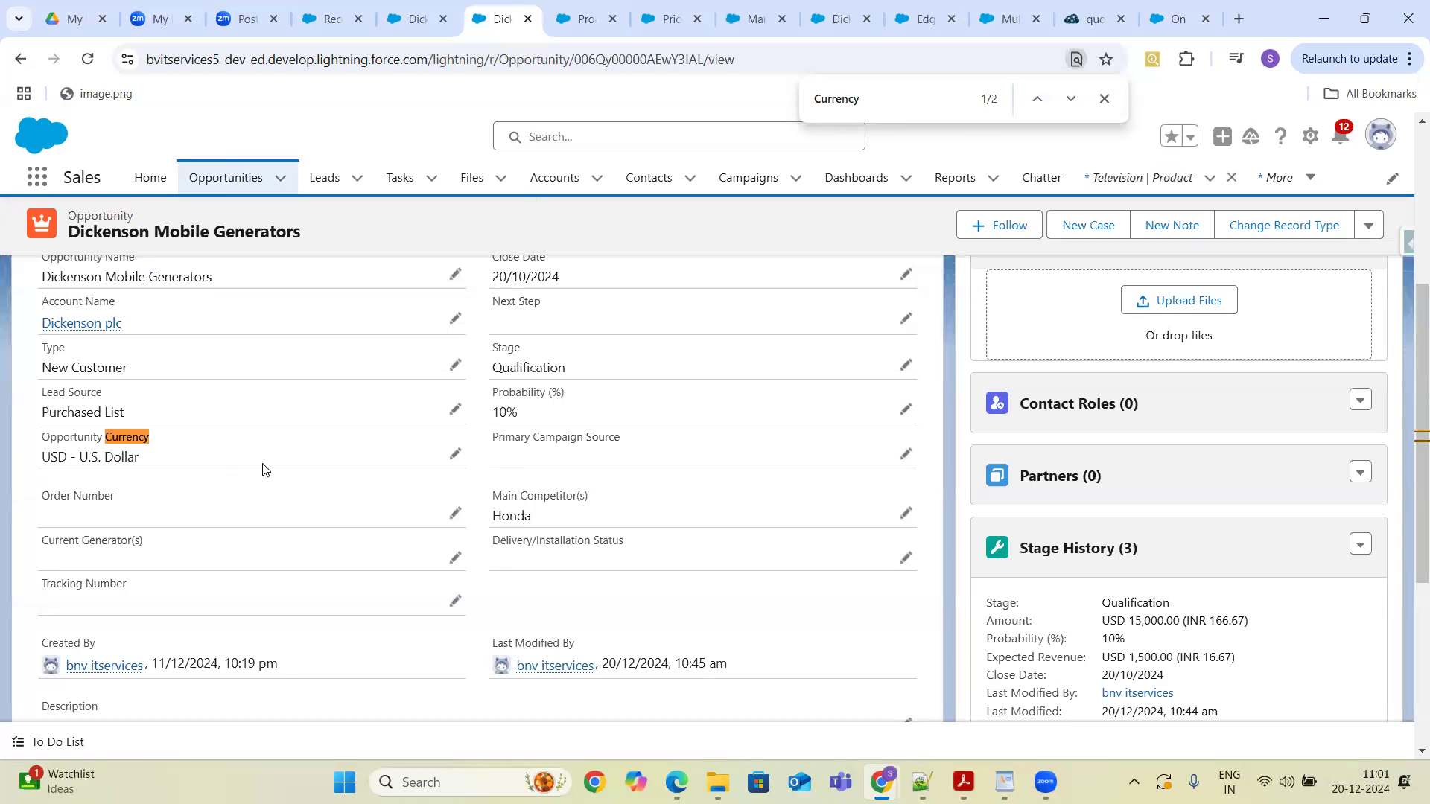
drag(1415, 463, 1415, 402)
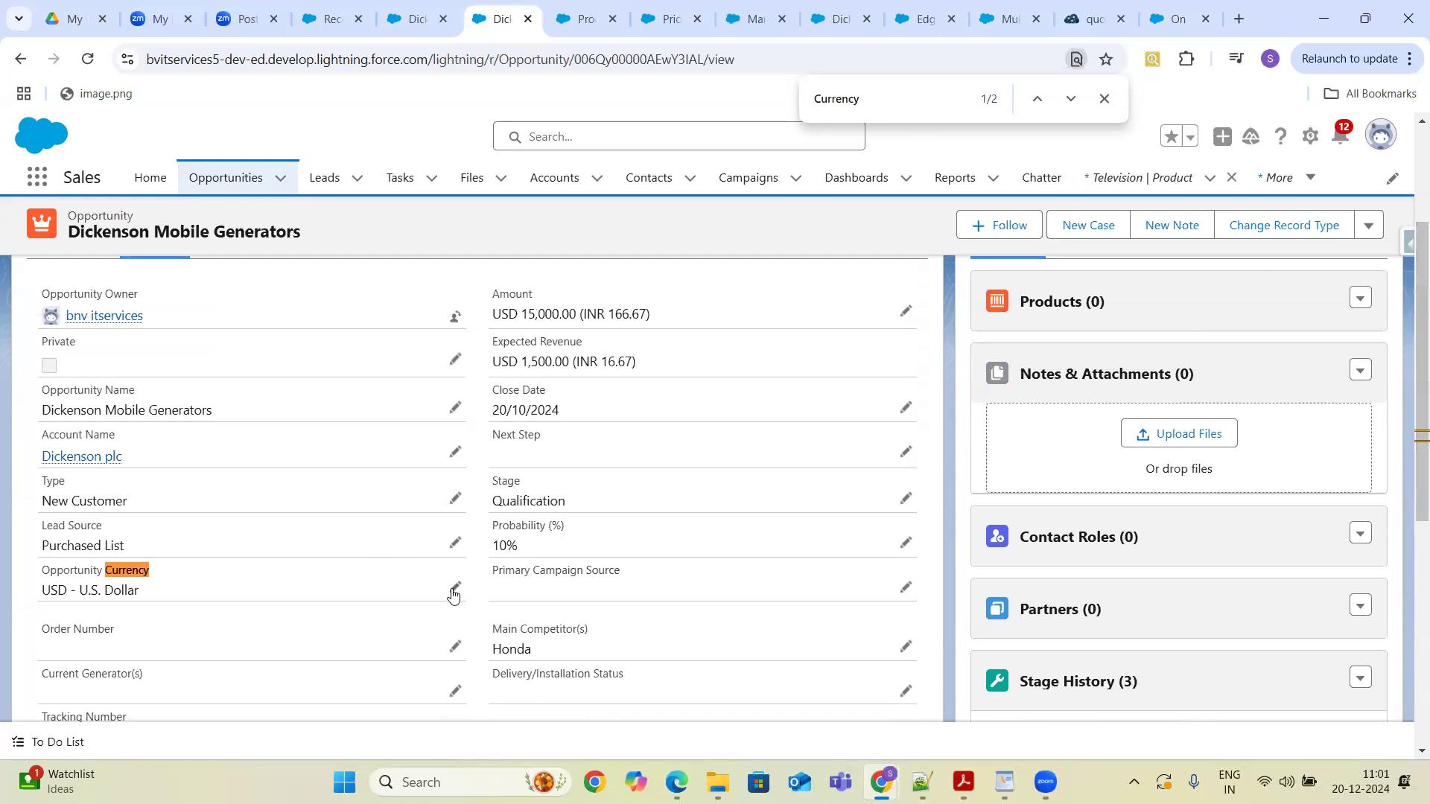
- Change the opportunity's price book to Retail and confirm the price book change
click(1361, 302)
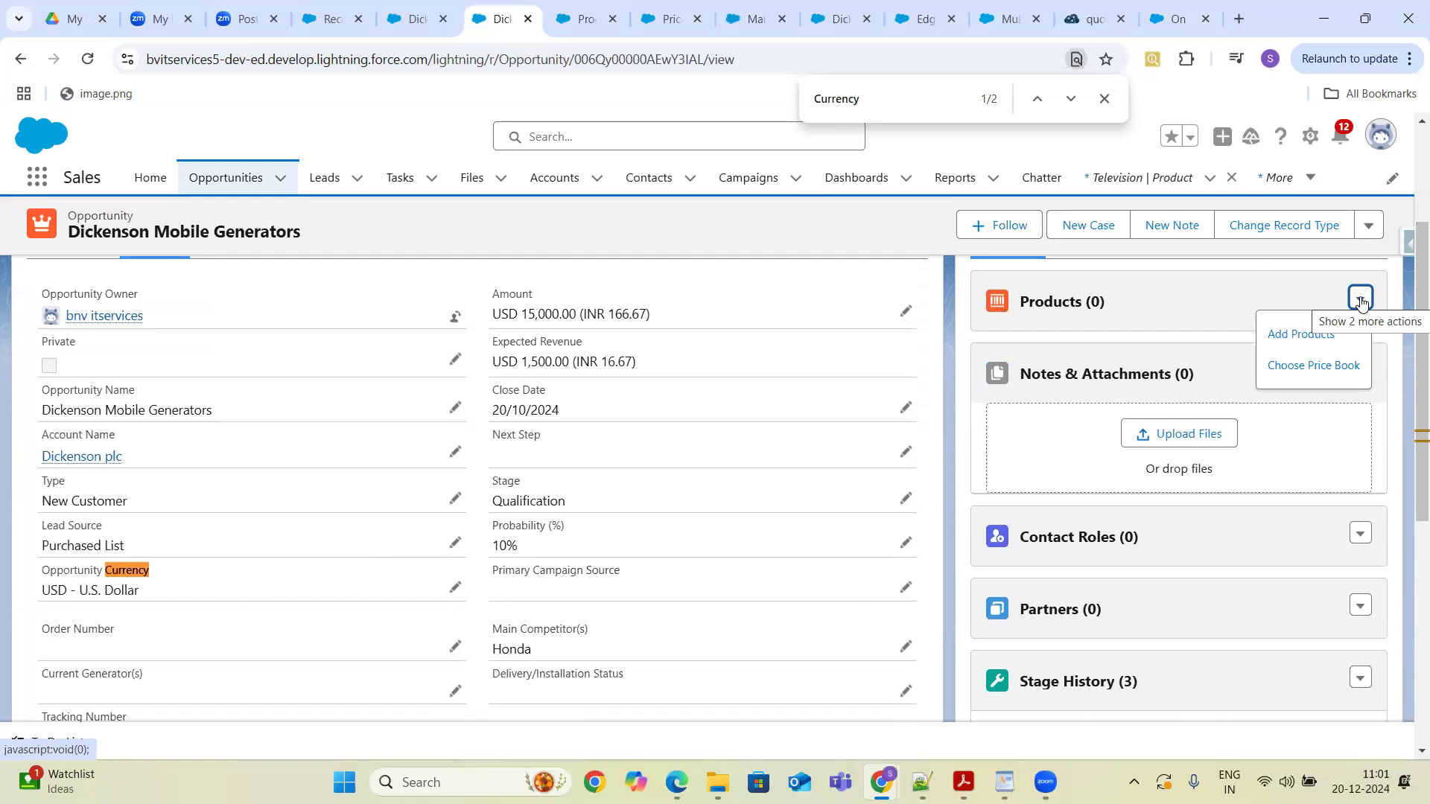
click(1300, 368)
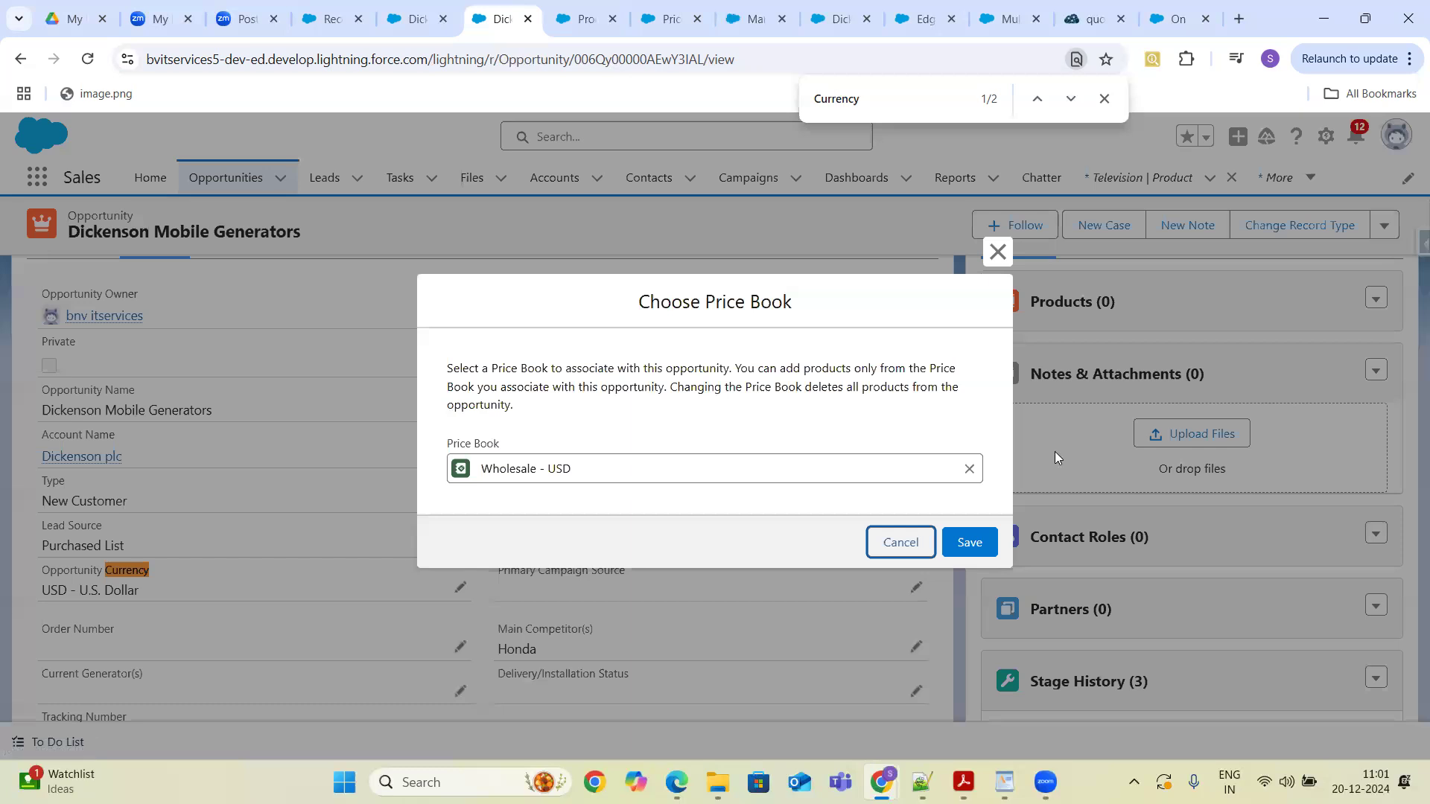
click(711, 465)
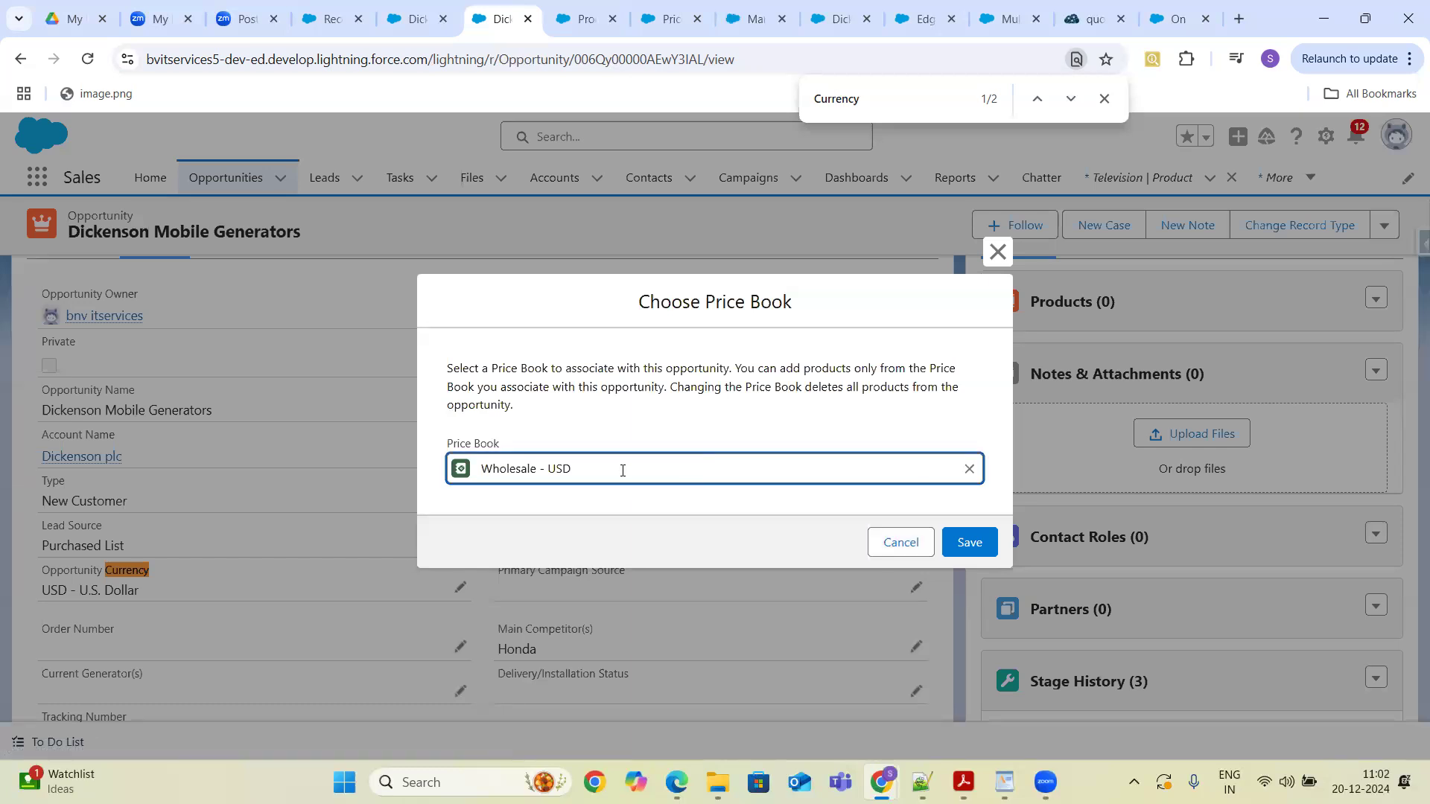
click(969, 468)
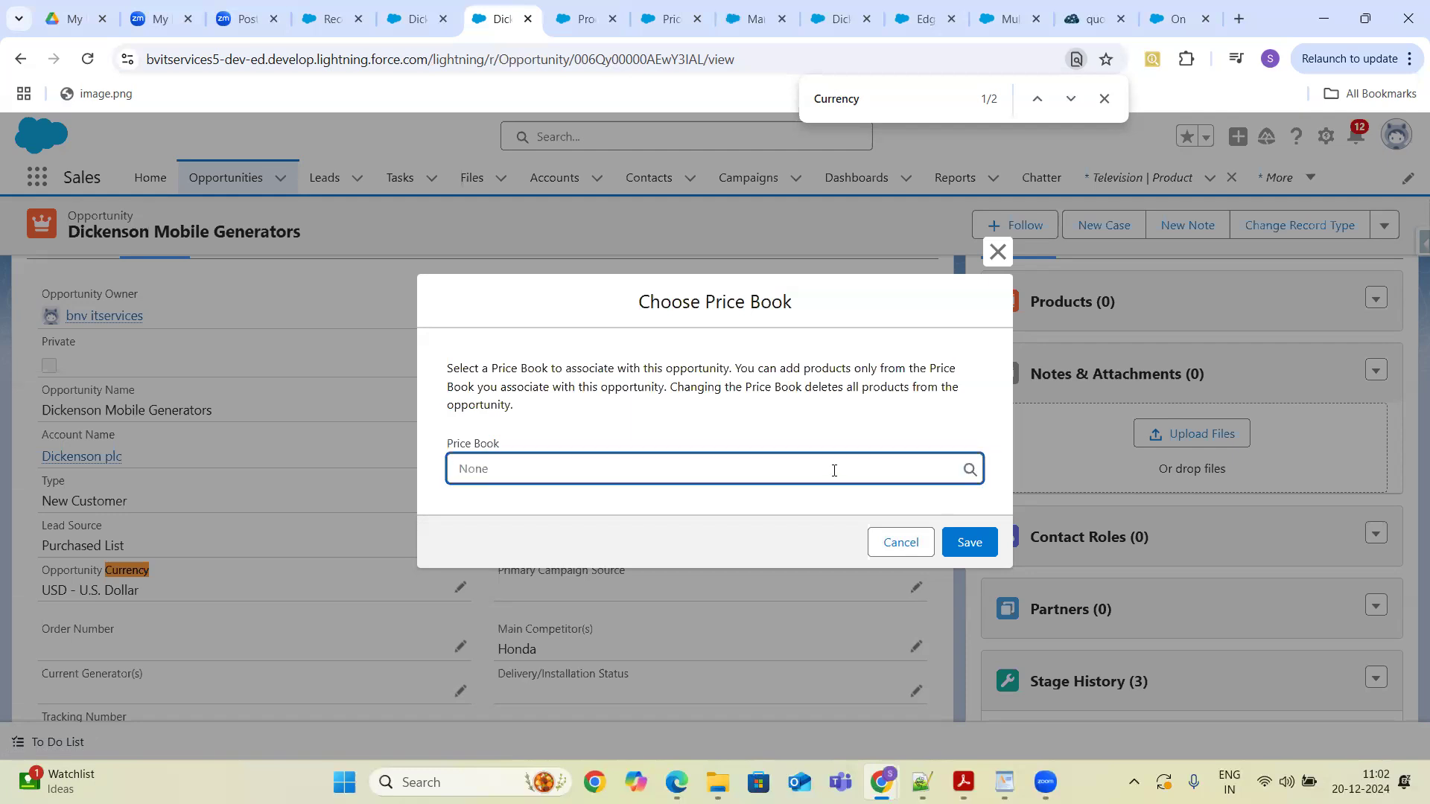
text(Reta)
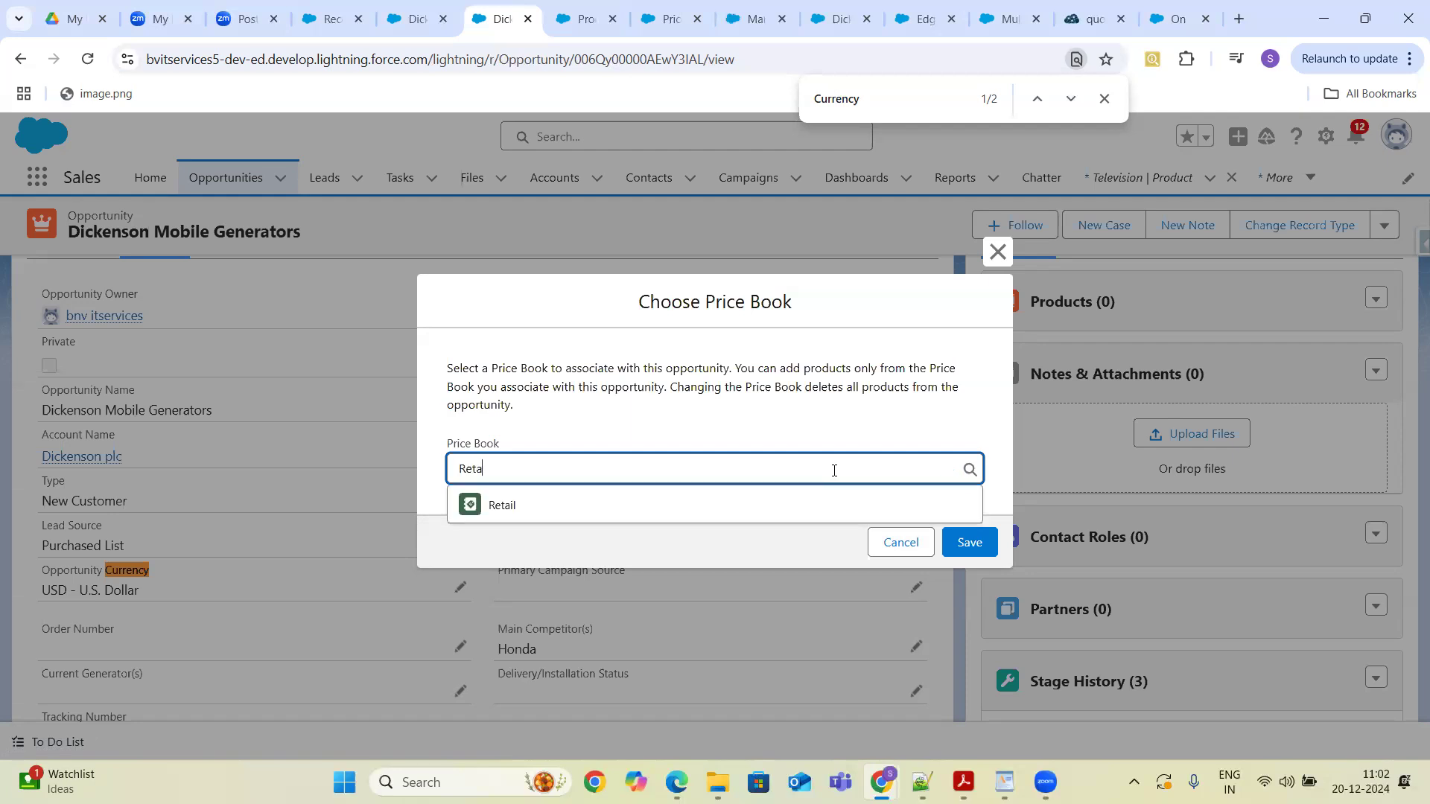
click(507, 512)
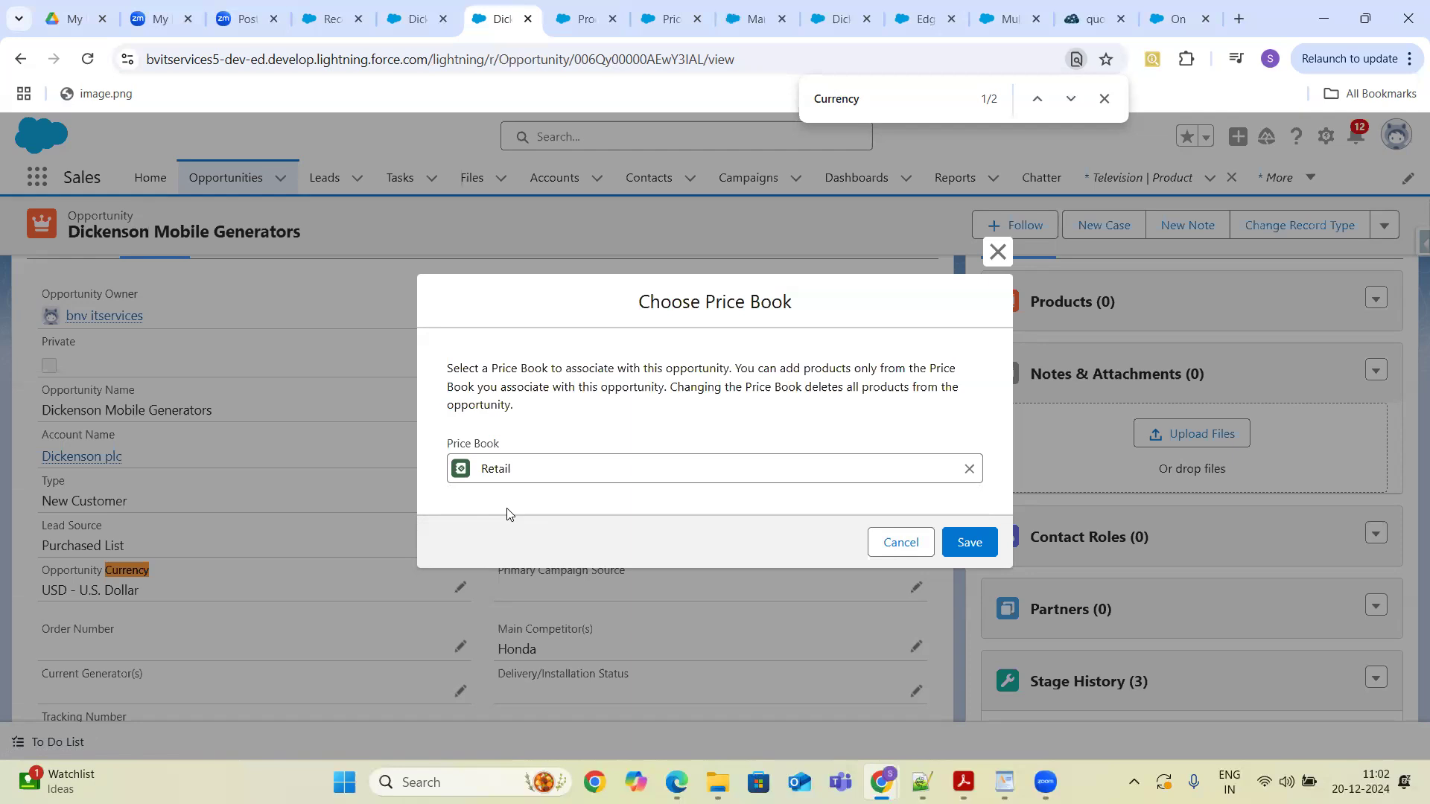
click(970, 543)
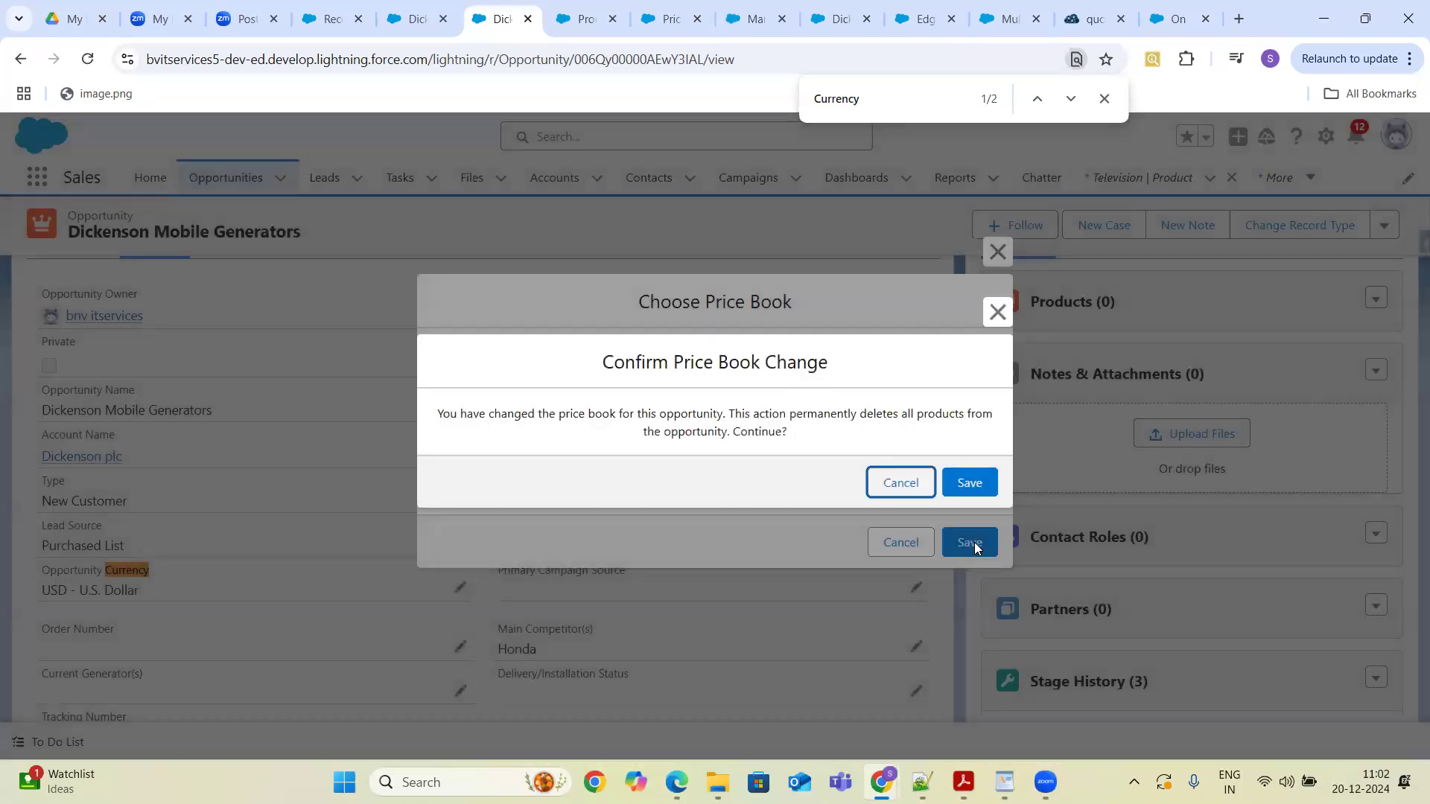
click(966, 484)
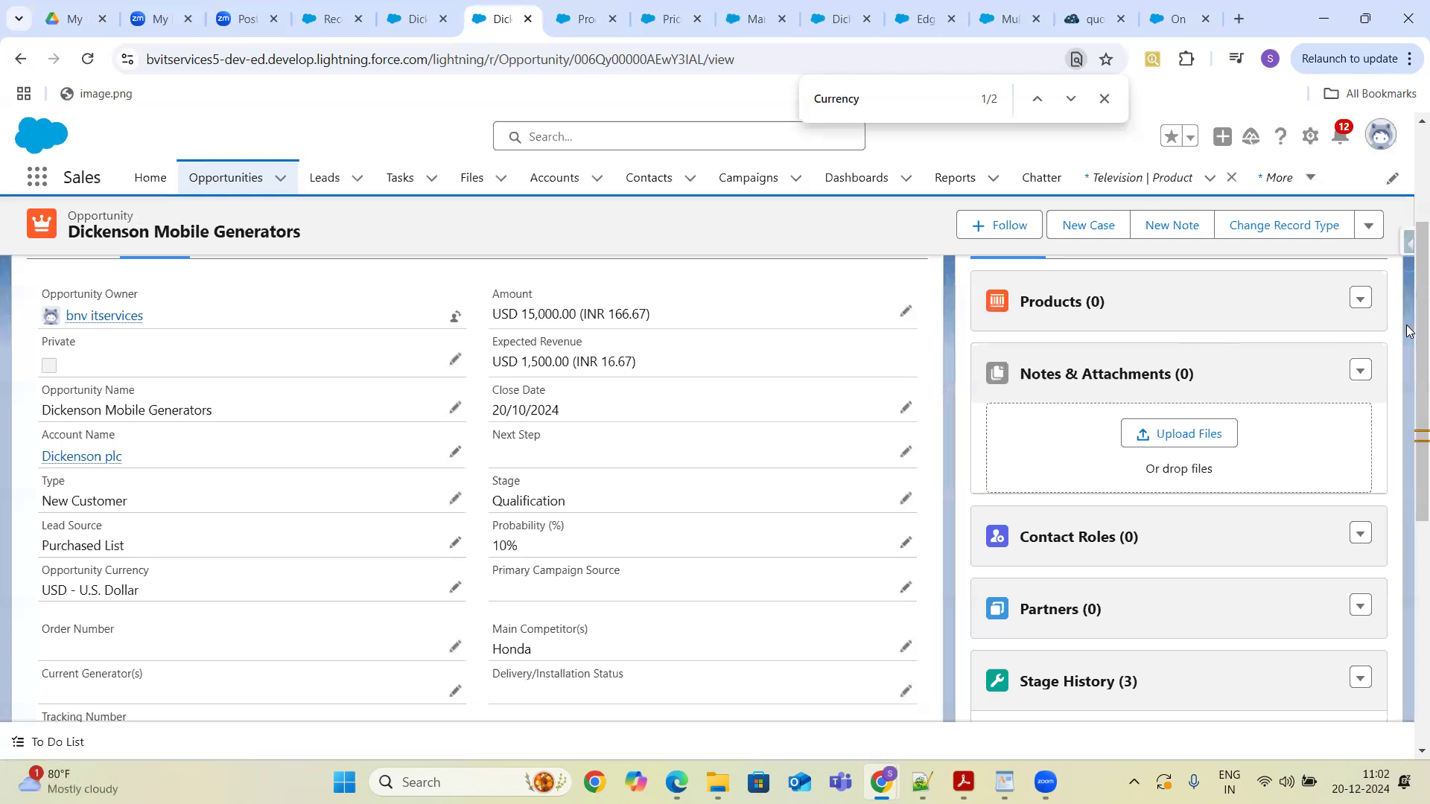
- Open Add Products for the Retail price book, search for Tele, then cancel
scroll(1406, 316, up, 2)
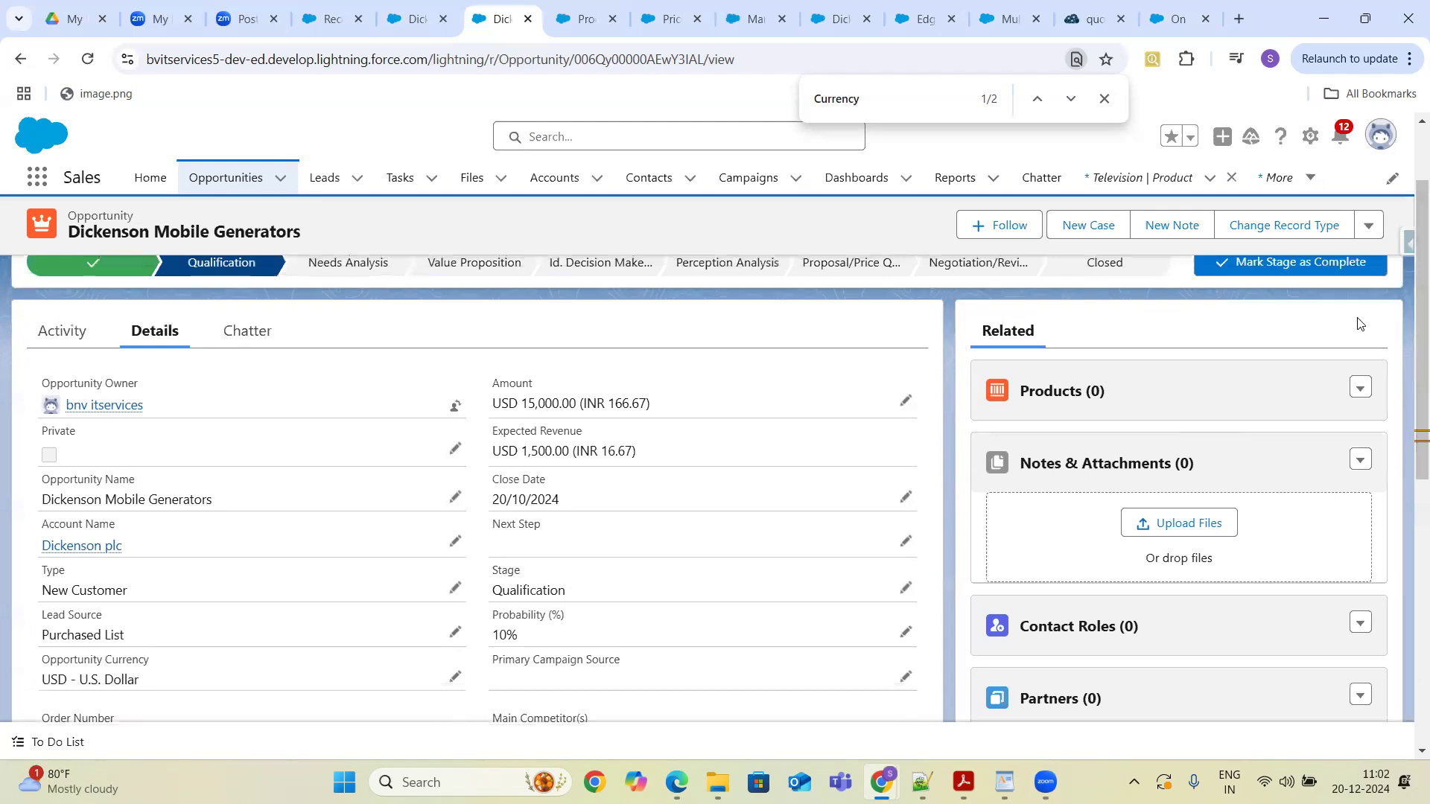
click(1360, 387)
click(1298, 423)
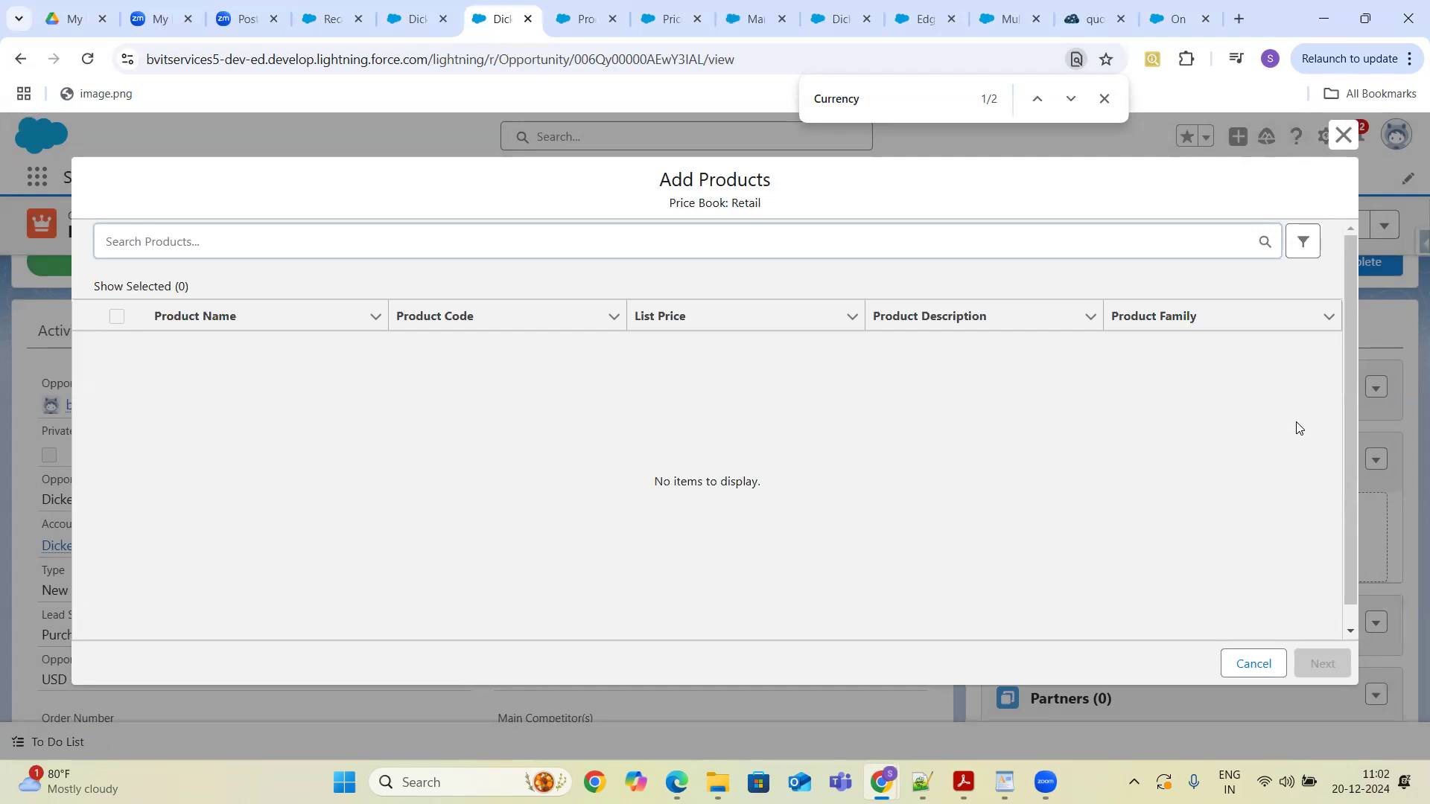
text(Tele)
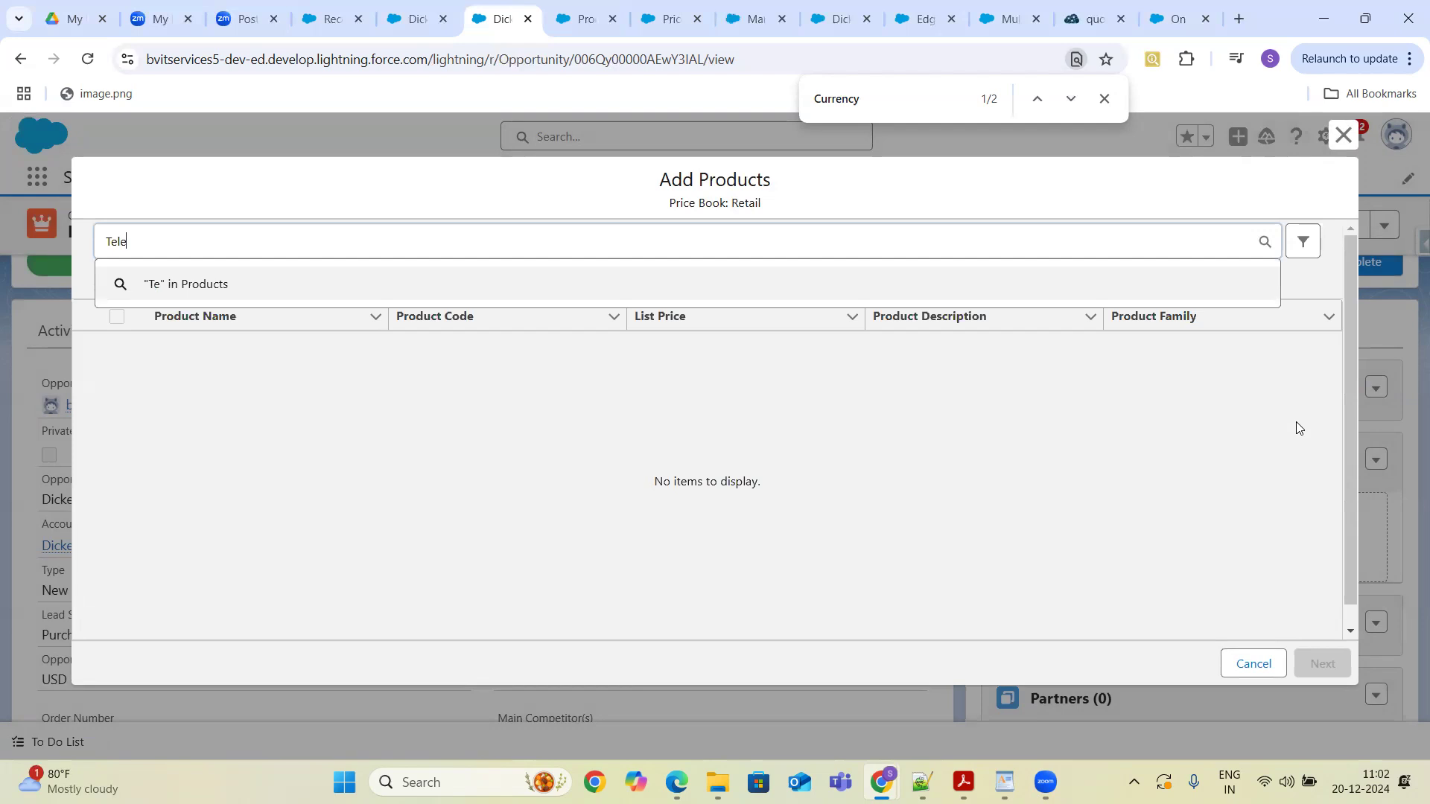
key(BackSpace)
key(BackSpace)
key(BackSpace)
key(BackSpace)
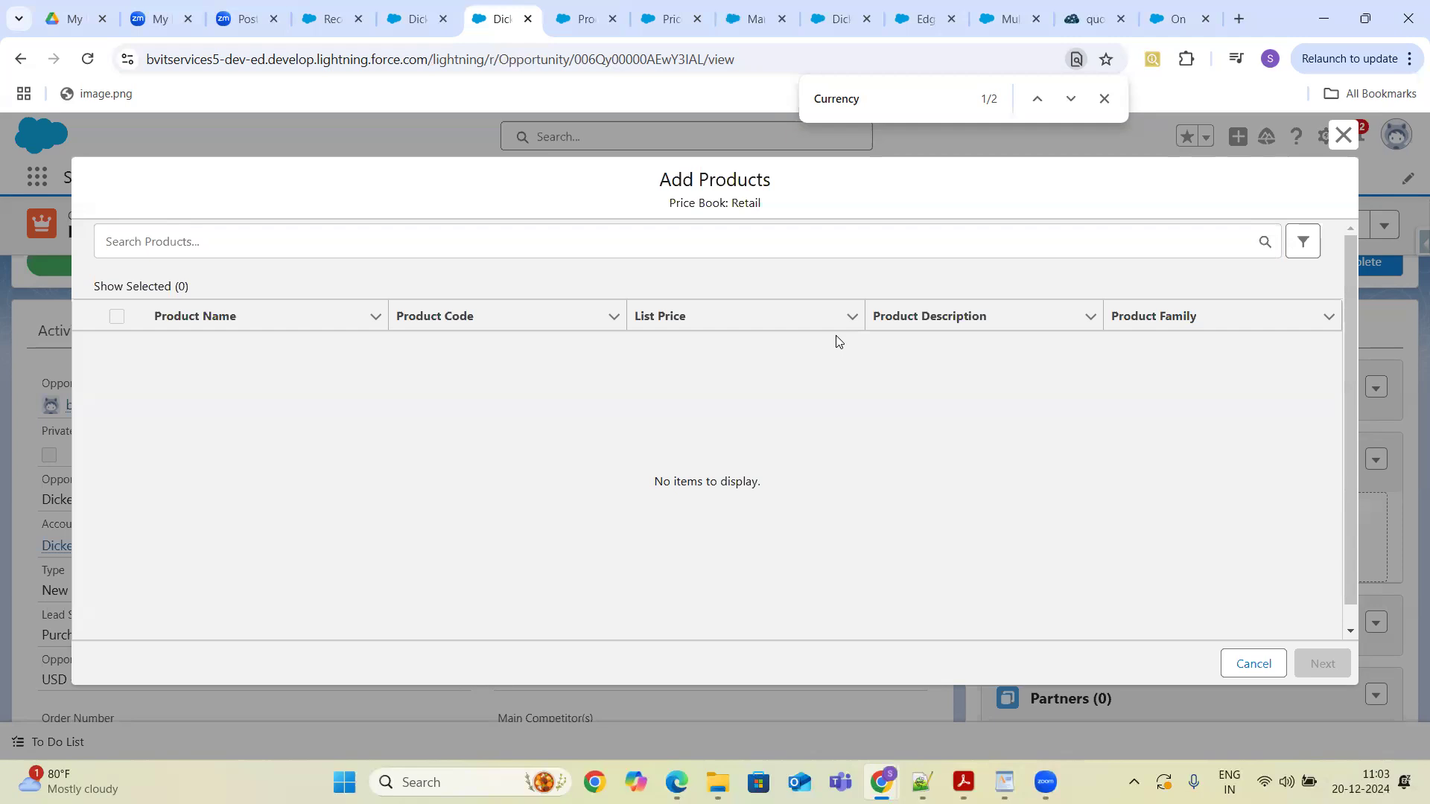
click(1253, 663)
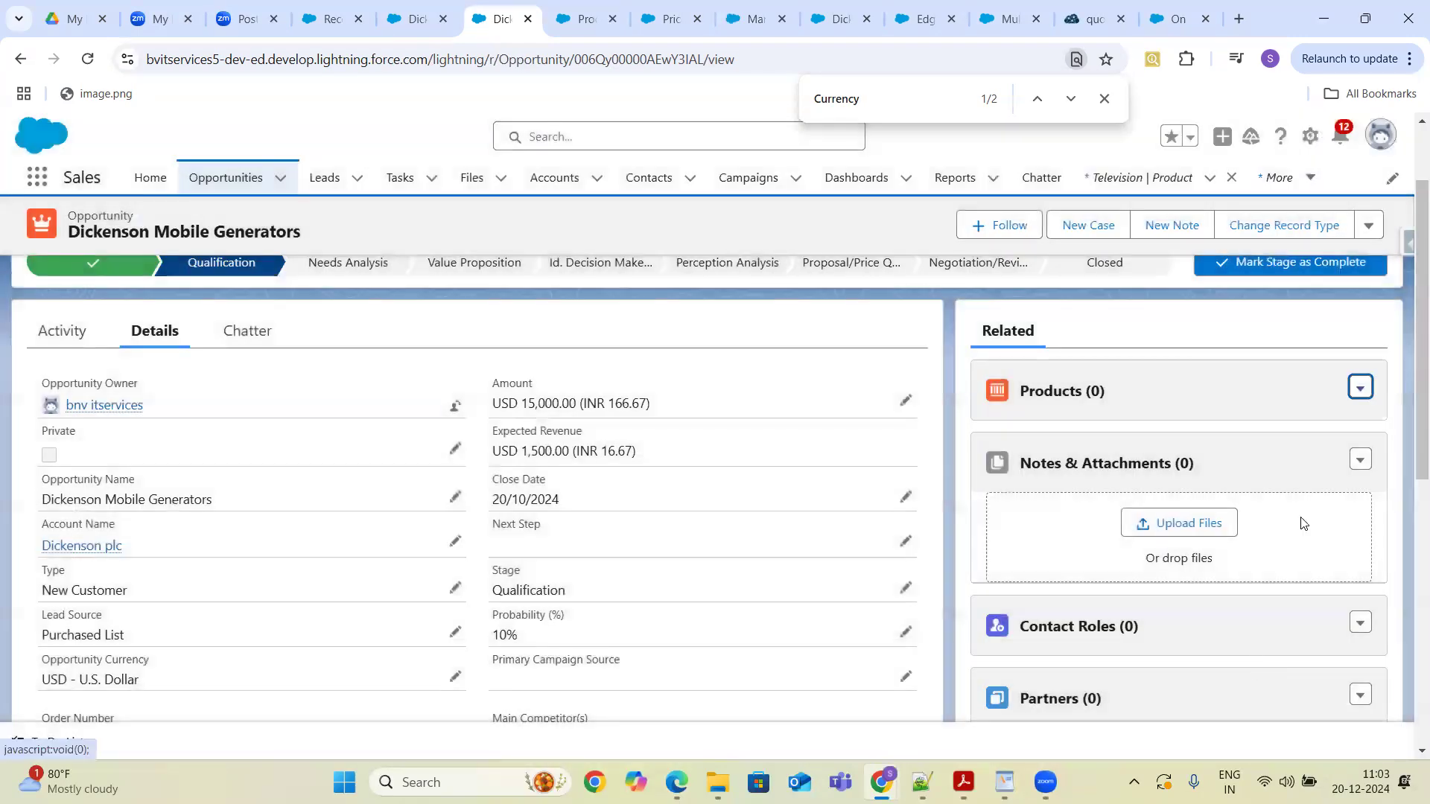
- Change the opportunity's price book to Wholesale - USD and confirm the price book change
click(1360, 389)
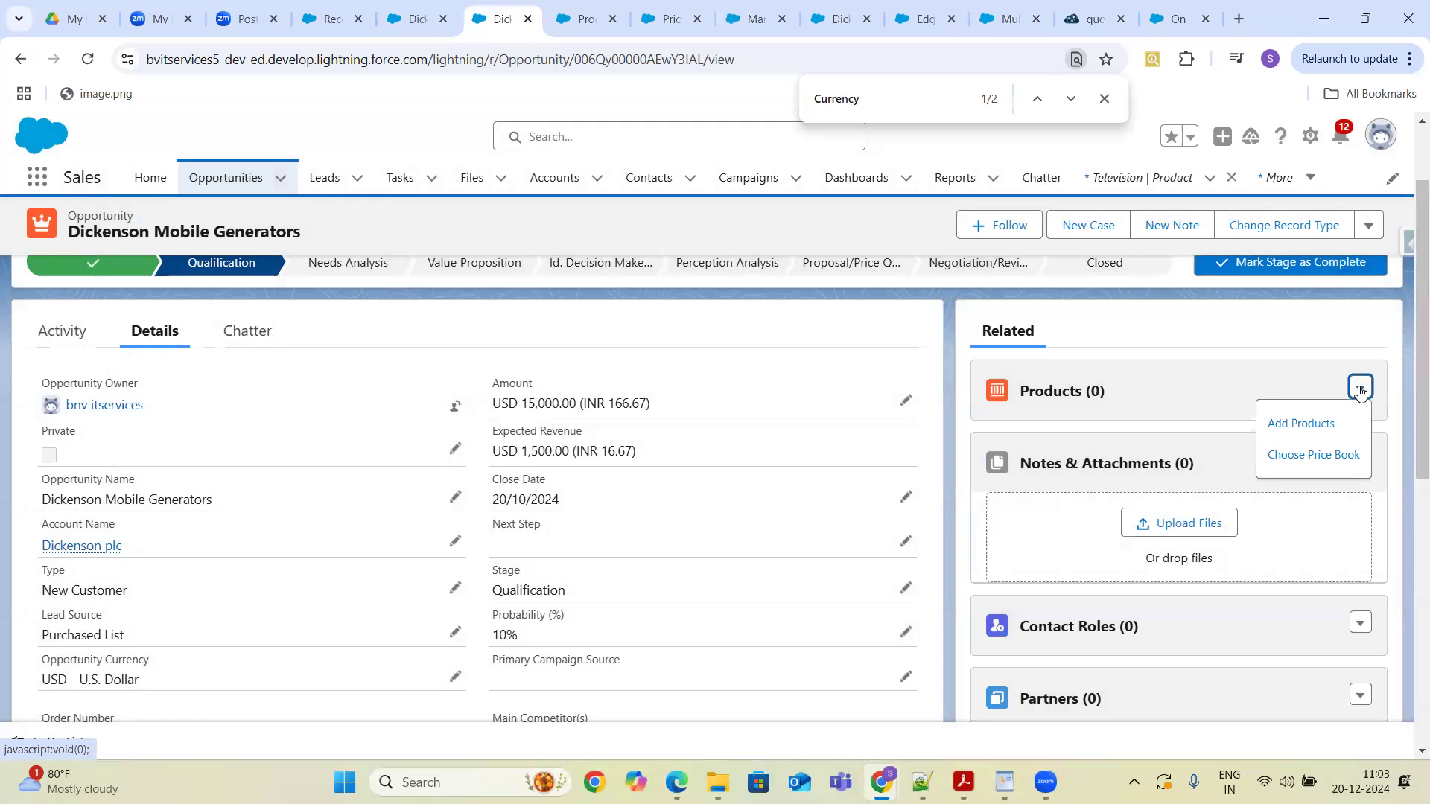
click(1312, 454)
click(968, 468)
text(W)
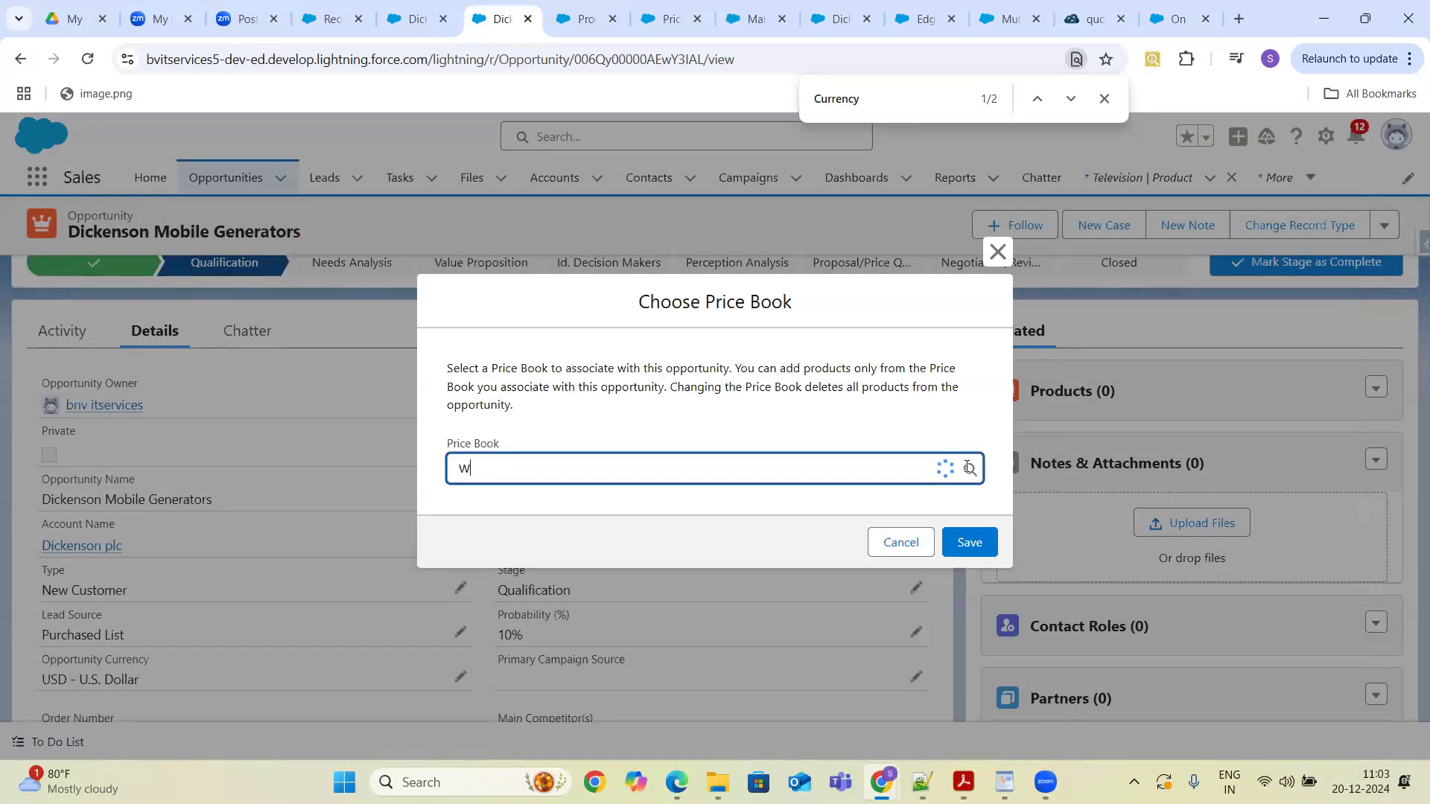
text(holesa)
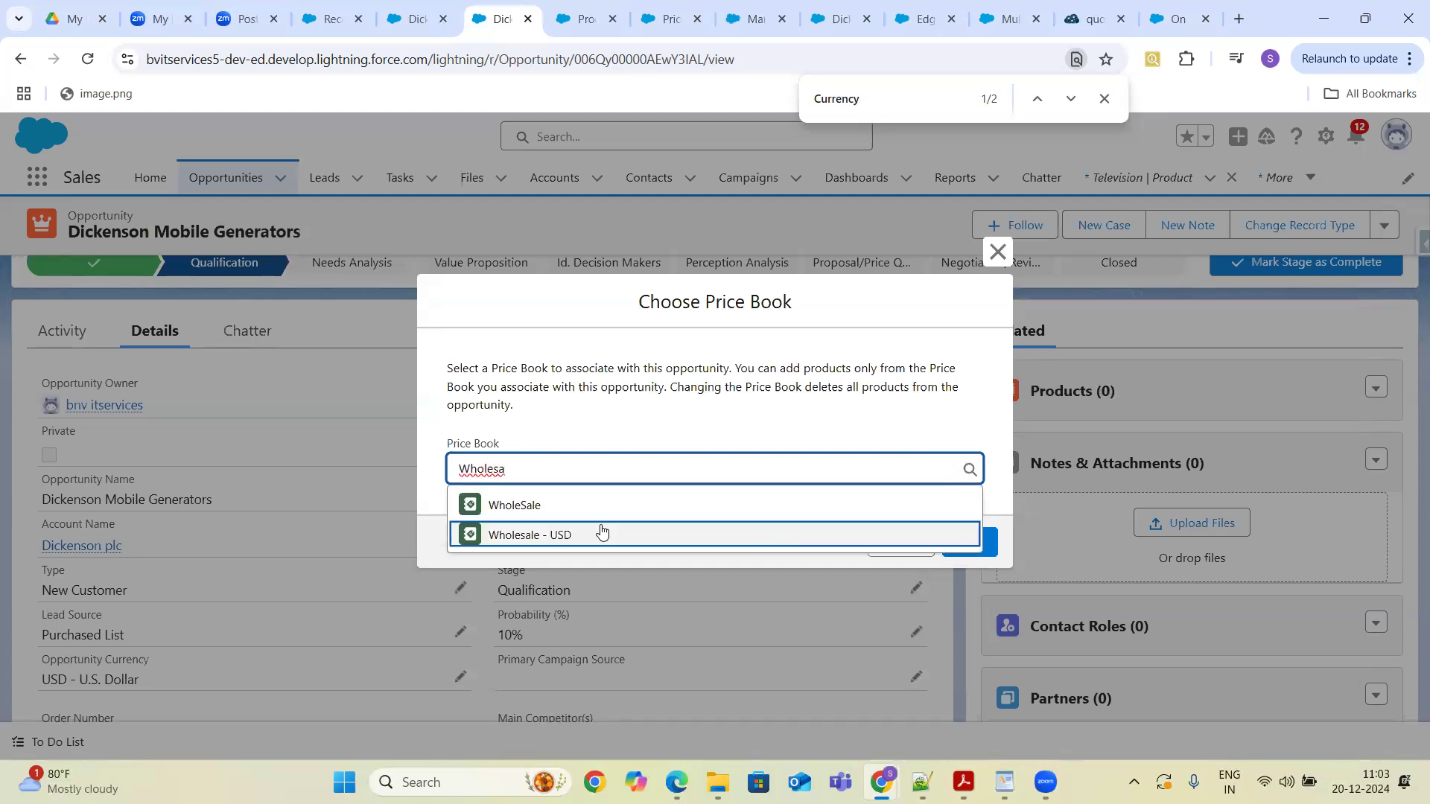
click(539, 544)
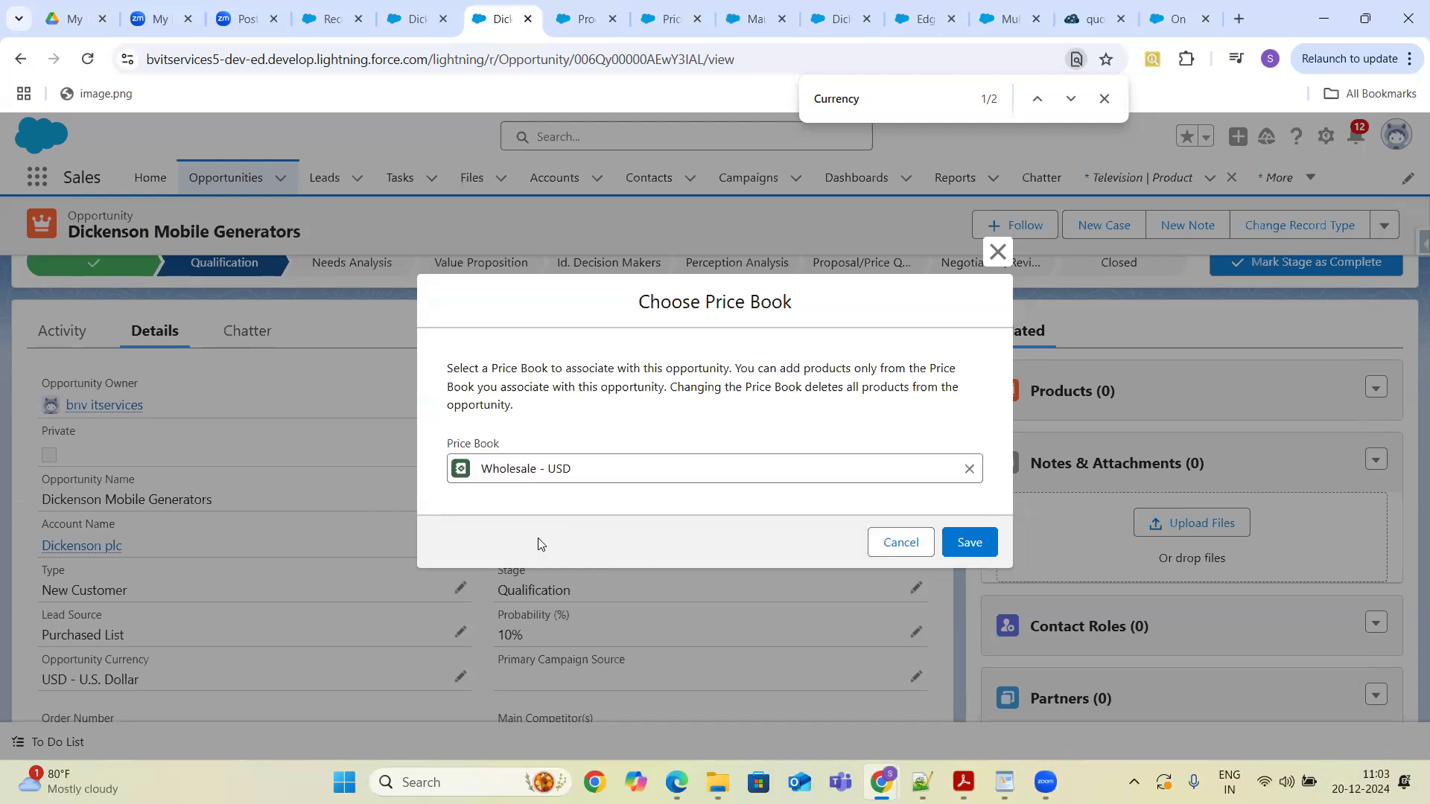
click(970, 543)
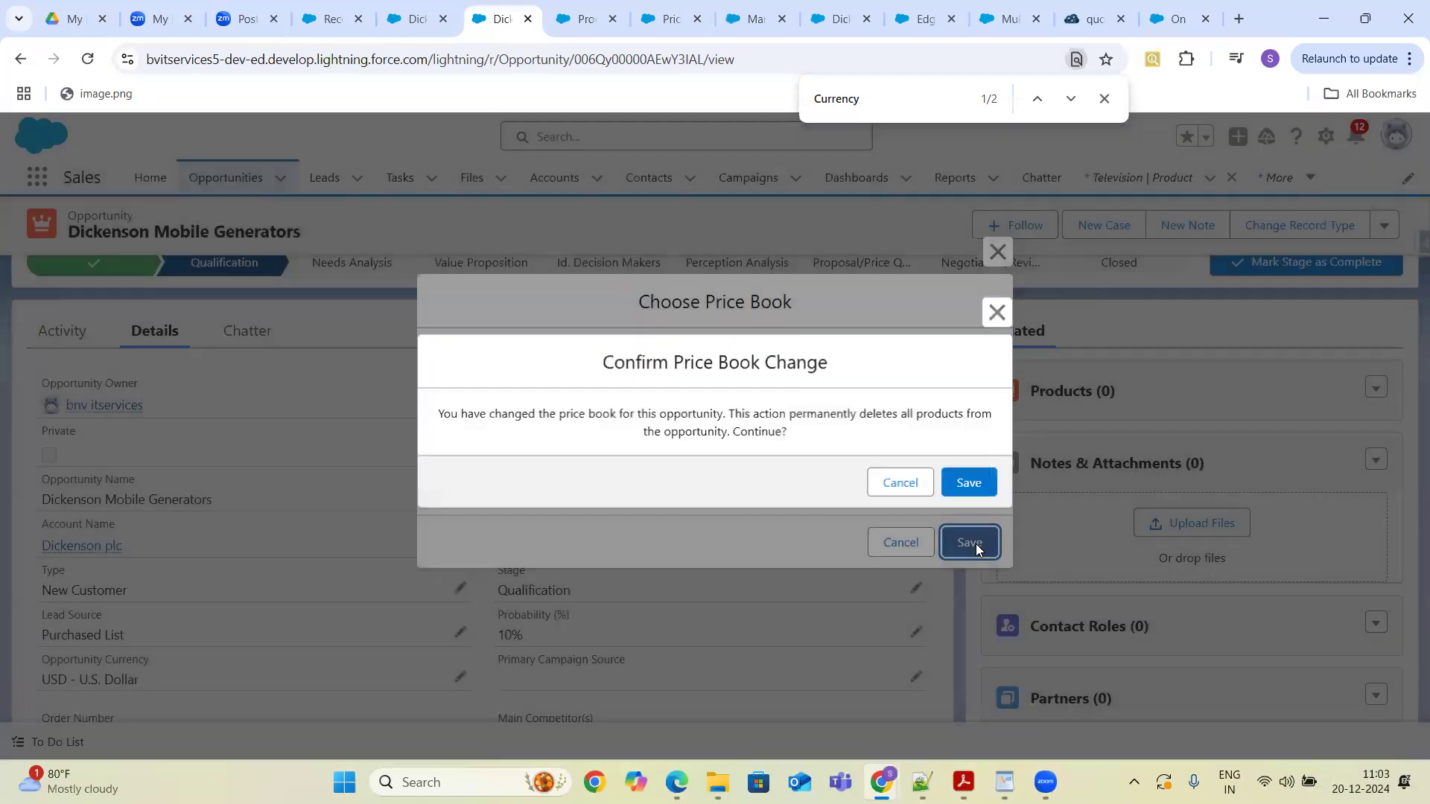
click(972, 484)
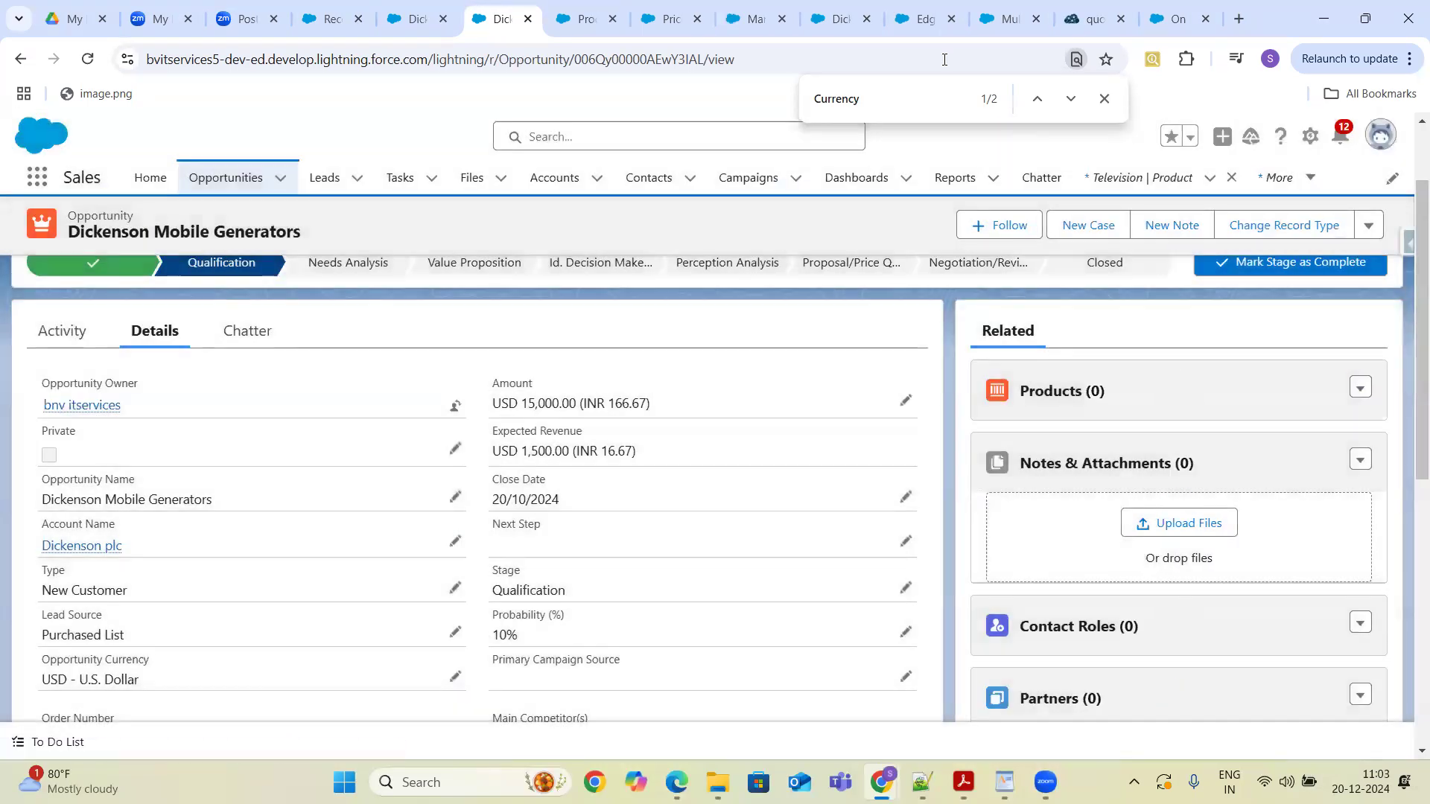
- Review the Manage Currencies page and the Price Book Entry and Product currency field pages in other tabs
click(752, 19)
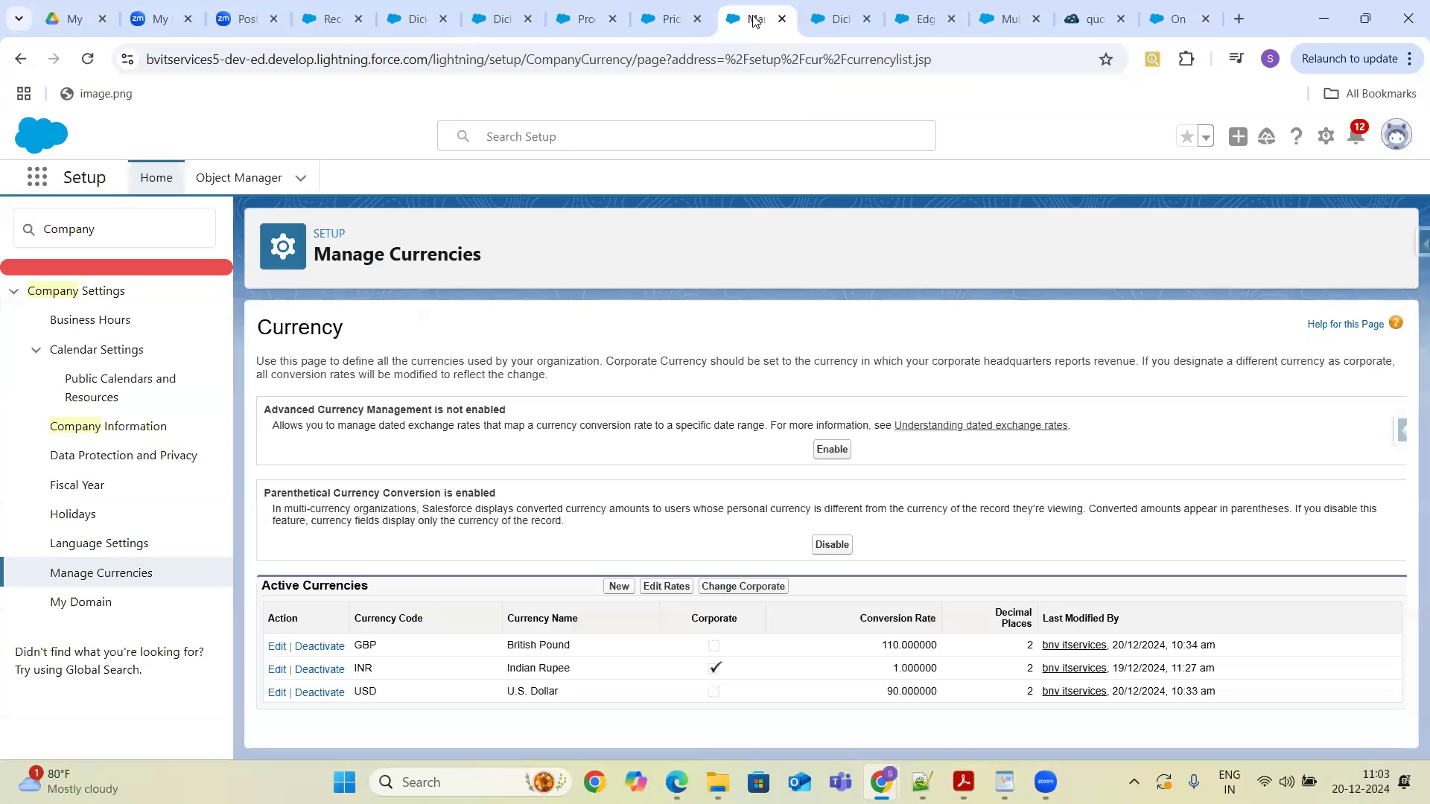
click(669, 20)
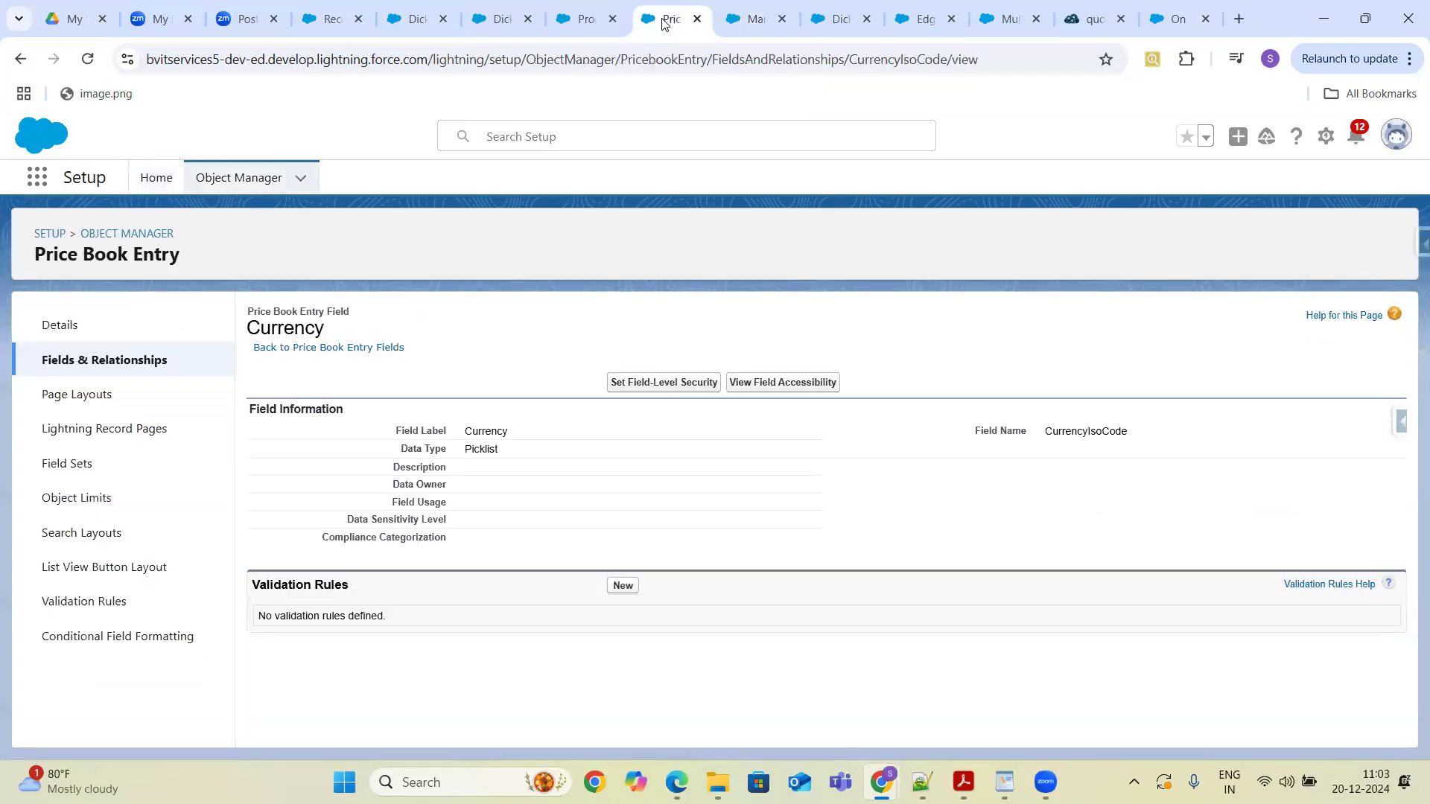
click(587, 26)
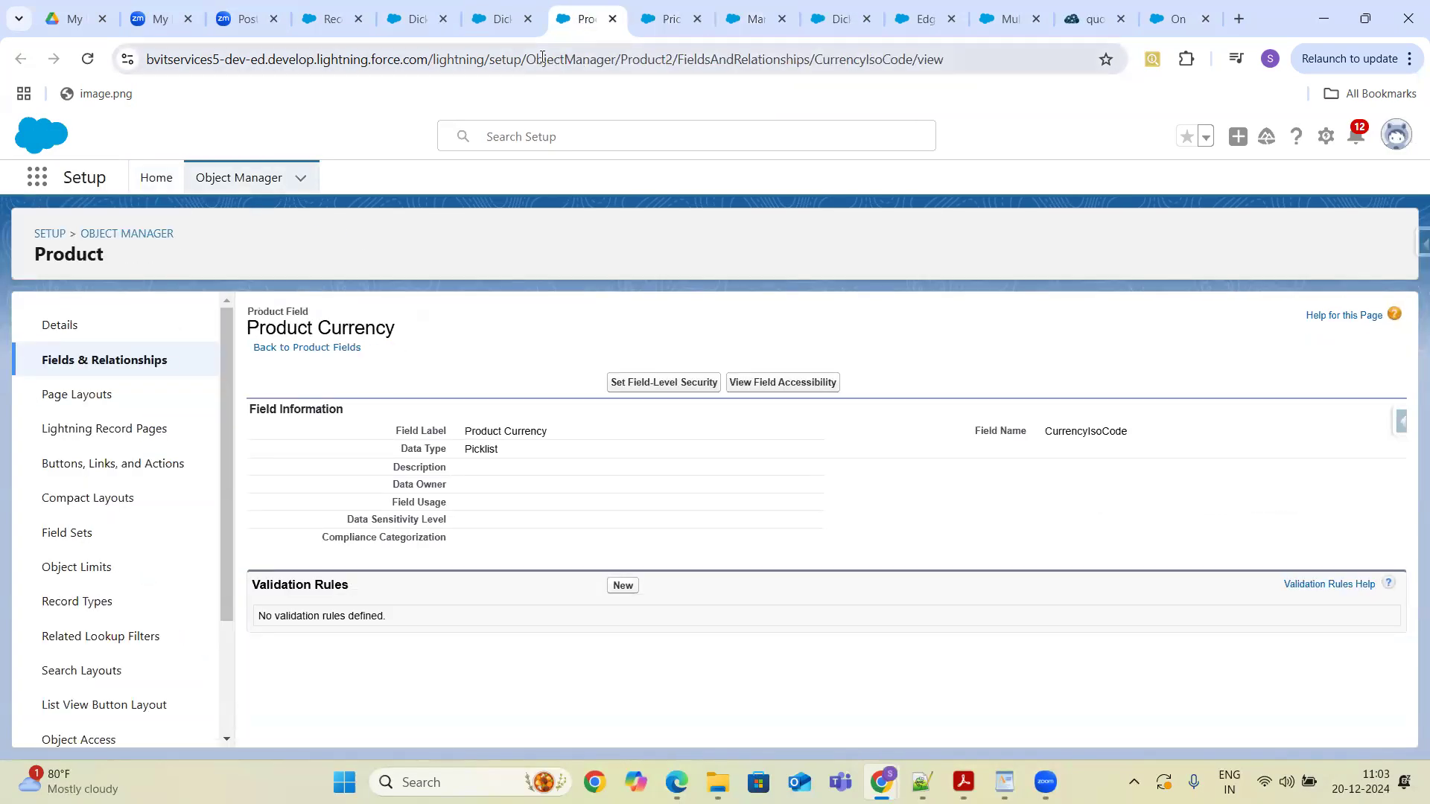
click(927, 20)
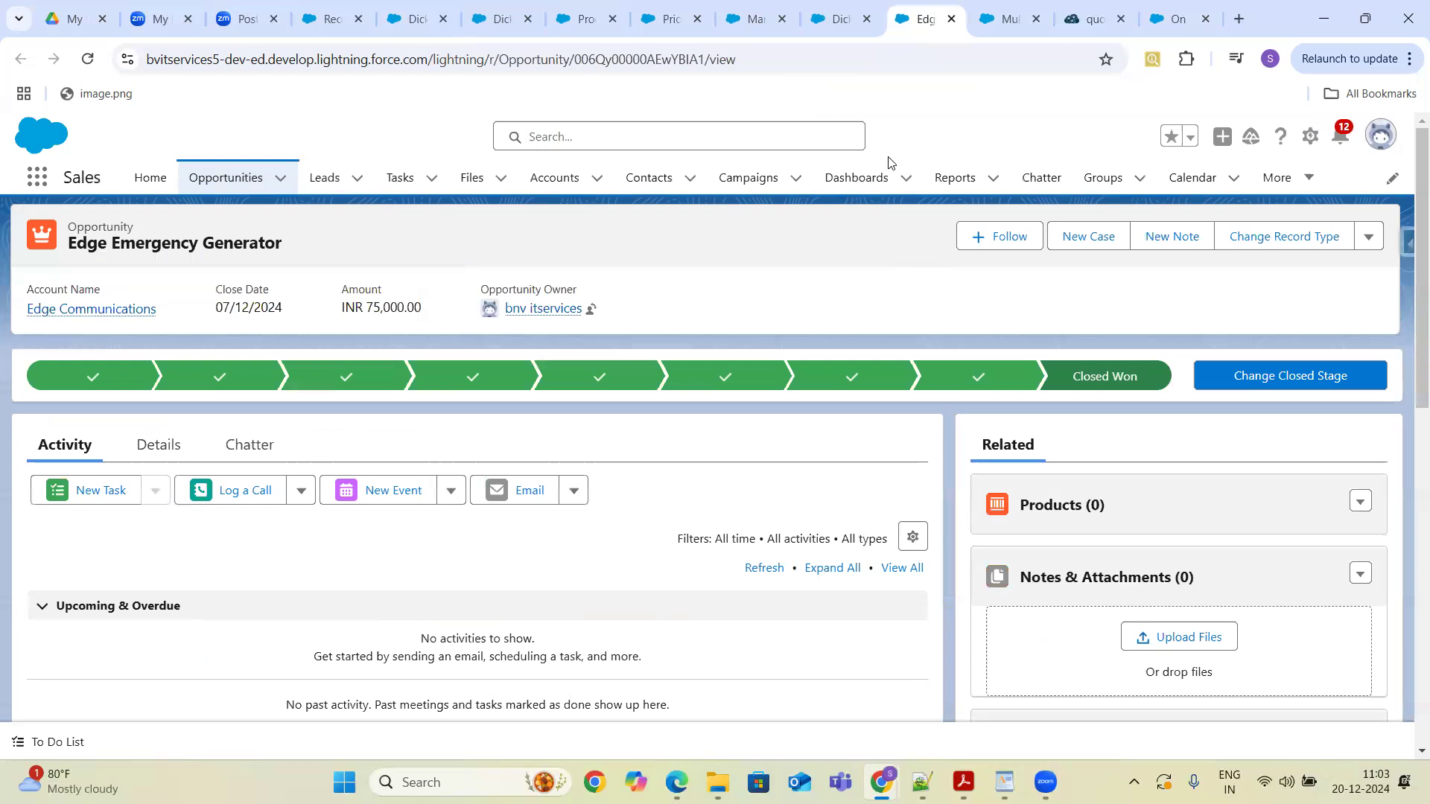
- Close the Trailblazer Community tab and the other trailing browser tabs
click(1010, 20)
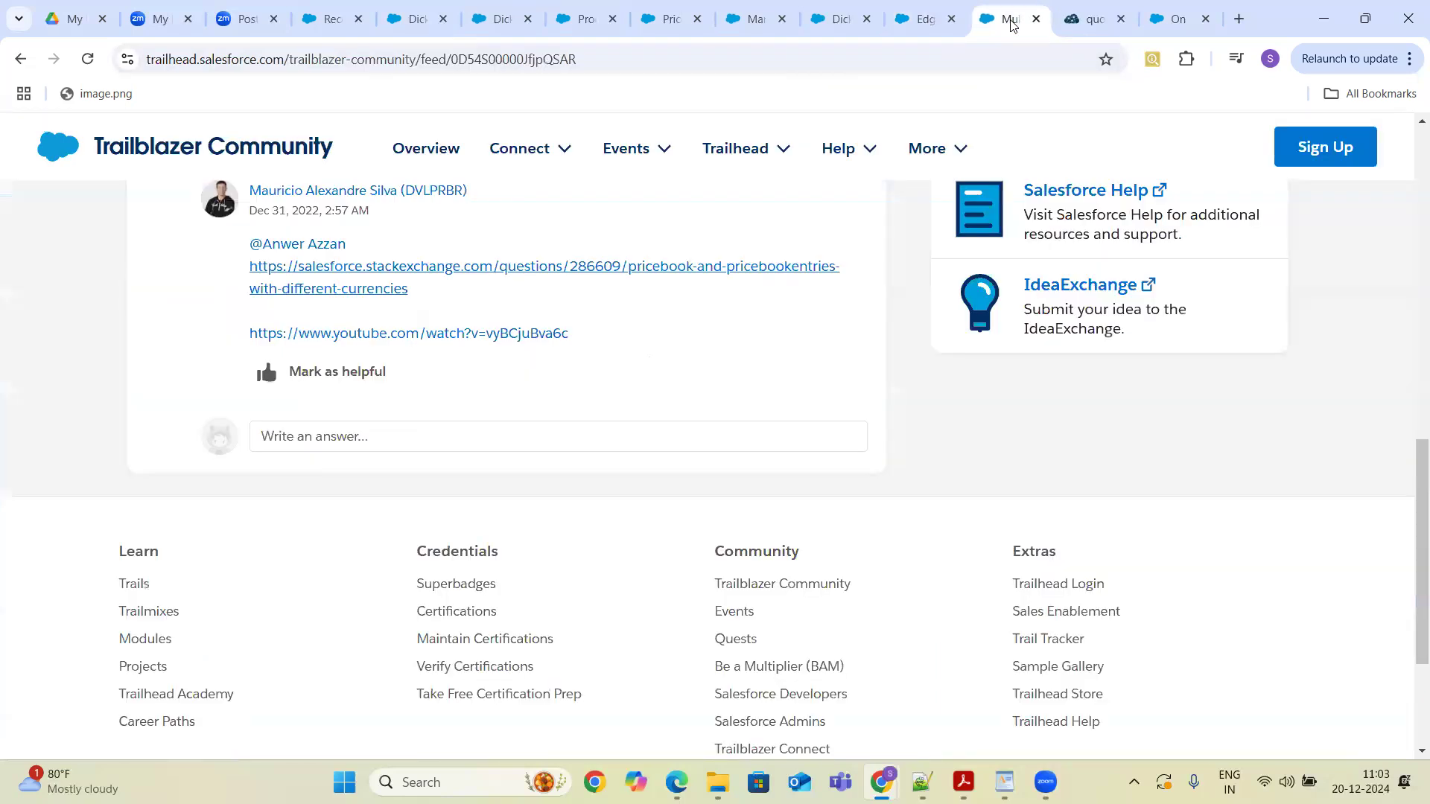
click(1035, 18)
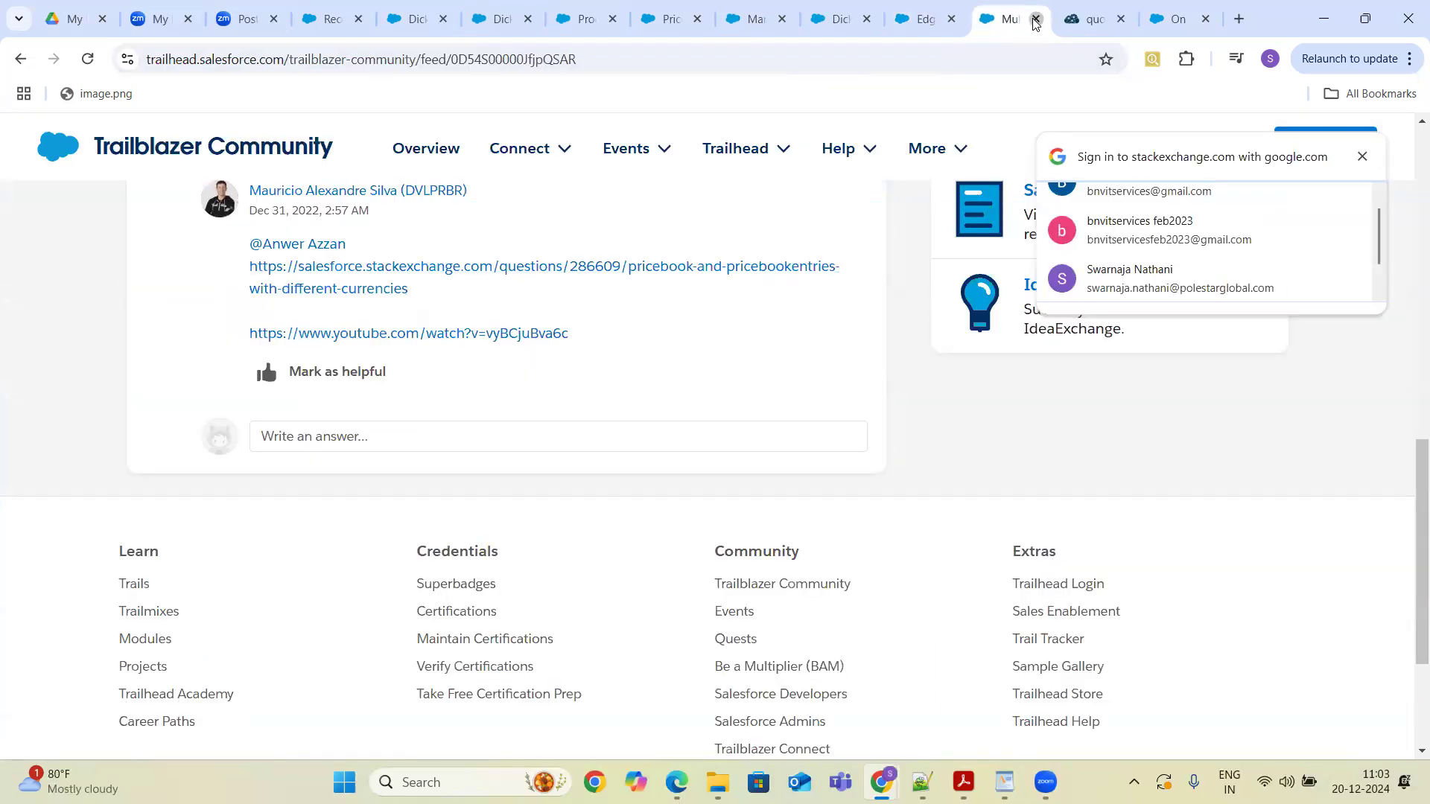
click(1035, 18)
click(1035, 19)
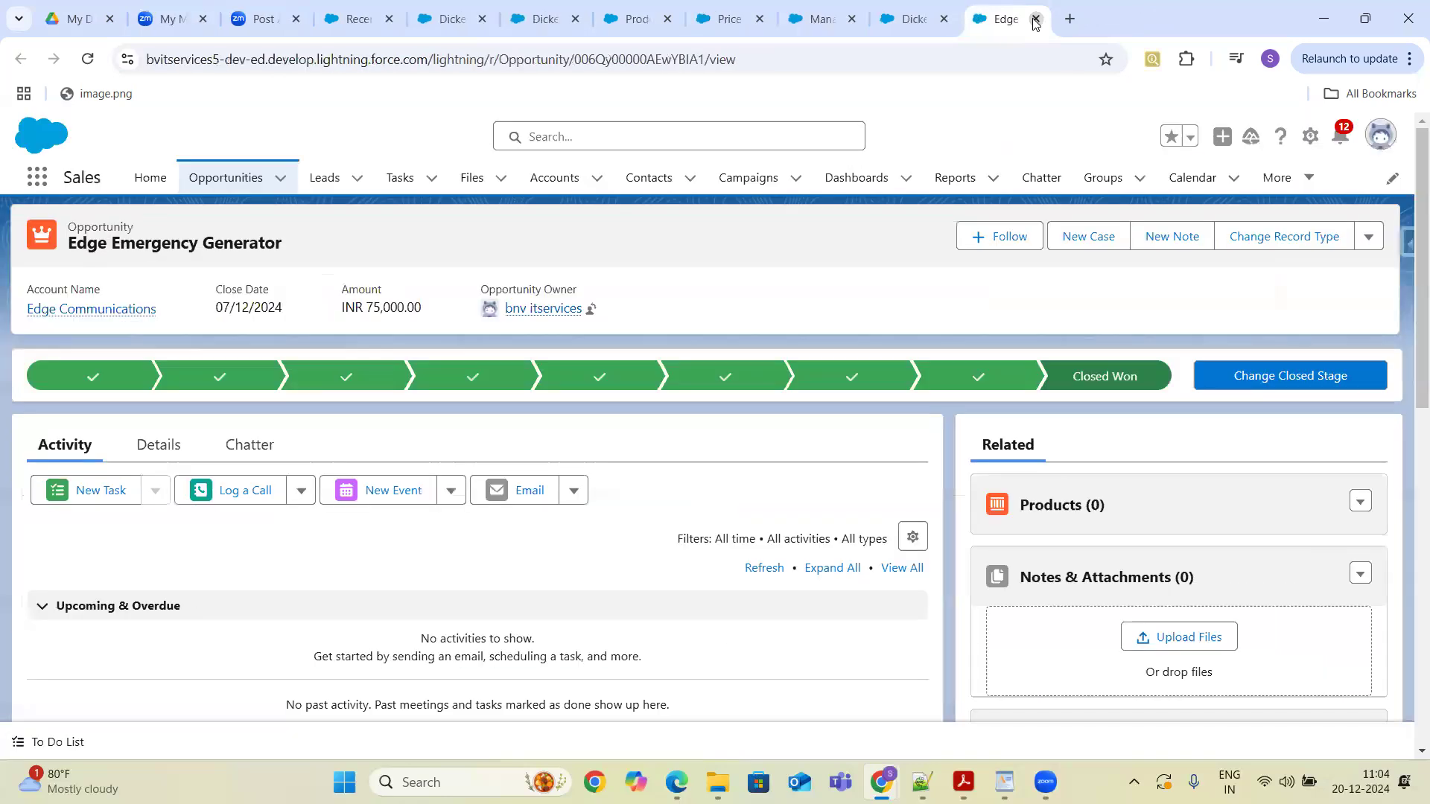
- Search for the Wholesale - USD price book and open its related price book entries
click(907, 22)
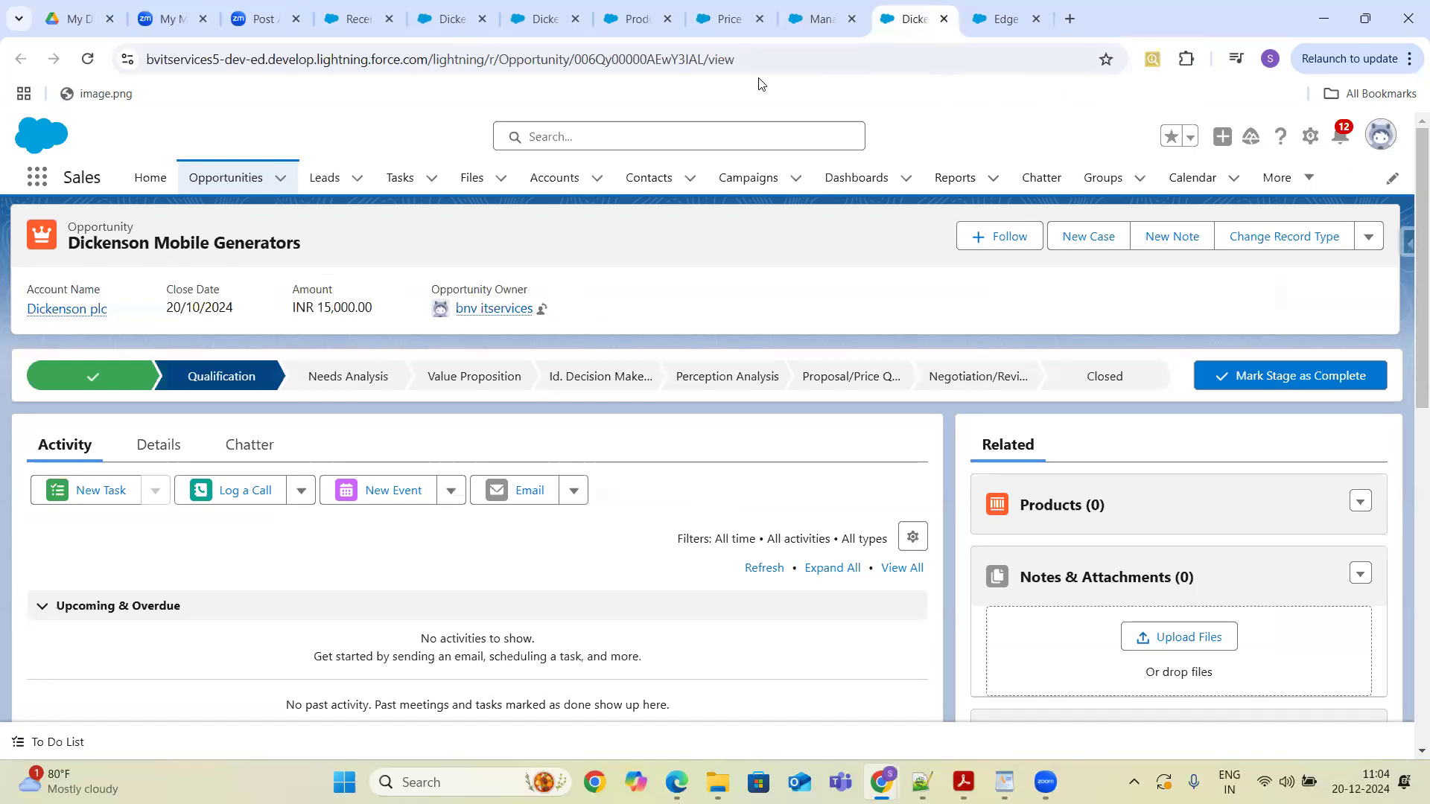
click(541, 138)
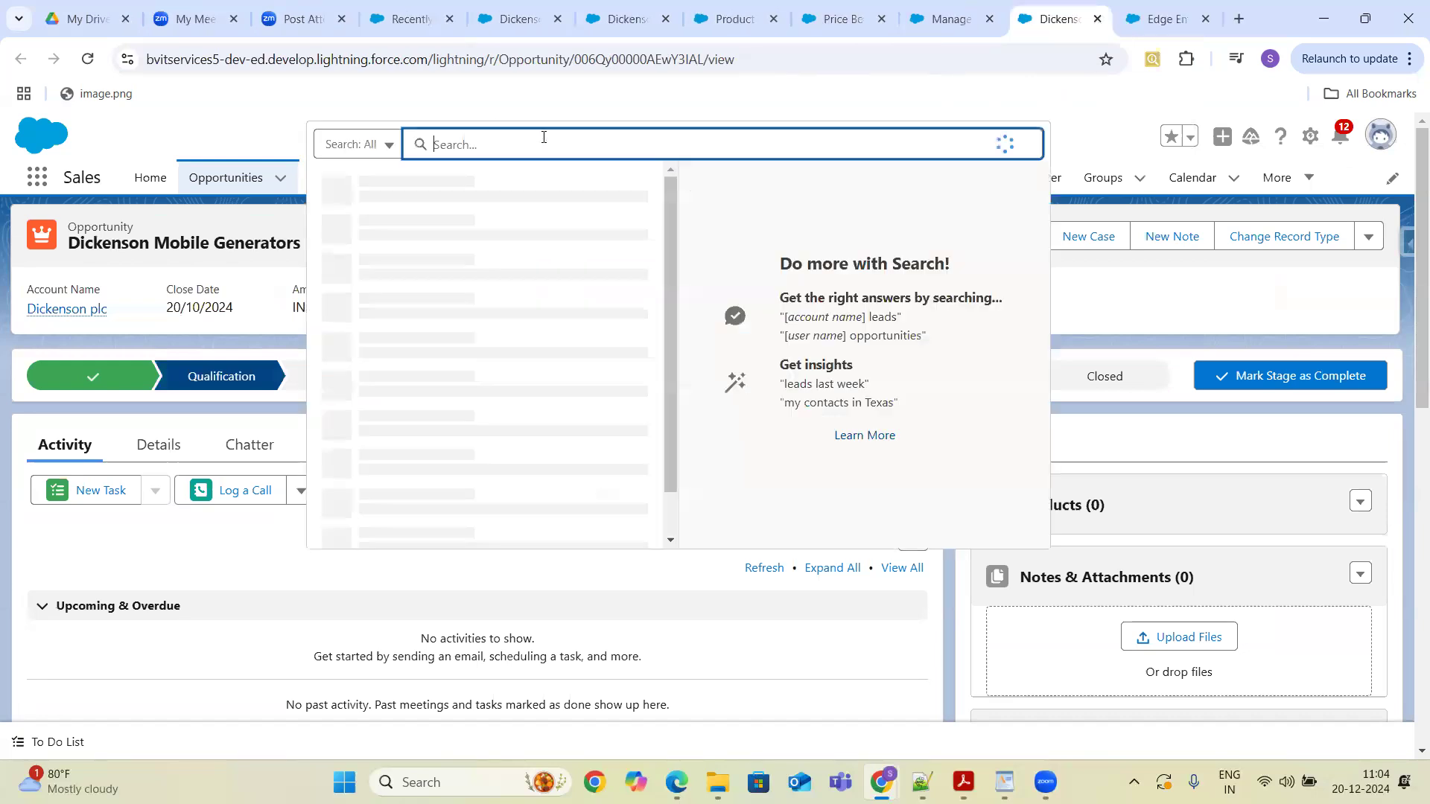
text(wholesale -usd)
key(BackSpace)
key(BackSpace)
key(BackSpace)
text(usd)
key(Return)
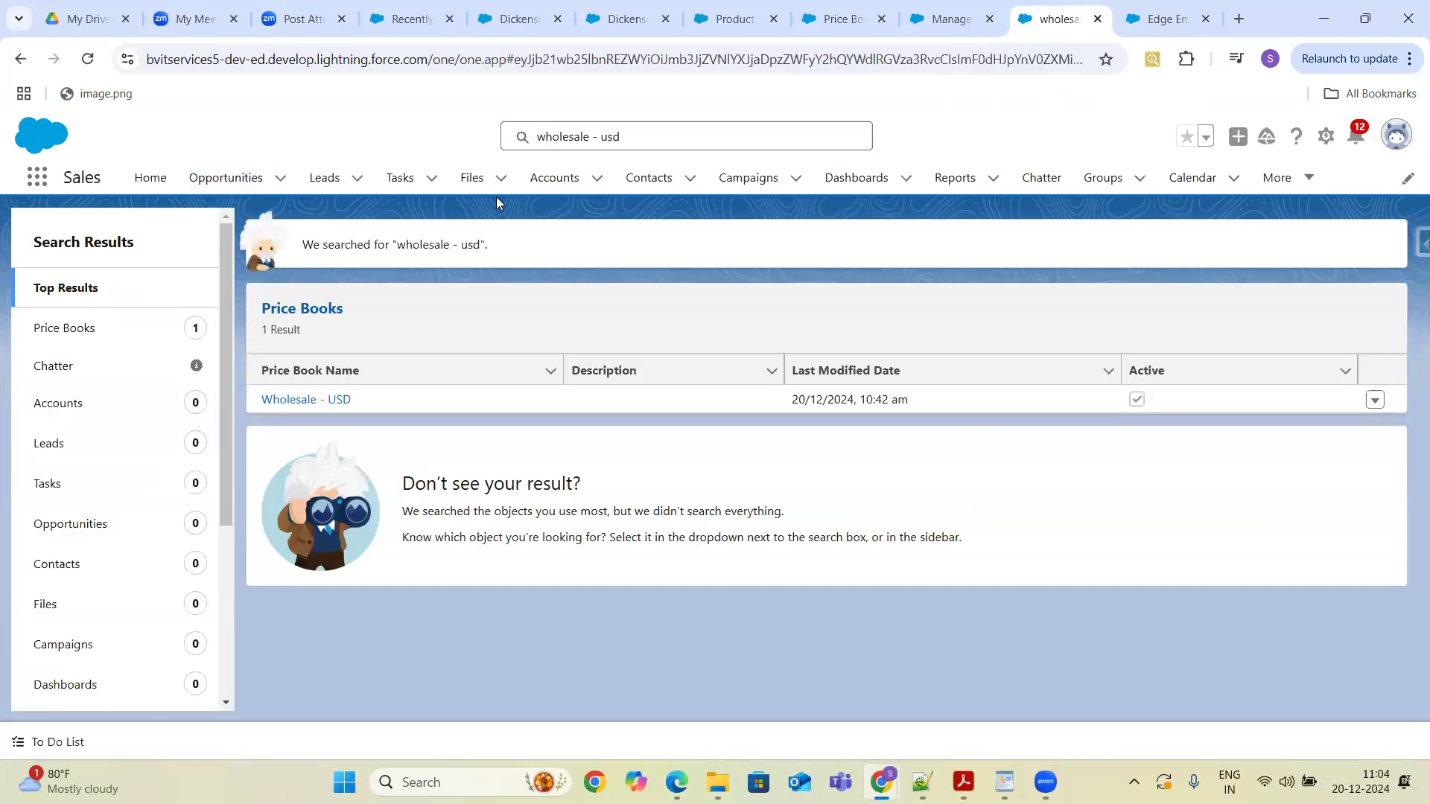
click(311, 402)
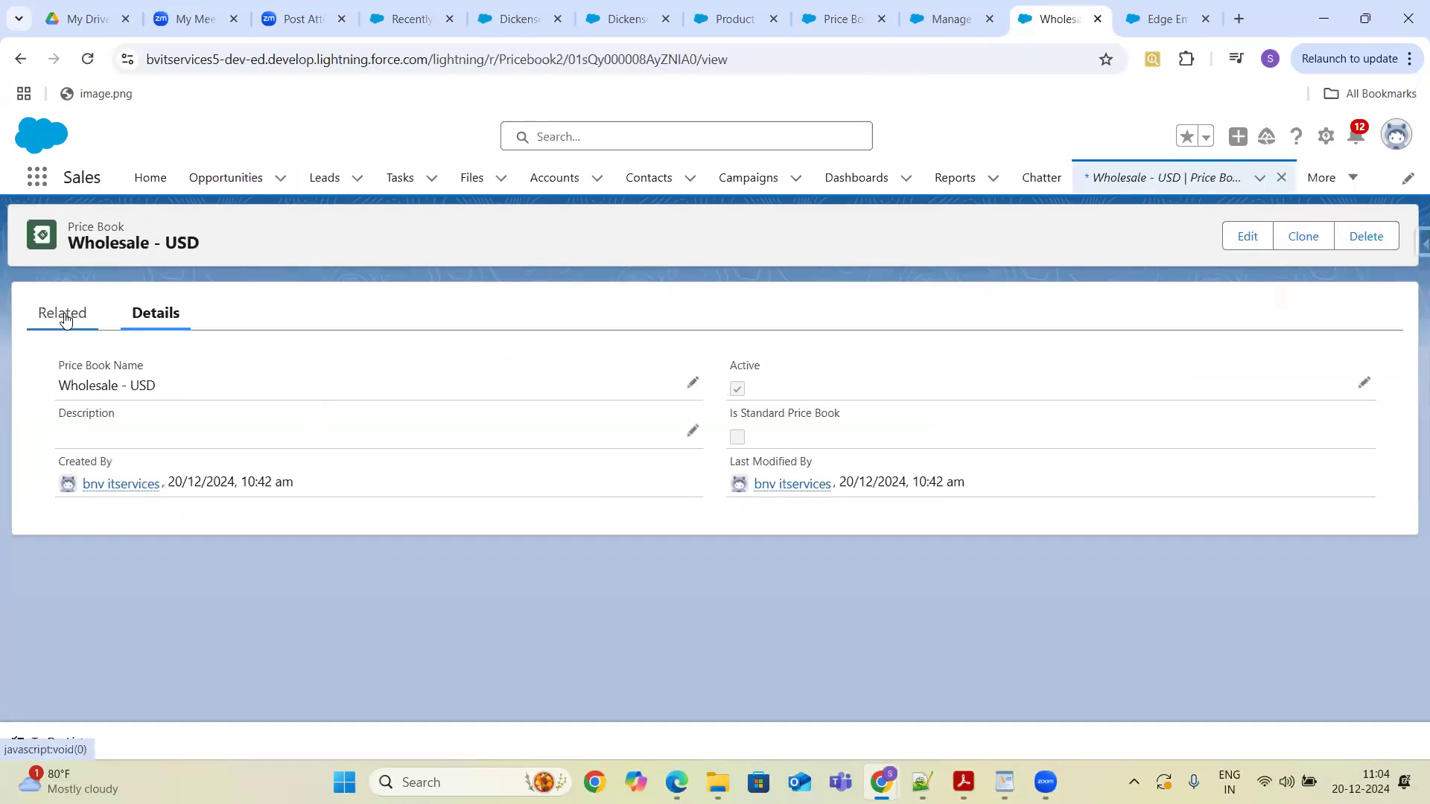
click(66, 319)
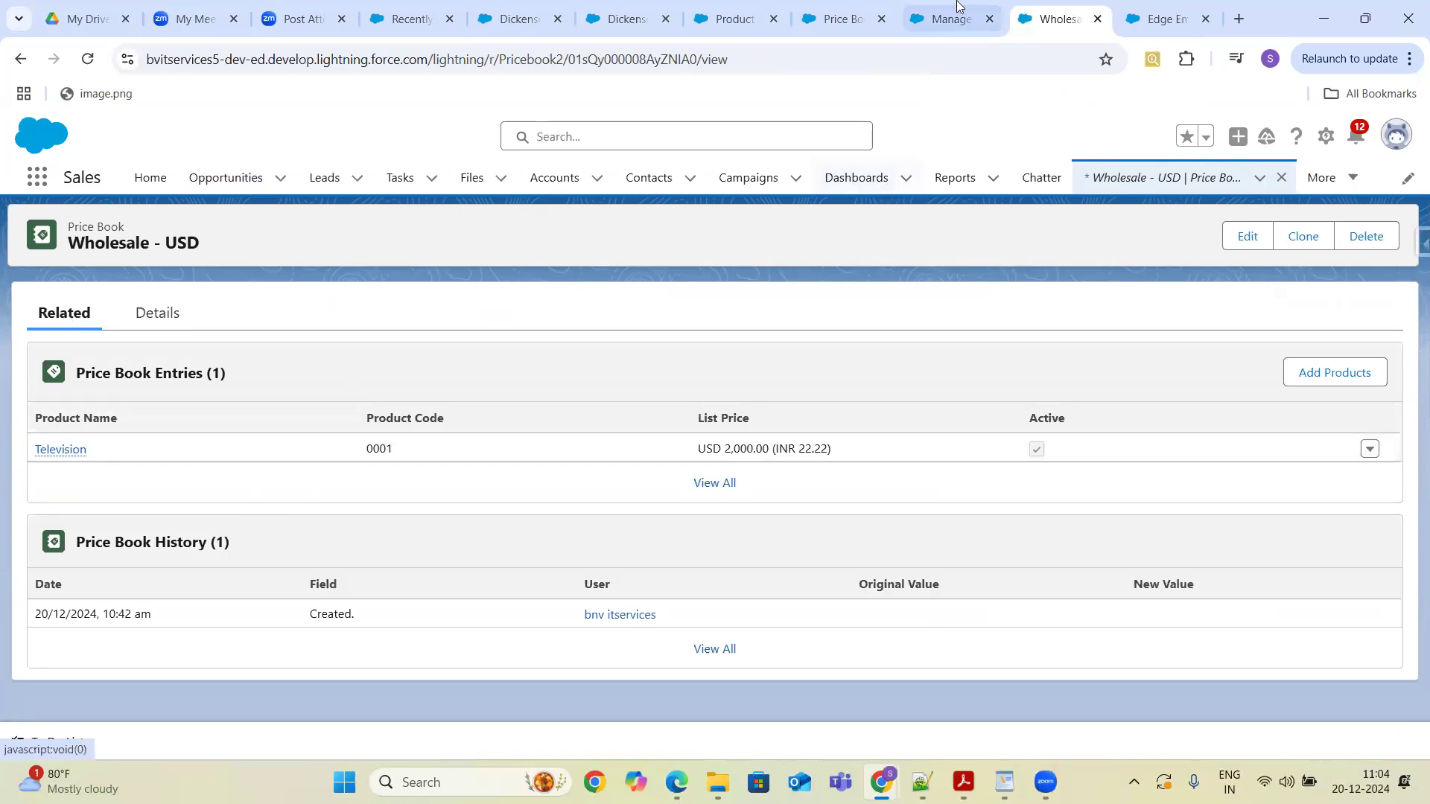
- Change the Edge Emergency Generator opportunity's currency to USD - U.S. Dollar and save it
click(1169, 18)
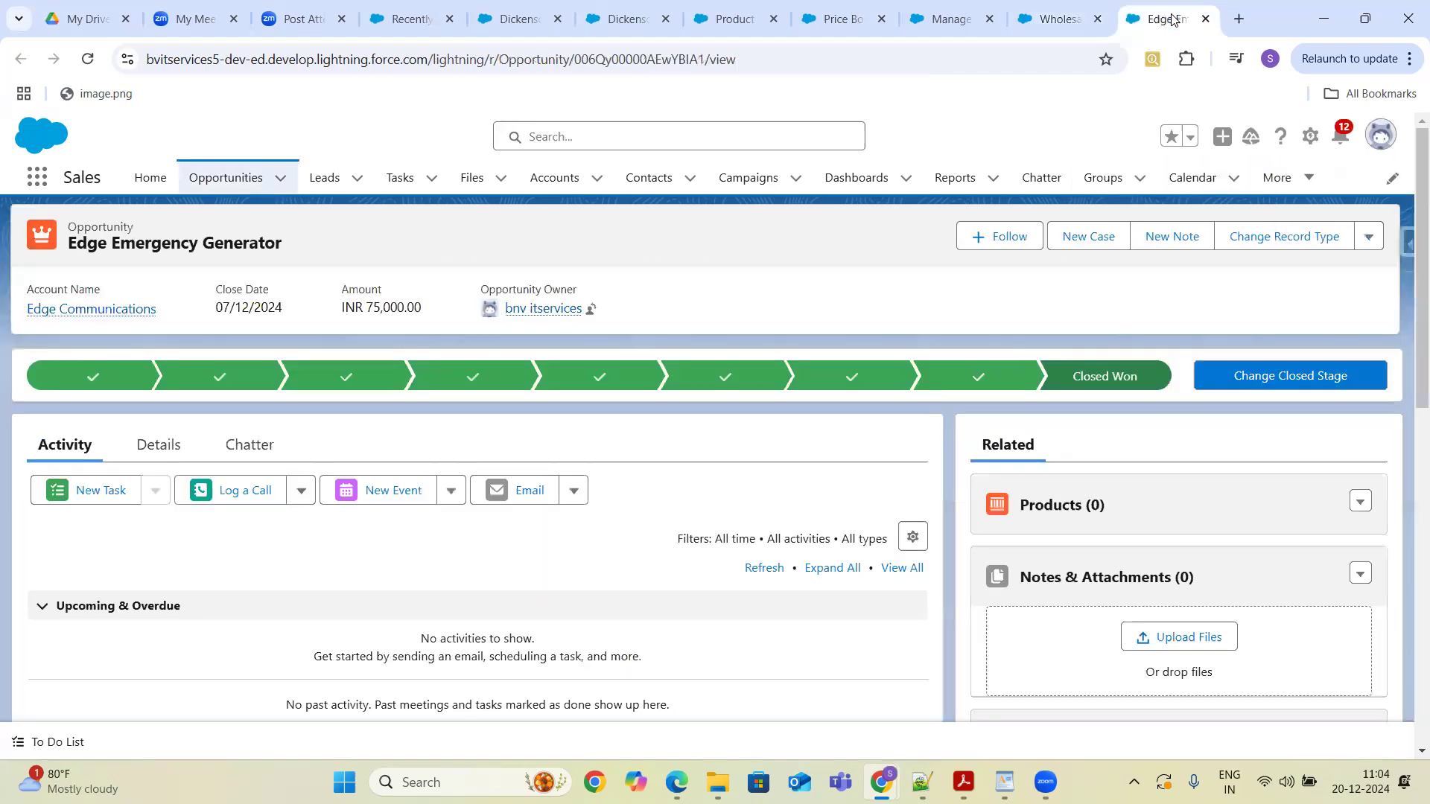
click(88, 59)
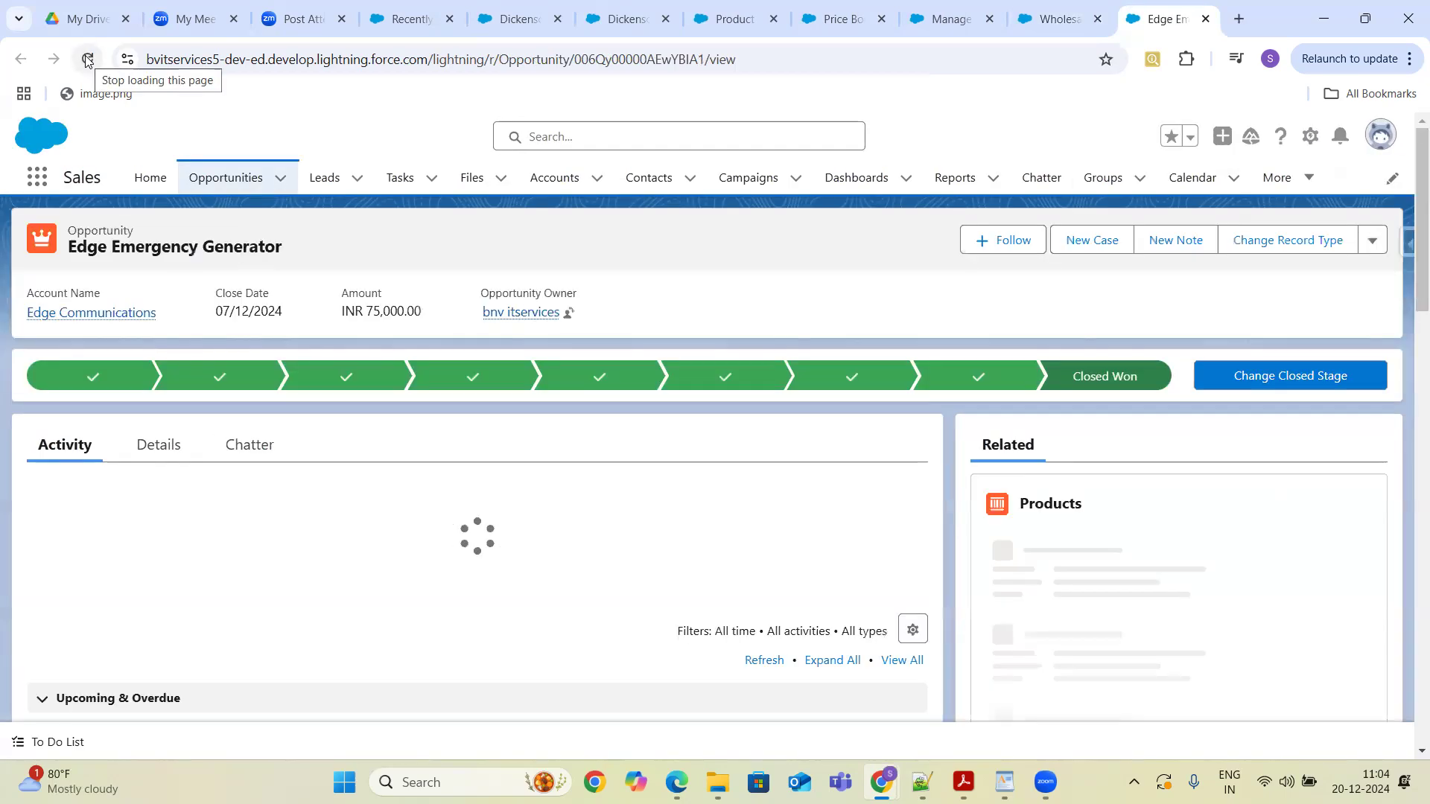
click(157, 447)
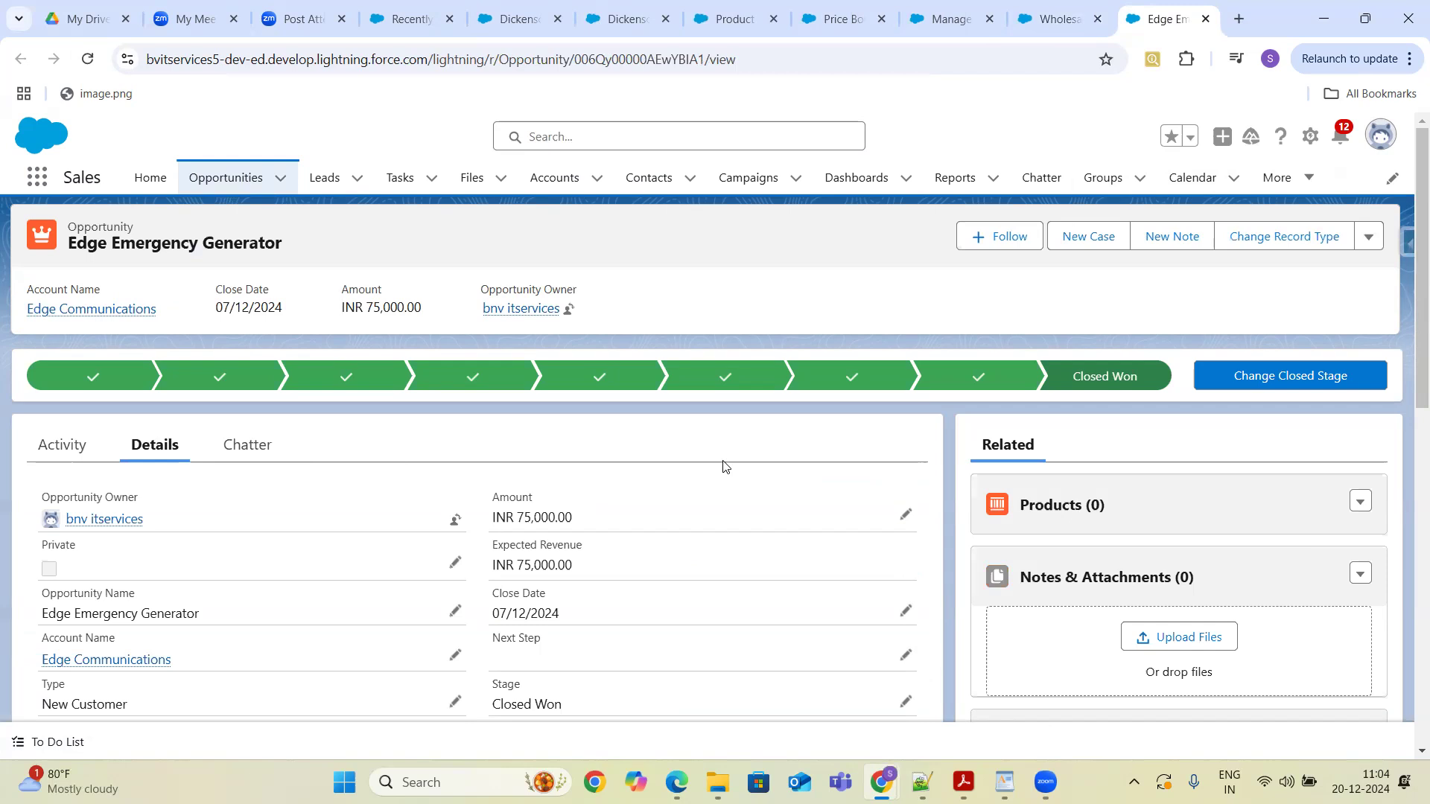
key(ctrl+f)
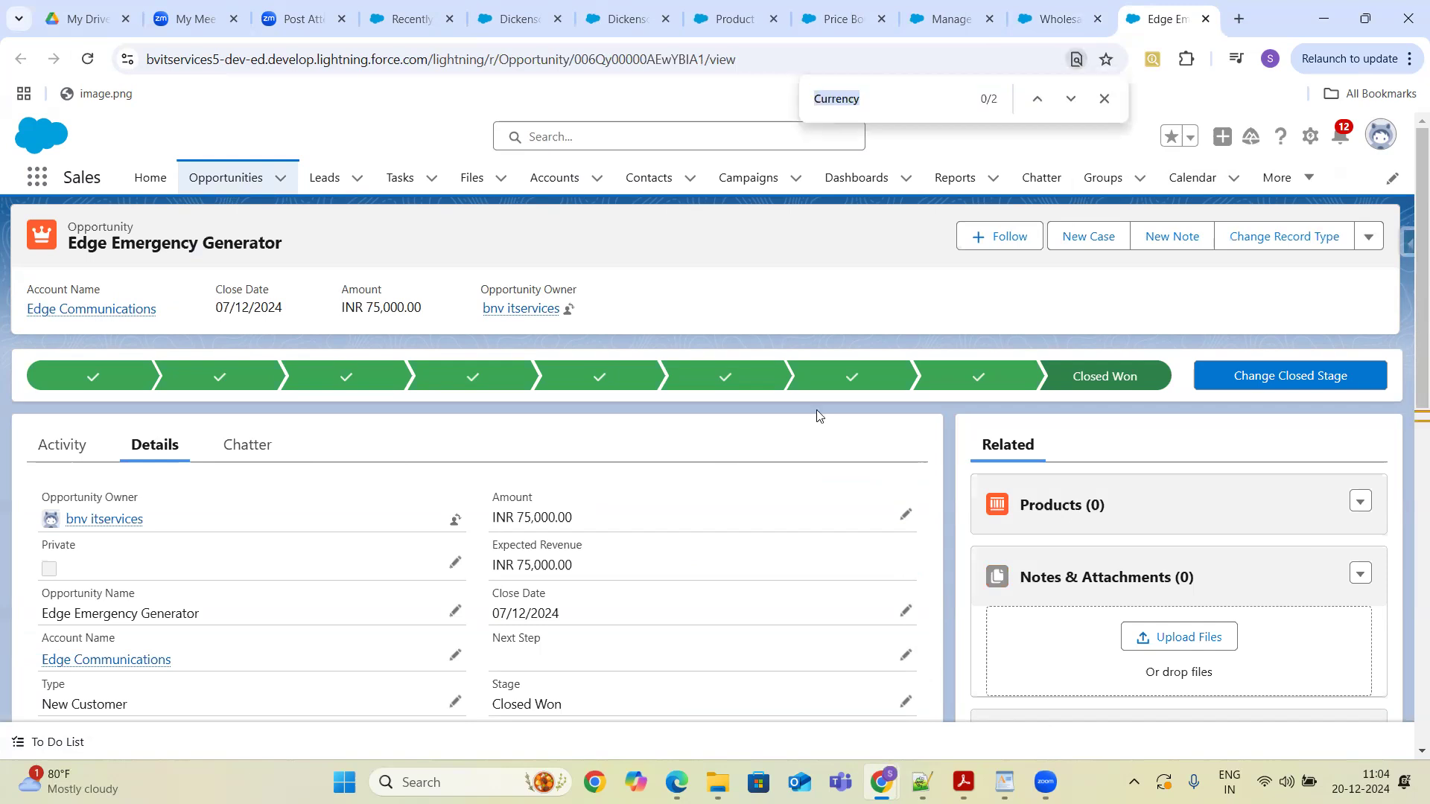
text(Curr)
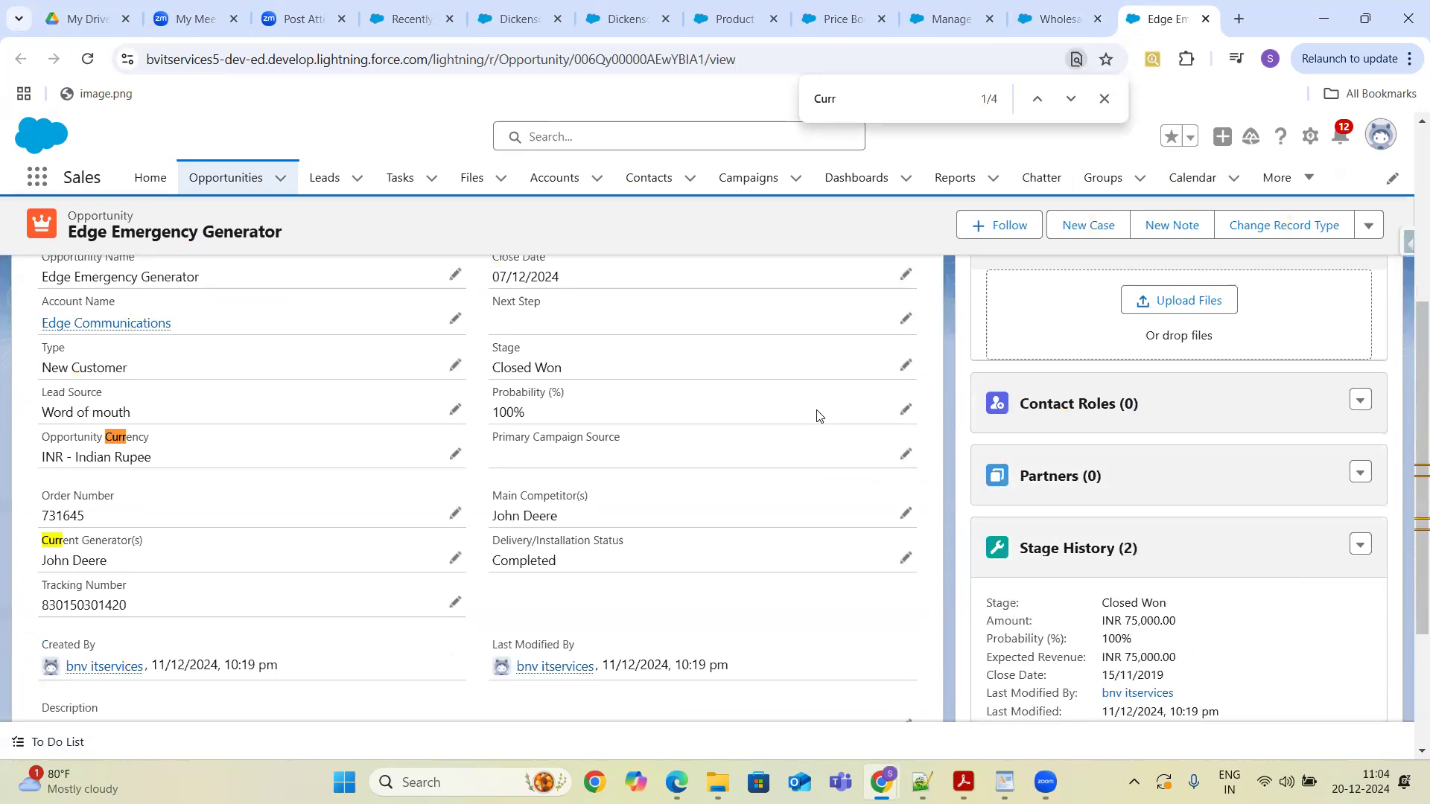
click(455, 455)
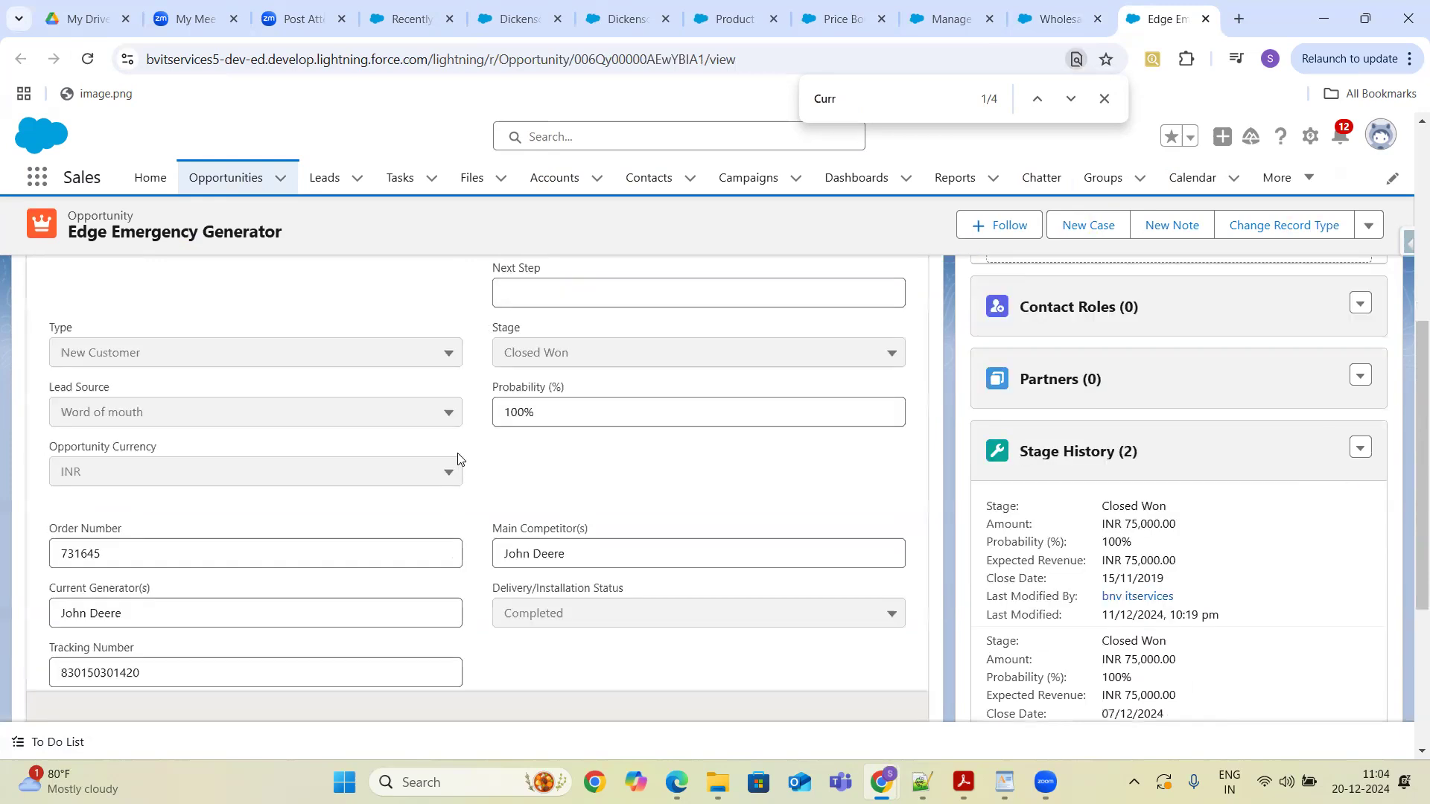
click(396, 483)
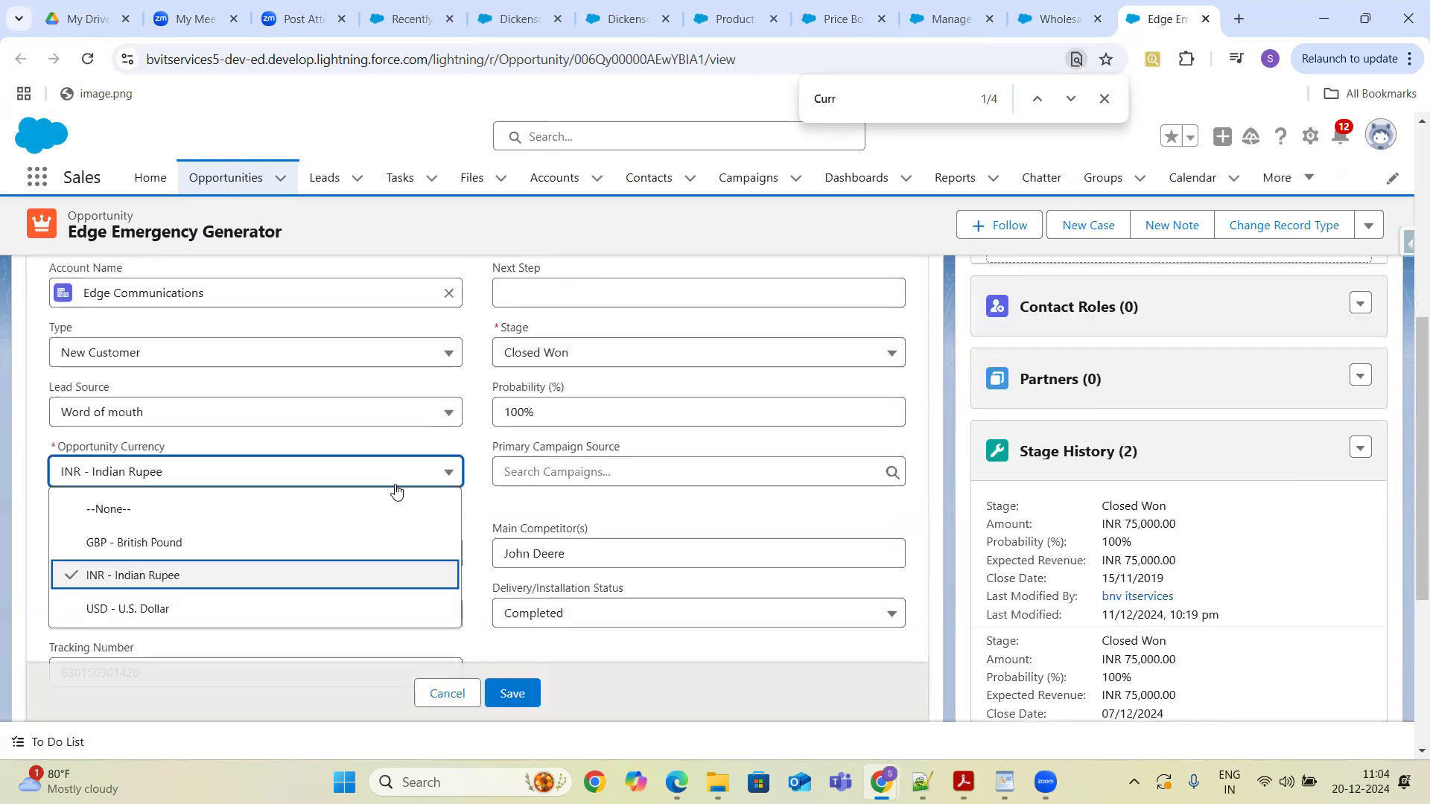
click(233, 607)
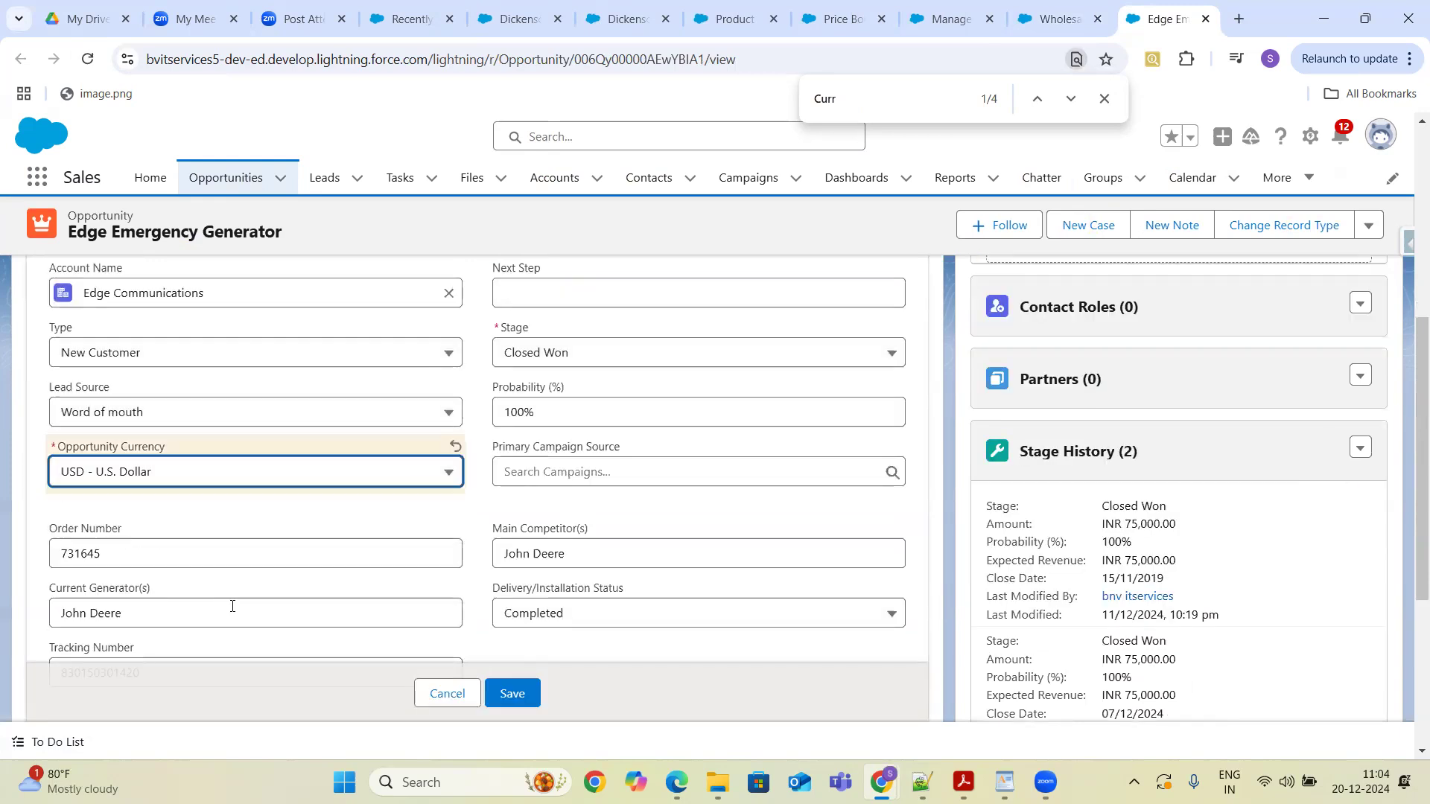
click(512, 694)
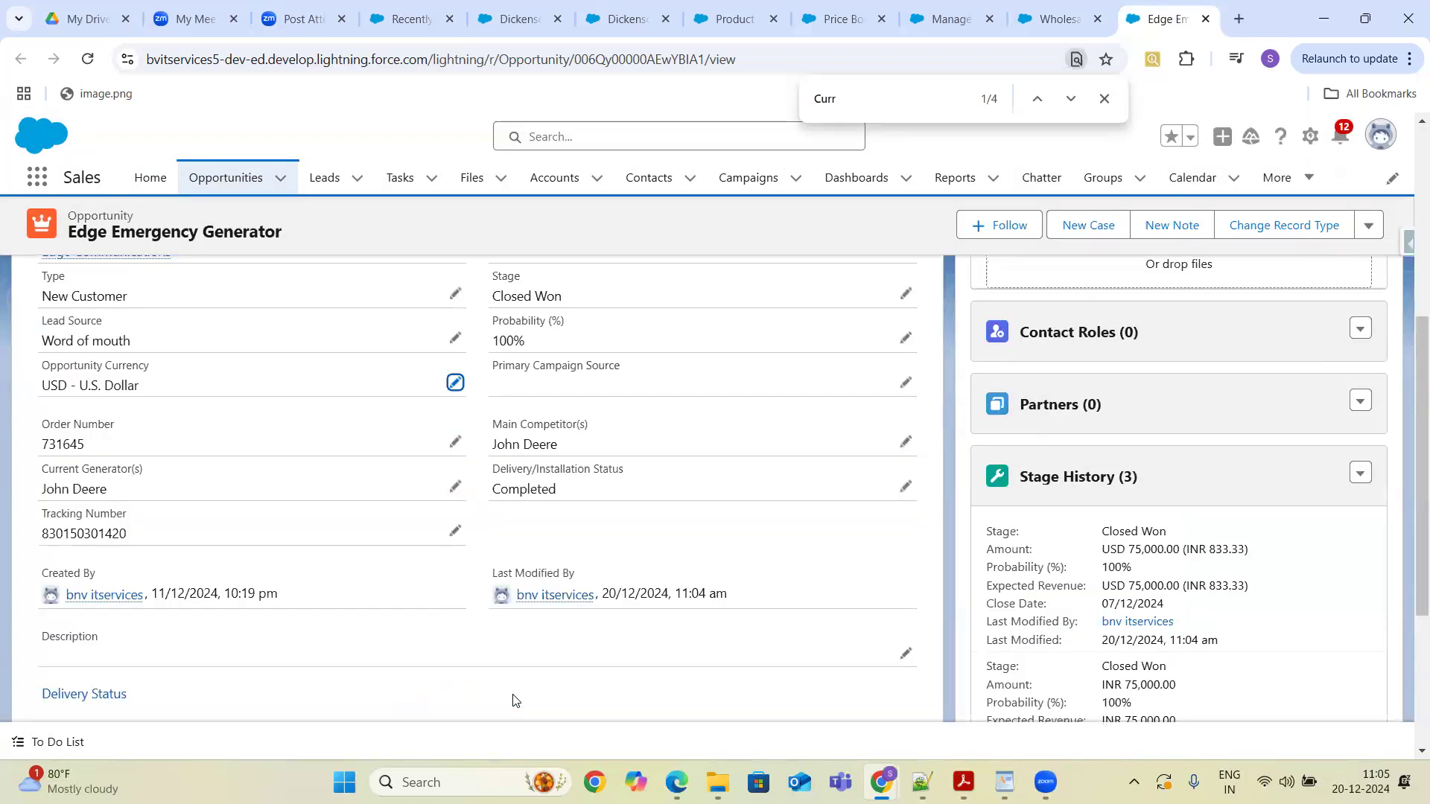
- Open Choose Price Book for the opportunity and keep Wholesale - USD as its price book
drag(1410, 292, 1407, 235)
click(1362, 429)
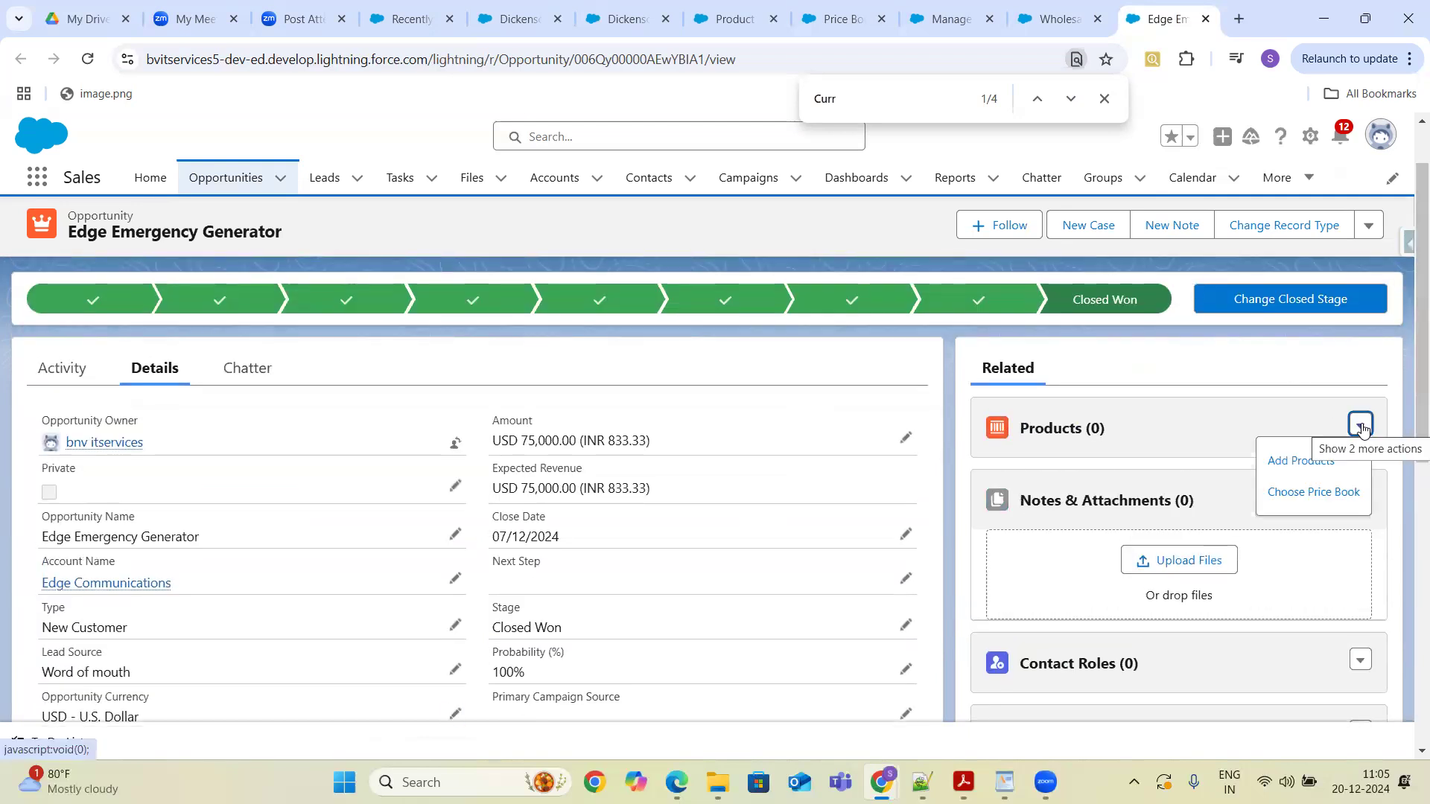
click(1300, 493)
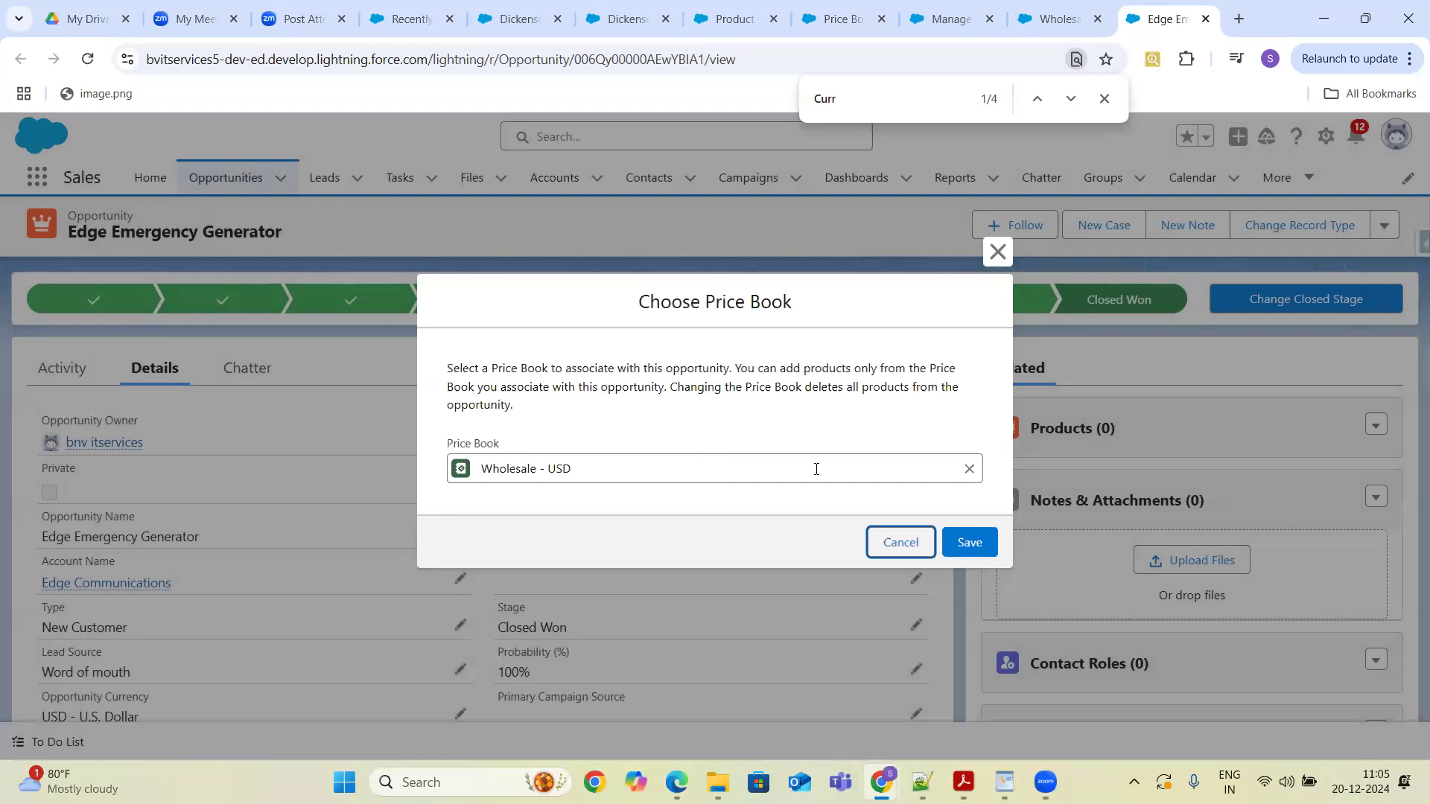
click(960, 551)
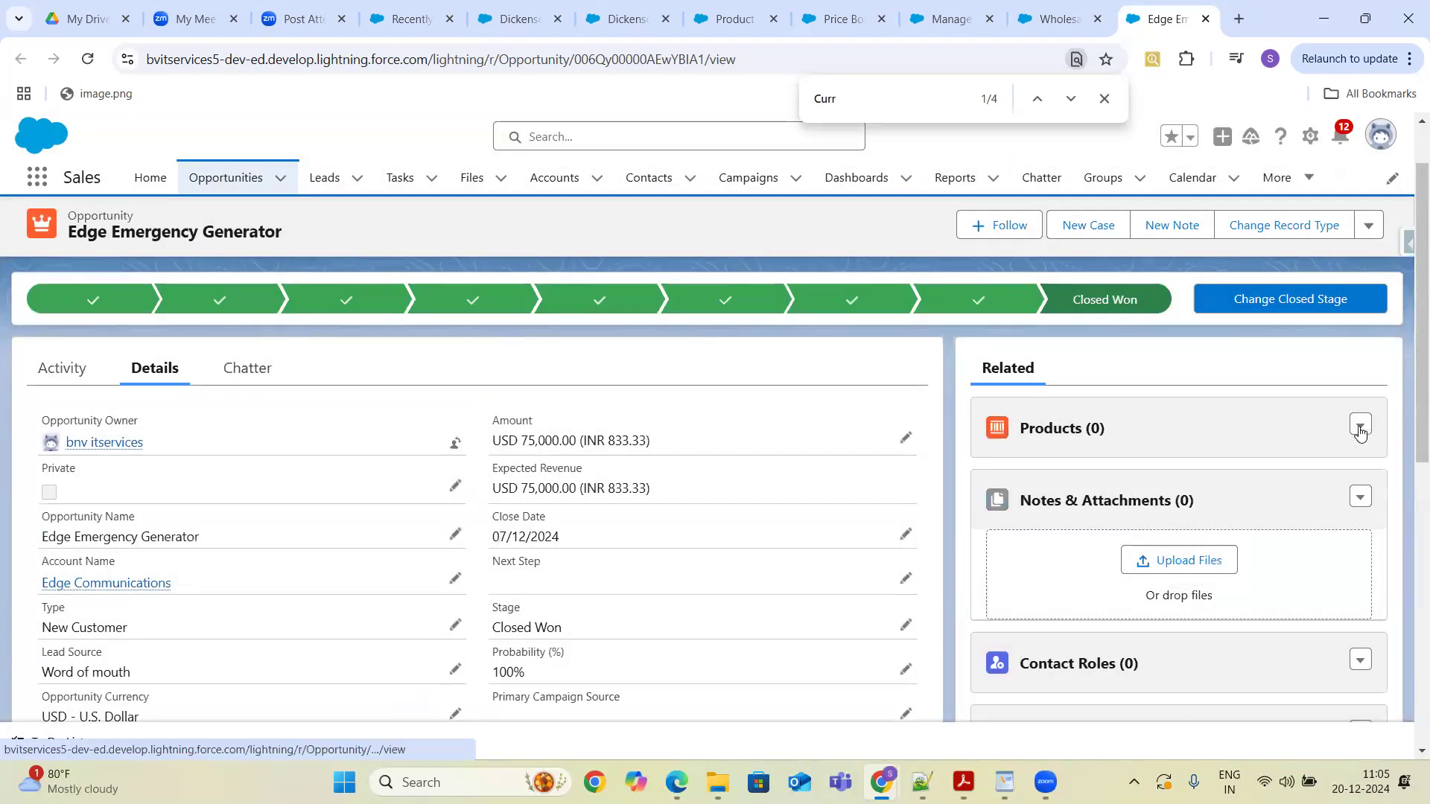
- Add the Television product from the Wholesale - USD price book to the opportunity with quantity 4
click(1360, 426)
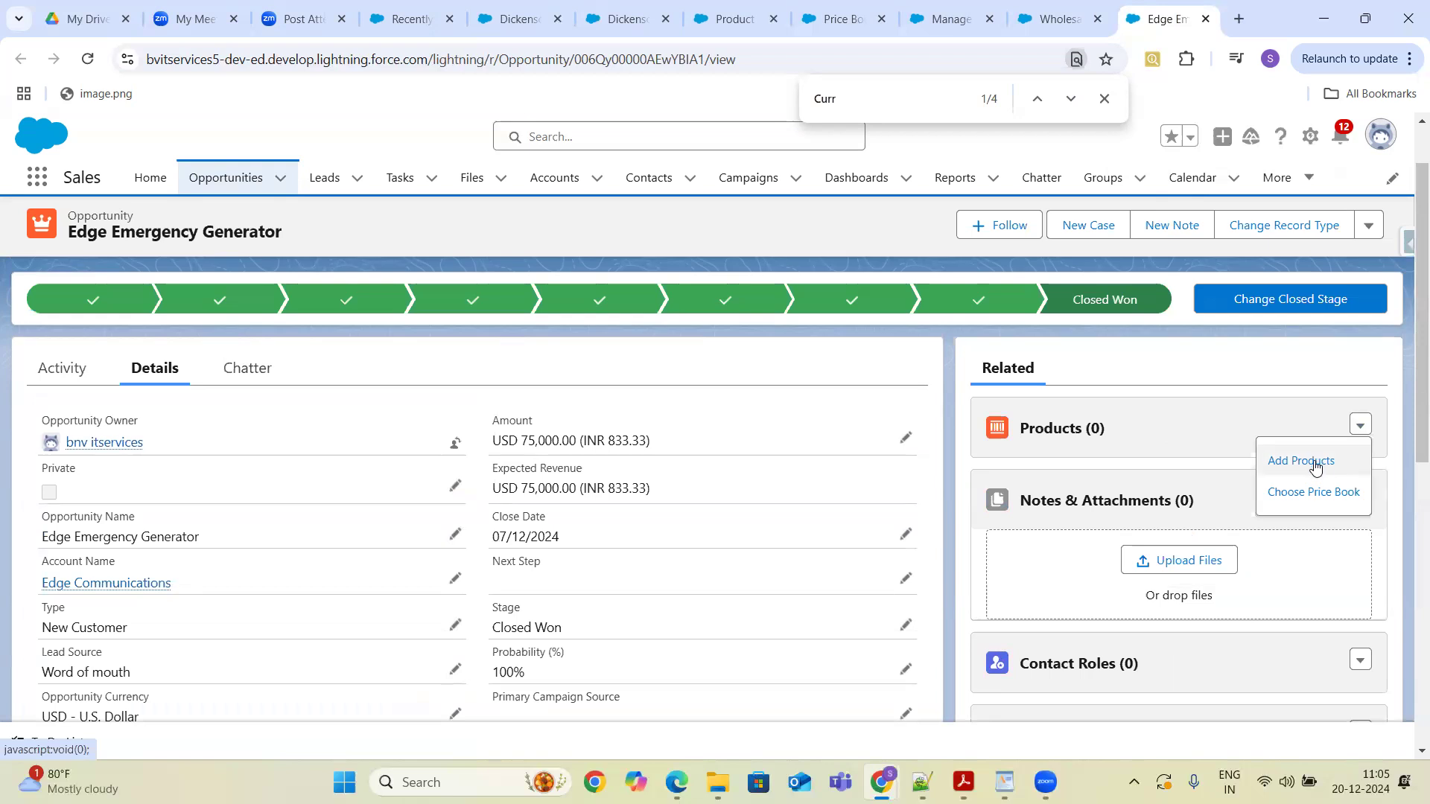
click(1314, 462)
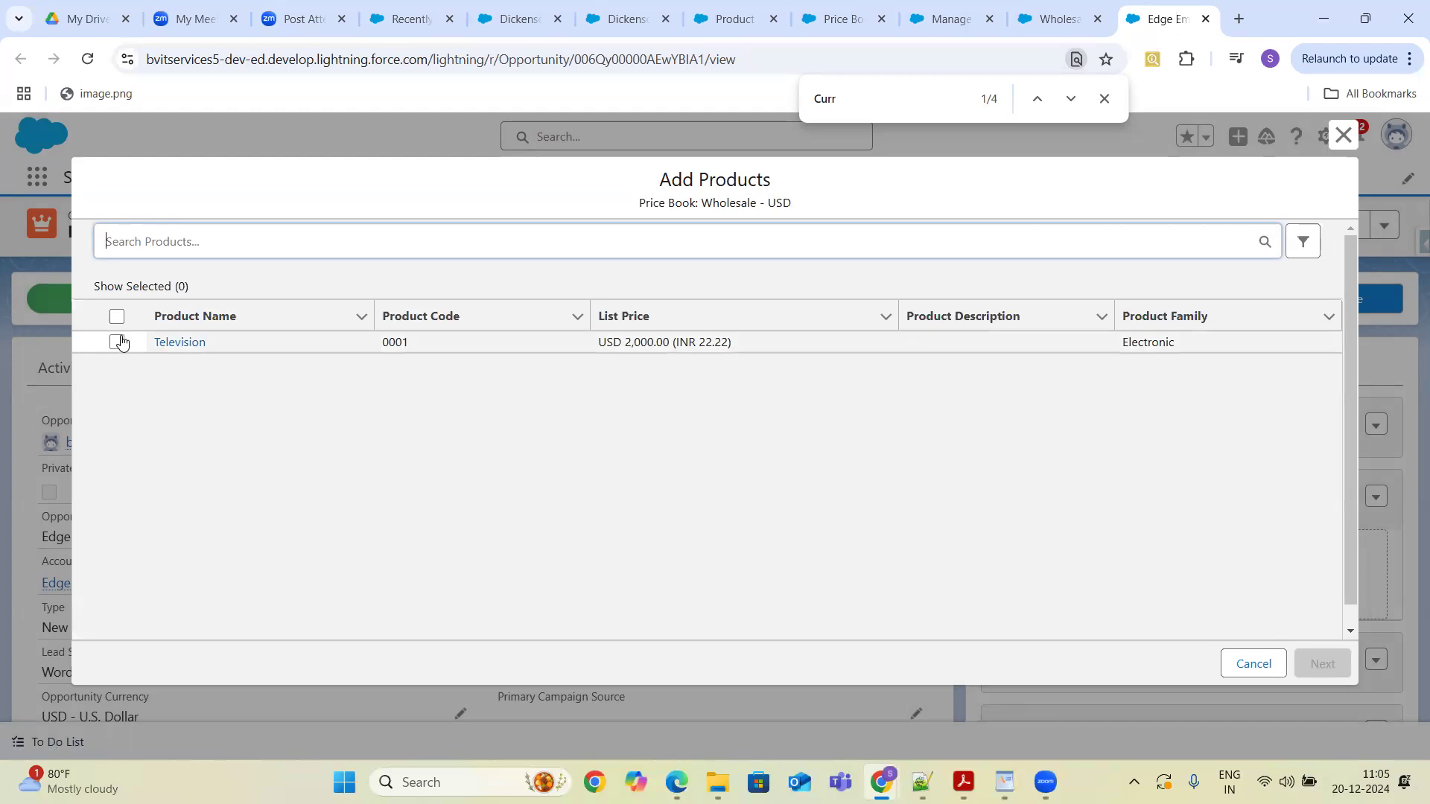
click(117, 342)
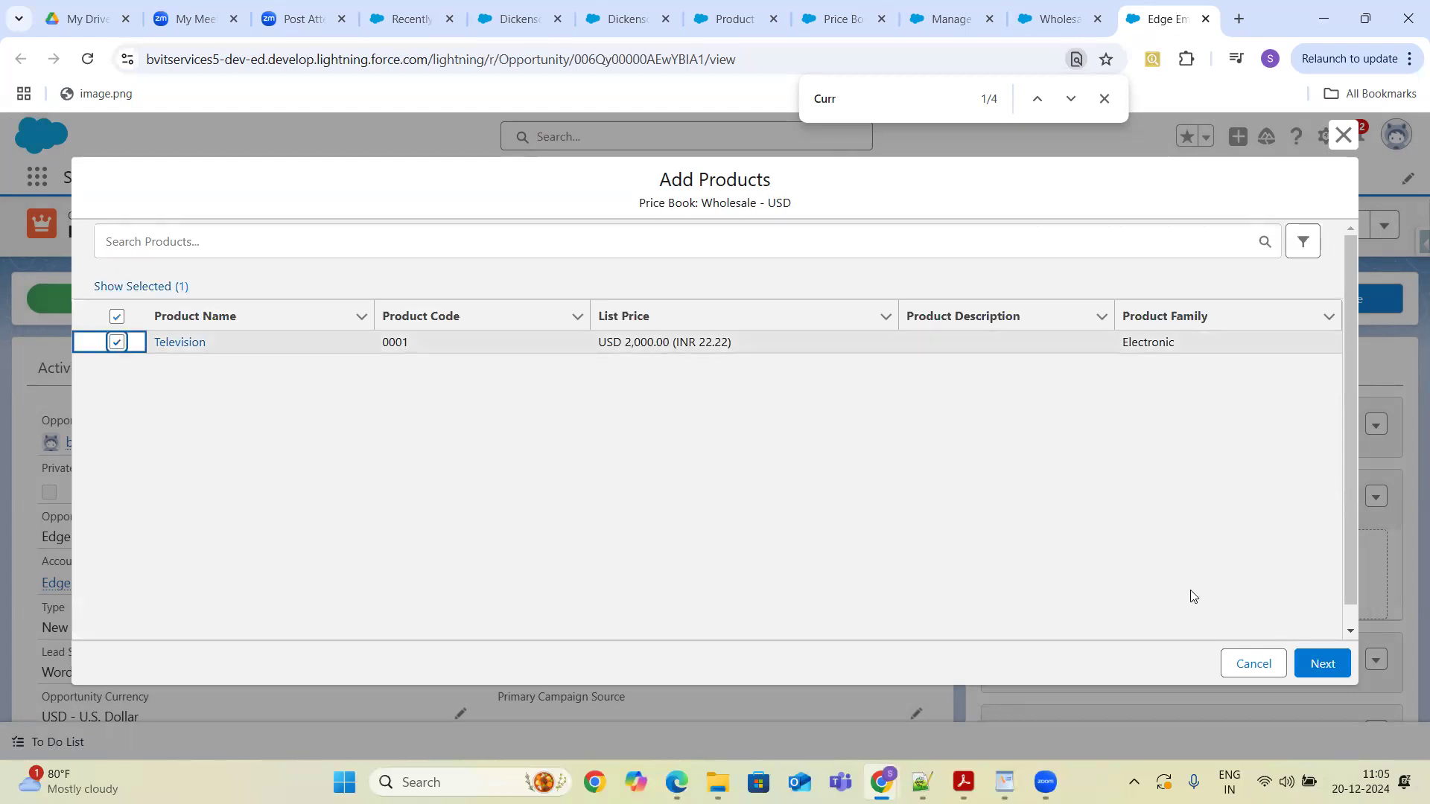
click(1323, 663)
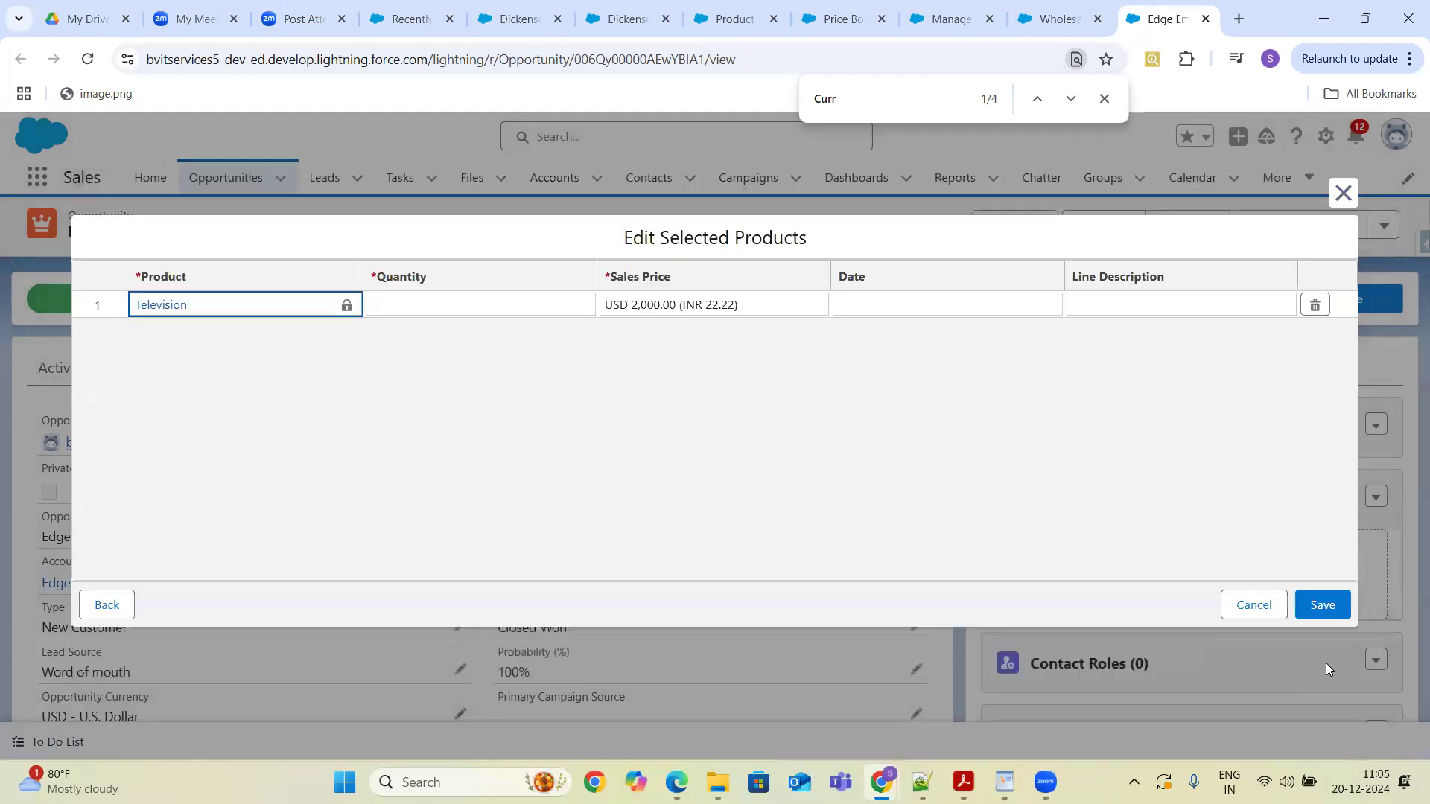
click(547, 303)
text(1)
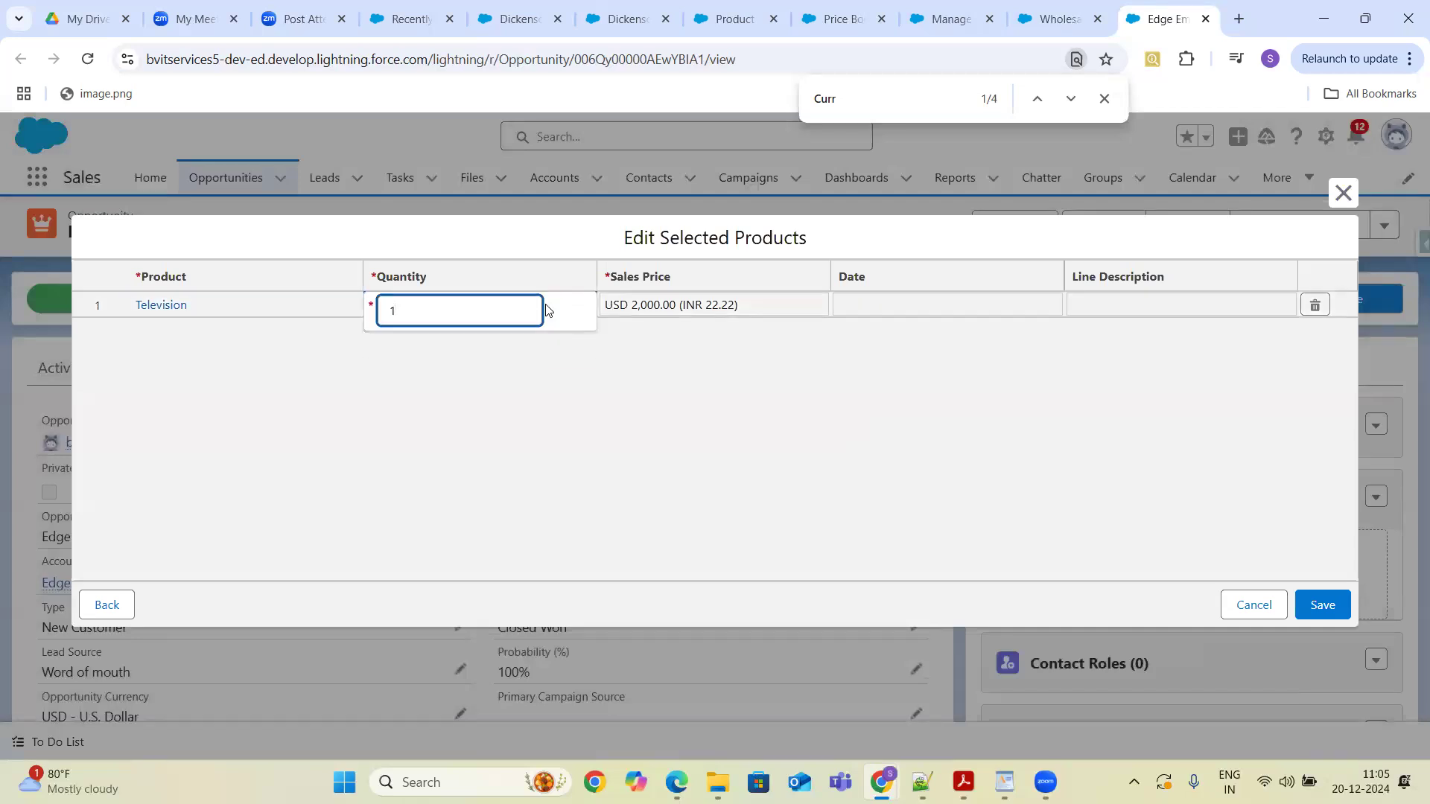
key(BackSpace)
text(4)
click(1321, 605)
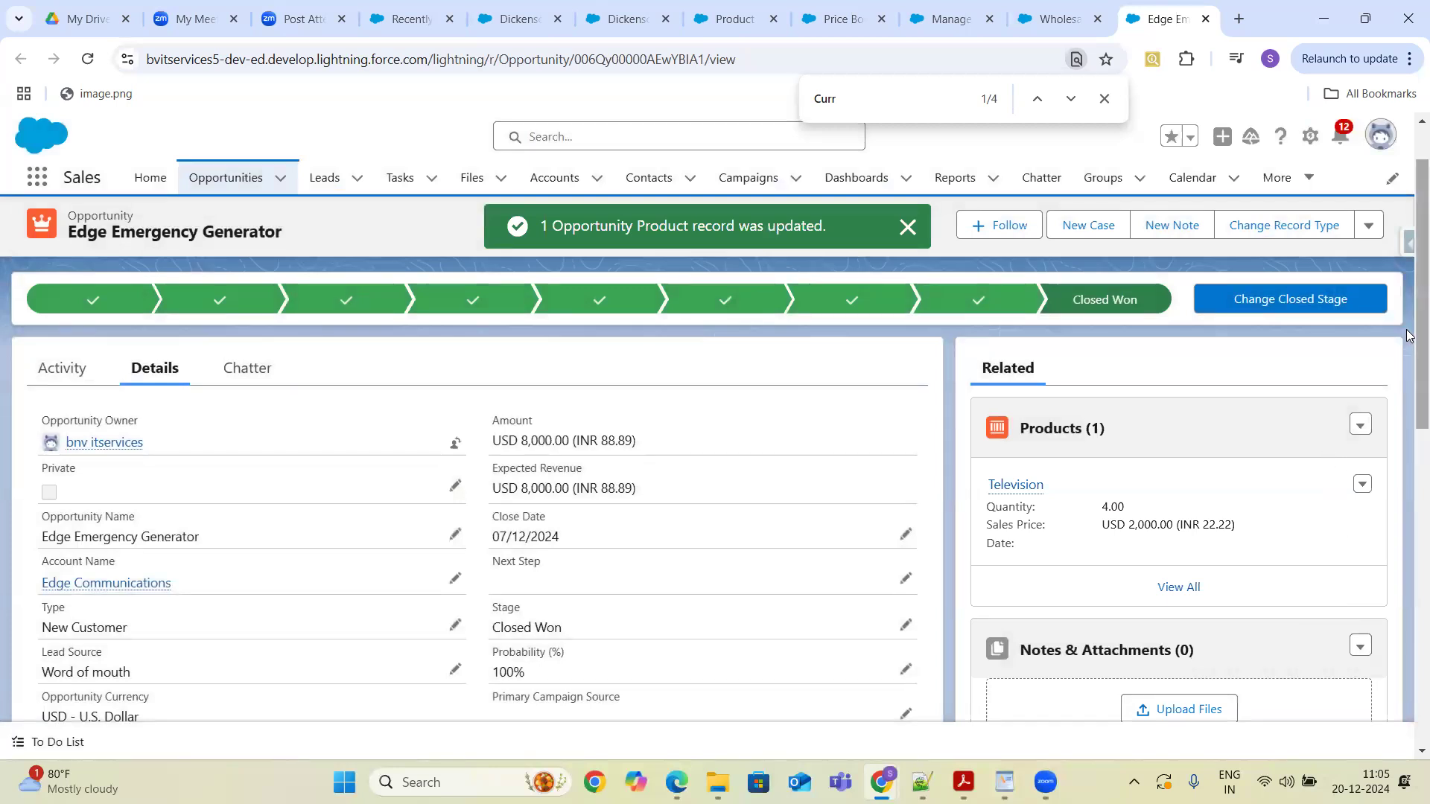
- Review the opportunity's products in the full Products list view
scroll(1408, 343, down, 1)
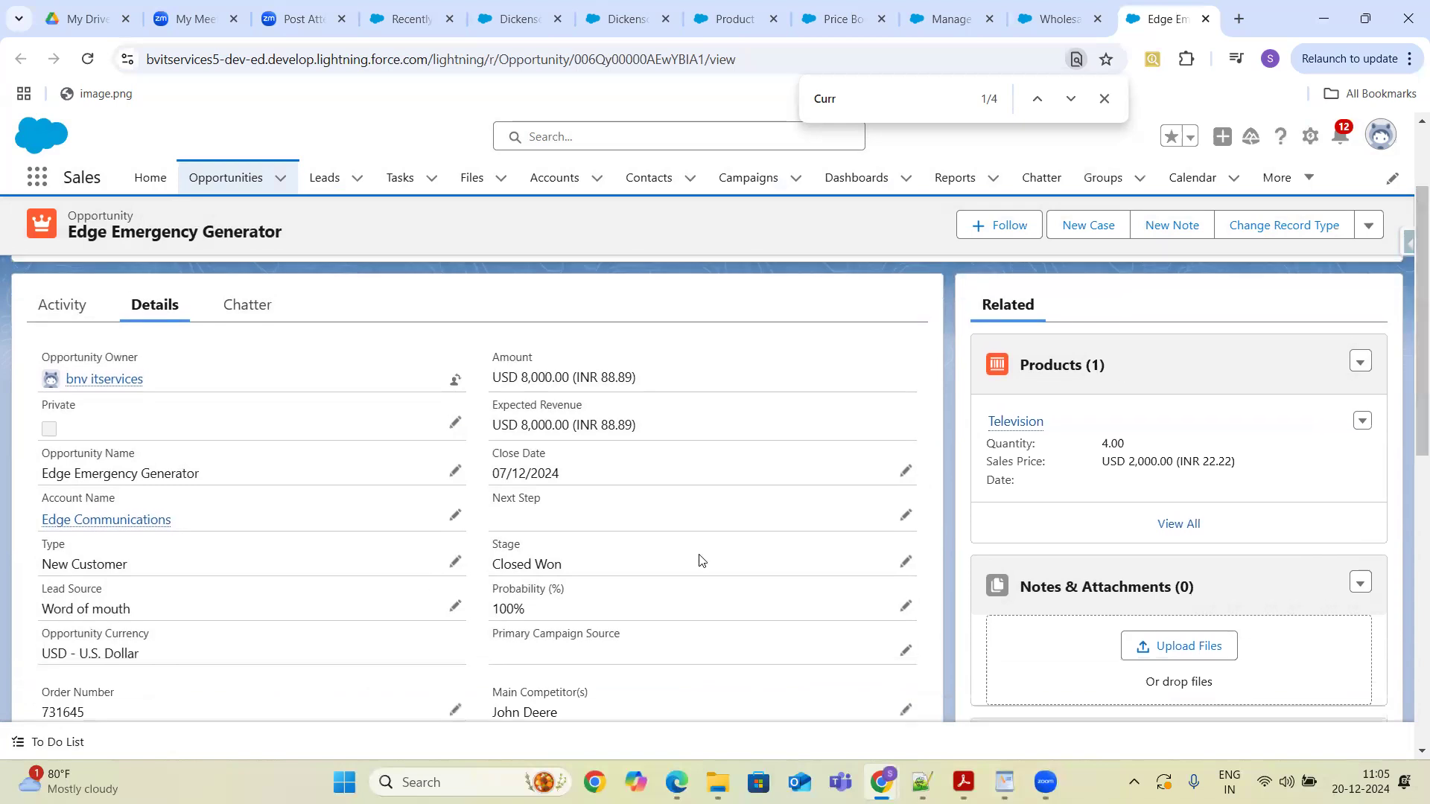
click(1234, 508)
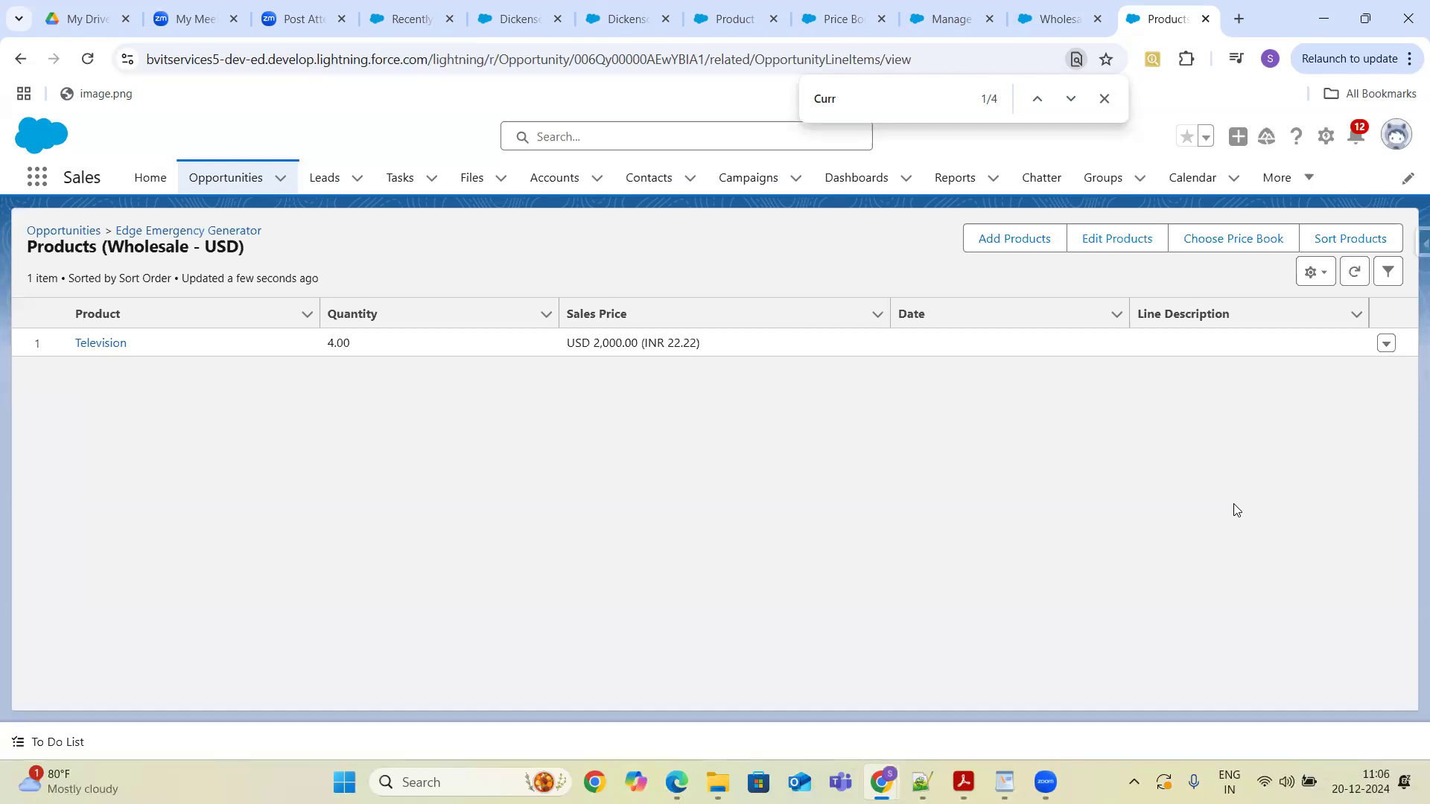
click(20, 60)
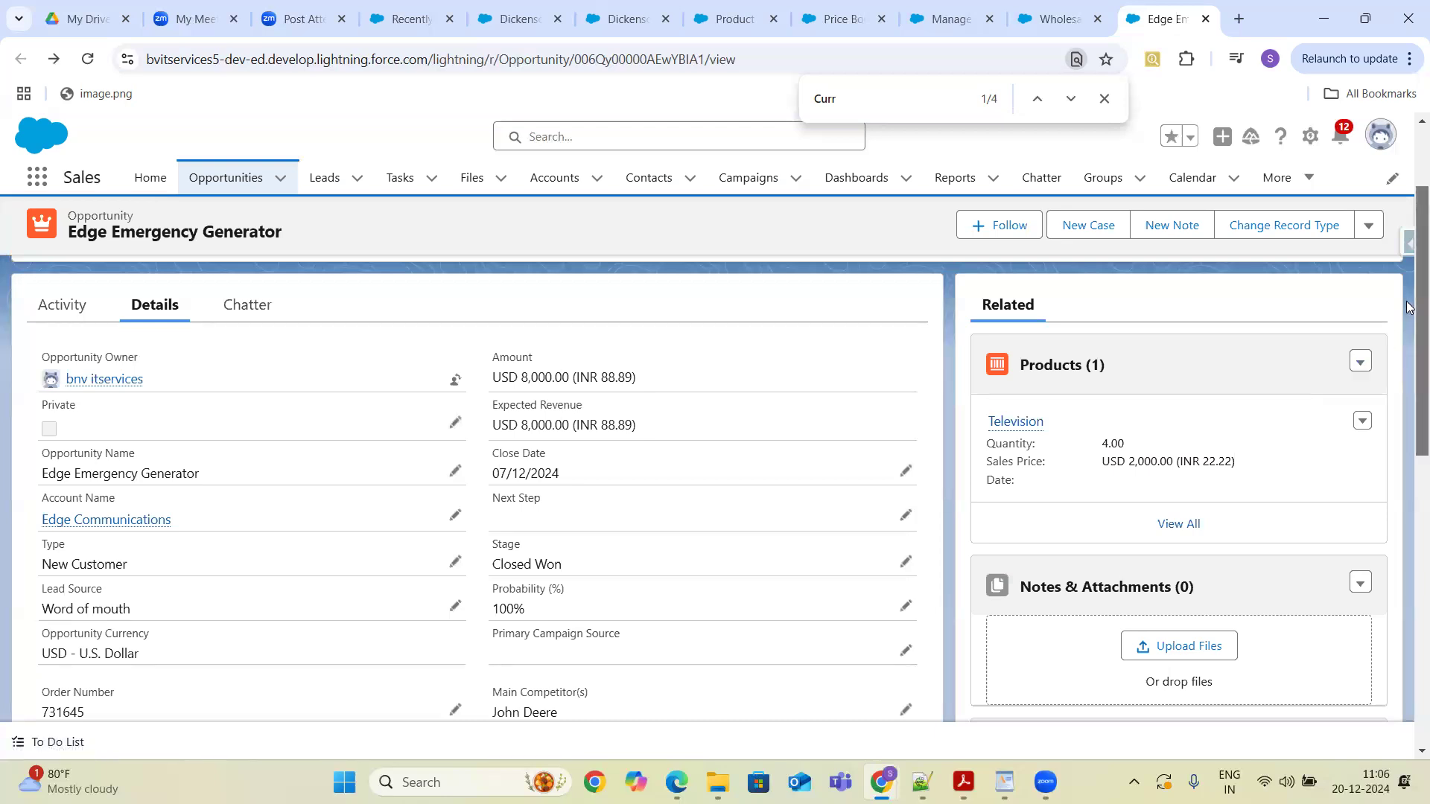
drag(1410, 307, 1409, 343)
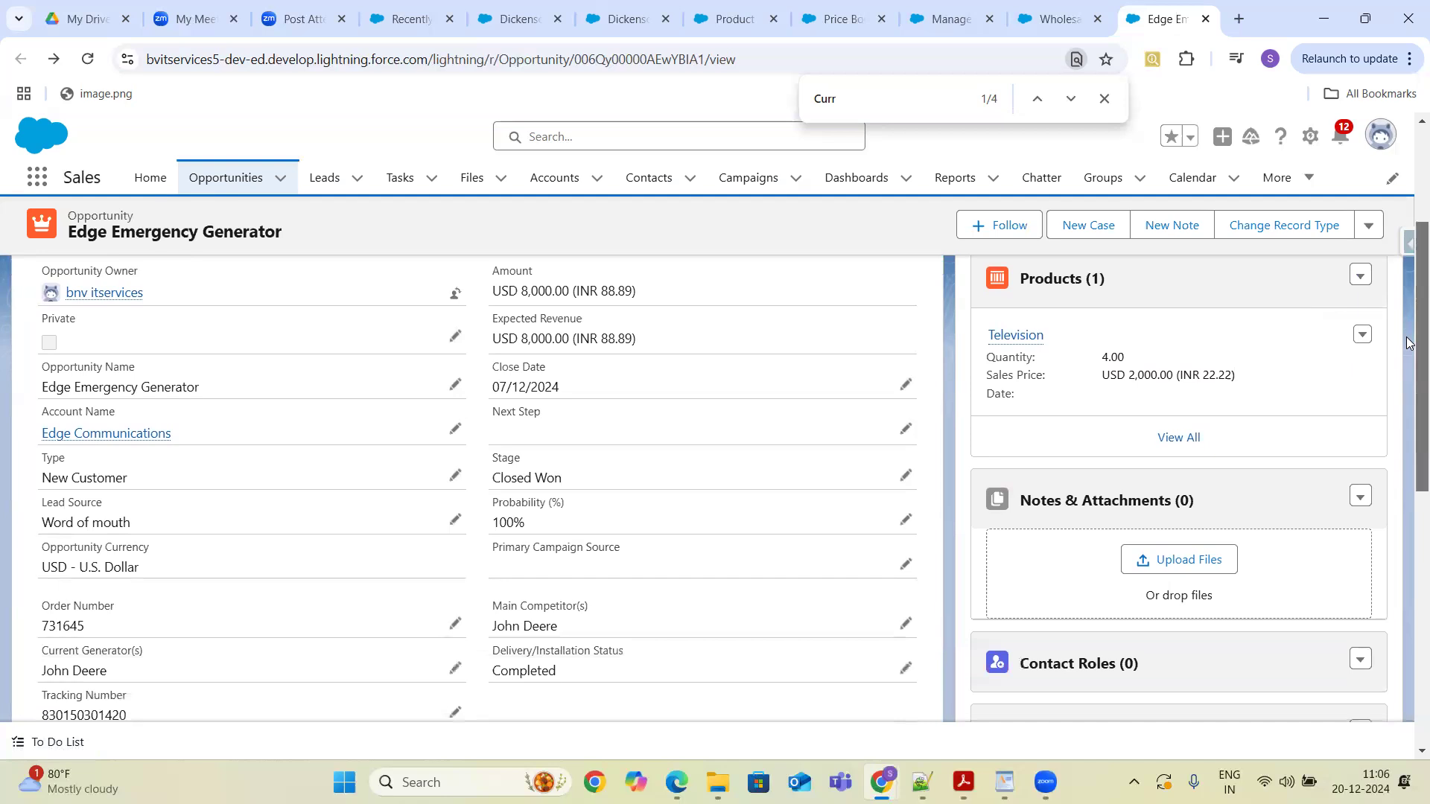
click(1181, 438)
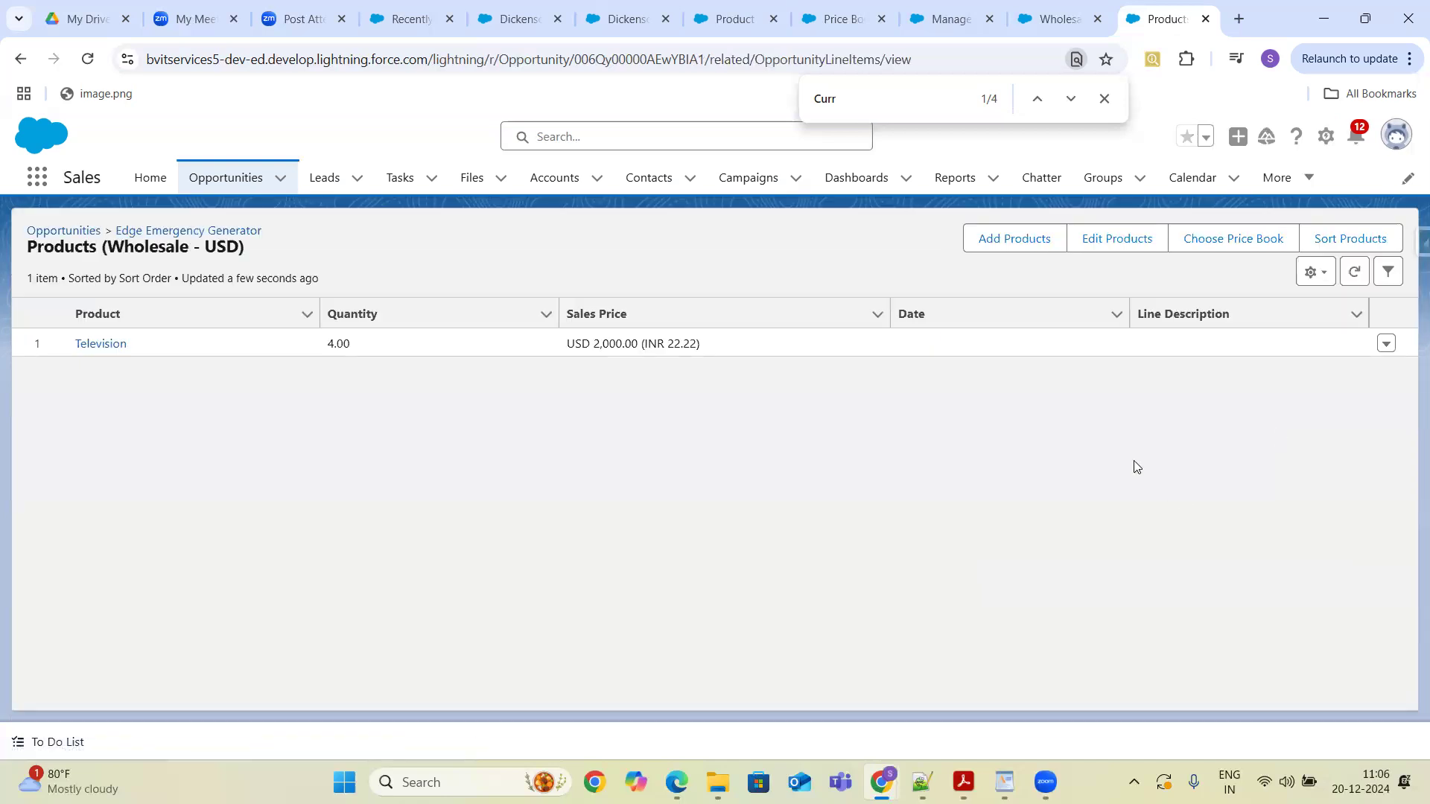
click(20, 60)
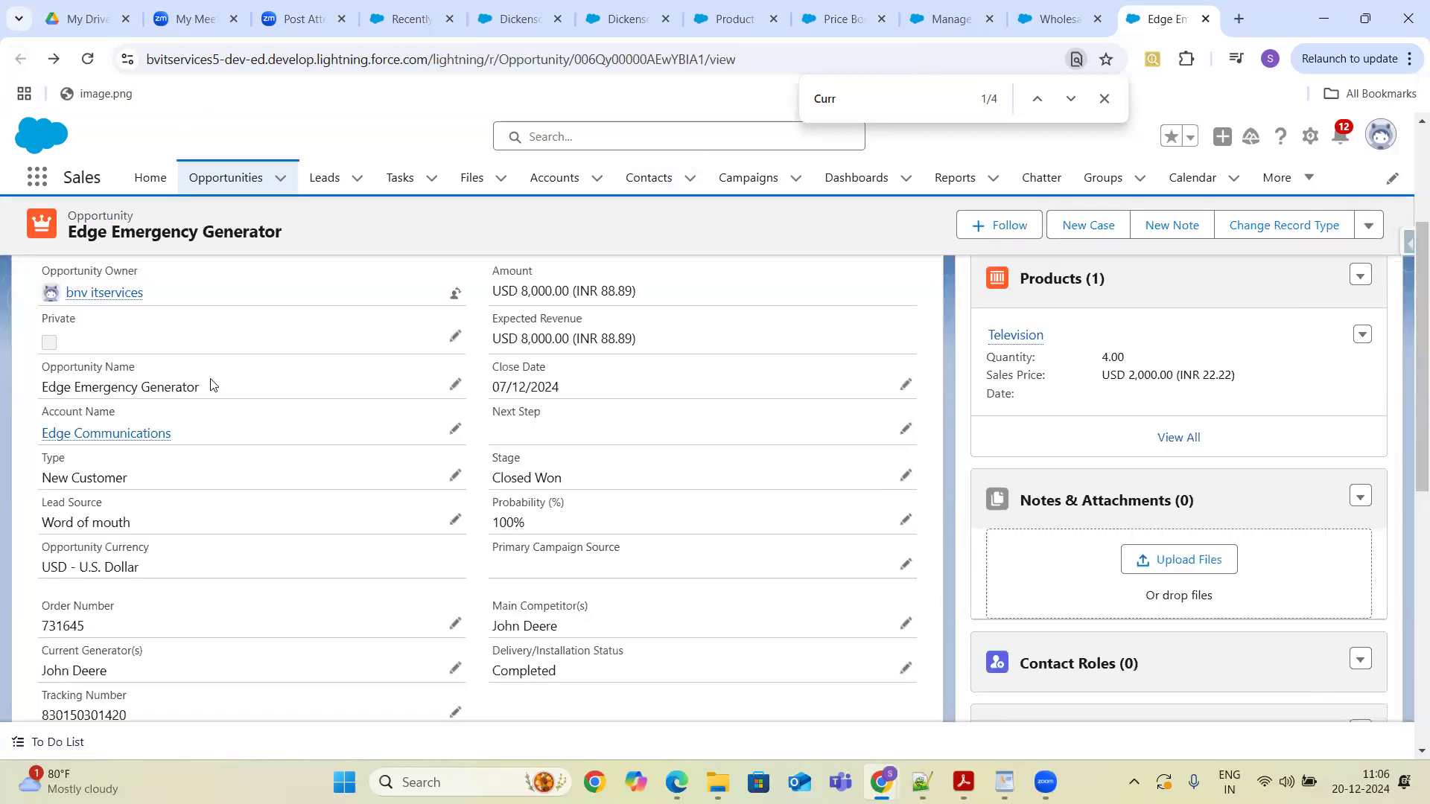
- Change the Edge Emergency Generator opportunity's price book to Retail, confirming the removal of its existing products
drag(599, 451, 993, 357)
click(1361, 277)
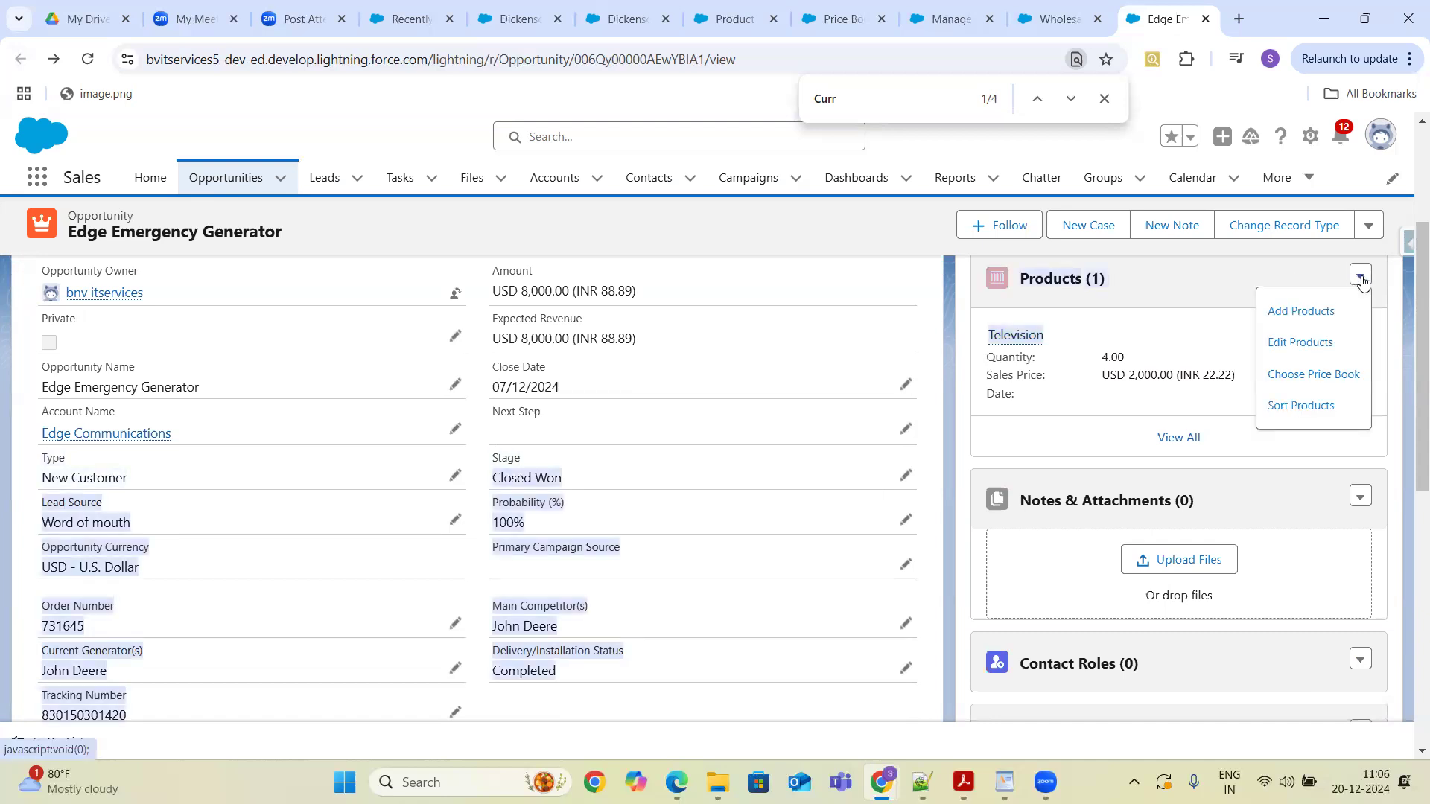
click(1315, 375)
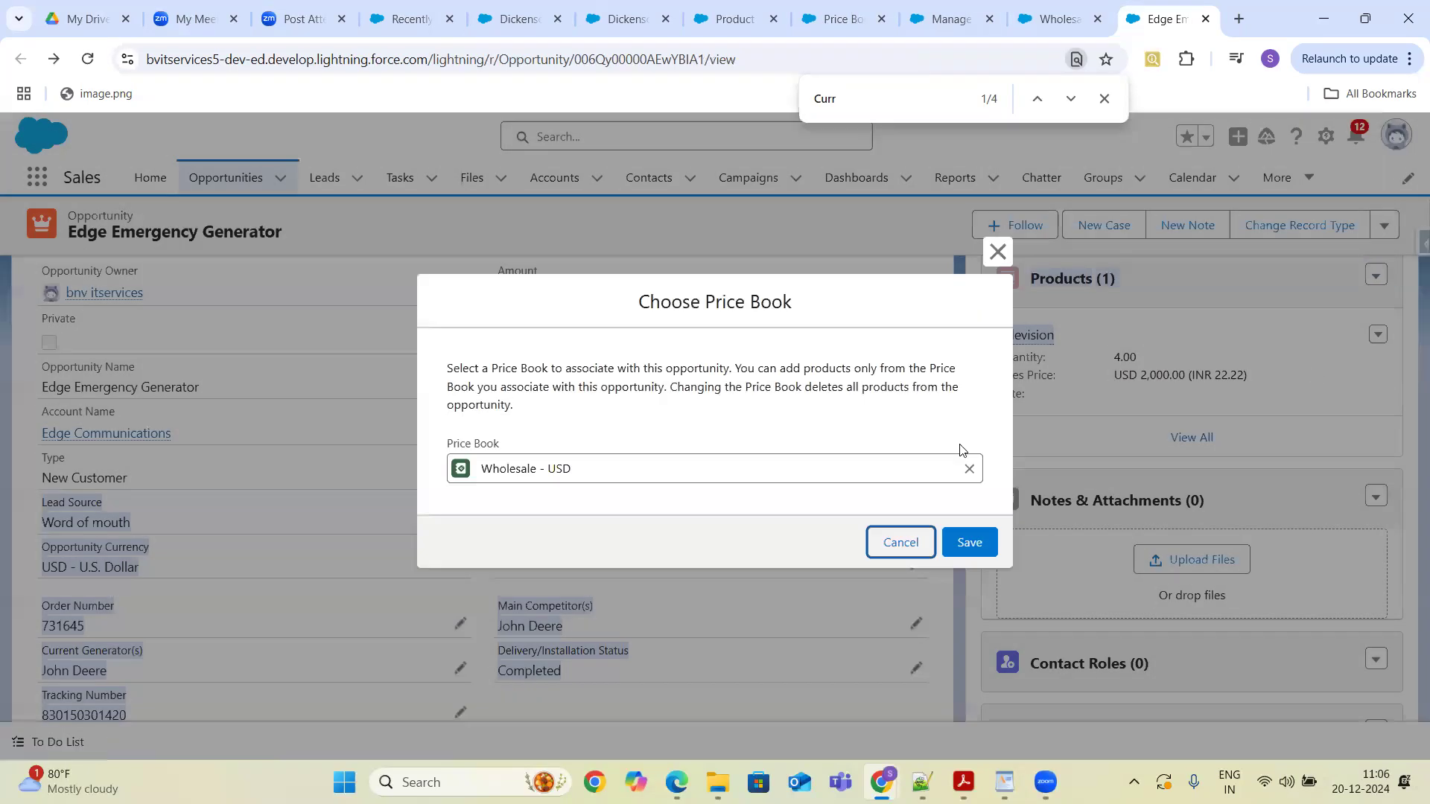
click(968, 469)
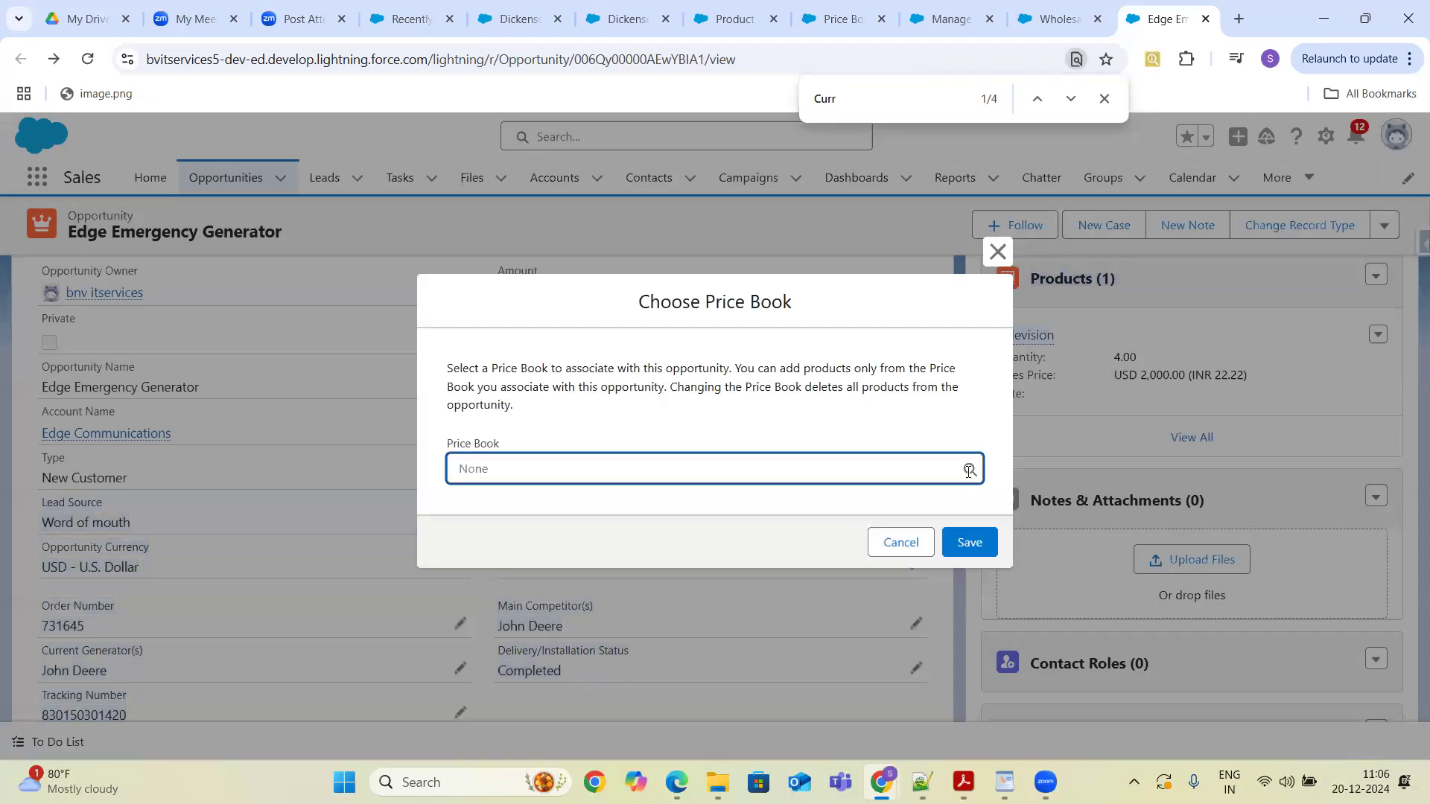
text(reta)
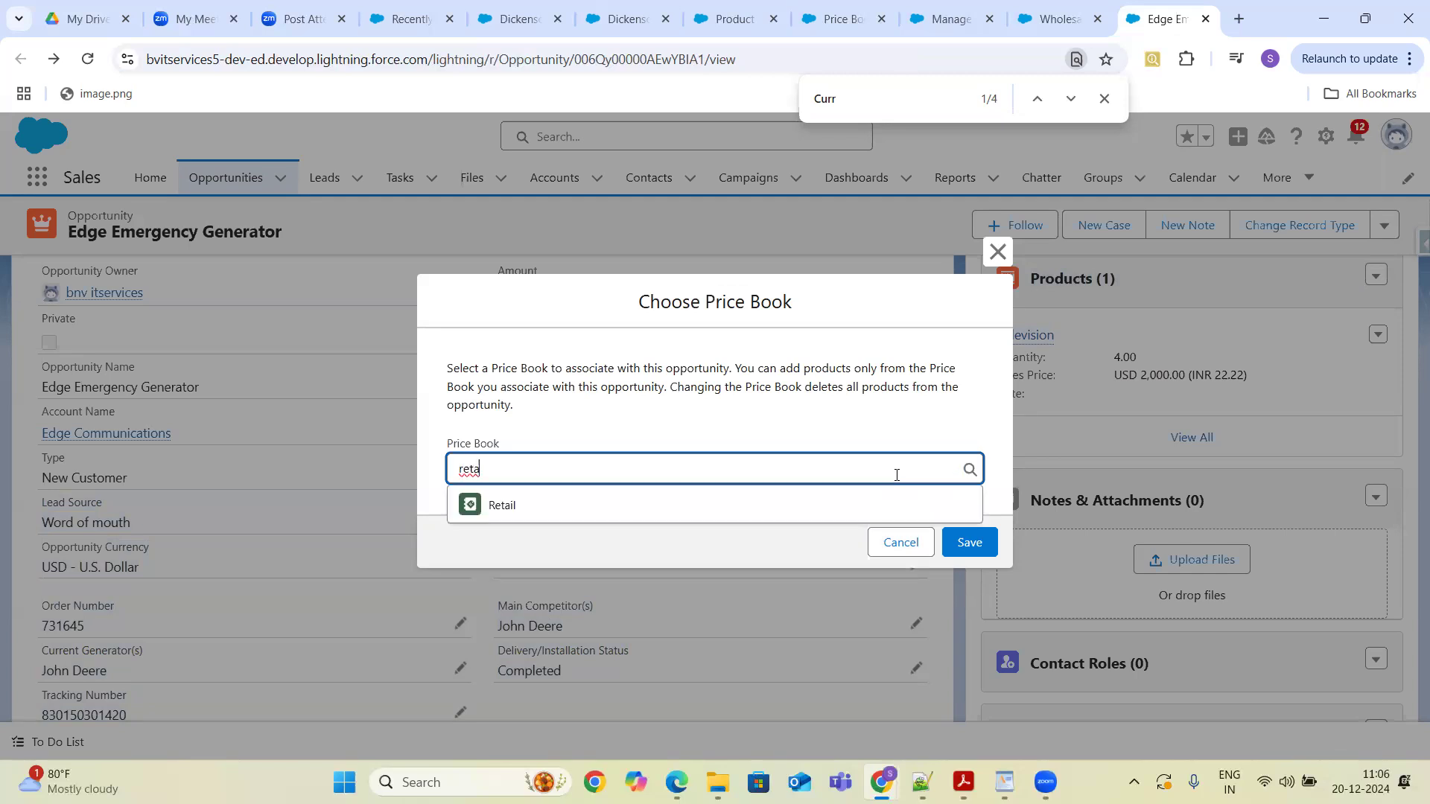
click(790, 518)
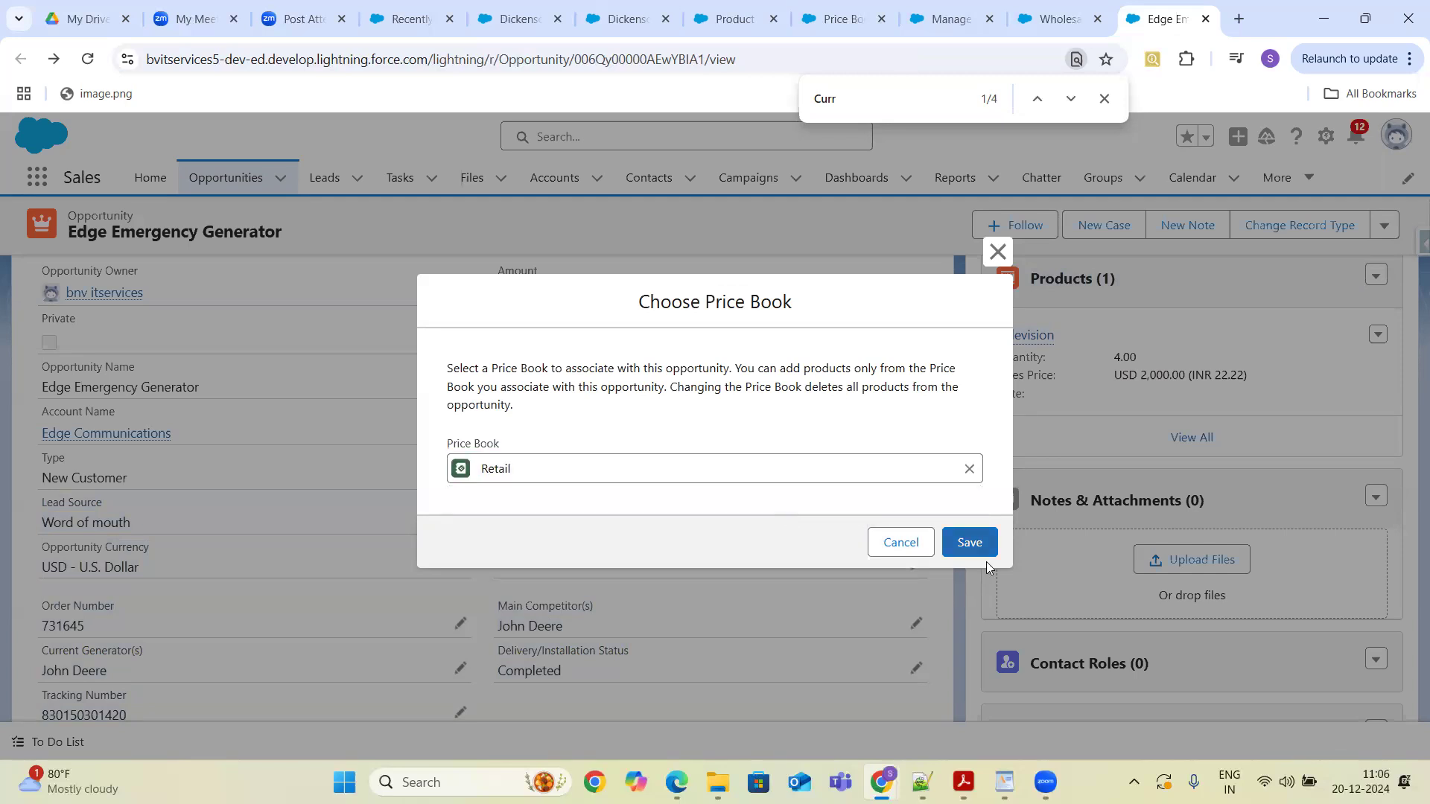
click(971, 542)
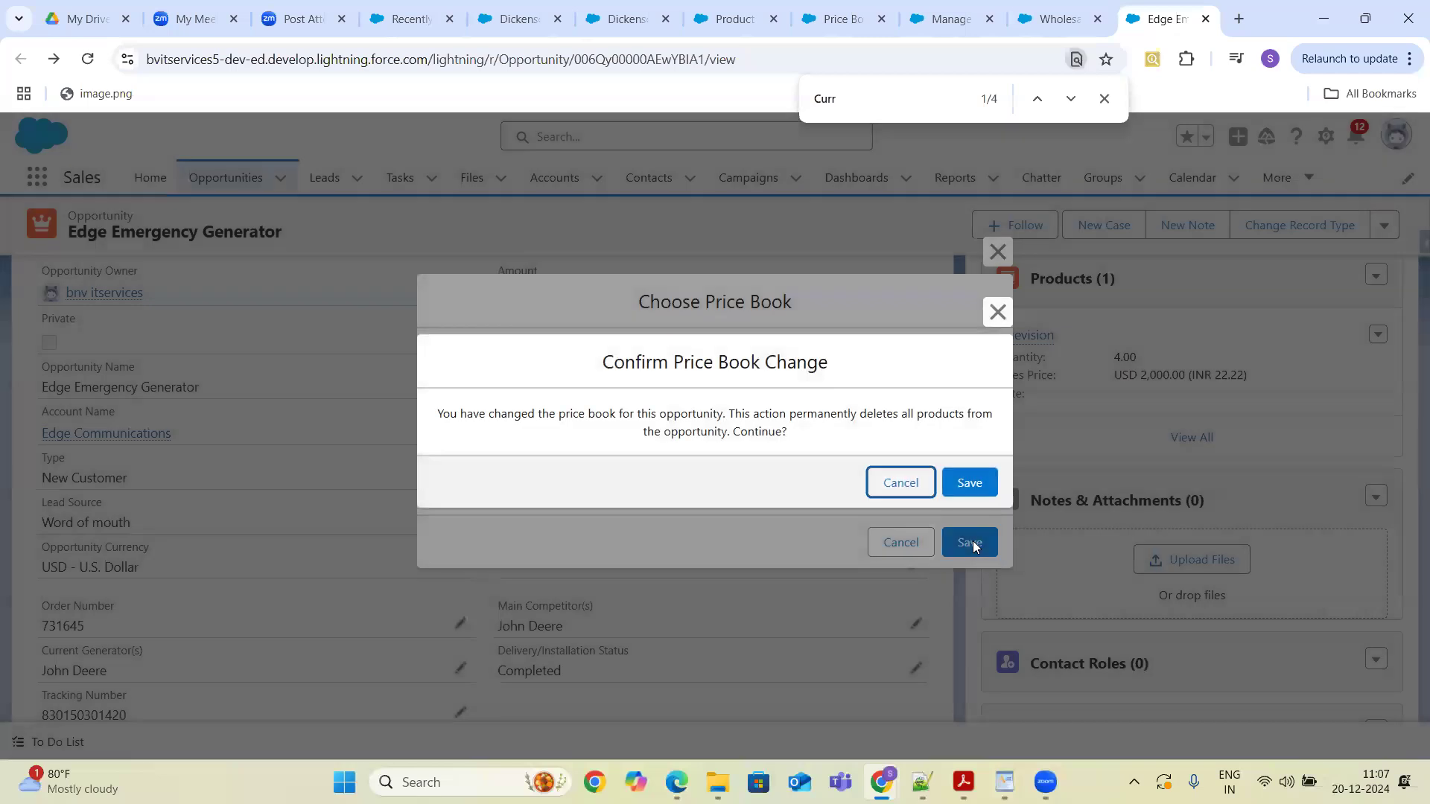
click(968, 483)
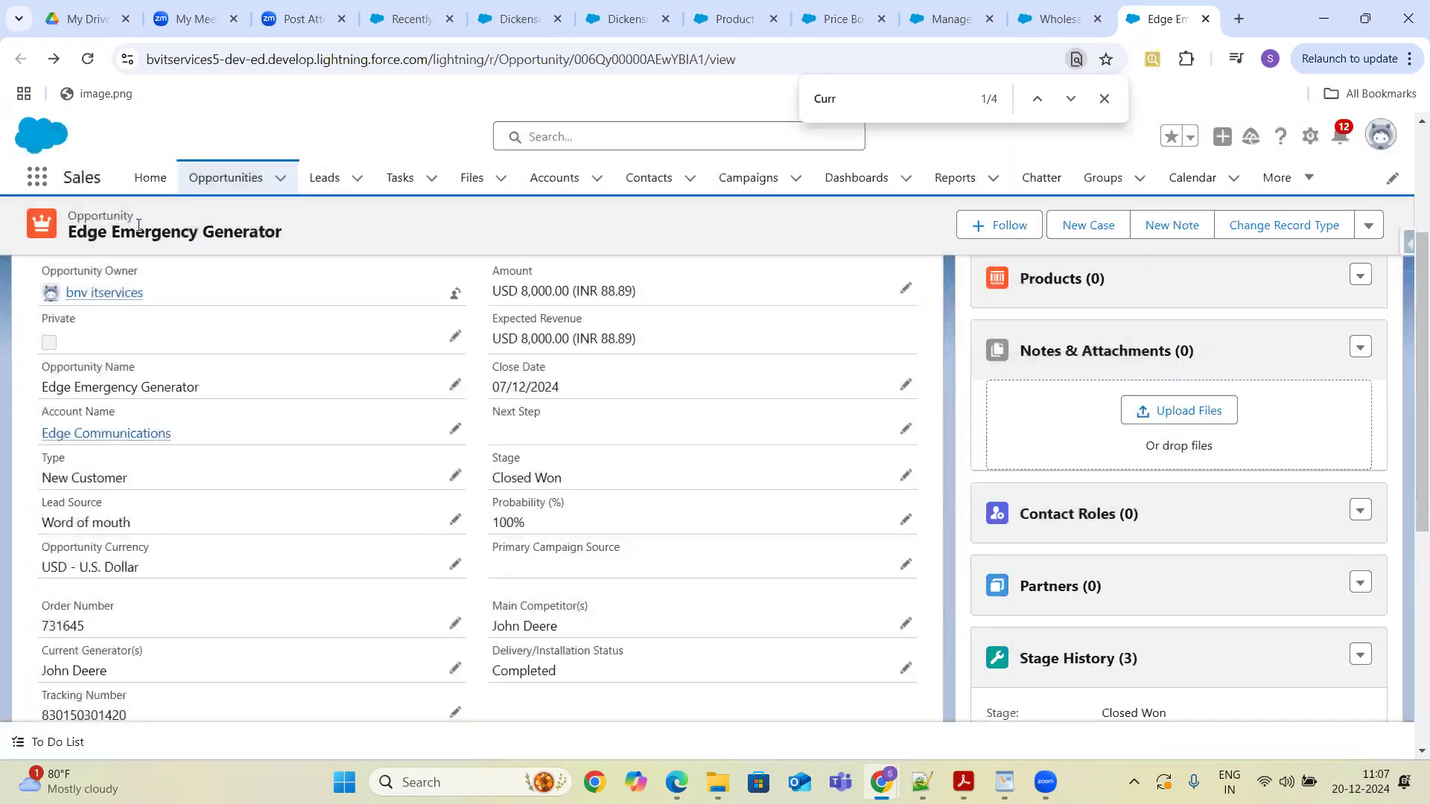
- Reload the opportunity and examine its Opportunity Currency and Amount fields in the details
click(87, 60)
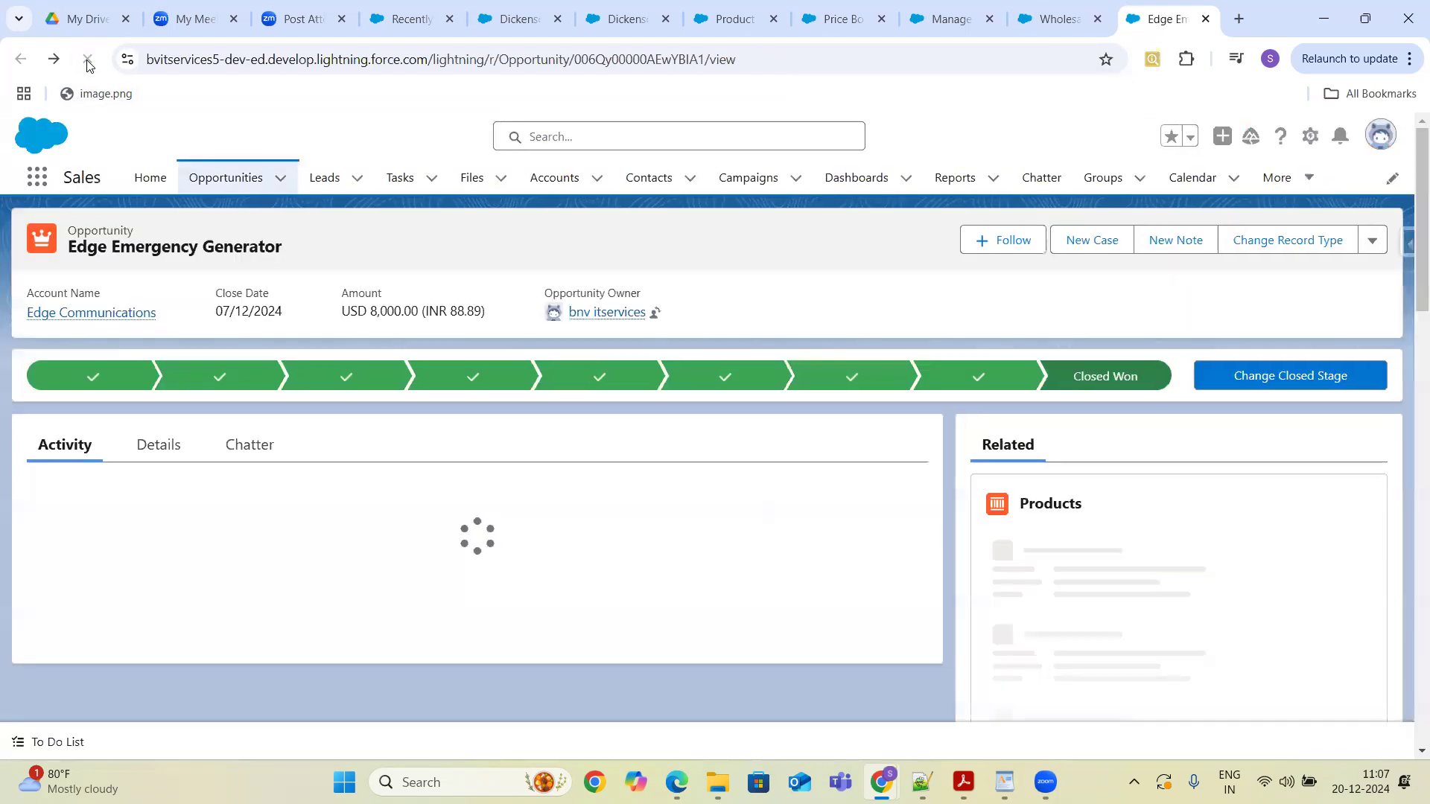
click(165, 445)
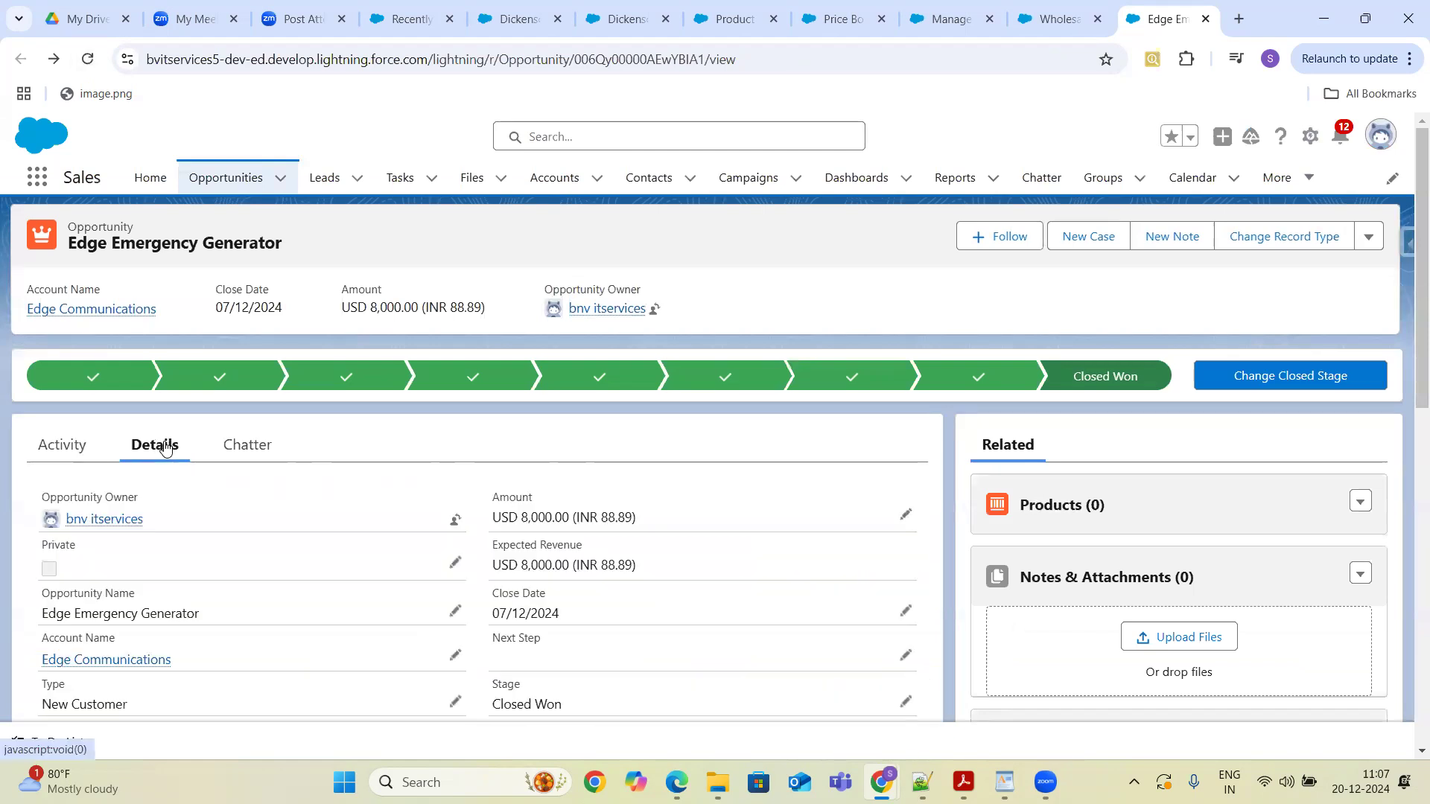
key(ctrl+f)
text(curr)
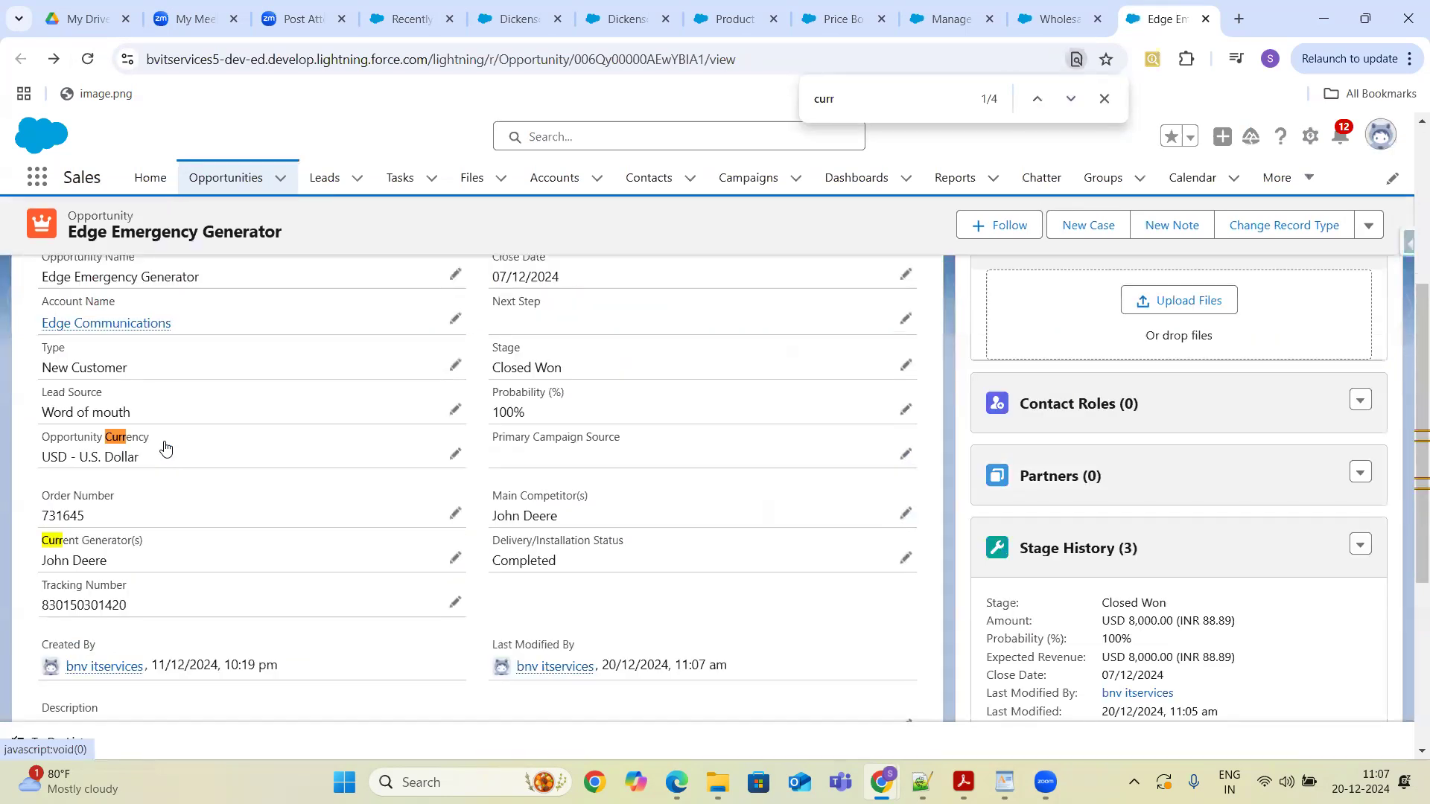
key(Return)
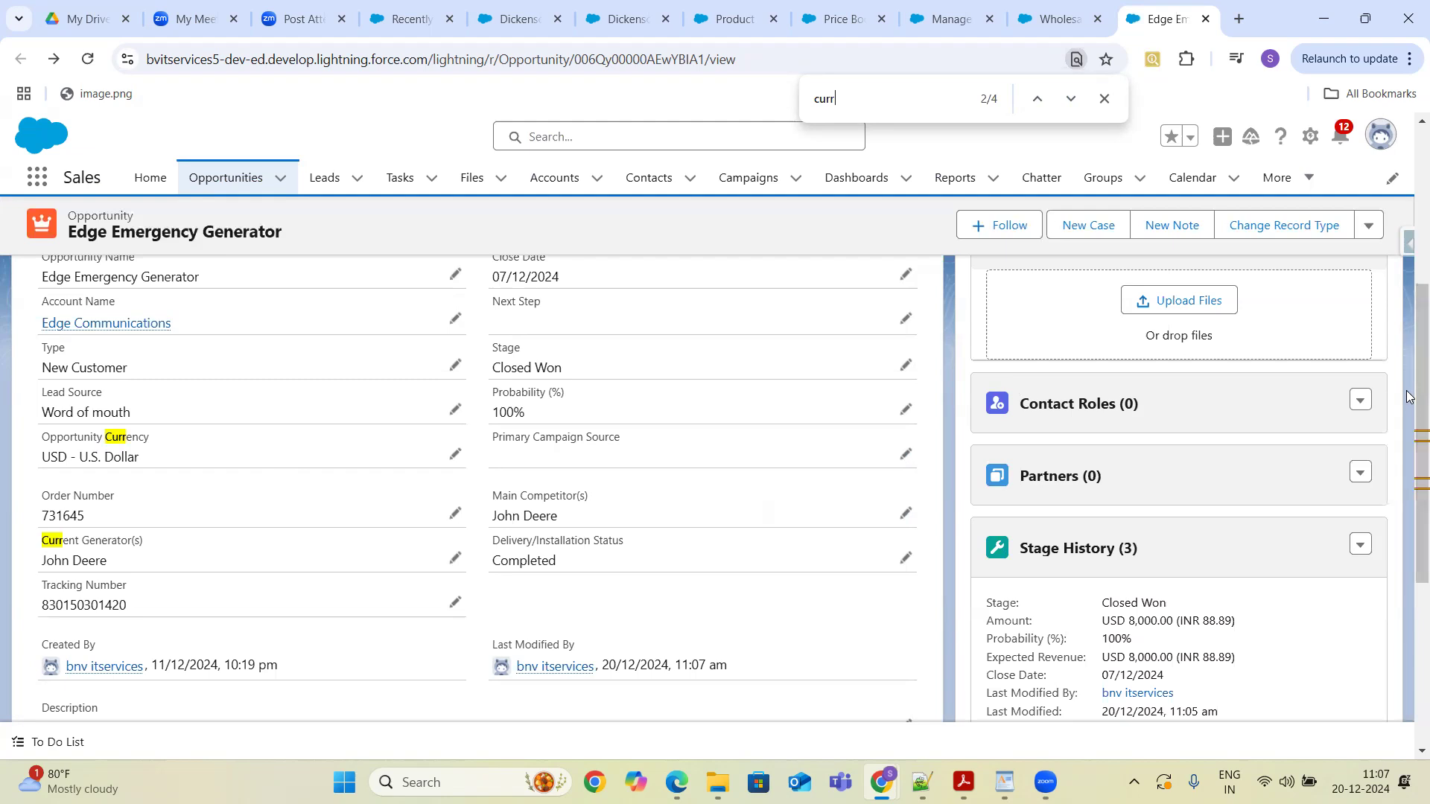
scroll(1408, 393, up, 5)
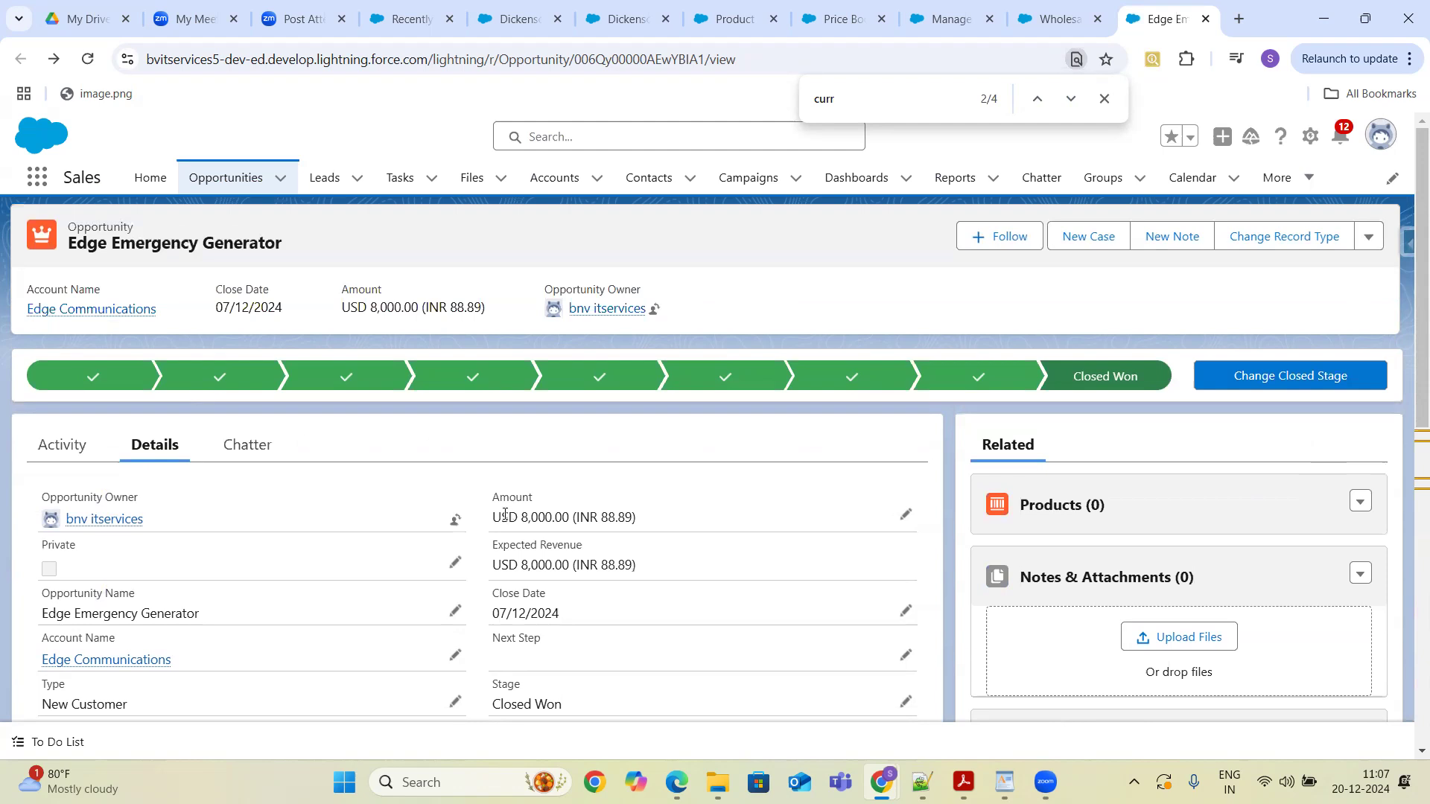
drag(493, 517, 571, 516)
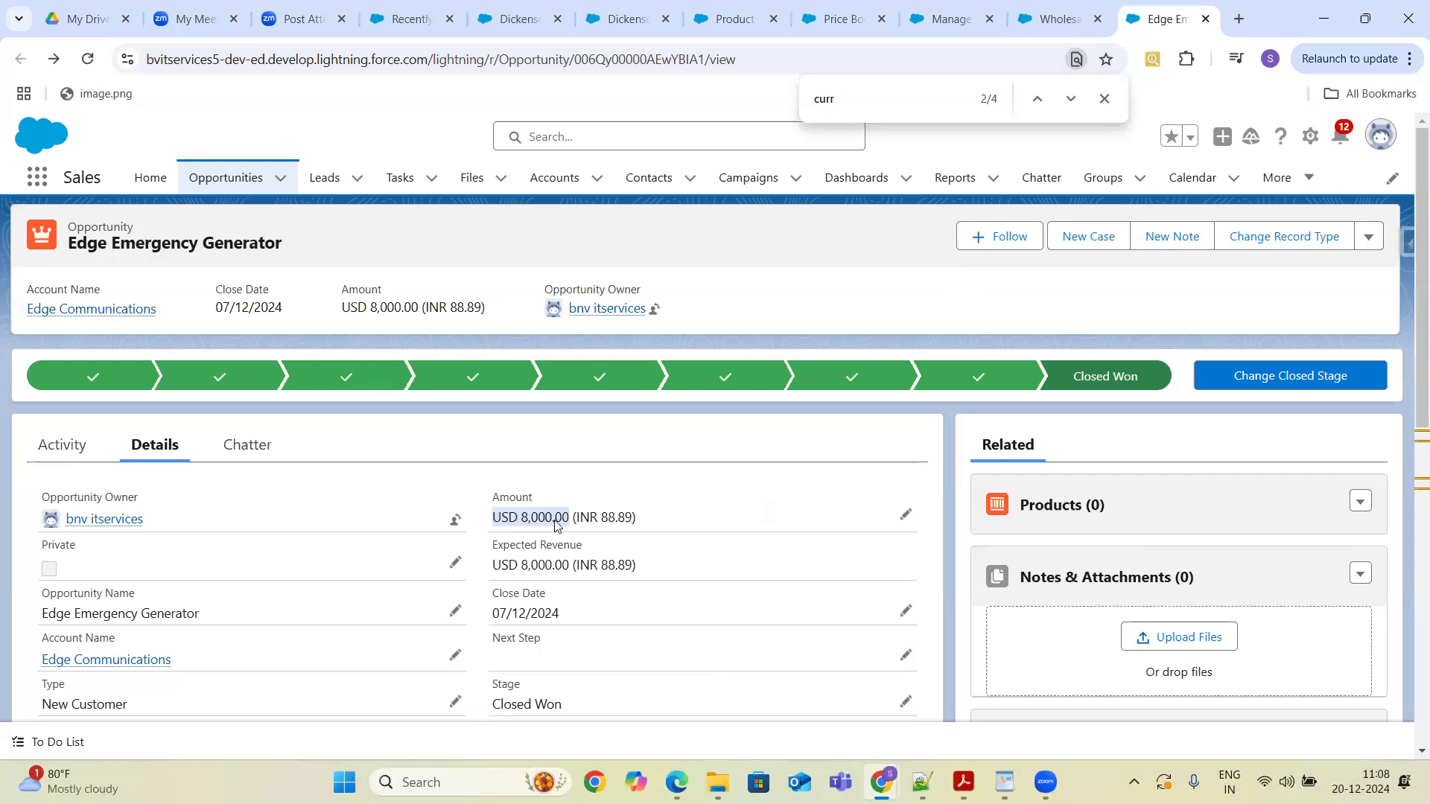
drag(574, 517, 634, 516)
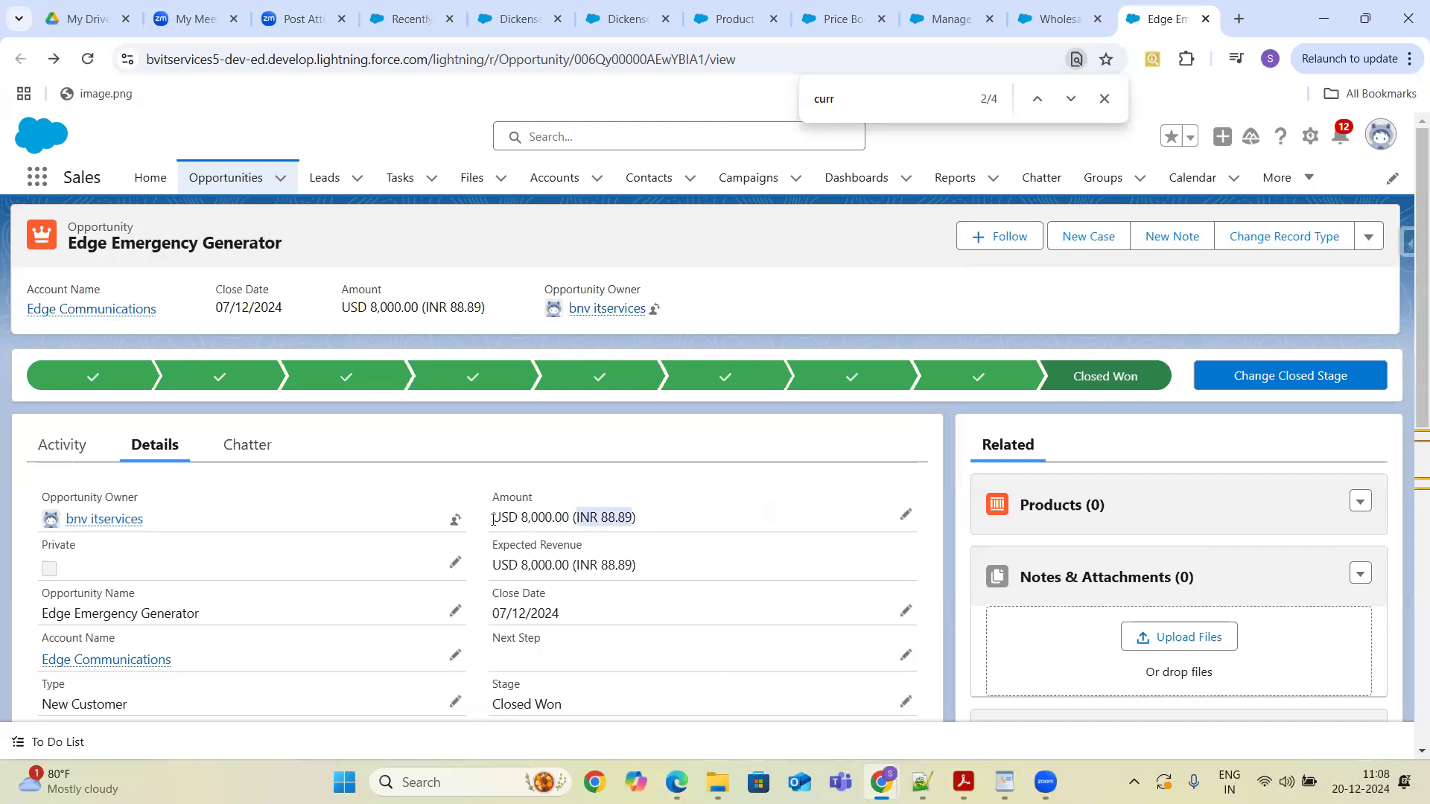
drag(494, 519, 645, 524)
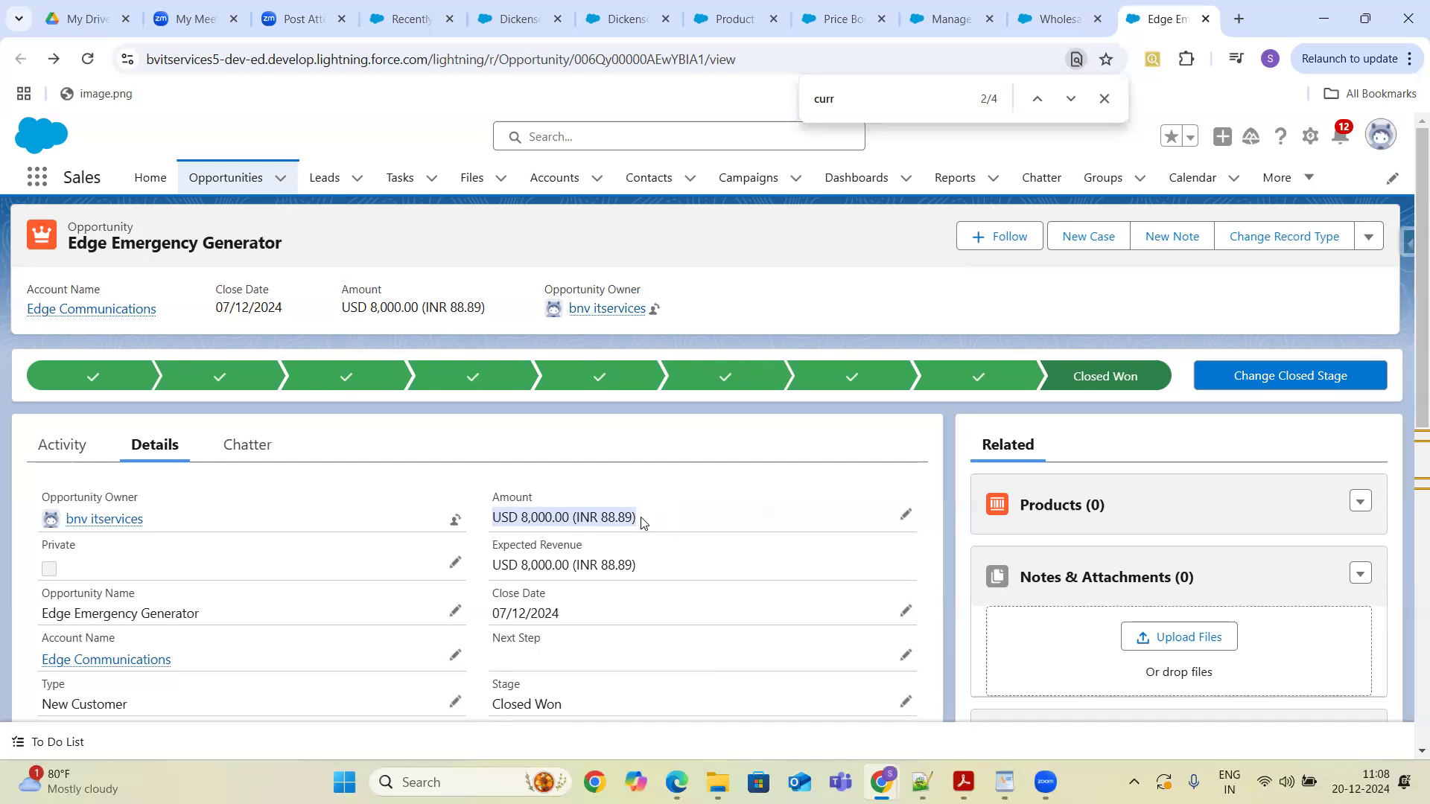
click(948, 21)
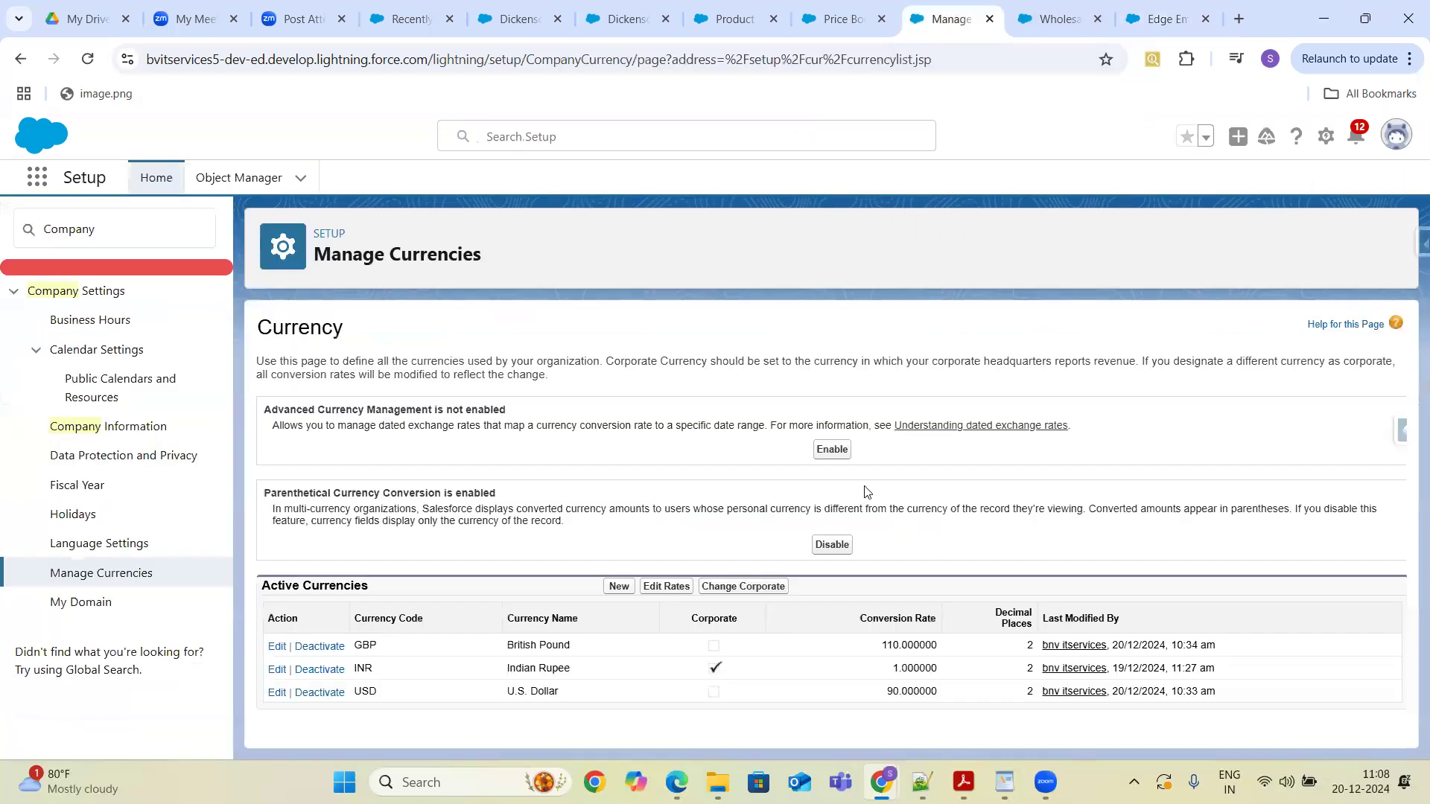
click(275, 692)
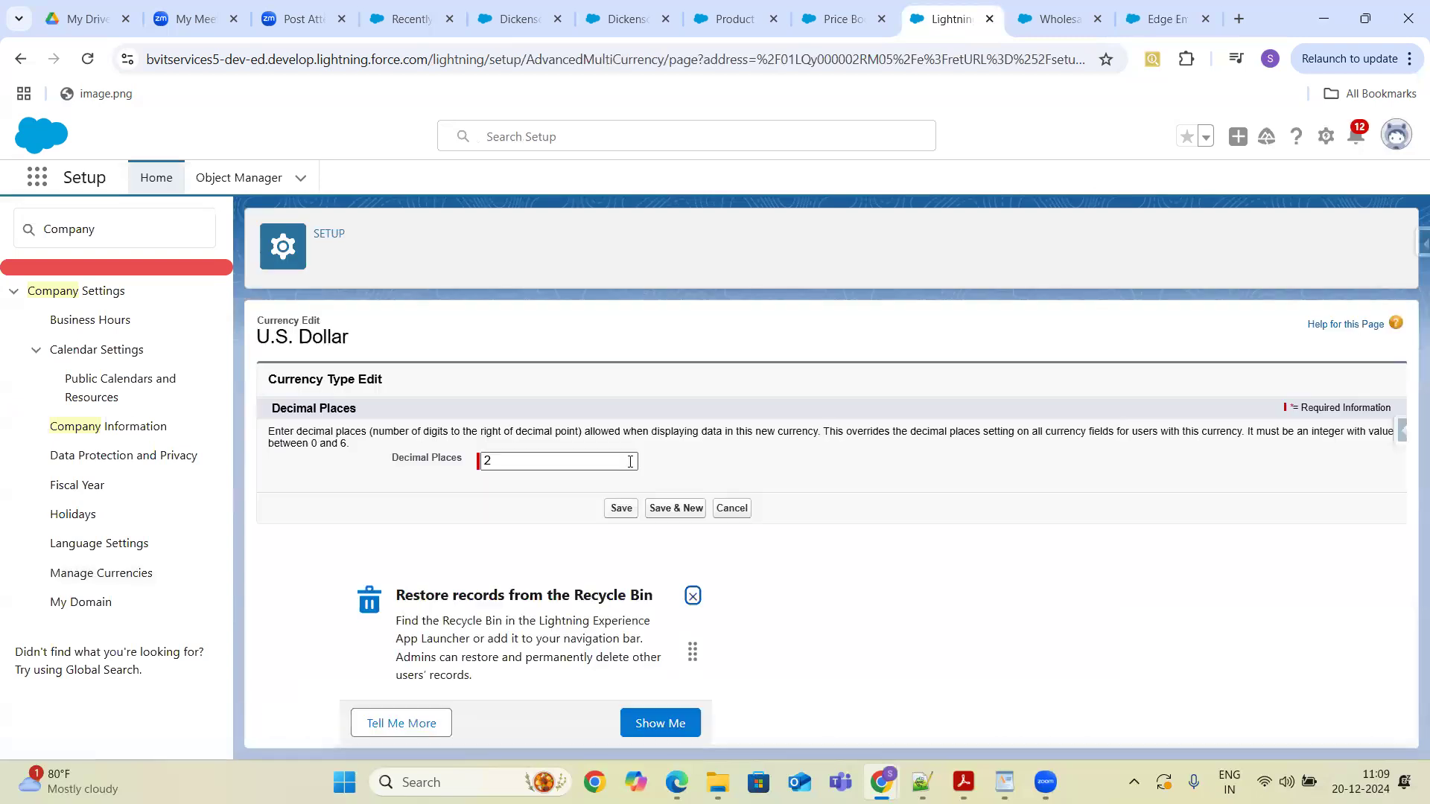
click(732, 513)
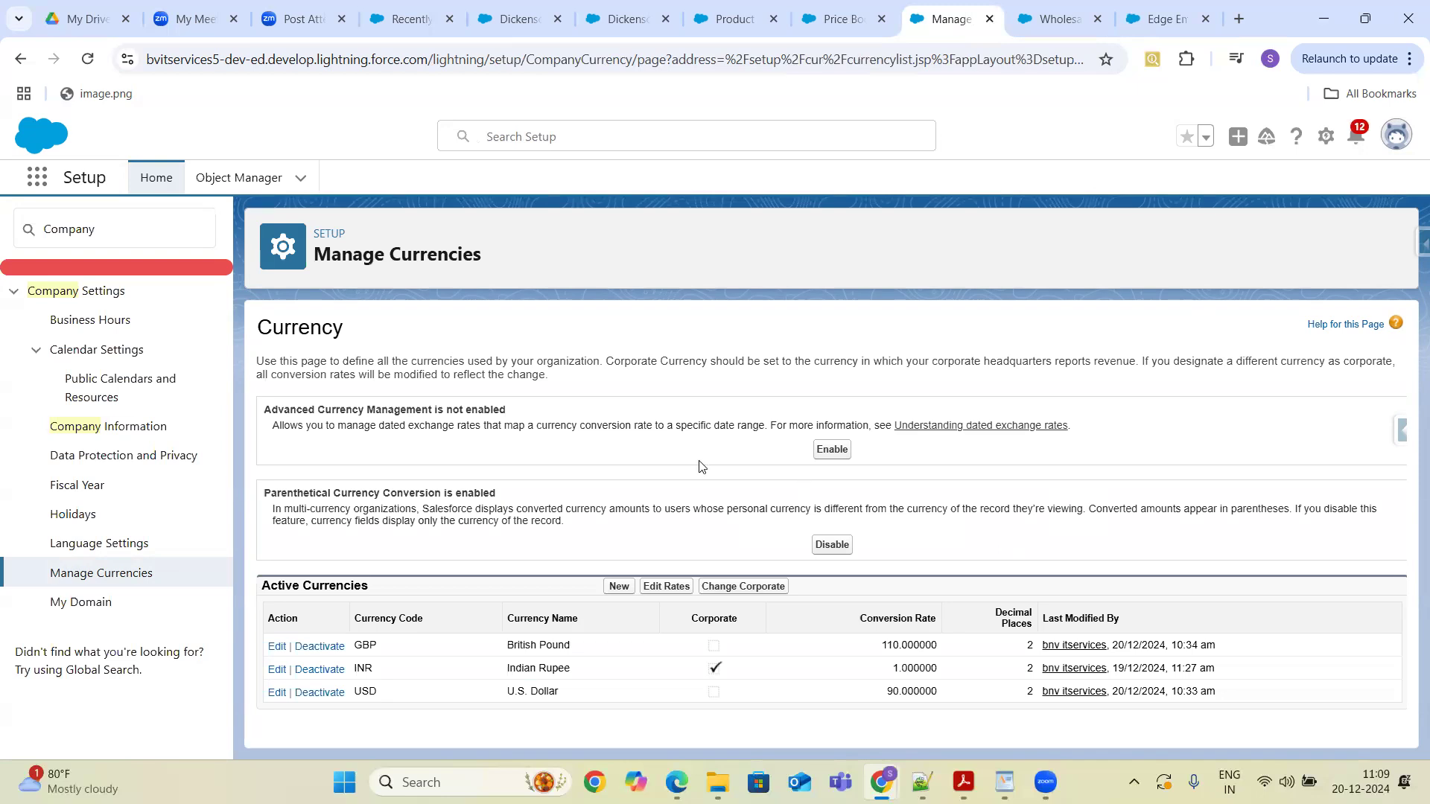
- Edit the conversion rates to 0.0110 for British Pound and 0.090 for U.S. Dollar and save
click(665, 587)
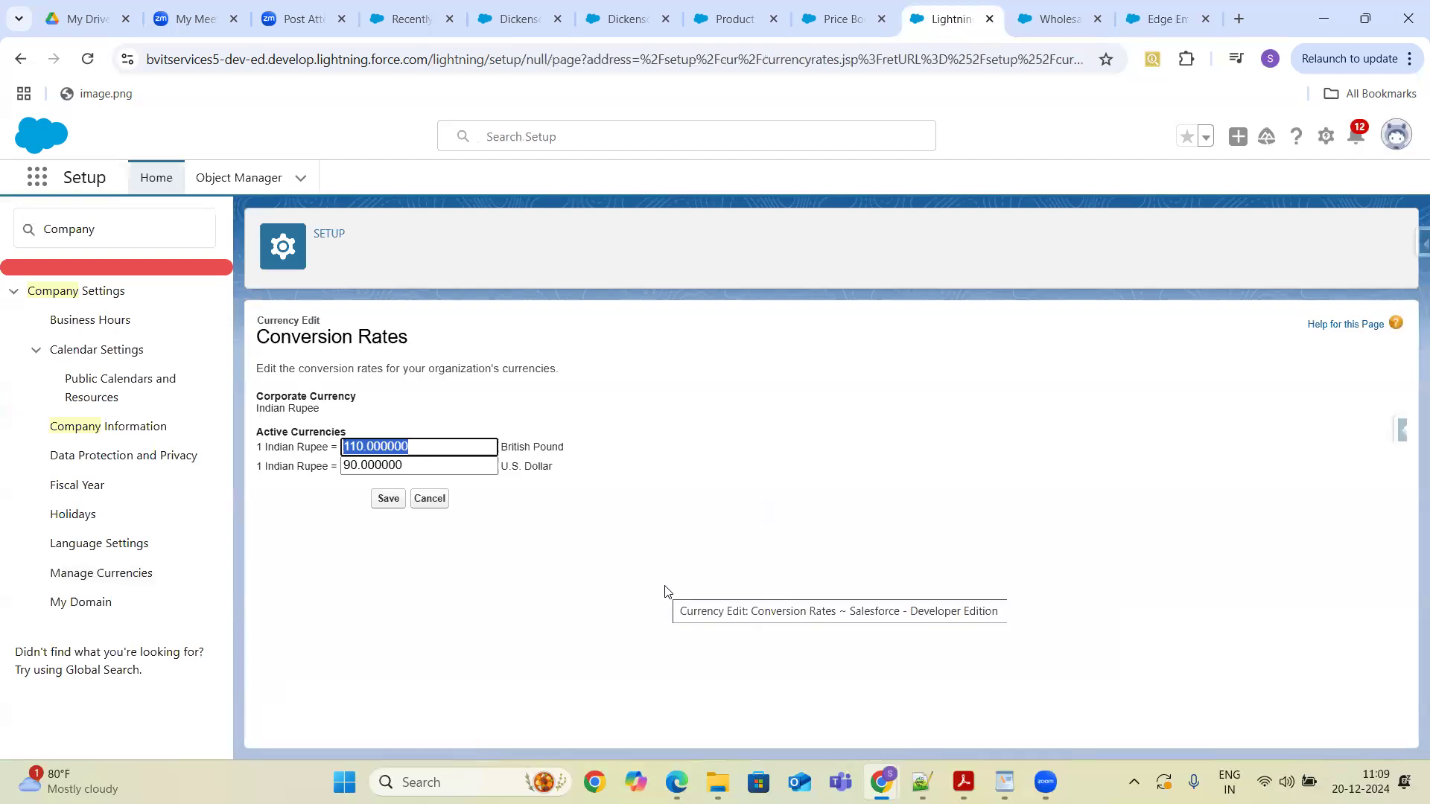
click(438, 445)
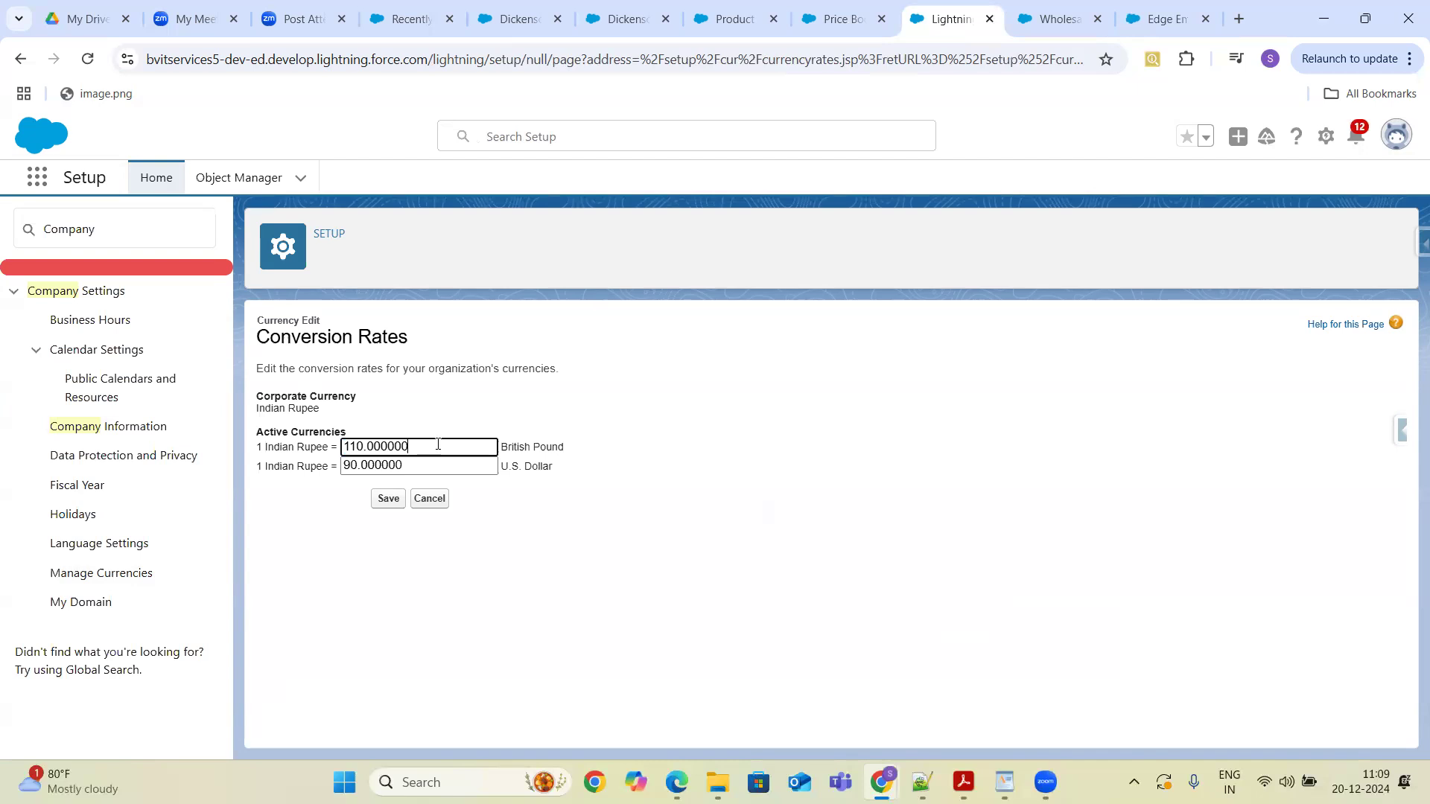
key(BackSpace)
key(BackSpace)
key(BackSpace)
key(BackSpace)
key(BackSpace)
key(BackSpace)
key(BackSpace)
key(BackSpace)
key(BackSpace)
key(BackSpace)
text(0.)
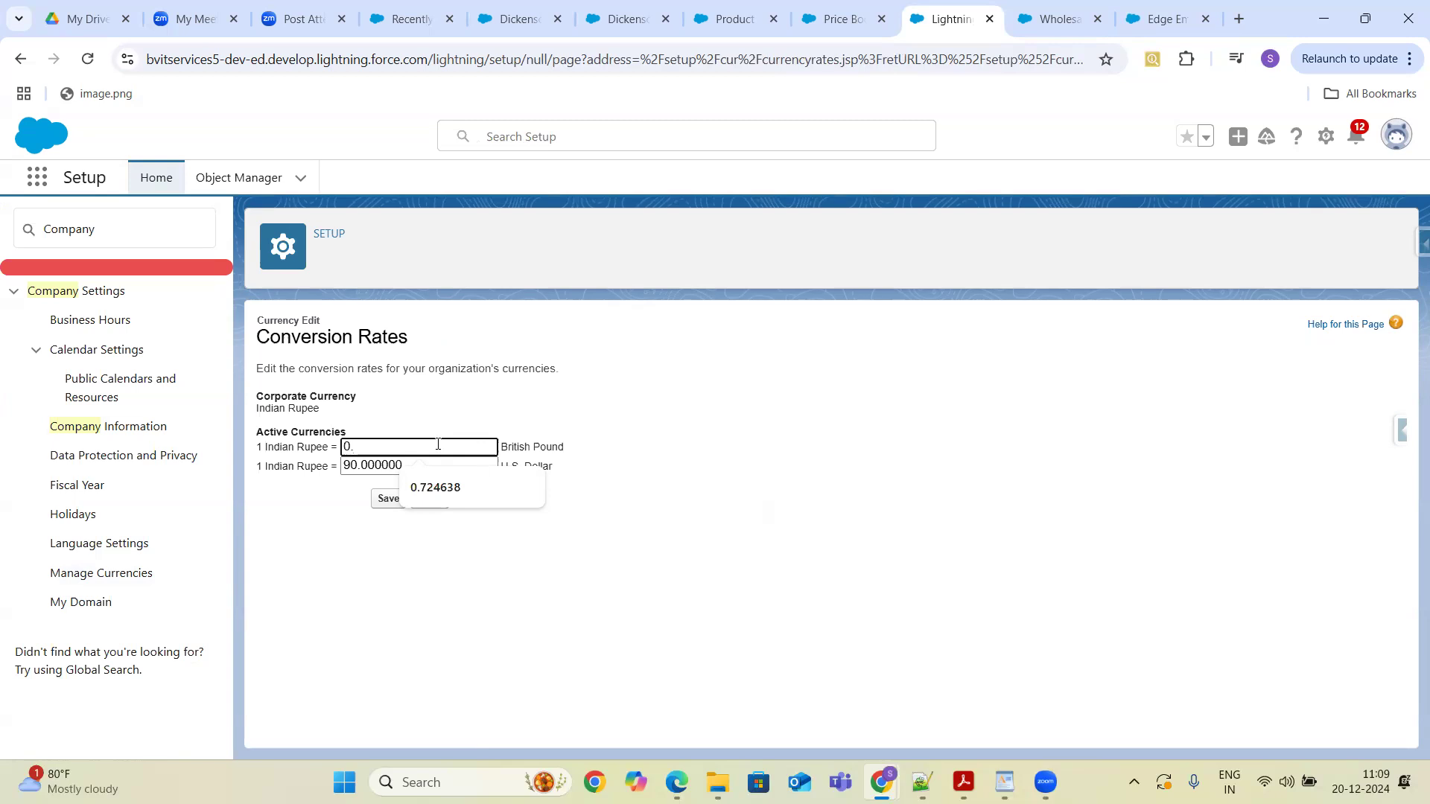
text(01)
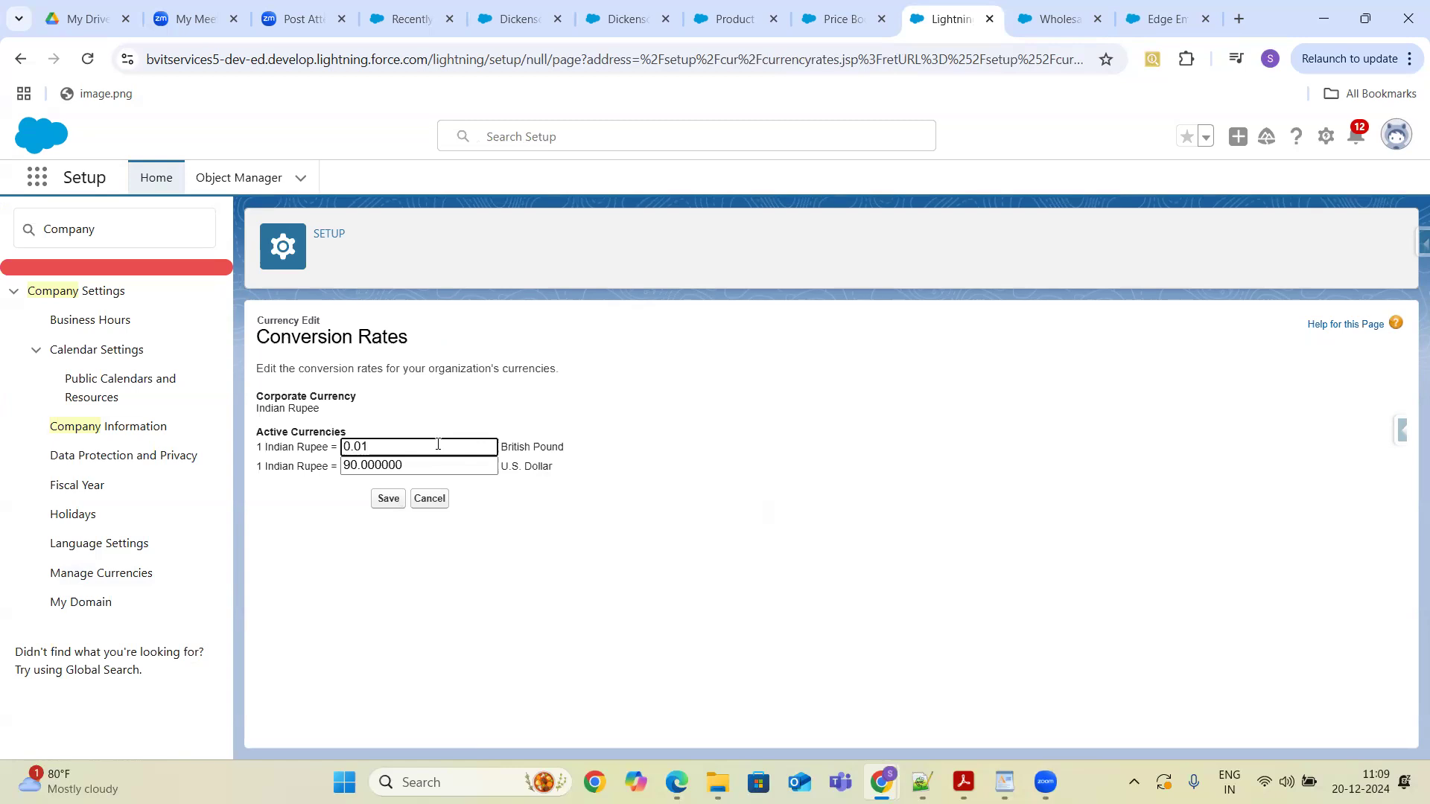
text(10)
click(431, 464)
key(BackSpace)
key(BackSpace)
key(BackSpace)
key(BackSpace)
key(BackSpace)
key(BackSpace)
key(BackSpace)
key(BackSpace)
text(0.0)
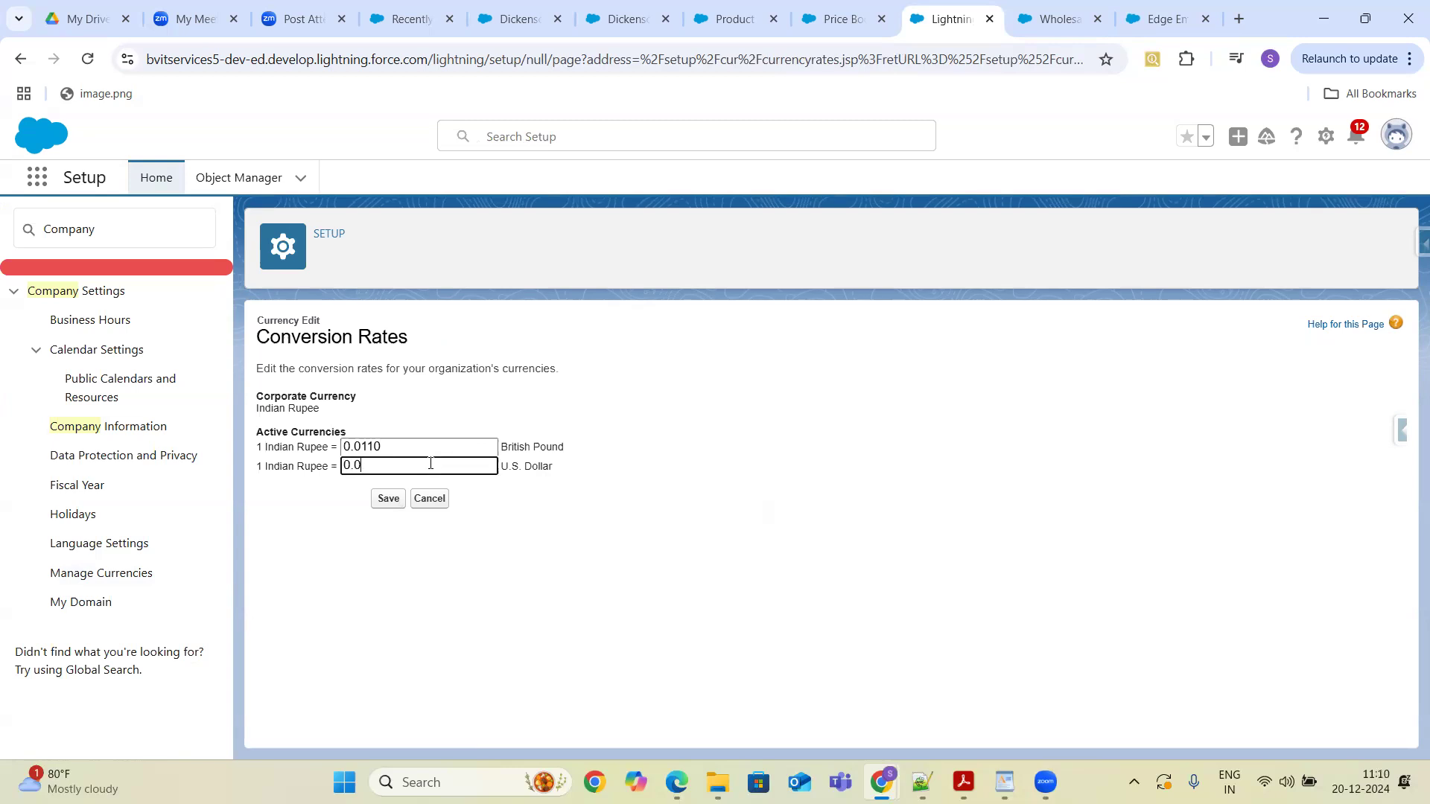
text(90)
click(389, 503)
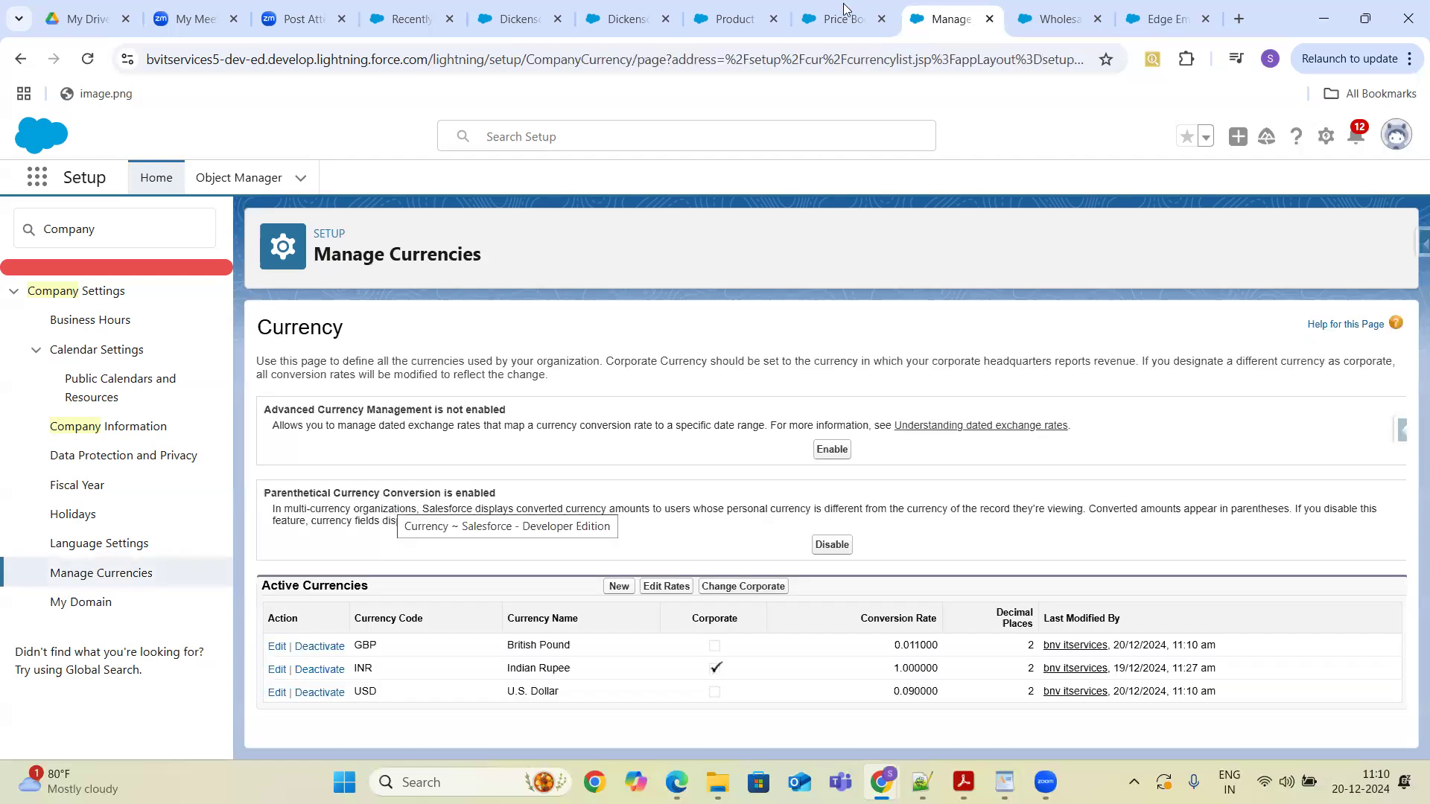
- Reload the Dickenson Mobile Generators opportunity and view its details
click(632, 19)
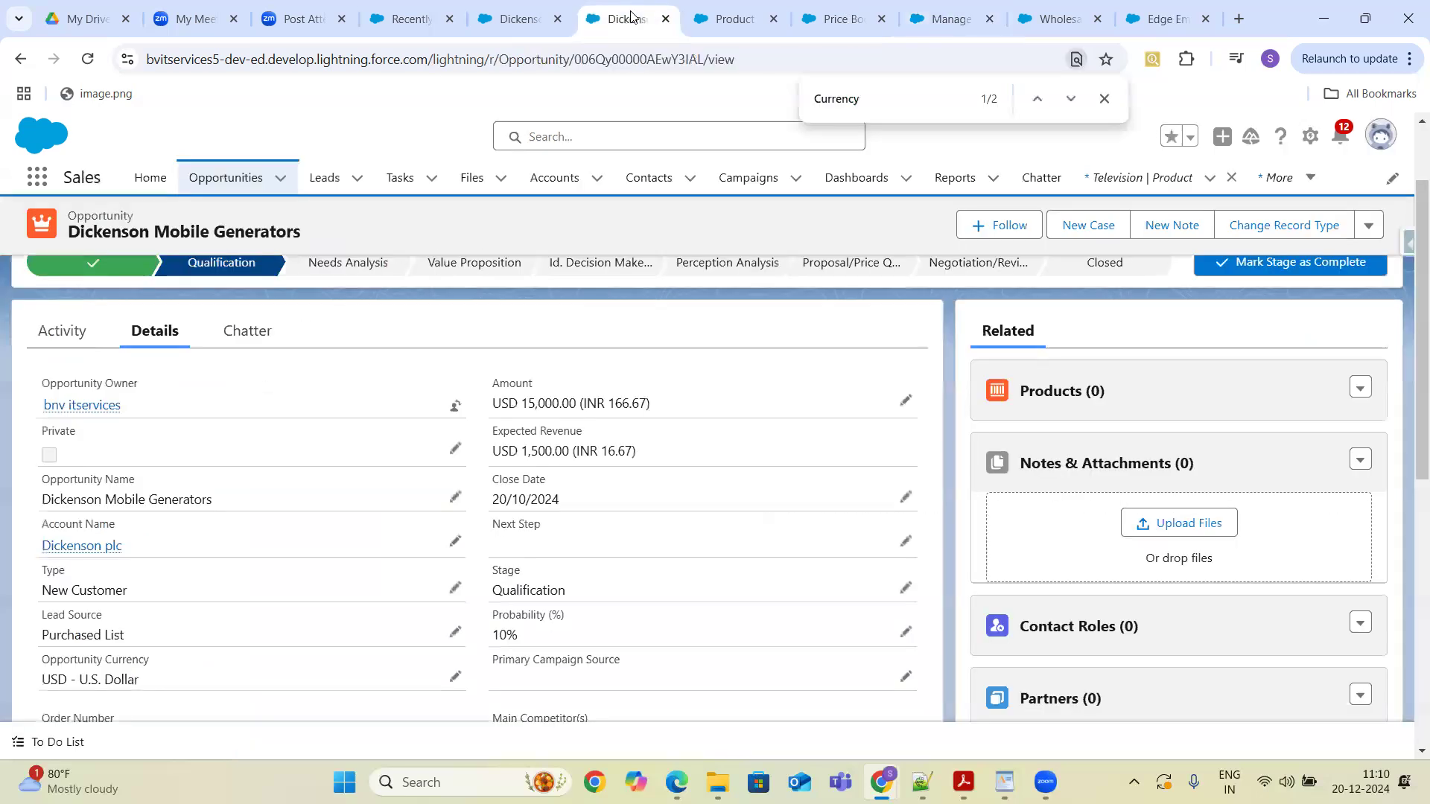
click(88, 60)
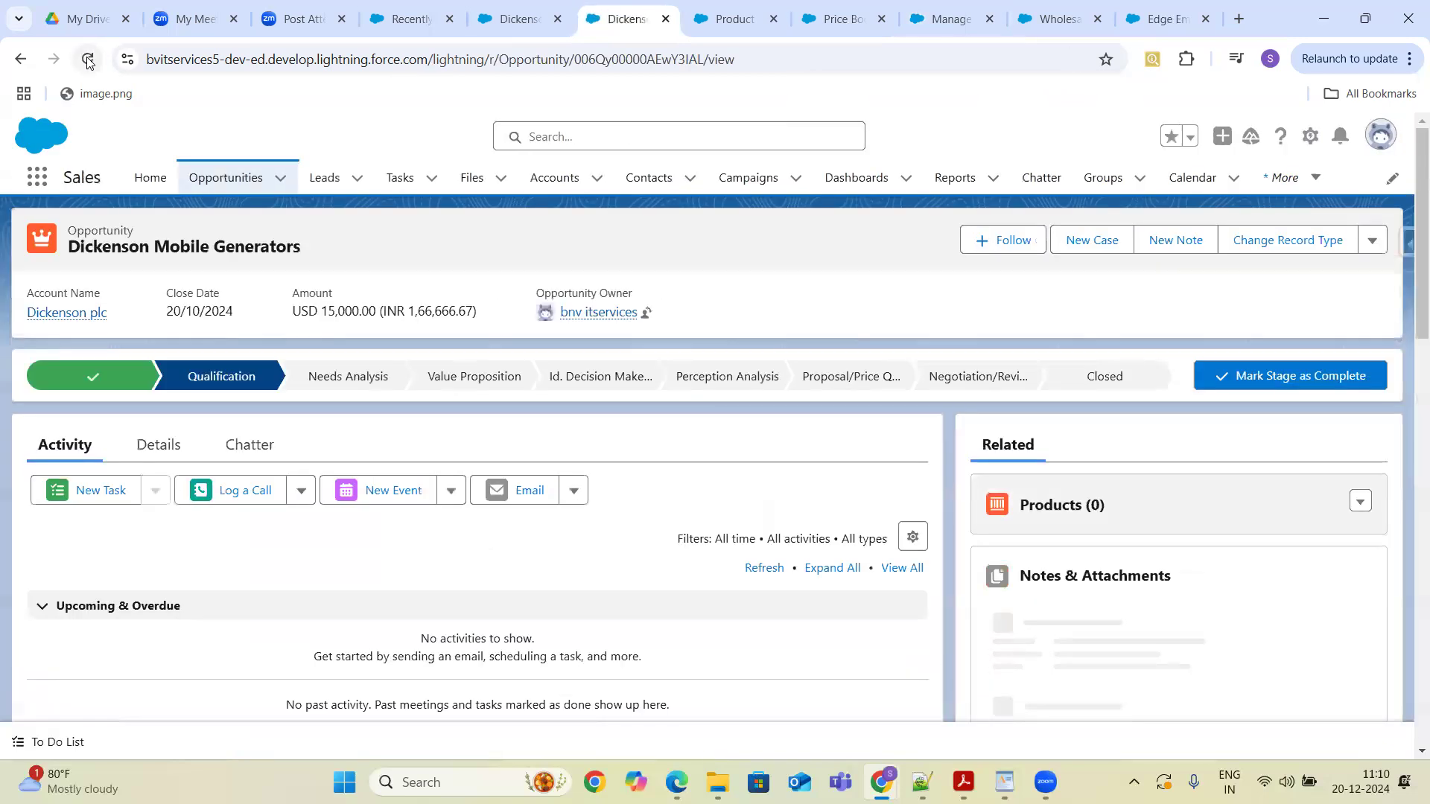
click(157, 451)
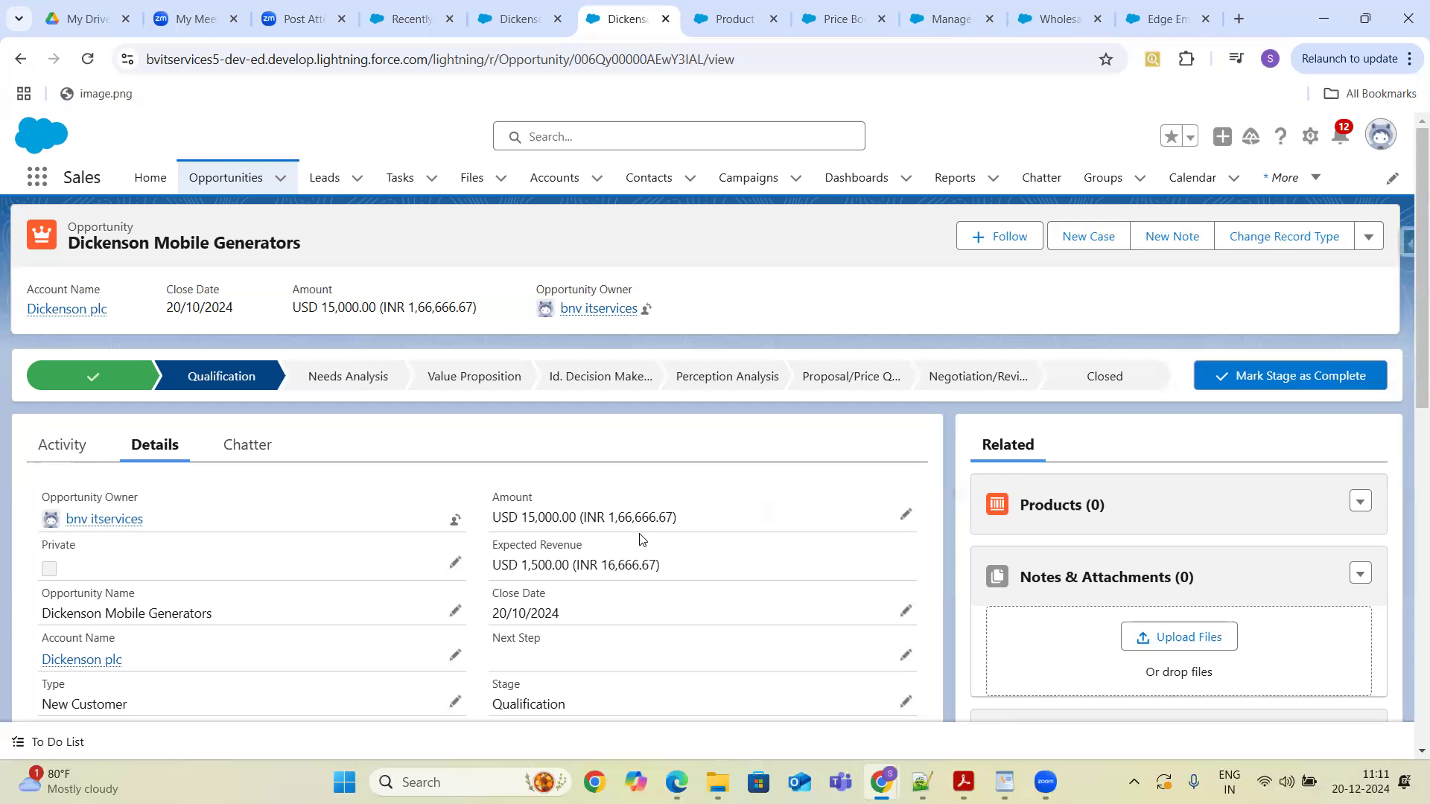
click(947, 21)
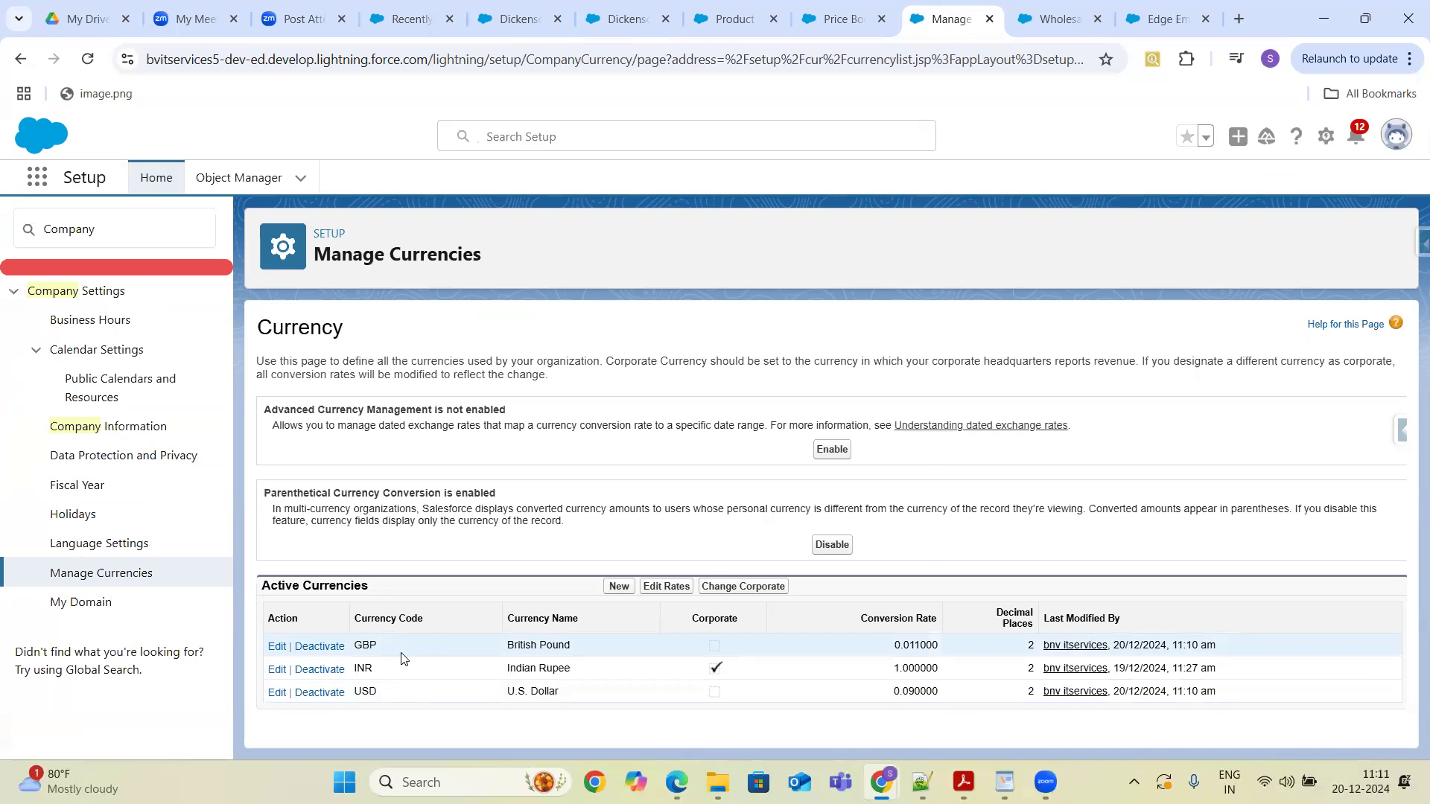
click(668, 587)
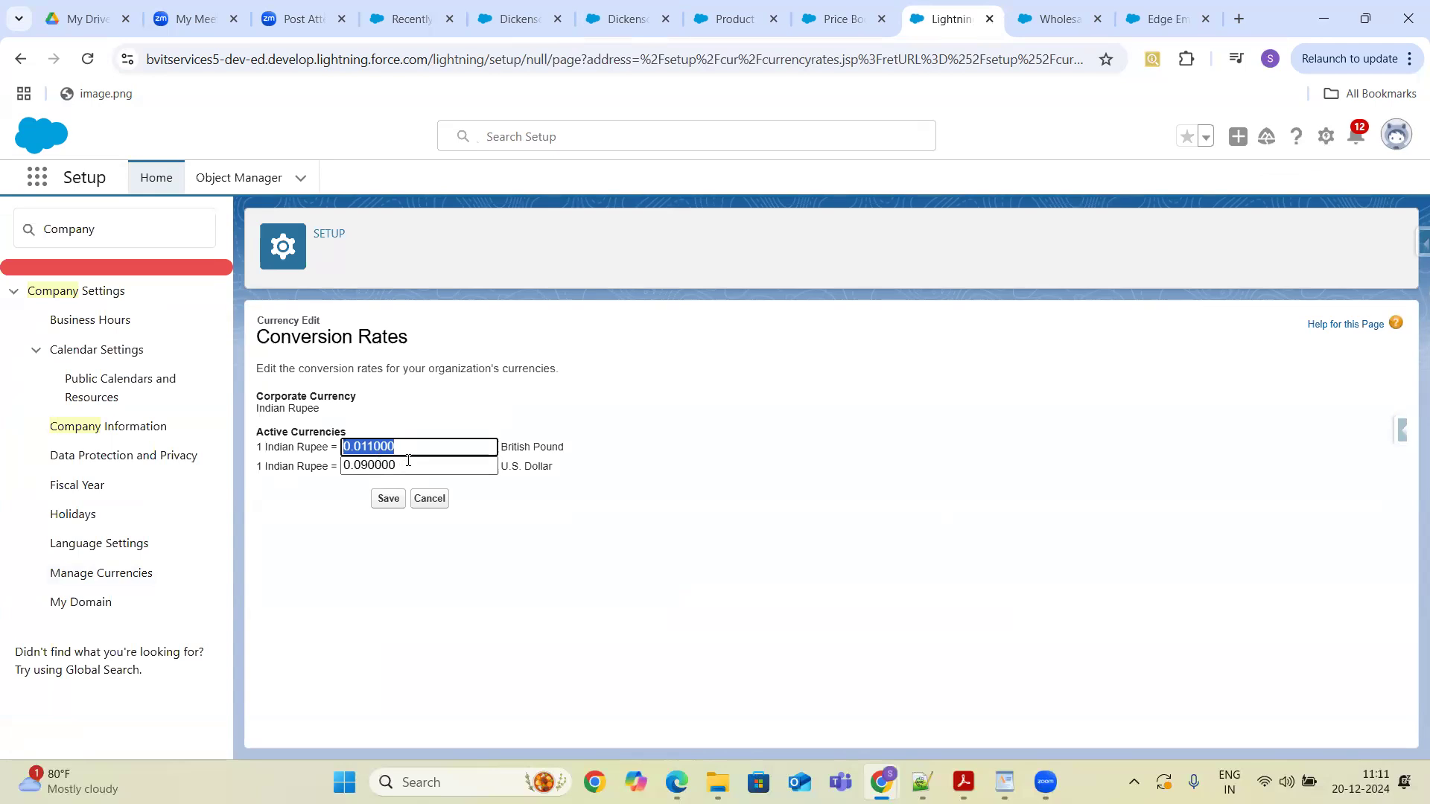
click(422, 506)
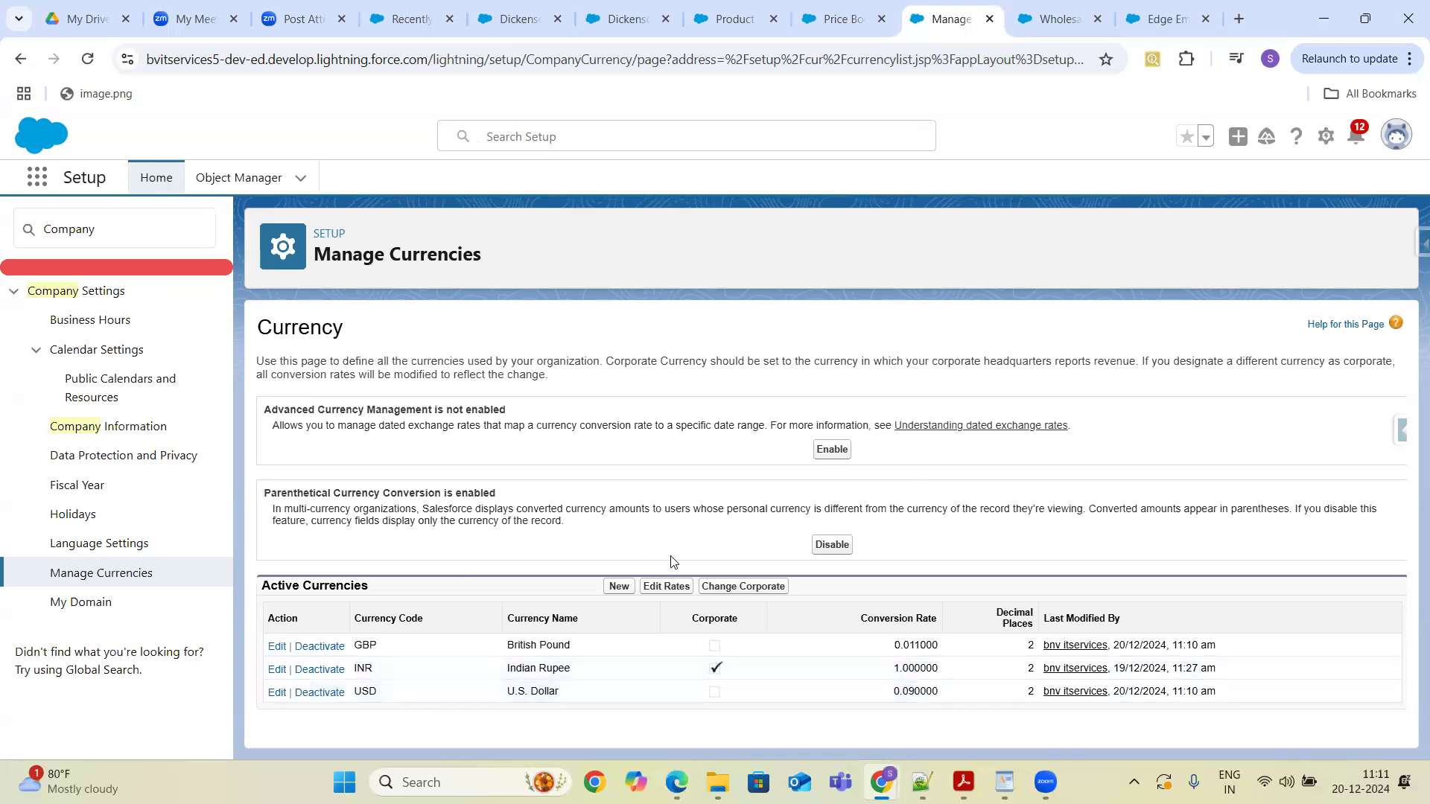
click(750, 588)
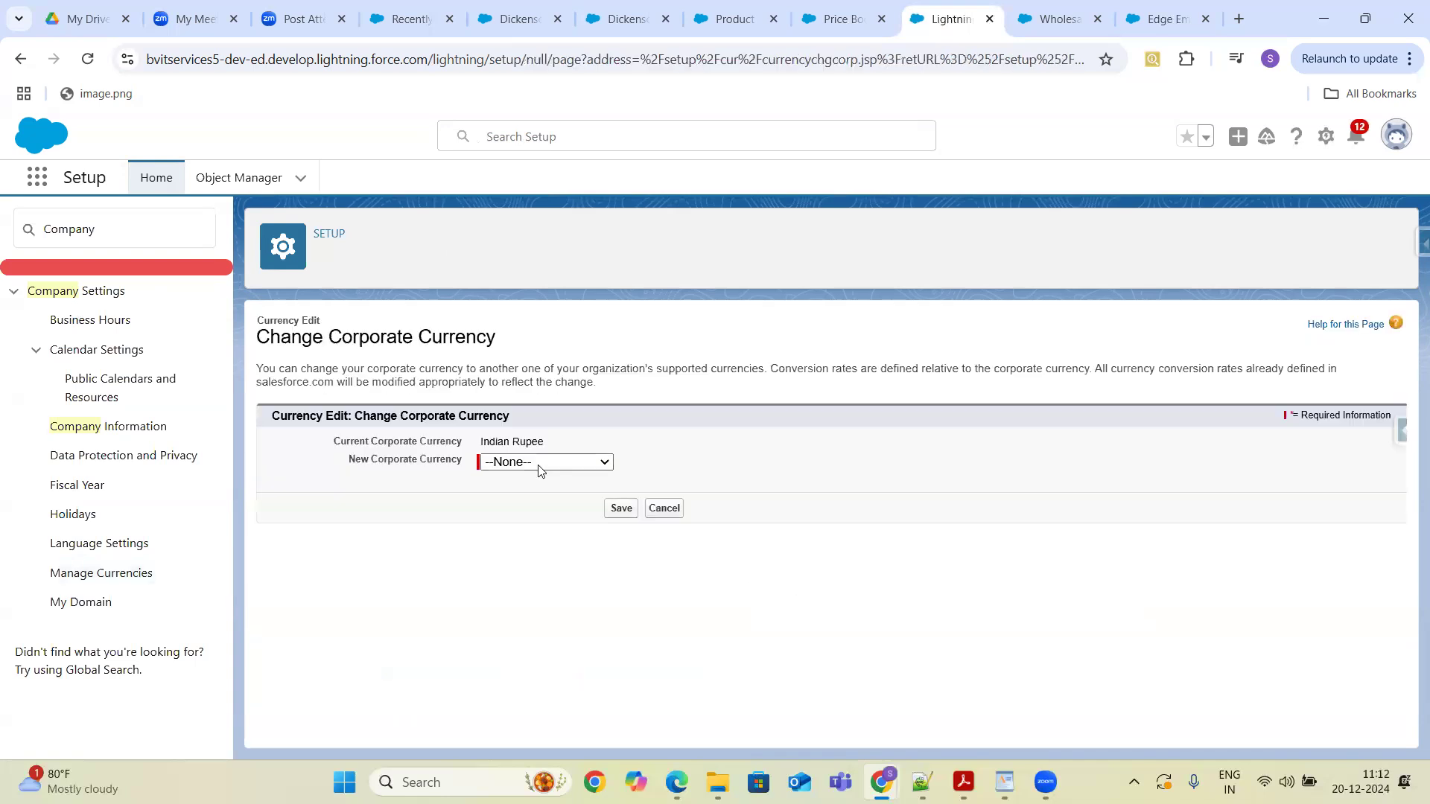
click(541, 464)
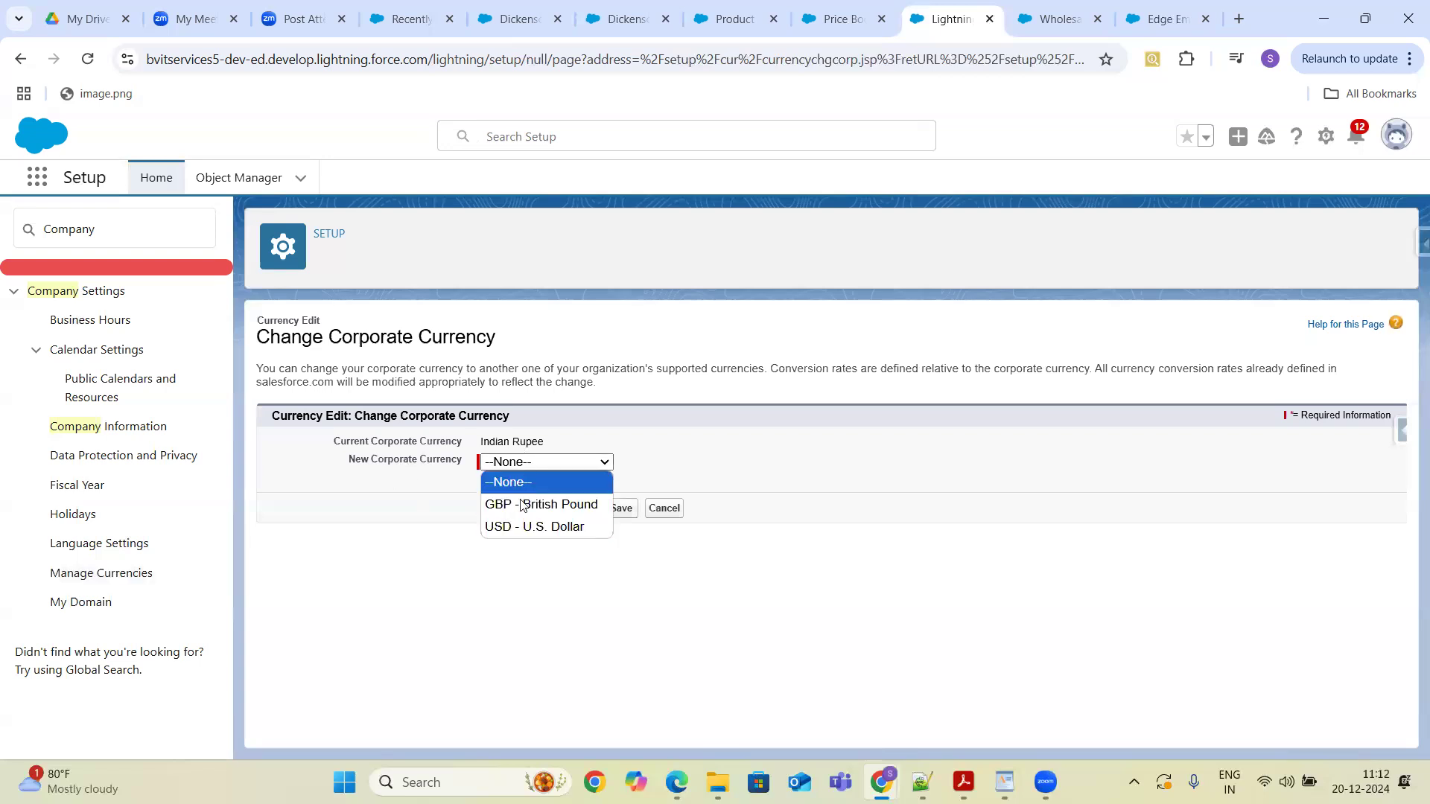
click(663, 509)
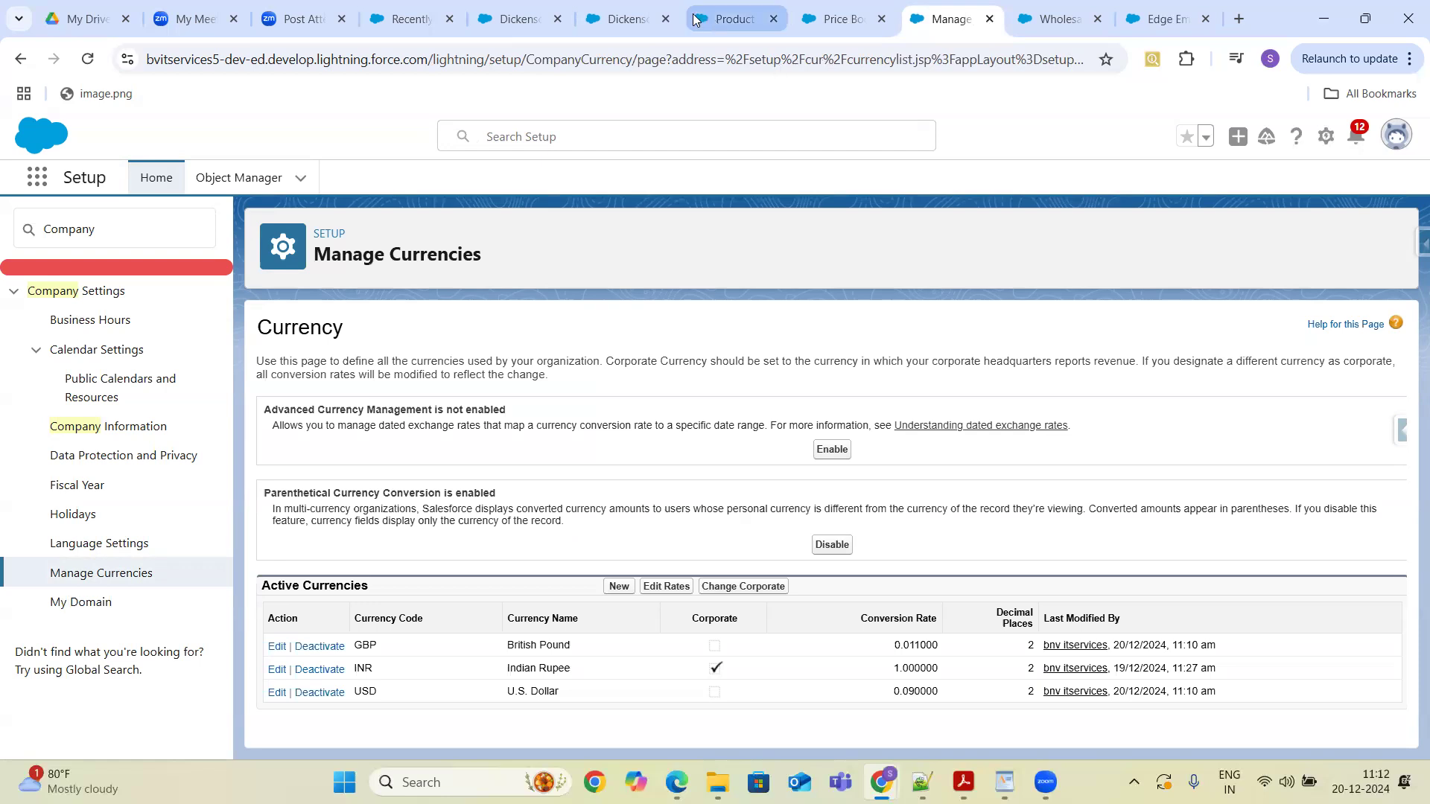
- Examine the Dickenson Mobile Generators opportunity's amount and its INR conversion
click(624, 20)
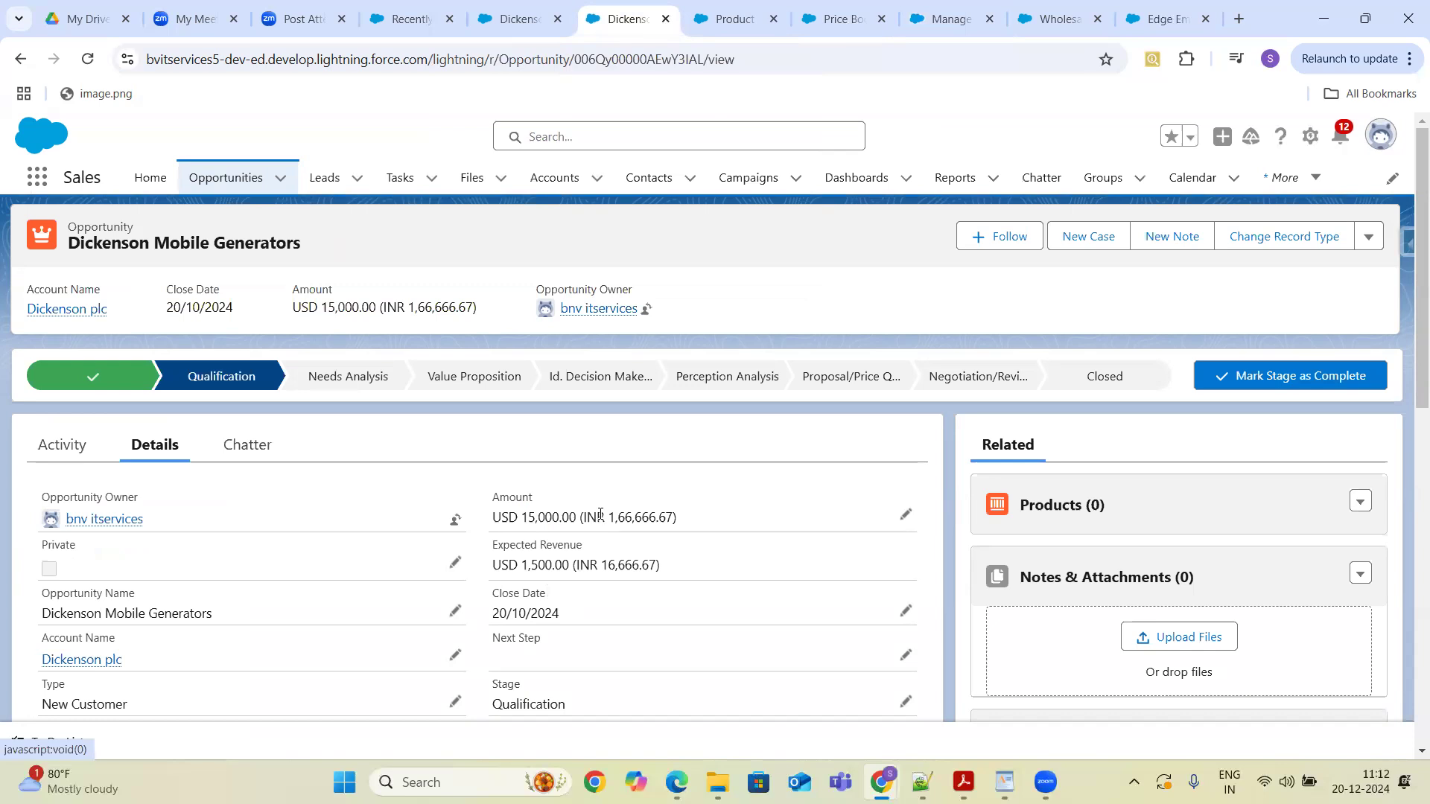
drag(584, 517, 671, 518)
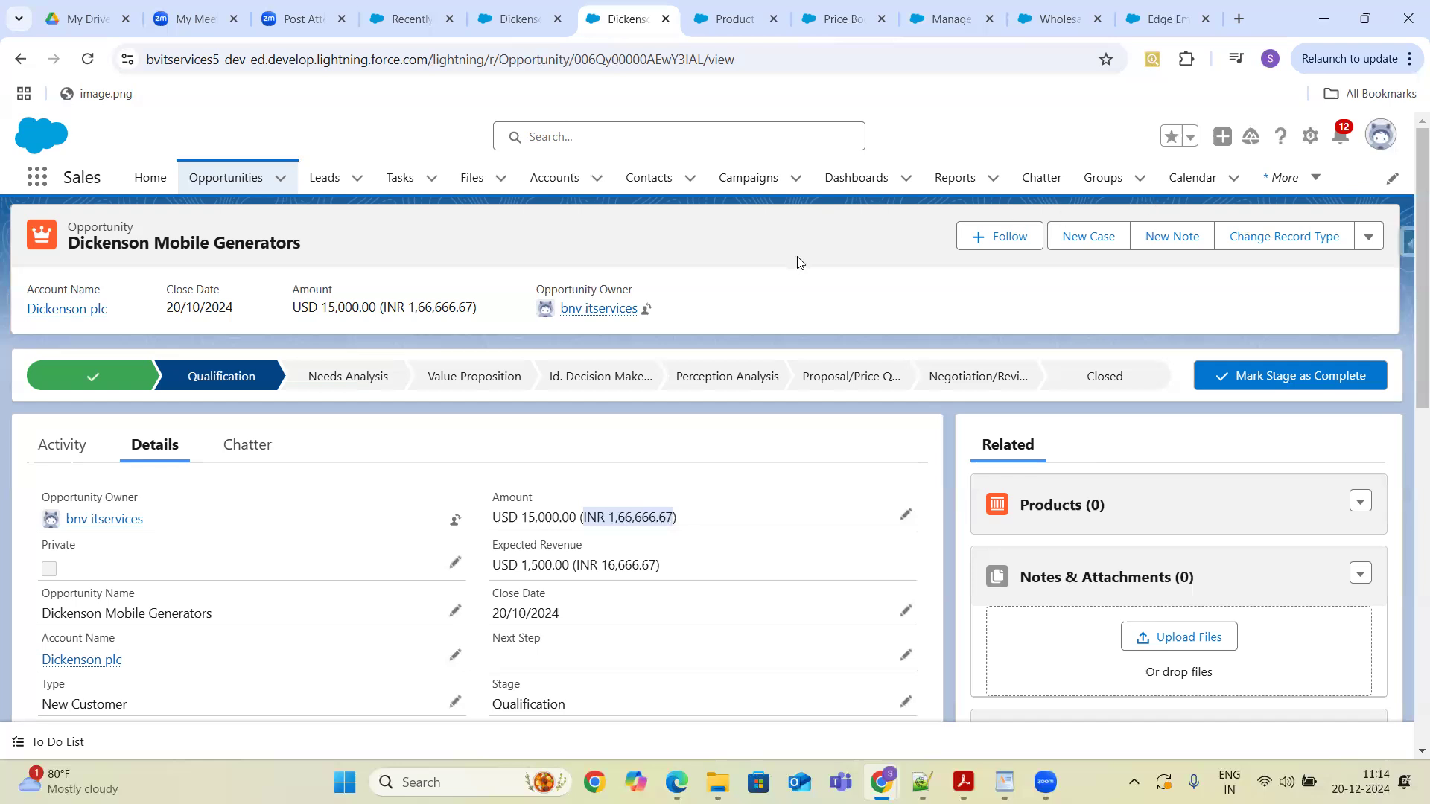
- Open the Television product record and view its related price books
click(37, 178)
text(produ)
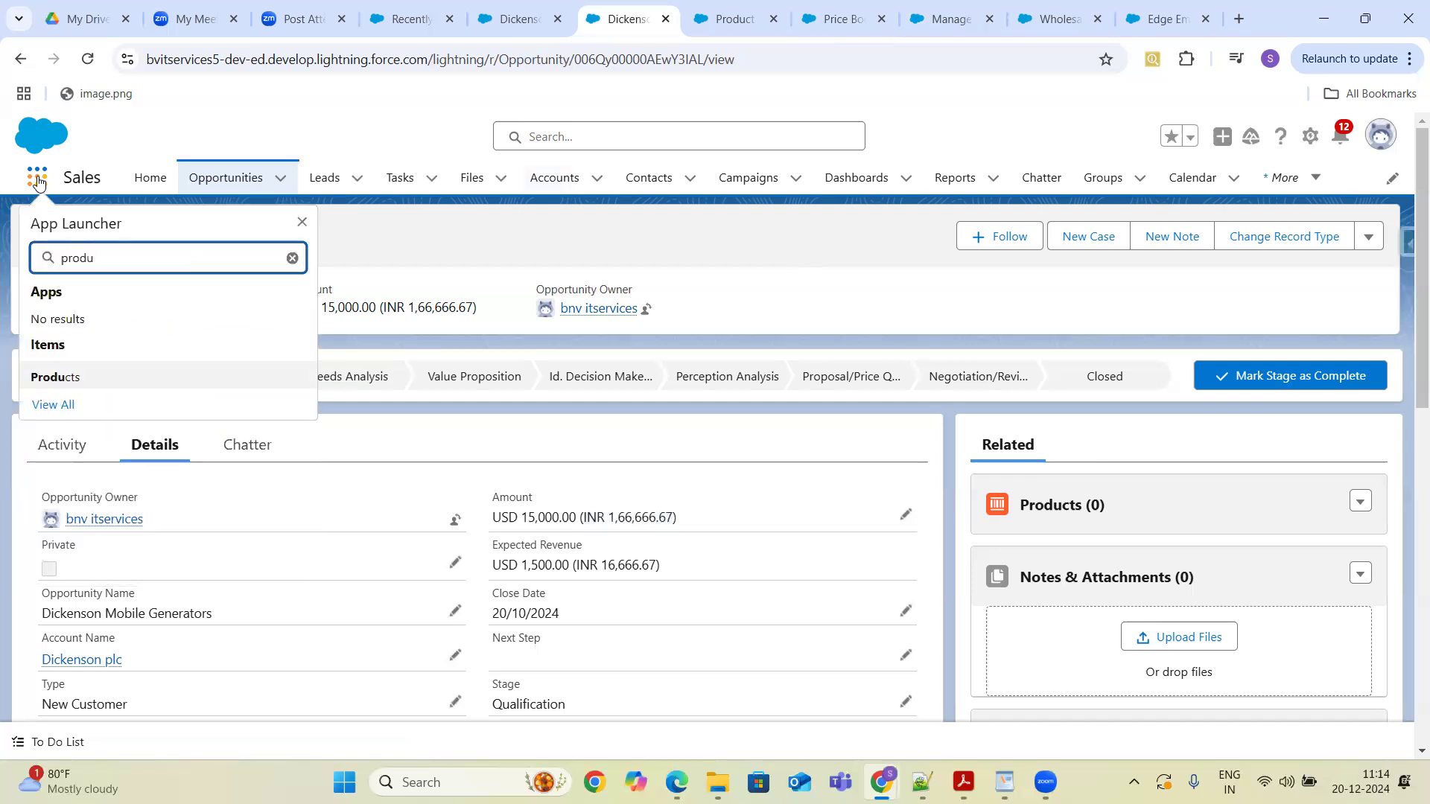
click(68, 378)
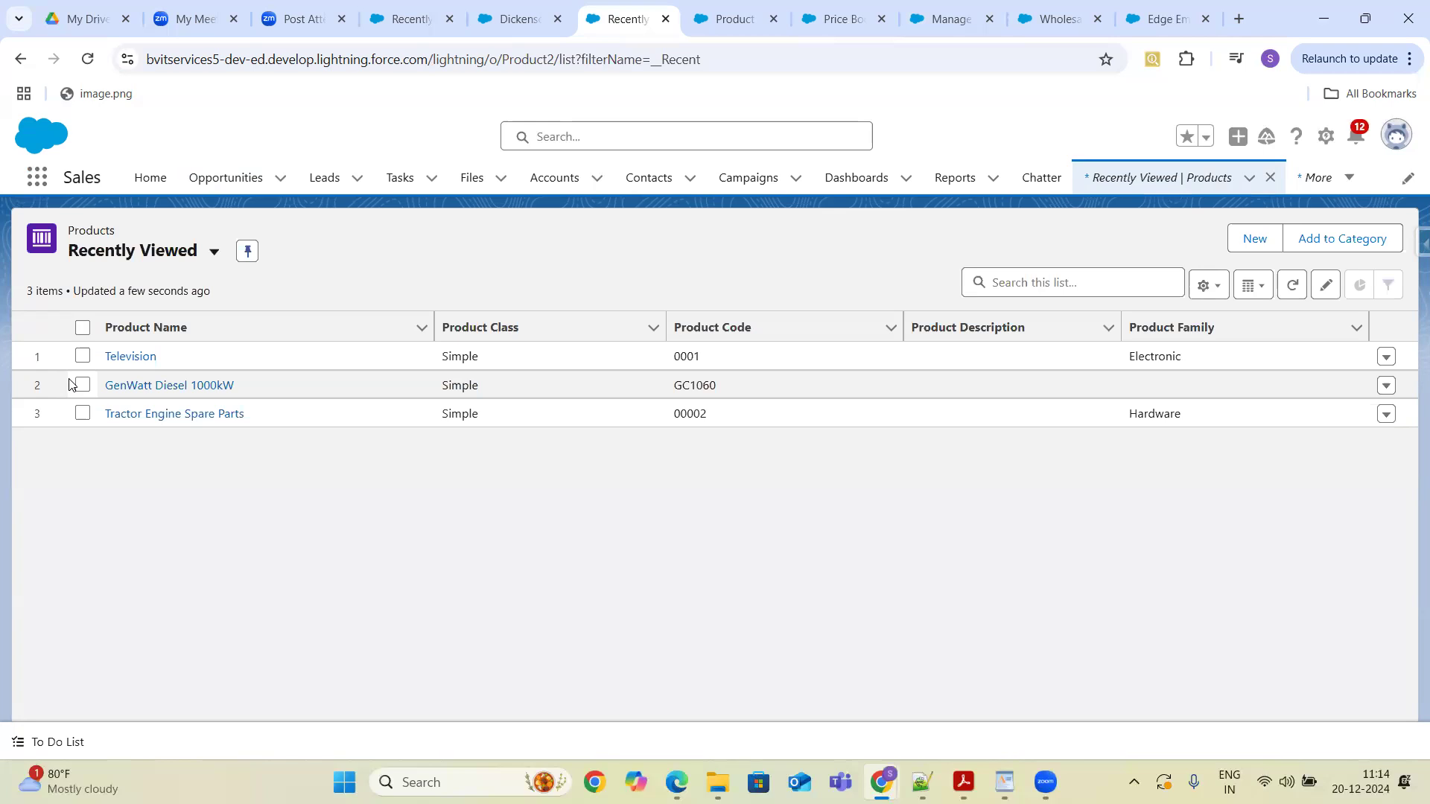
click(128, 357)
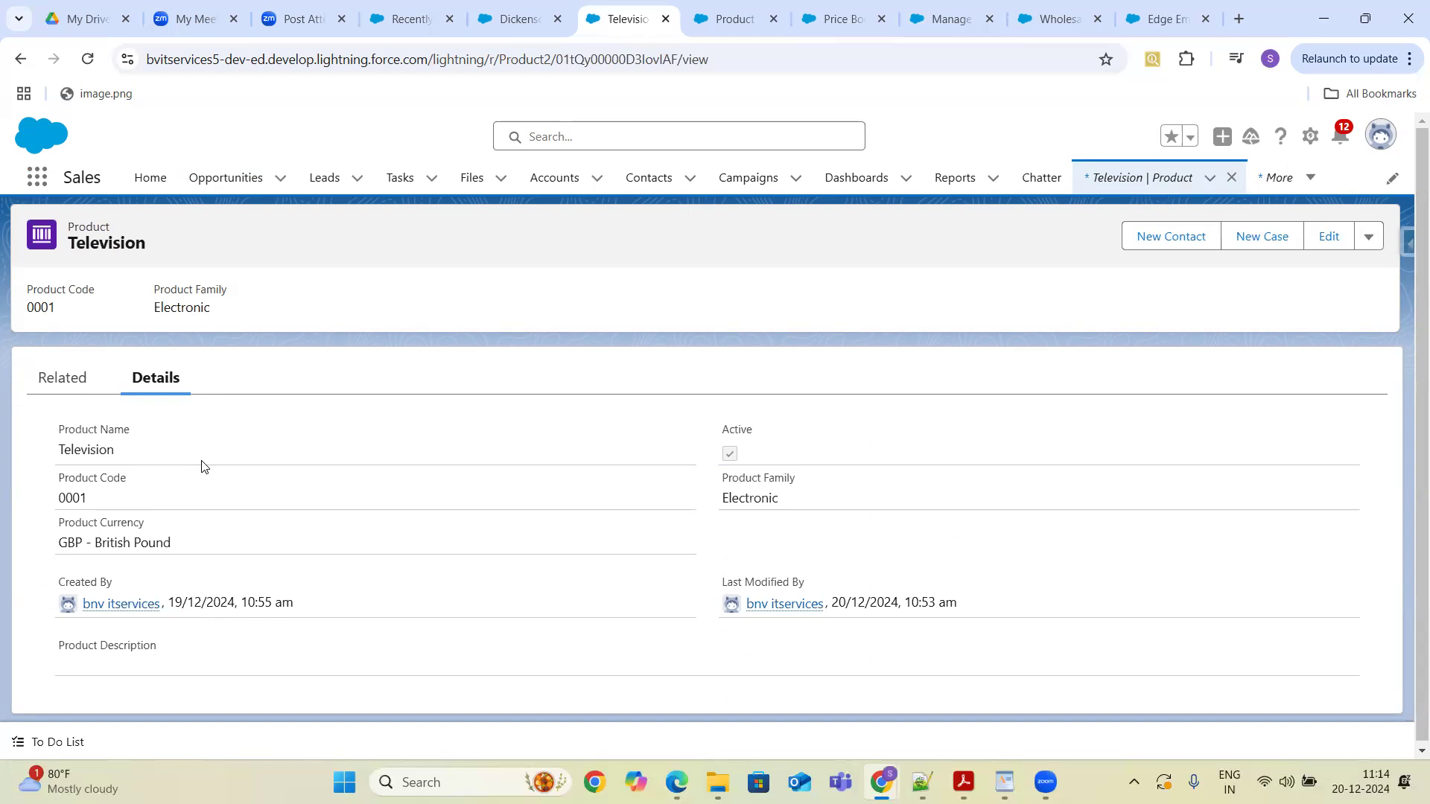
click(67, 386)
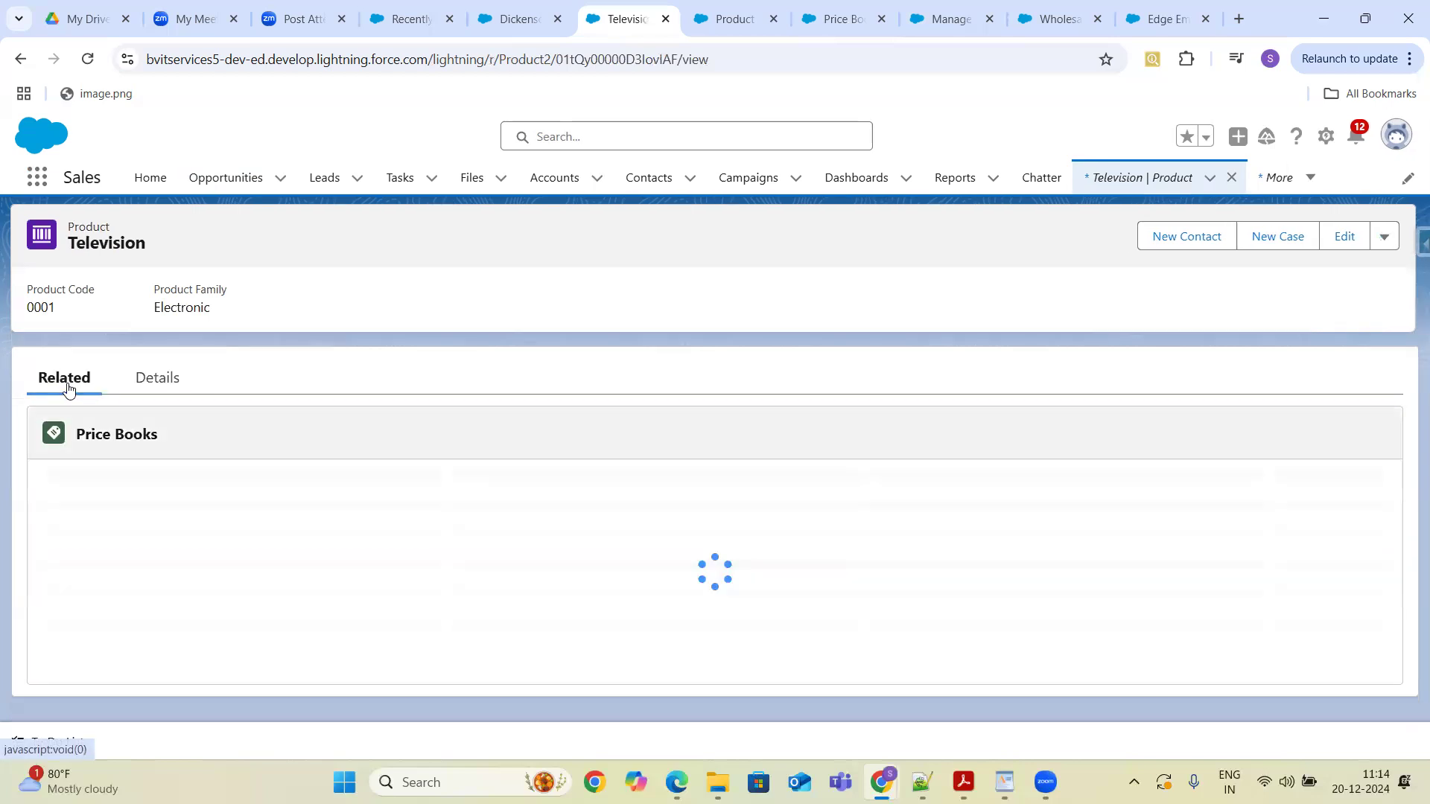